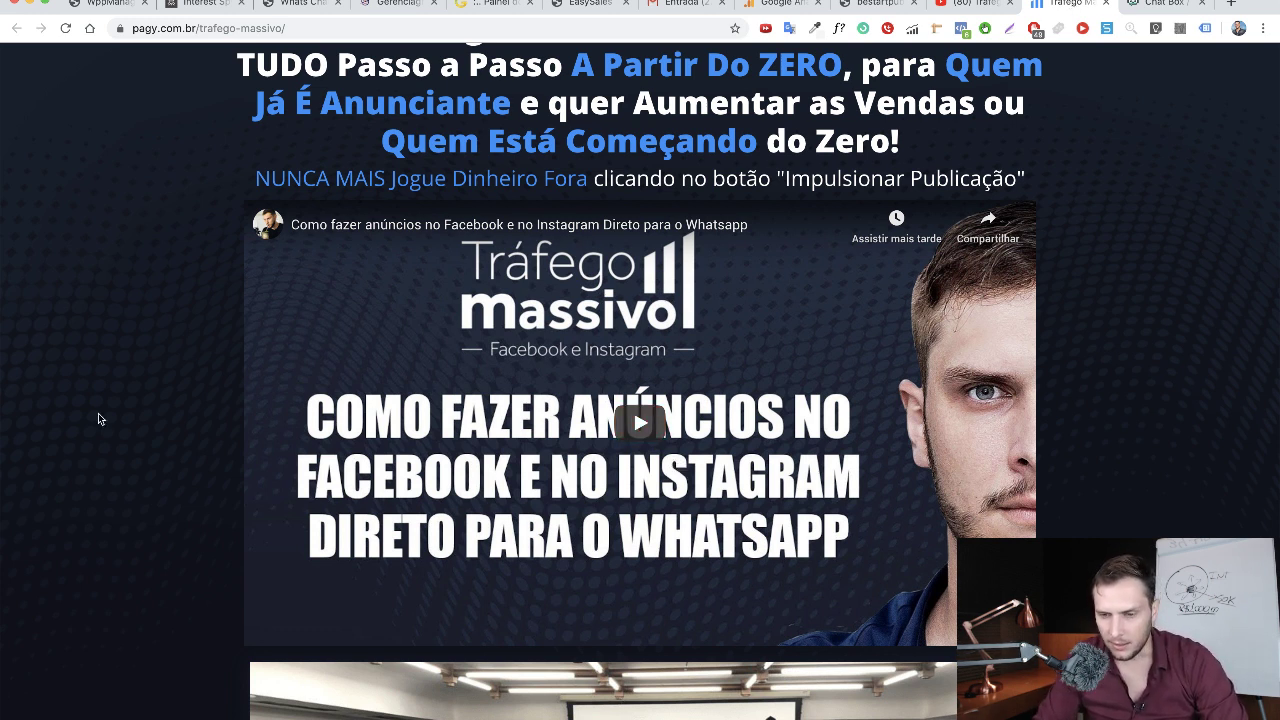
- Open a new incognito browser window
key("super+shift+n")
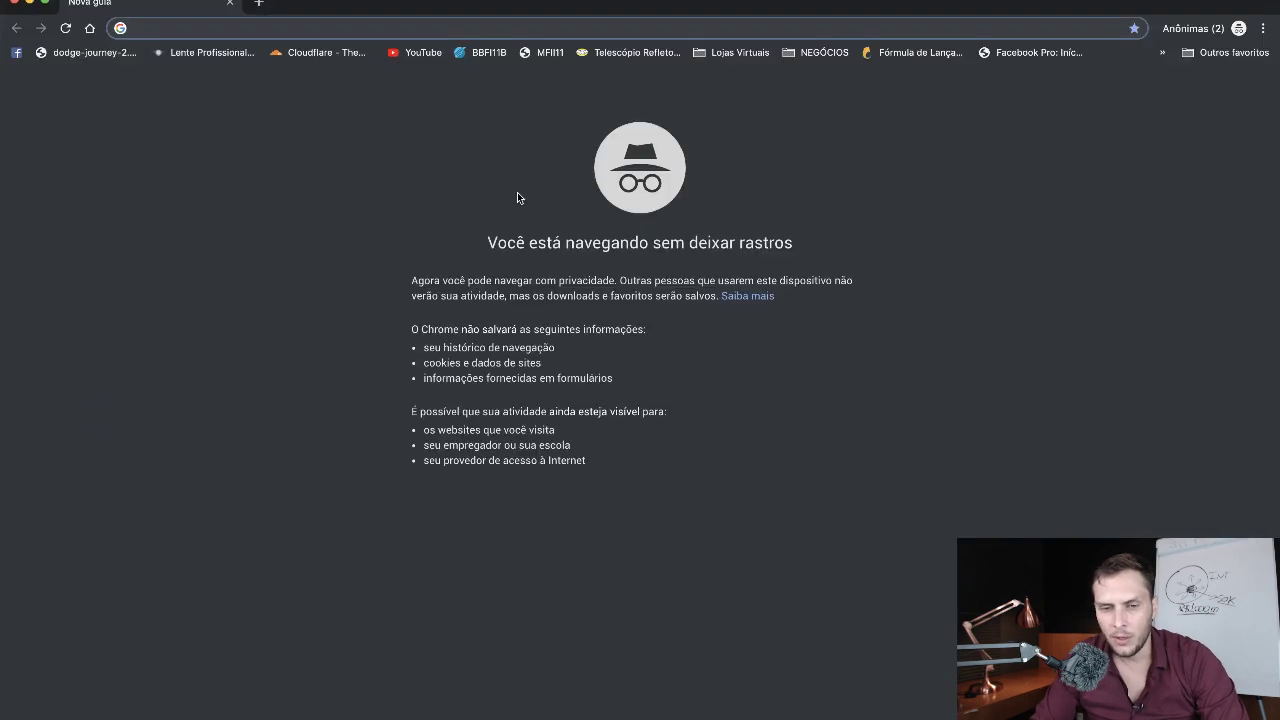
- Try to load the addresses facebook.business and facebook.business.com
type("facebook.b")
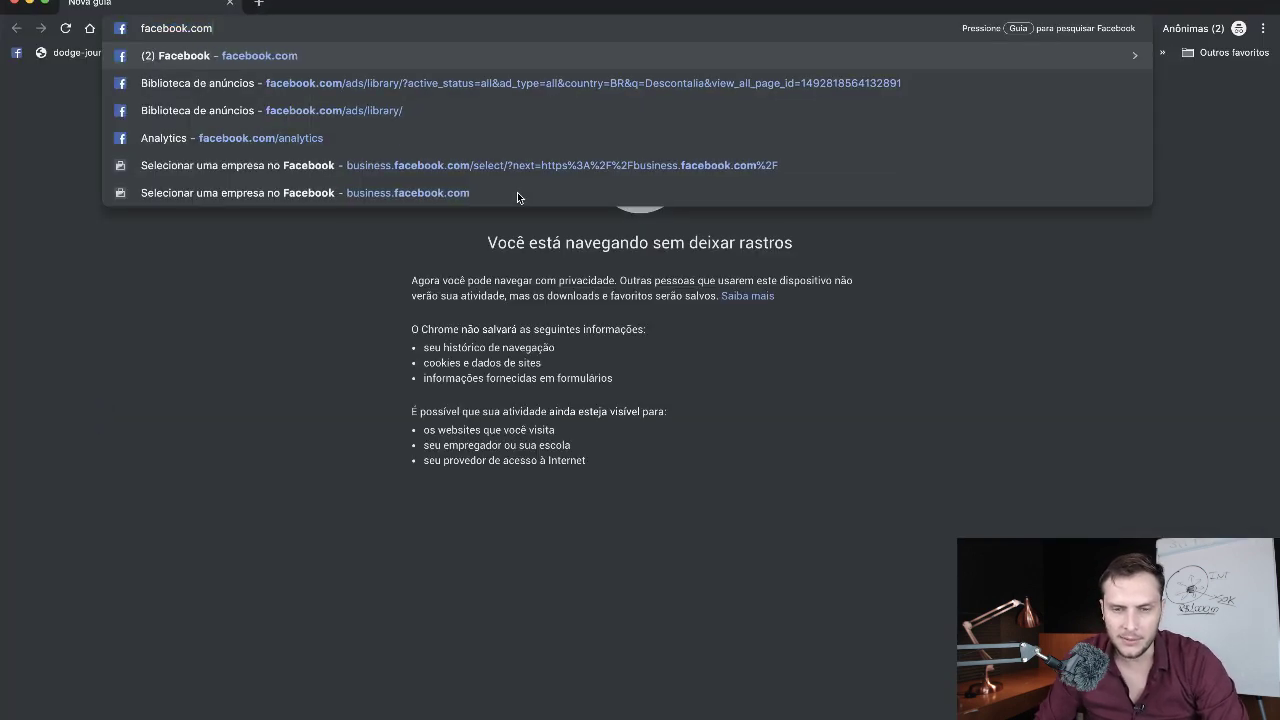
type("usi")
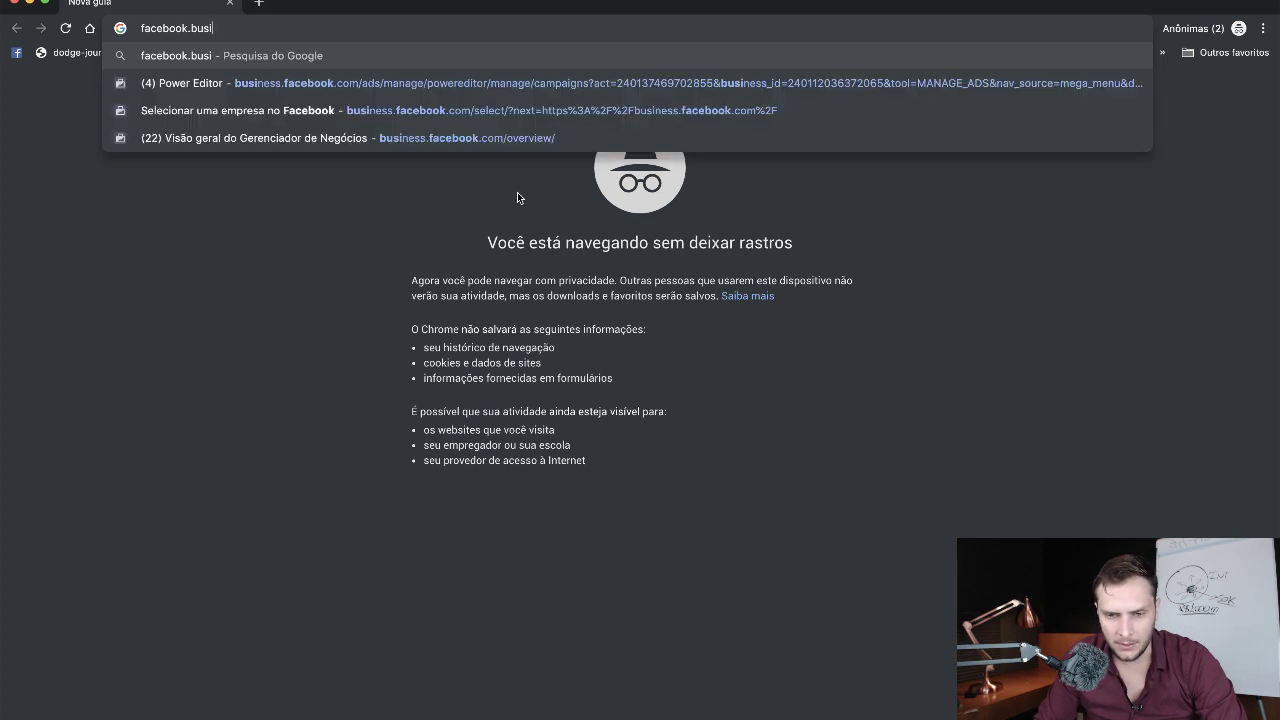
type("ness")
key("Return")
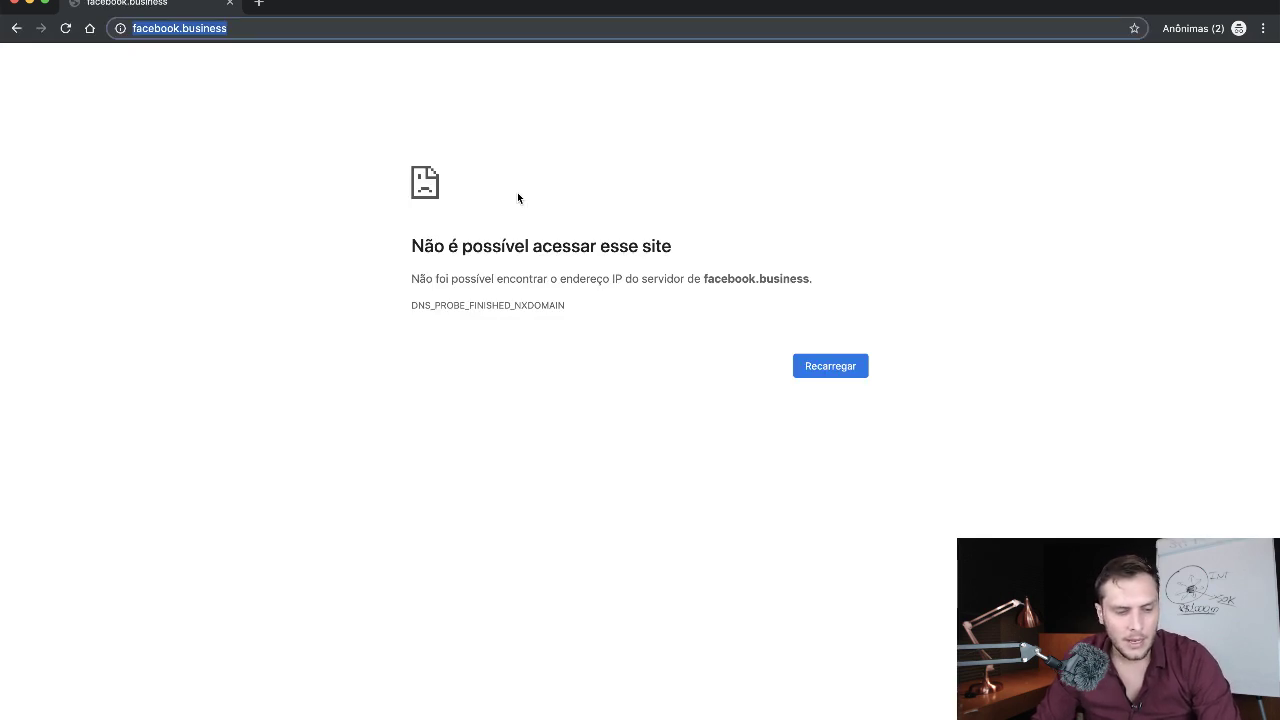
key("Return")
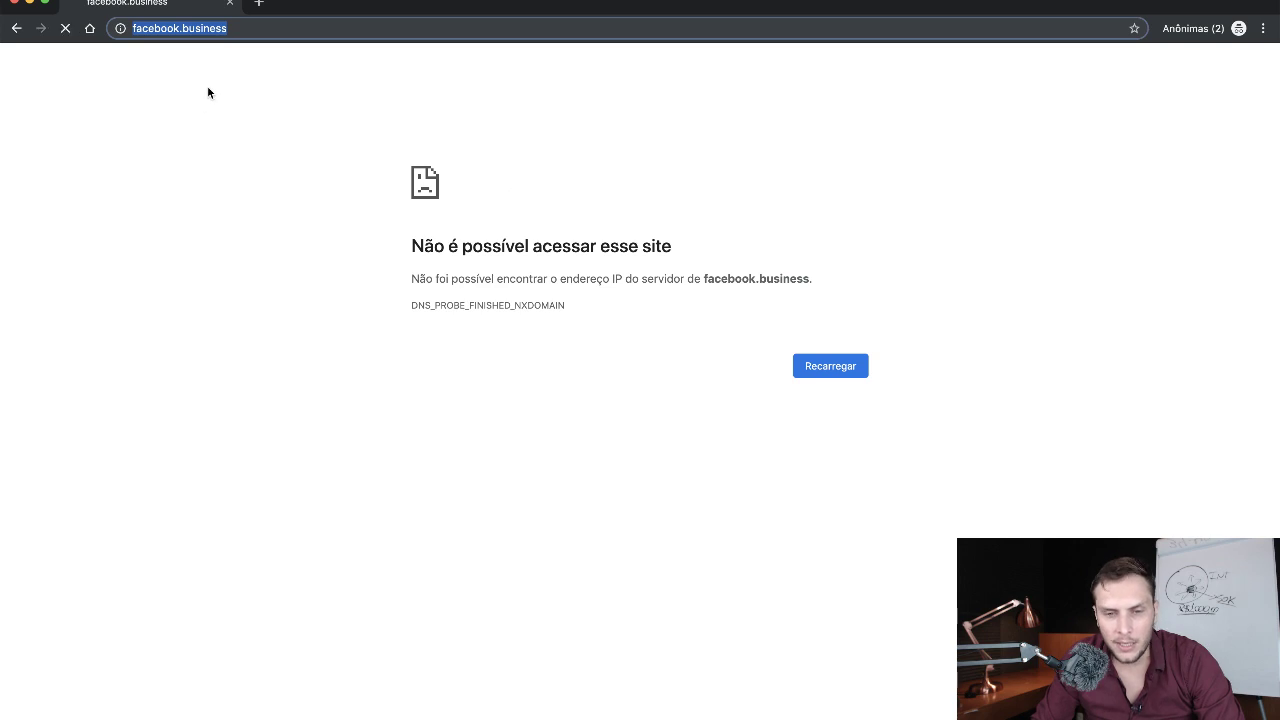
left_click(338, 35)
type(".com")
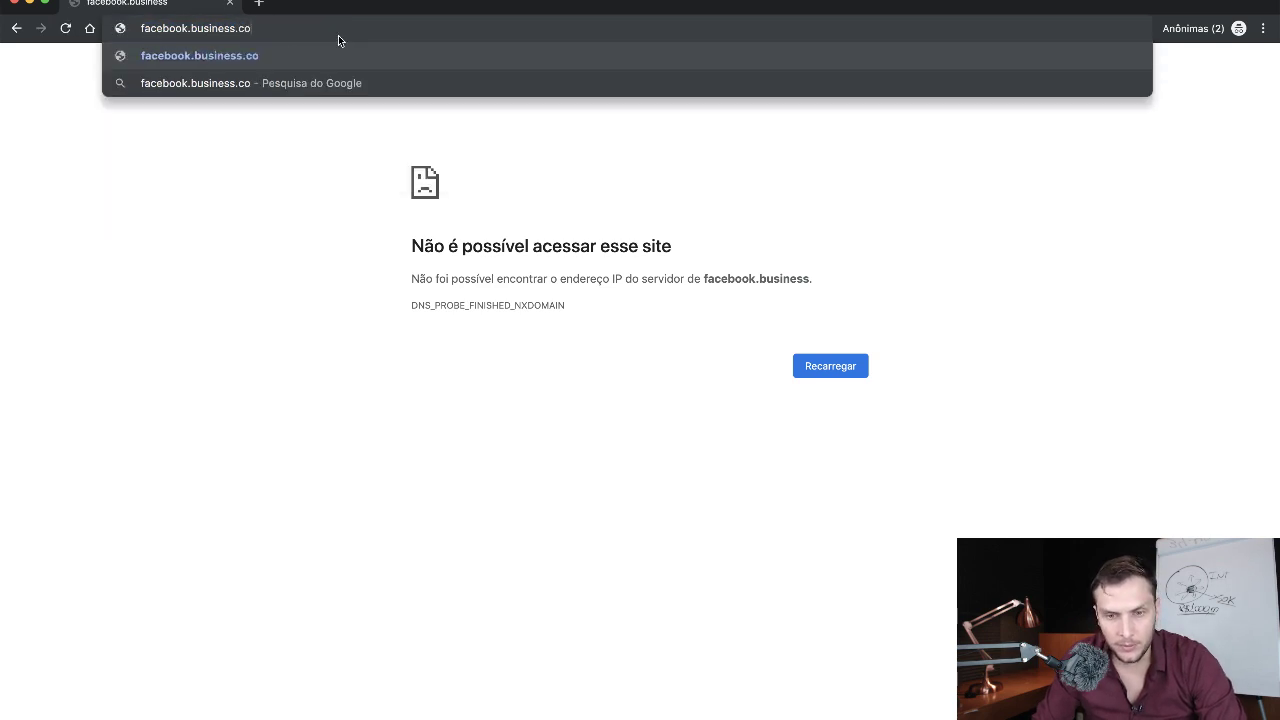
key("Return")
- Search Google for "facebook business" and open the Business Manager Overview result from business.facebook.com
left_click(272, 22)
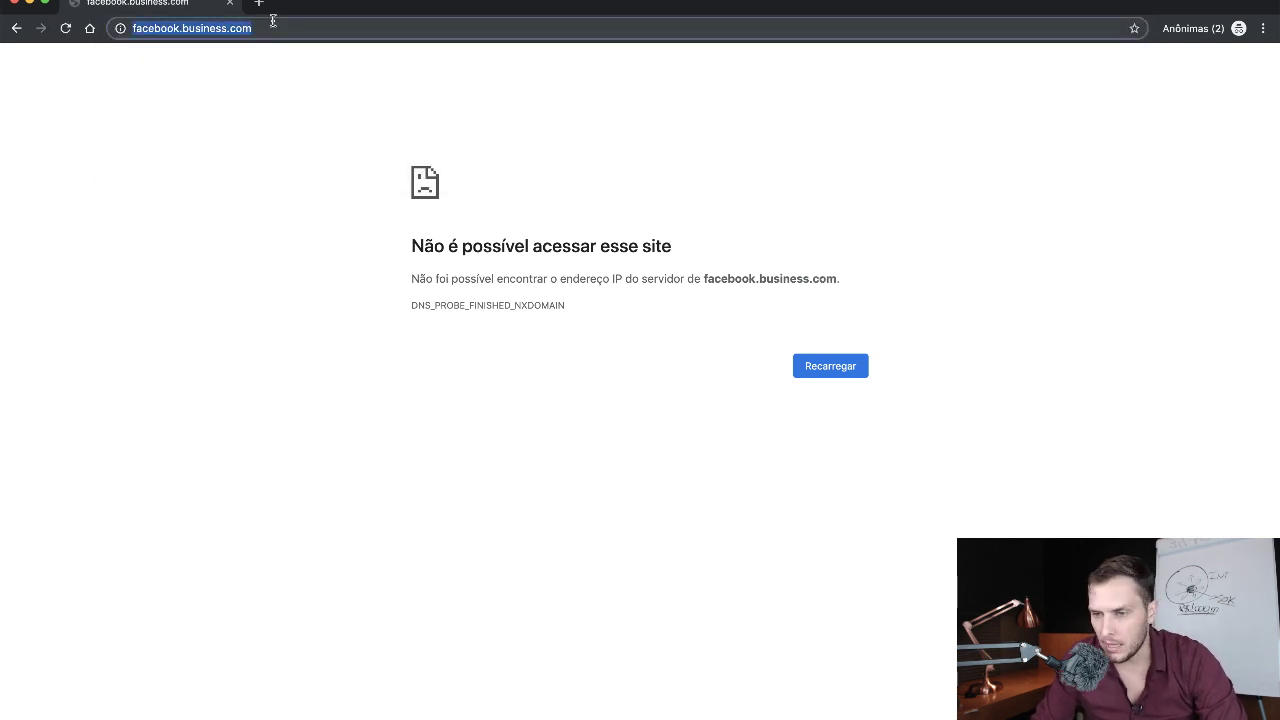
type("facebook bius")
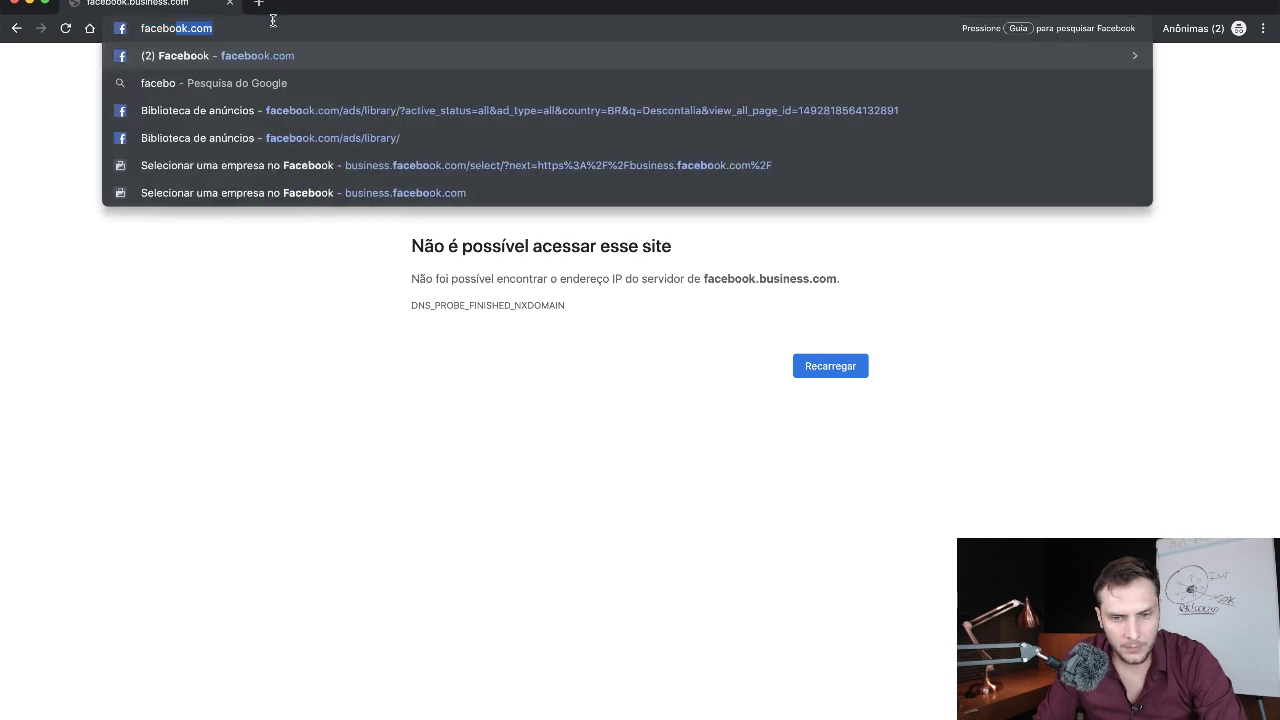
key("BackSpace")
key("BackSpace")
key("BackSpace")
type("us")
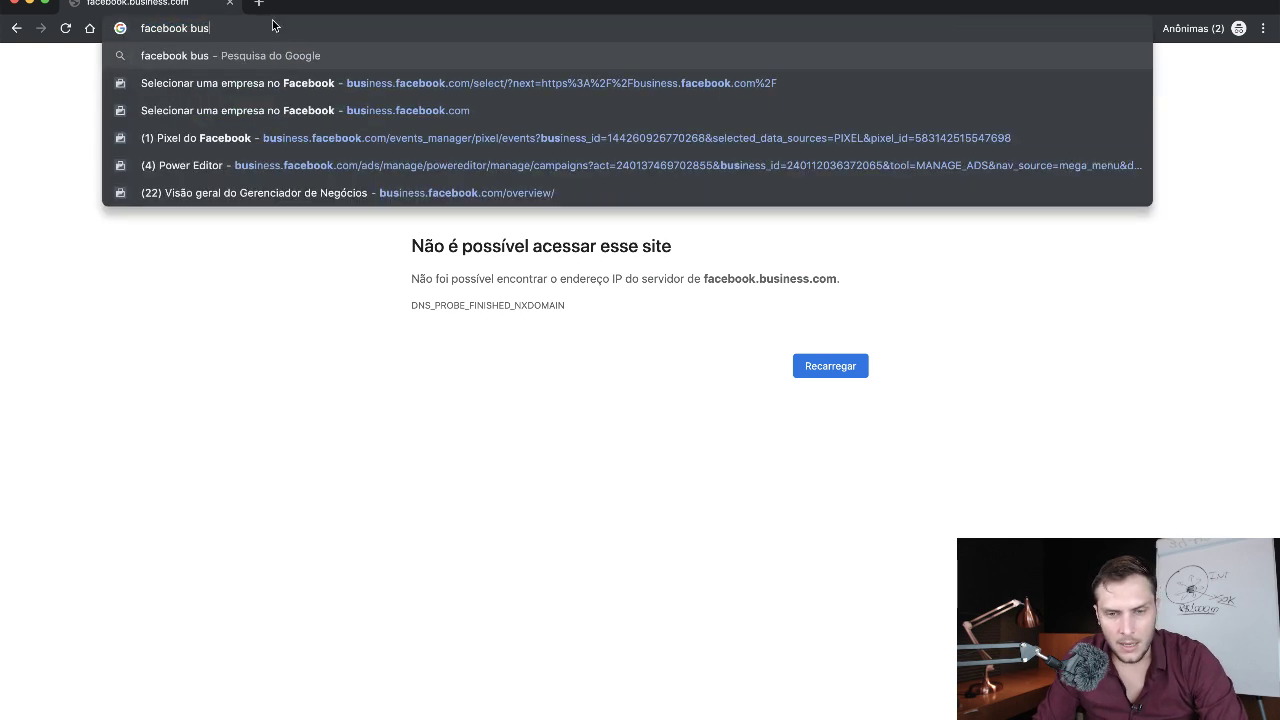
type("iness")
key("Return")
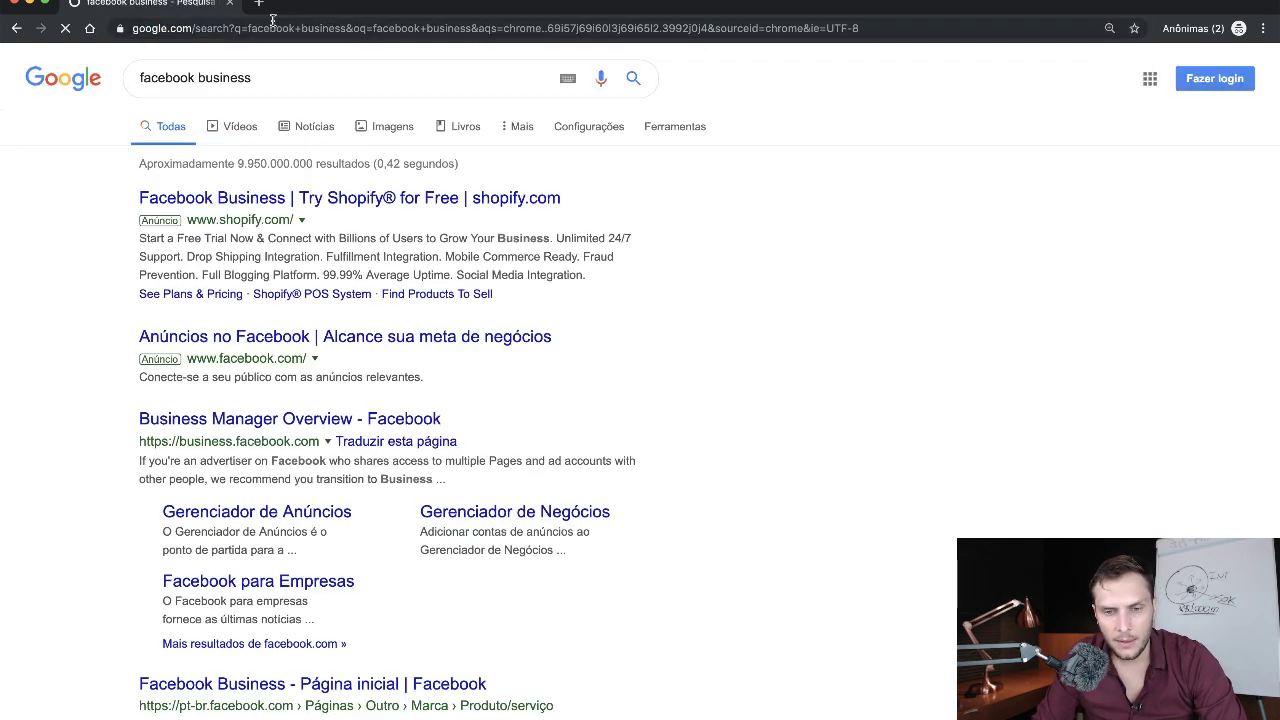
left_click(187, 424)
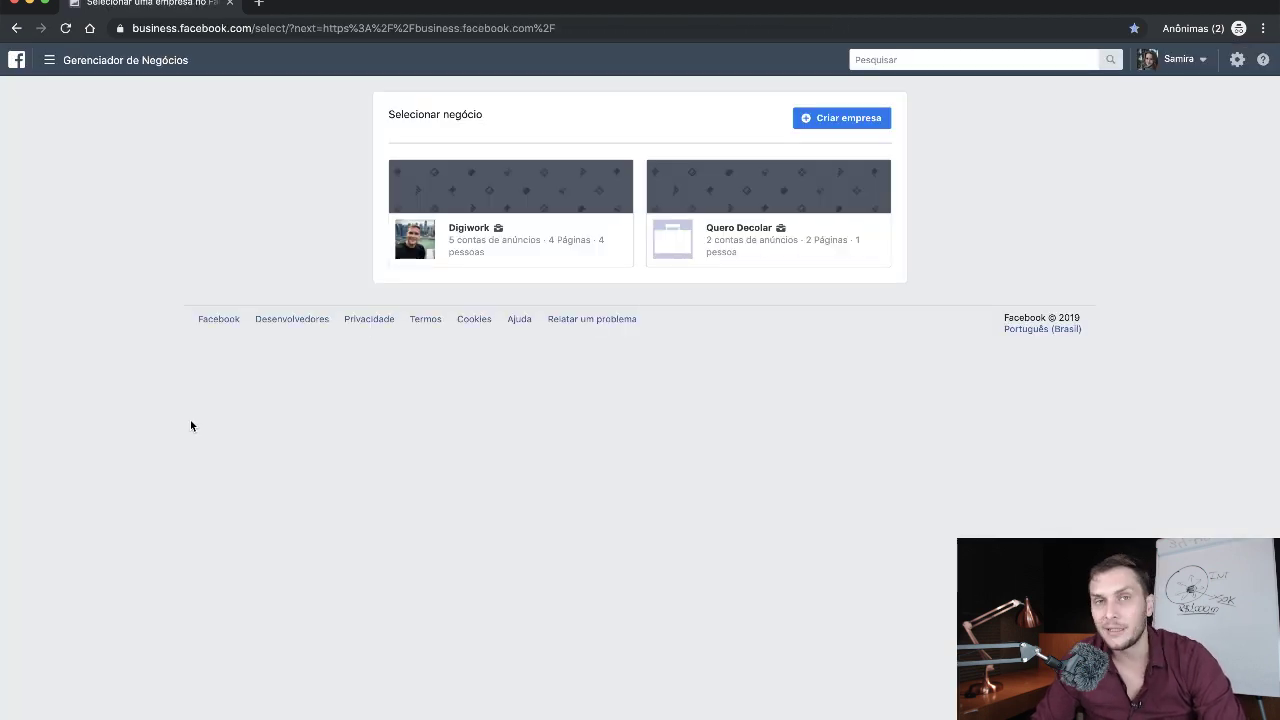
- Open the Digiwork business and look over its ad accounts and Pages
left_click(467, 227)
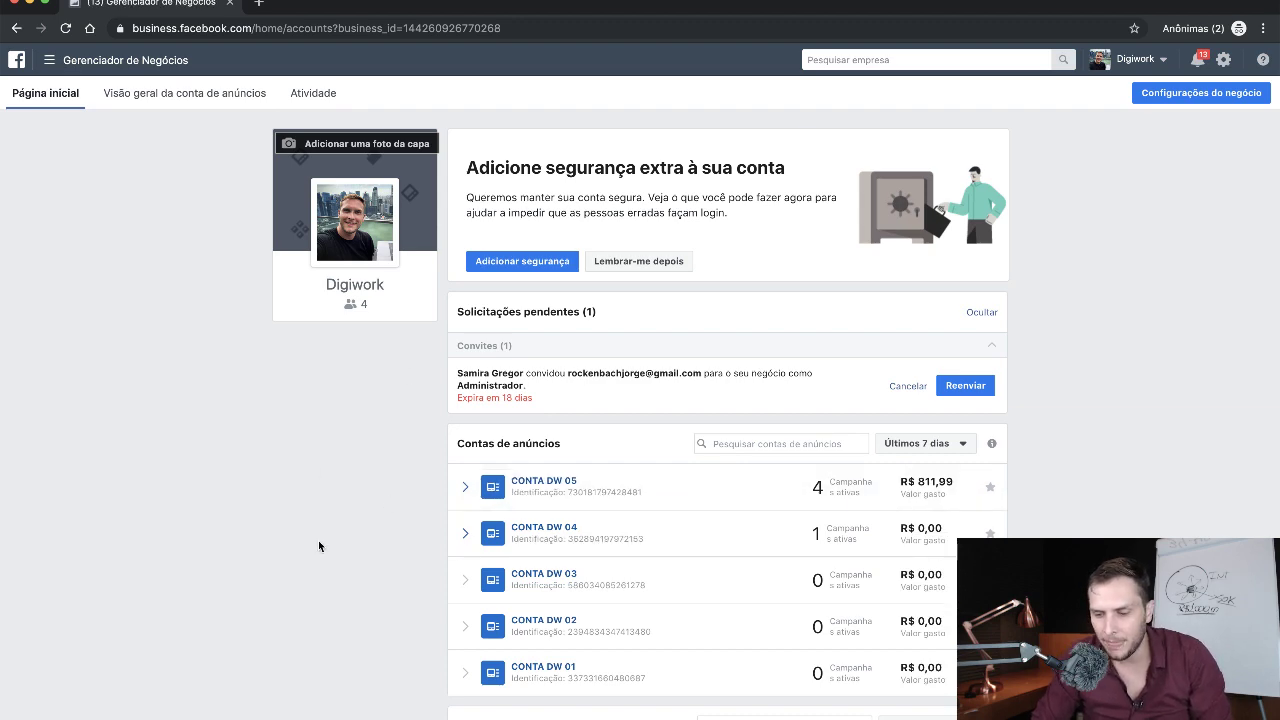
scroll(319, 545, "down", 2)
scroll(319, 542, "down", 1)
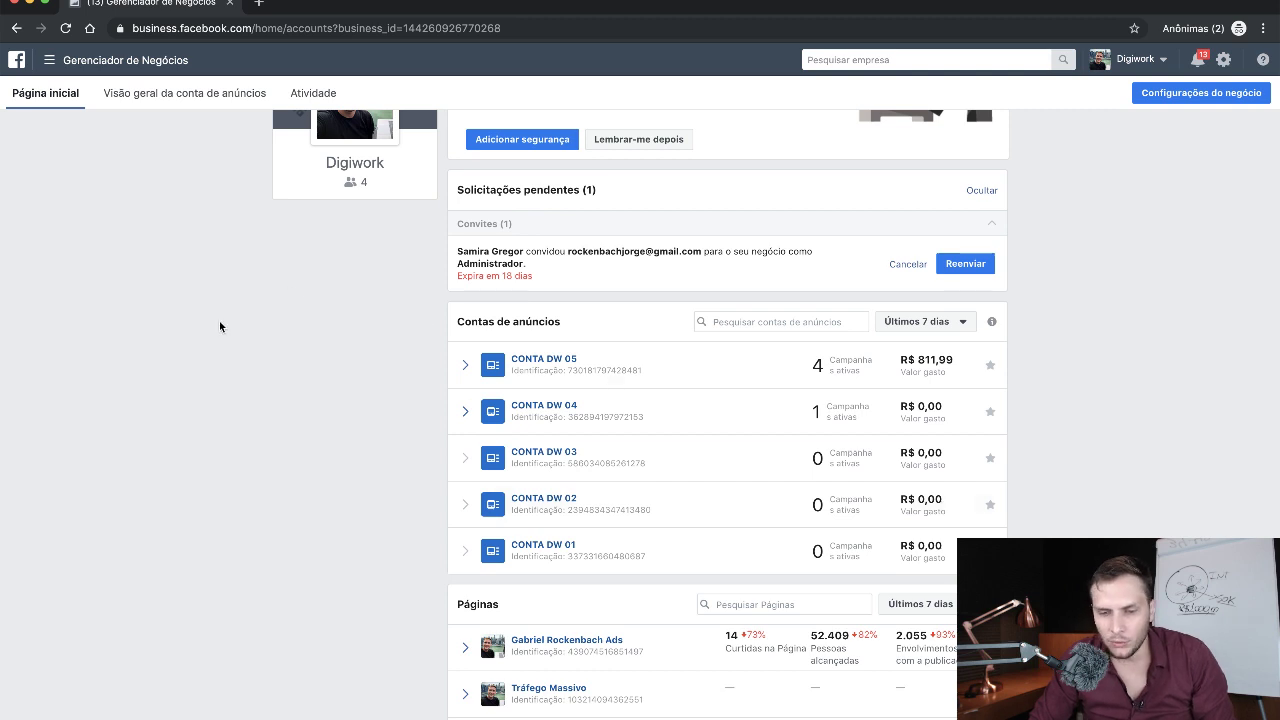
scroll(220, 323, "up", 3)
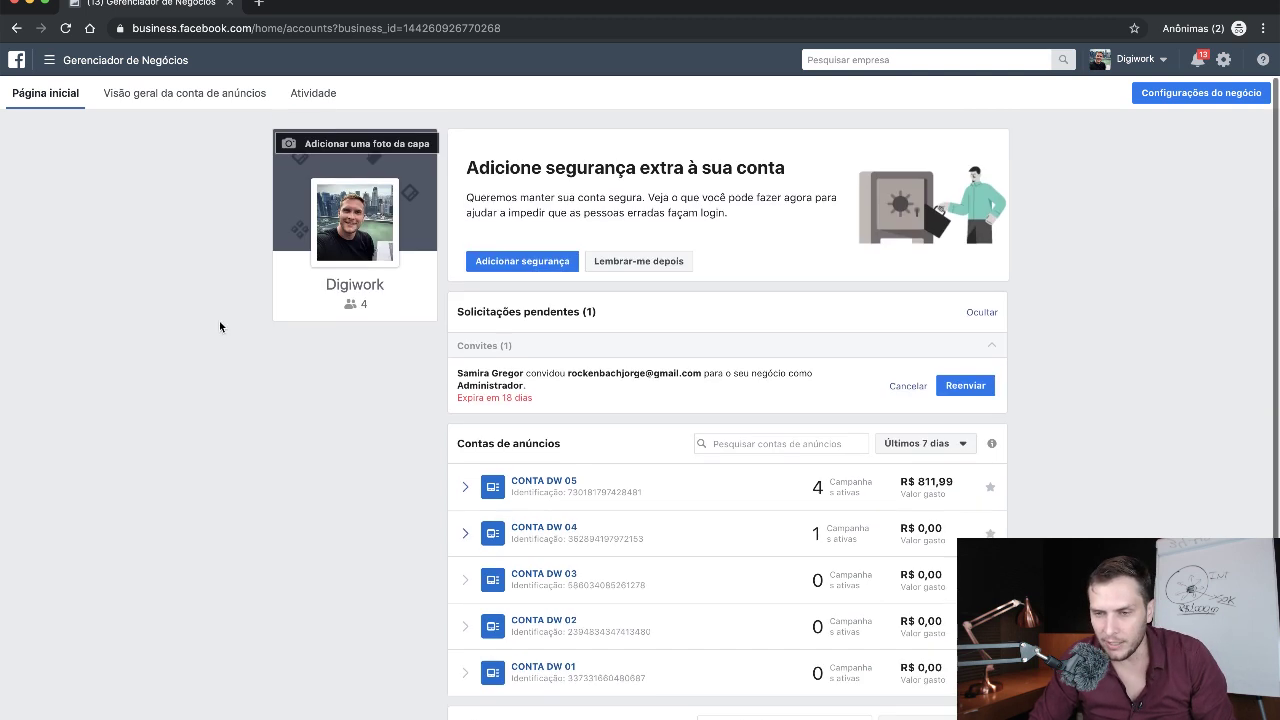
scroll(220, 323, "down", 4)
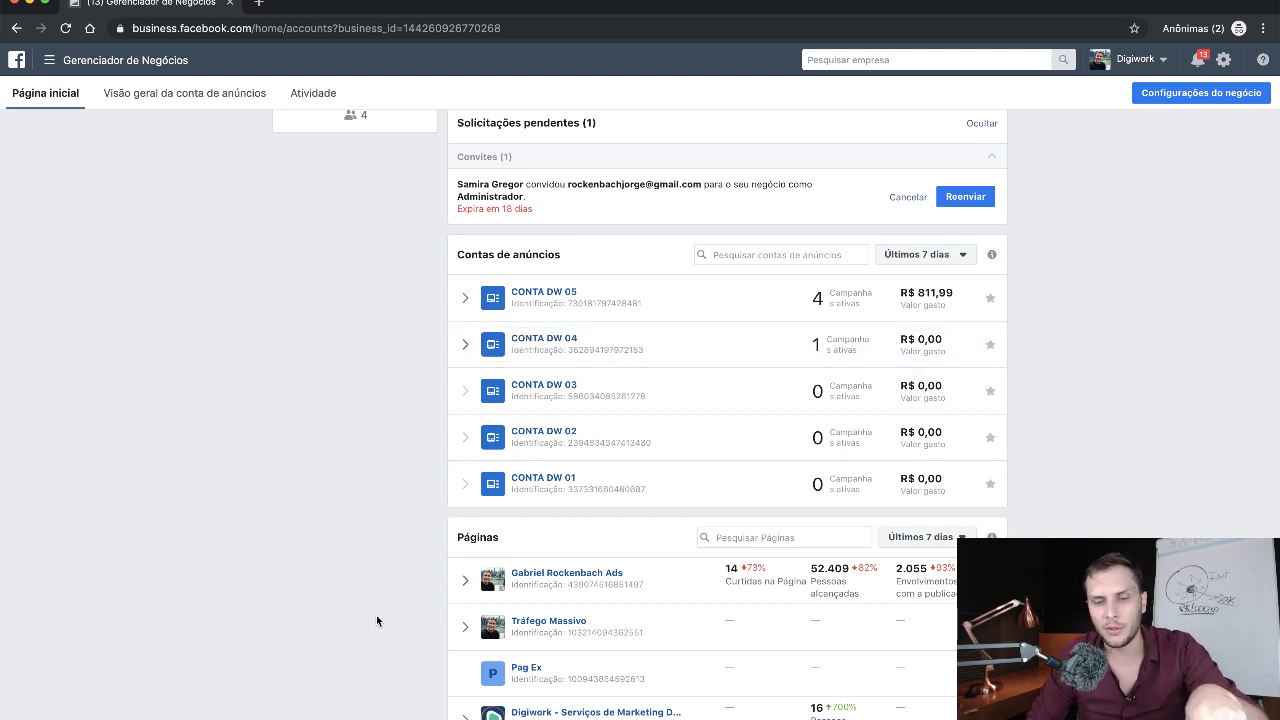
scroll(350, 573, "up", 3)
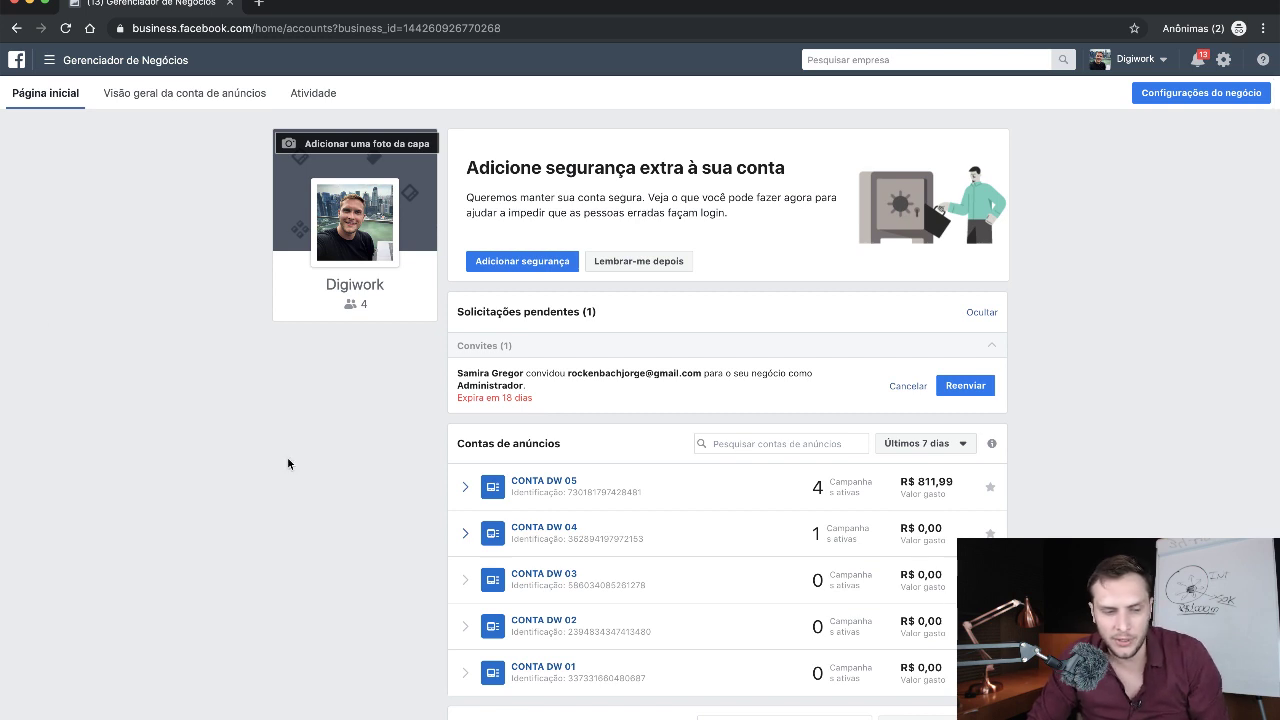
scroll(256, 500, "down", 2)
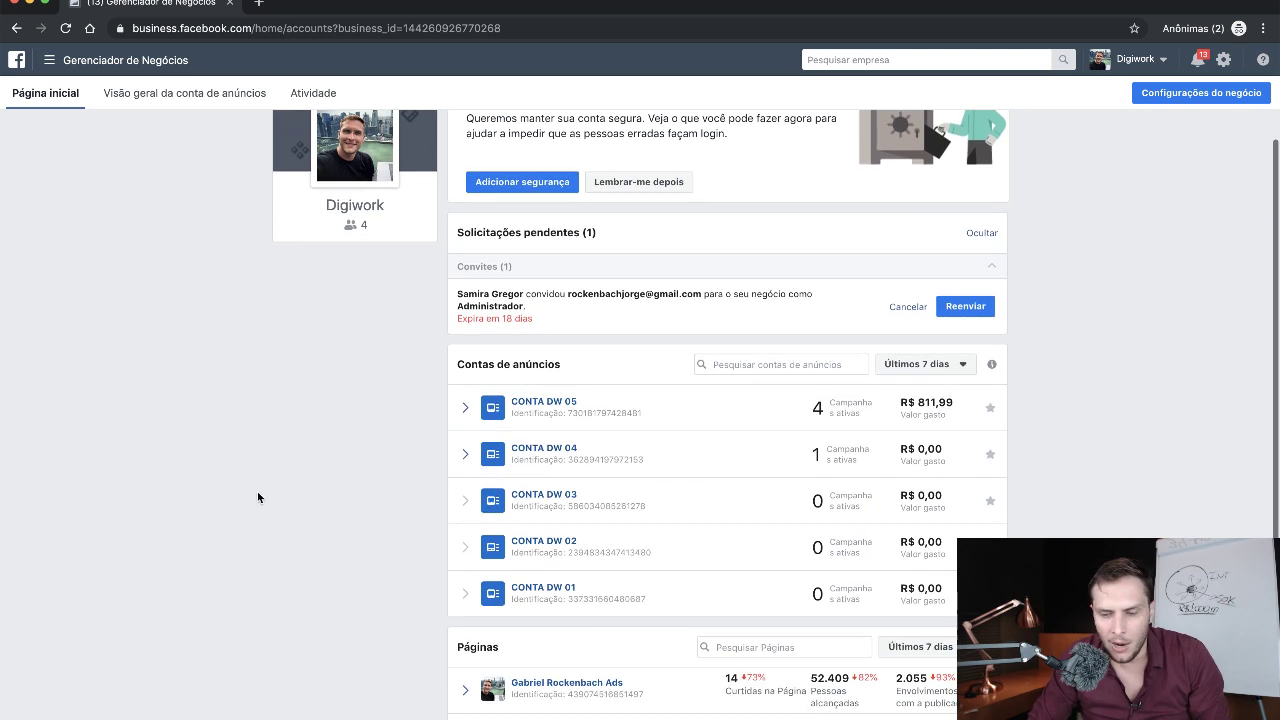
- Set the ad accounts' reporting period to Hoje and open the campaigns of CONTA DW 03, dismissing the news feed notice
left_click(940, 377)
left_click(900, 418)
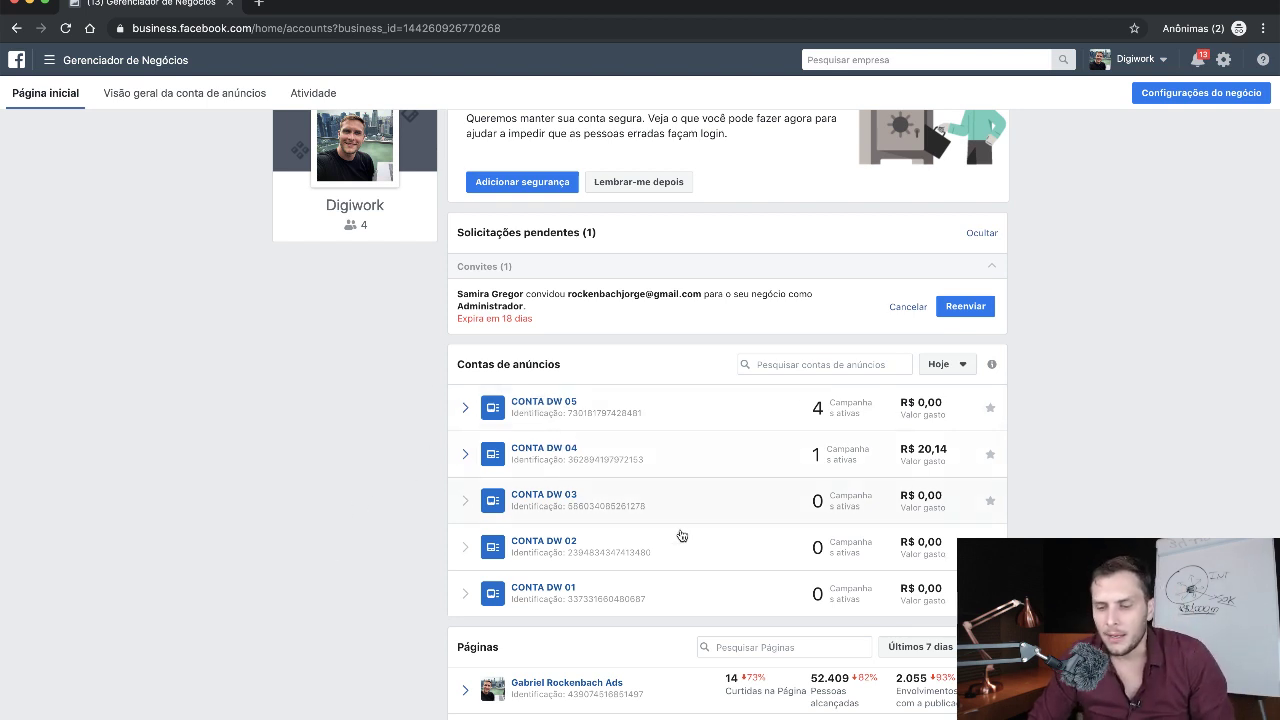
left_click(547, 495)
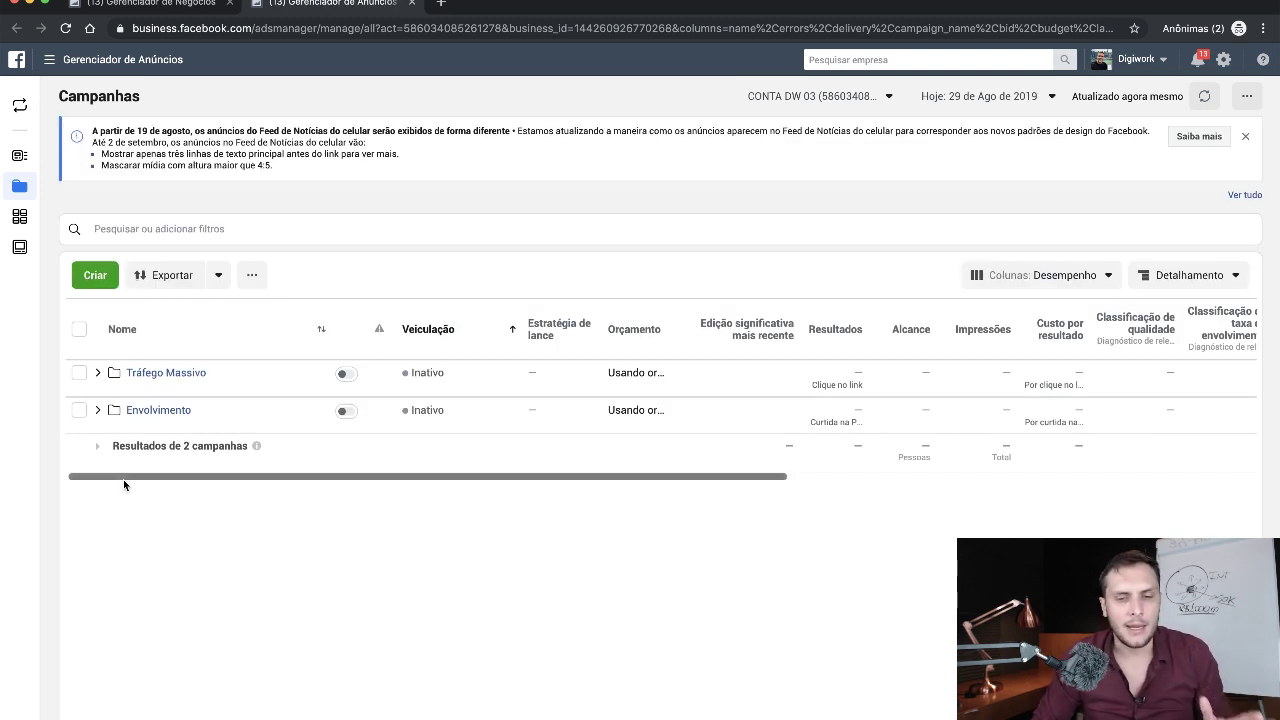
left_click(1246, 136)
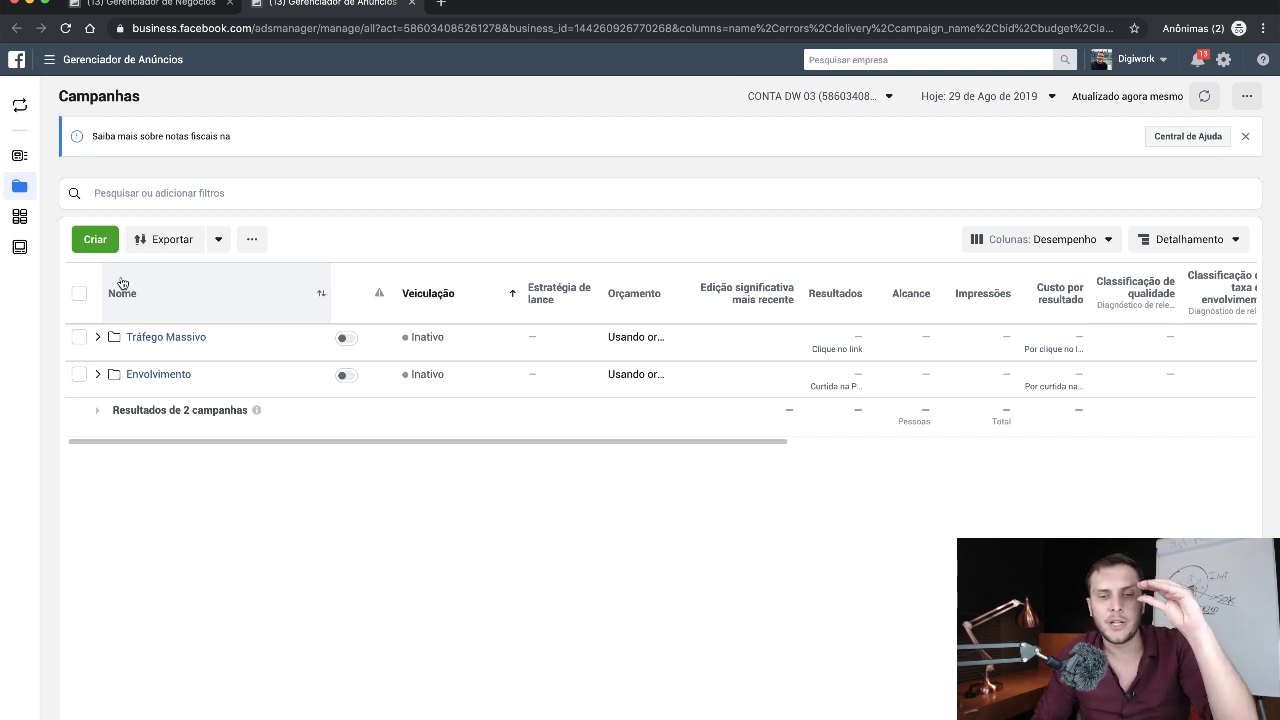
- Start creating a new campaign with Mensagens as the marketing objective
mouse_move(20, 272)
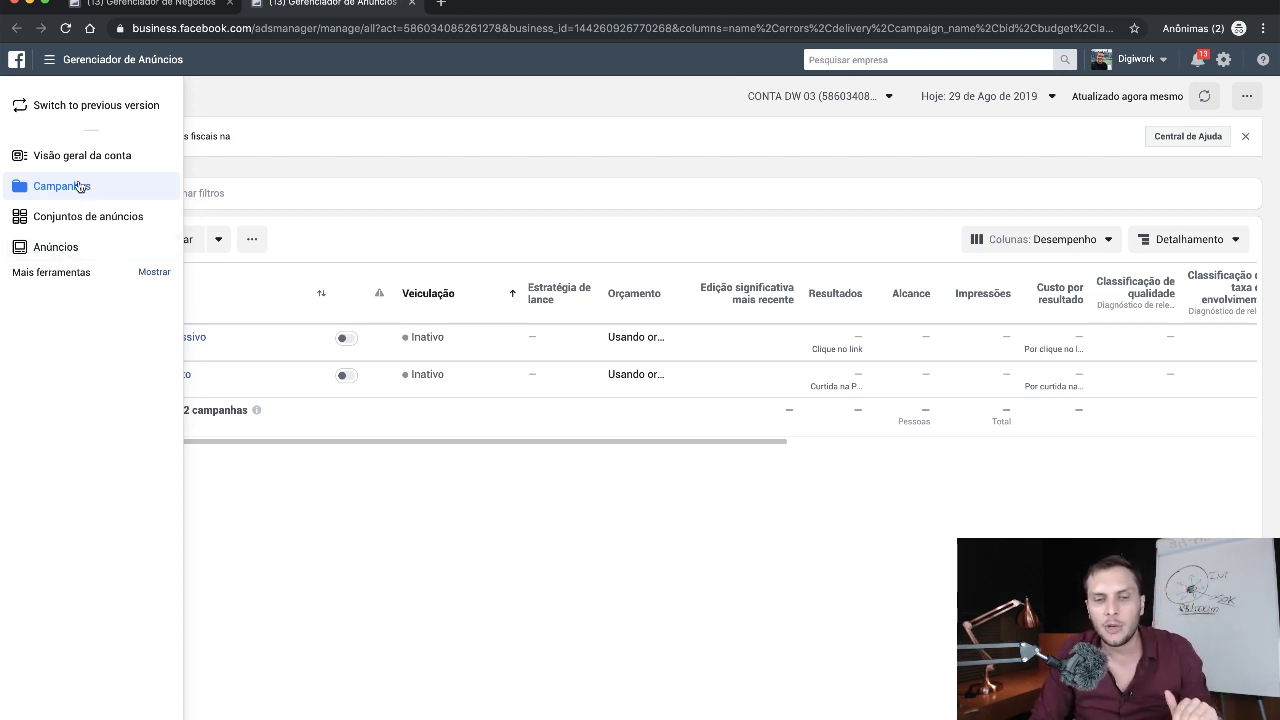
left_click(83, 249)
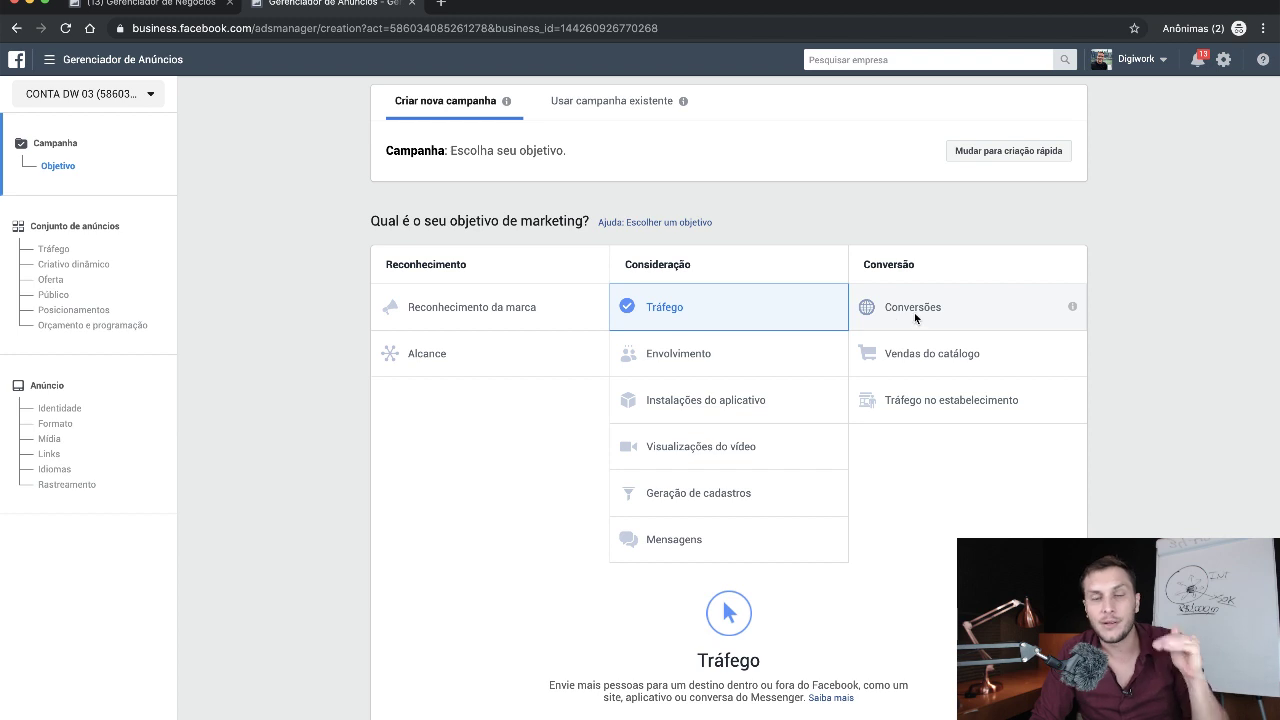
left_click(751, 535)
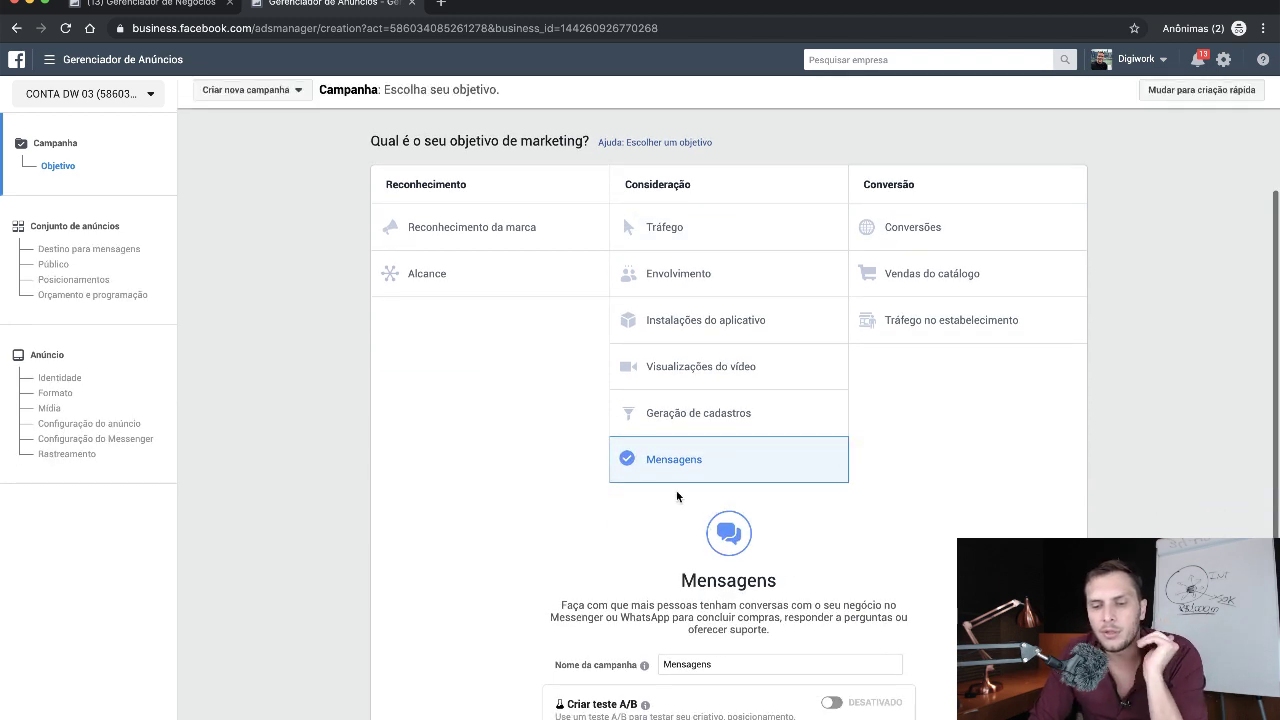
- Name the campaign "Mensagens Exemplo Live 29/08"
scroll(563, 482, "down", 2)
left_click(778, 561)
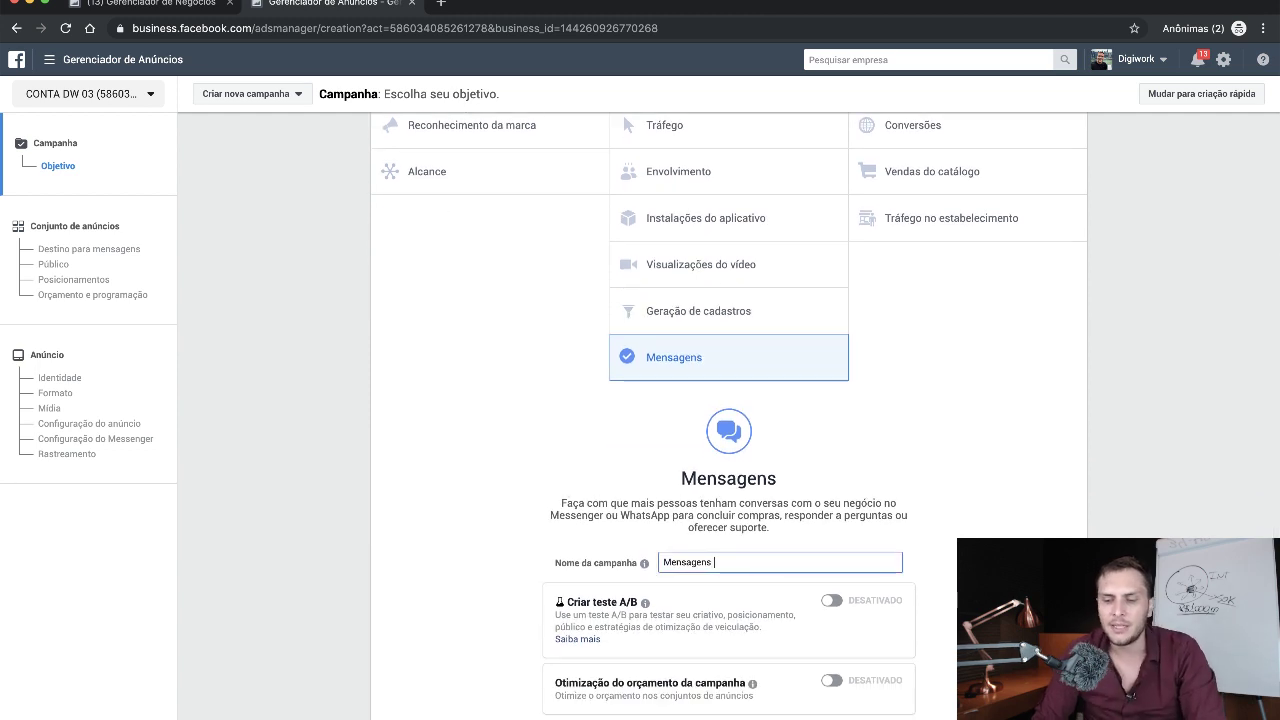
type("Exmplo II")
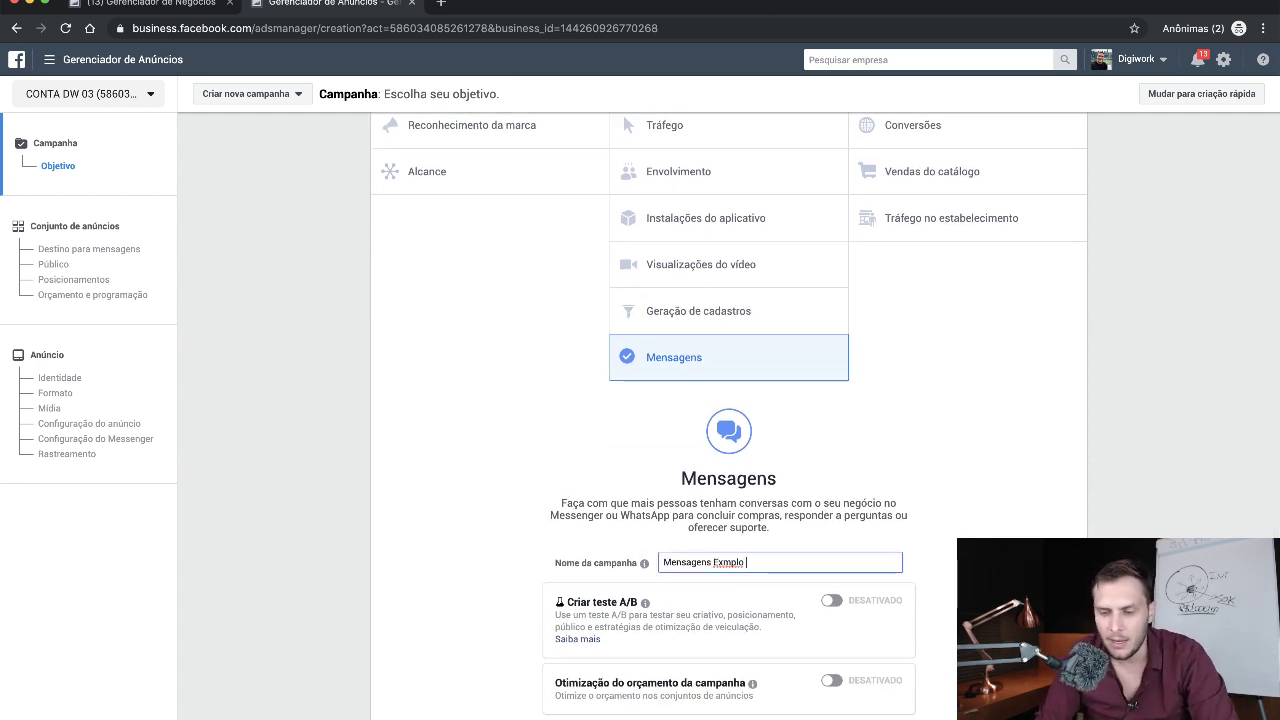
key("BackSpace")
key("BackSpace")
type("Iive ")
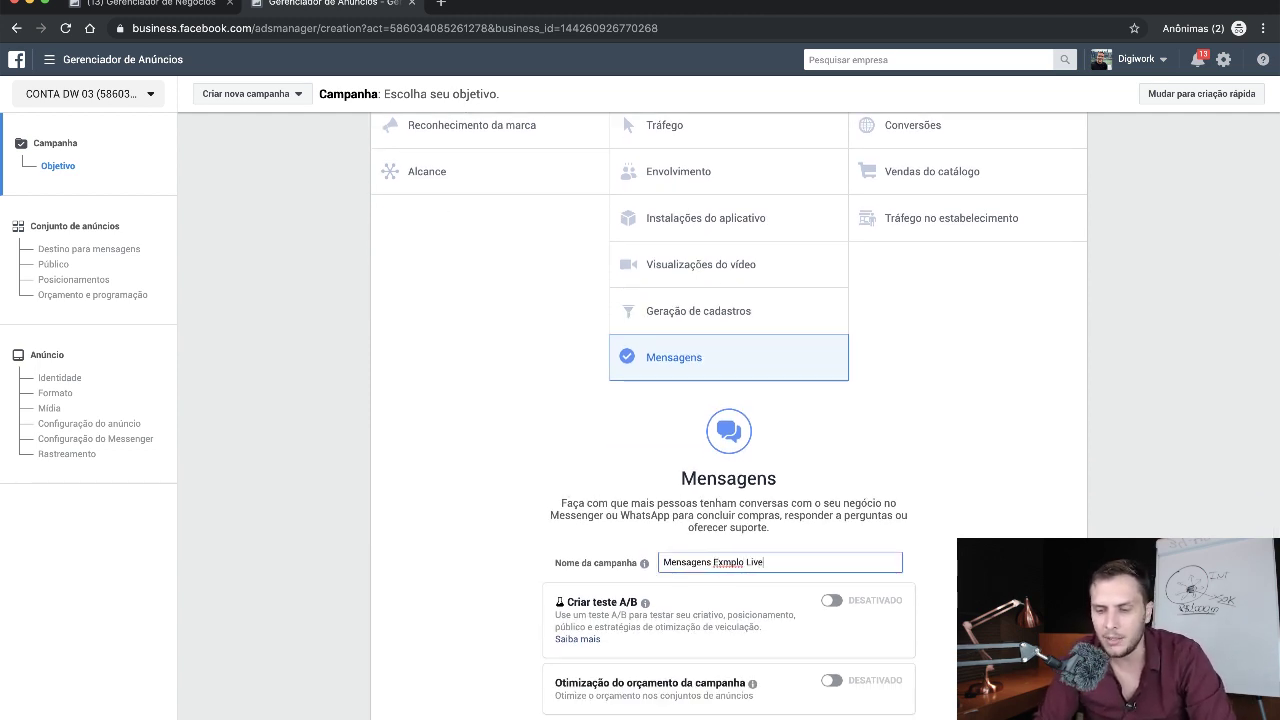
type("1 19")
key("BackSpace")
key("BackSpace")
key("BackSpace")
key("BackSpace")
type("20")
key("BackSpace")
type("9/")
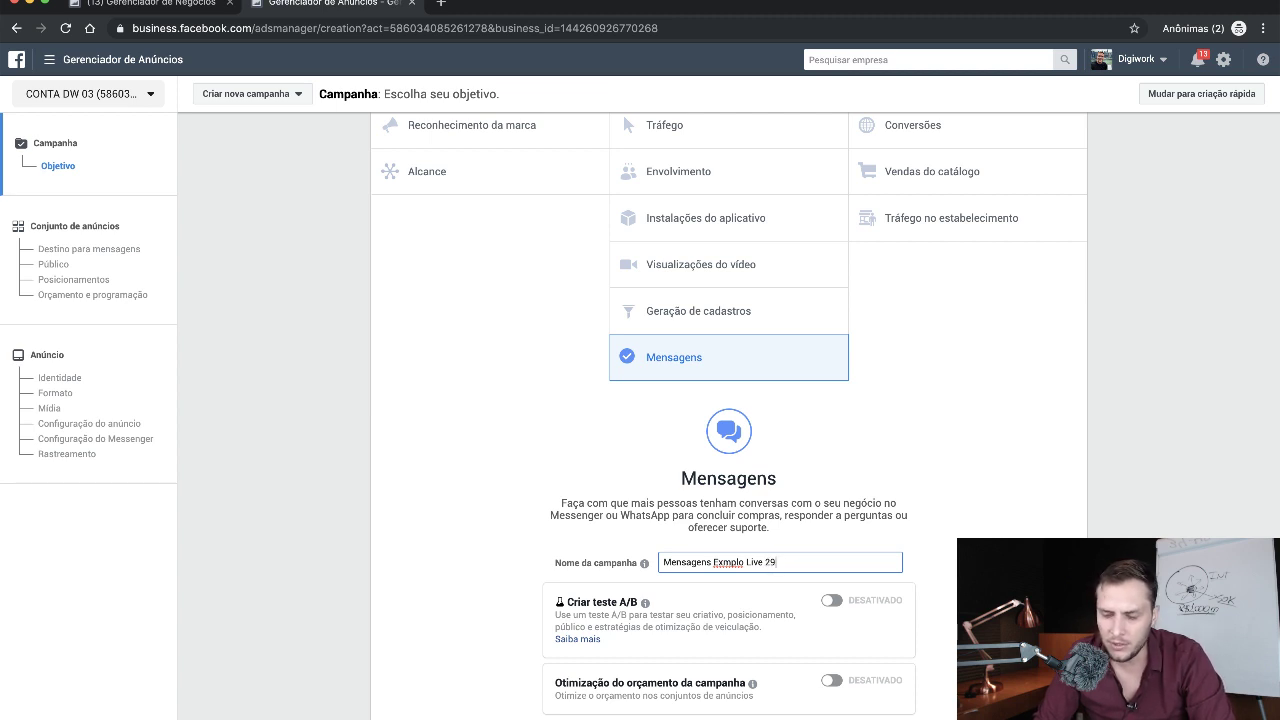
type("08")
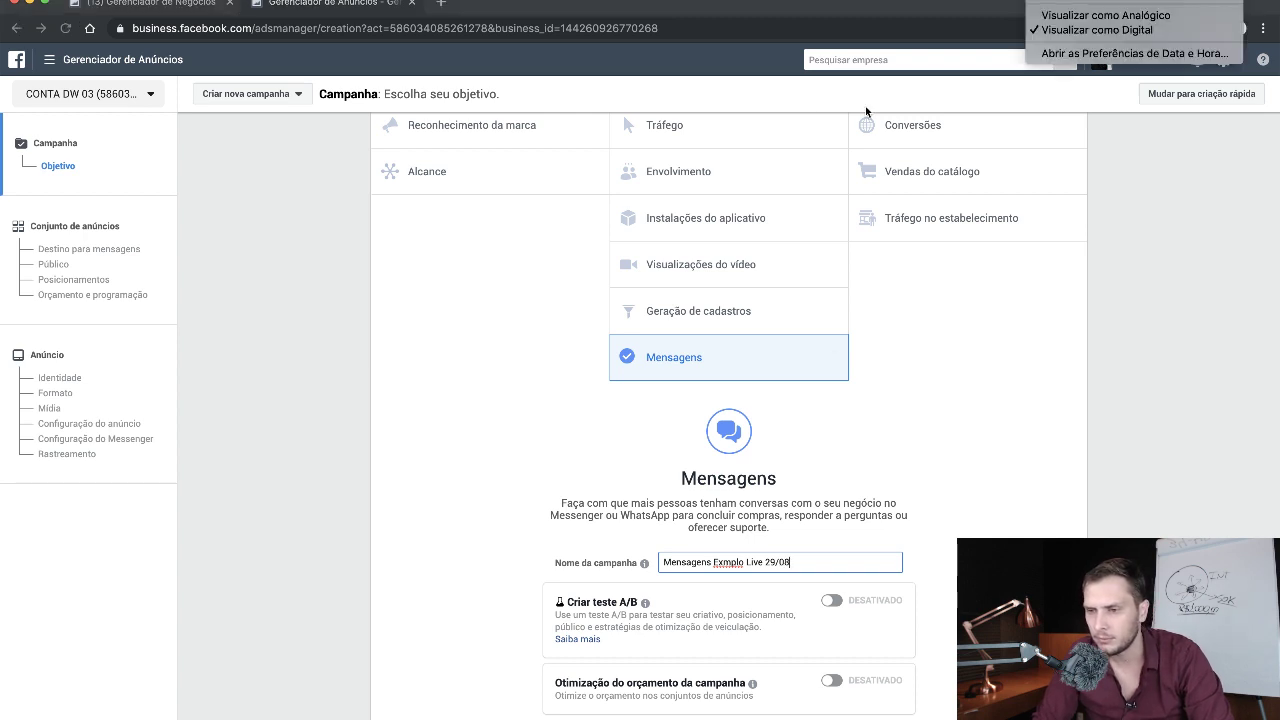
left_click(495, 470)
left_click(720, 566)
type("e")
left_click(457, 424)
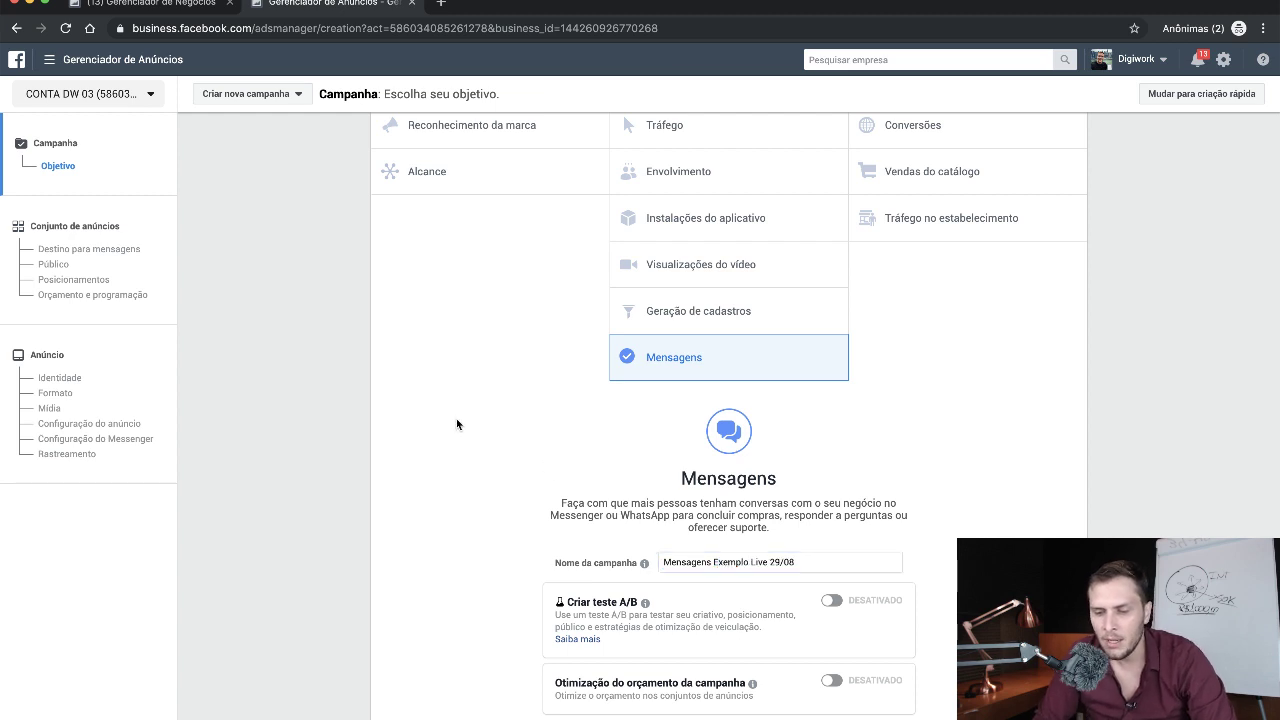
- Continue to the ad set settings and choose WhatsApp Business as the message destination
scroll(752, 683, "down", 2)
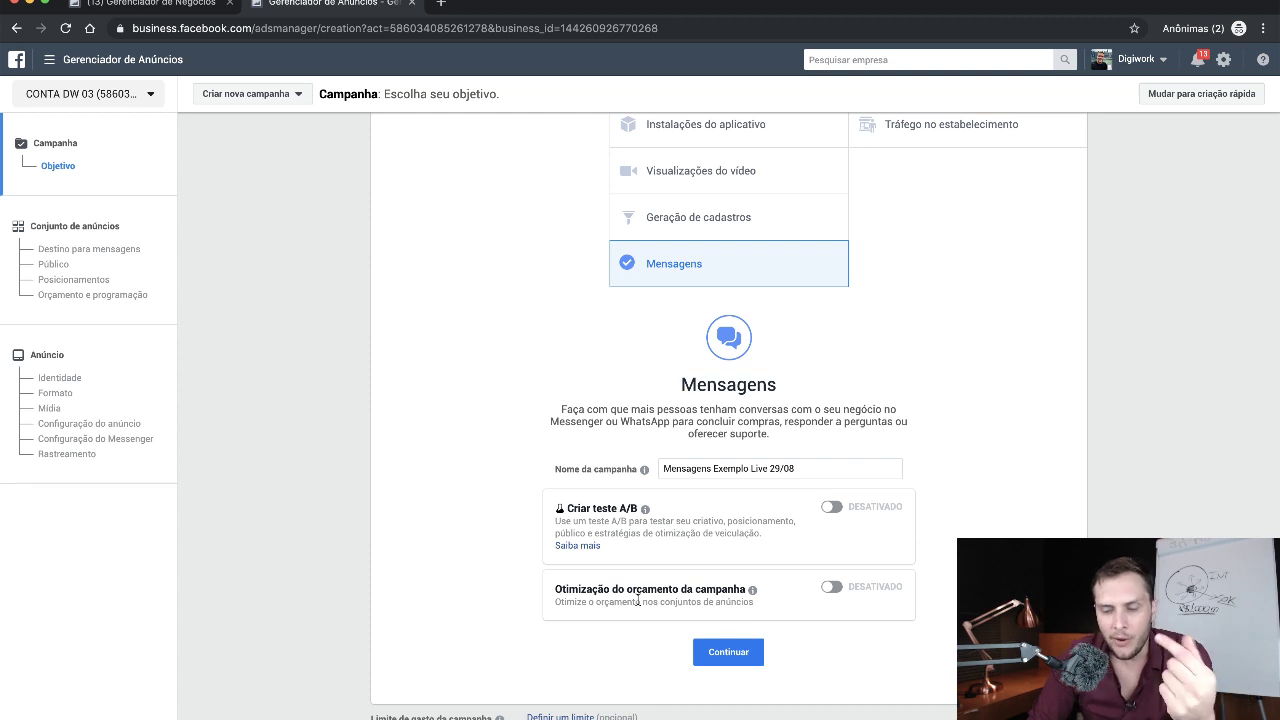
left_click_drag(562, 588, 683, 588)
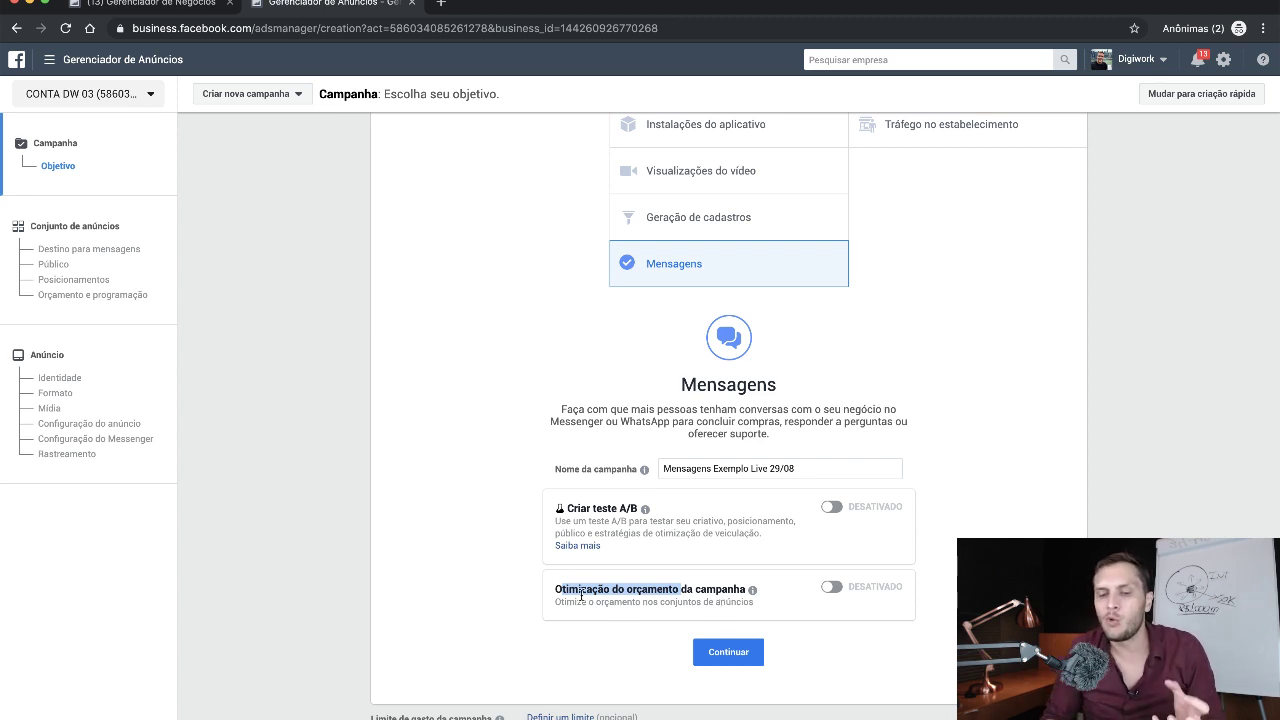
left_click(511, 586)
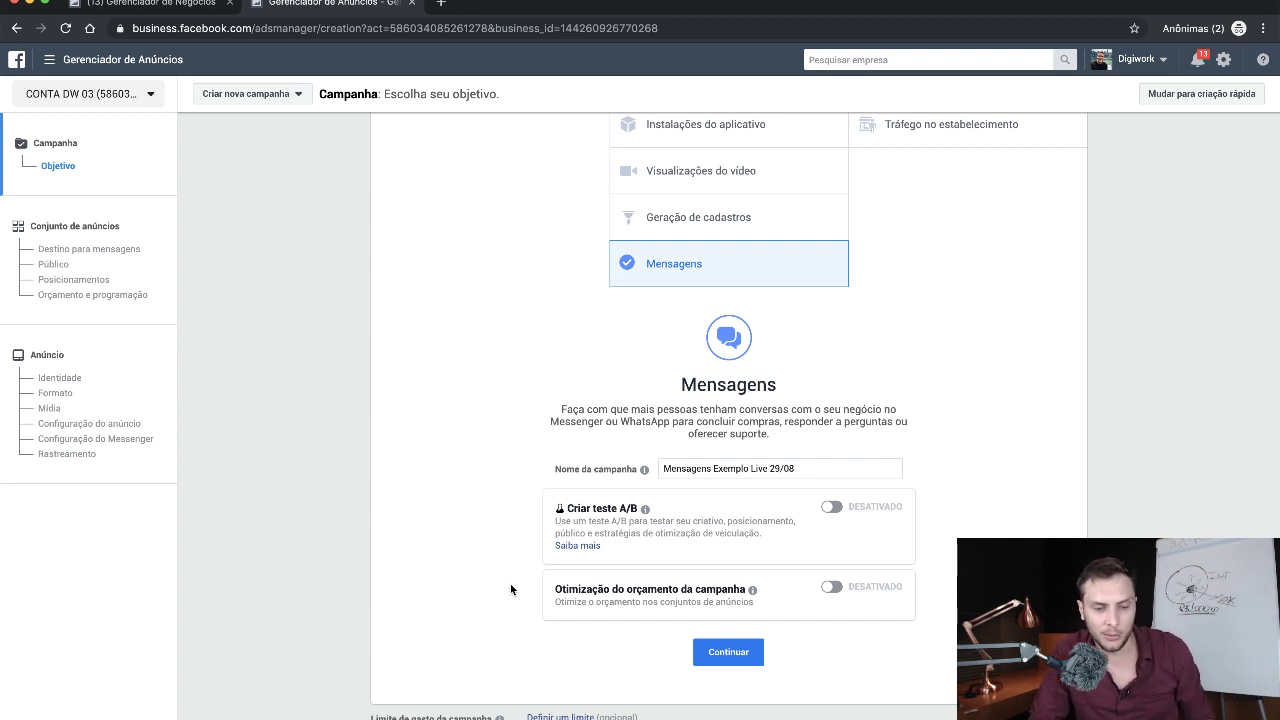
mouse_move(729, 583)
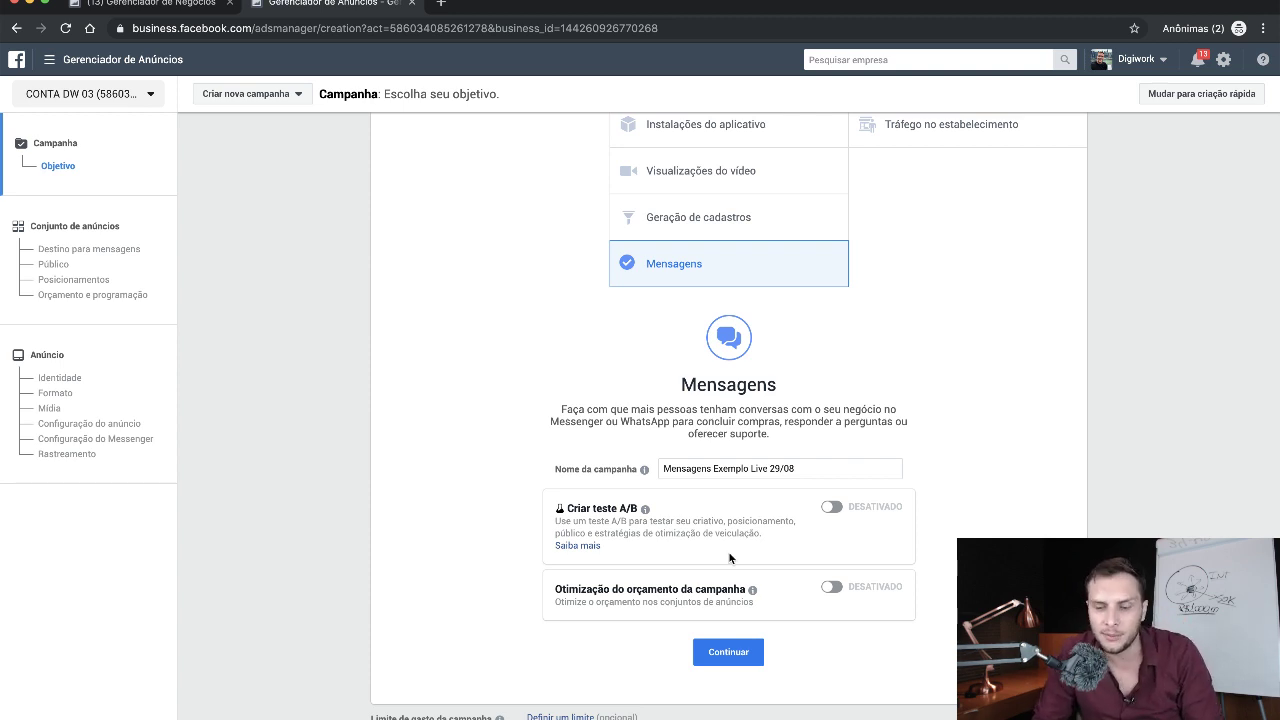
left_click(728, 652)
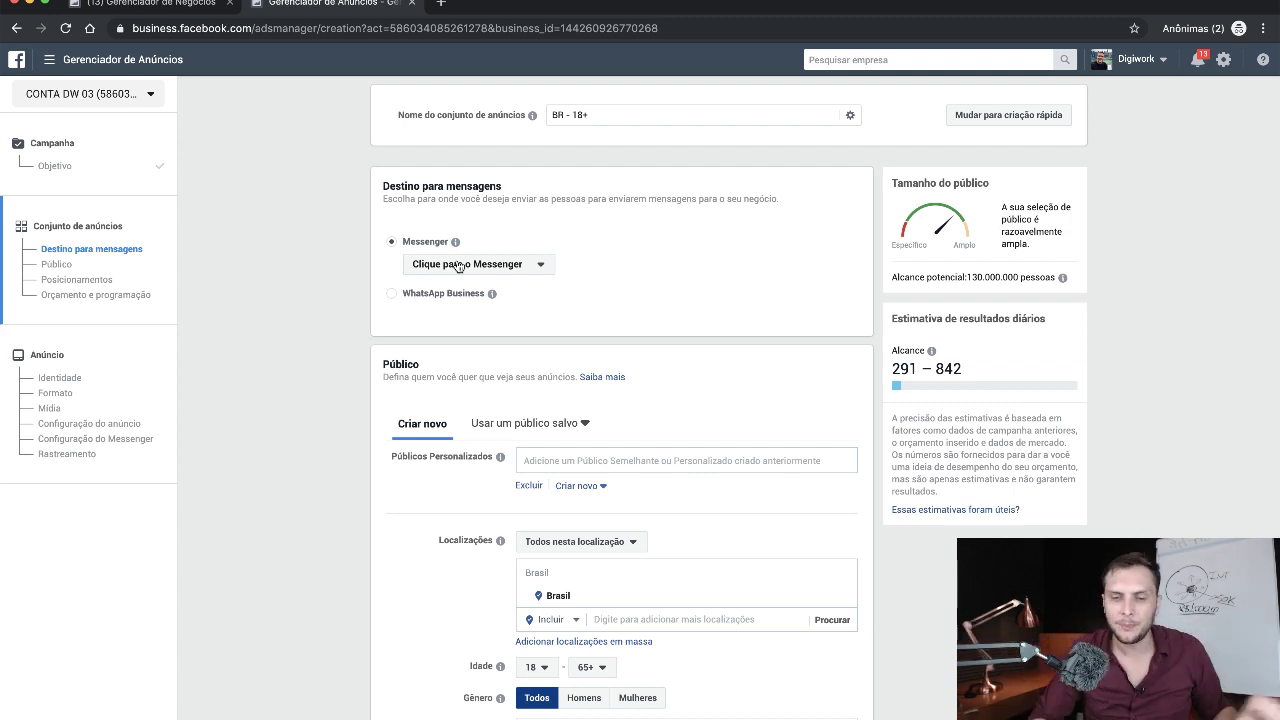
left_click(452, 292)
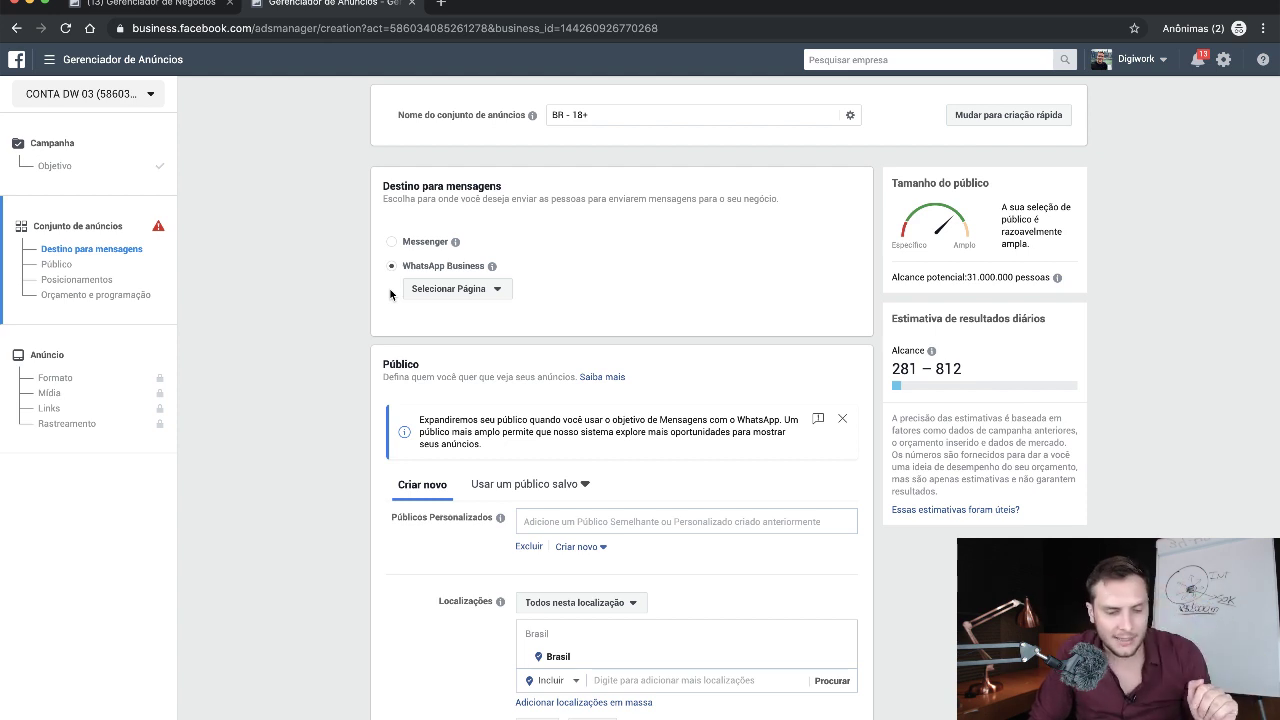
- Select the Digiwork business's page already connected to WhatsApp Business as the message destination page
left_click(452, 296)
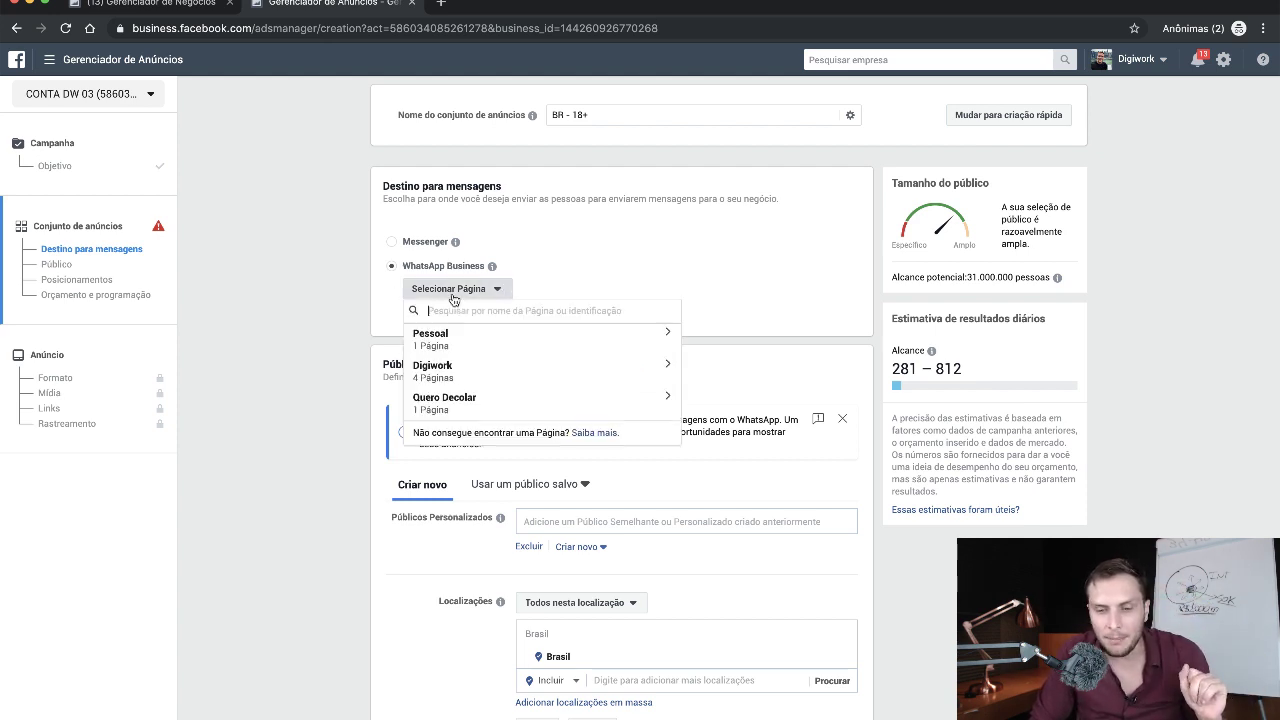
left_click(460, 372)
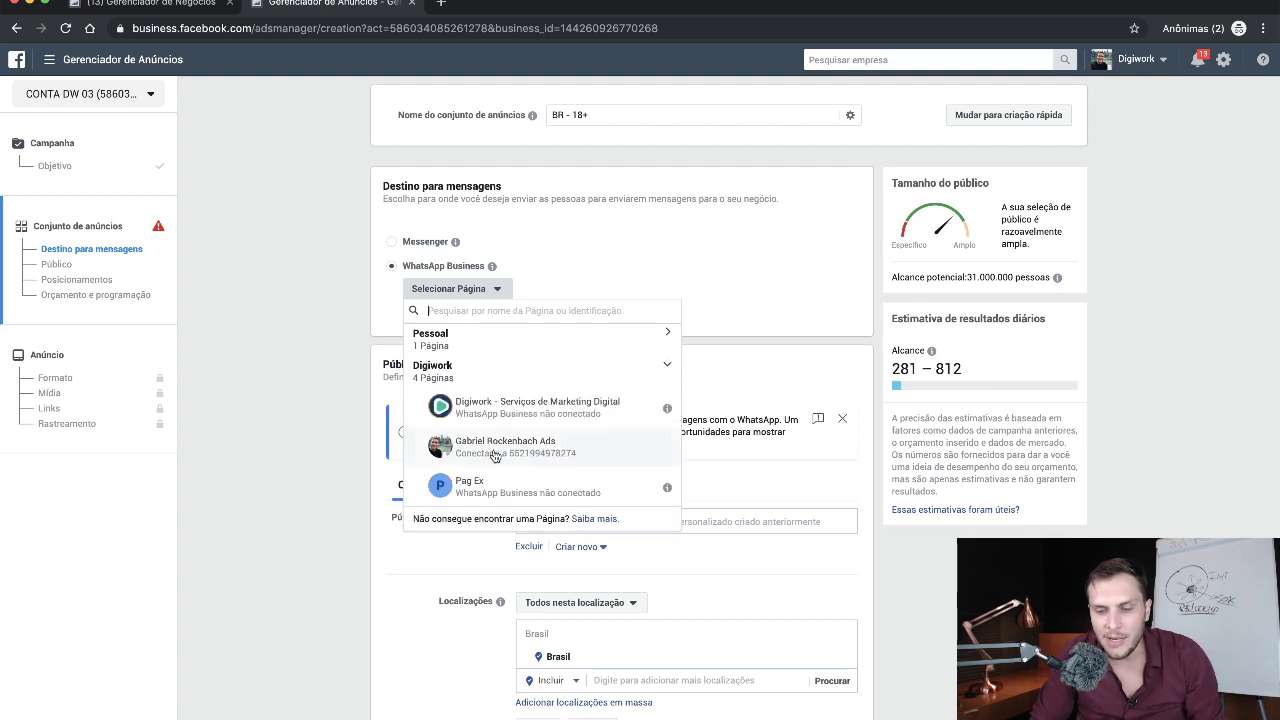
left_click(495, 448)
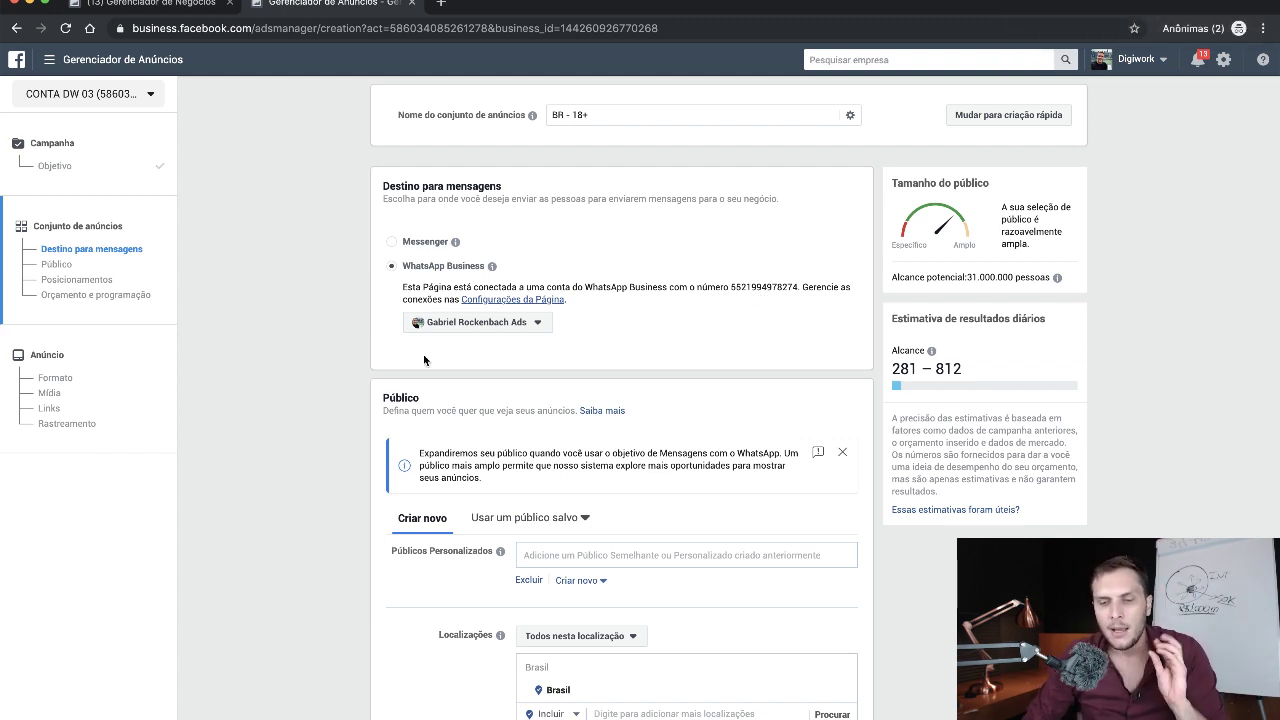
- Review the ad set's audience options, from custom audiences and locations to age, gender, languages and detailed targeting
scroll(424, 360, "down", 1)
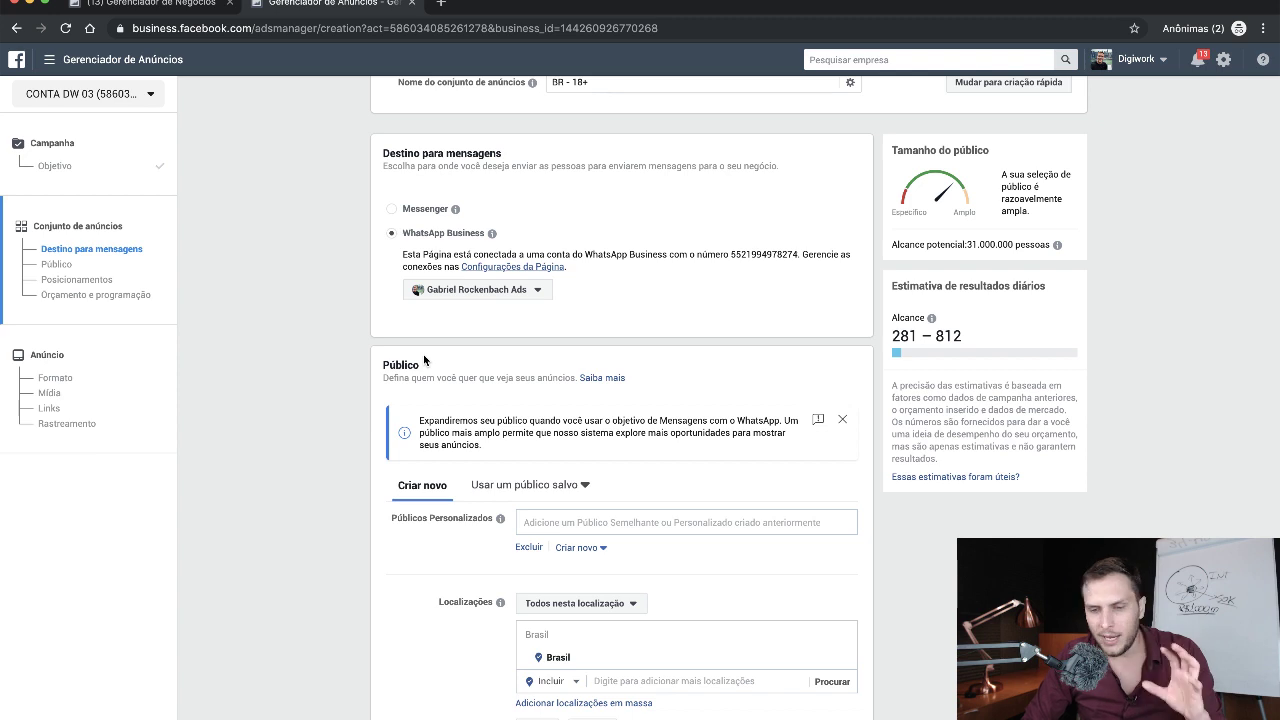
scroll(255, 452, "down", 4)
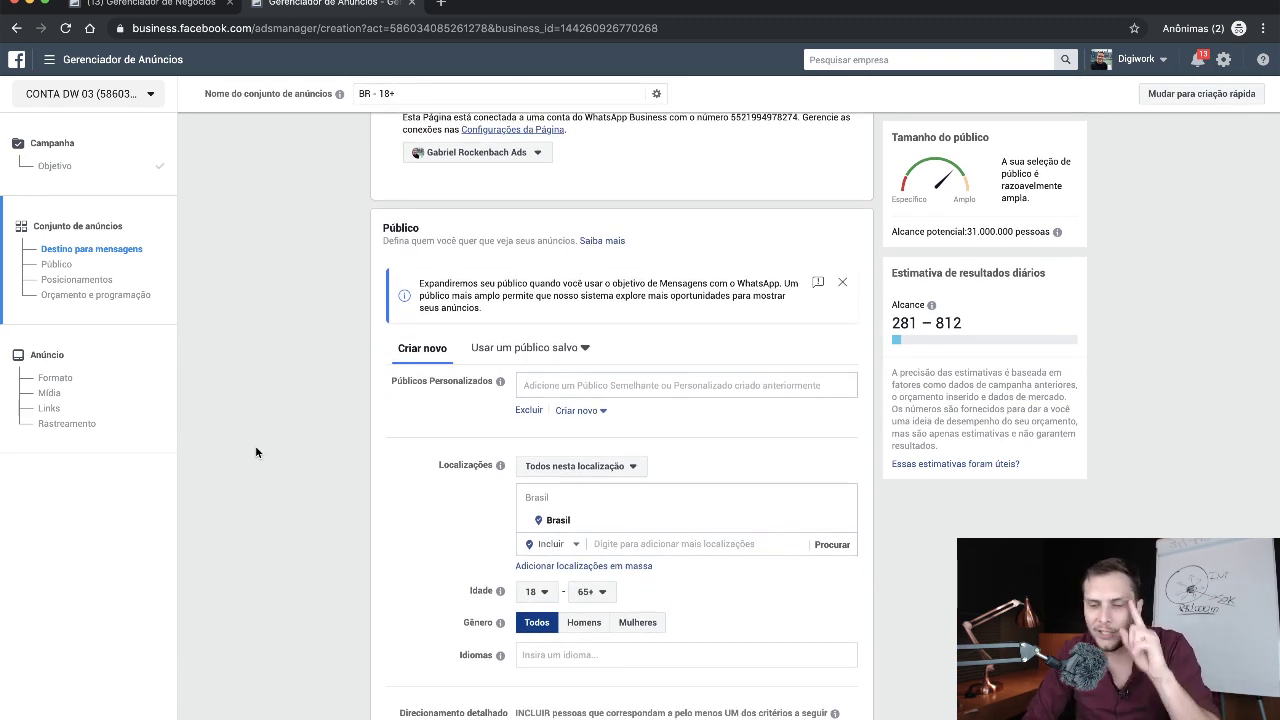
scroll(255, 452, "down", 2)
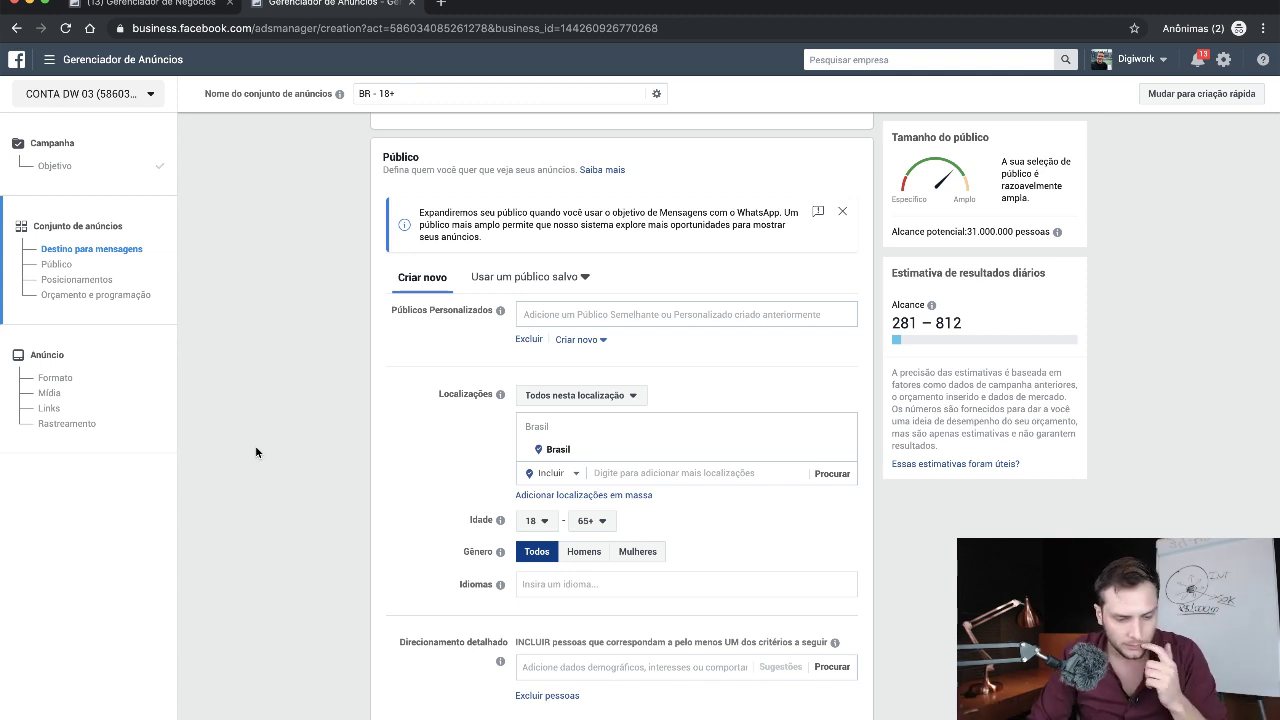
scroll(343, 491, "down", 1)
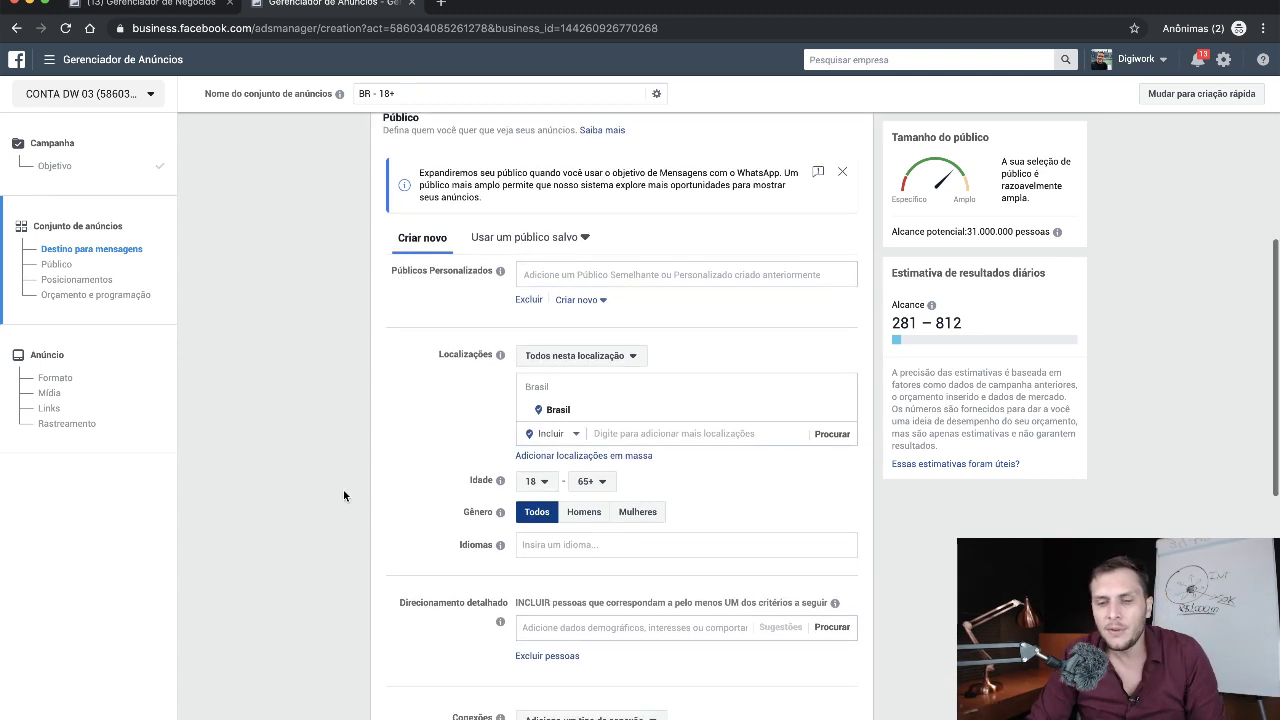
scroll(343, 490, "up", 1)
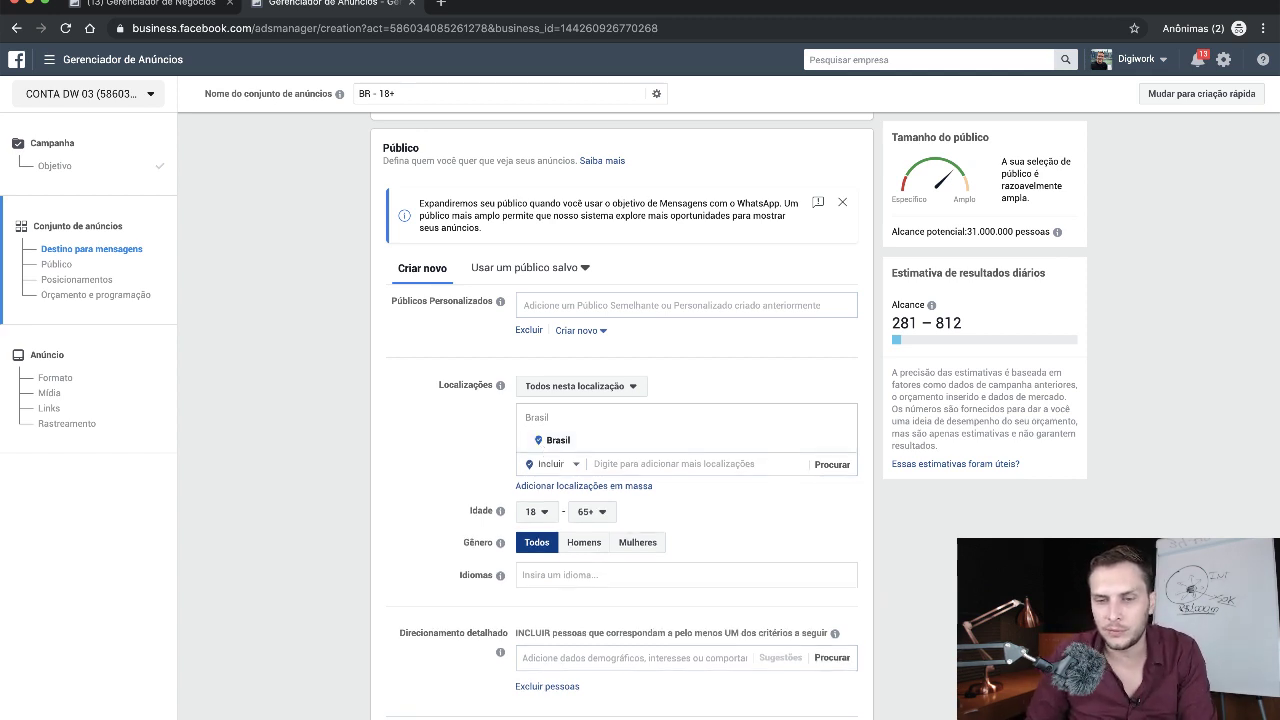
- Search Google for "vtex day" in a new browser tab and open the official VTEX DAY site
left_click(441, 4)
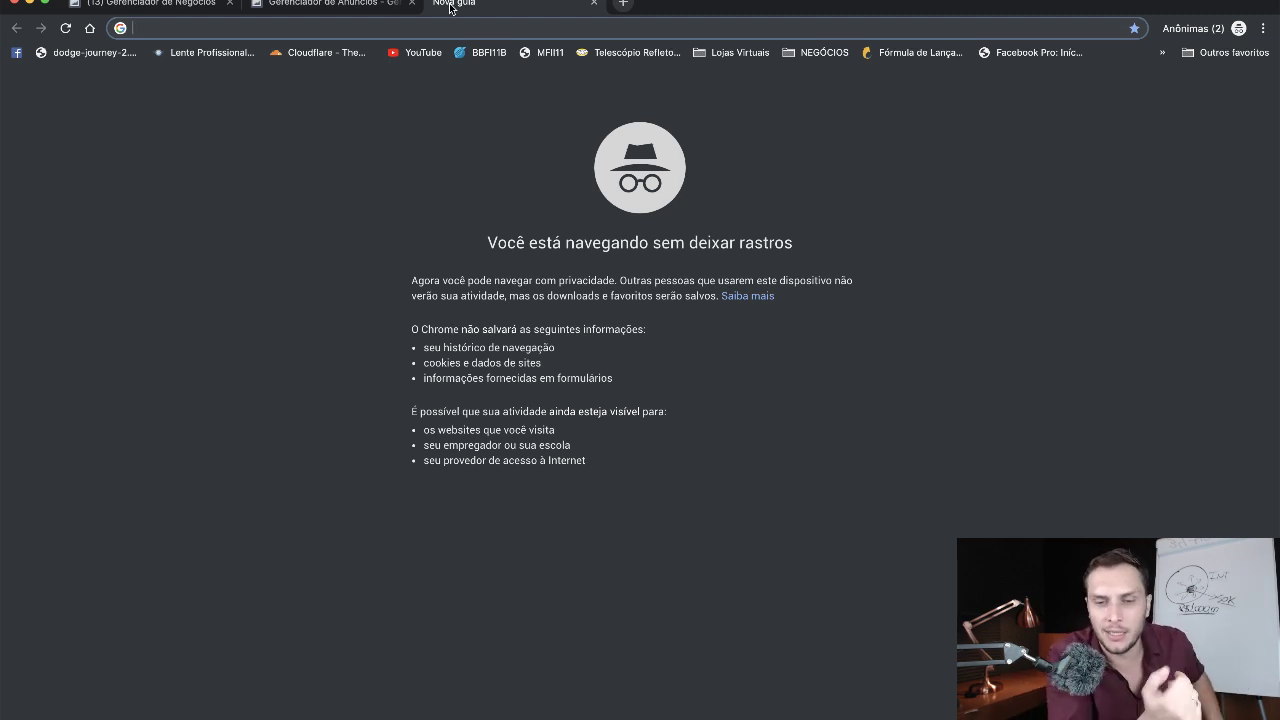
type("vtex")
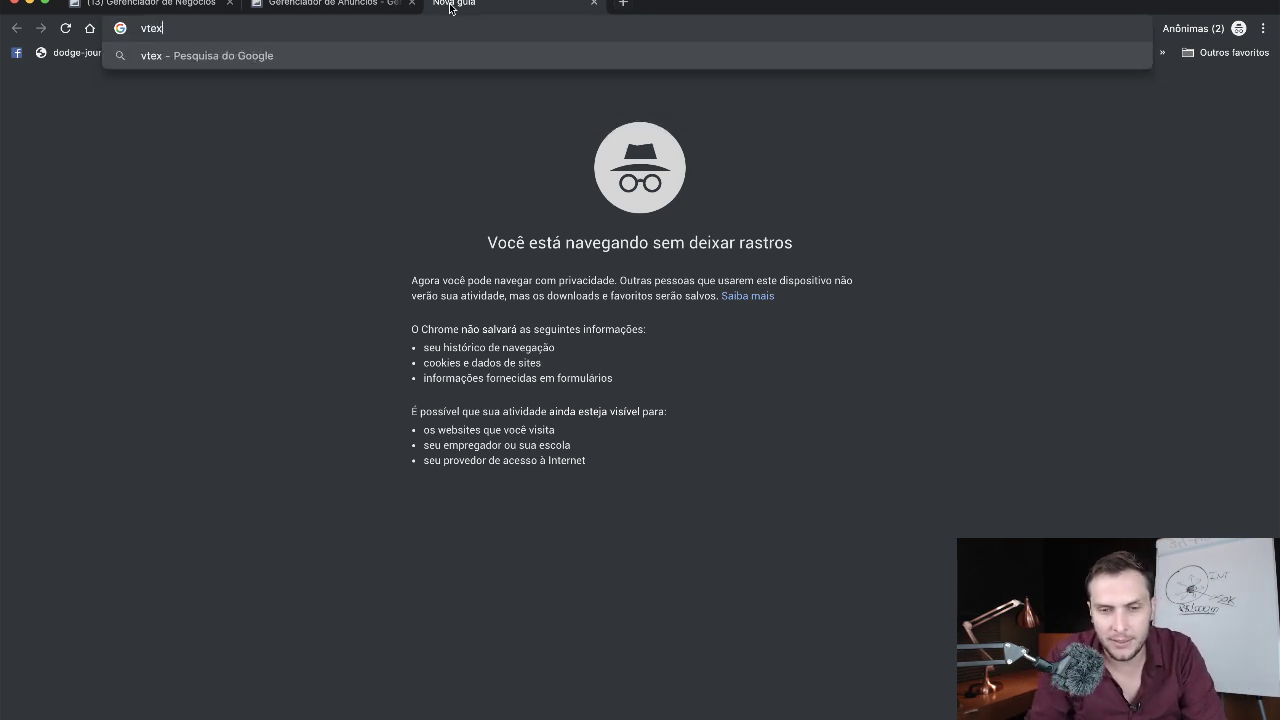
type(" day")
key("Return")
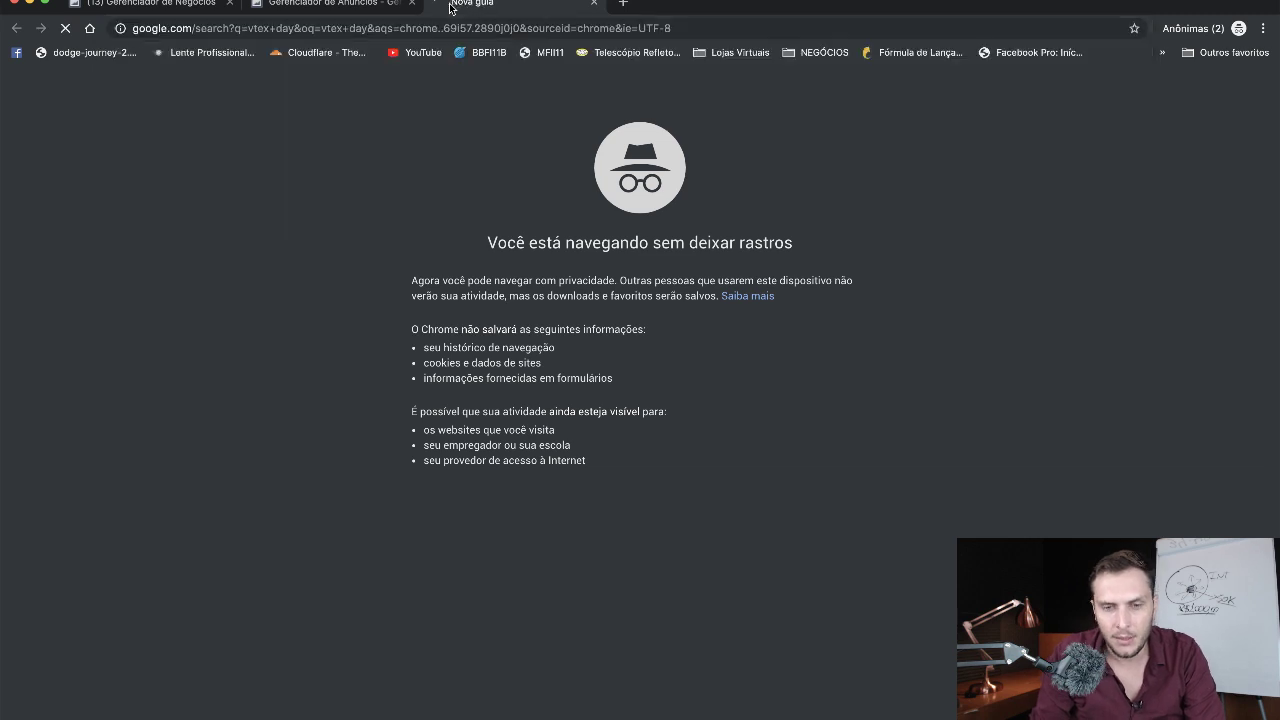
left_click(162, 208)
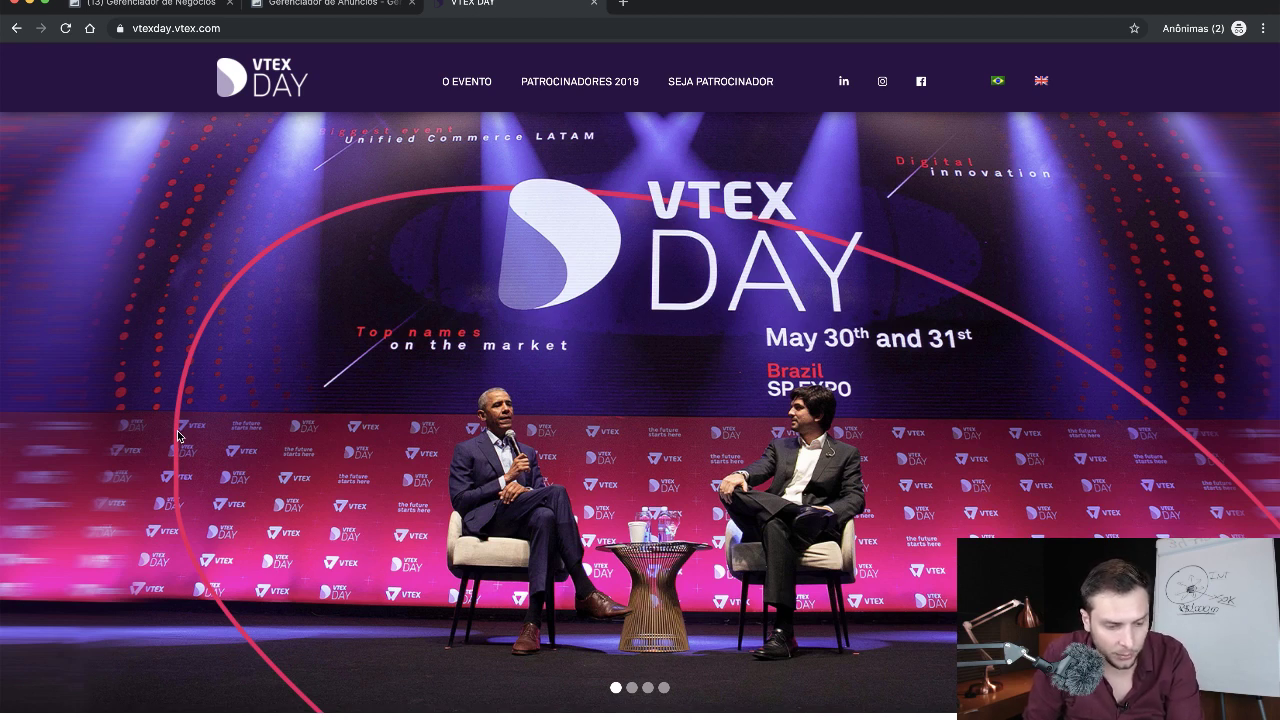
- Look through the VTEX DAY home page, including speakers, sponsors and newsletter sections, for the event's location
scroll(359, 369, "down", 3)
right_click(359, 369)
key("Escape")
scroll(149, 543, "down", 9)
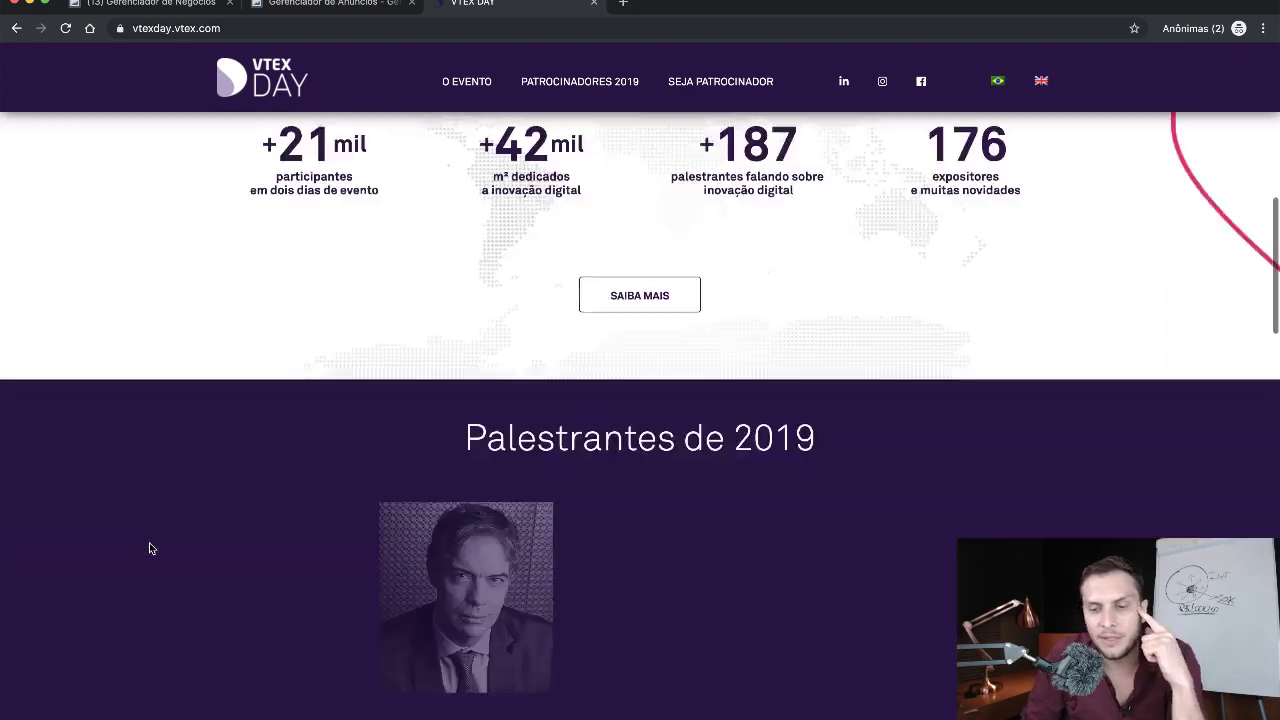
scroll(149, 548, "down", 6)
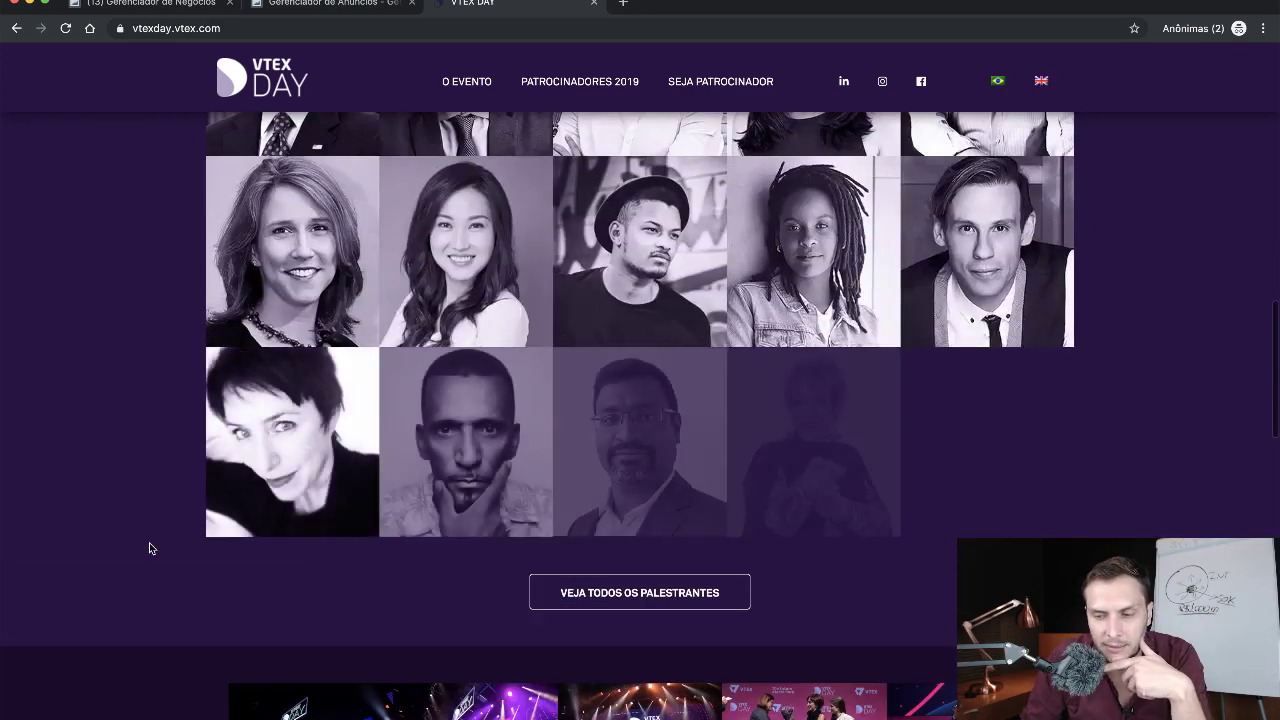
scroll(149, 548, "down", 3)
scroll(149, 548, "down", 8)
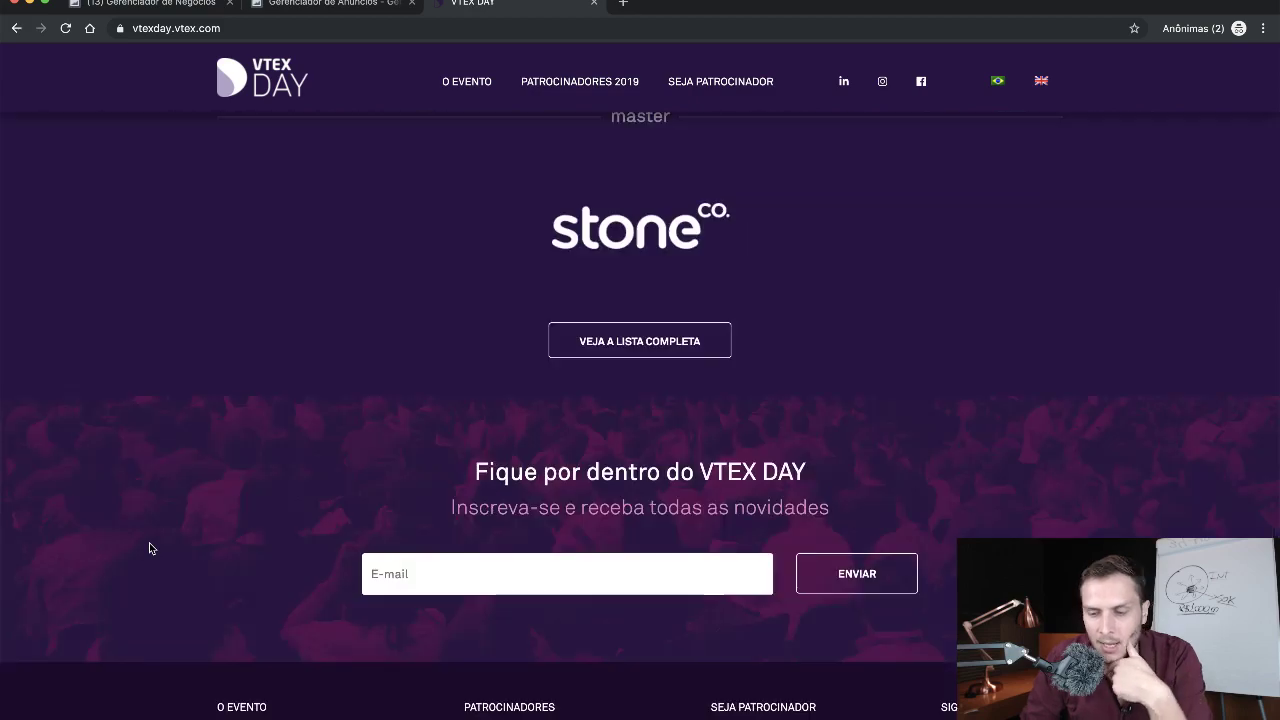
scroll(149, 548, "up", 2)
scroll(149, 548, "up", 10)
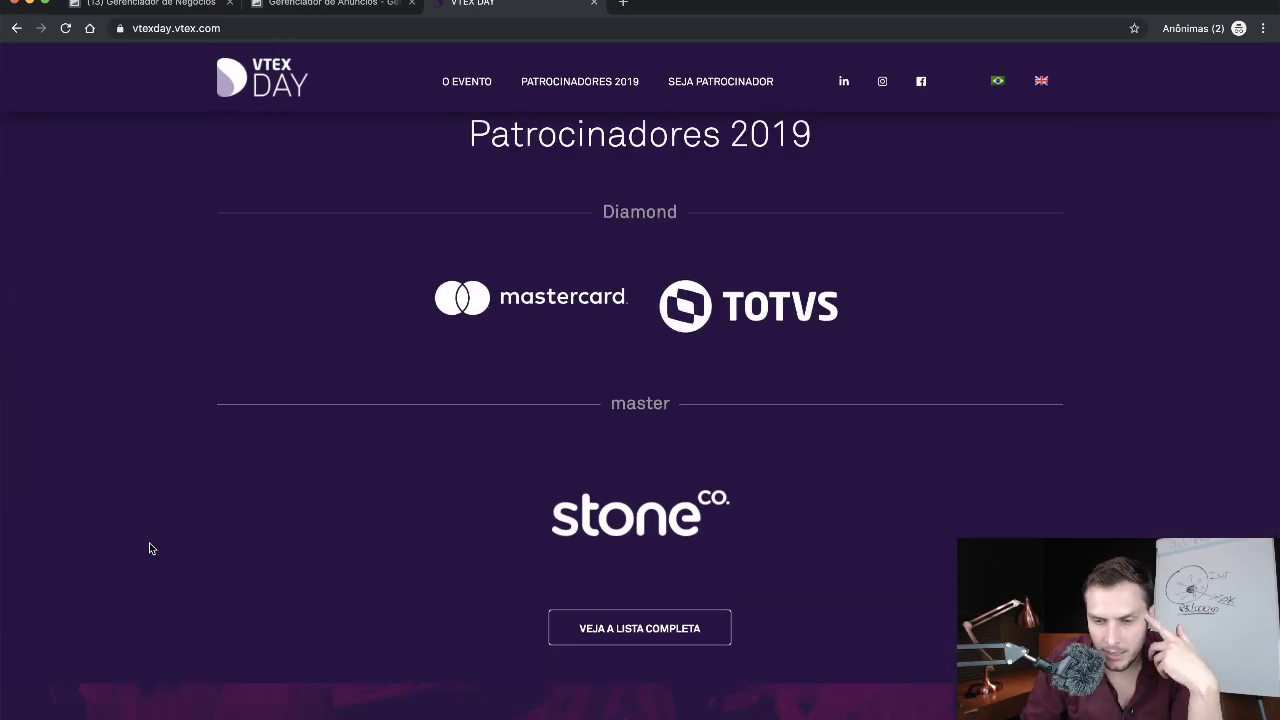
scroll(149, 548, "down", 4)
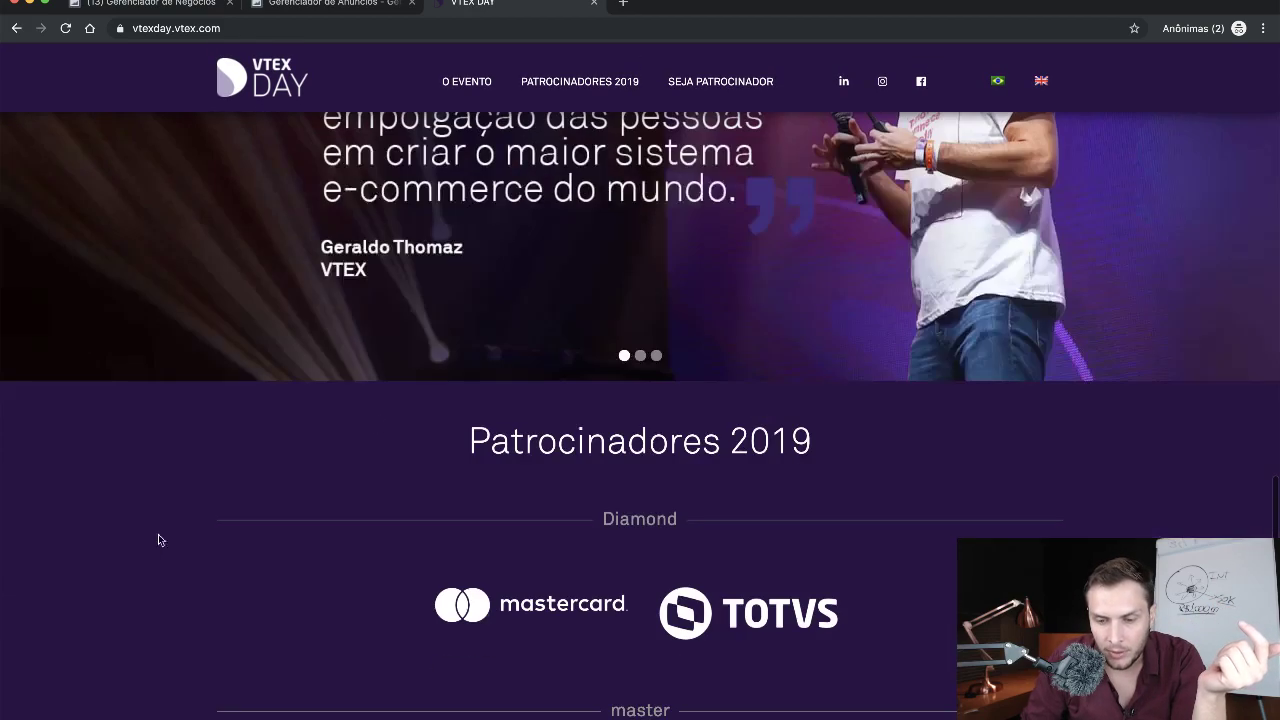
scroll(149, 548, "up", 12)
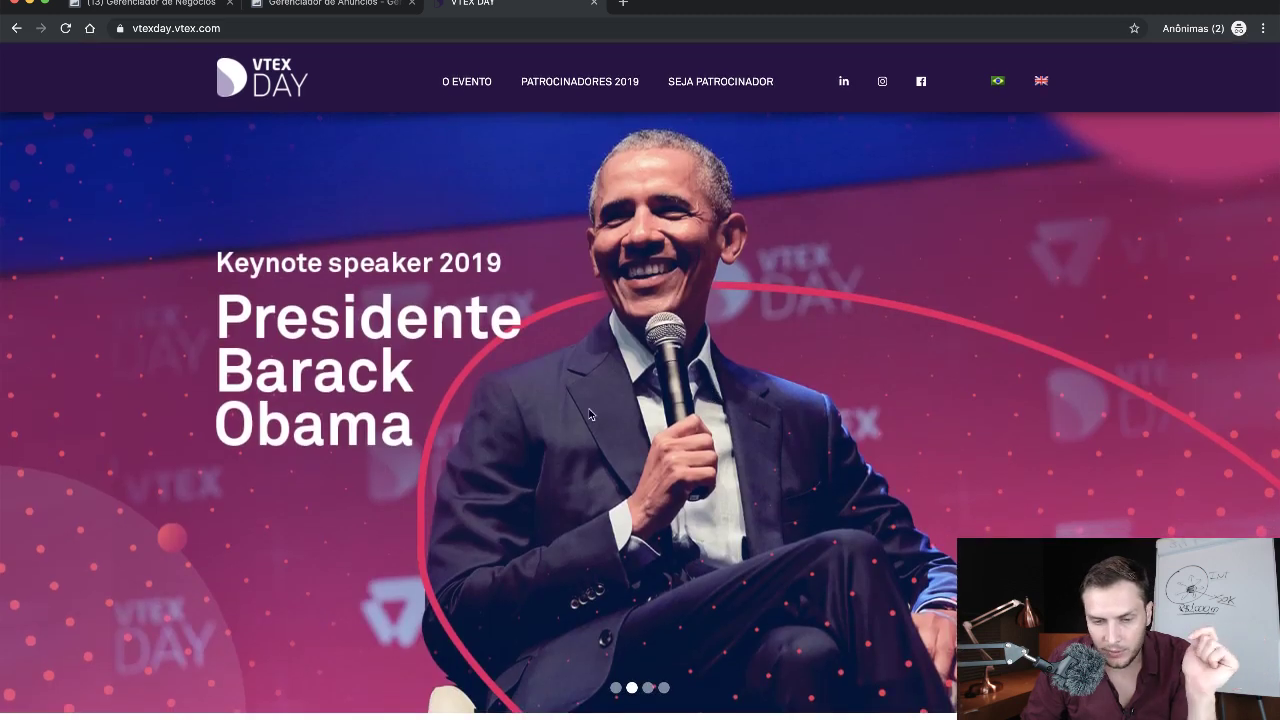
- Open the "Sobre o VTEX DAY" page and look through it for the venue address
mouse_move(470, 82)
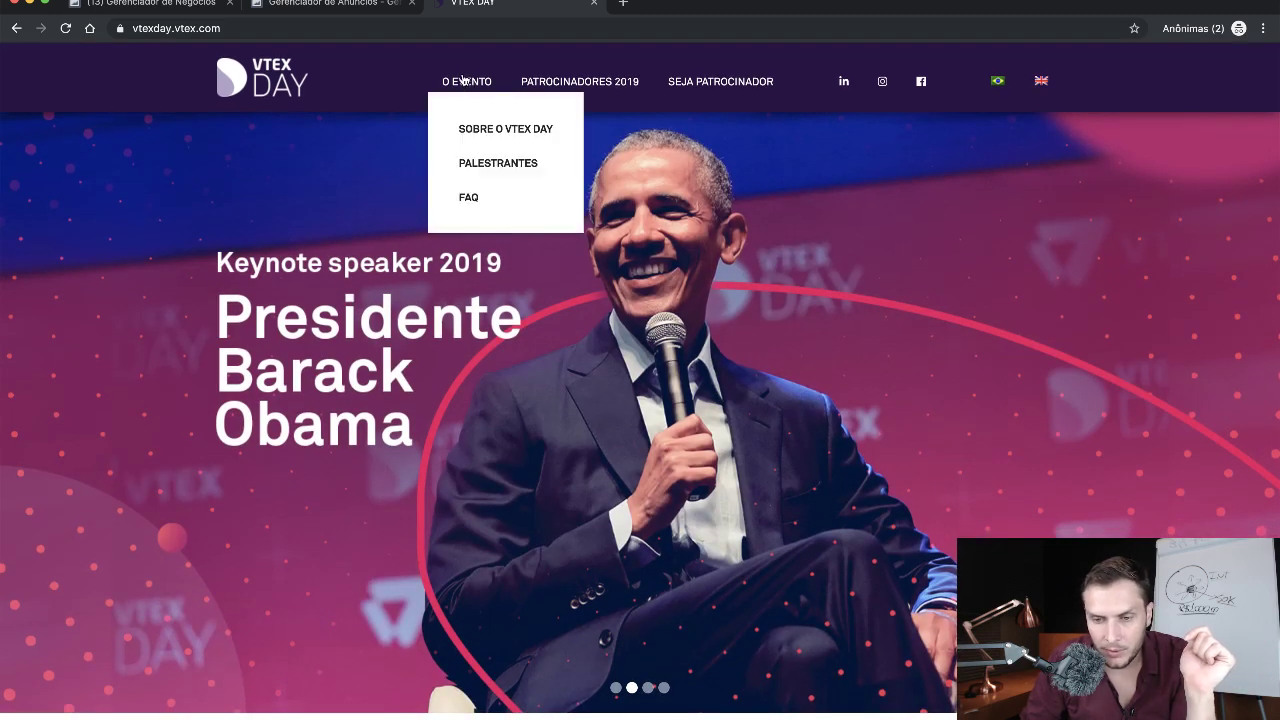
left_click(520, 140)
scroll(439, 472, "down", 6)
scroll(441, 480, "down", 2)
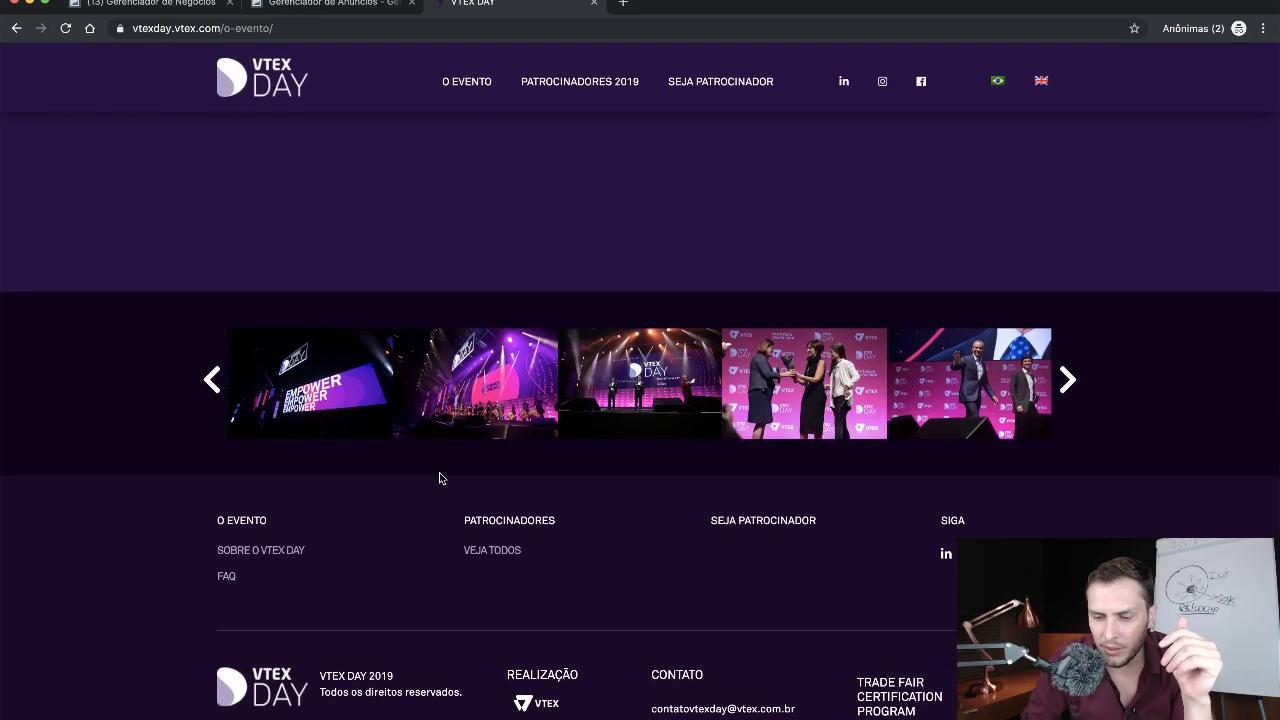
scroll(439, 478, "up", 15)
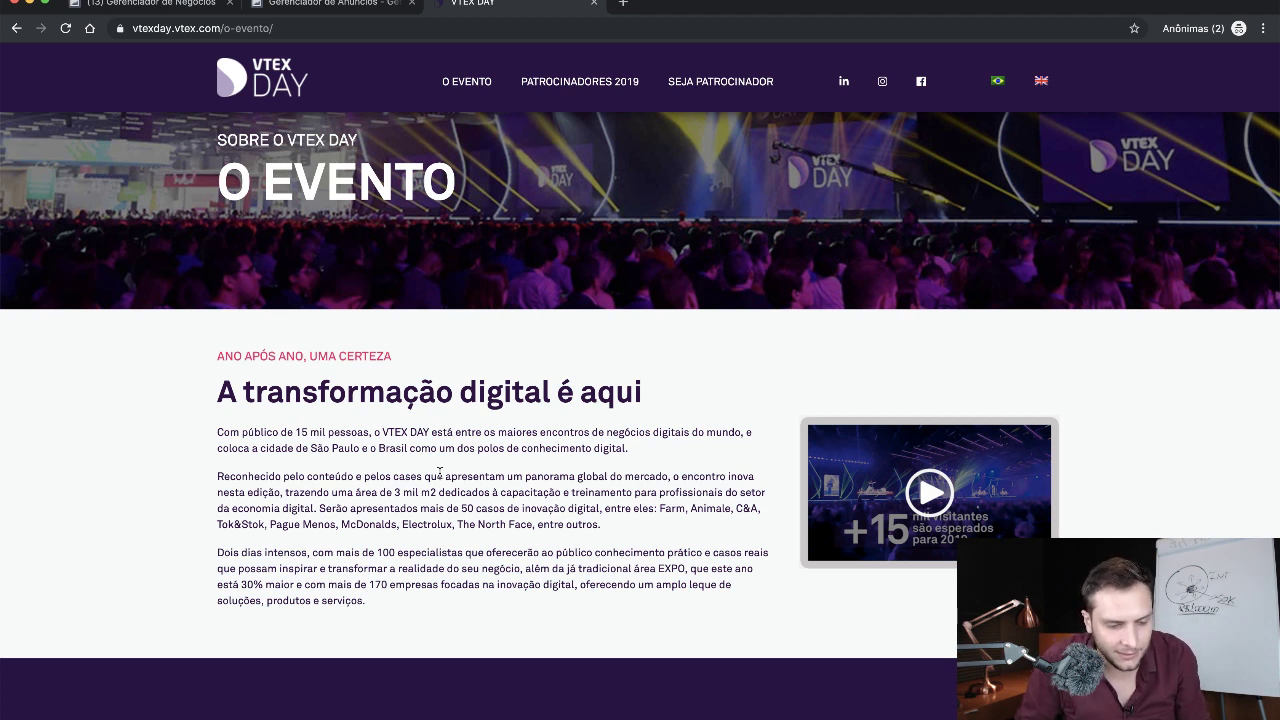
- Reload the "Sobre o VTEX DAY" page and check it again down to the footer for the address
left_click(315, 8)
left_click(550, 4)
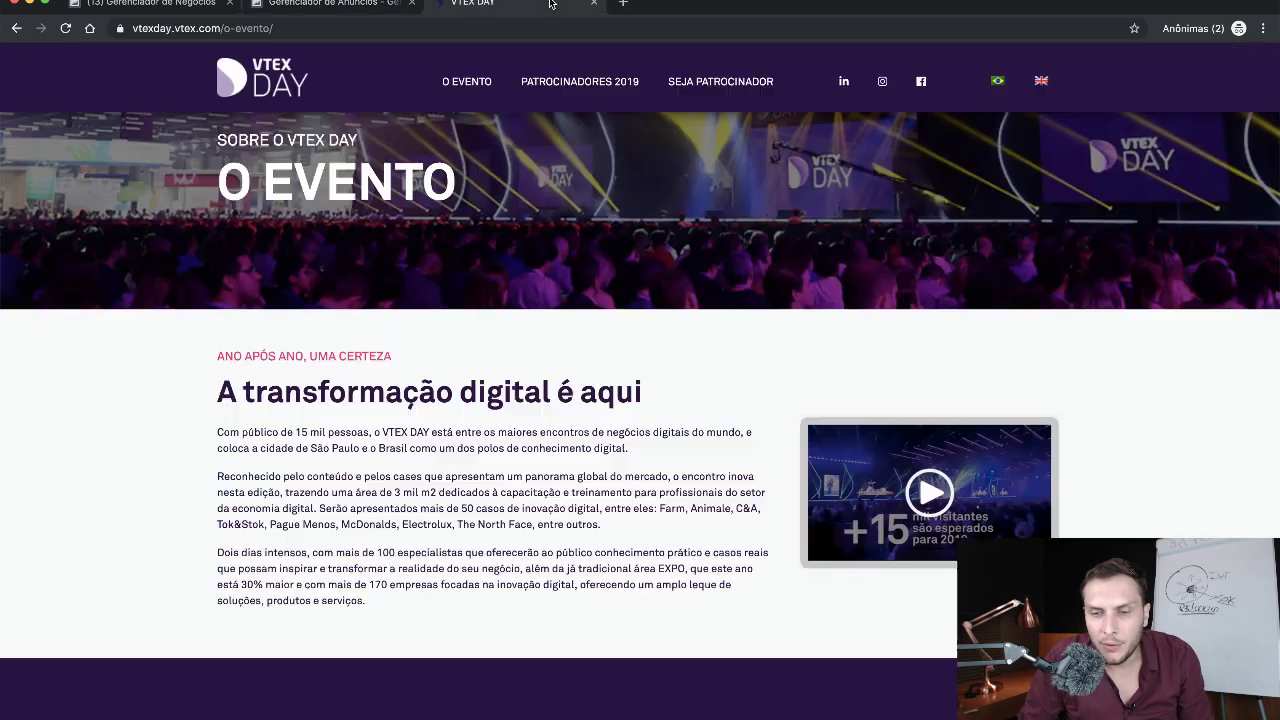
scroll(506, 497, "down", 10)
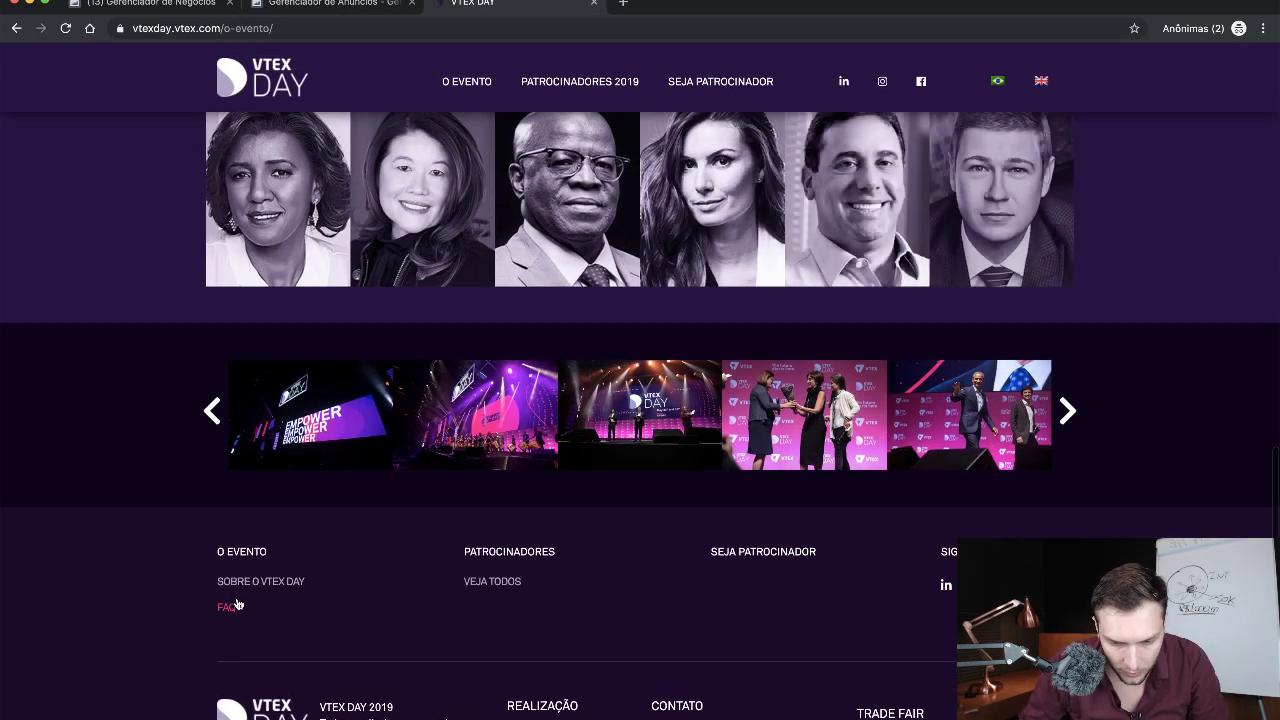
scroll(498, 475, "up", 10)
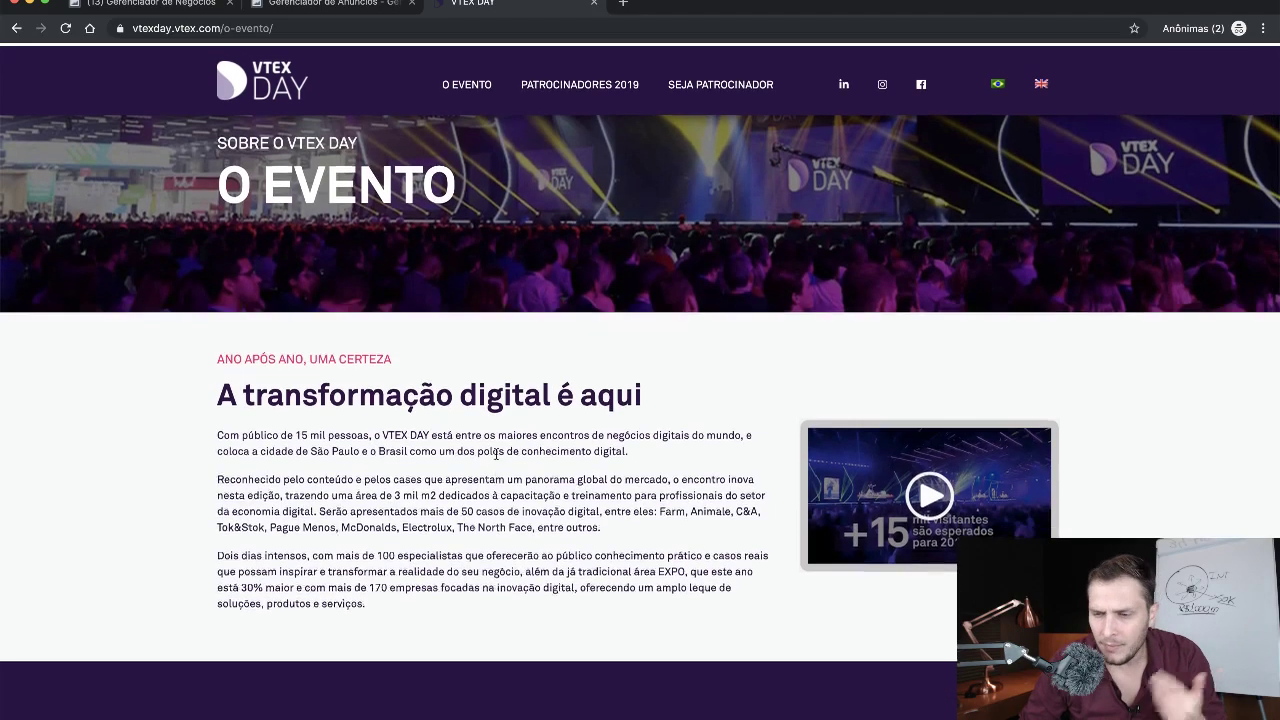
mouse_move(464, 84)
left_click(495, 134)
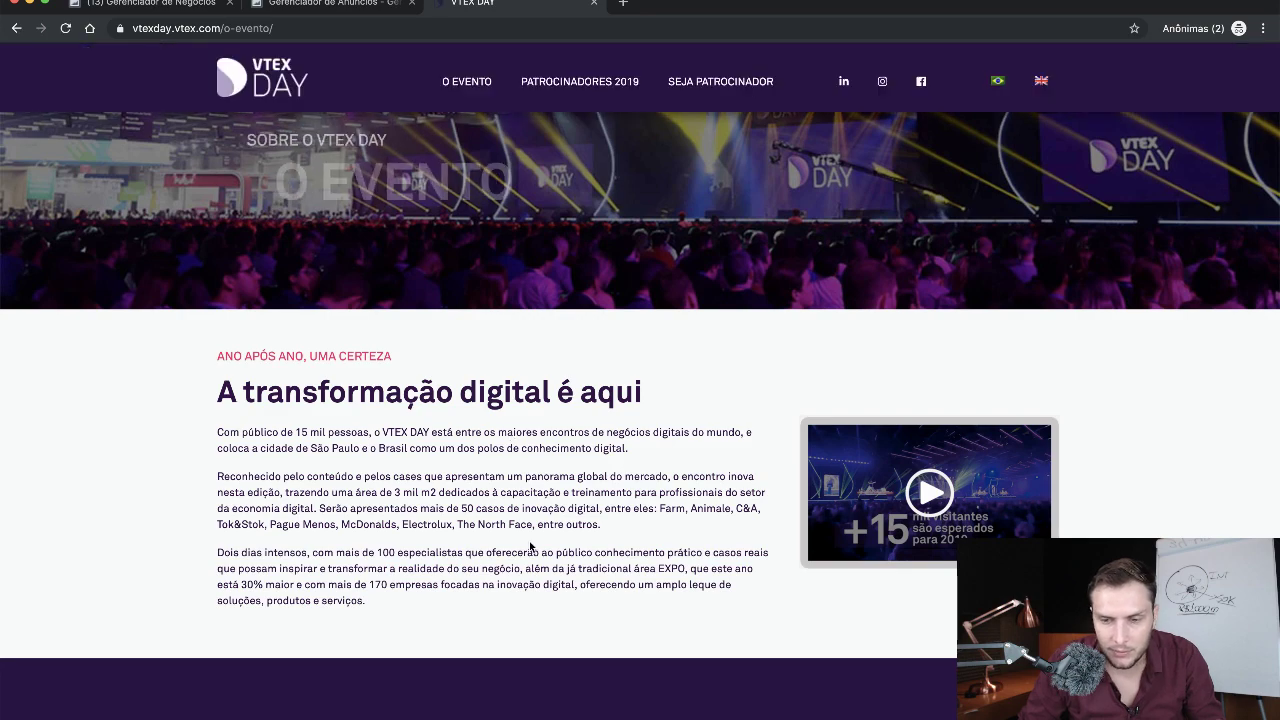
scroll(530, 546, "down", 15)
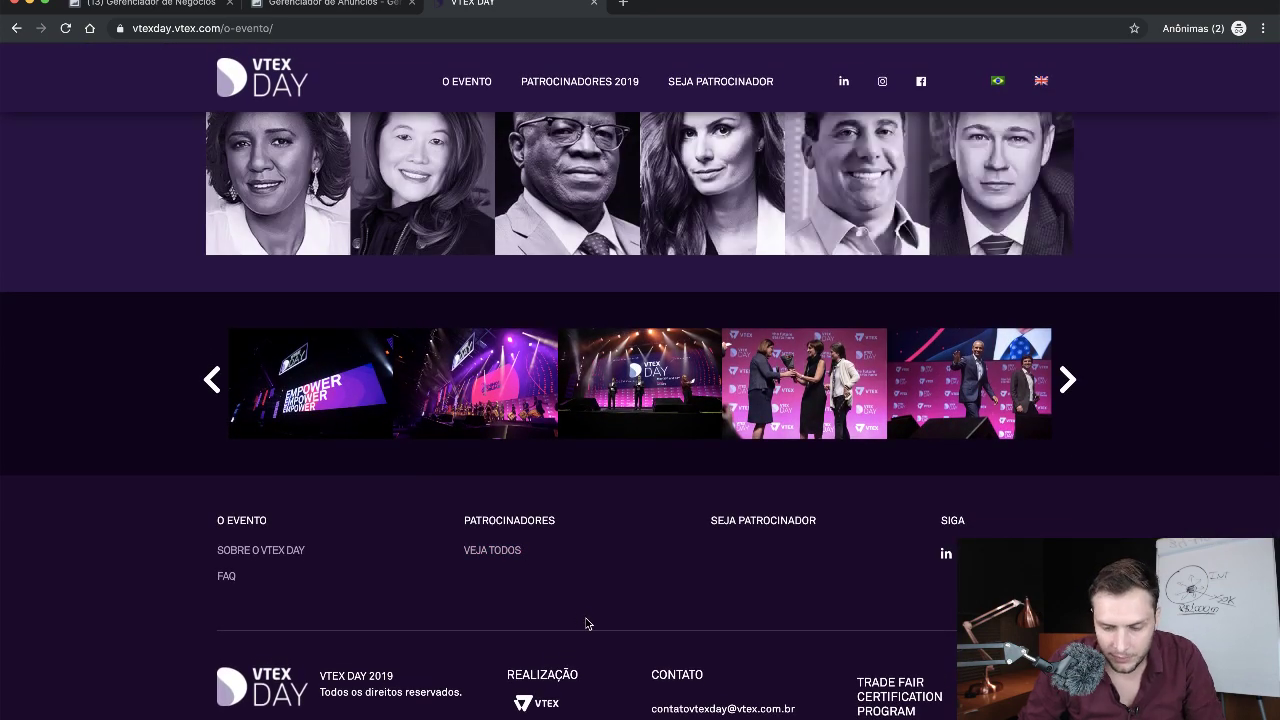
scroll(585, 623, "up", 15)
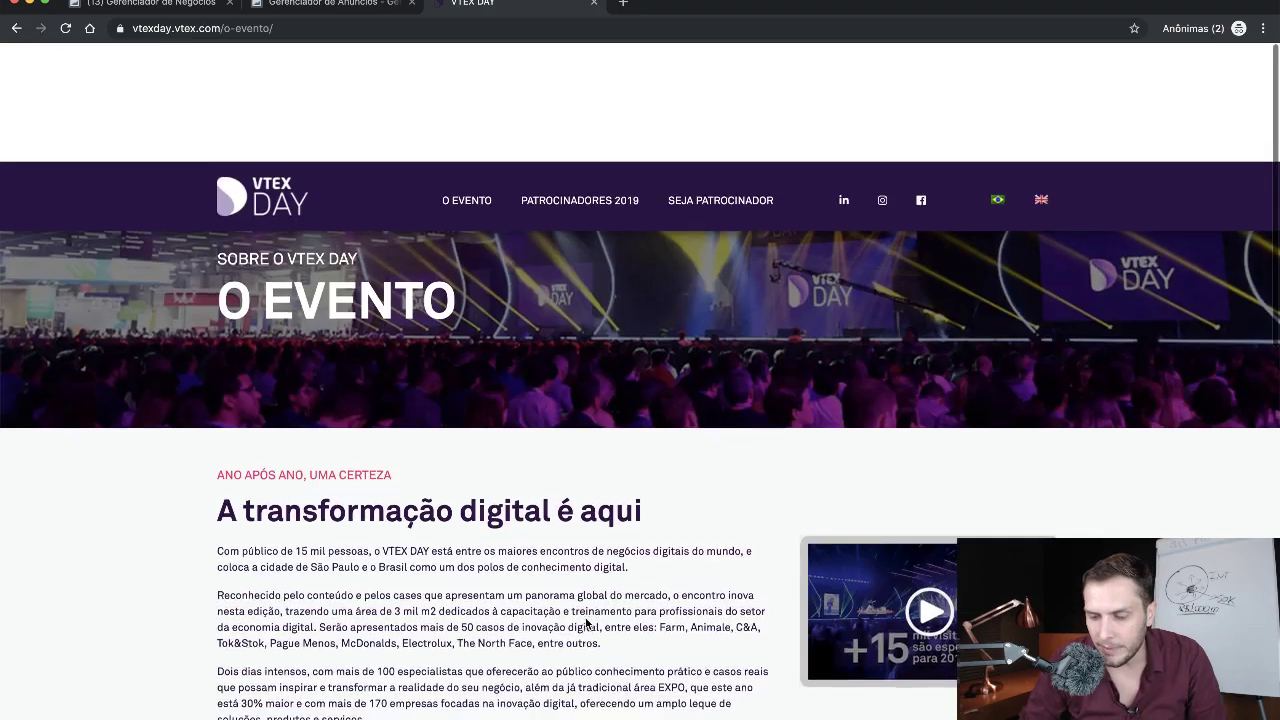
- Return to the VTEX DAY home page and check it down to the footer for the event's address
left_click(292, 78)
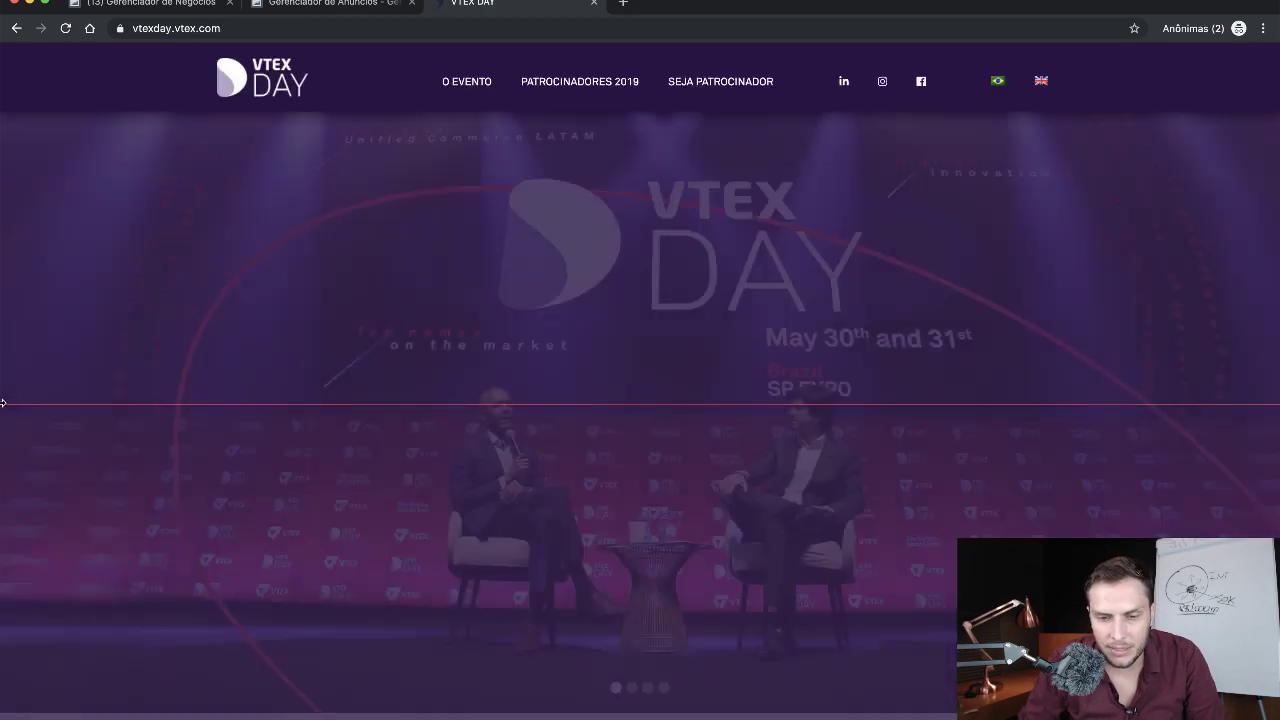
scroll(139, 520, "down", 10)
scroll(139, 520, "down", 15)
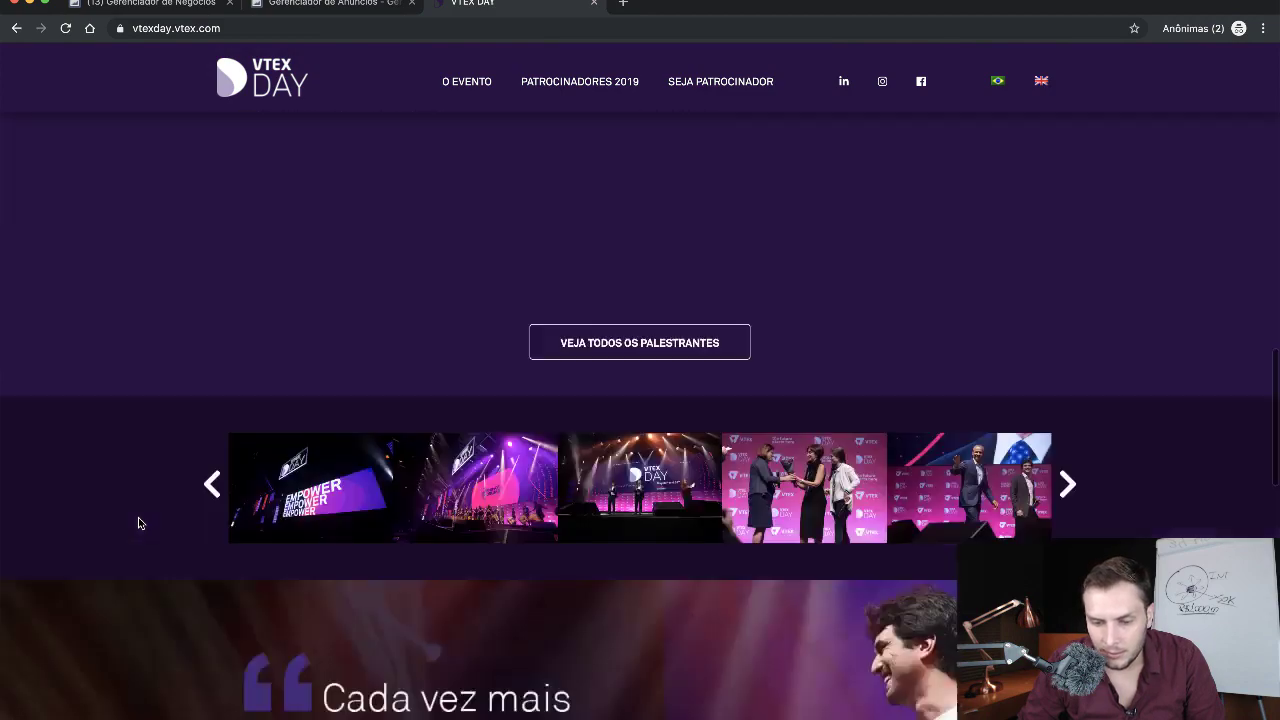
scroll(139, 520, "down", 3)
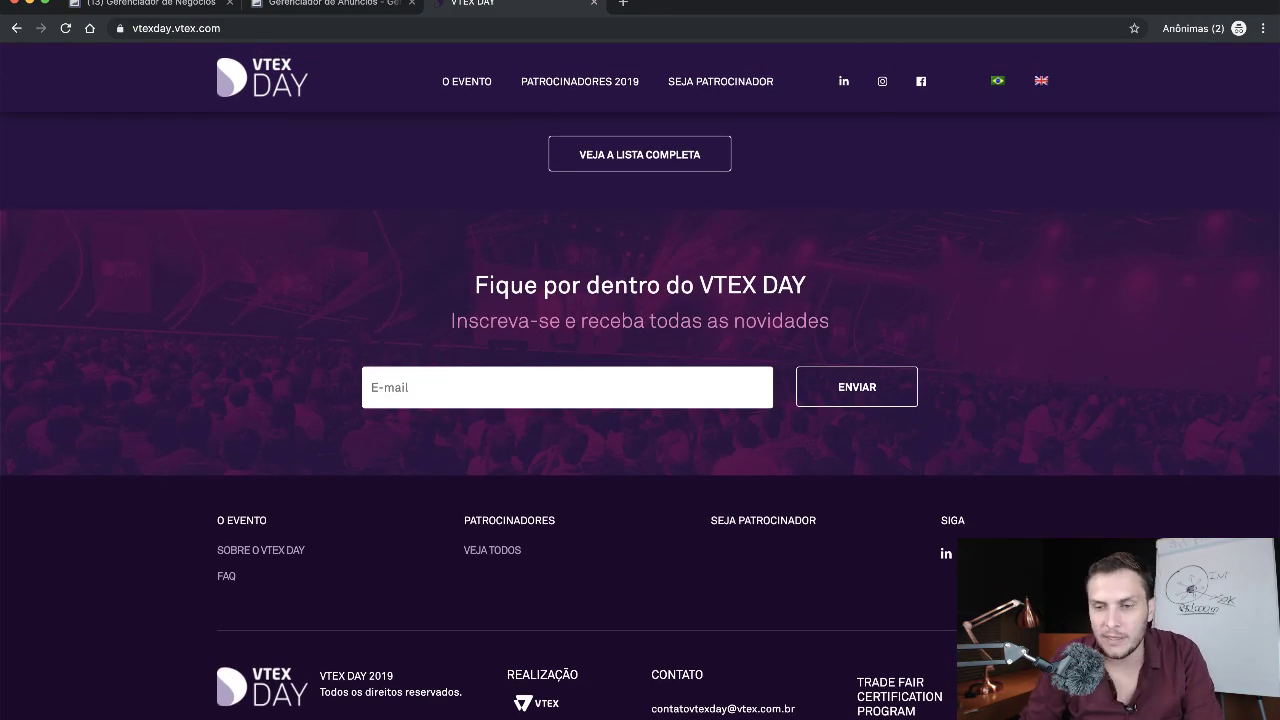
- Search Google for "vtex day endereço" in a new tab and open the olist blog article on VTEX DAY 2019
left_click(622, 4)
type("vtex day endereço")
key("Return")
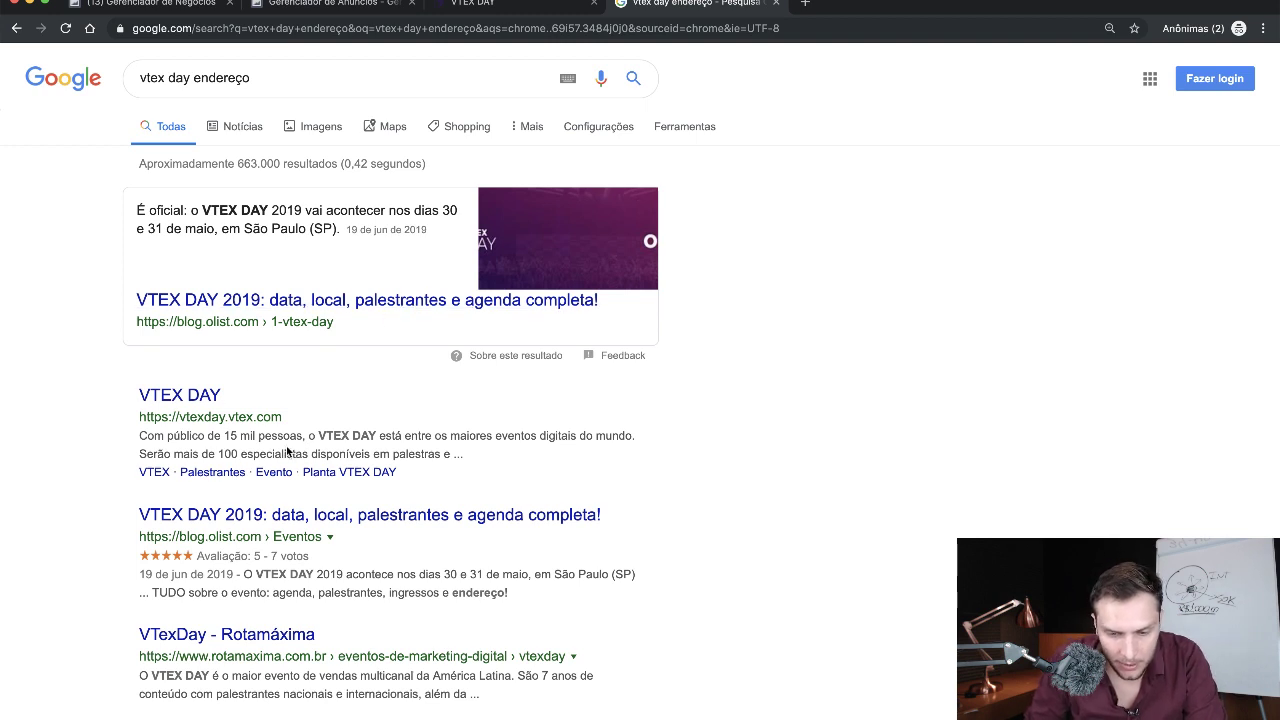
scroll(273, 557, "down", 1)
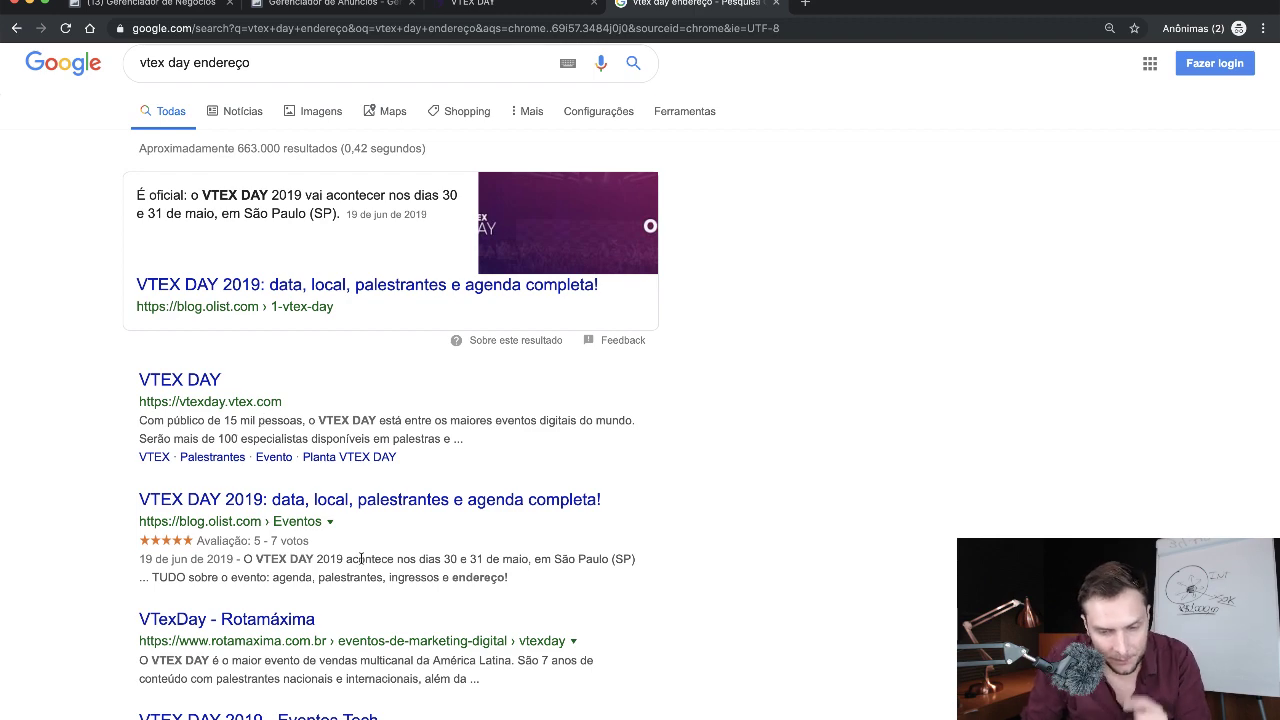
scroll(361, 559, "down", 3)
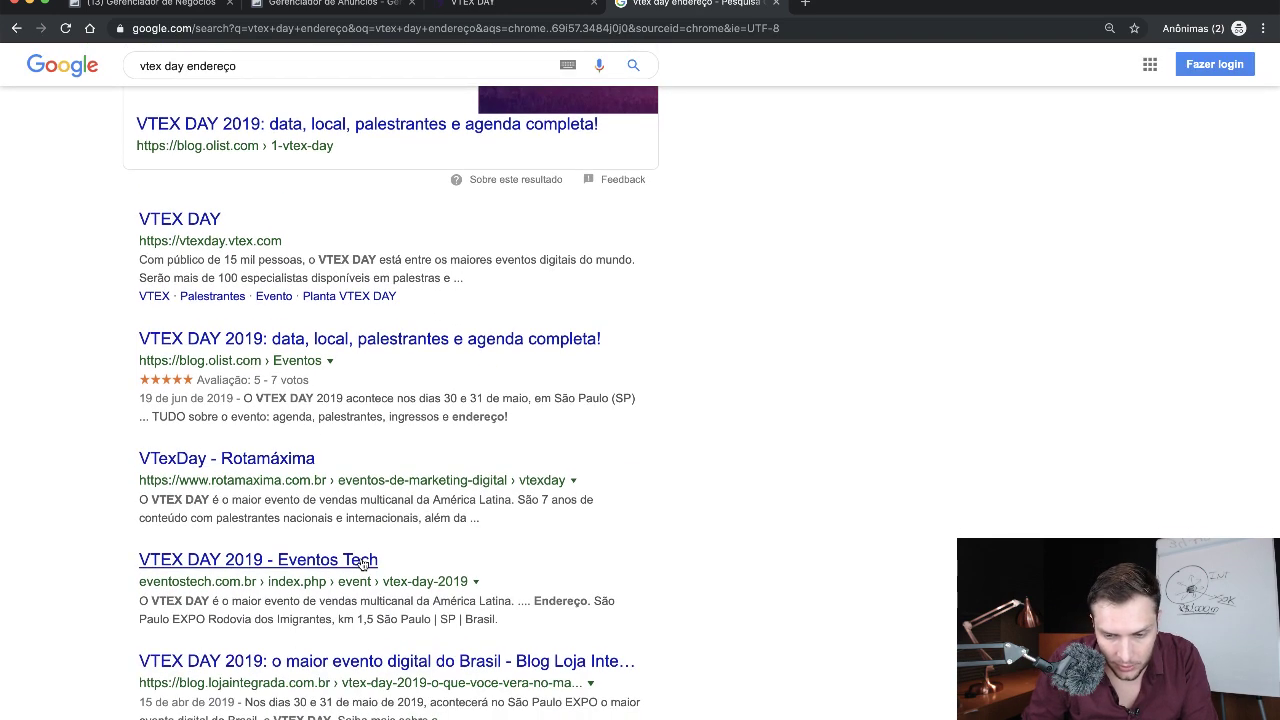
scroll(361, 560, "down", 1)
left_click(369, 309)
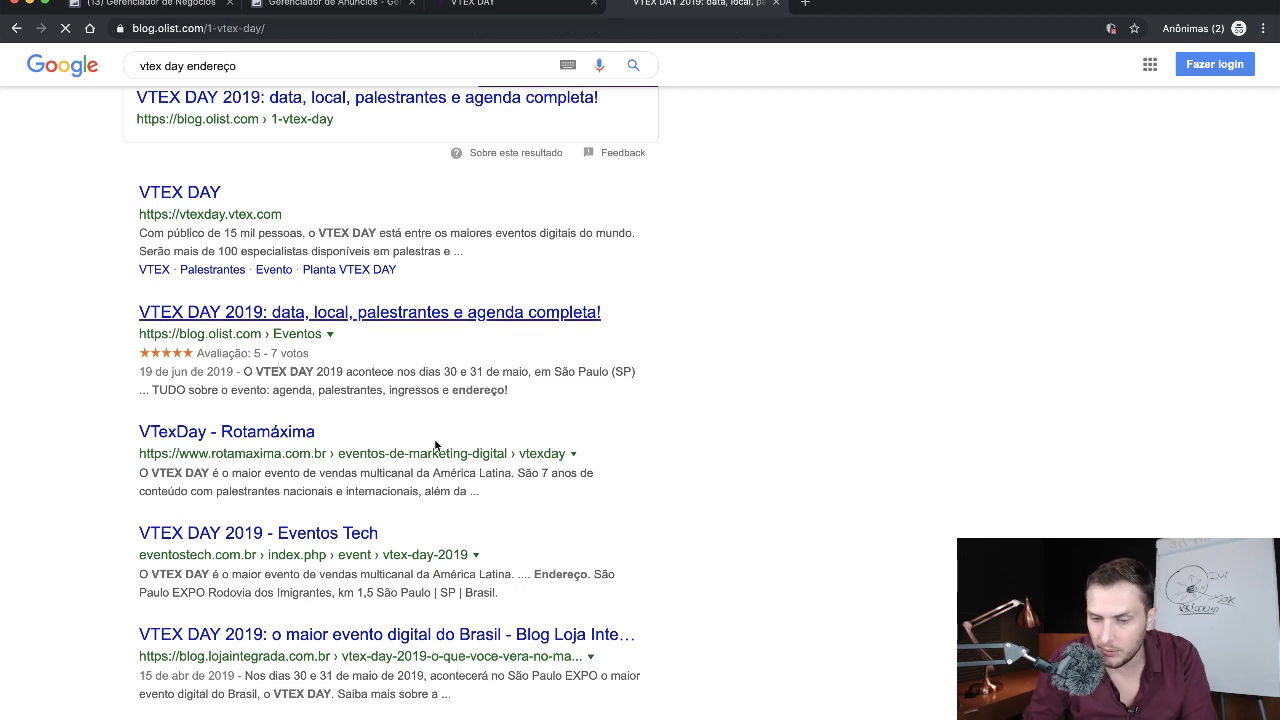
scroll(559, 544, "down", 1)
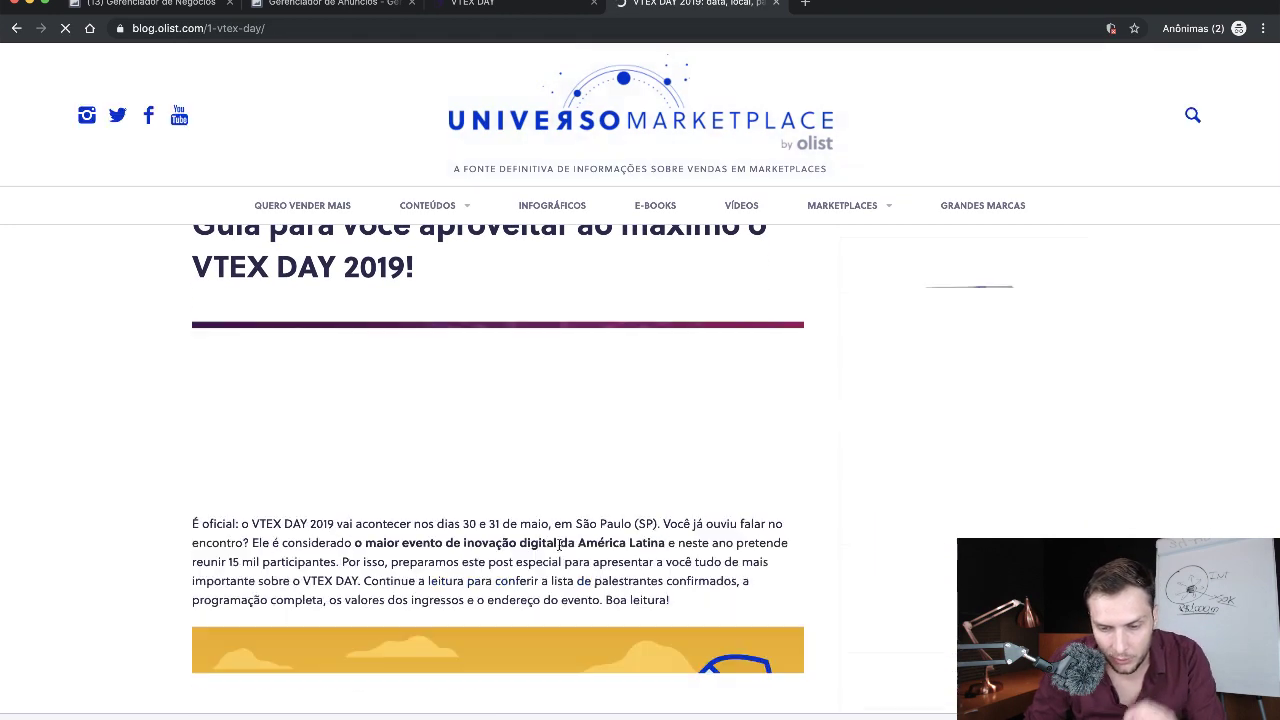
- Look through the olist article on VTEX DAY 2019 for the section on how to reach the event venue
scroll(559, 544, "down", 3)
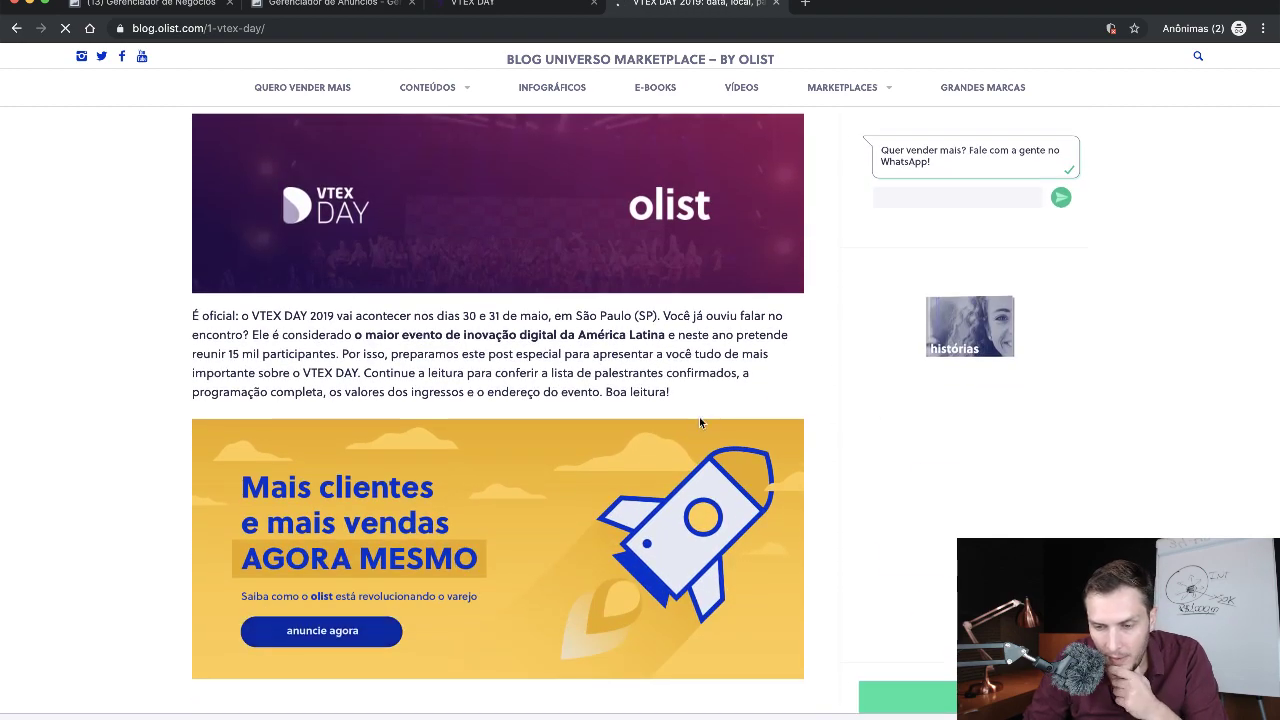
scroll(18, 452, "down", 5)
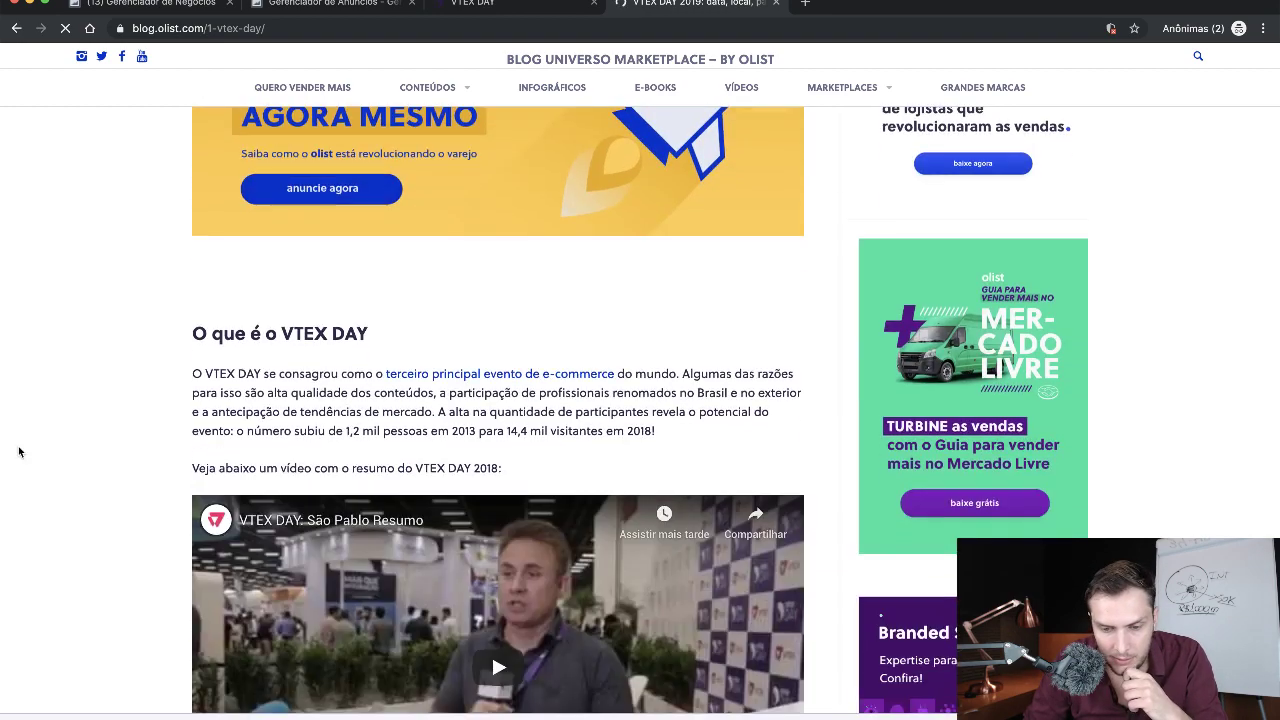
scroll(18, 452, "down", 7)
scroll(18, 452, "down", 5)
scroll(18, 452, "down", 1)
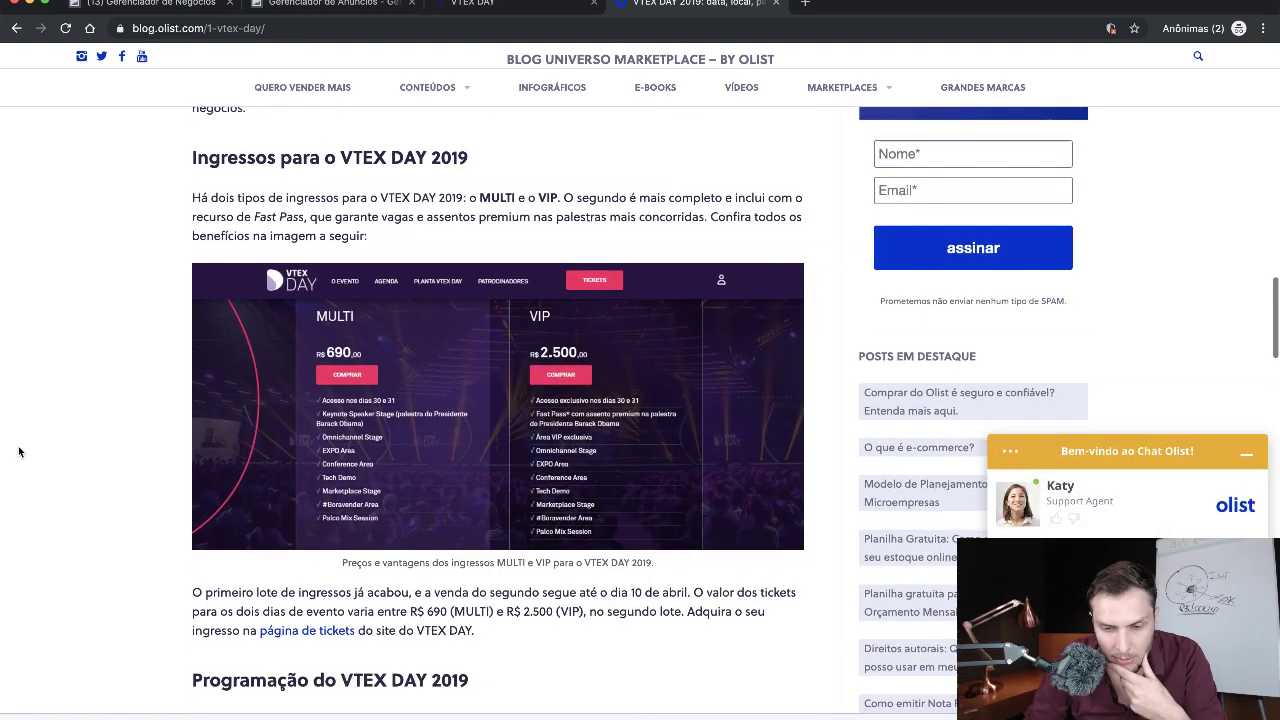
scroll(294, 572, "down", 3)
scroll(294, 572, "down", 1)
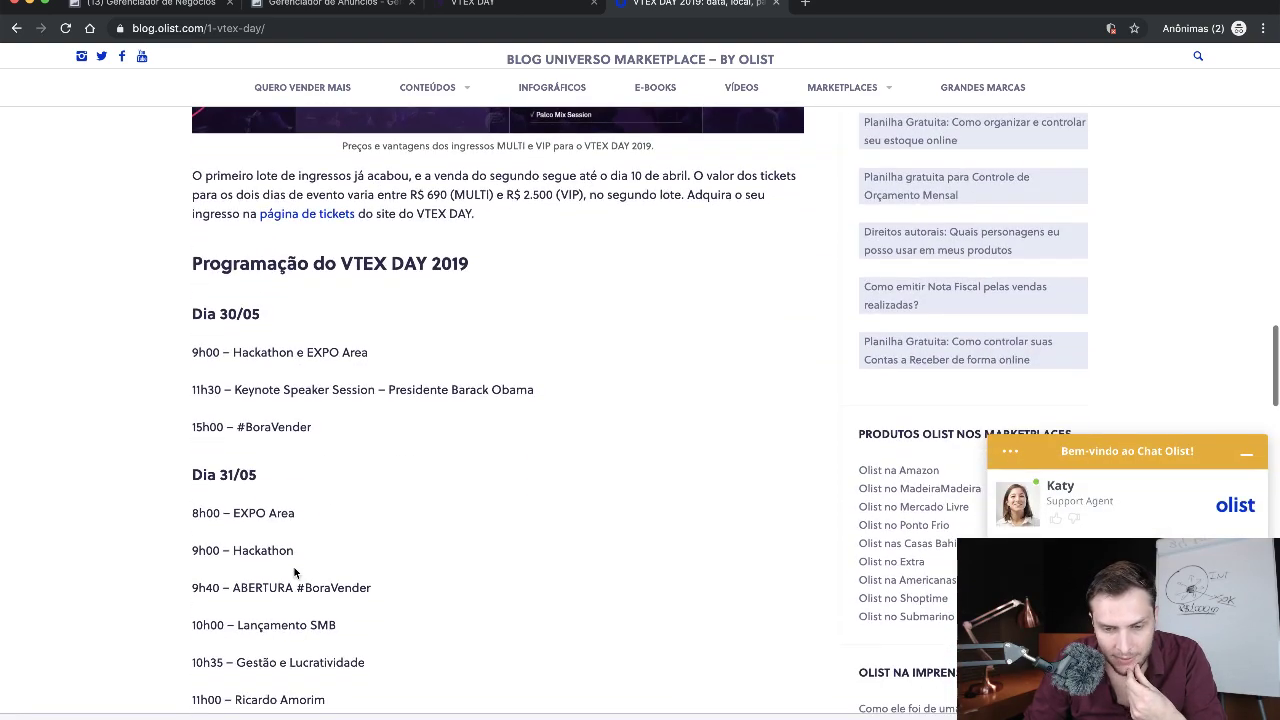
scroll(406, 486, "down", 10)
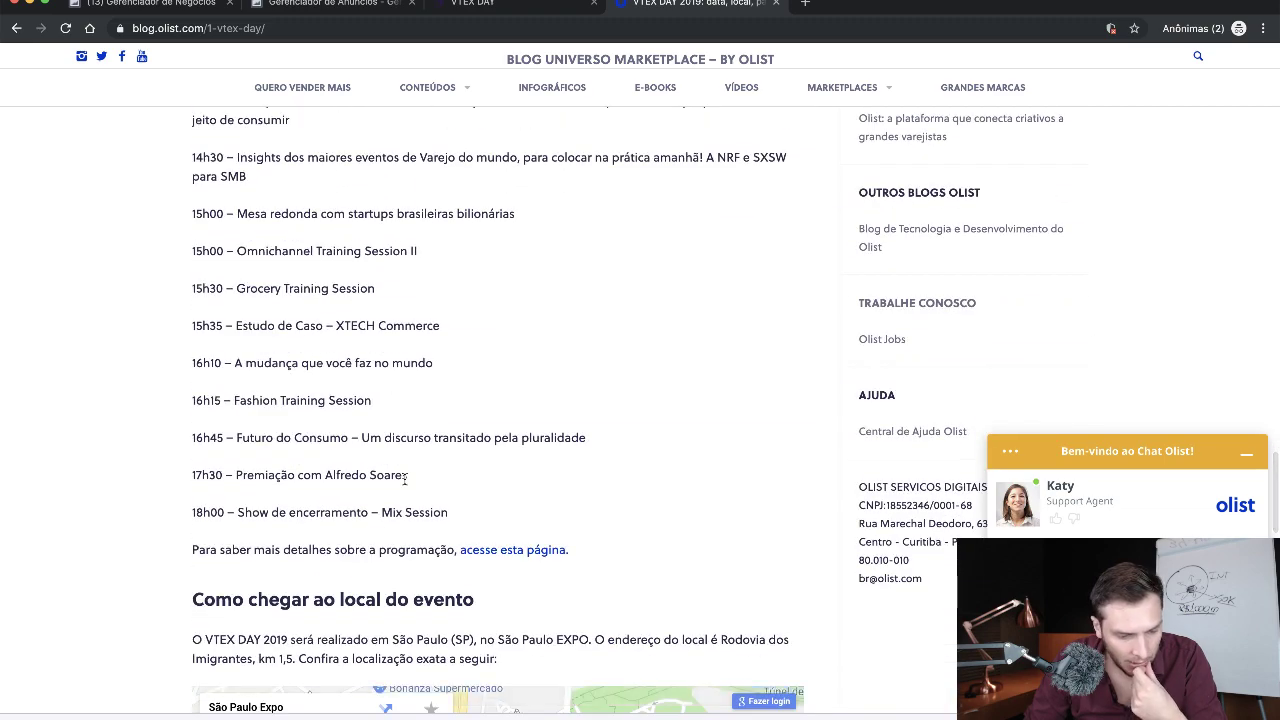
scroll(405, 479, "down", 5)
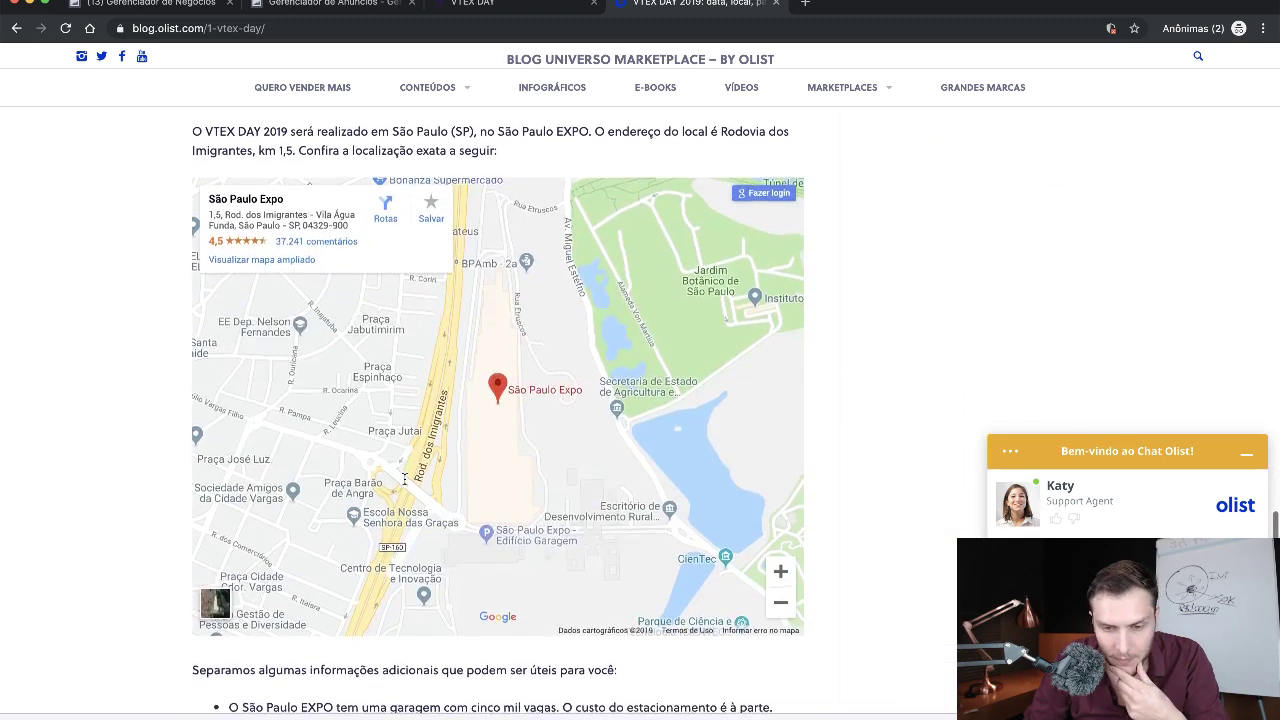
scroll(254, 412, "up", 3)
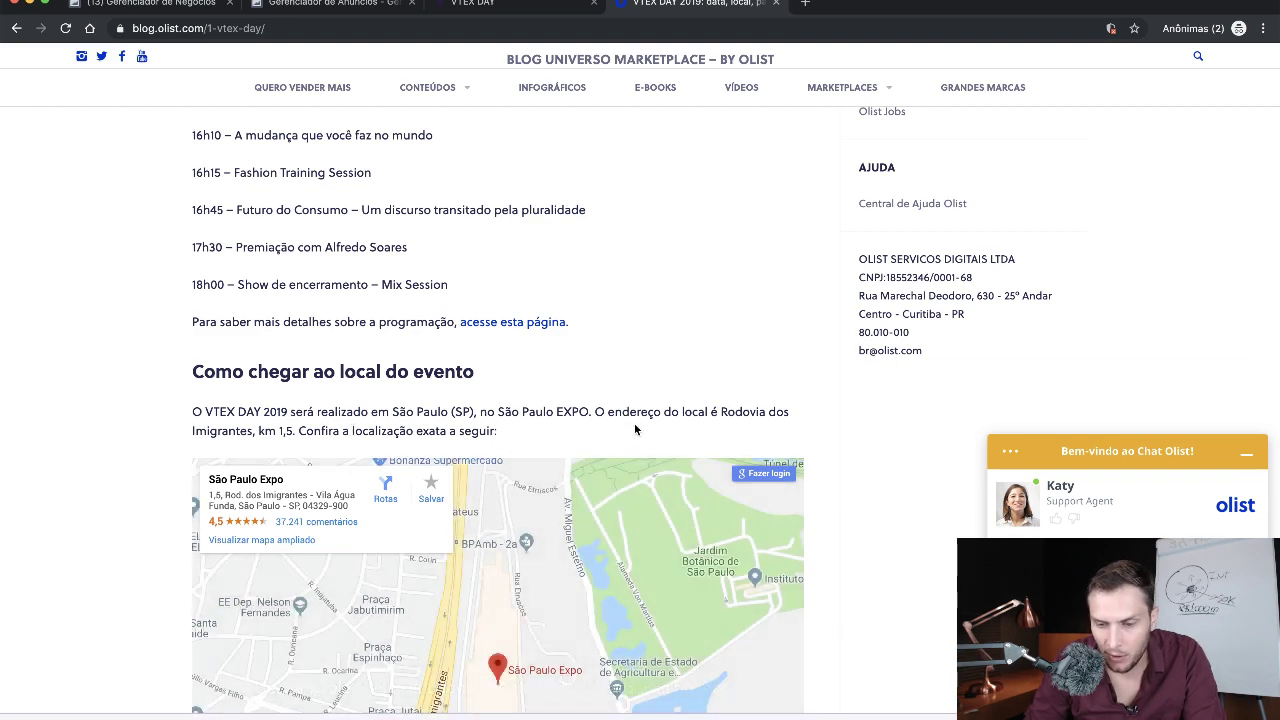
scroll(339, 446, "down", 1)
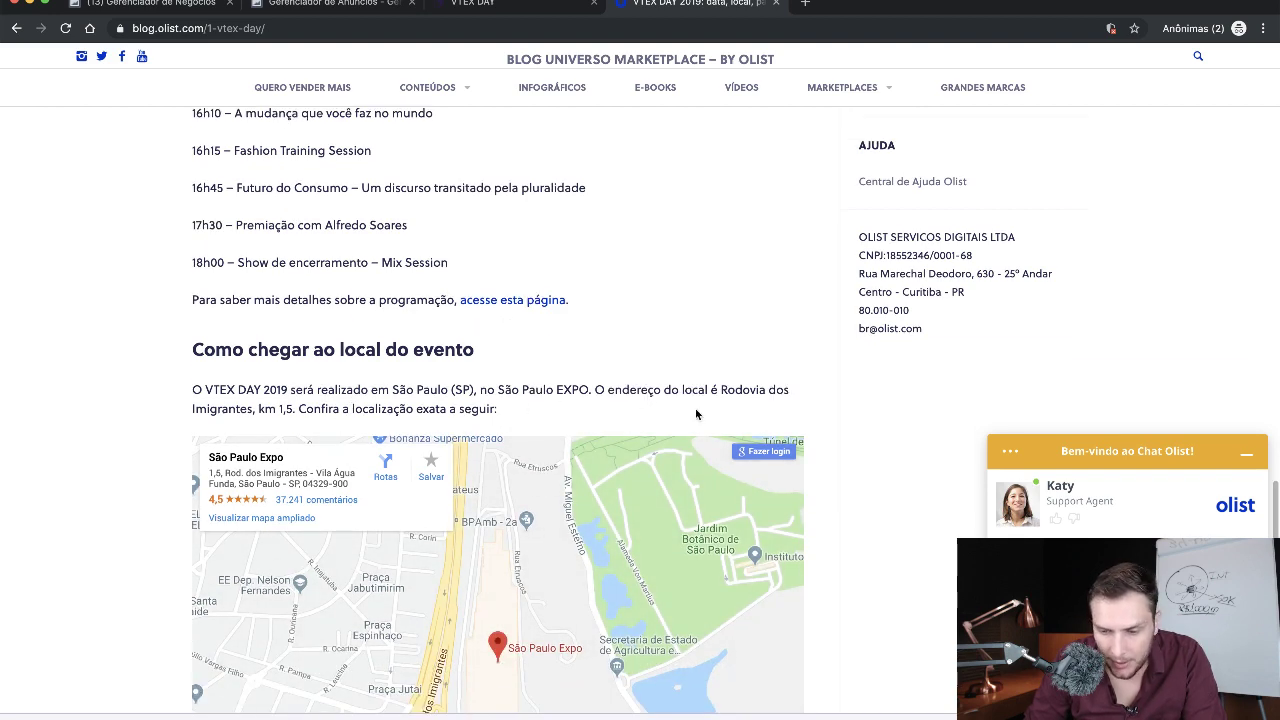
- Copy the full São Paulo Expo address from the map card under "Como chegar ao local do evento"
left_click_drag(722, 389, 296, 410)
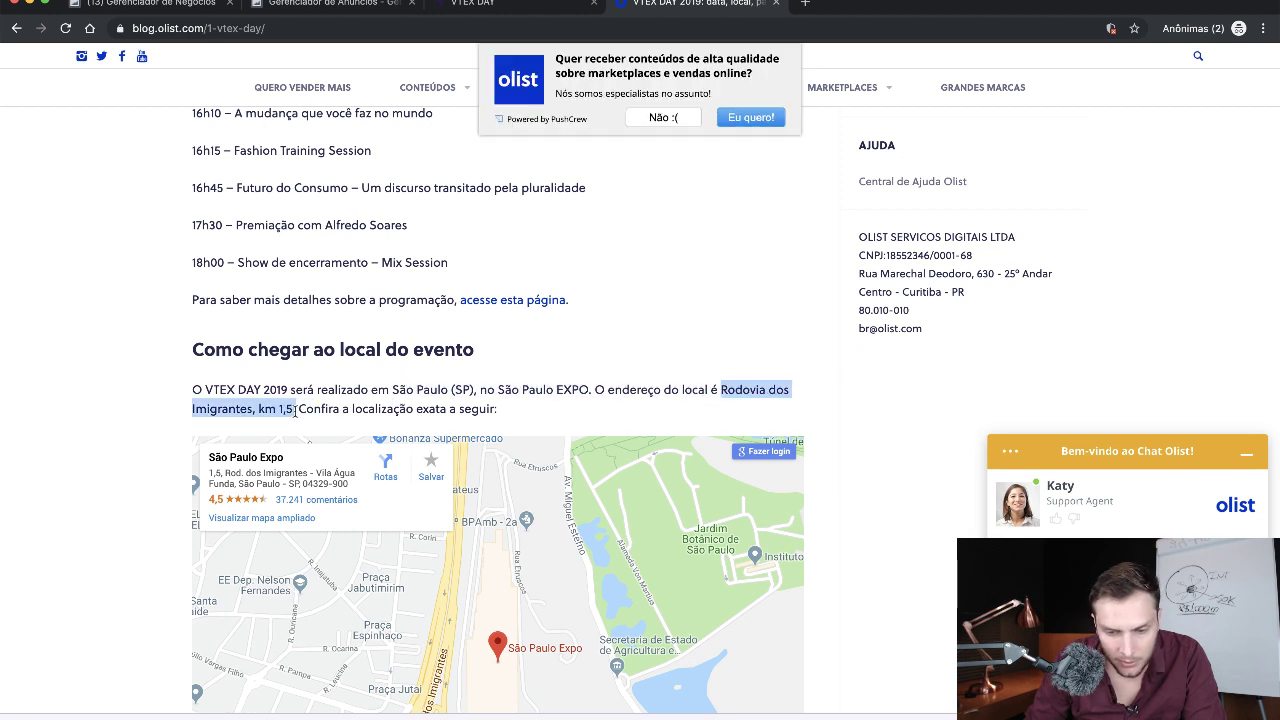
triple_click(223, 481)
key("ctrl+c")
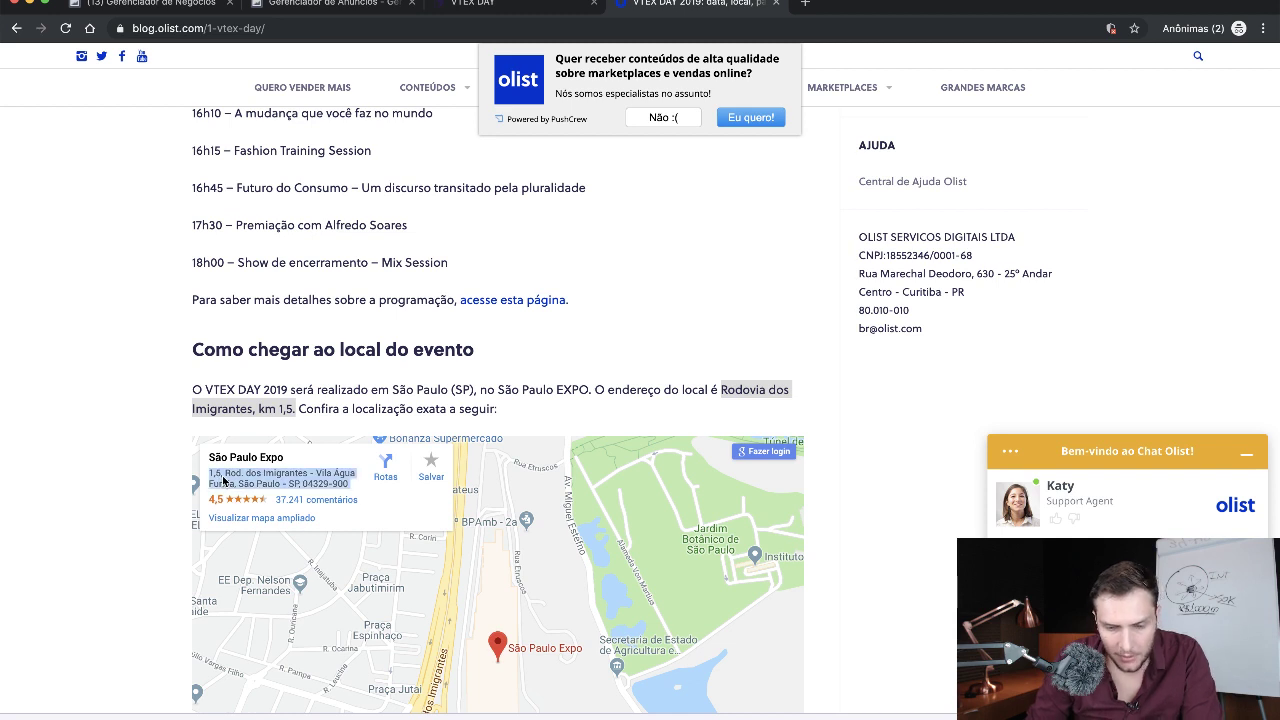
left_click(101, 467)
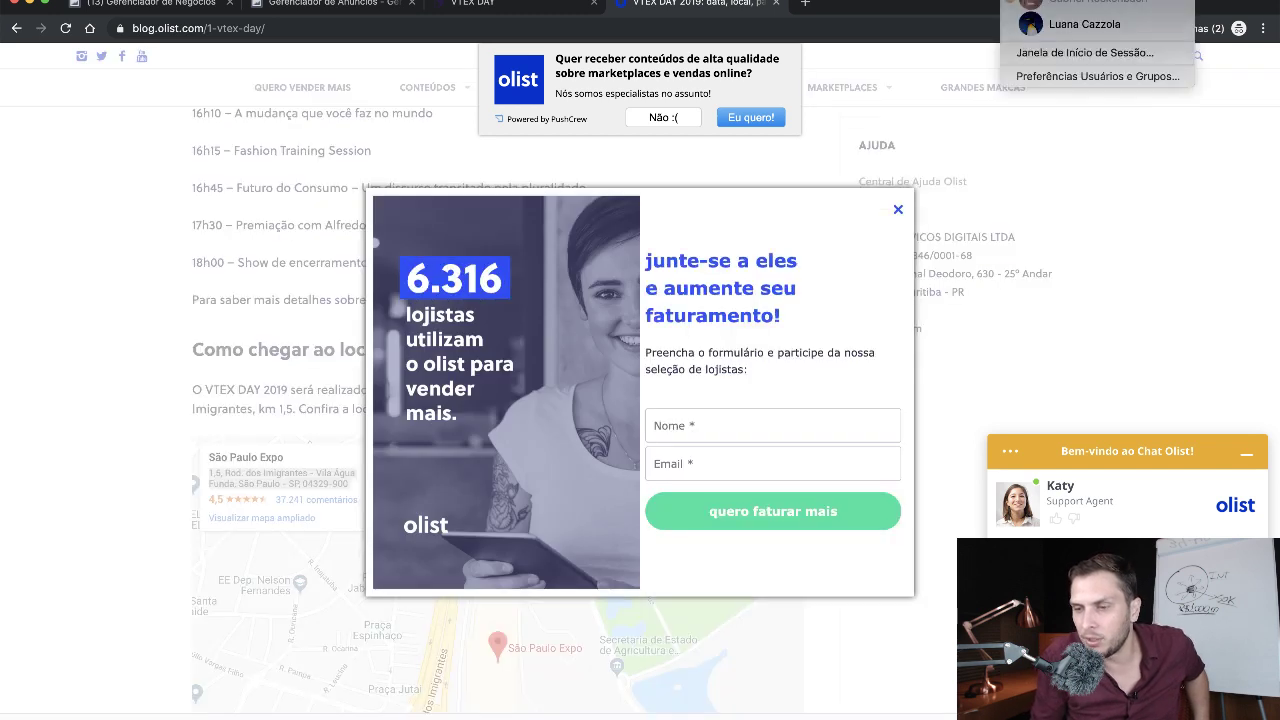
- Close the olist sign-up pop-up over the article and switch back to the ad set in Gerenciador de Anúncios
left_click(1130, 3)
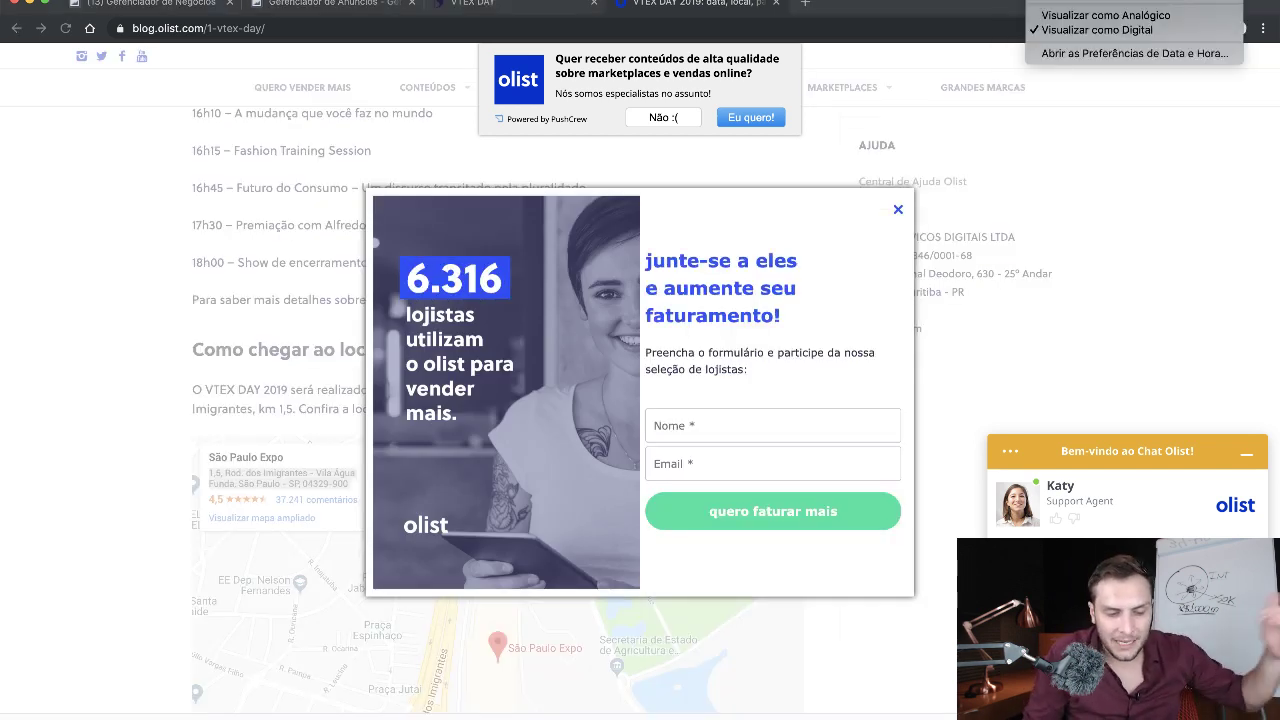
left_click(899, 208)
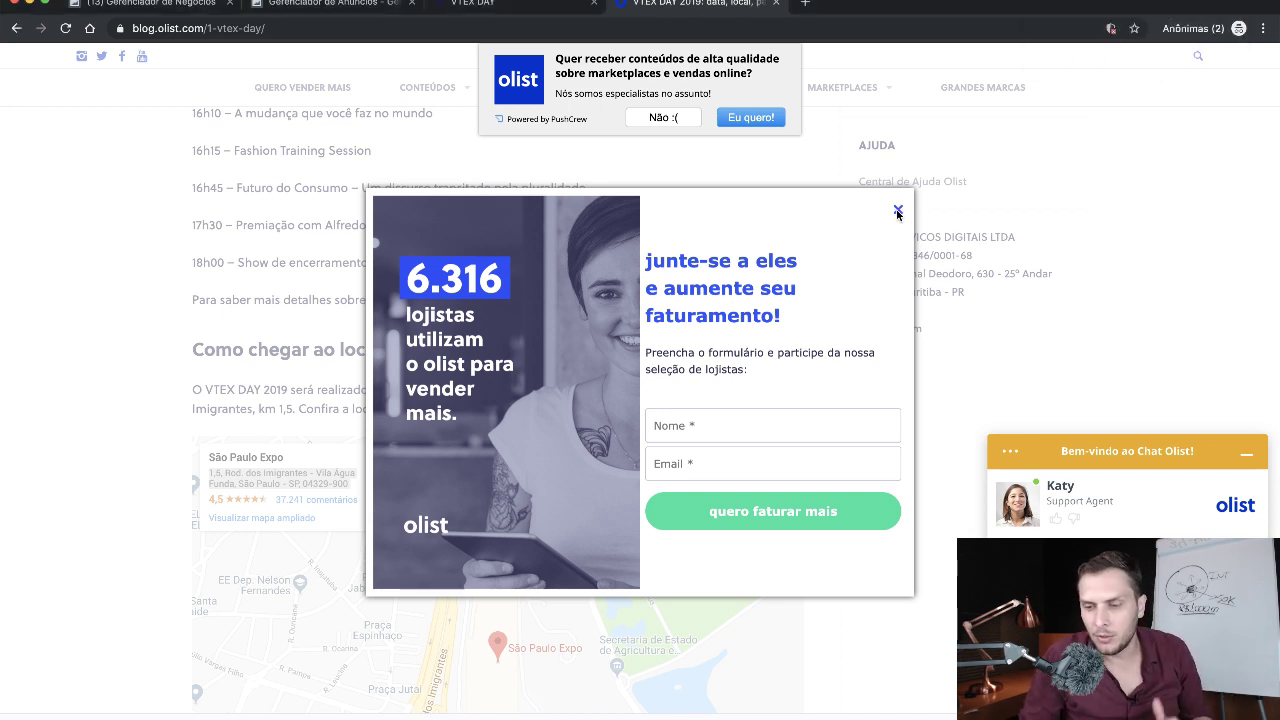
left_click(899, 209)
left_click(2, 481)
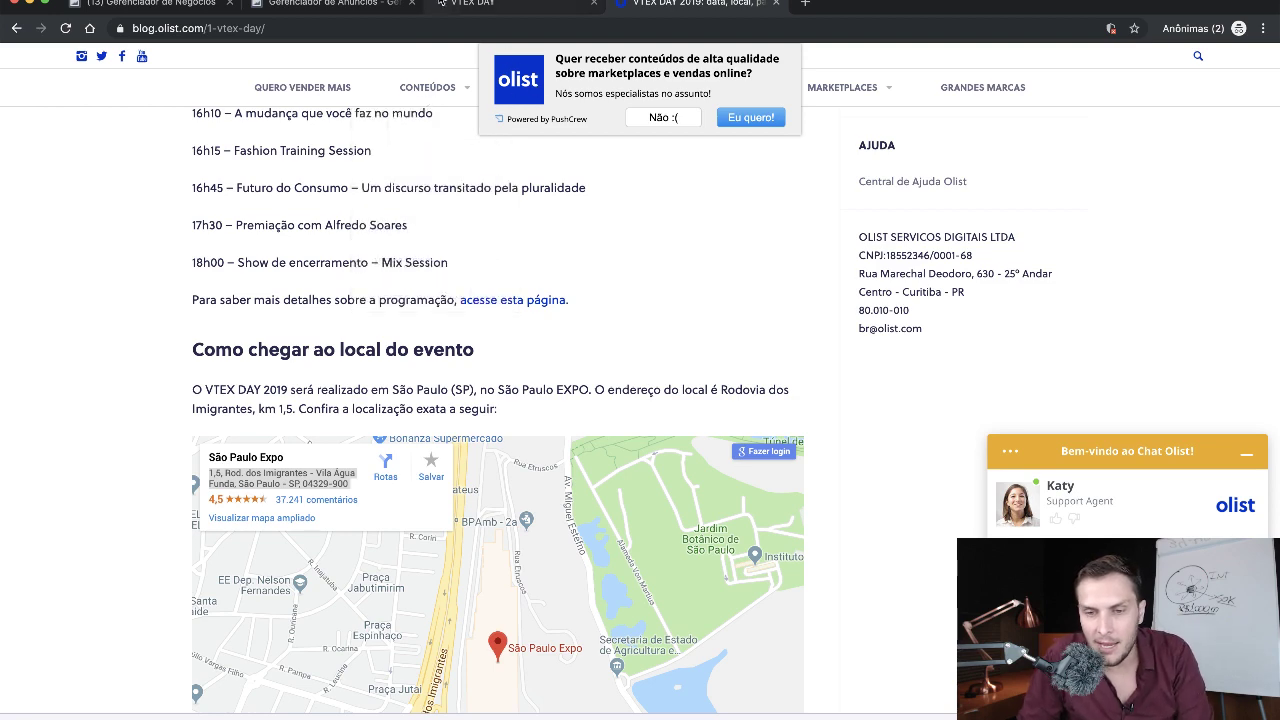
left_click(331, 10)
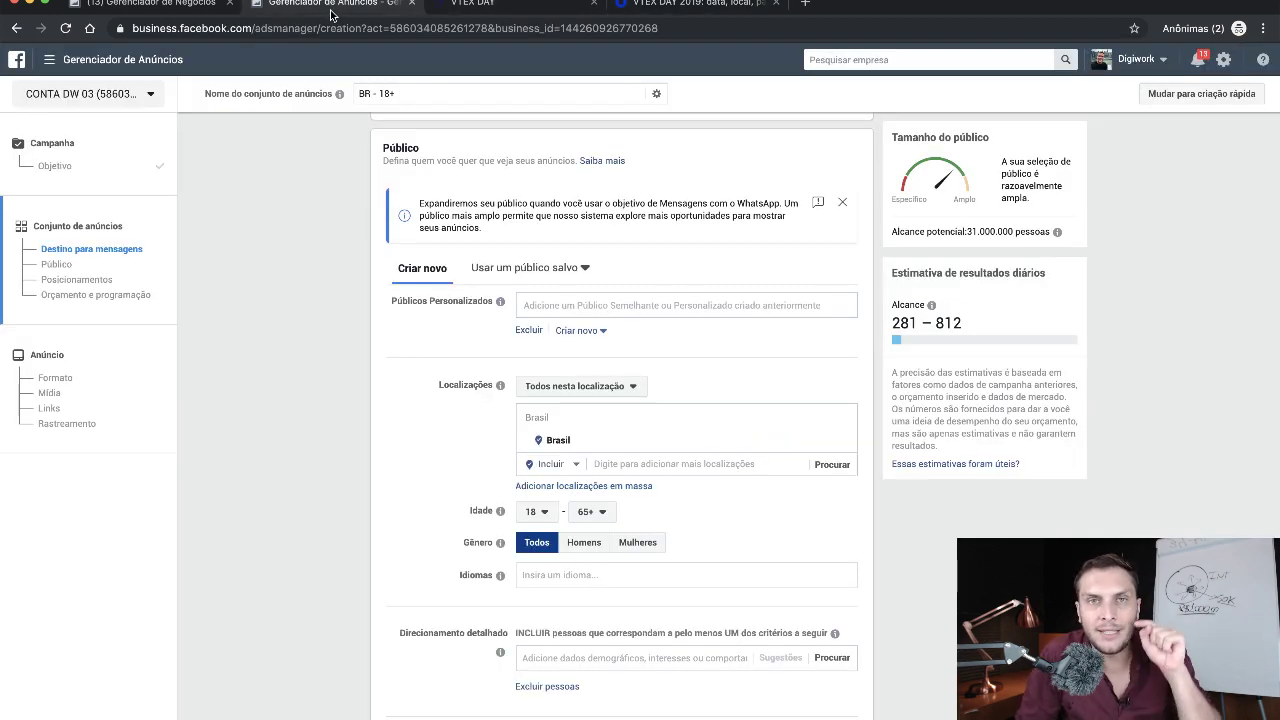
left_click(700, 5)
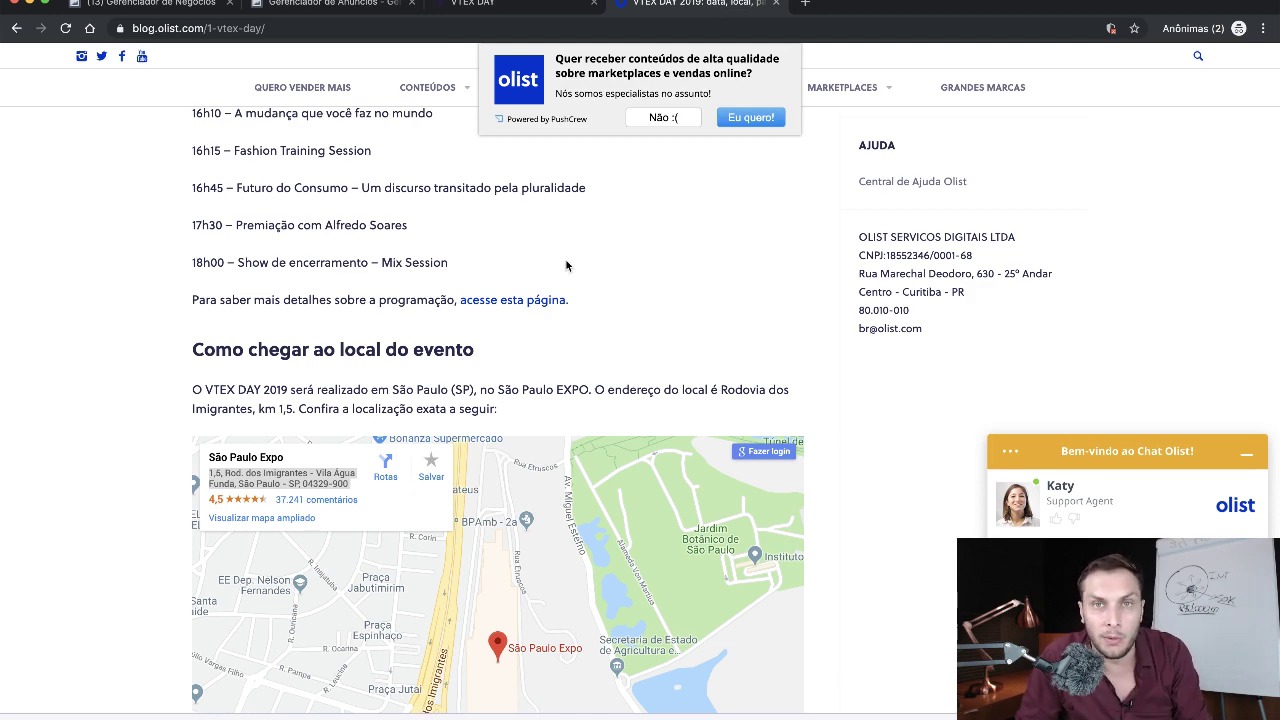
left_click(474, 10)
left_click(395, 10)
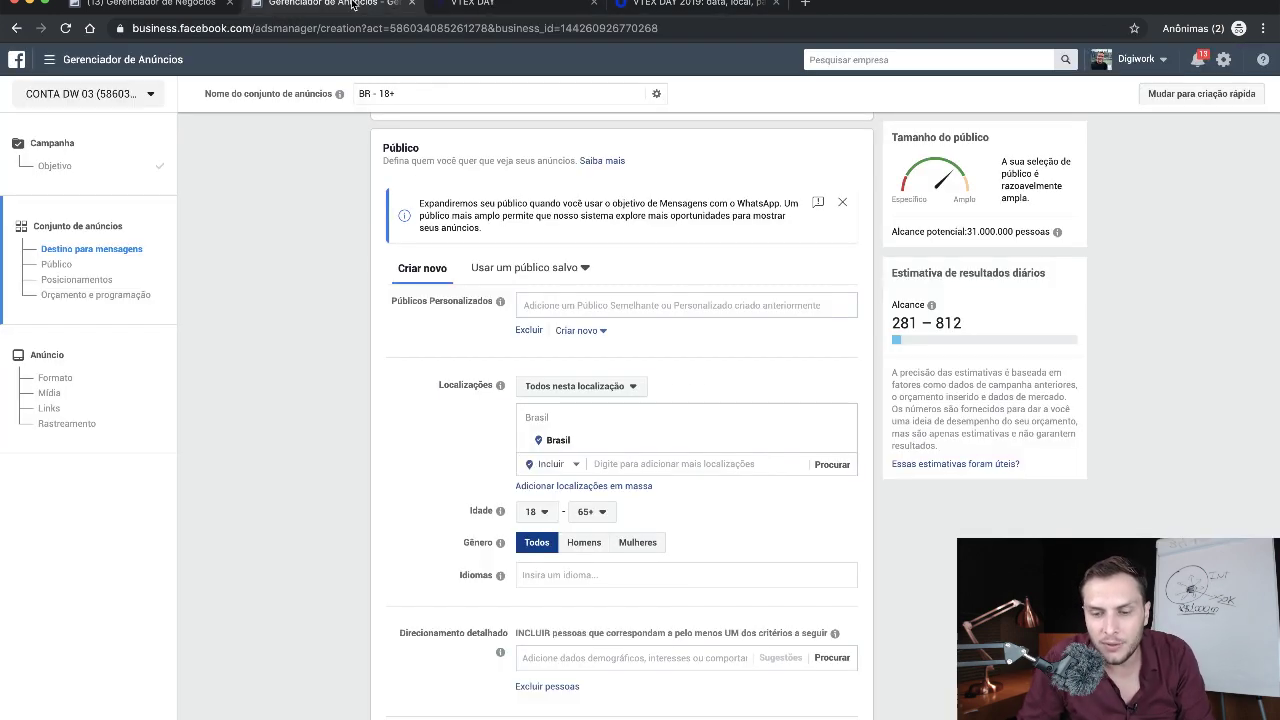
left_click(632, 464)
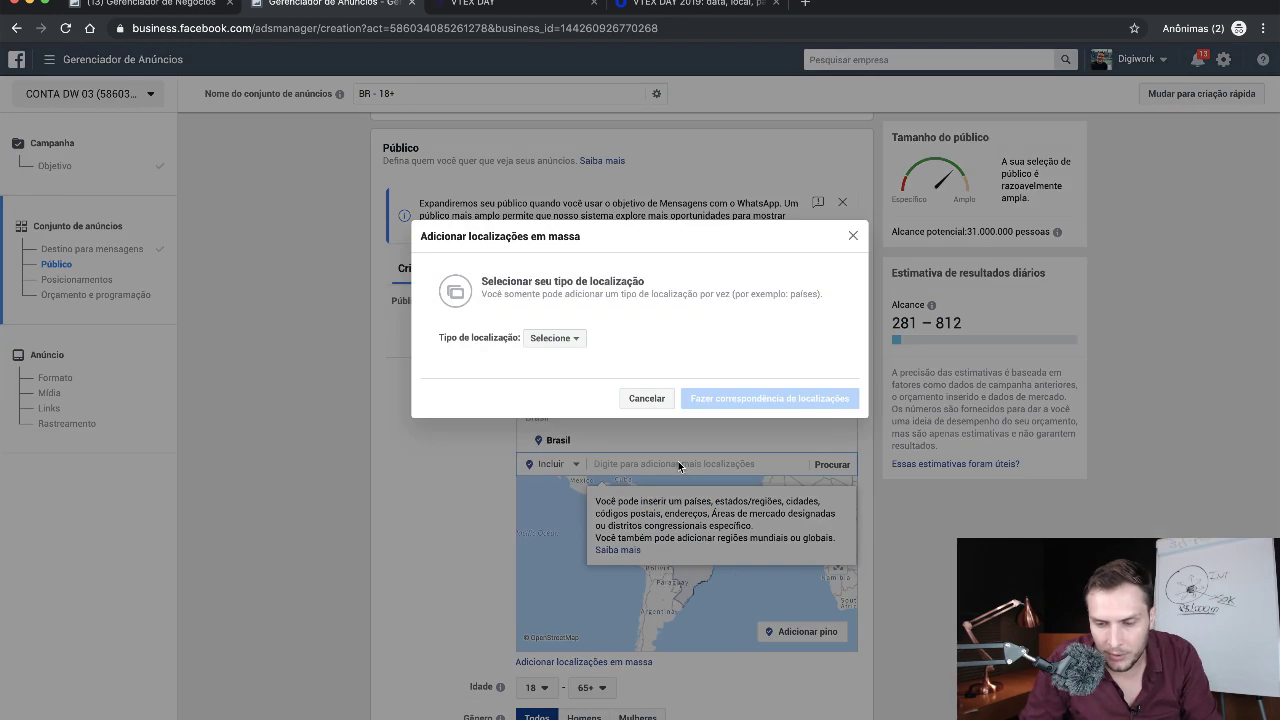
left_click(648, 398)
left_click(671, 463)
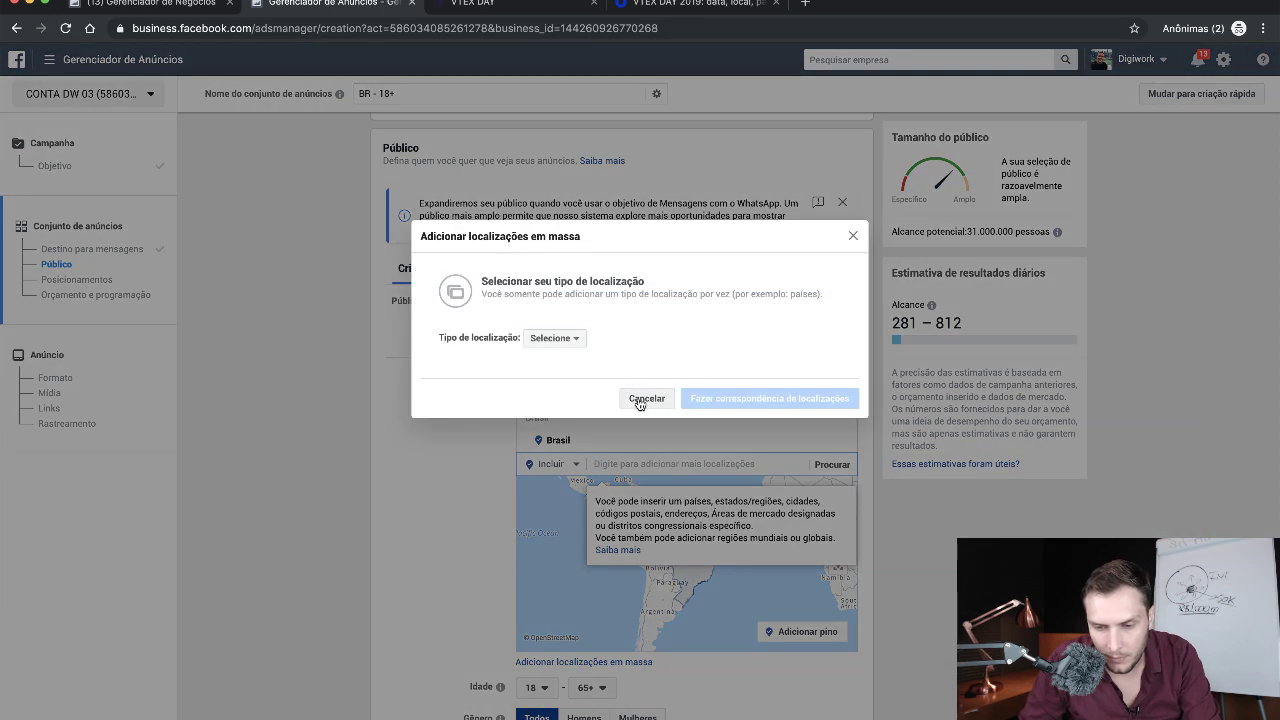
left_click(640, 400)
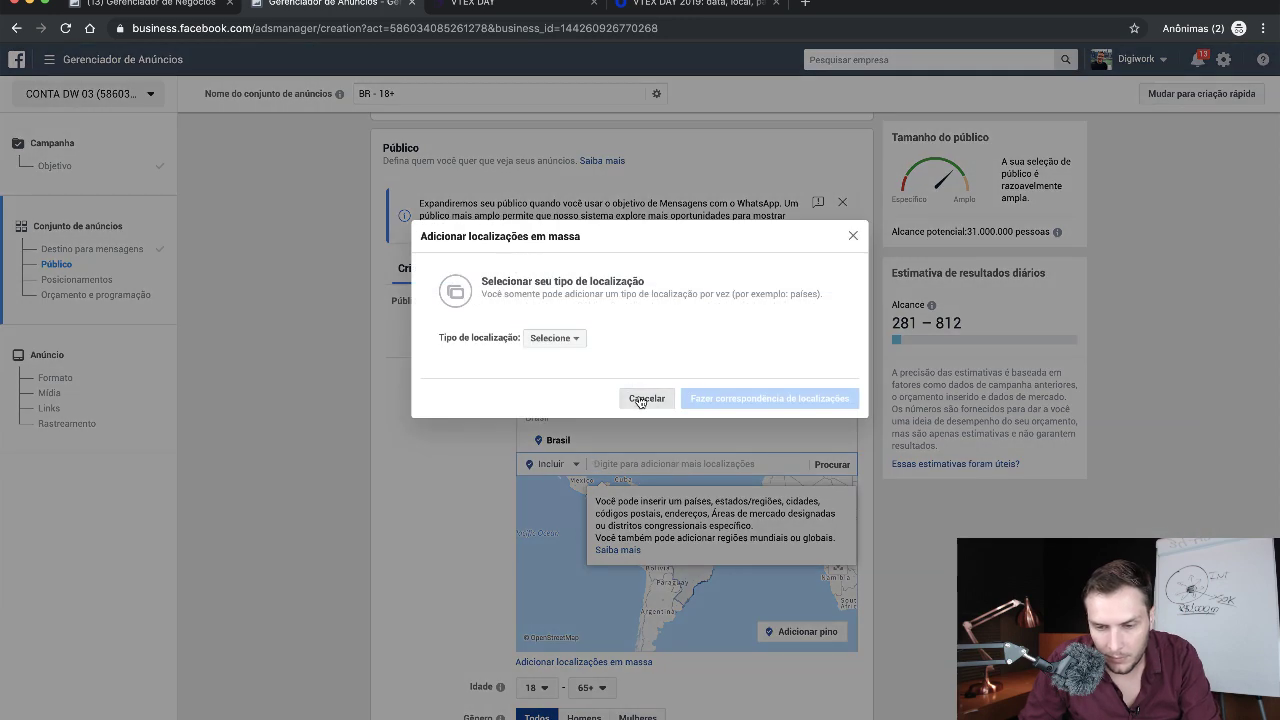
- Paste the venue address into a new browser tab's address bar, remove its postal code and copy the remaining text
left_click(806, 6)
key("ctrl+v")
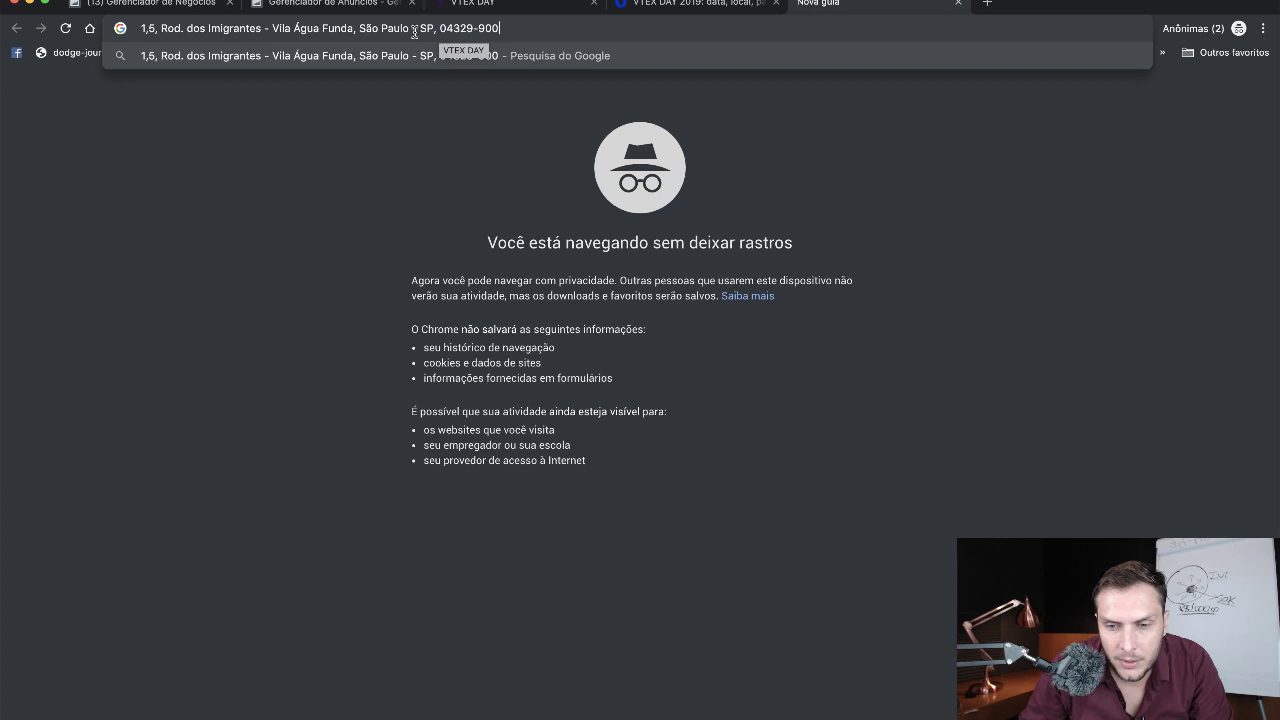
left_click_drag(432, 28, 711, 54)
key("BackSpace")
key("ctrl+a")
key("ctrl+c")
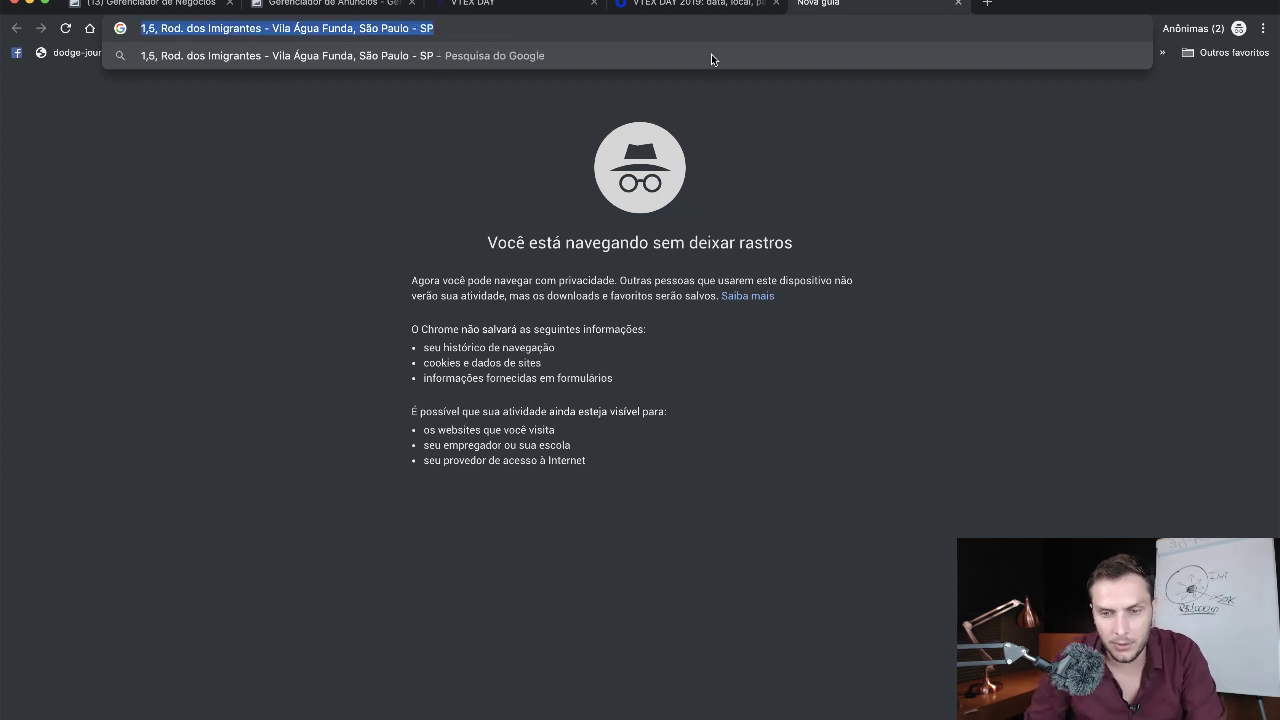
- In the ad set, replace the Brasil location with the copied São Paulo Expo address and set its radius to 1 km
left_click(730, 5)
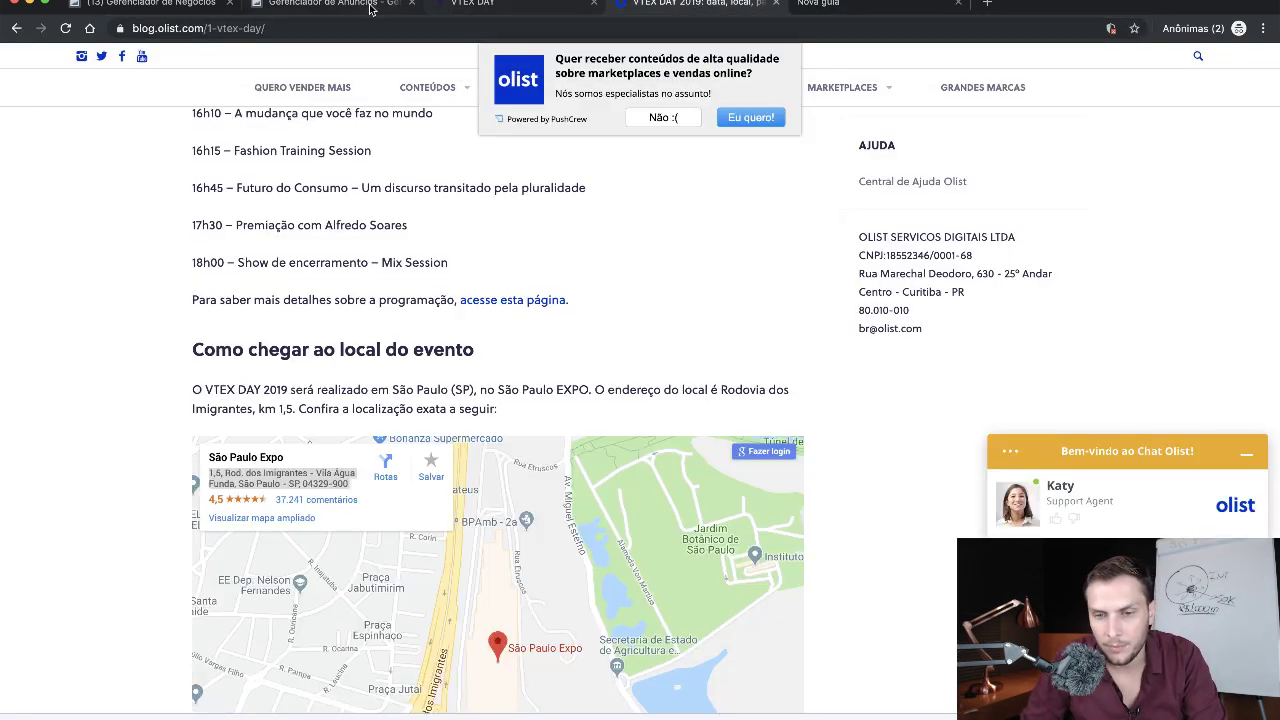
left_click(330, 3)
left_click(638, 460)
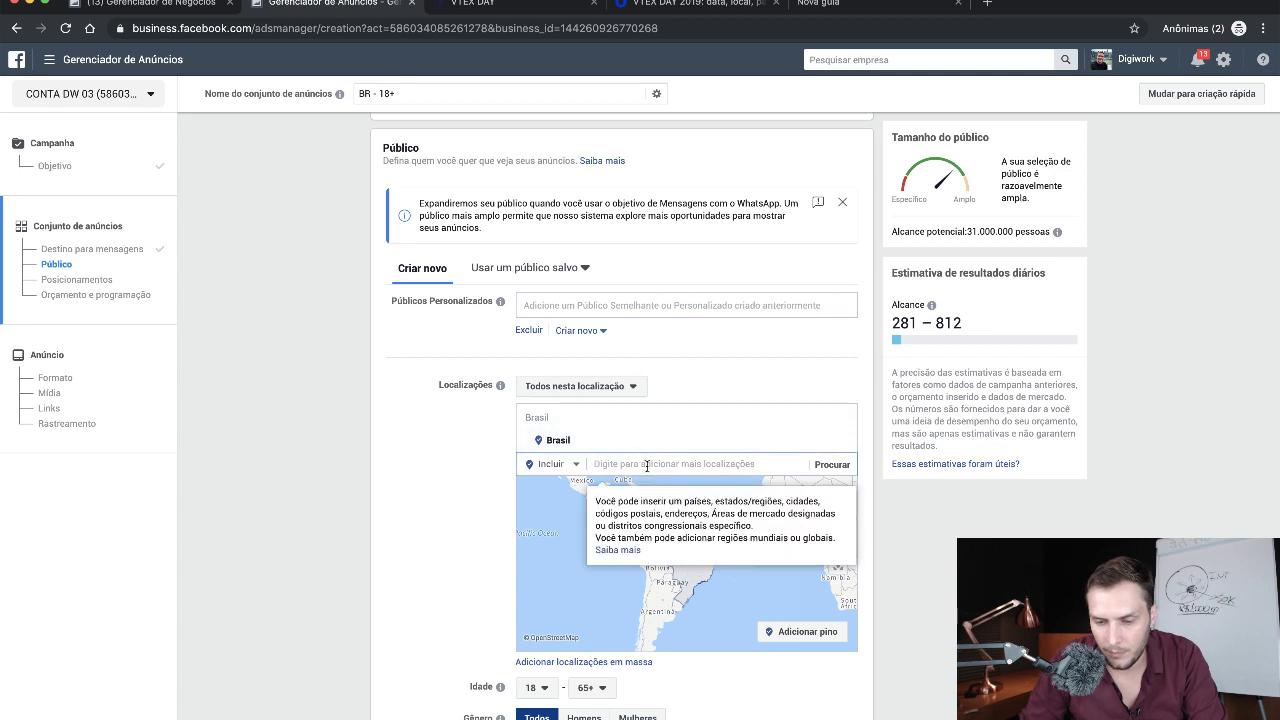
type("1.5, Rod. dos Imigrantes - Vila Água Funda, São Paulo - SP")
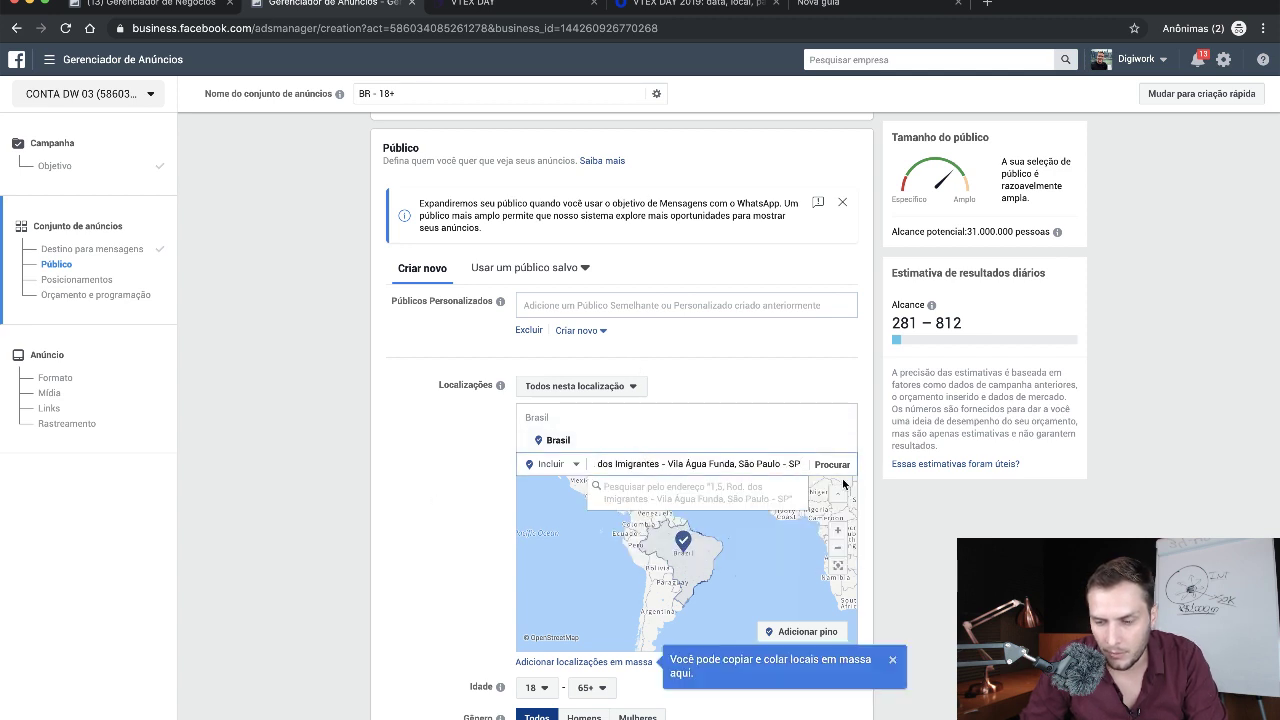
left_click(838, 467)
left_click(838, 467)
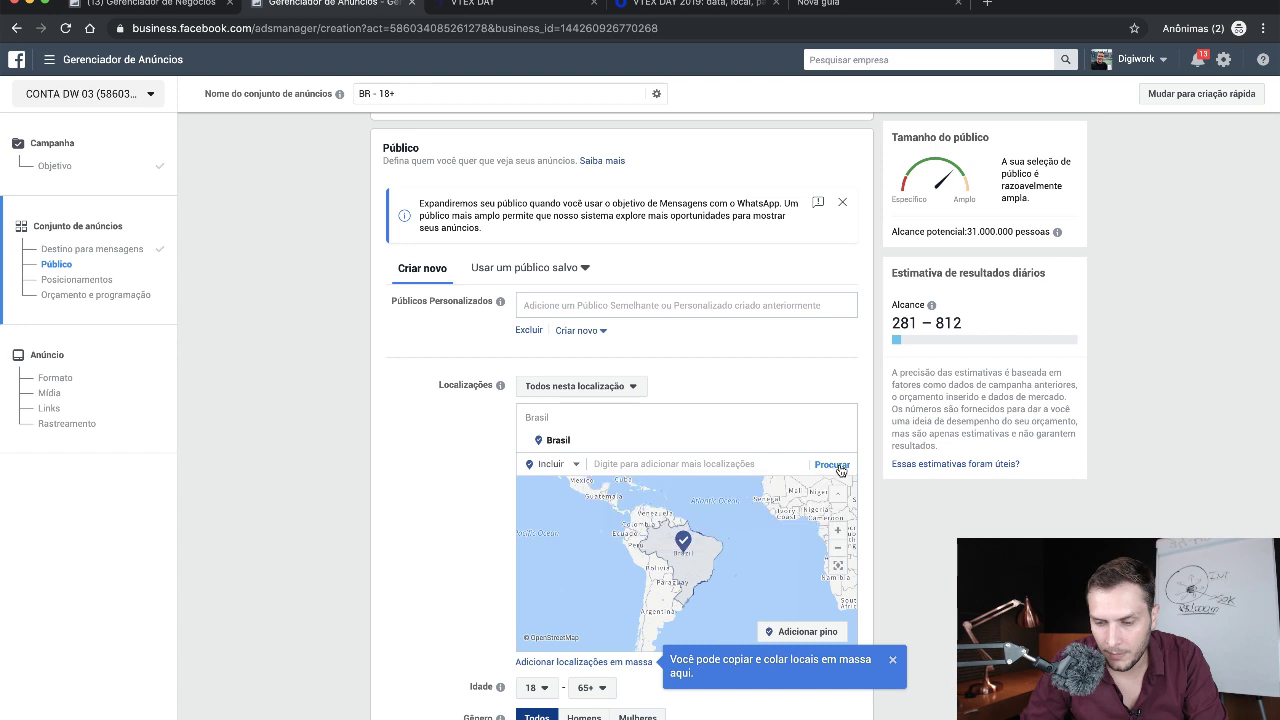
key("ctrl+v")
scroll(428, 477, "down", 1)
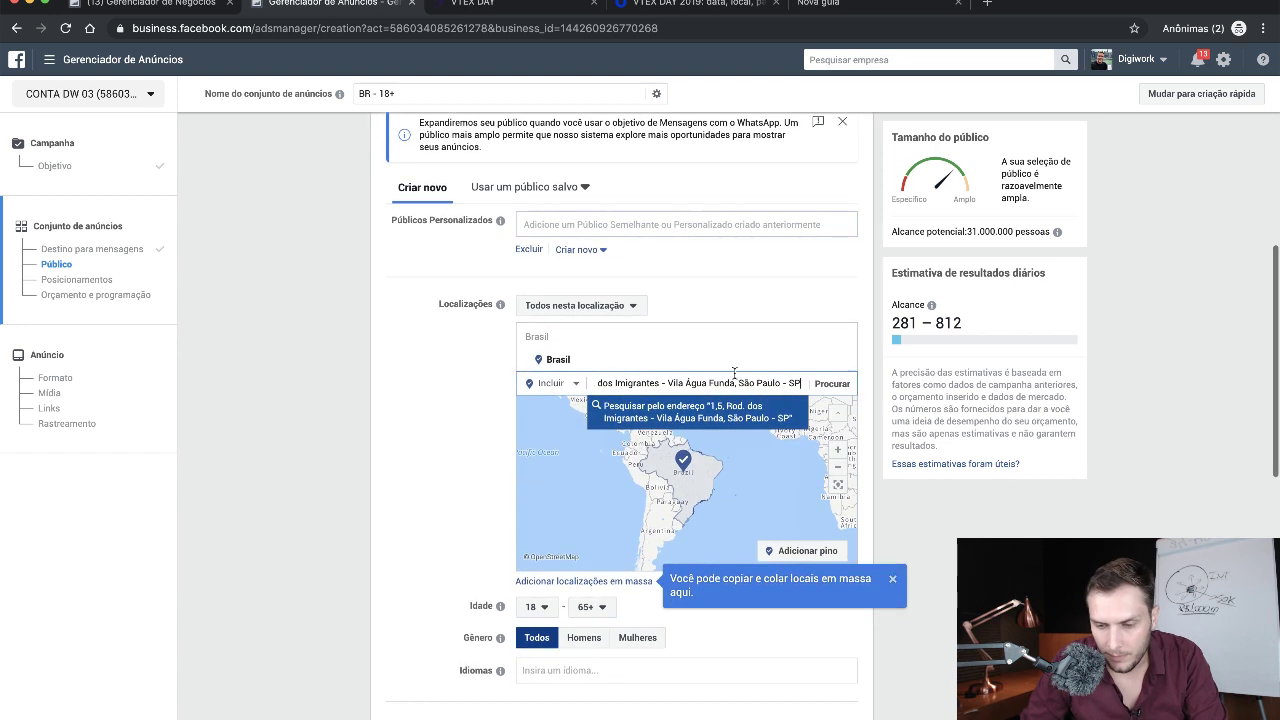
left_click(668, 418)
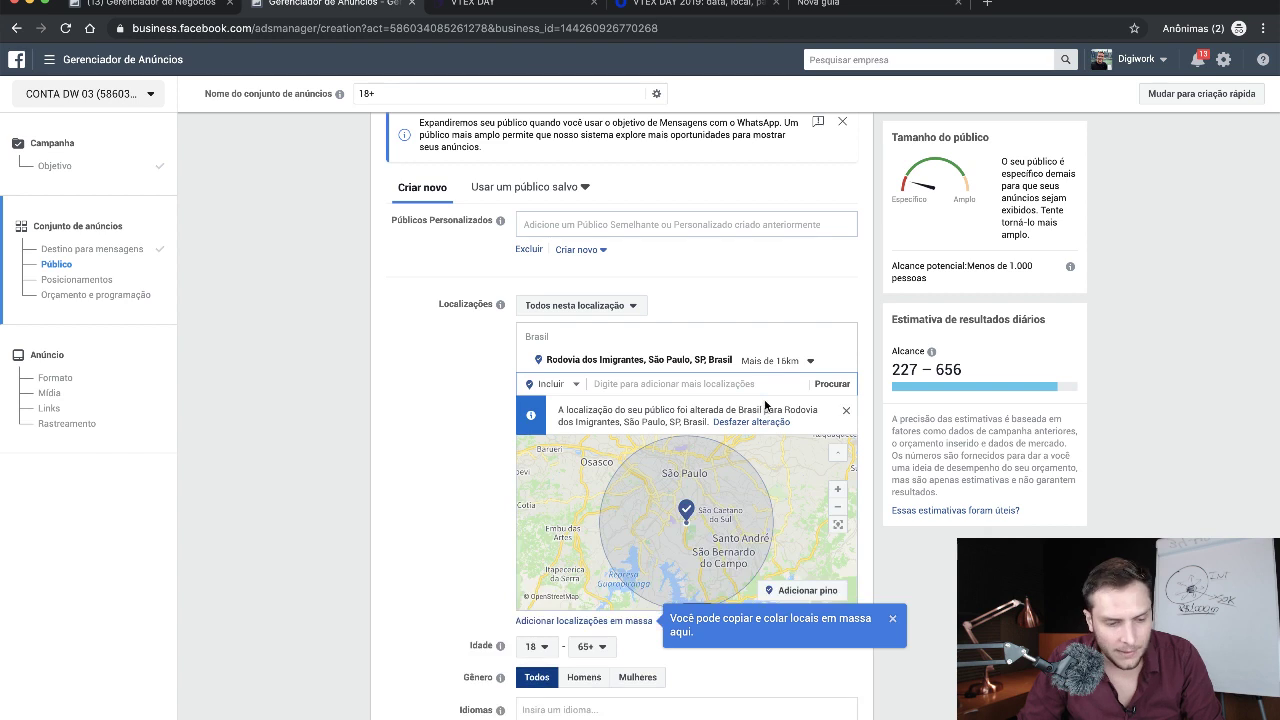
left_click(590, 383)
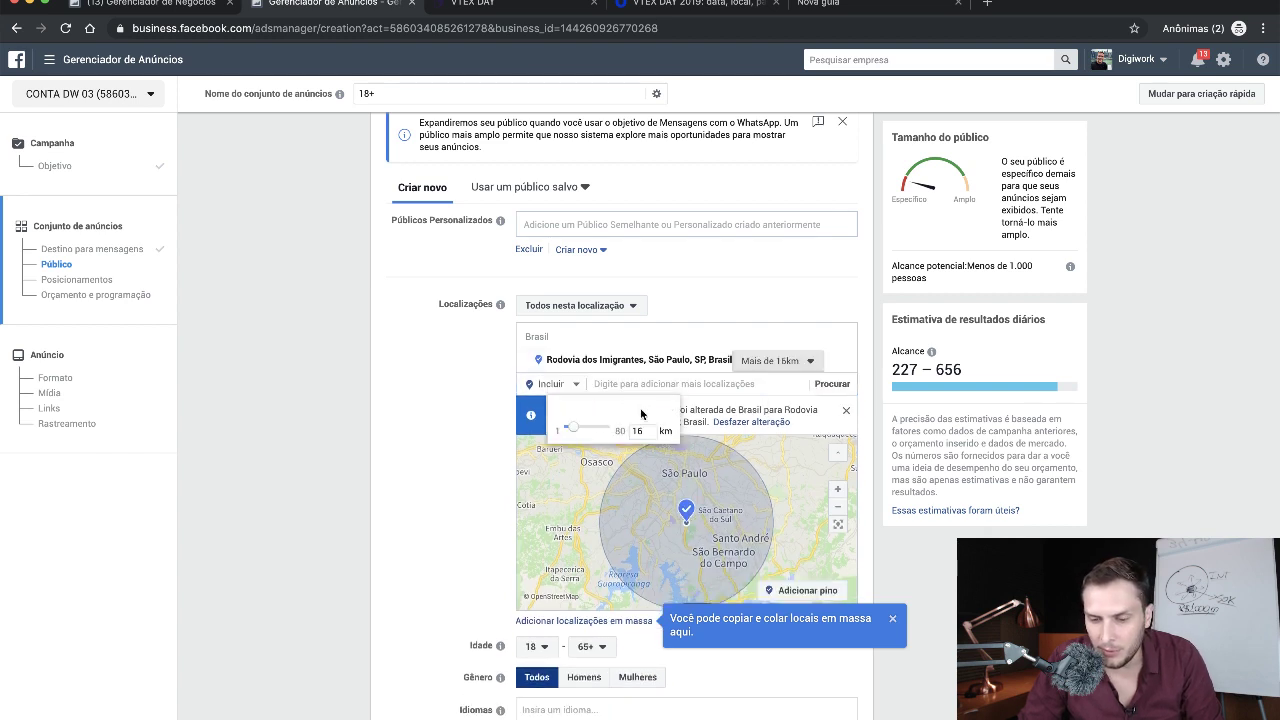
left_click_drag(564, 433, 556, 431)
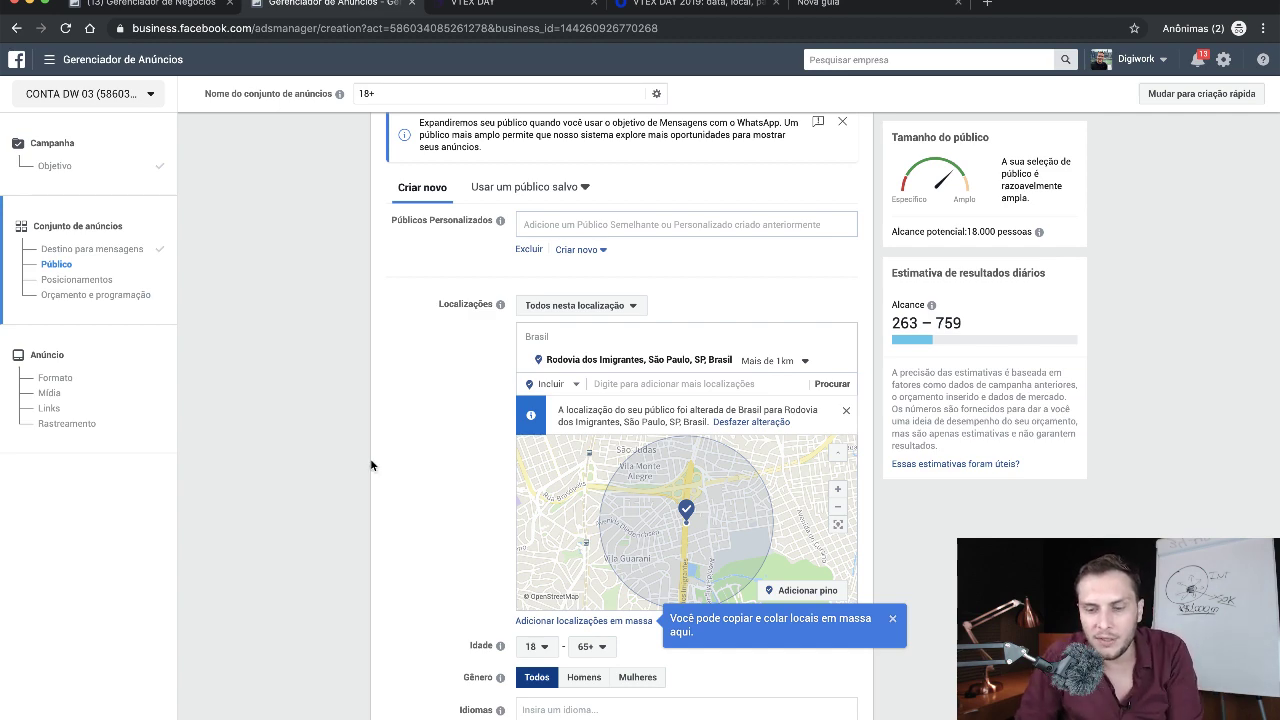
- Search the audience's detailed targeting for "viajando" without adding an interest, and return to the location settings
scroll(370, 465, "down", 3)
scroll(370, 465, "down", 1)
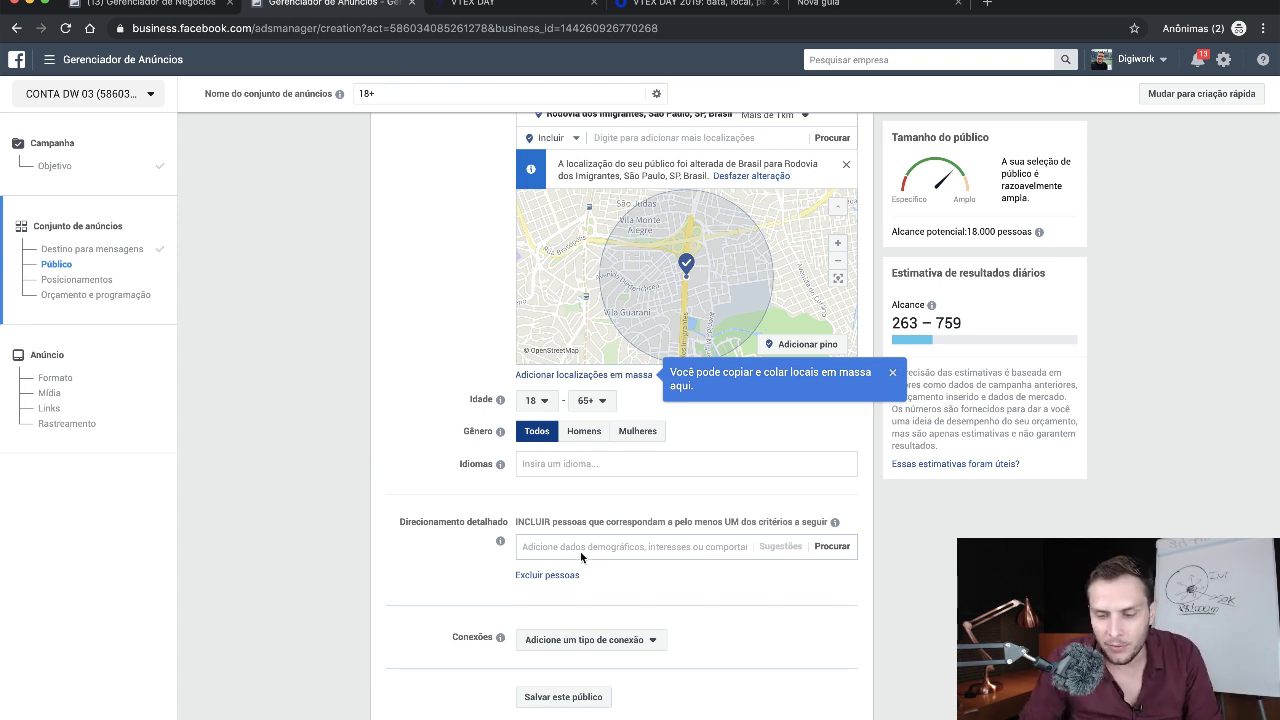
scroll(581, 549, "down", 3)
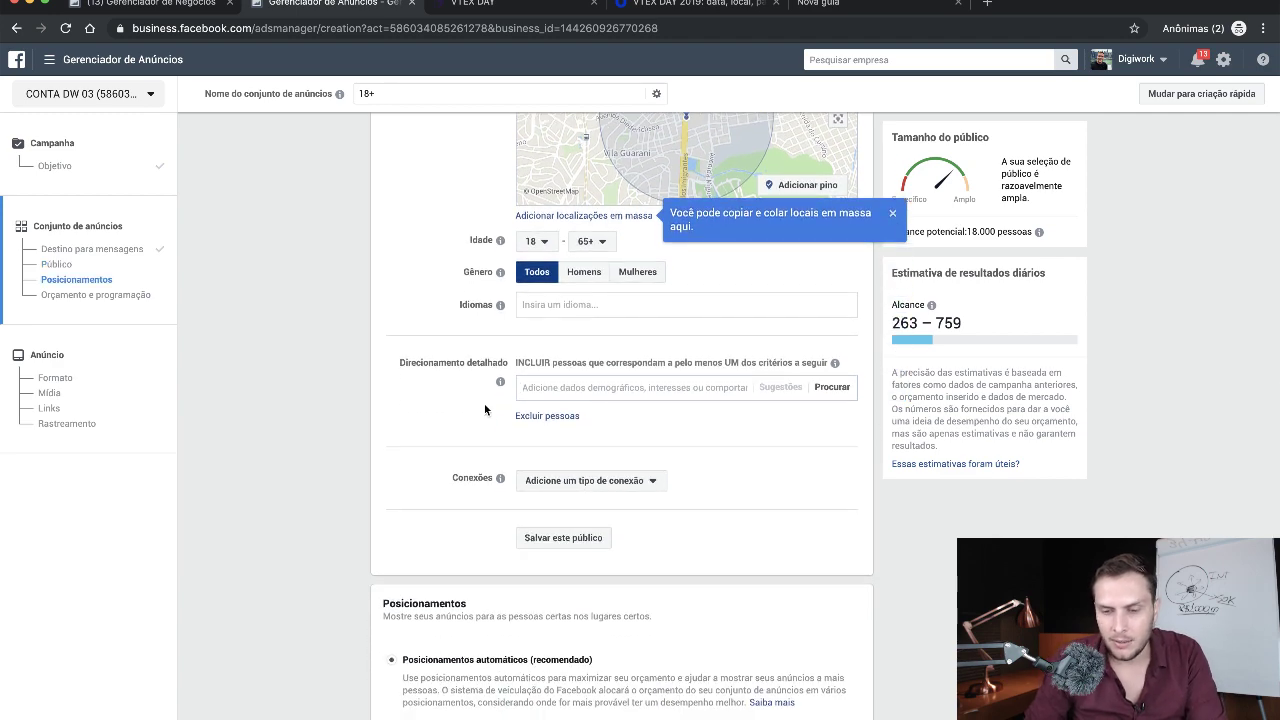
type("viajando")
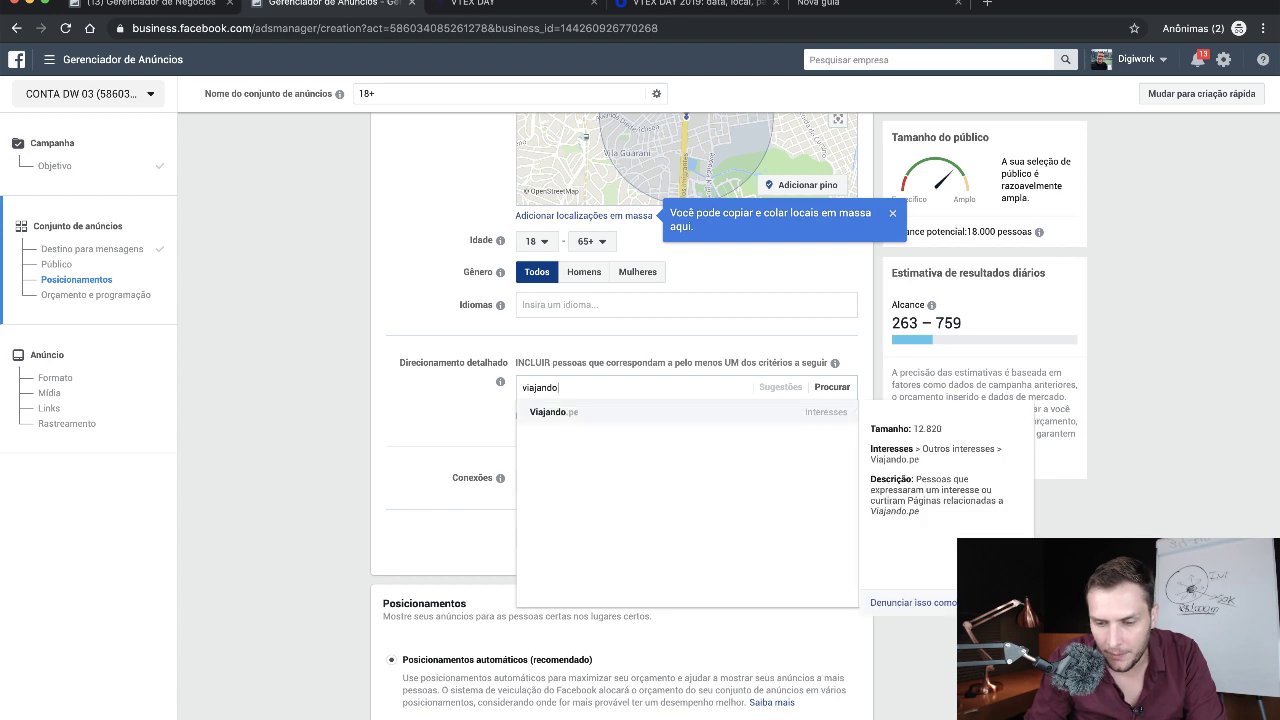
left_click(381, 391)
scroll(381, 391, "up", 5)
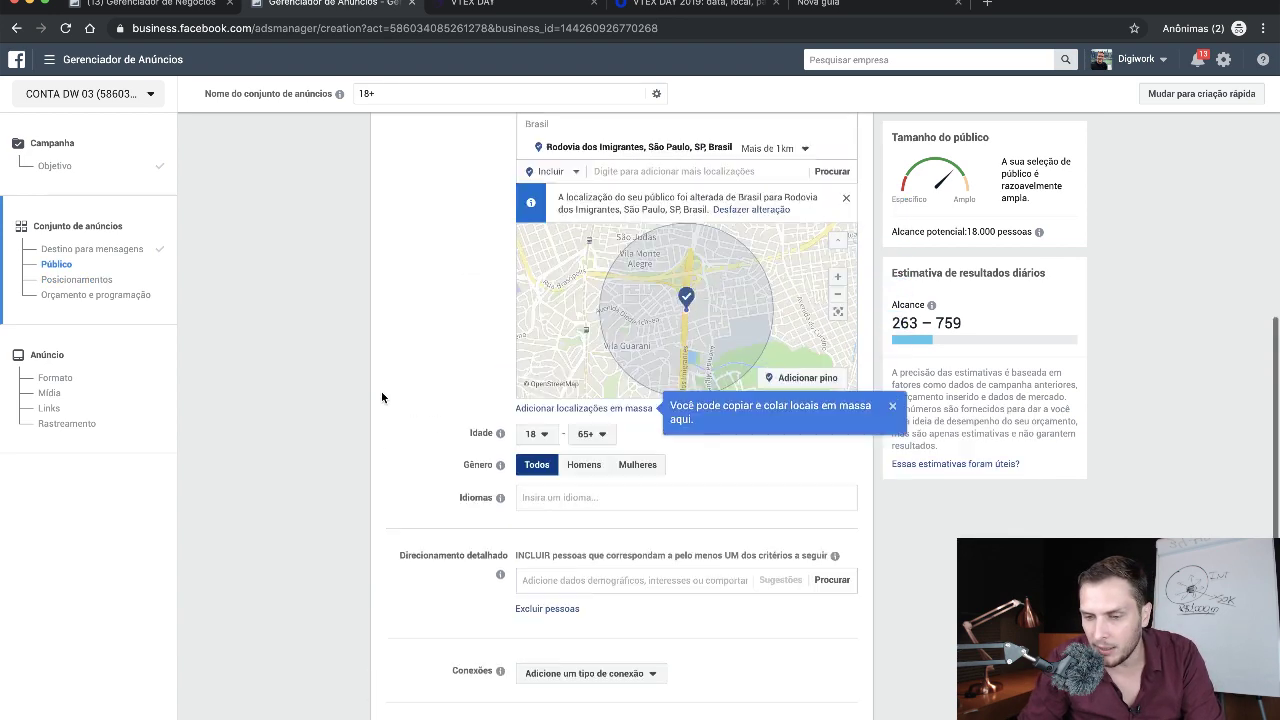
scroll(680, 212, "up", 1)
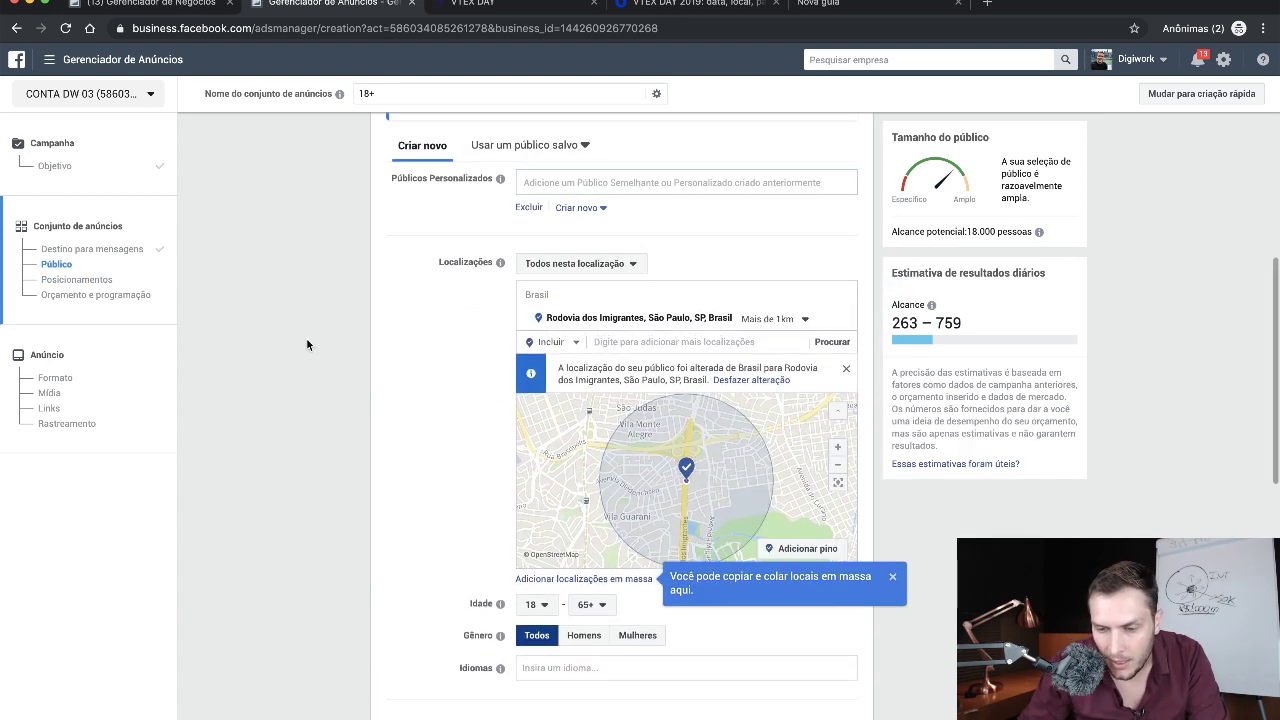
- Target "Pessoas visitando esta localização" for the audience's São Paulo location
scroll(691, 261, "up", 2)
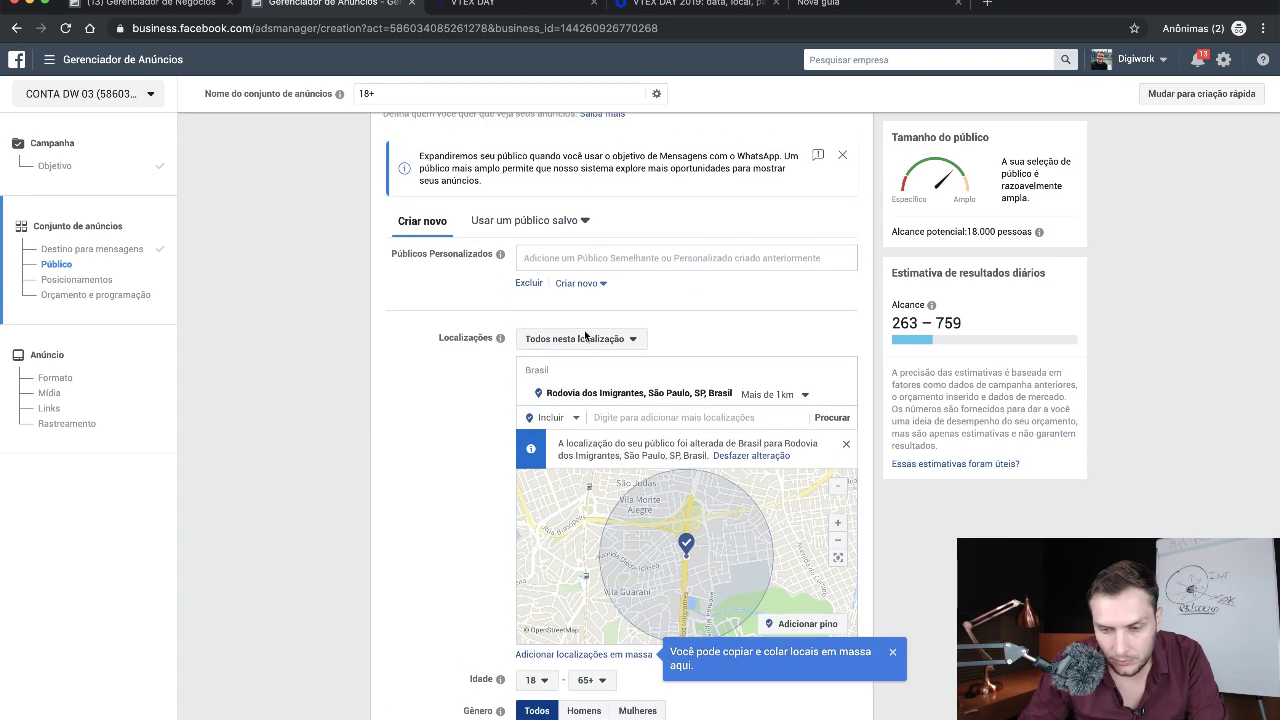
left_click(598, 344)
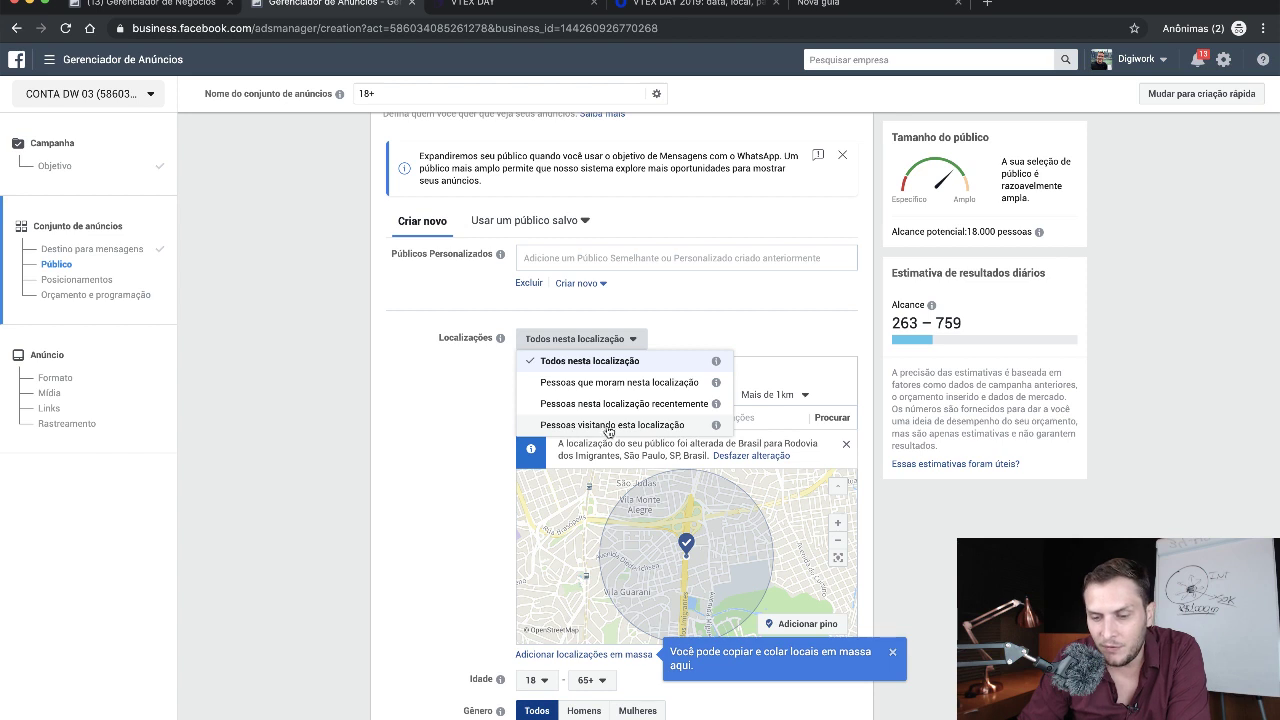
left_click(641, 425)
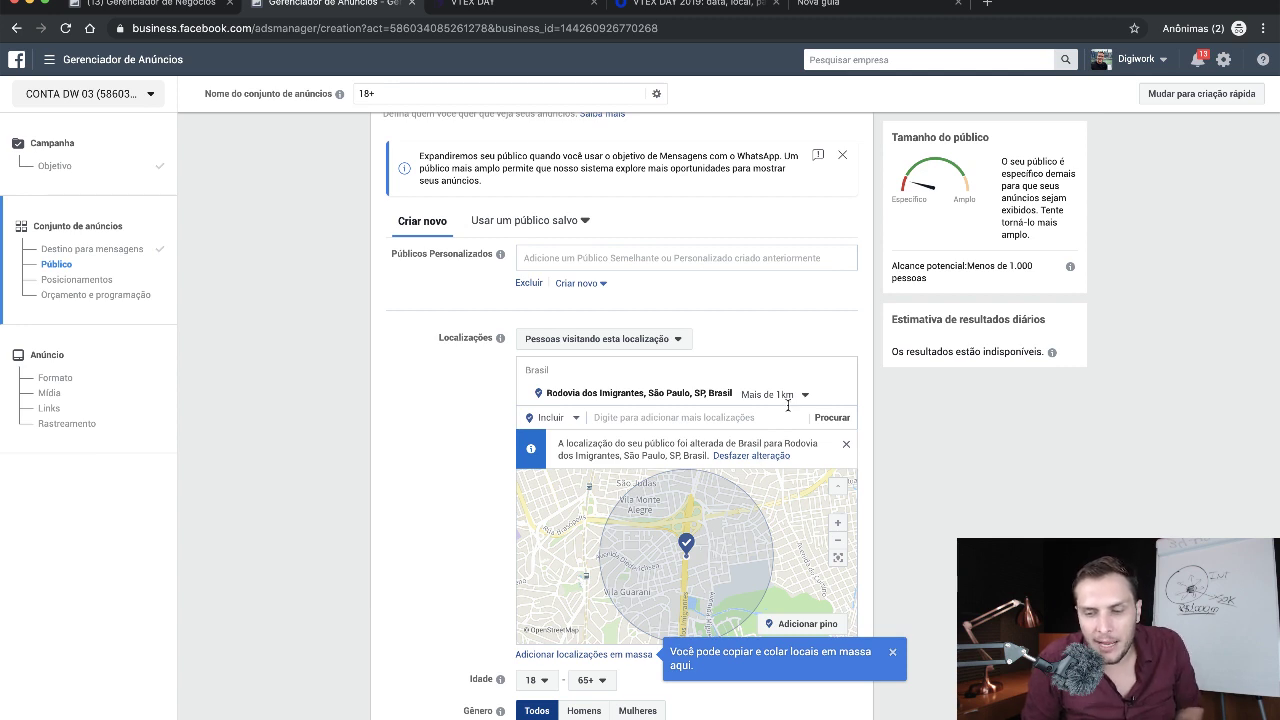
mouse_move(782, 408)
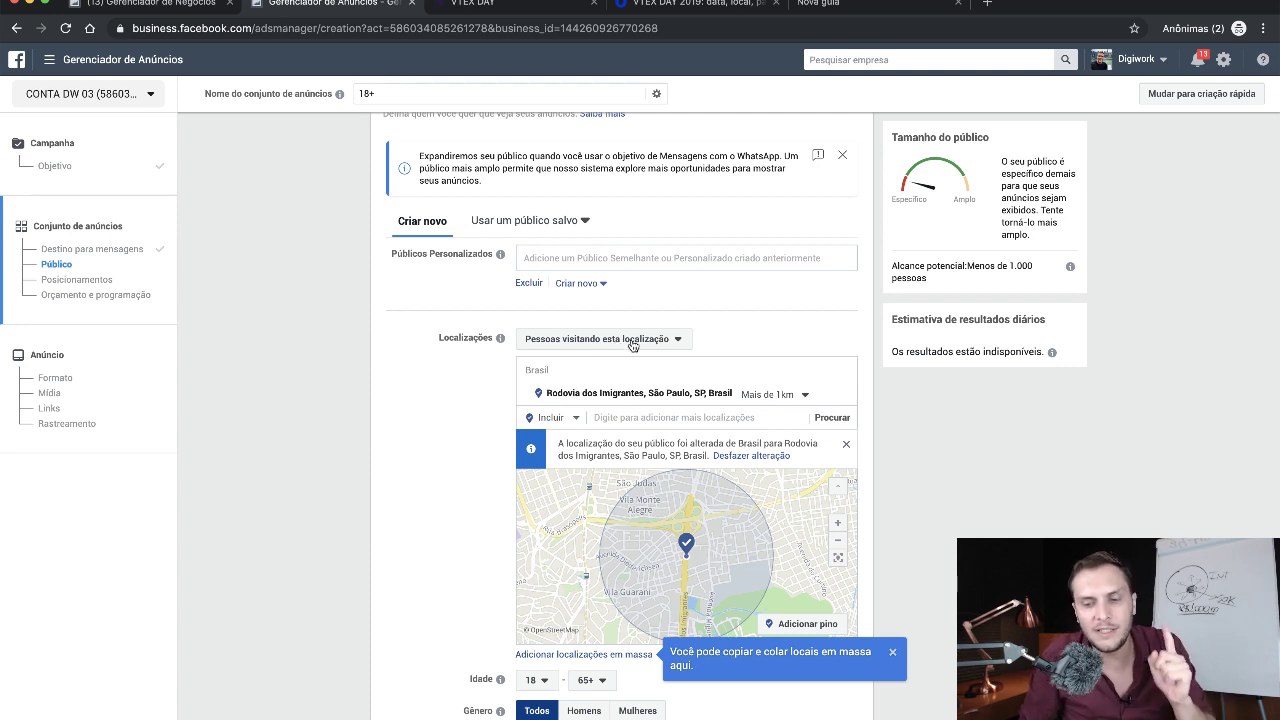
mouse_move(650, 398)
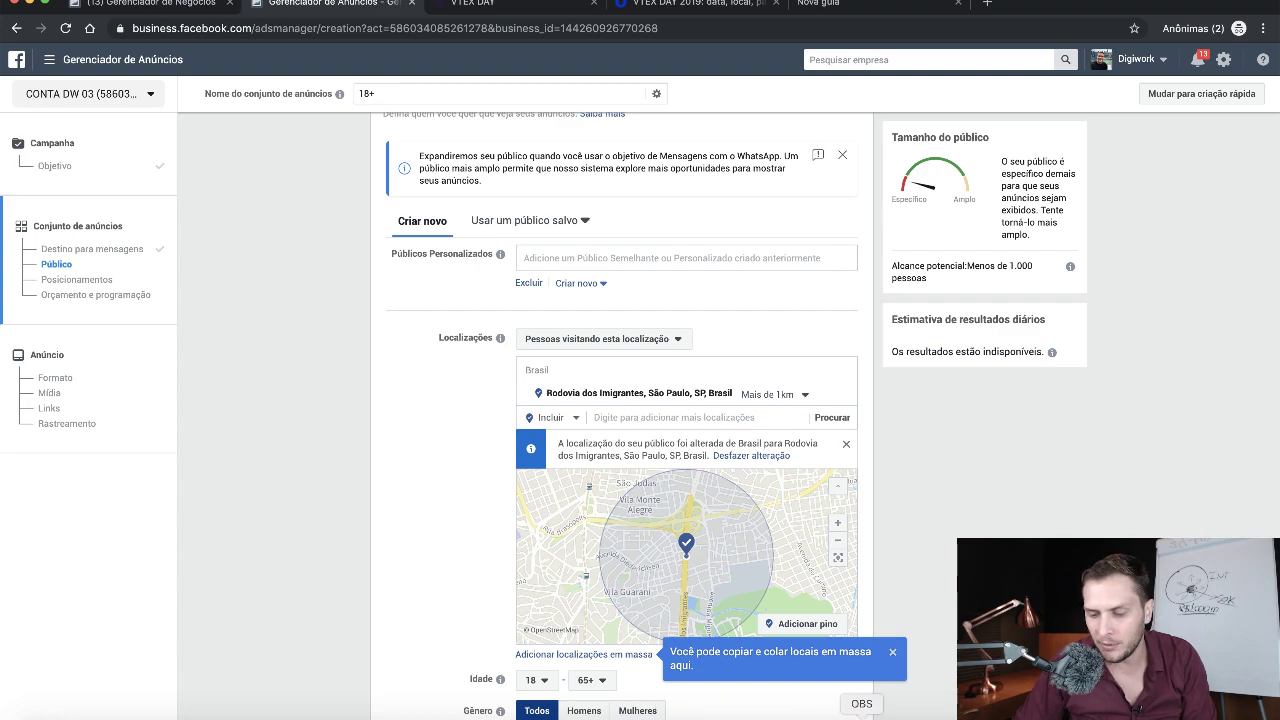
- Switch to OBS, activate the TELA COMPARTILHADA scene and add a new visible browser source to it with the suggested name
left_click(861, 716)
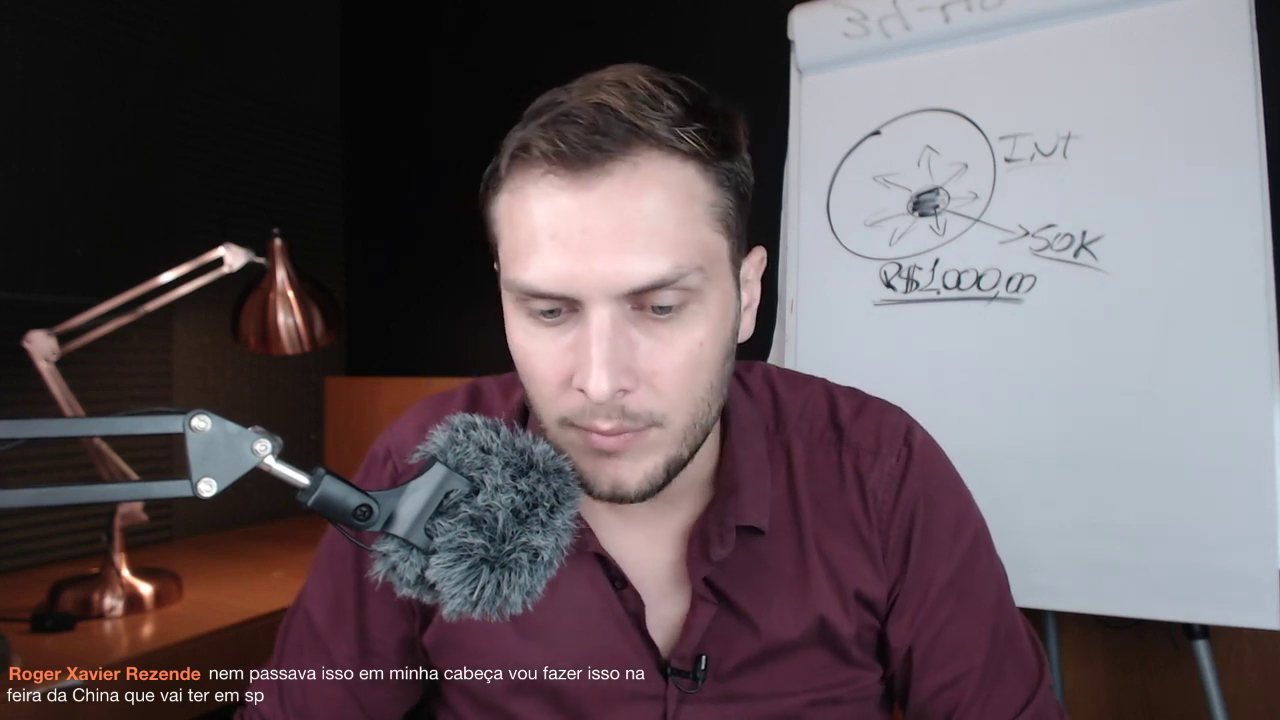
left_click(141, 487)
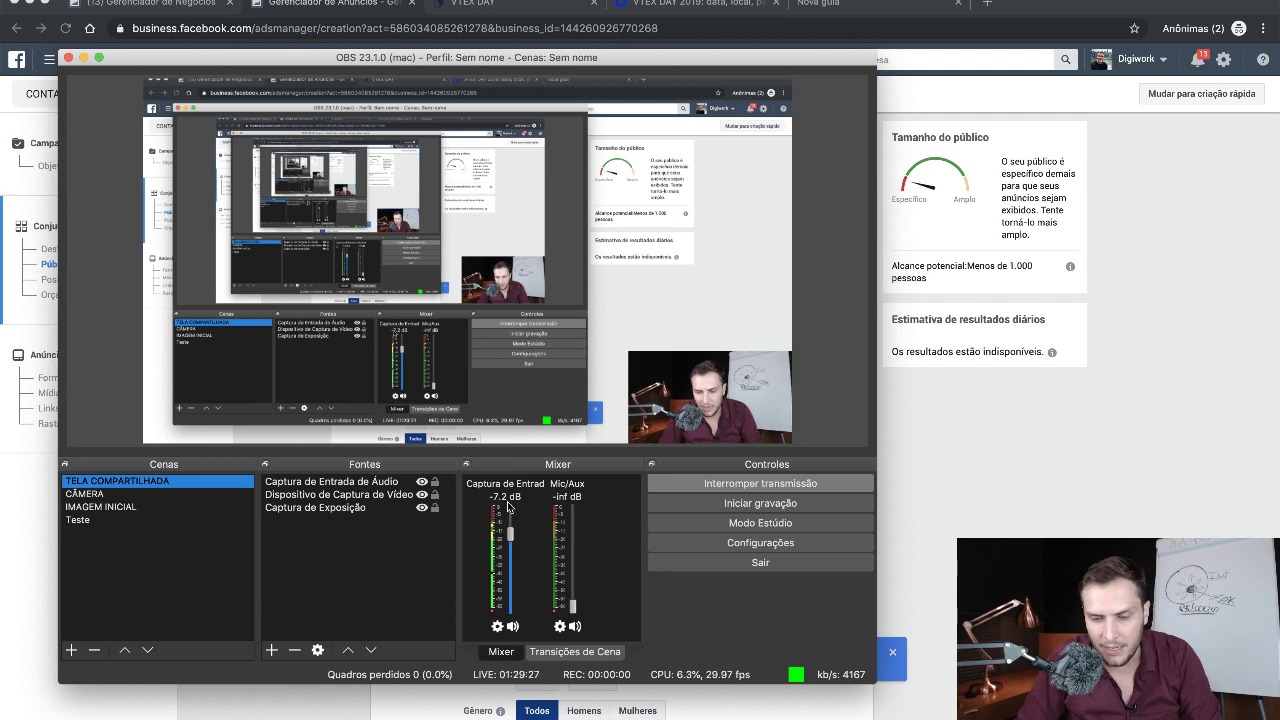
left_click(271, 650)
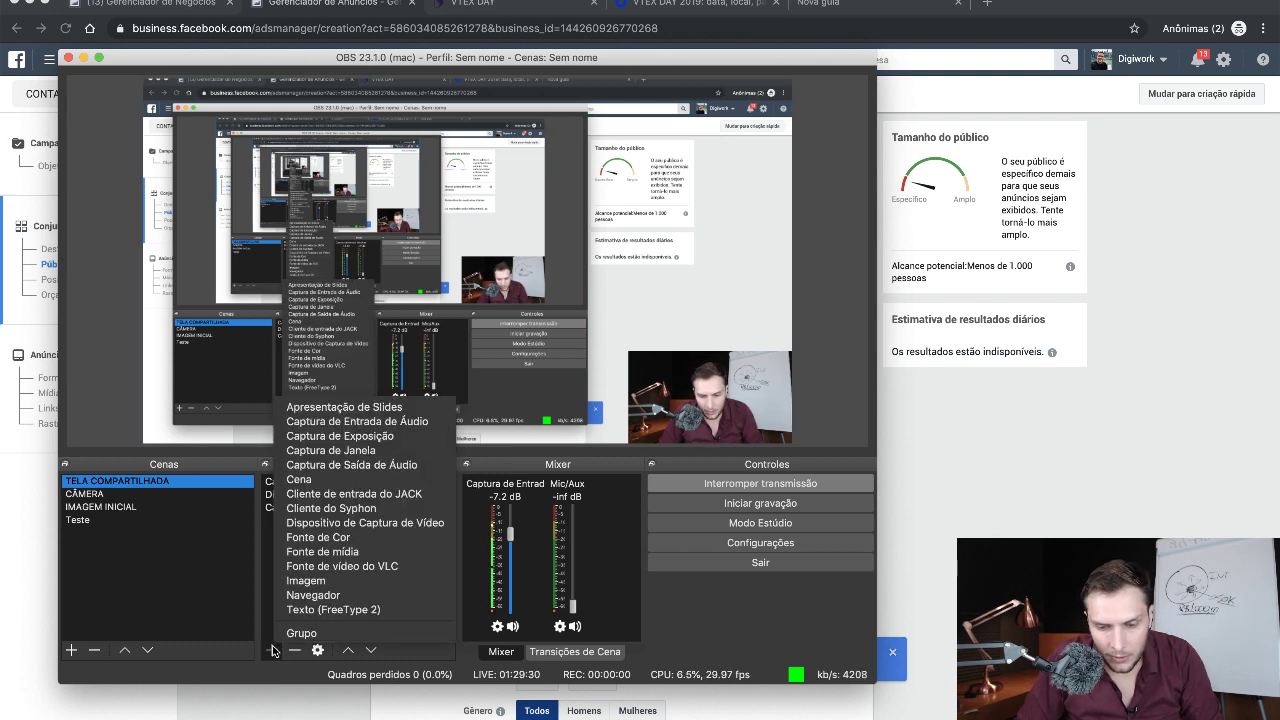
left_click(318, 595)
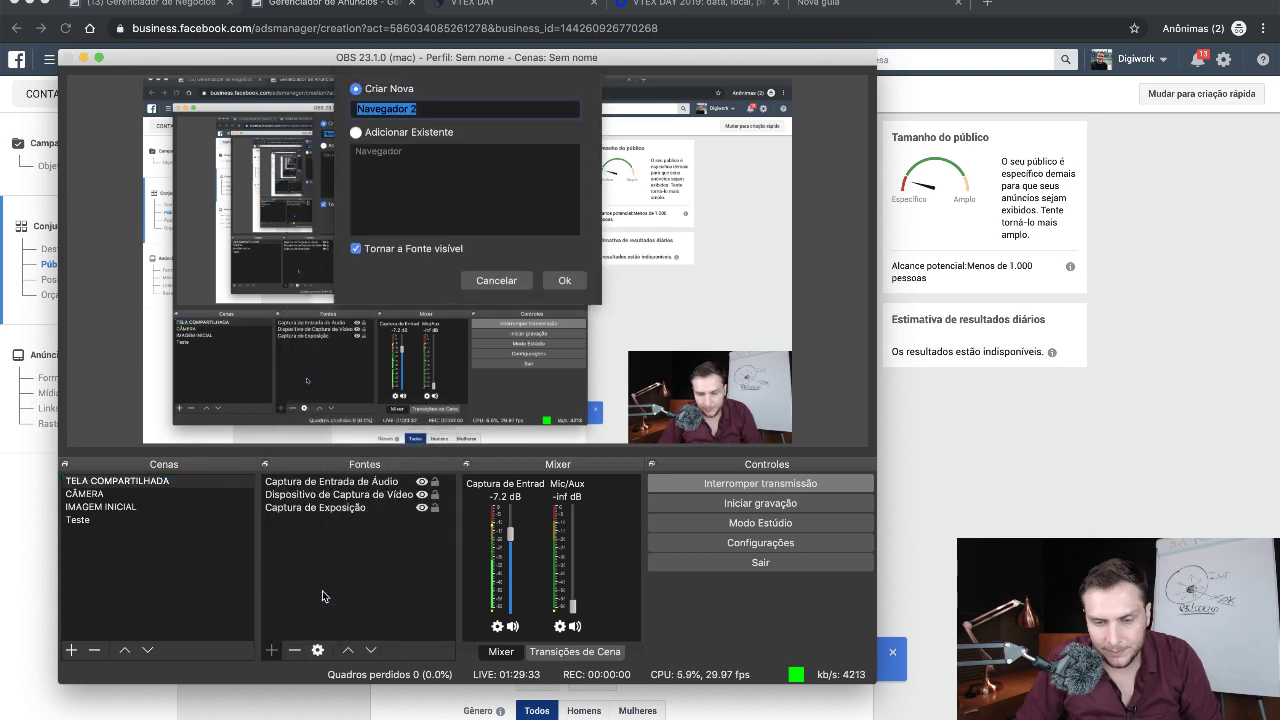
key("Return")
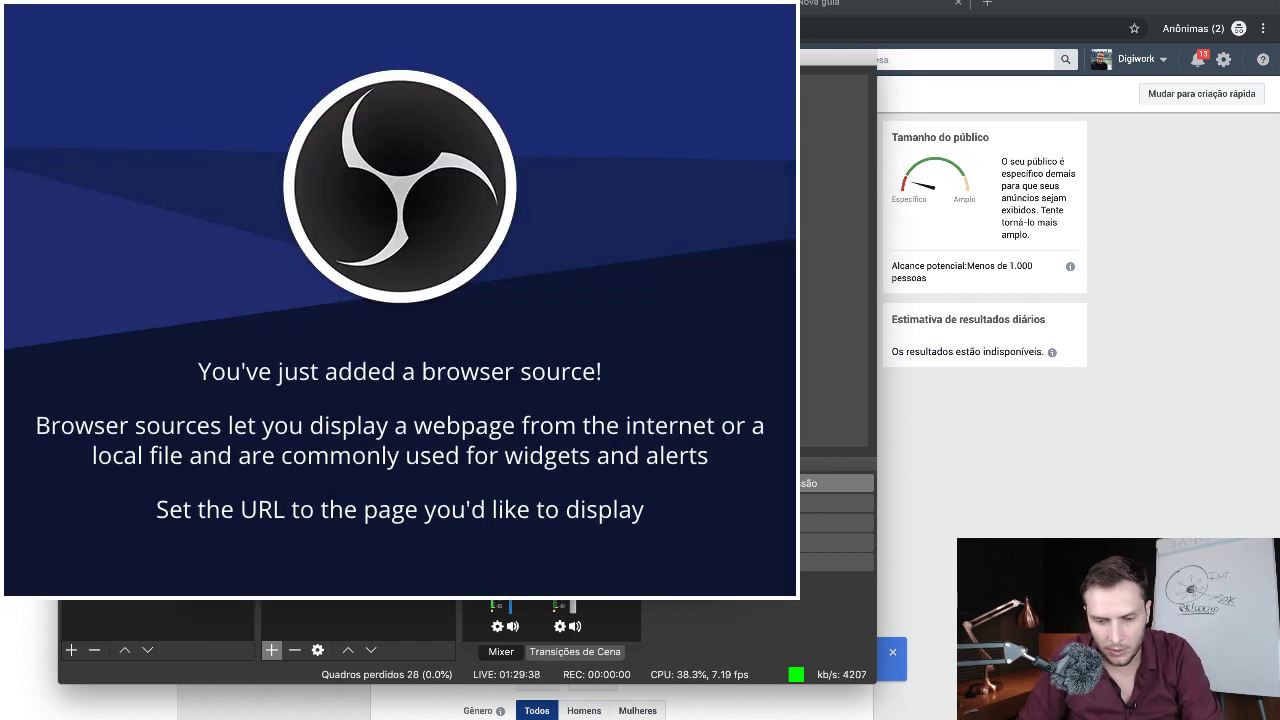
left_click(699, 558)
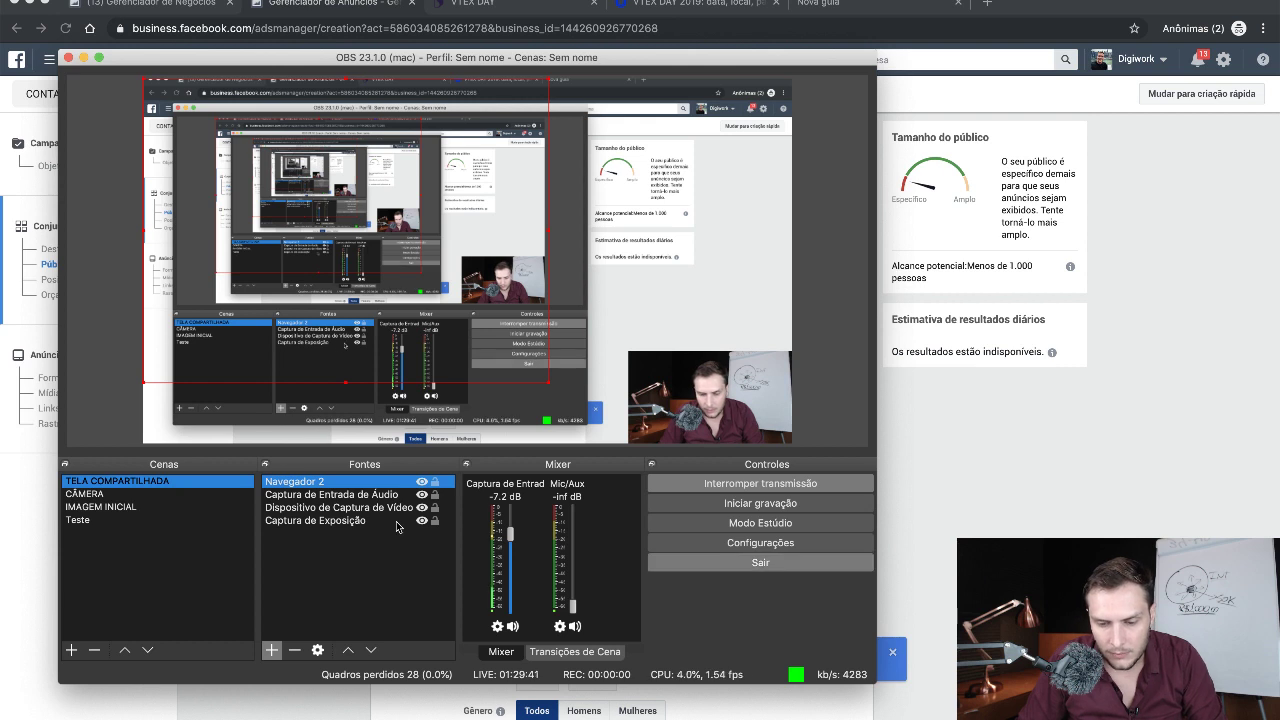
- Set the new browser source's width and height to 800 in its properties
left_click(297, 484)
double_click(297, 484)
double_click(362, 422)
type("800")
key("Tab")
type("800")
left_click(697, 558)
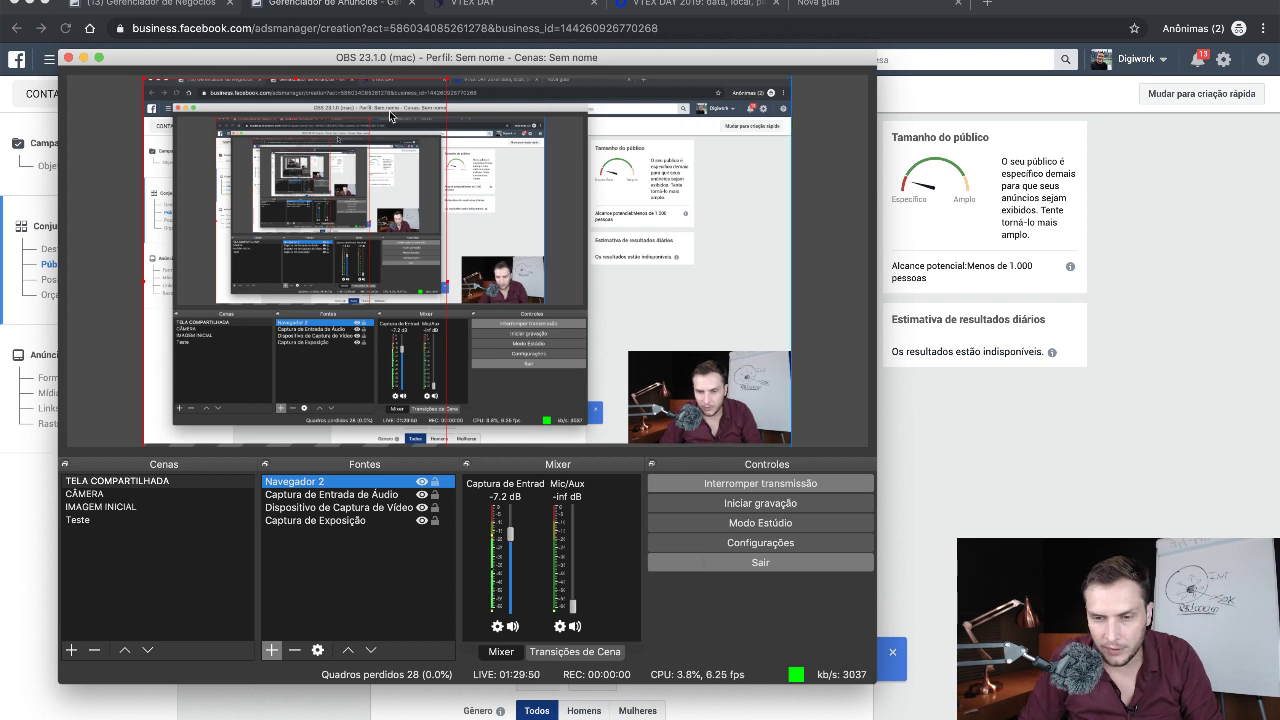
- Scale the browser source to the canvas's full height along its left edge, and return to the ad set in Gerenciador de Anúncios
left_click_drag(447, 82, 378, 122)
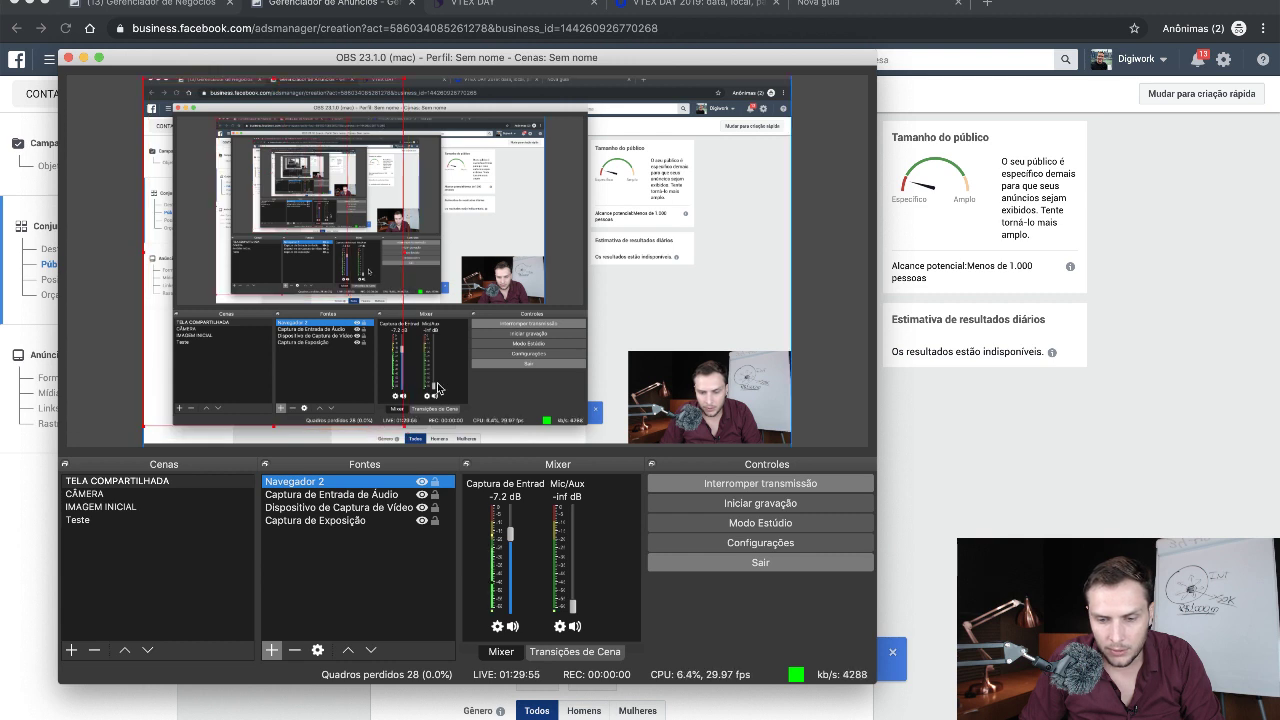
left_click_drag(404, 430, 419, 440)
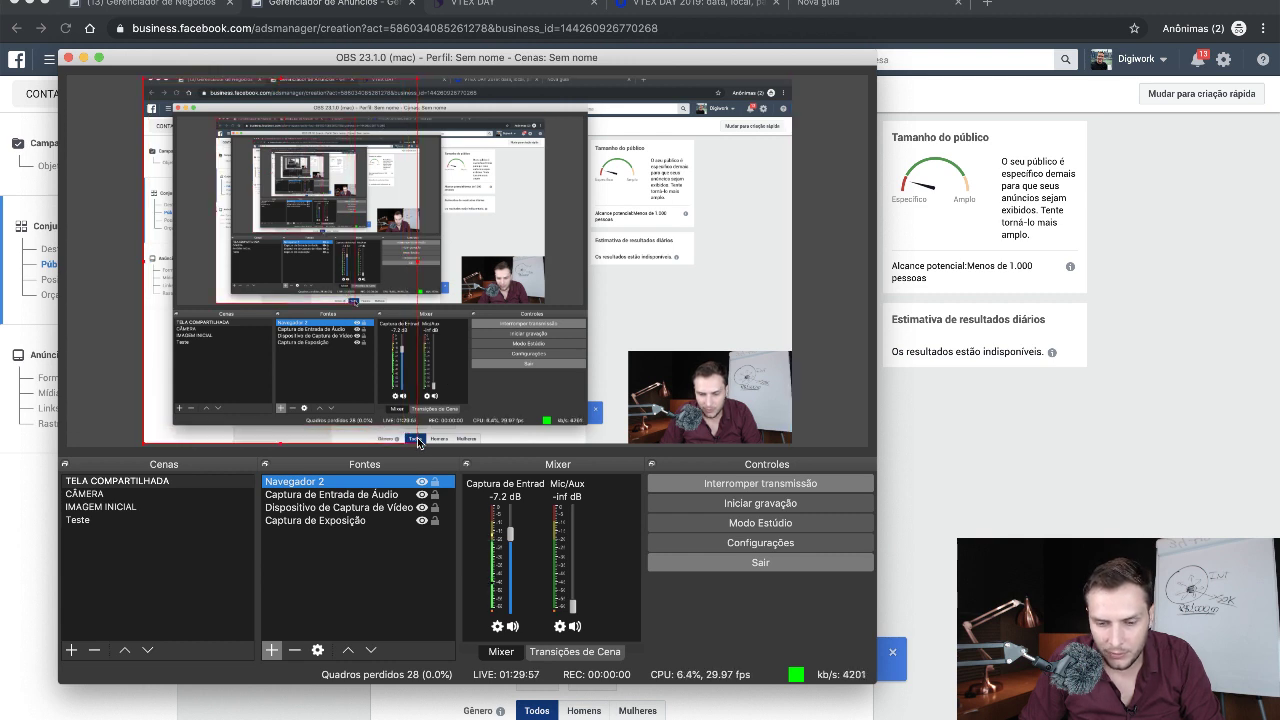
left_click(402, 570)
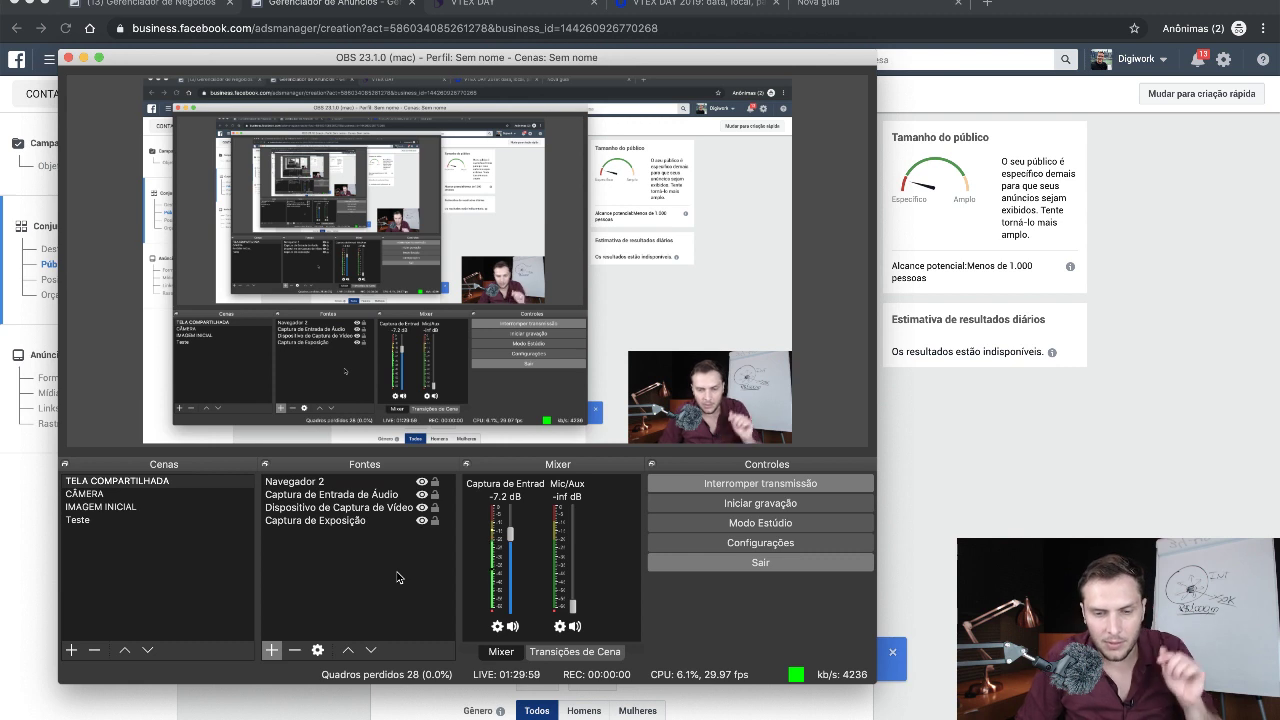
left_click(300, 481)
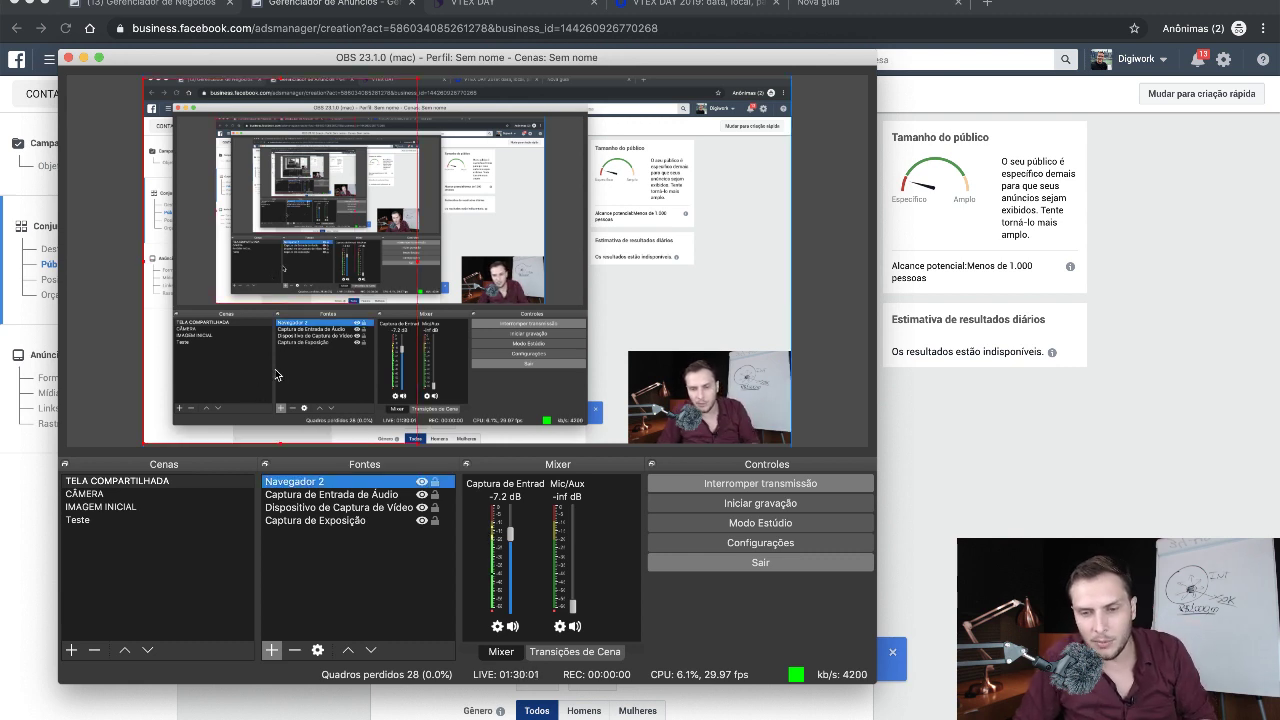
left_click(350, 588)
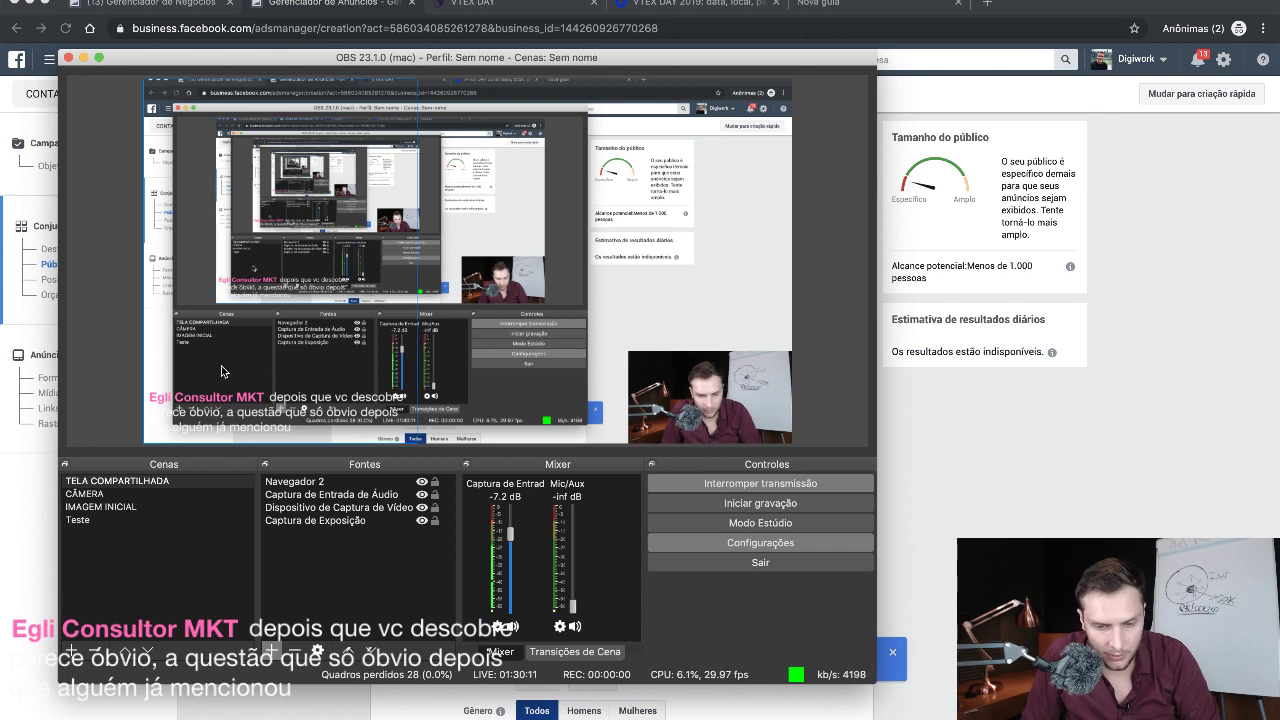
key("super+Tab")
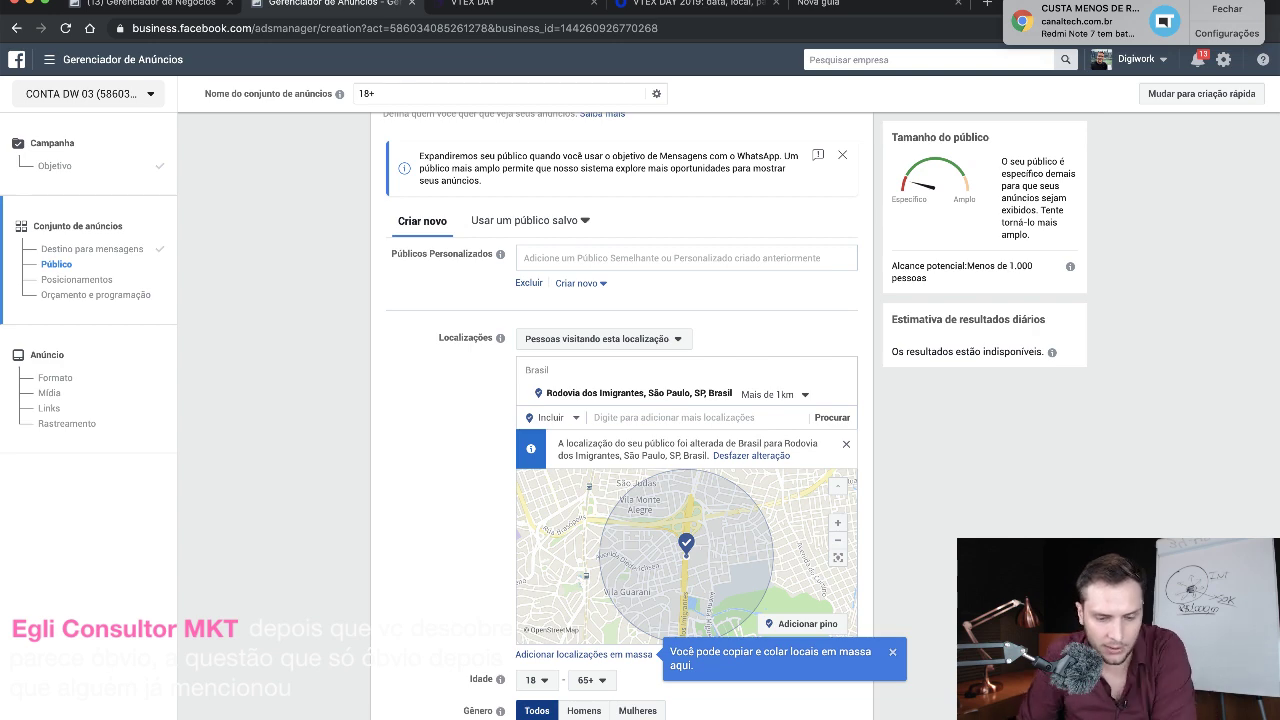
left_click(828, 714)
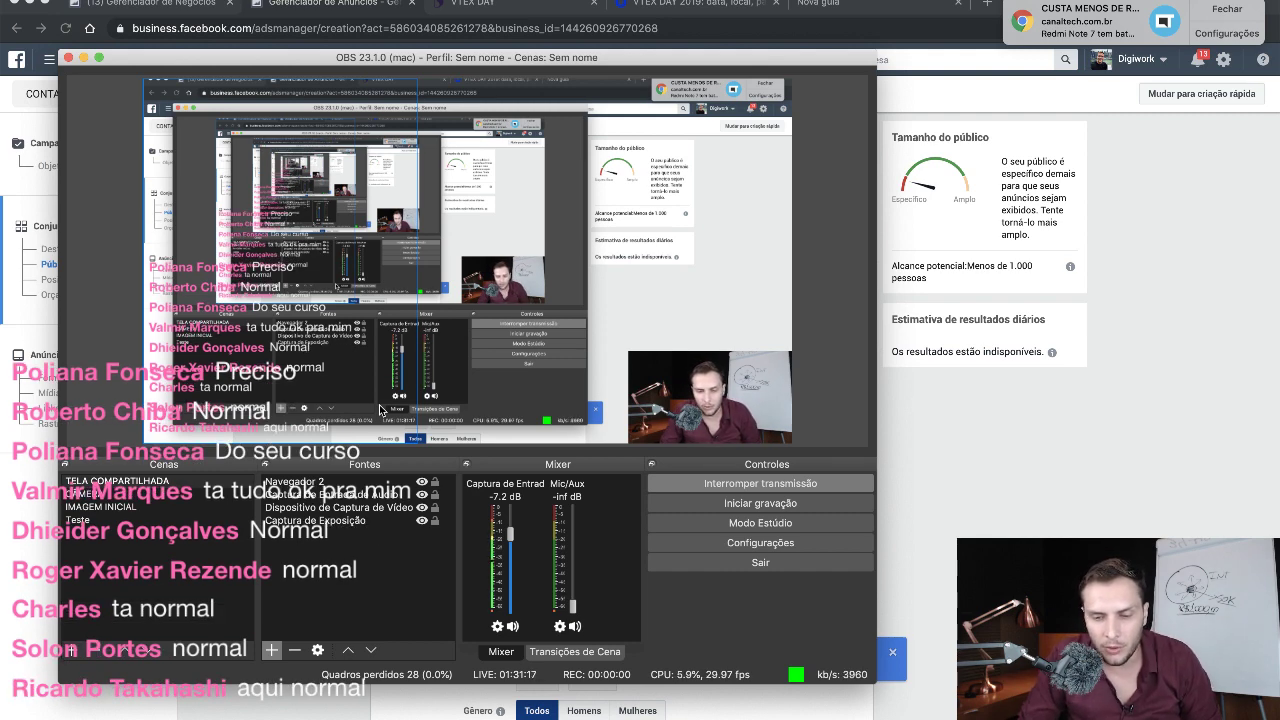
left_click(1064, 458)
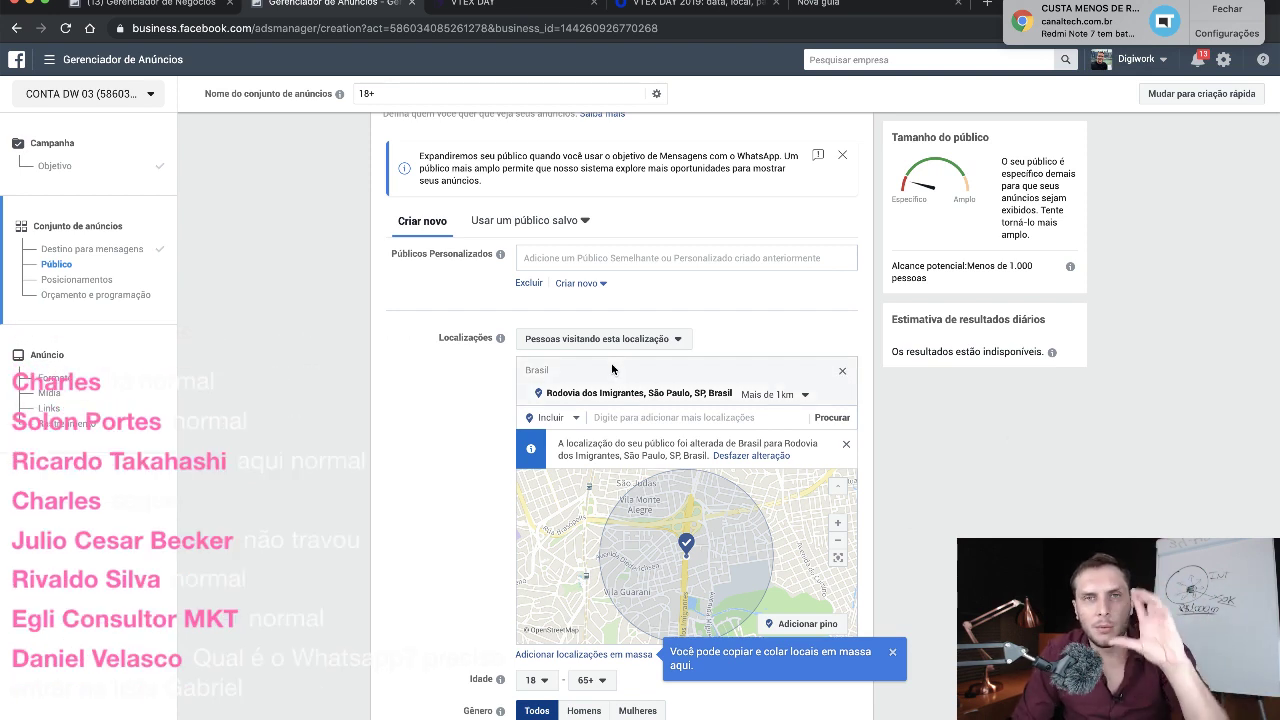
- Replace the audience's Rodovia dos Imigrantes location with the country Brasil
scroll(397, 457, "down", 1)
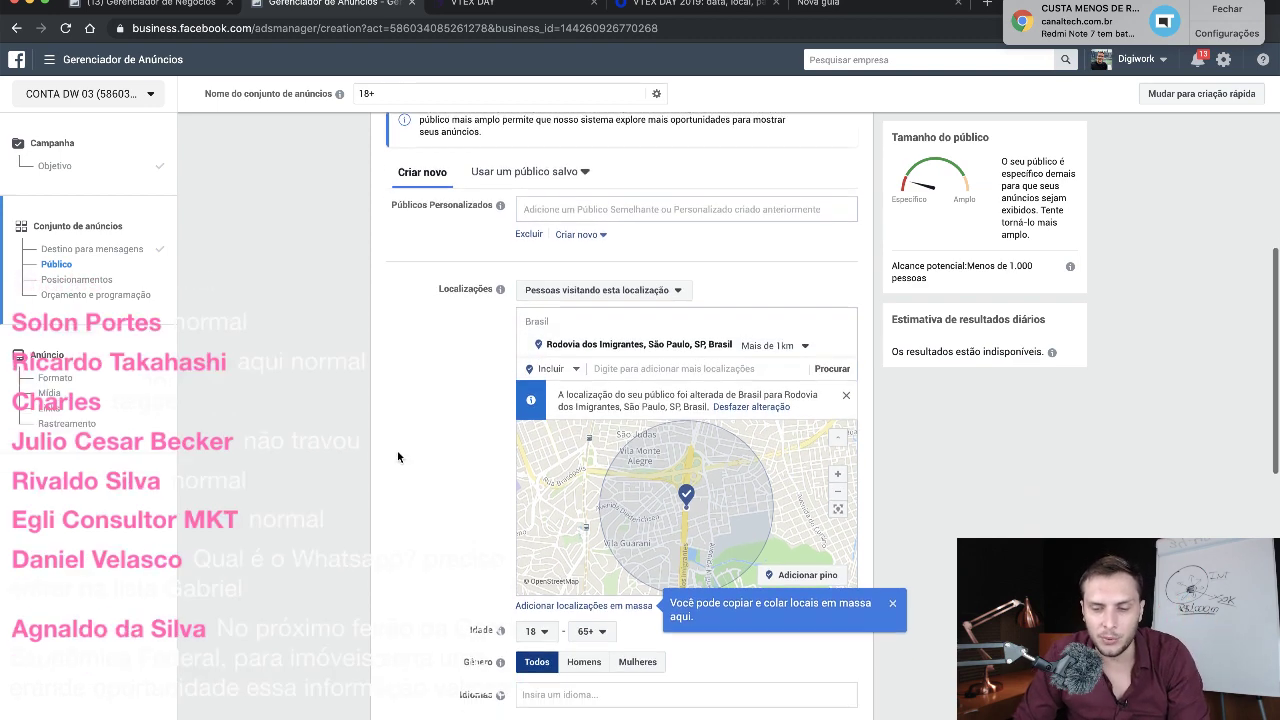
mouse_move(845, 352)
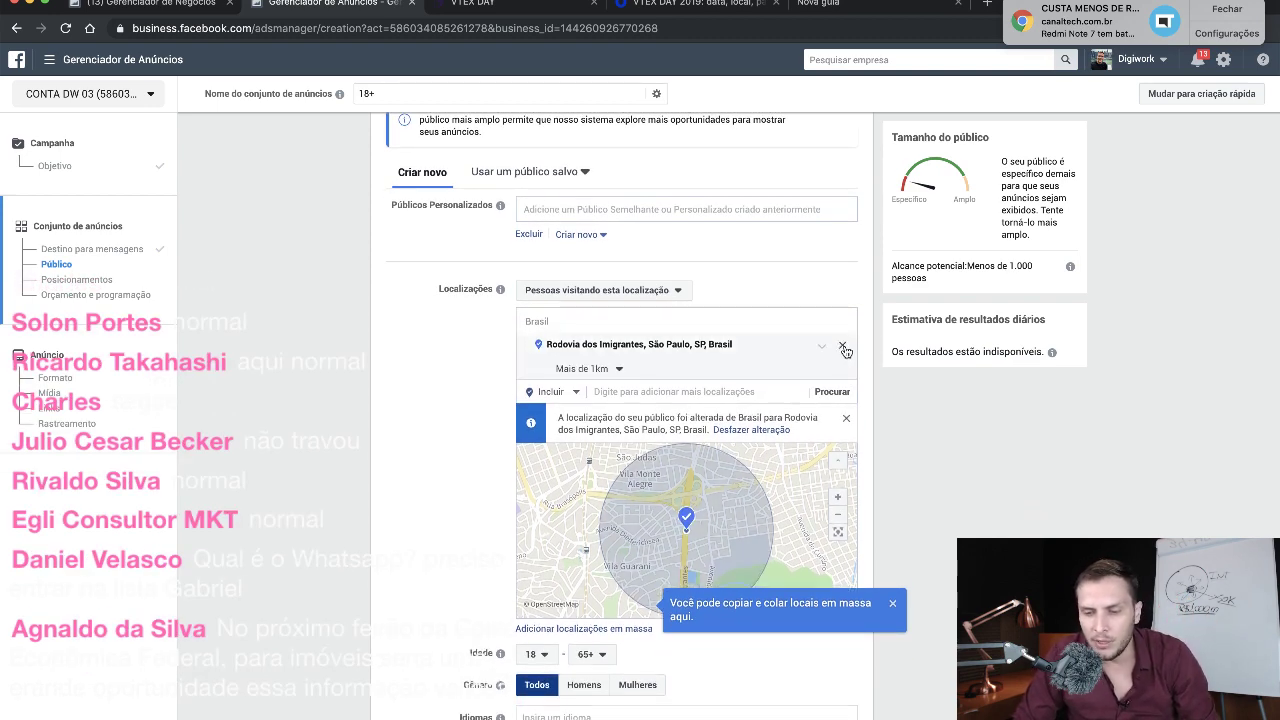
left_click(843, 347)
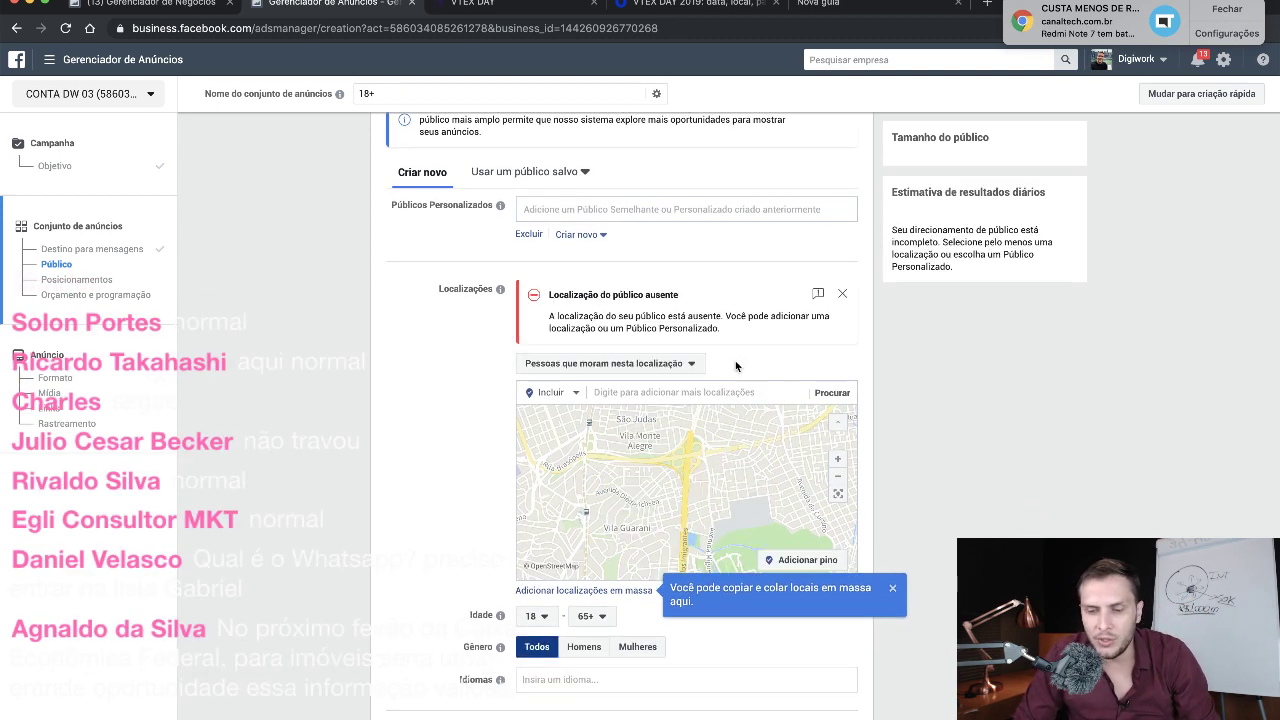
left_click(645, 393)
type("brasil")
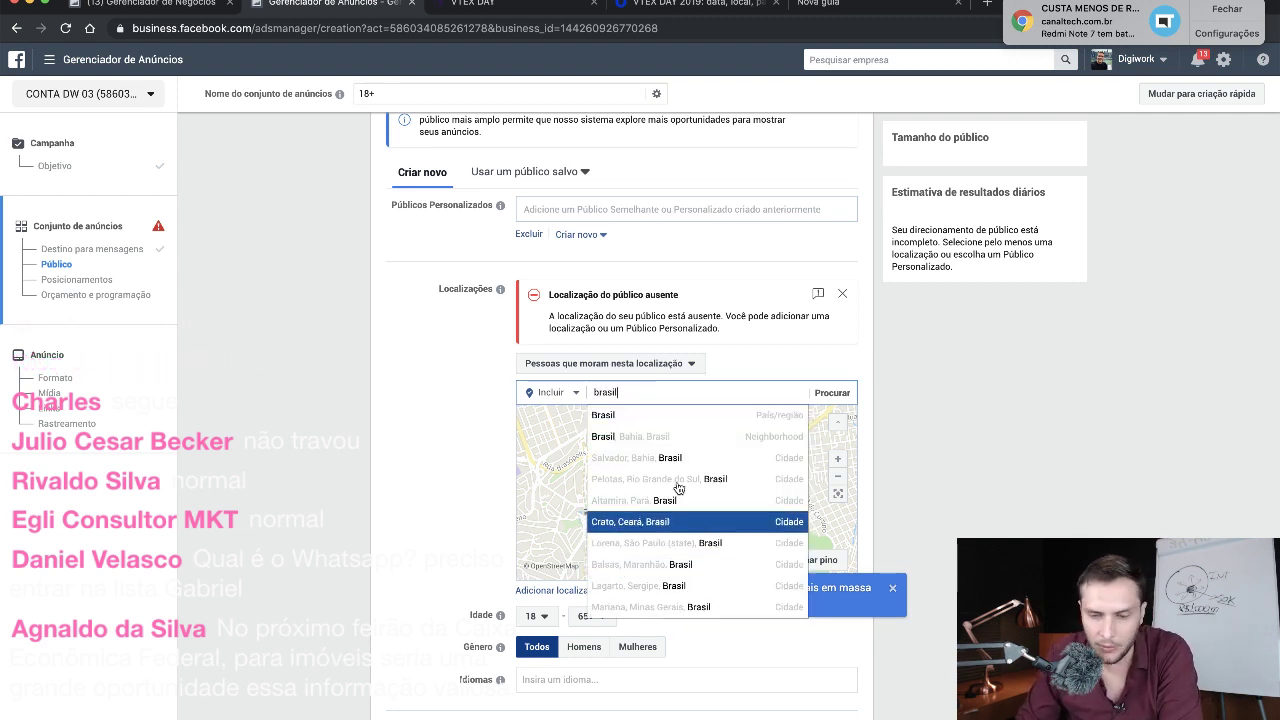
left_click(610, 414)
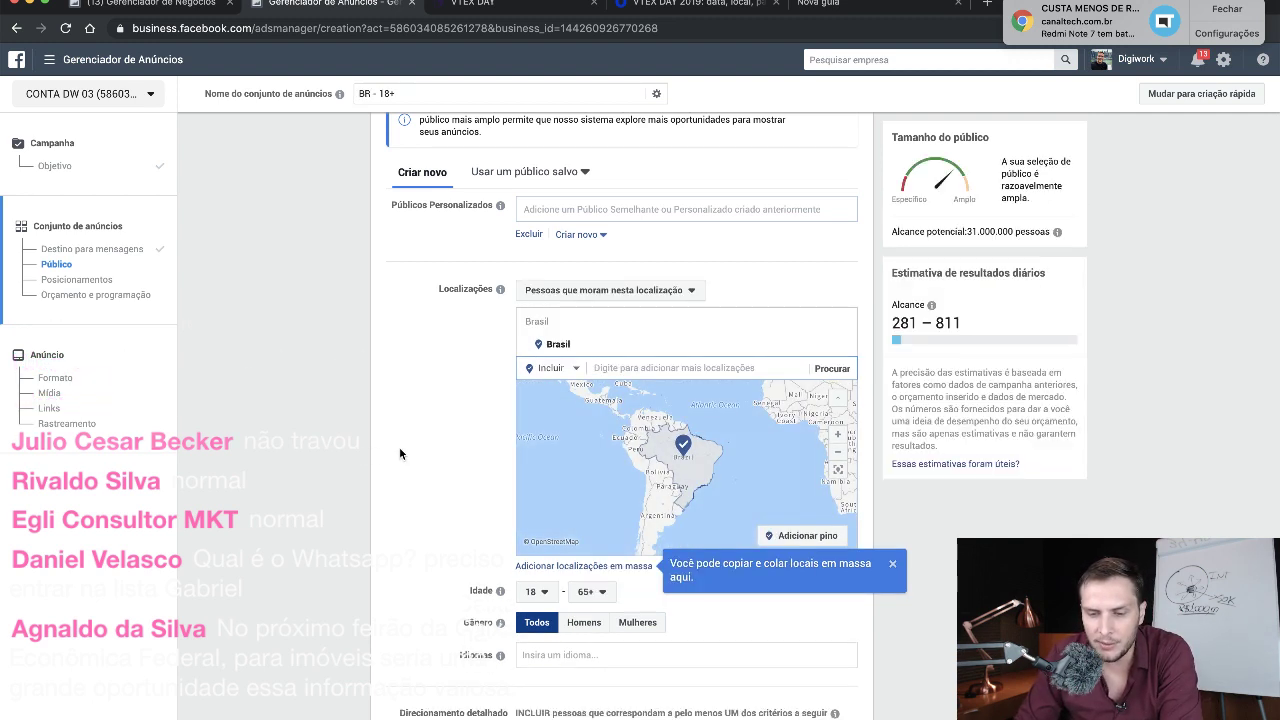
- Set the audience's minimum age to 28
scroll(358, 592, "down", 1)
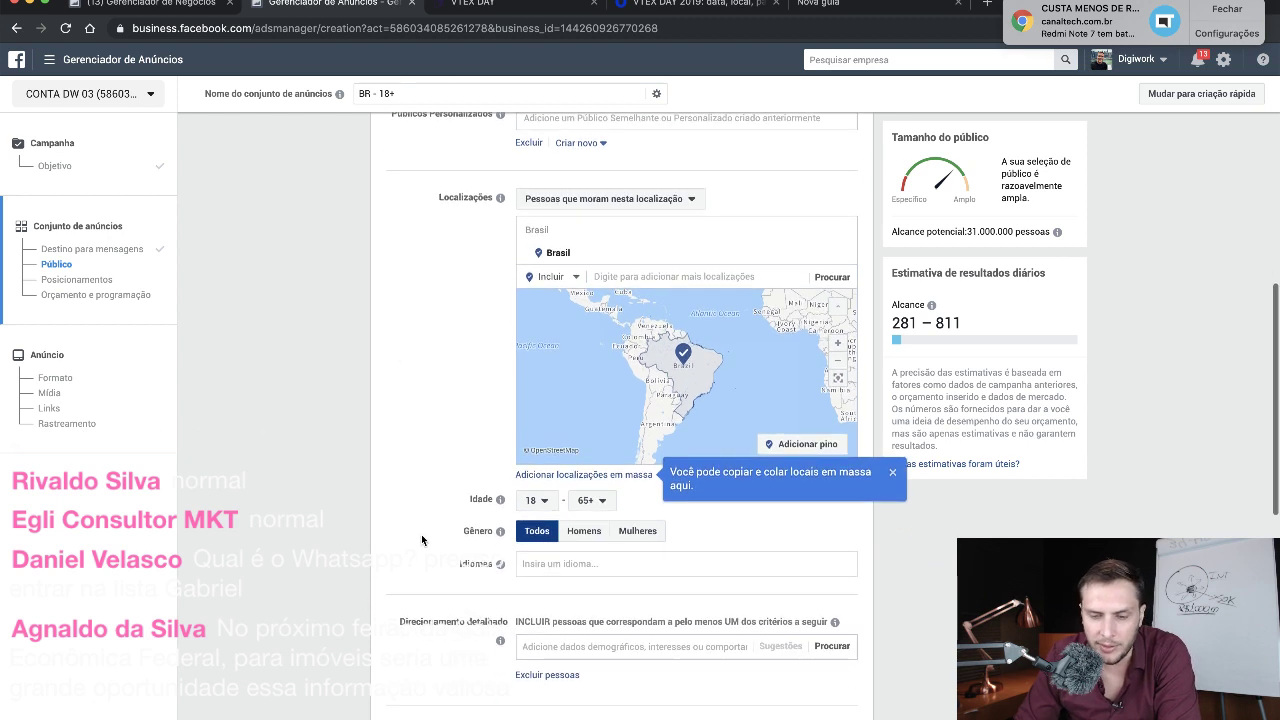
left_click(545, 508)
scroll(550, 600, "down", 2)
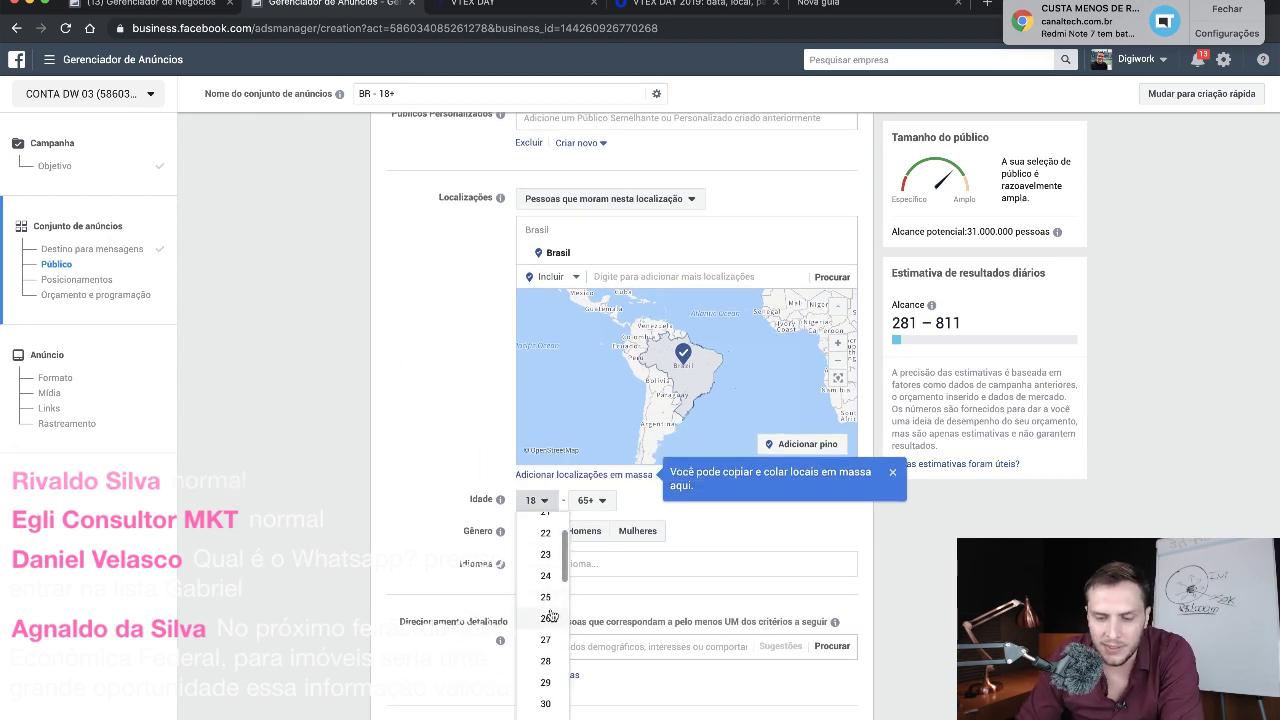
left_click(548, 615)
left_click(537, 500)
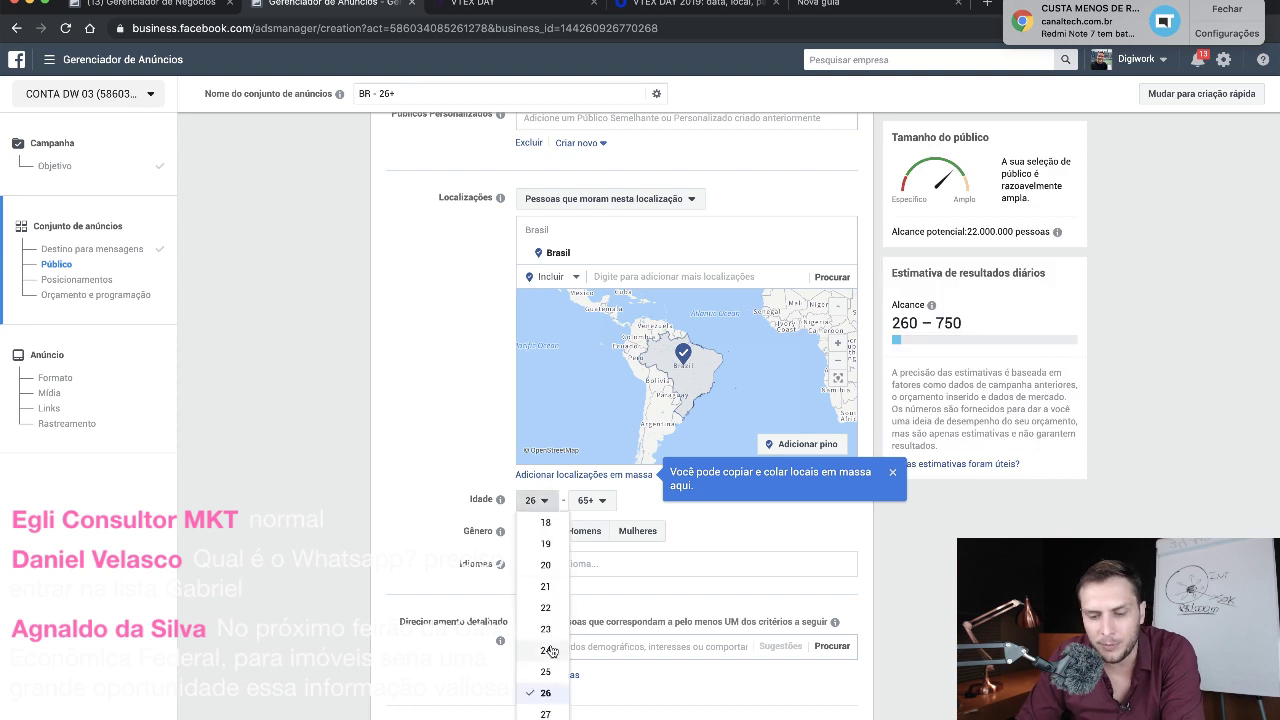
scroll(548, 660, "down", 1)
left_click(545, 690)
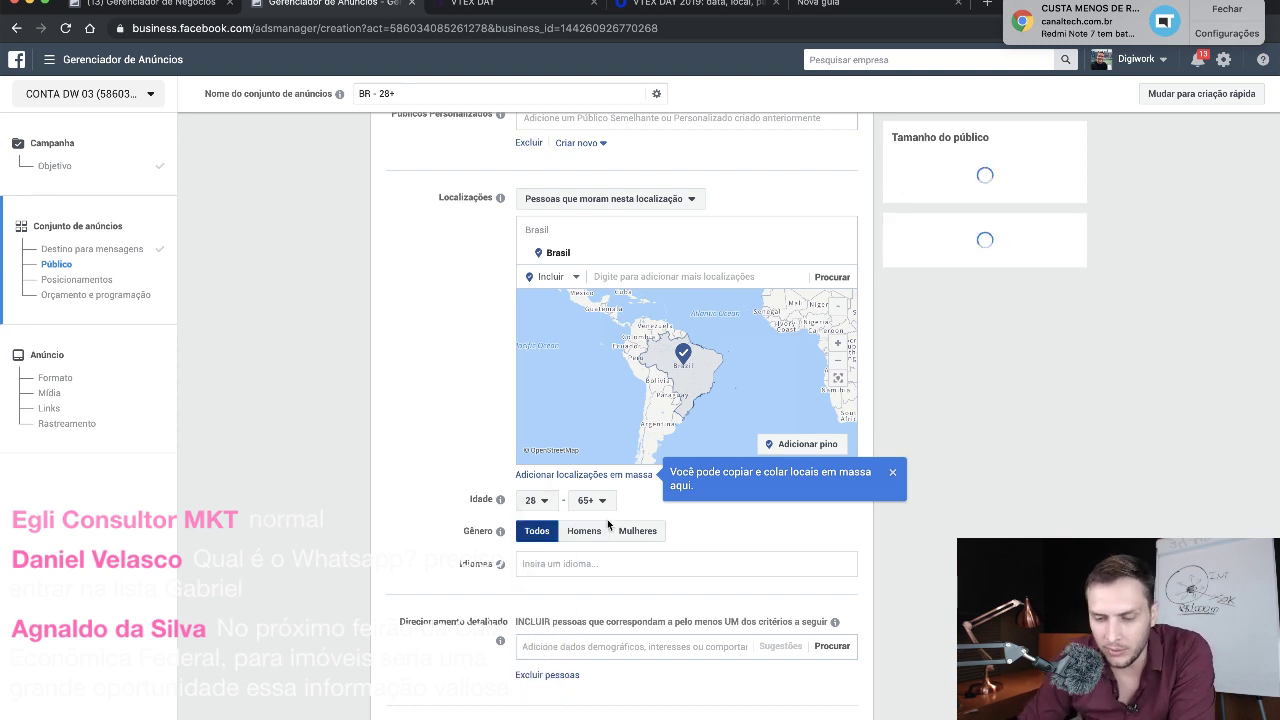
- Set the audience's maximum age to 62 and go to its detailed targeting section
left_click(592, 500)
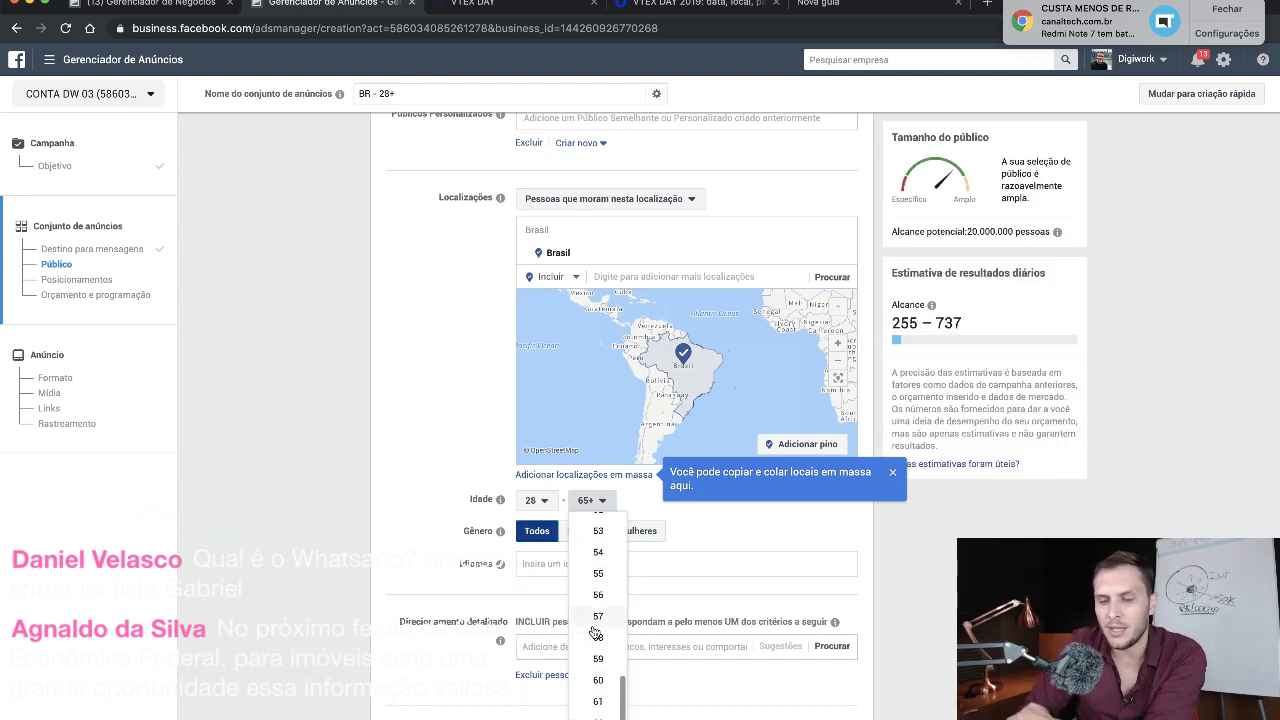
scroll(595, 633, "down", 1)
left_click(594, 627)
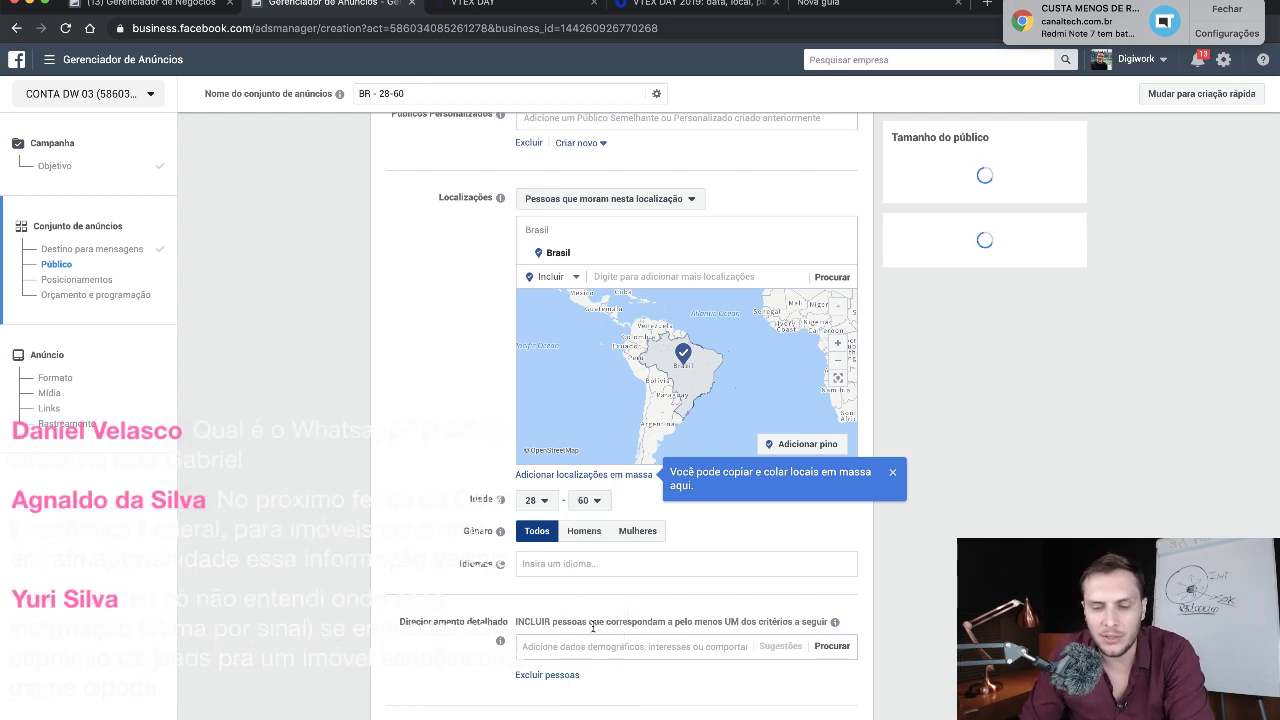
left_click(588, 499)
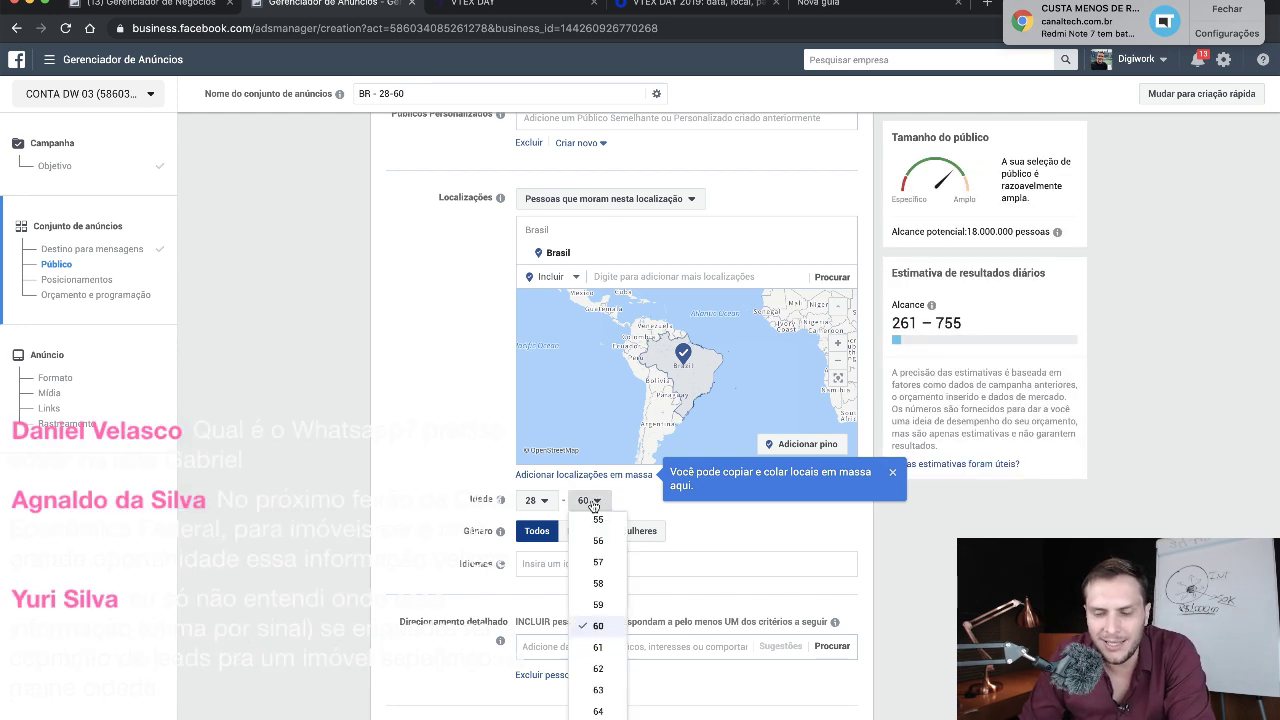
left_click(599, 668)
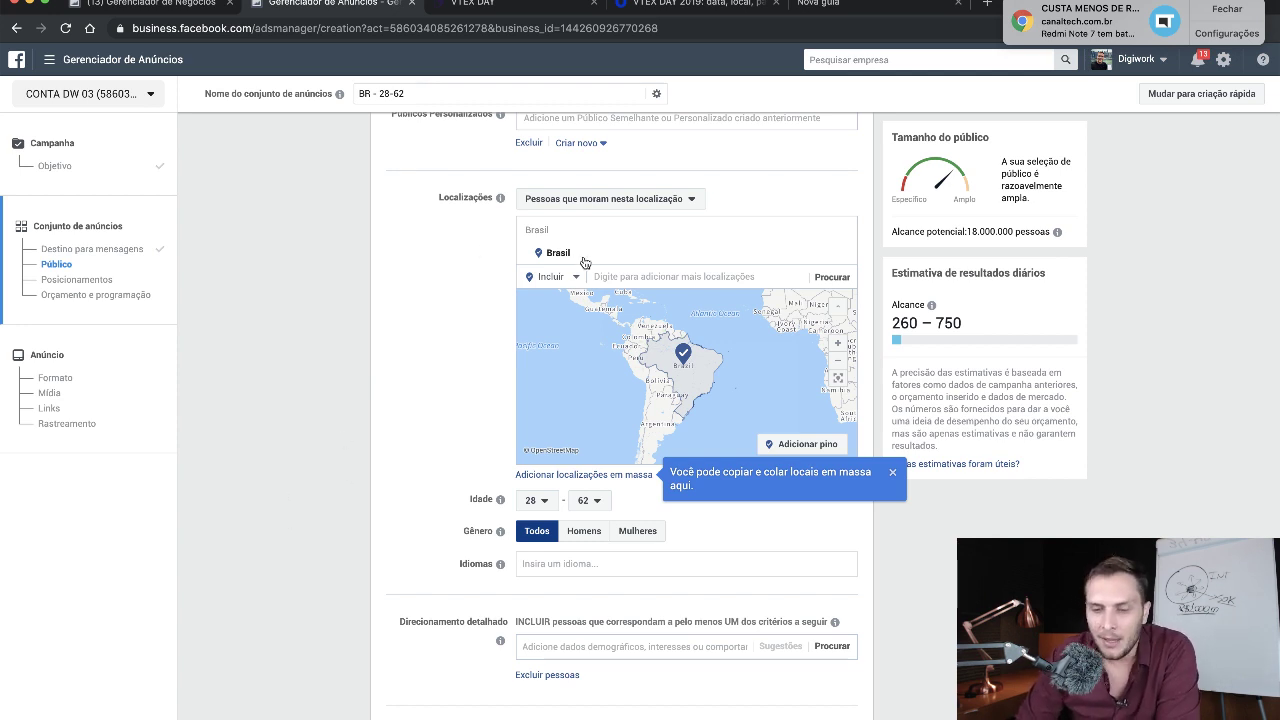
scroll(434, 412, "down", 3)
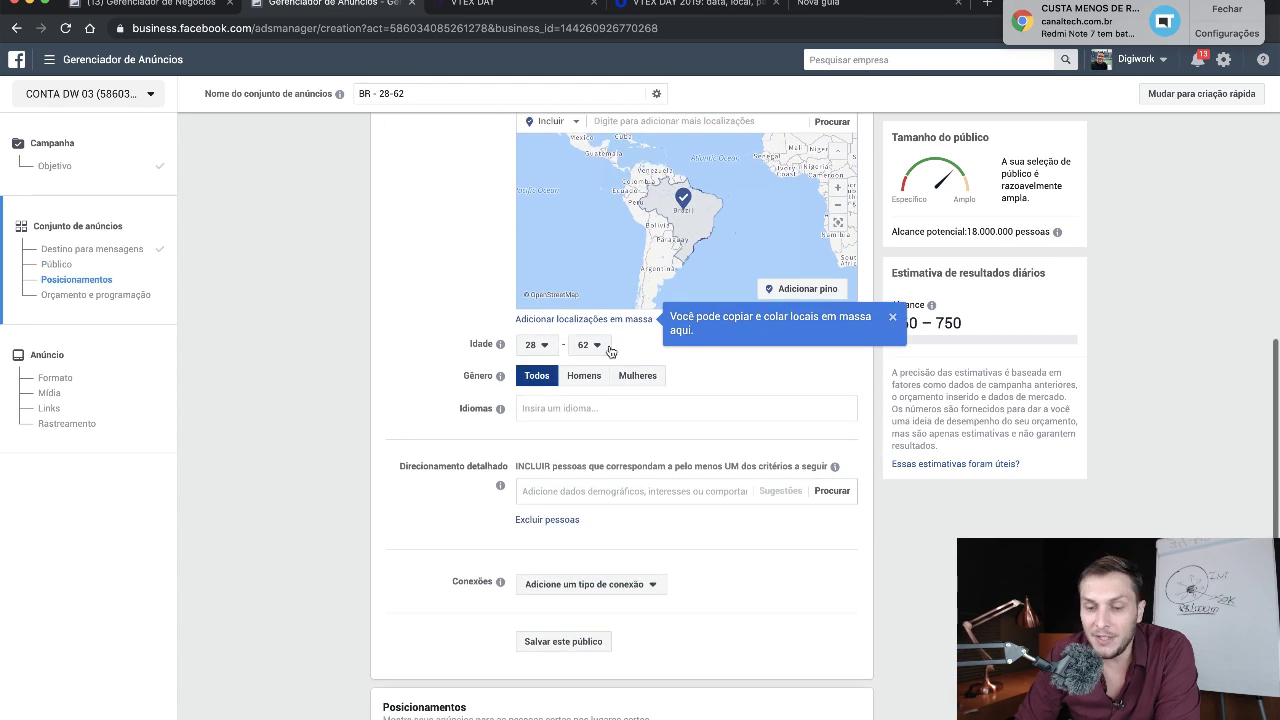
scroll(421, 451, "down", 2)
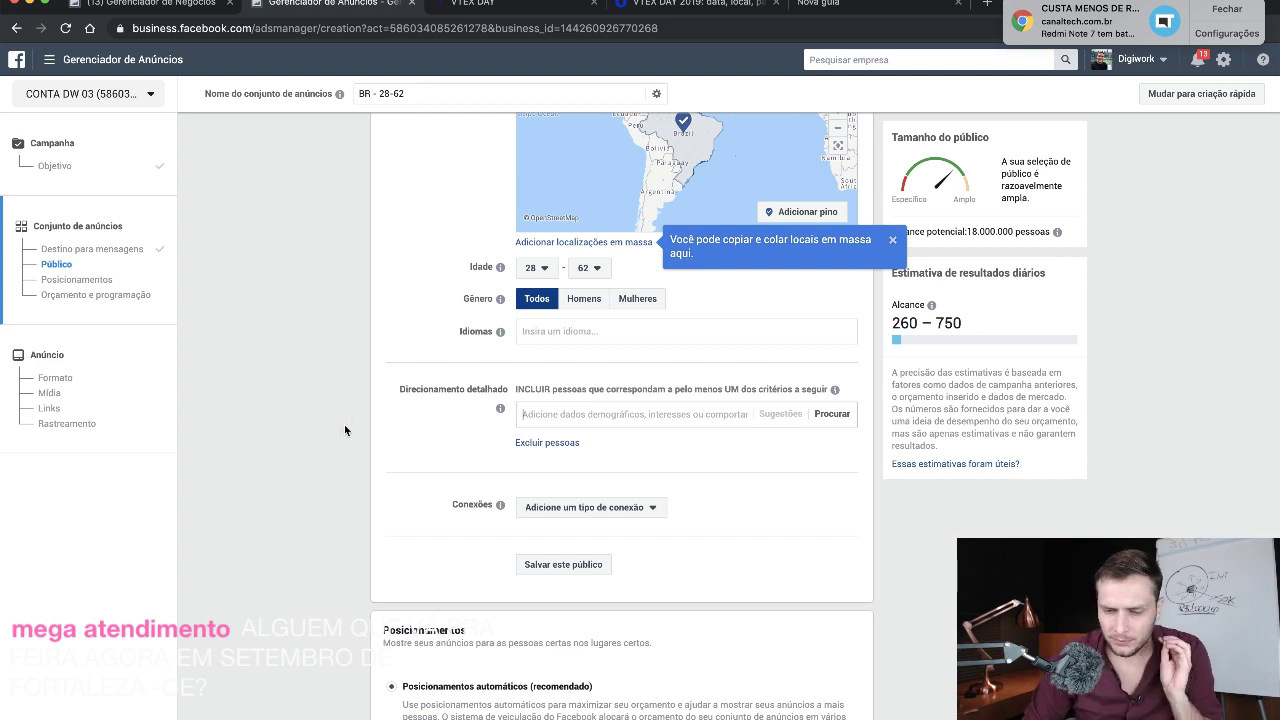
- Add the Marketing digital interest to the audience's detailed targeting and dismiss the tip about pasting locations in bulk
scroll(344, 430, "down", 2)
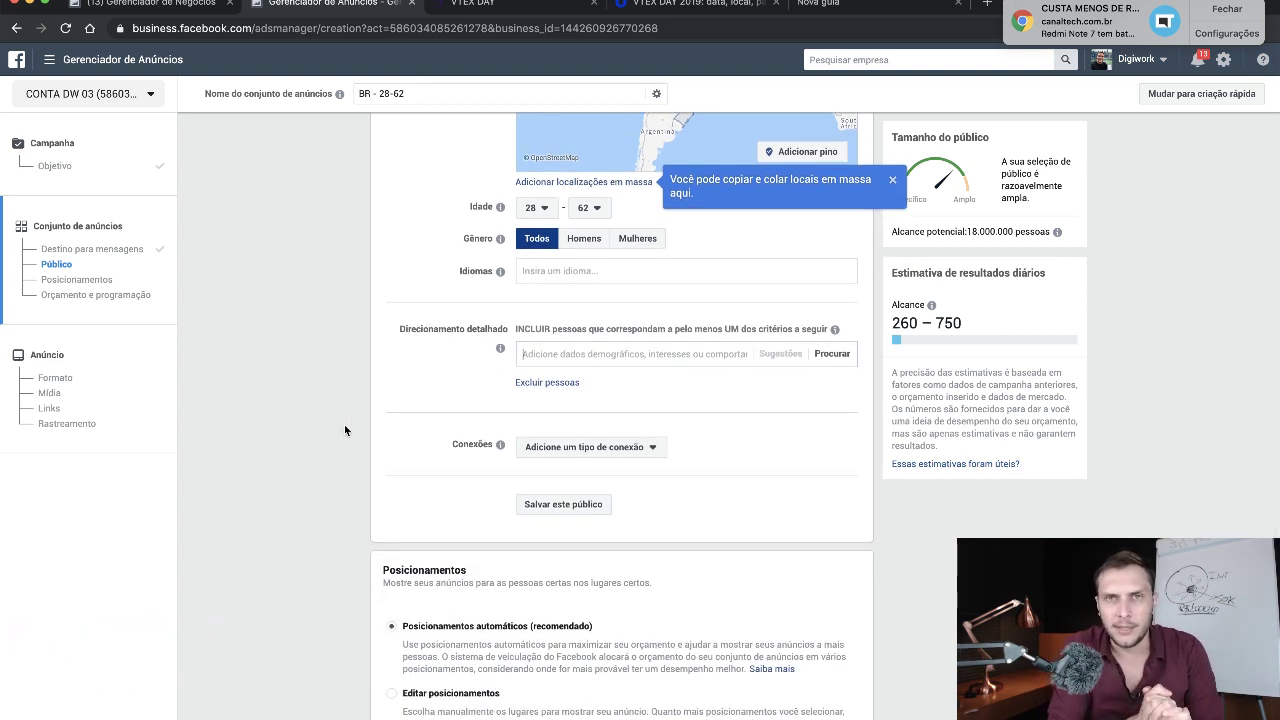
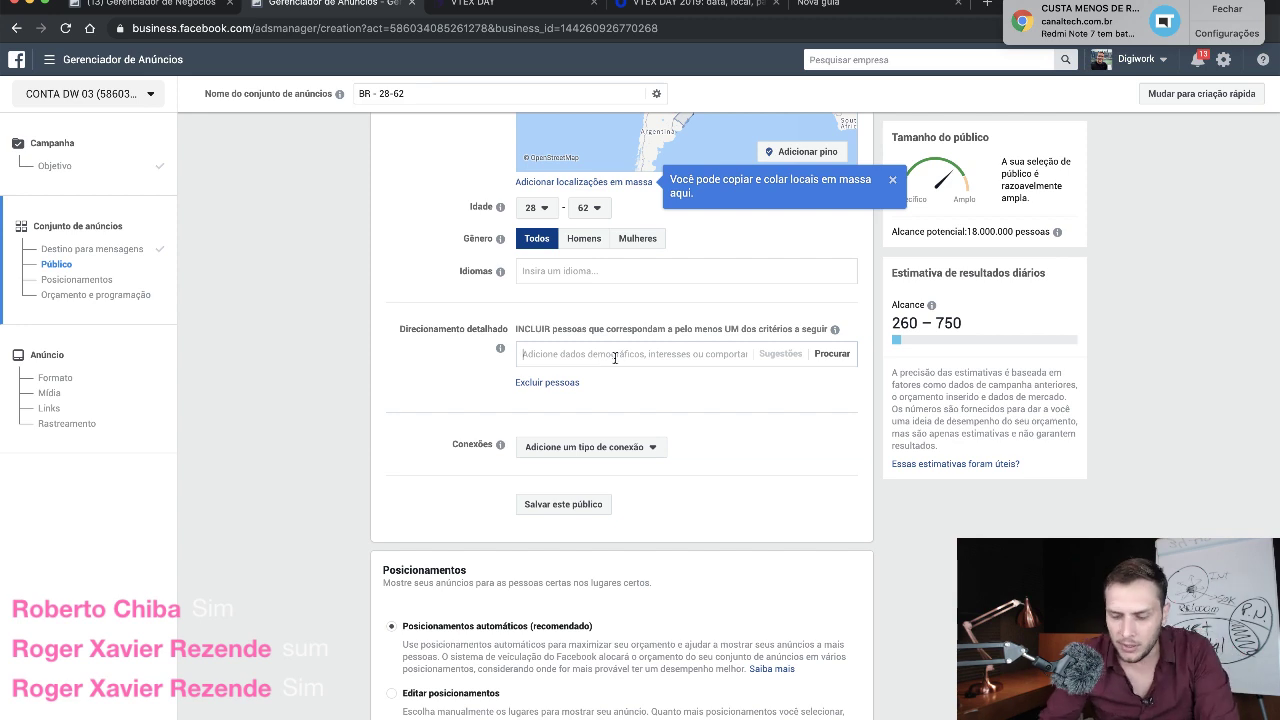
type("marktri")
key("BackSpace")
type("etr")
type("keting")
type(" digita")
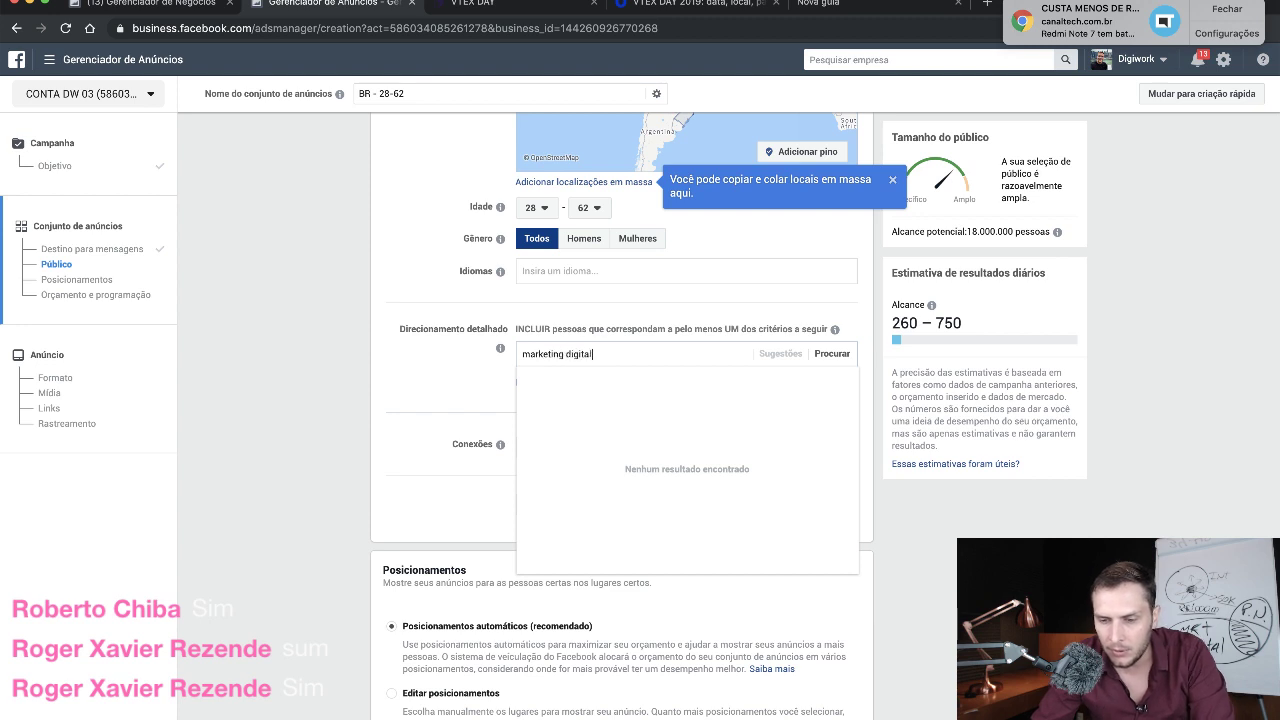
type("l")
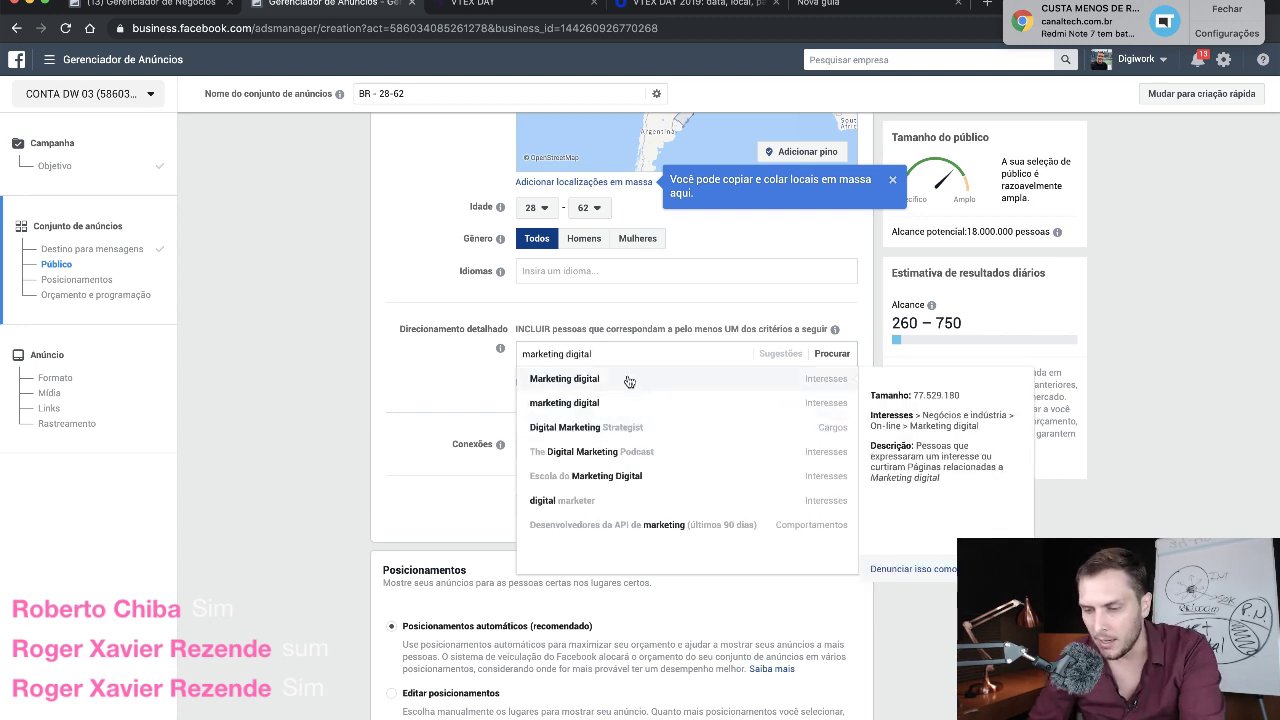
left_click(626, 377)
left_click_drag(965, 231, 986, 232)
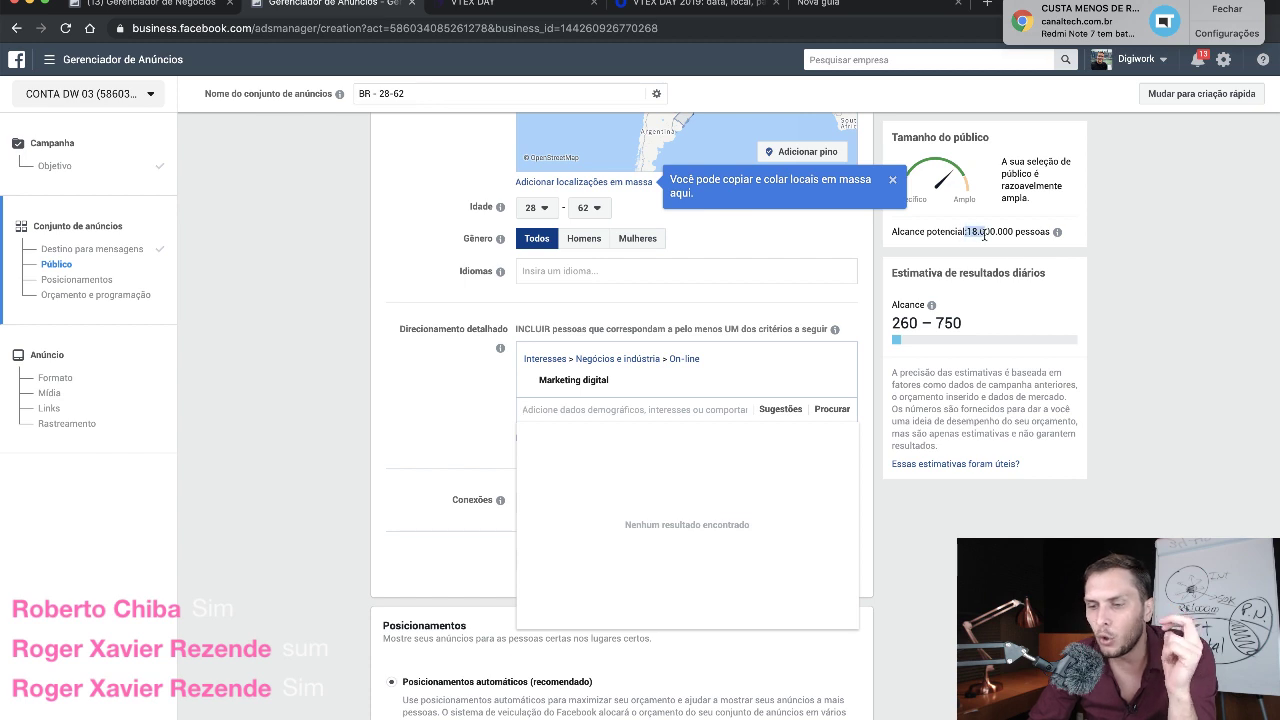
left_click(986, 232)
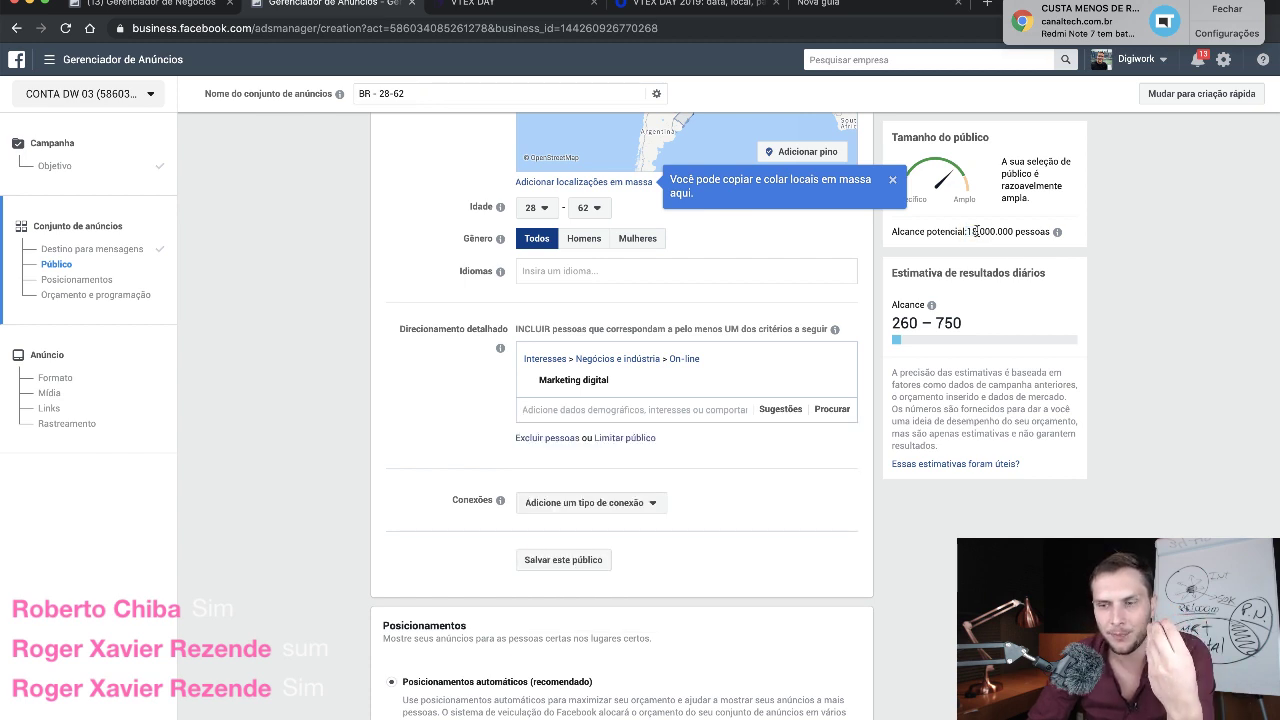
left_click(894, 181)
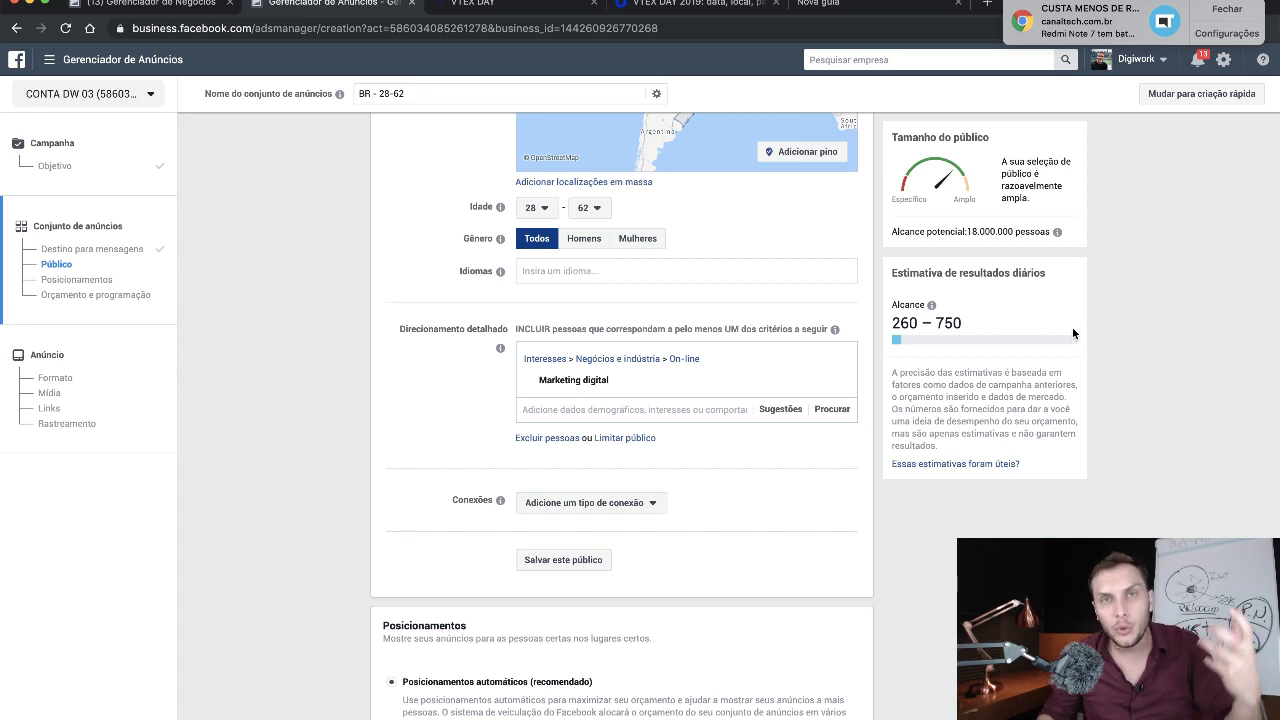
- Narrow the audience with a second required criterion, the behaviour Proprietários de pequenas empresas
left_click(614, 439)
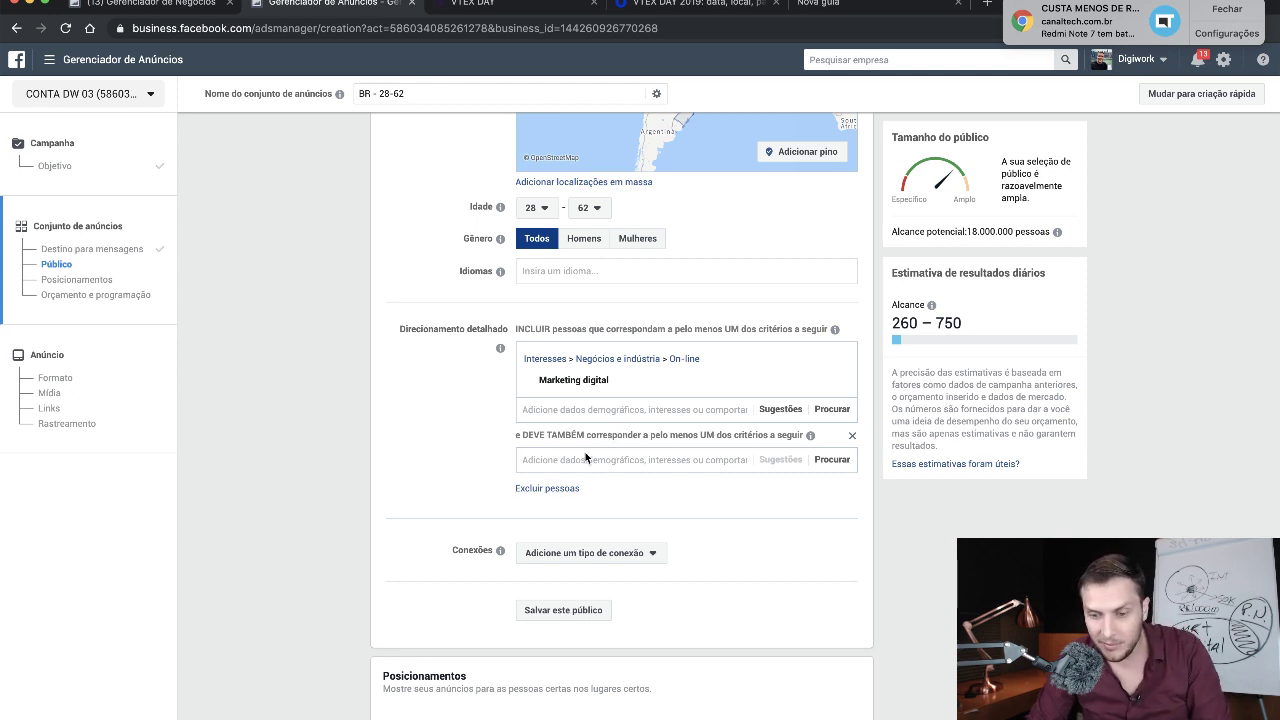
type("Ori")
key("BackSpace")
type("Propir")
key("BackSpace")
key("BackSpace")
type("rietários de")
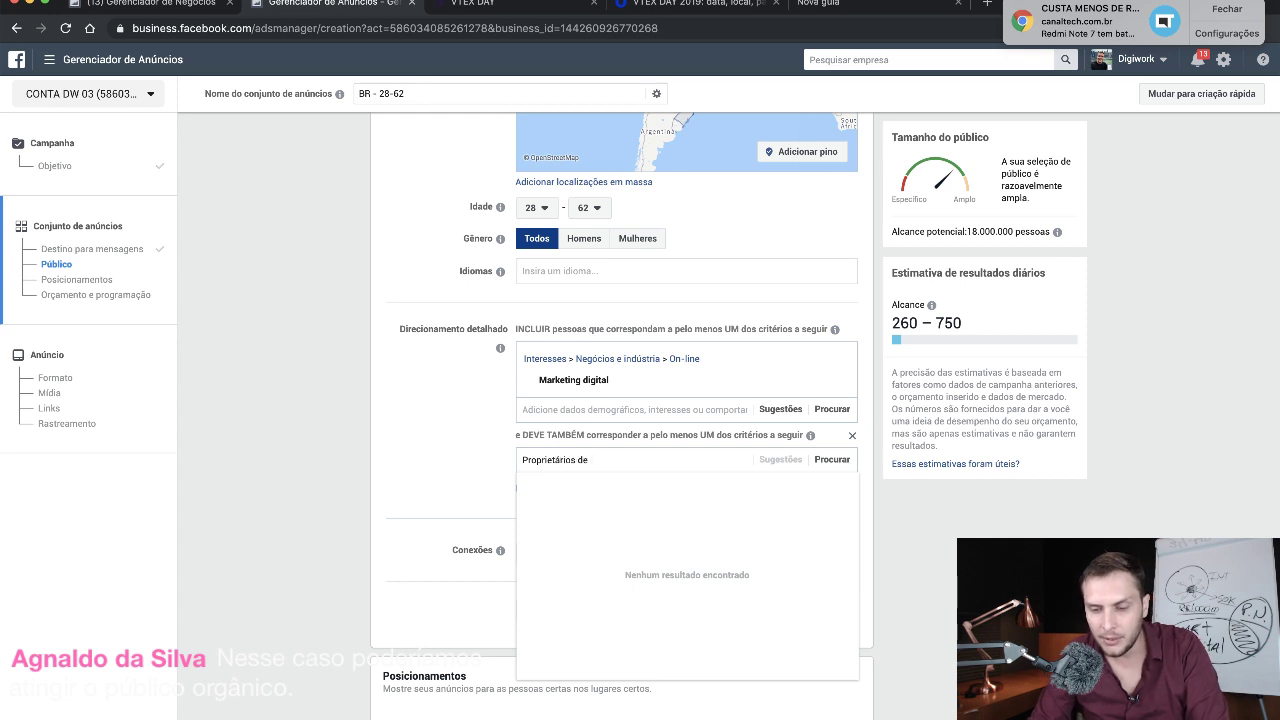
left_click(591, 487)
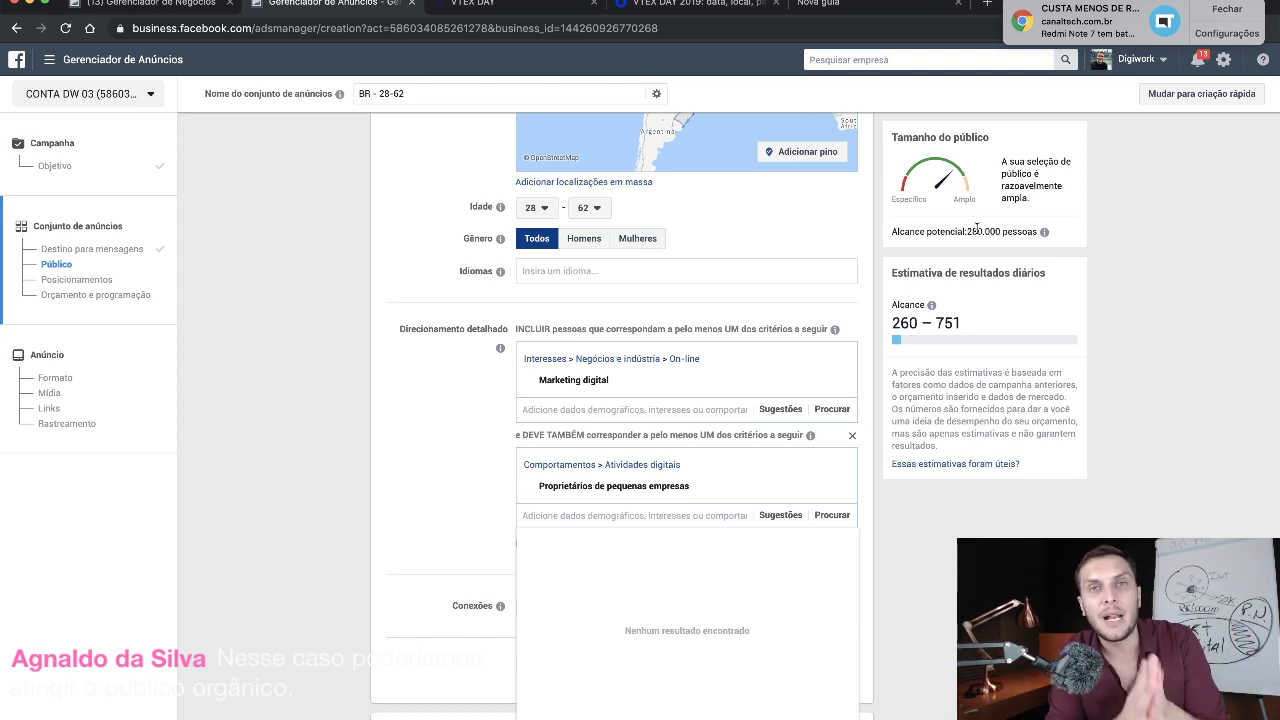
left_click(450, 433)
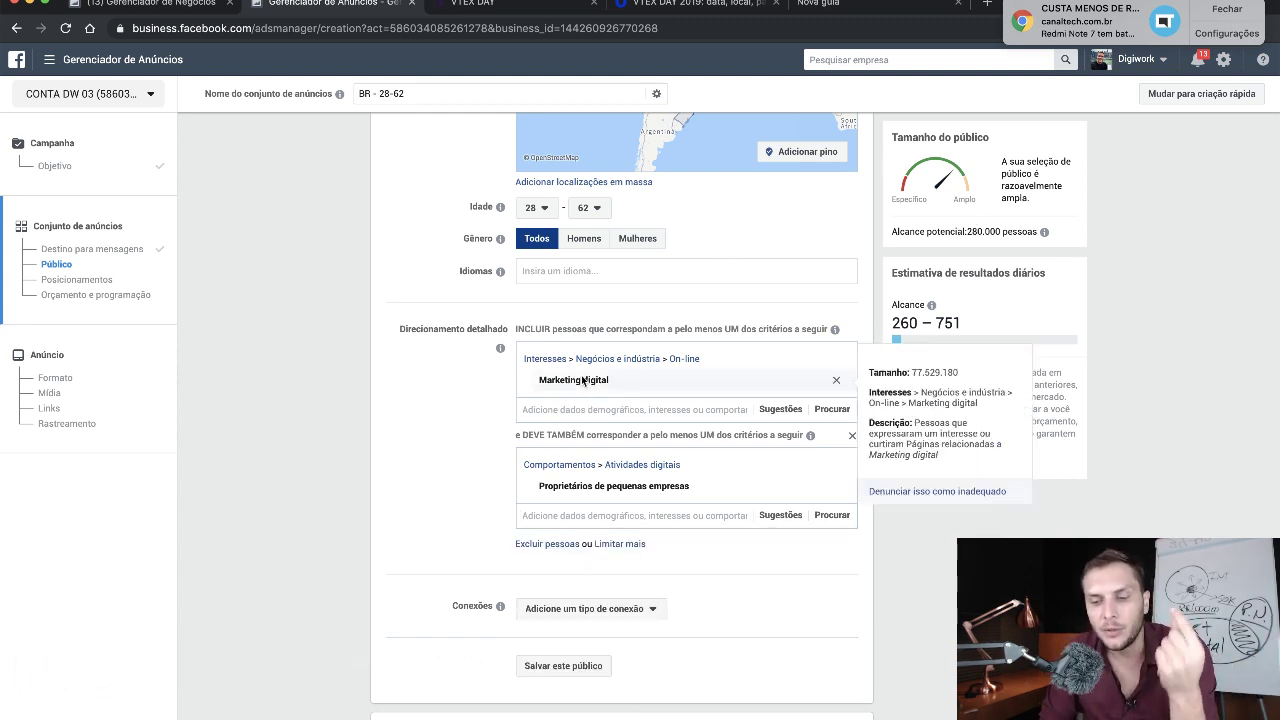
- Add the Mídia social interest to the same inclusion group as Marketing digital
mouse_move(563, 498)
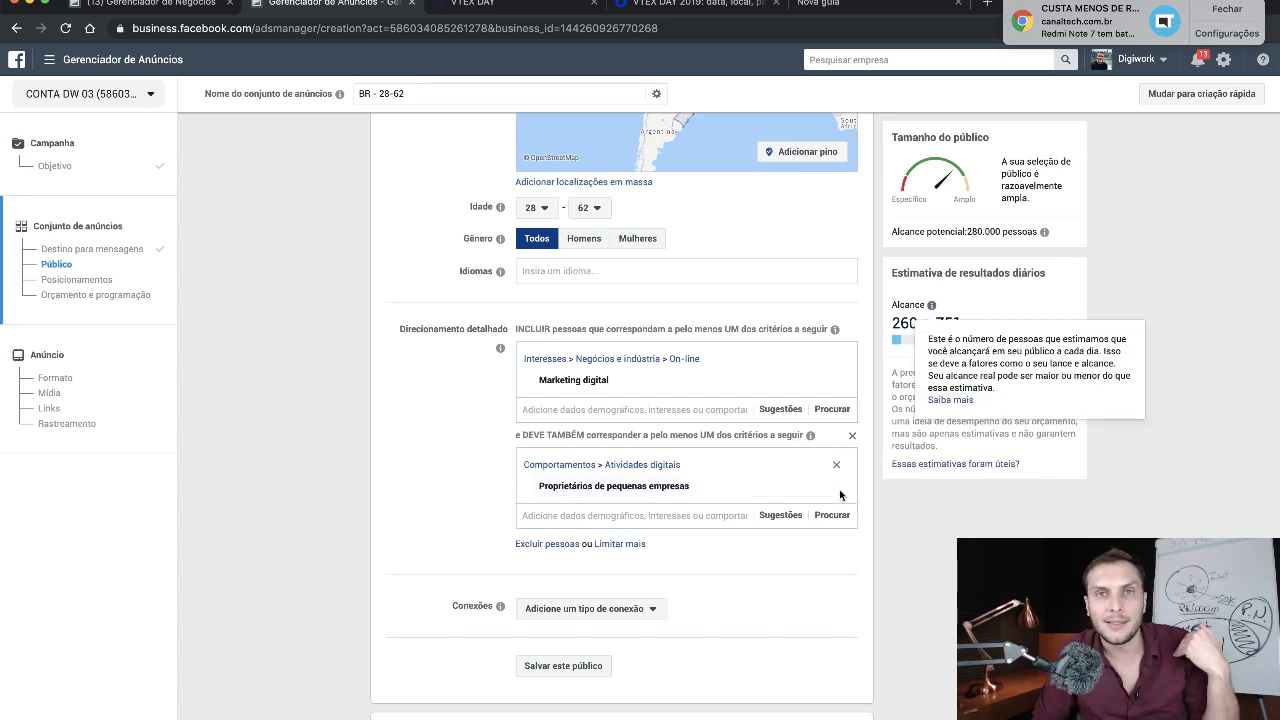
mouse_move(840, 494)
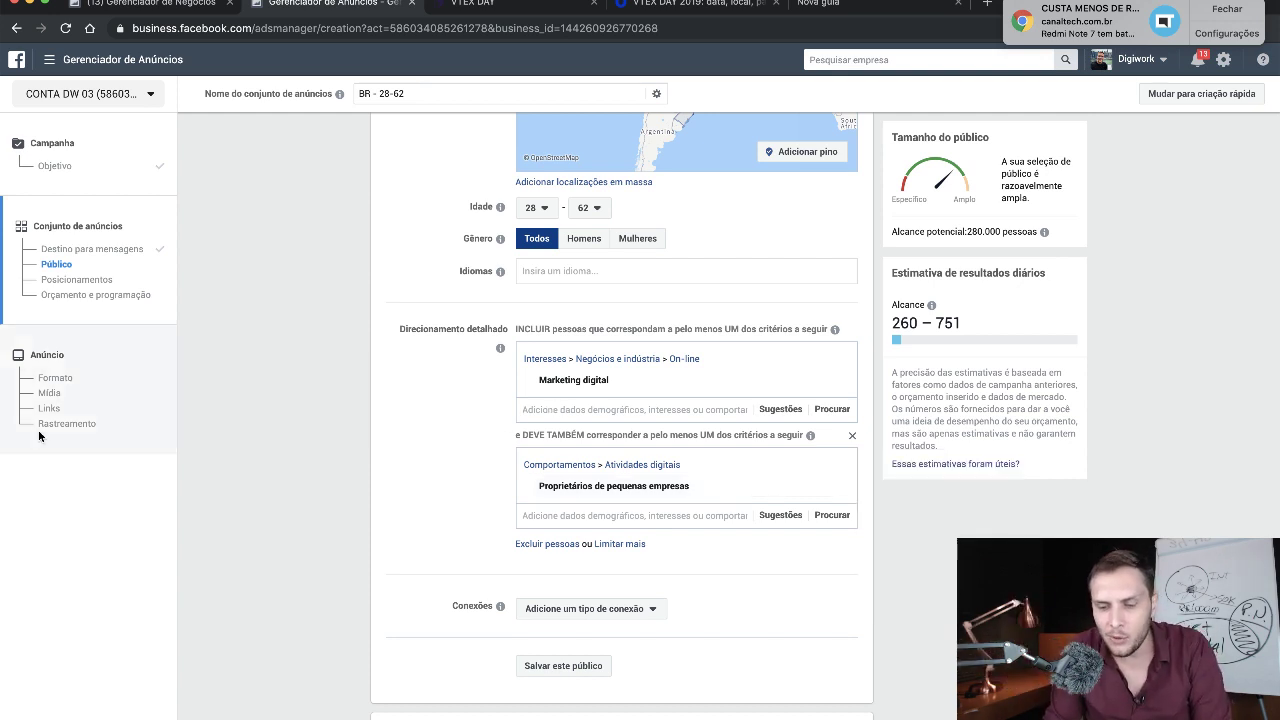
type("Mid")
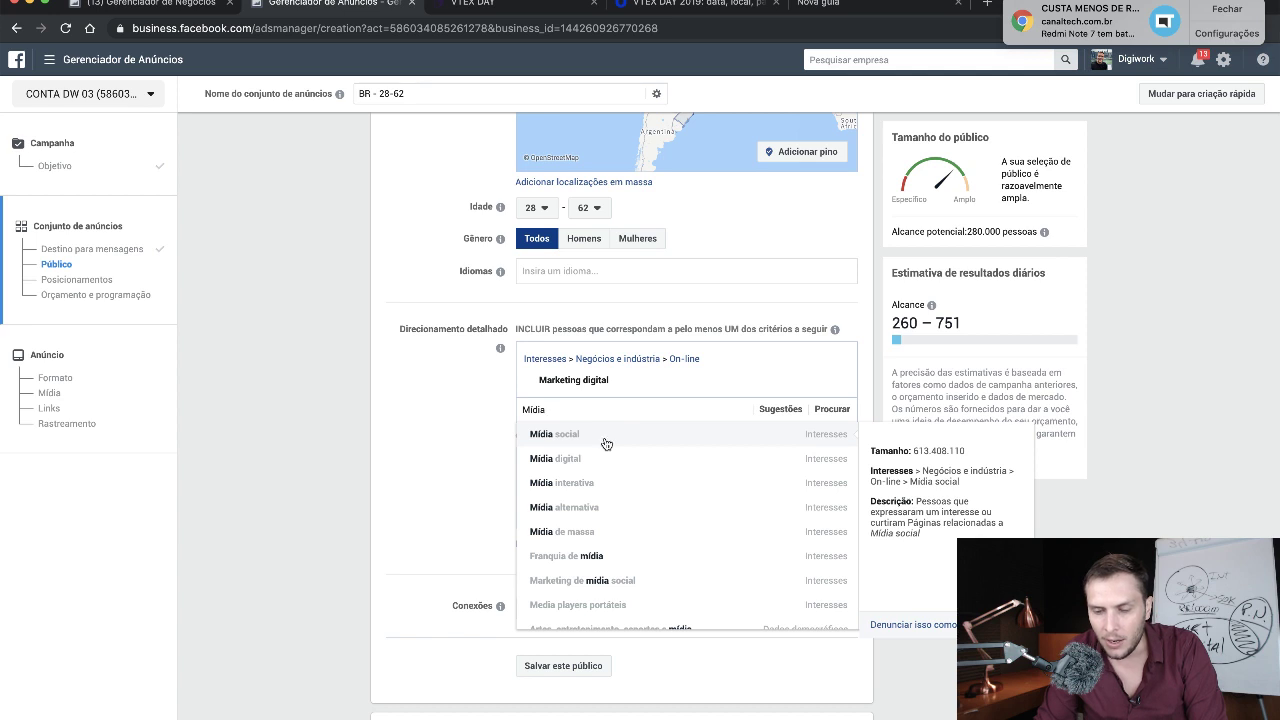
left_click(569, 433)
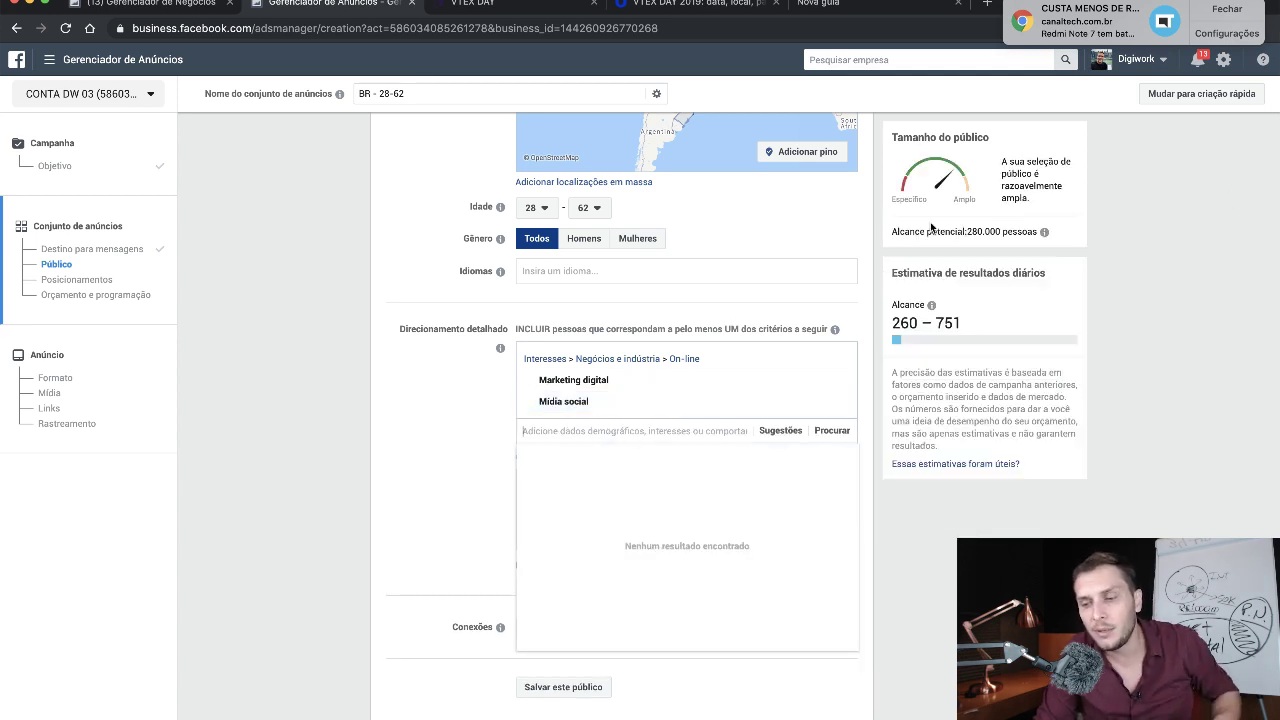
left_click(985, 227)
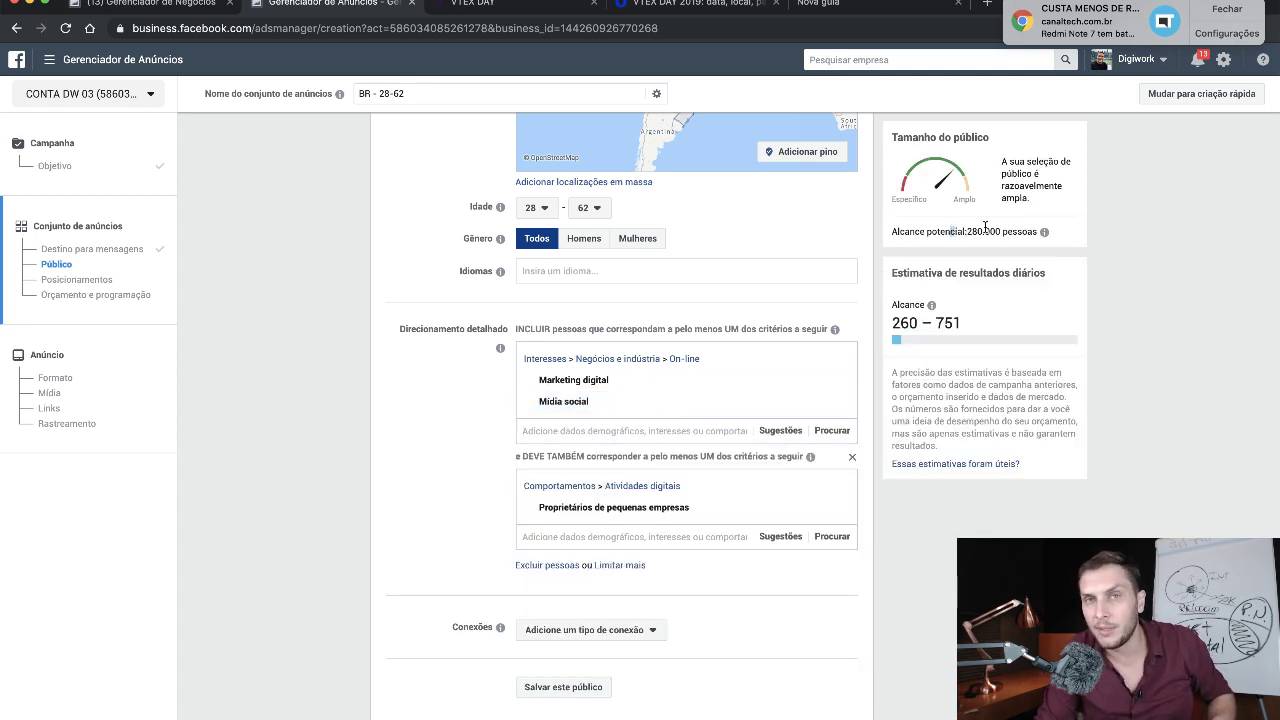
- Try the Internet Marketer job title in the first targeting group and remove it again
left_click(590, 430)
type("internet")
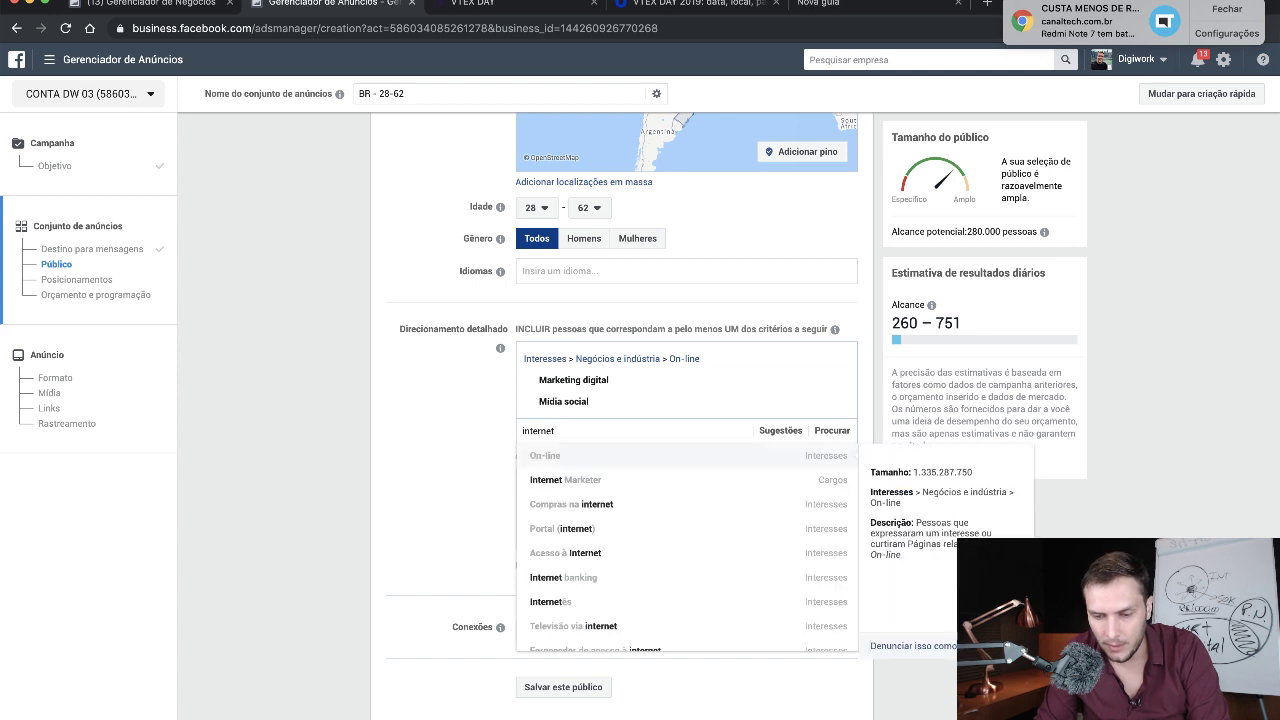
left_click(589, 480)
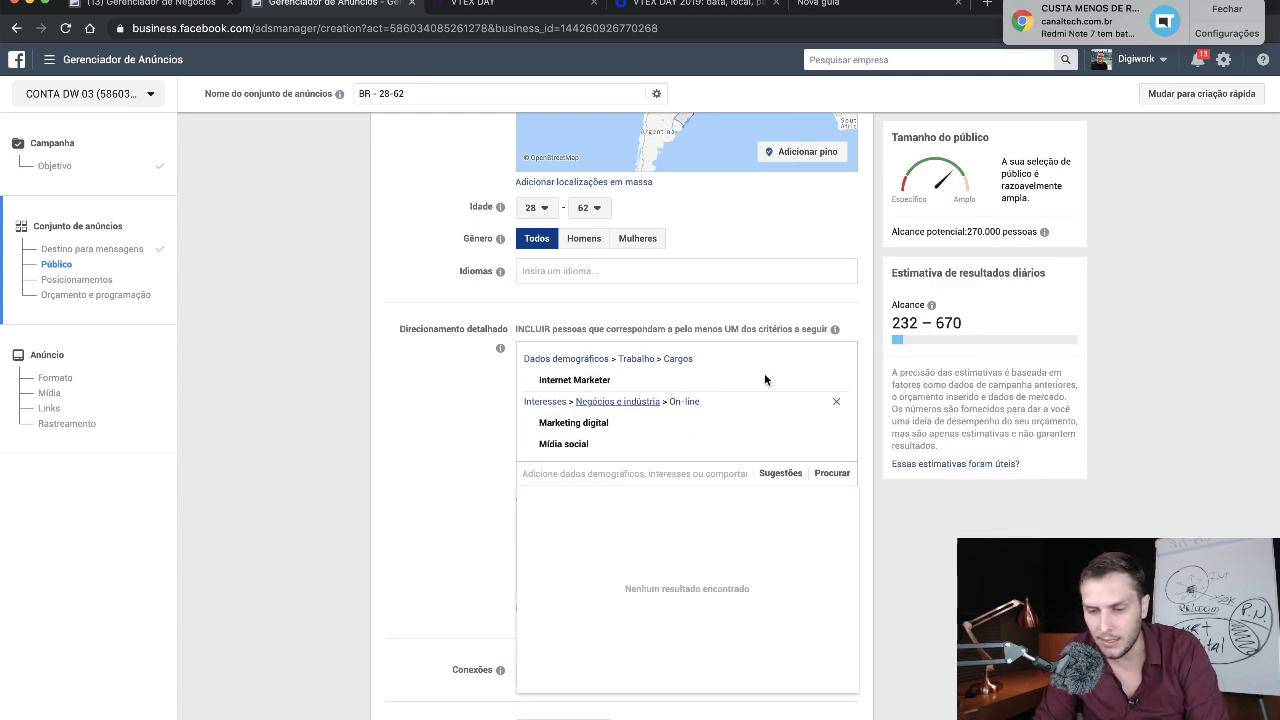
left_click(838, 384)
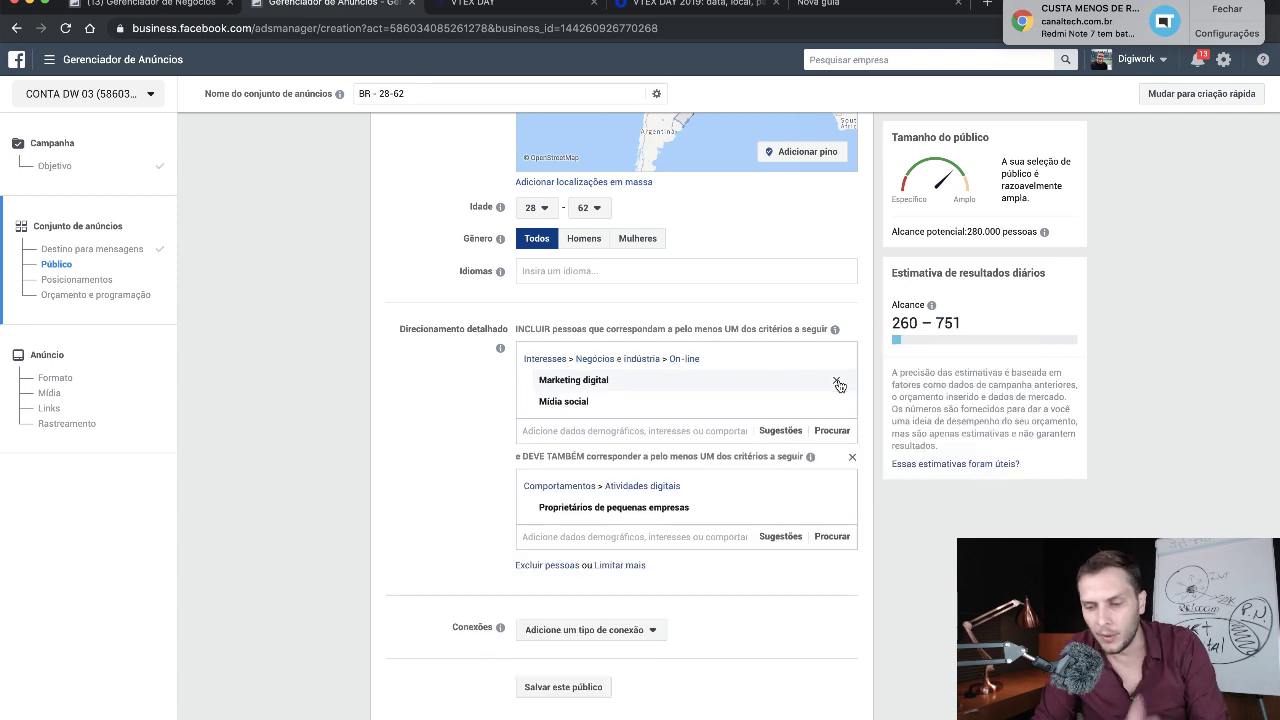
- Try the Marketing interest in the first targeting group, and remove both it and Mídia social
left_click(626, 434)
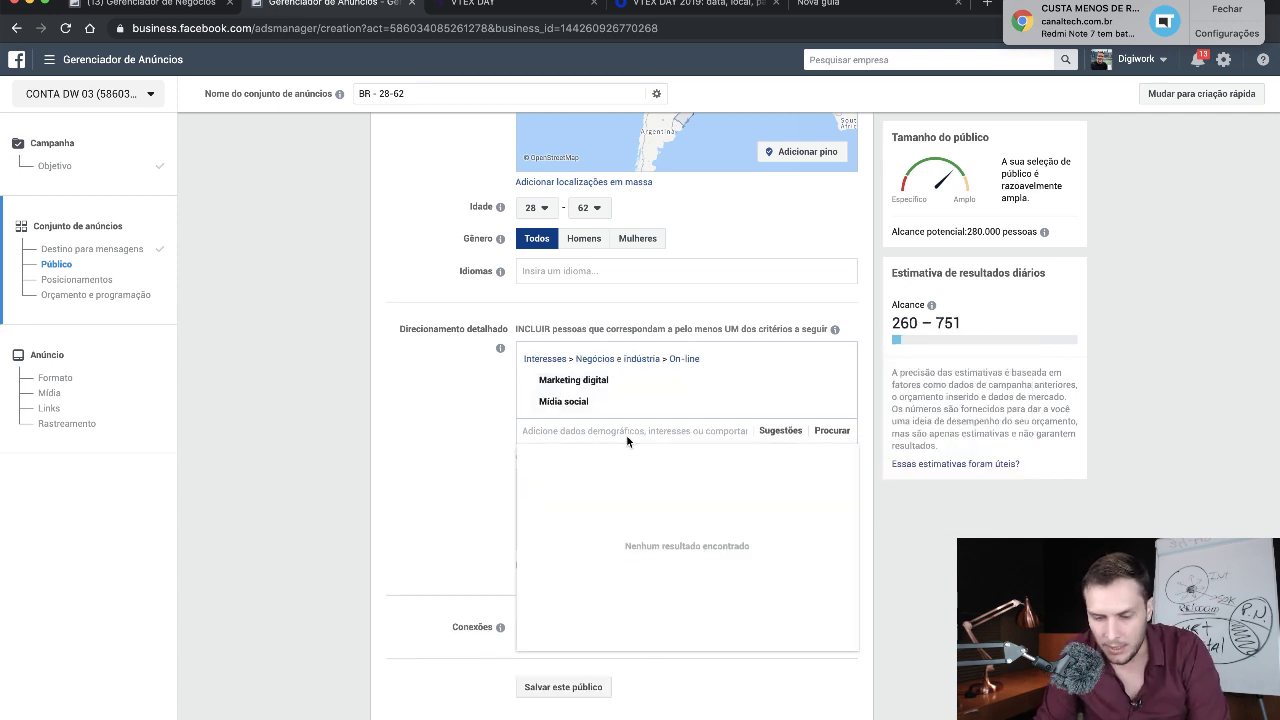
type("marketing")
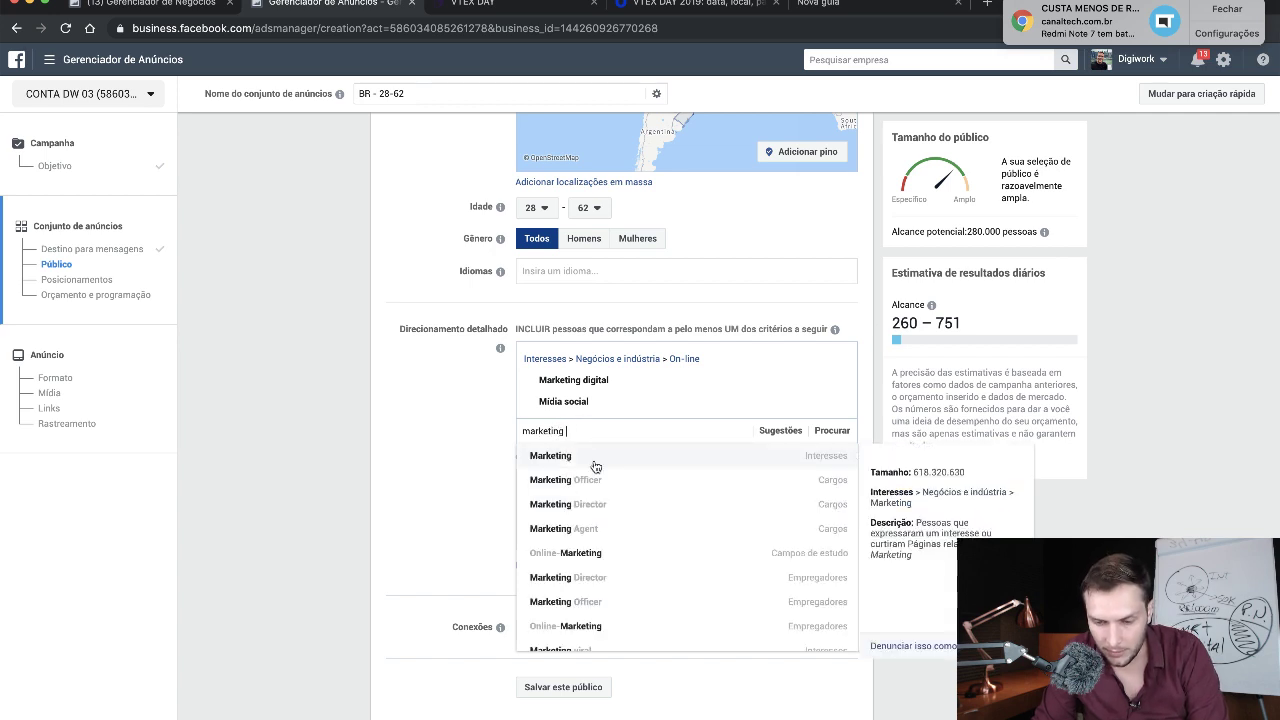
left_click(594, 459)
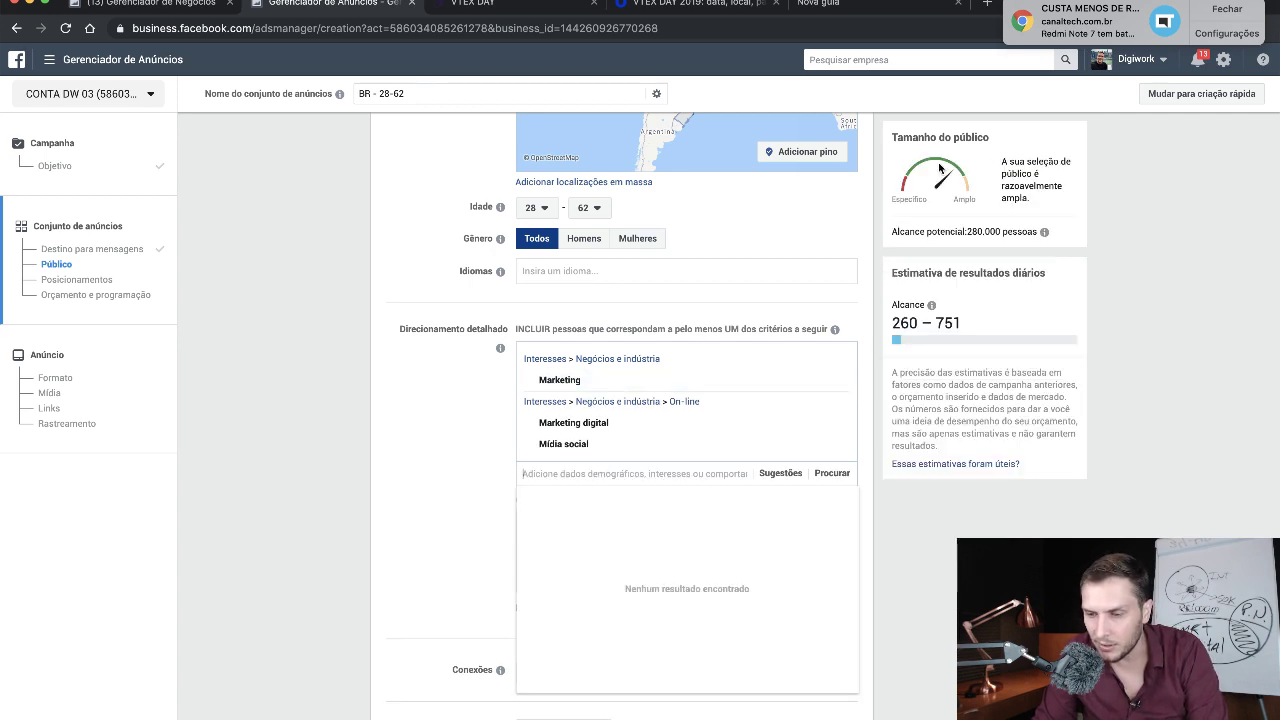
left_click(836, 380)
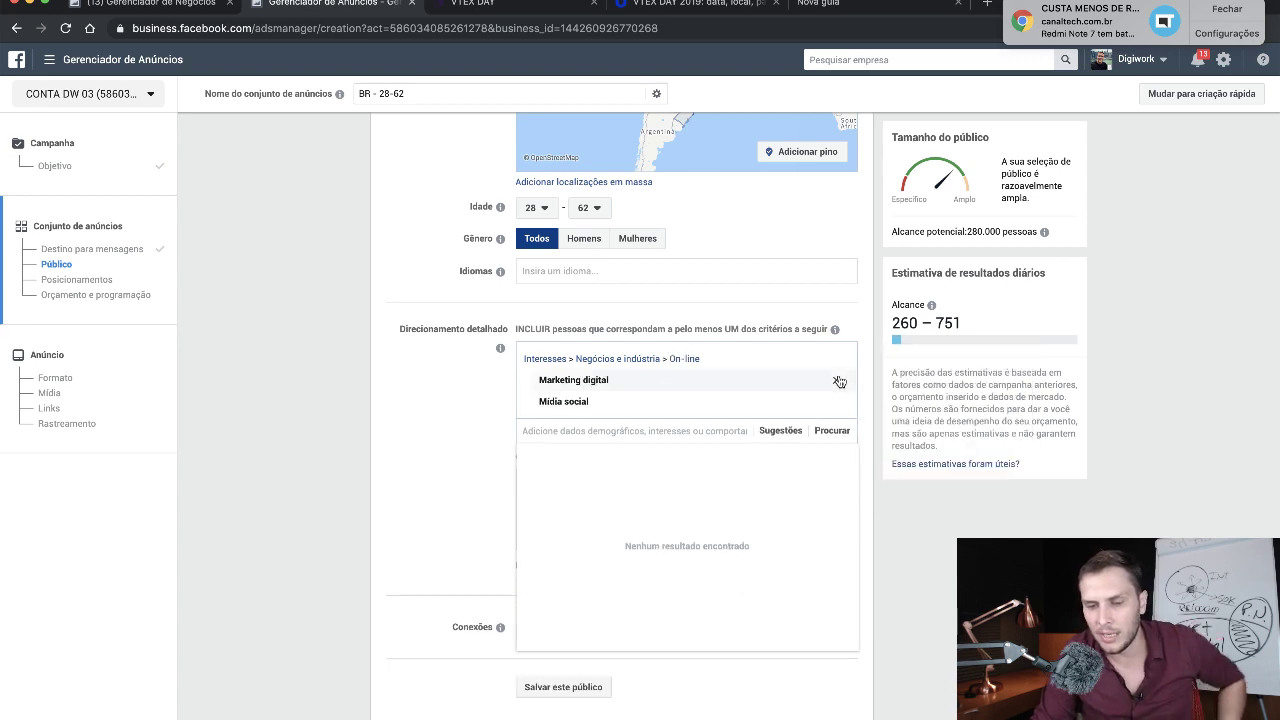
left_click(350, 514)
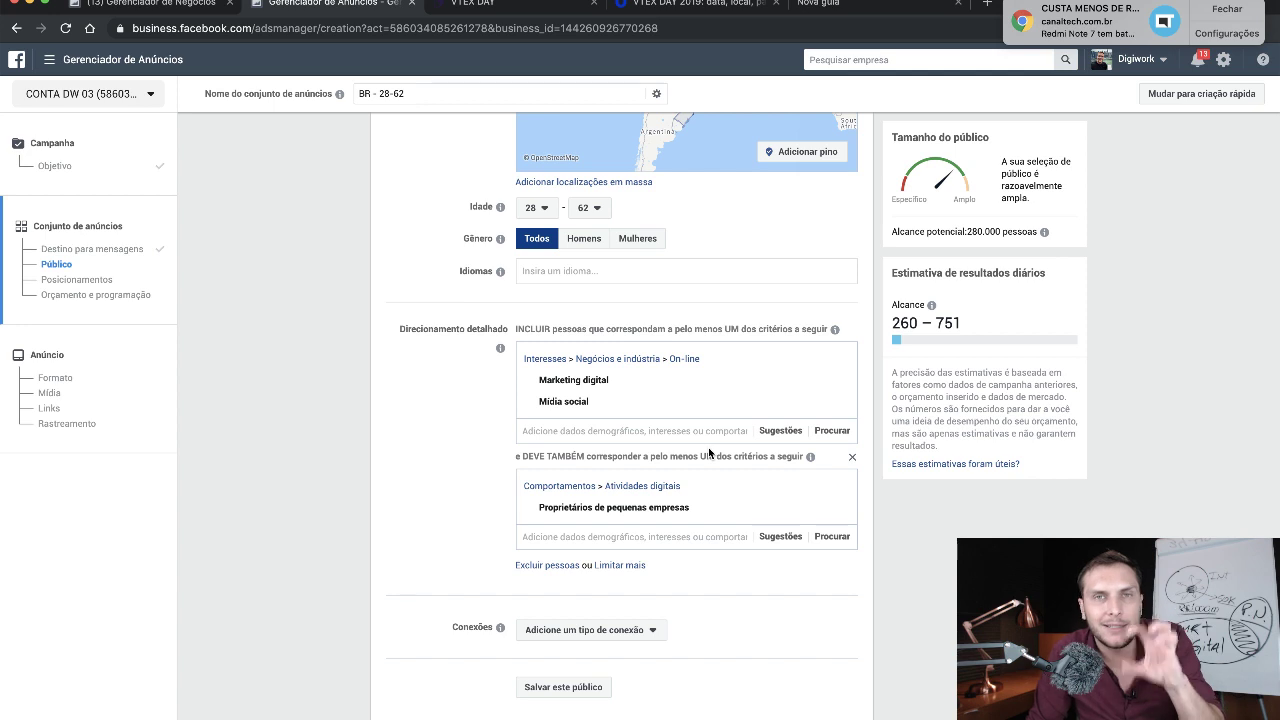
mouse_move(749, 398)
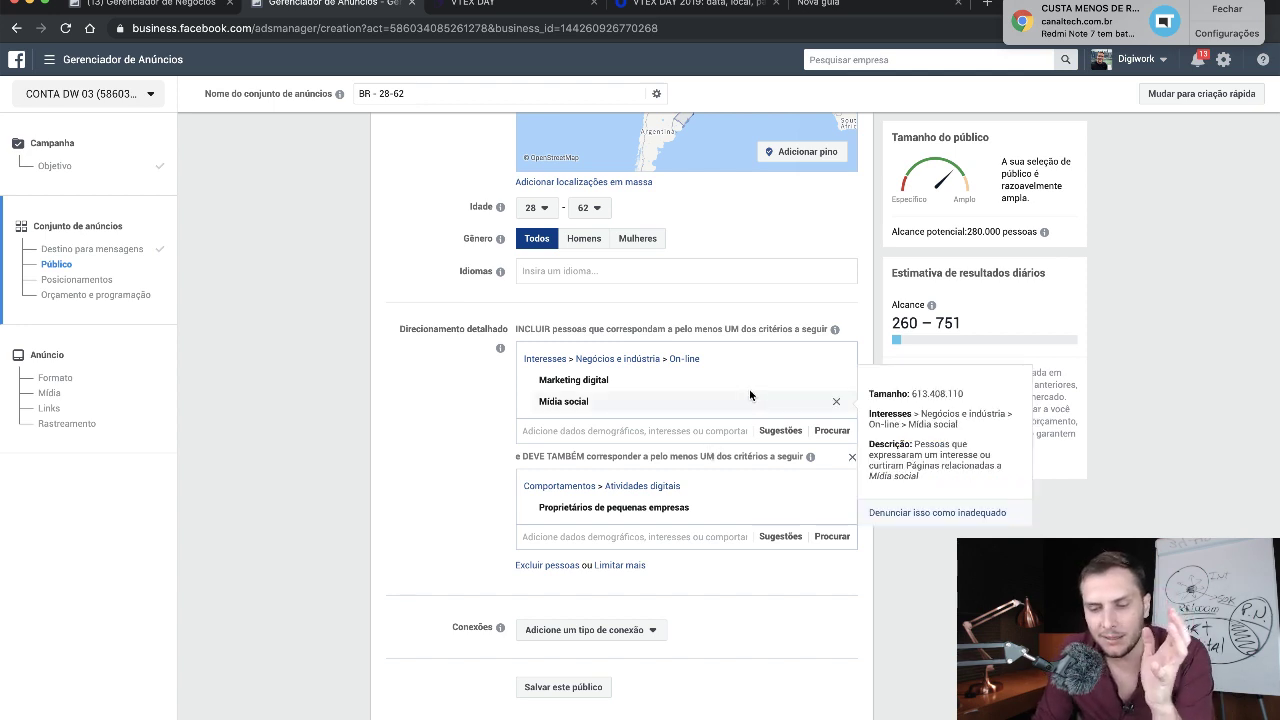
left_click(837, 403)
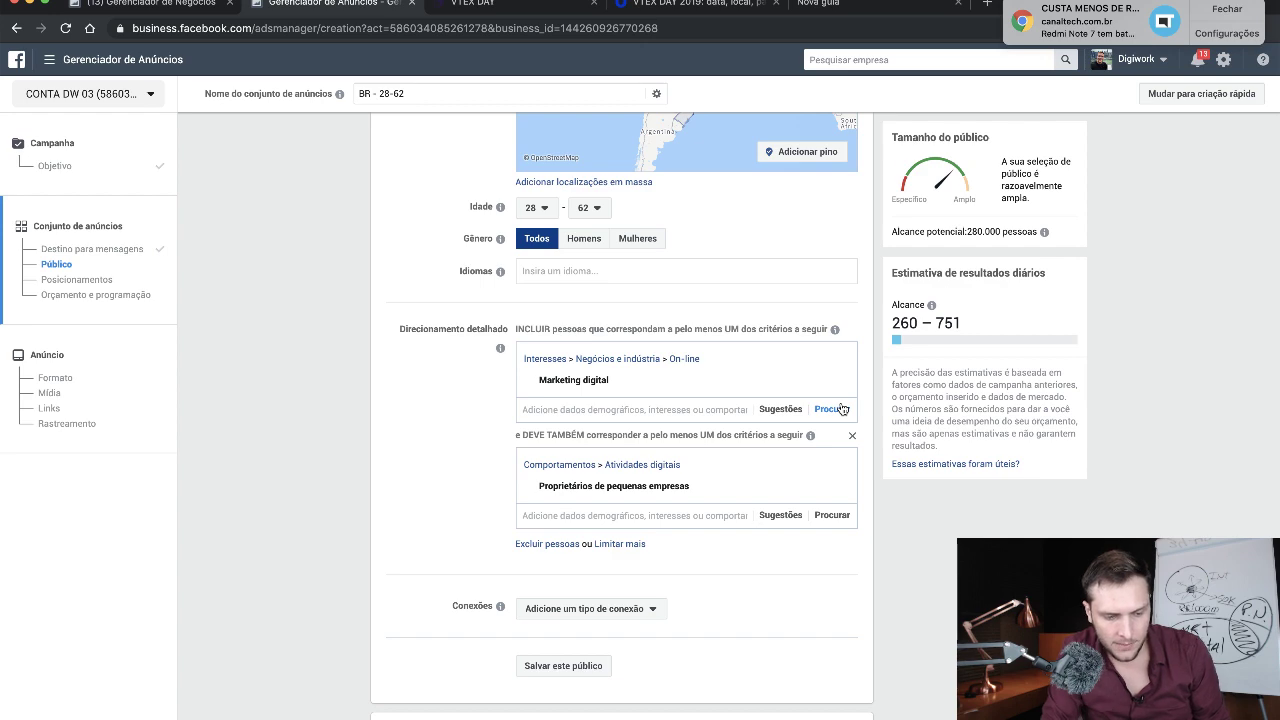
- Review the audience settings and switch the ad set's placements to Editar posicionamentos
scroll(425, 502, "down", 3)
scroll(425, 505, "up", 2)
scroll(425, 504, "up", 6)
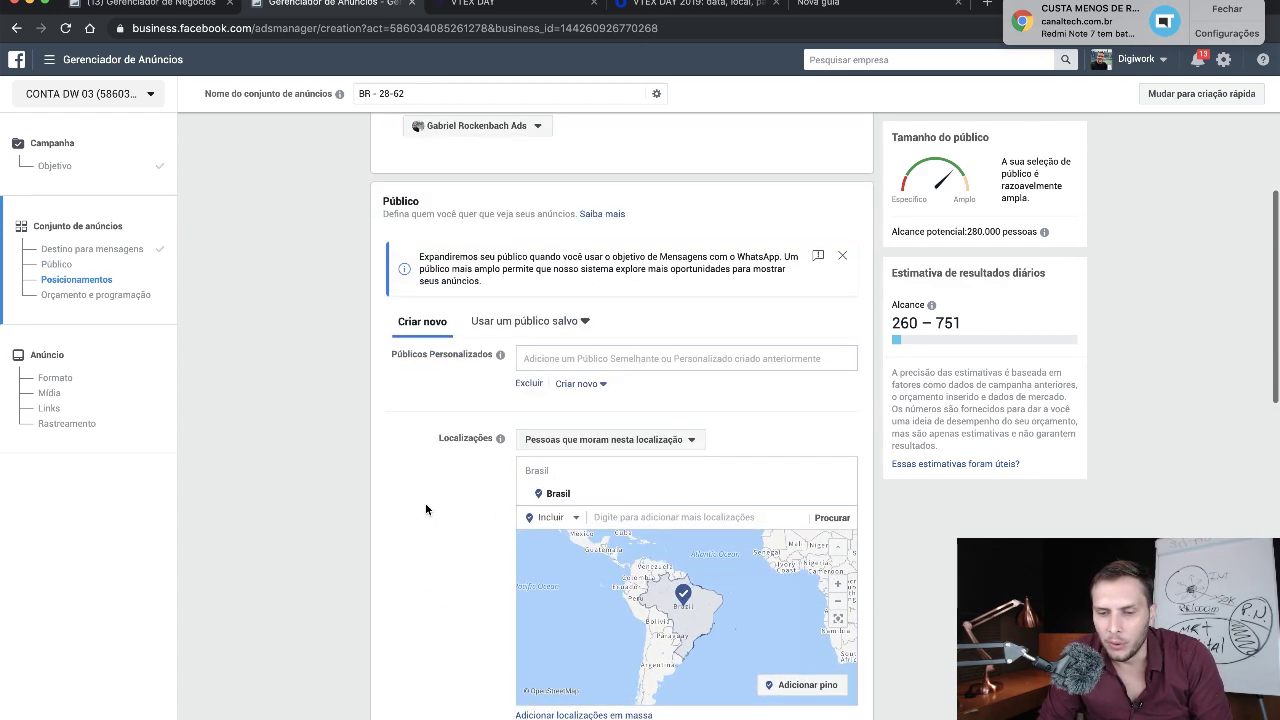
scroll(425, 504, "down", 4)
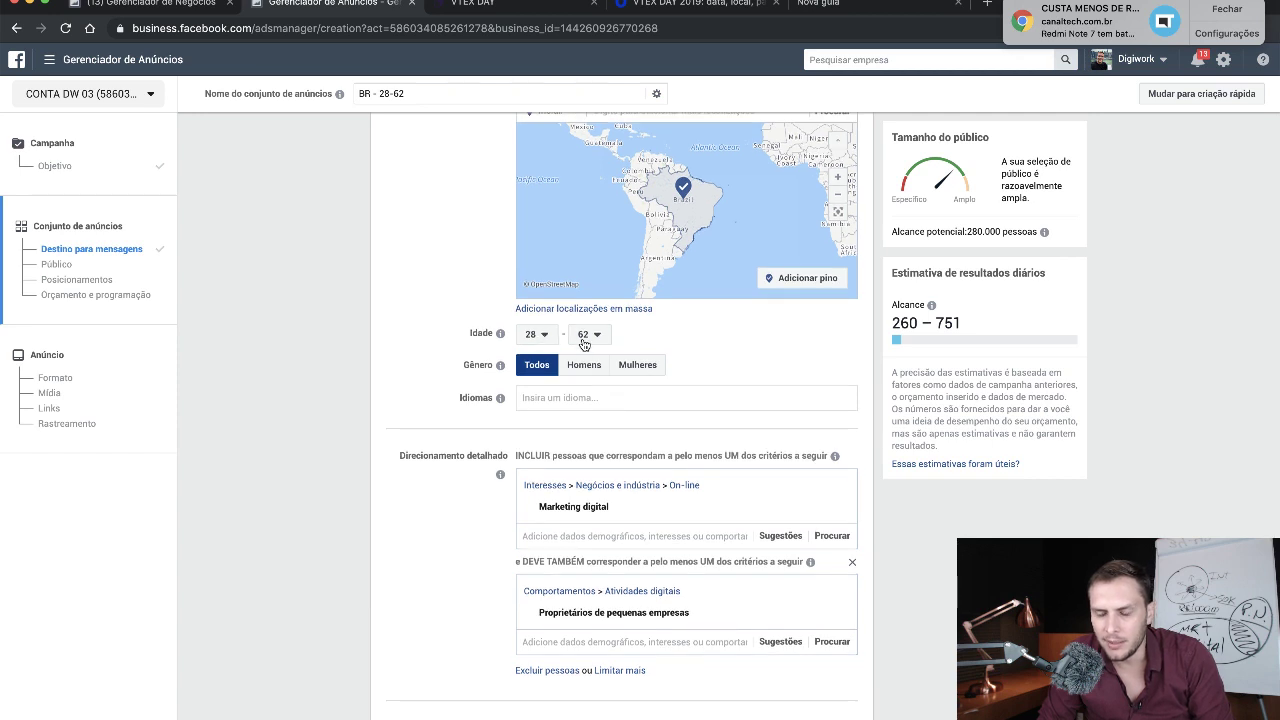
scroll(329, 560, "down", 3)
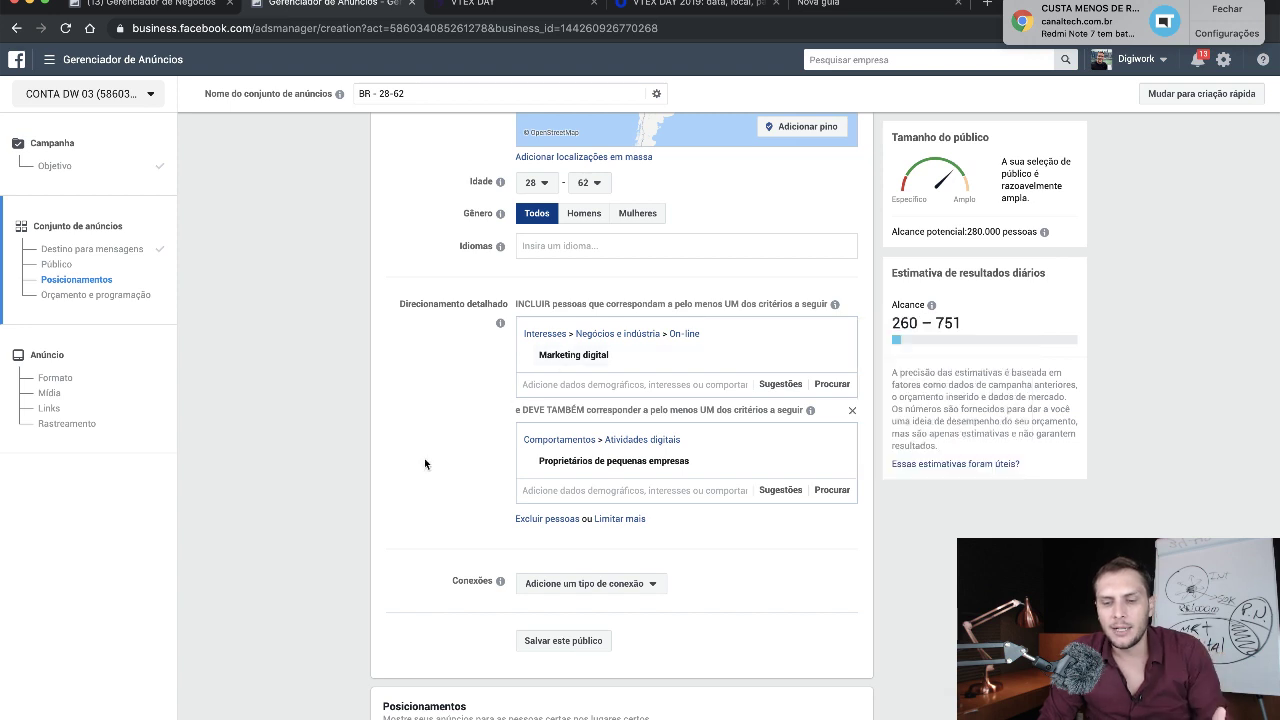
scroll(424, 460, "down", 3)
scroll(424, 460, "down", 4)
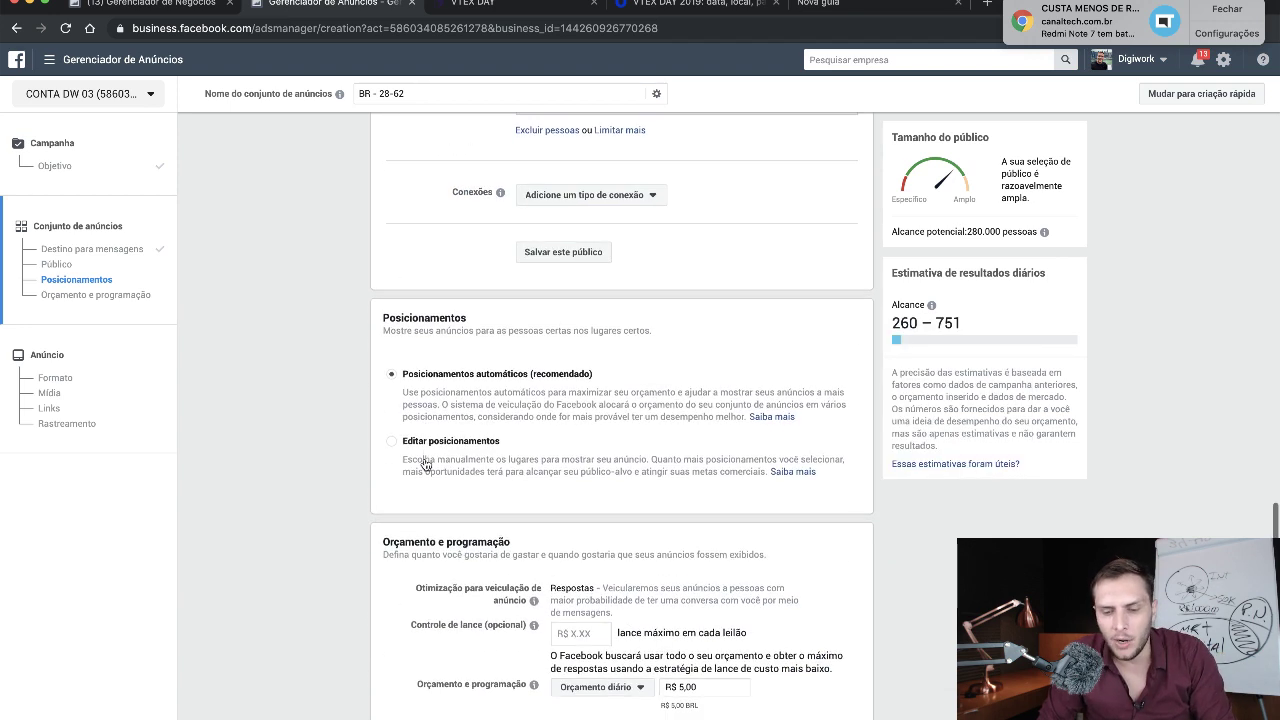
left_click(391, 442)
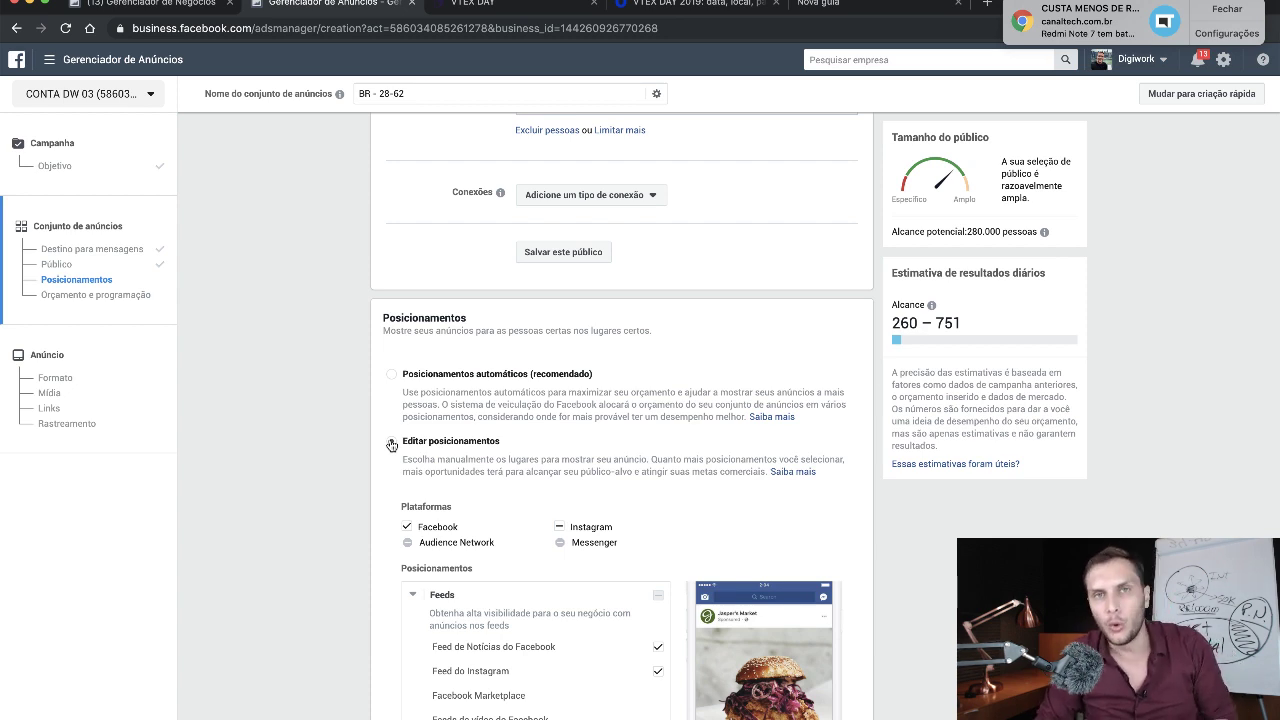
- Exclude Feed do Instagram from the placements, keeping Feed de Notícias do Facebook
scroll(308, 573, "down", 2)
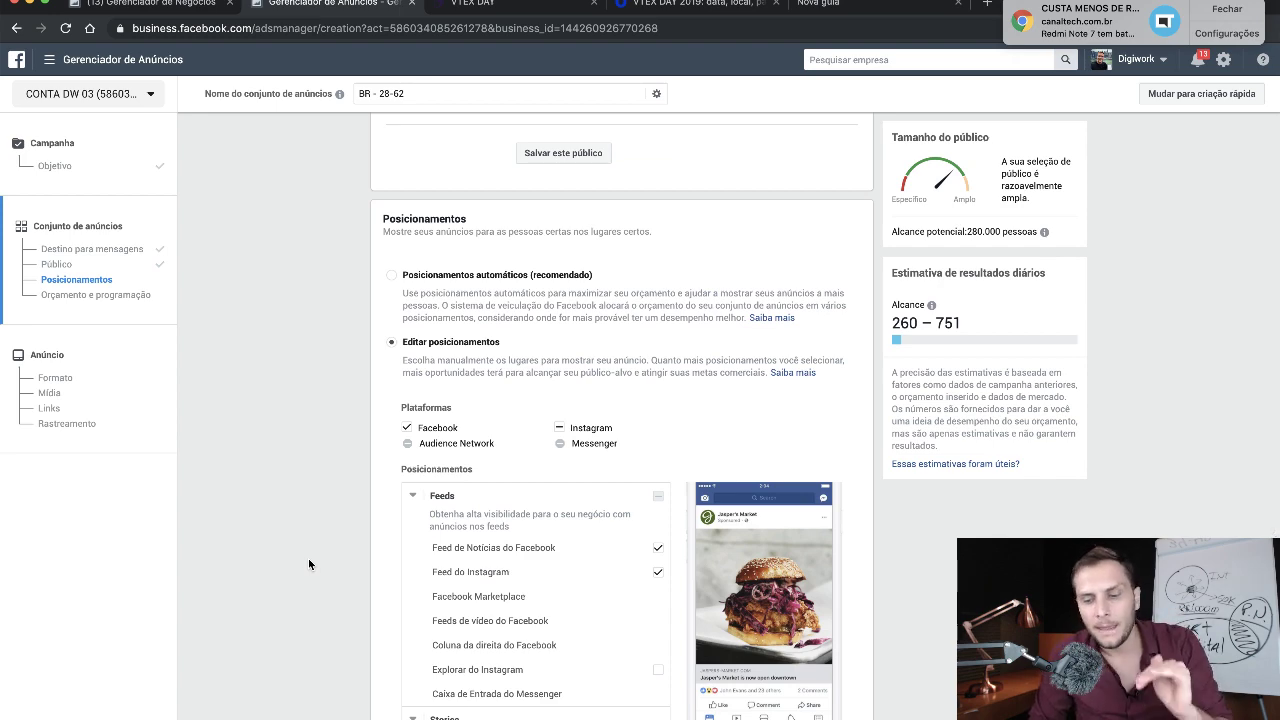
scroll(308, 558, "down", 3)
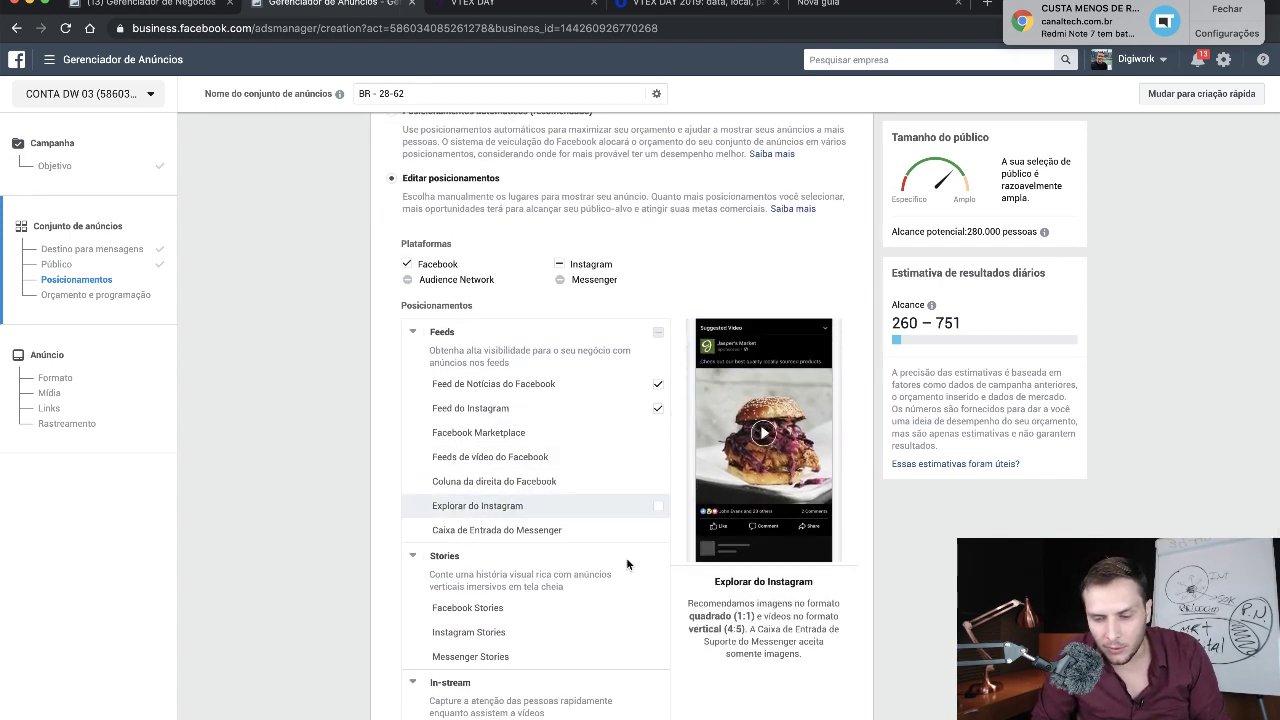
scroll(626, 557, "down", 2)
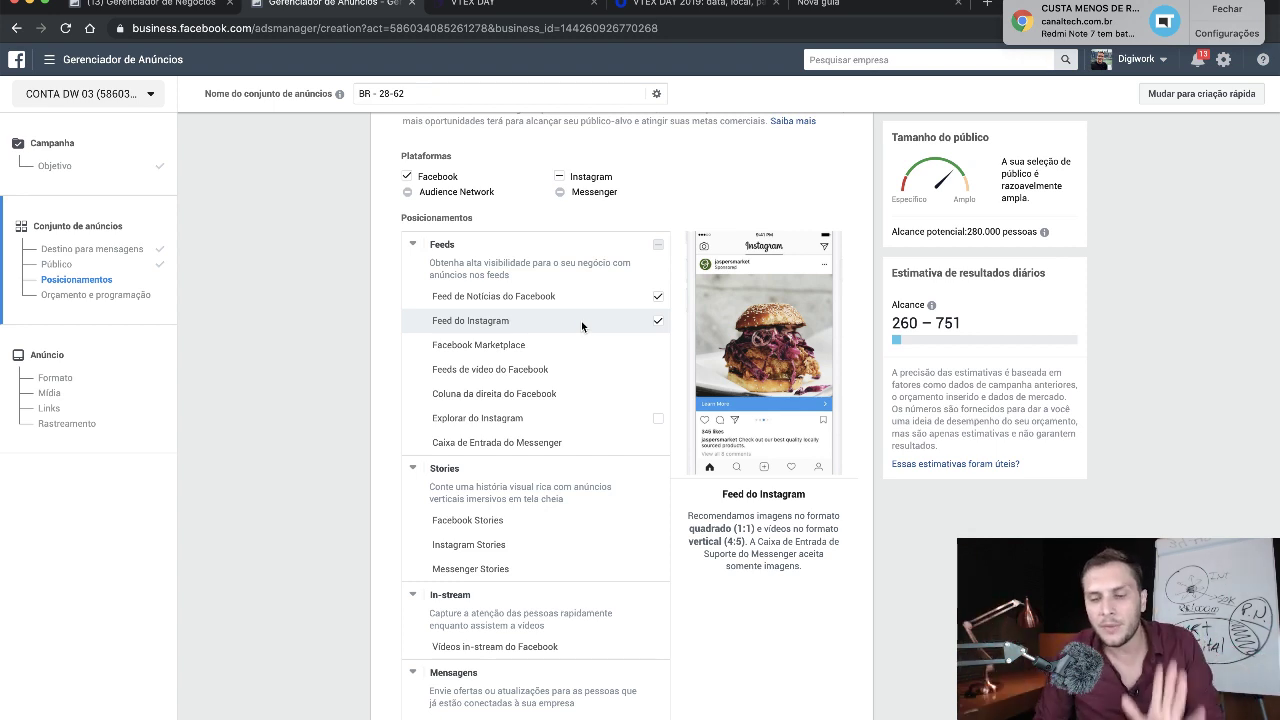
left_click(657, 320)
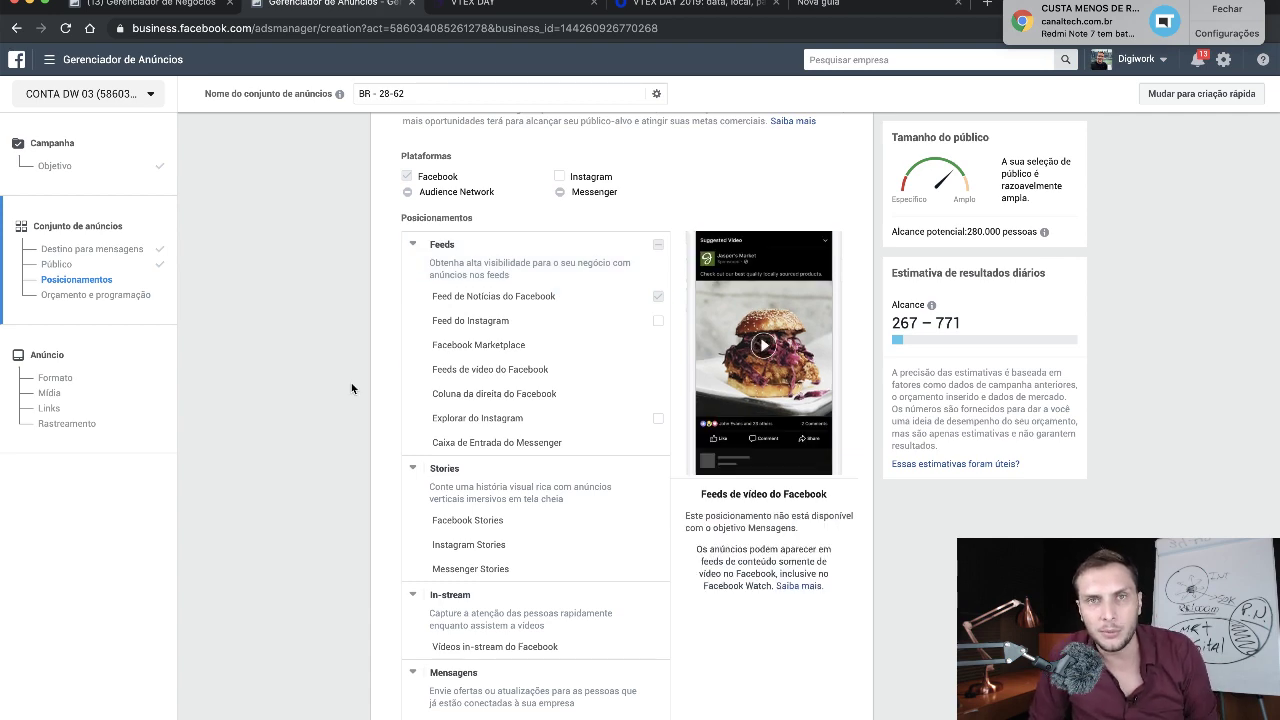
- Restrict the ad set's mobile delivery to devices connected to a Wi-Fi network, keeping Todos os dispositivos móveis
scroll(351, 388, "up", 1)
scroll(480, 383, "up", 2)
scroll(480, 380, "down", 2)
scroll(331, 476, "down", 1)
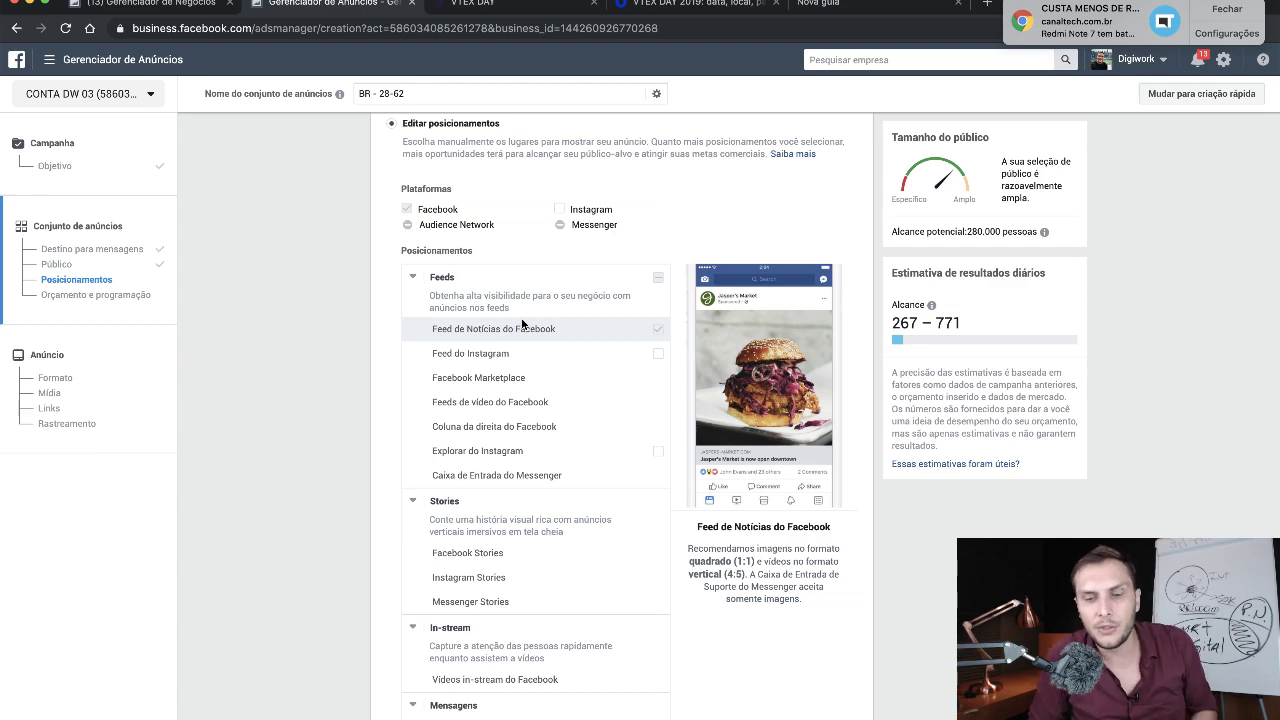
scroll(275, 561, "down", 4)
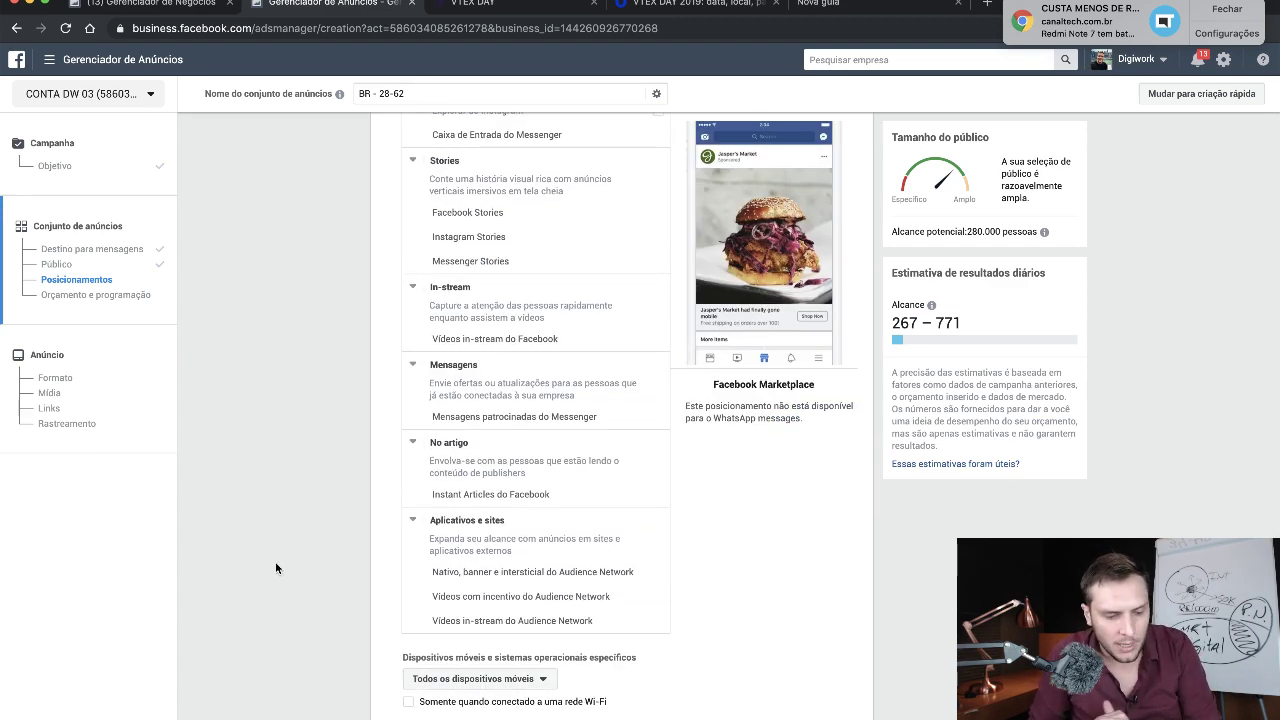
scroll(276, 568, "down", 1)
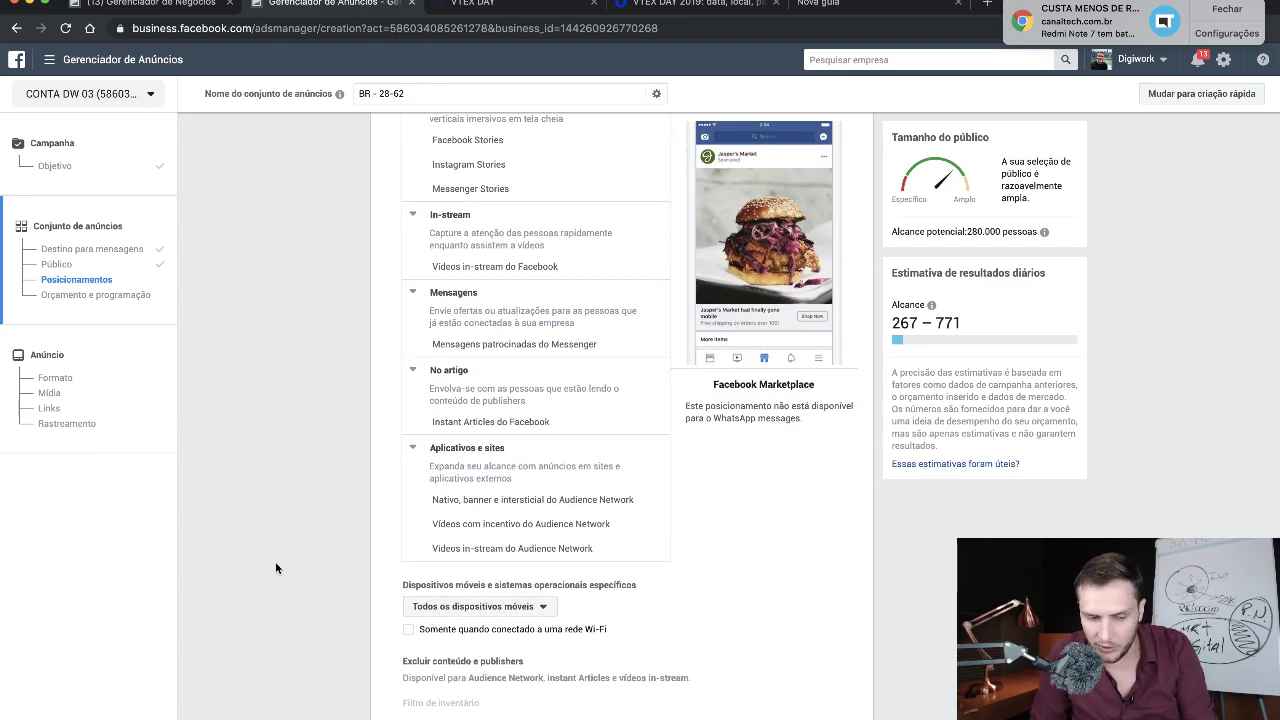
scroll(276, 568, "down", 1)
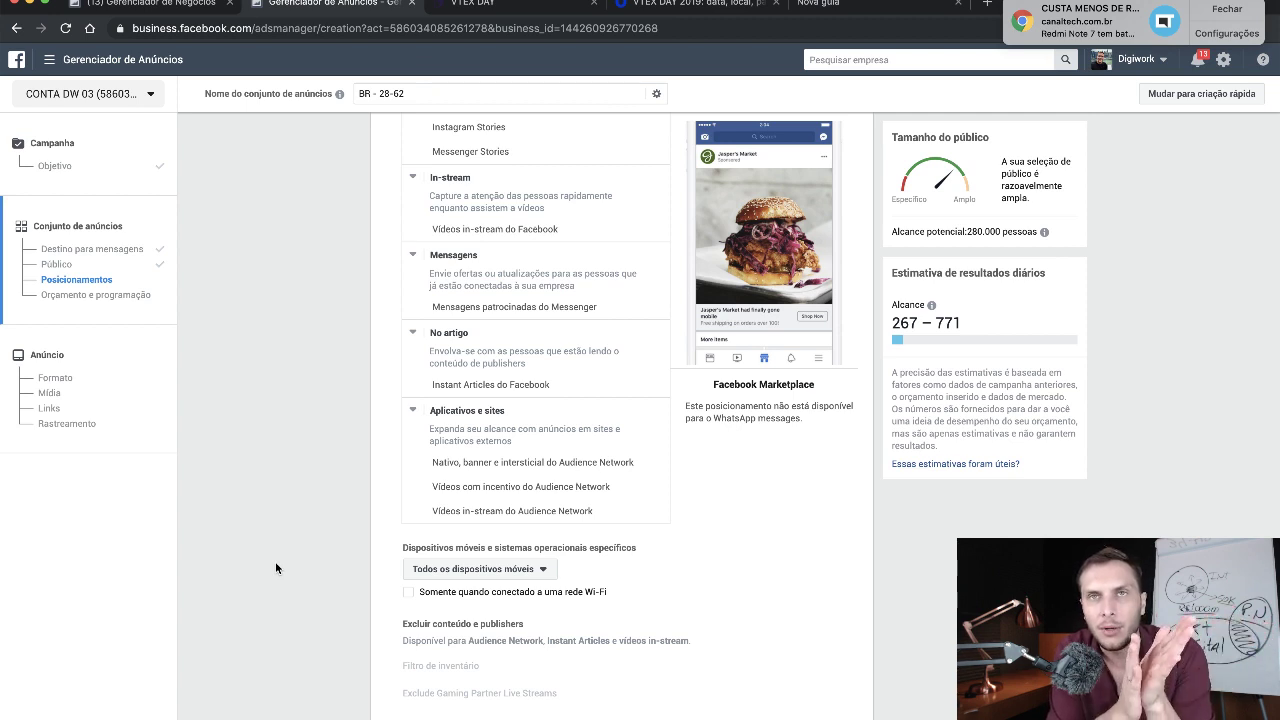
left_click(409, 596)
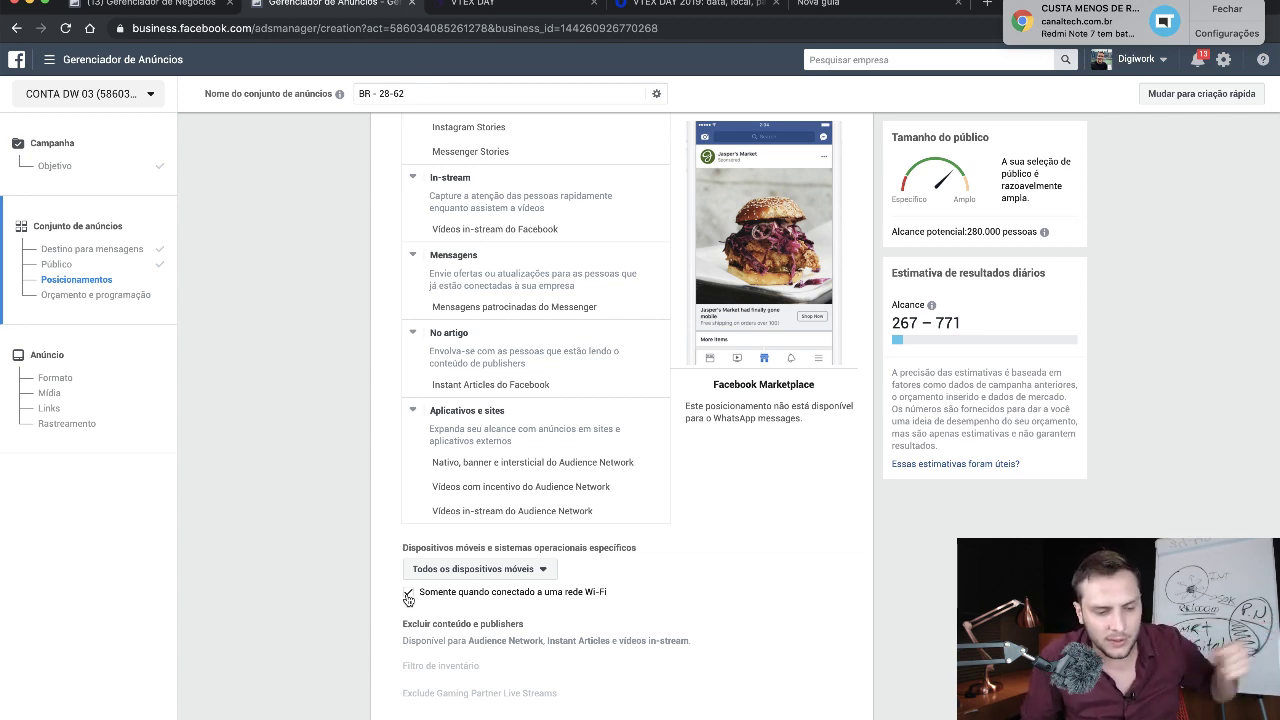
- Review the ad set's placement list, device options and Orçamento e programação section
scroll(354, 588, "down", 1)
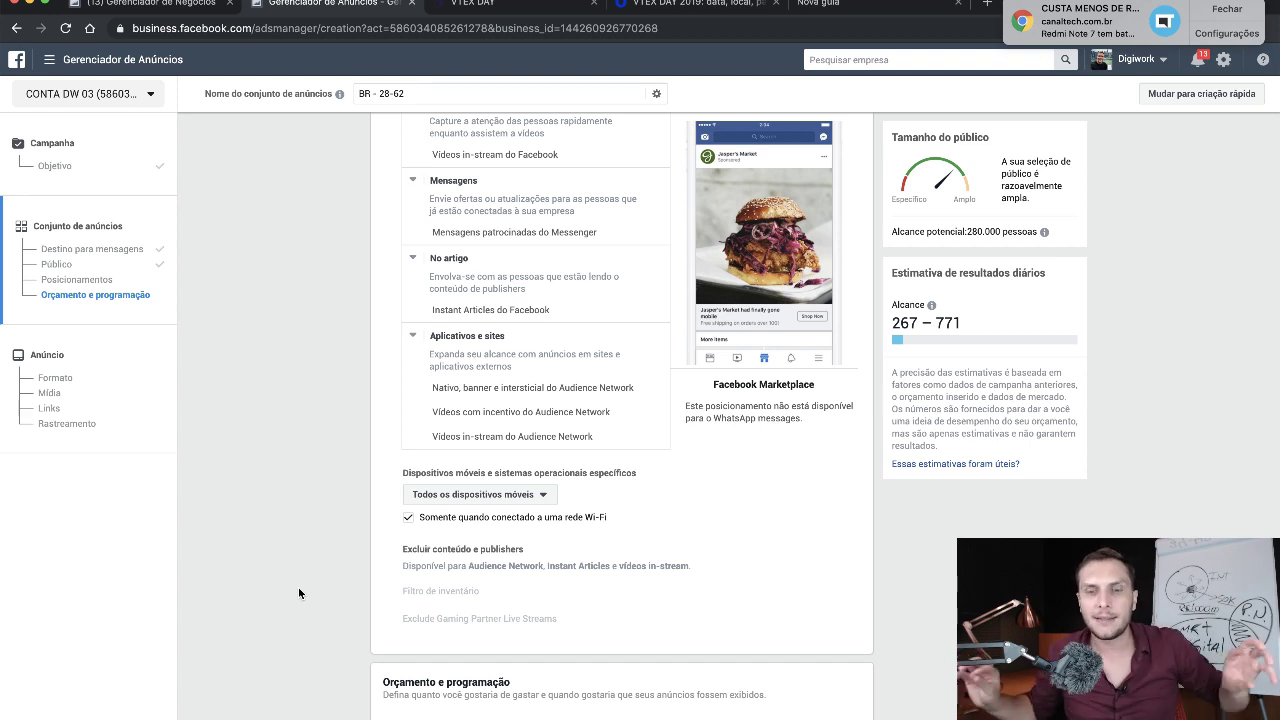
scroll(298, 587, "up", 1)
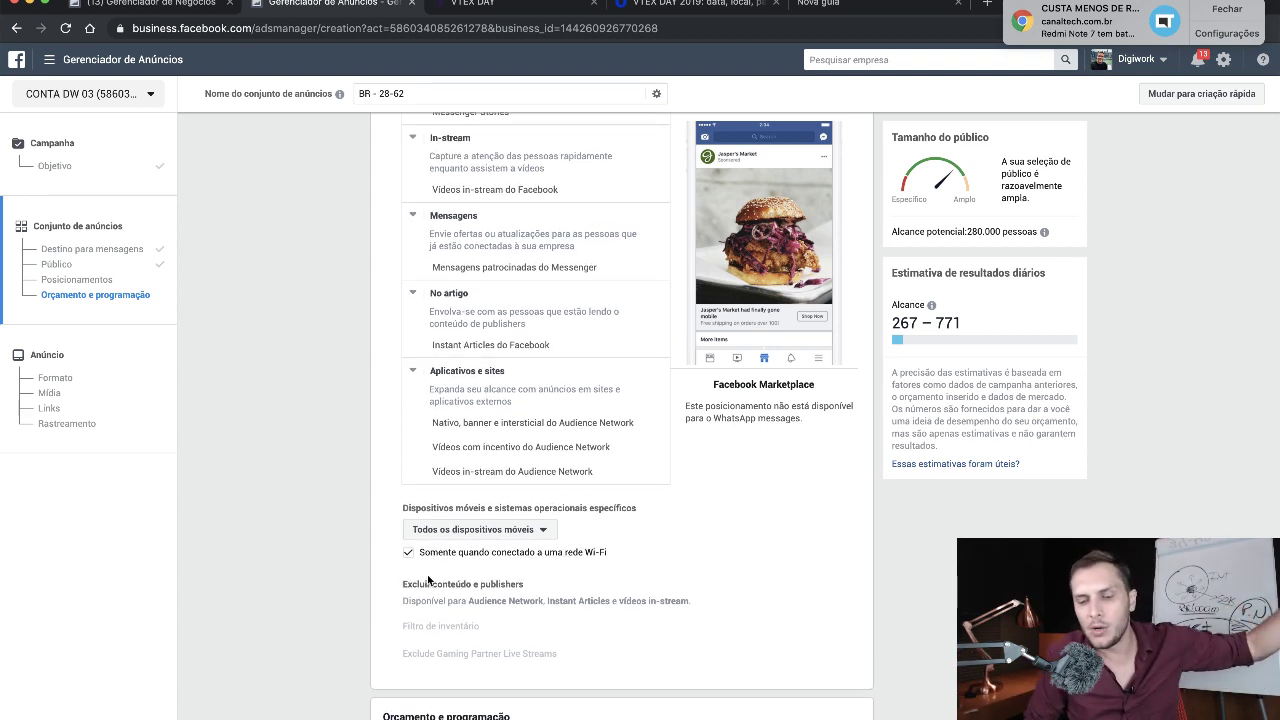
scroll(320, 566, "up", 5)
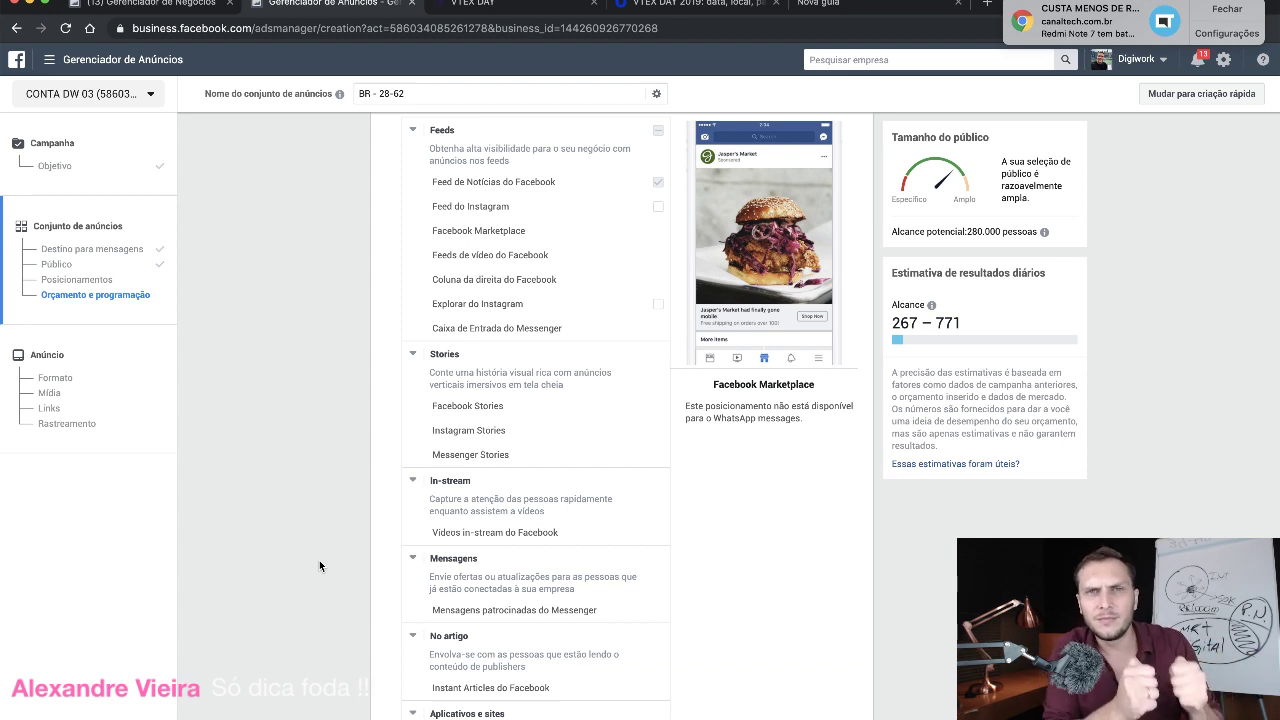
scroll(320, 566, "down", 1)
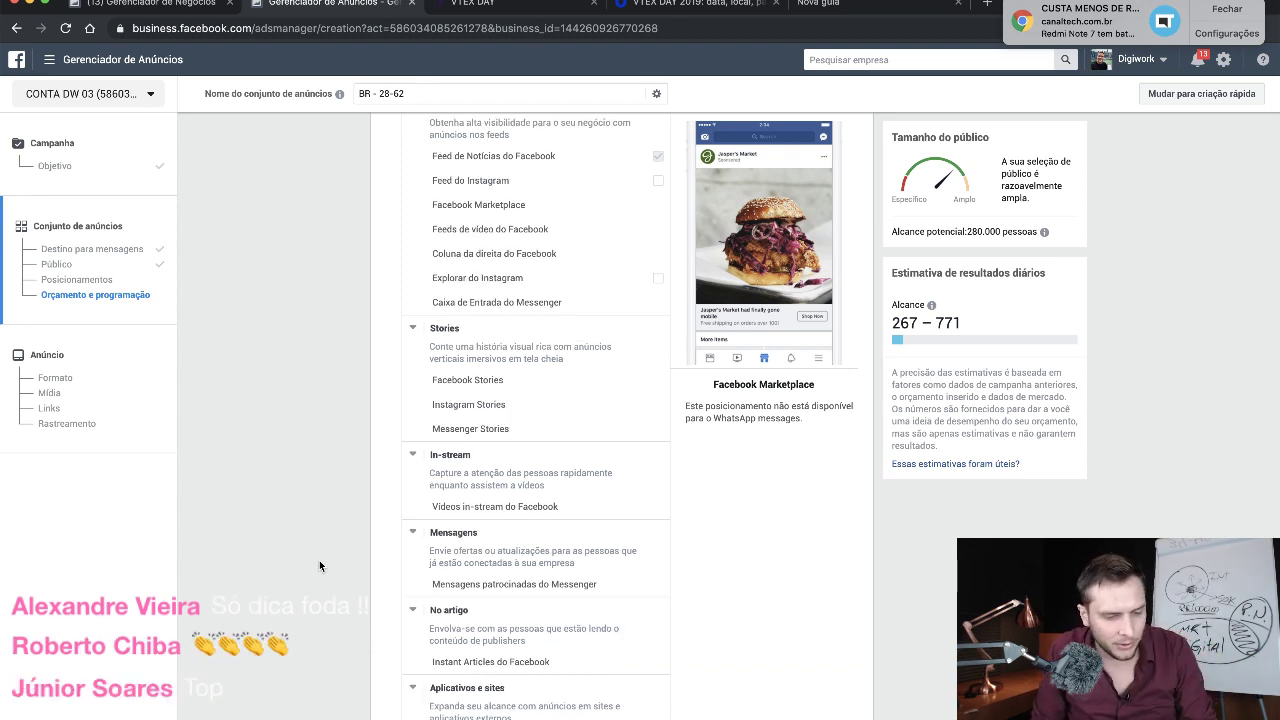
scroll(320, 566, "down", 1)
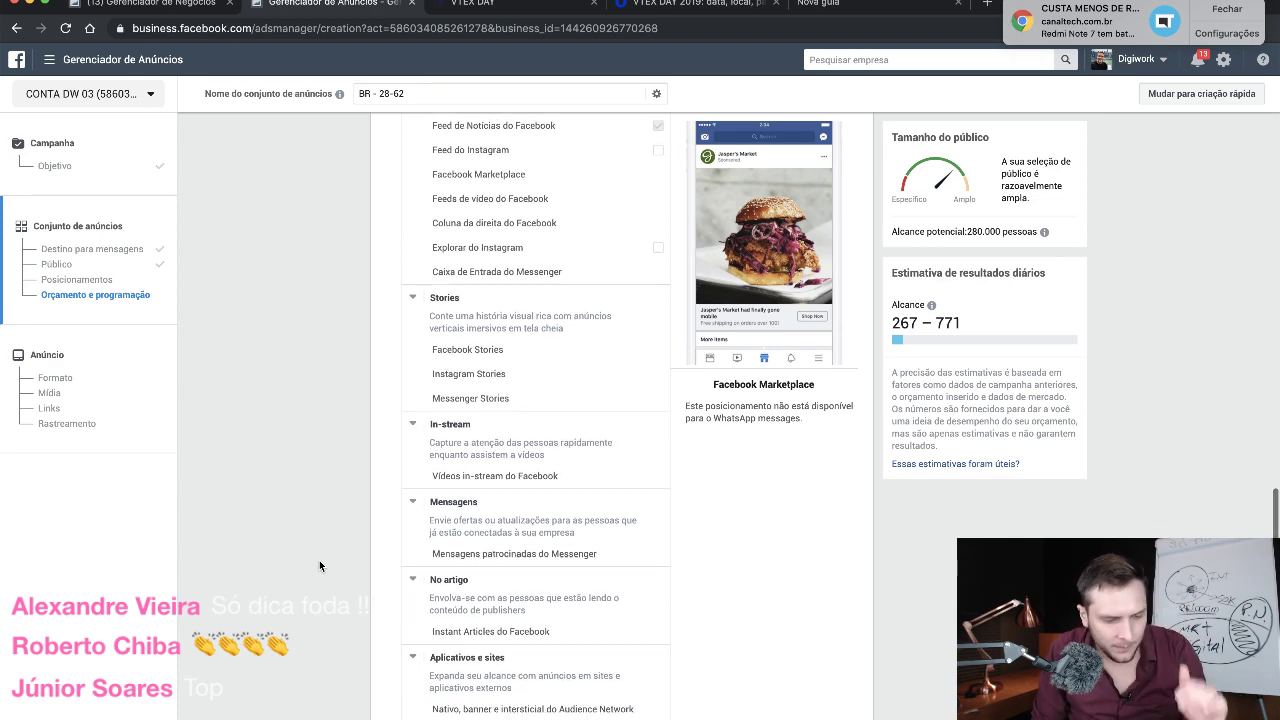
scroll(320, 566, "down", 3)
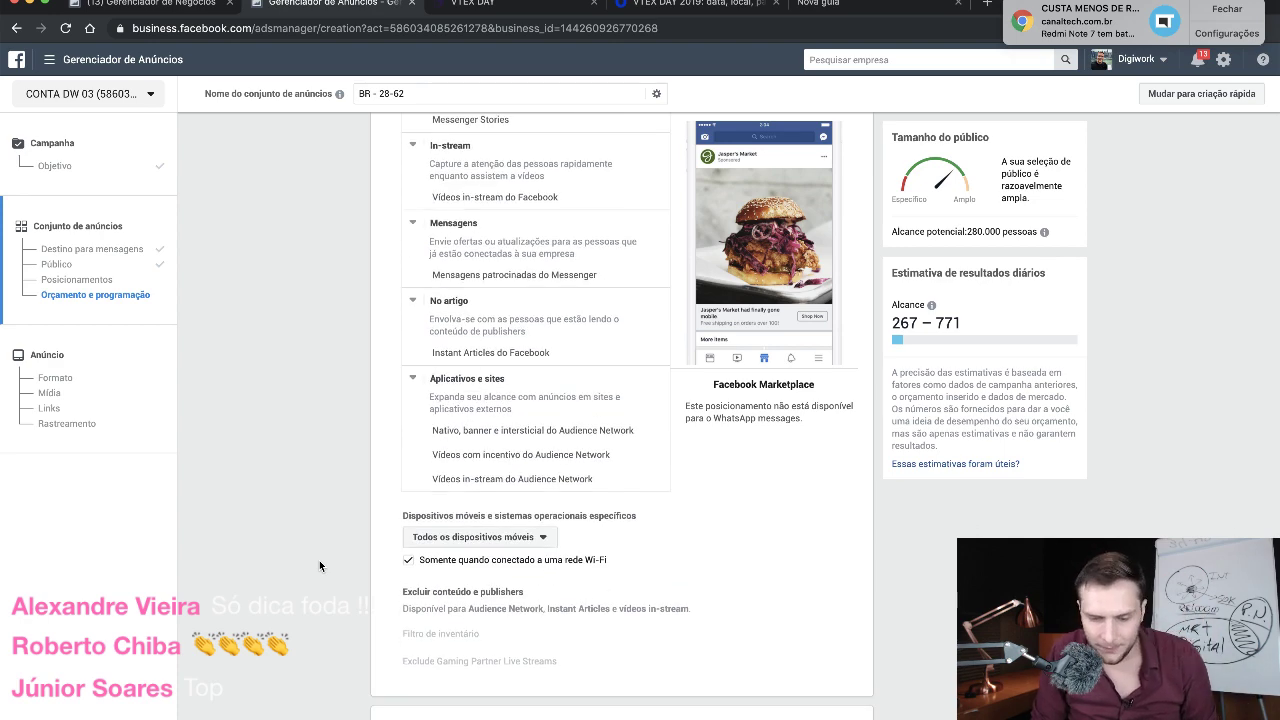
scroll(320, 566, "down", 3)
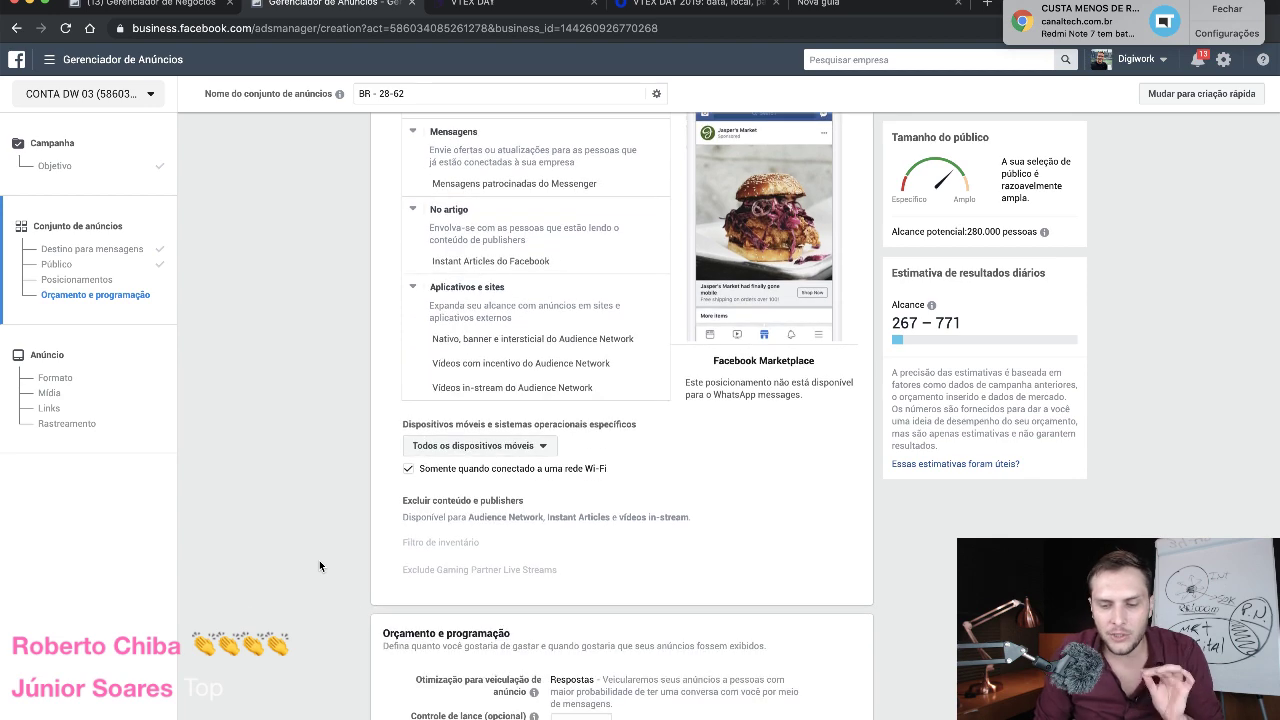
scroll(320, 566, "down", 1)
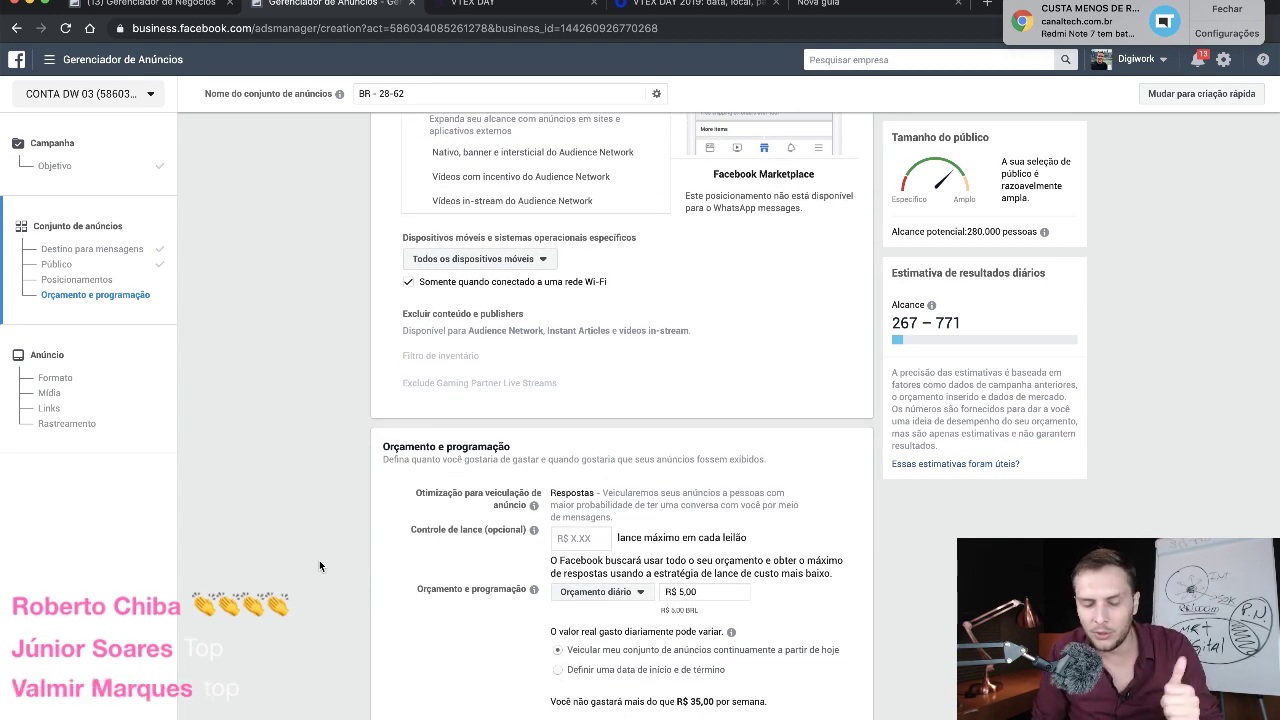
scroll(320, 566, "down", 1)
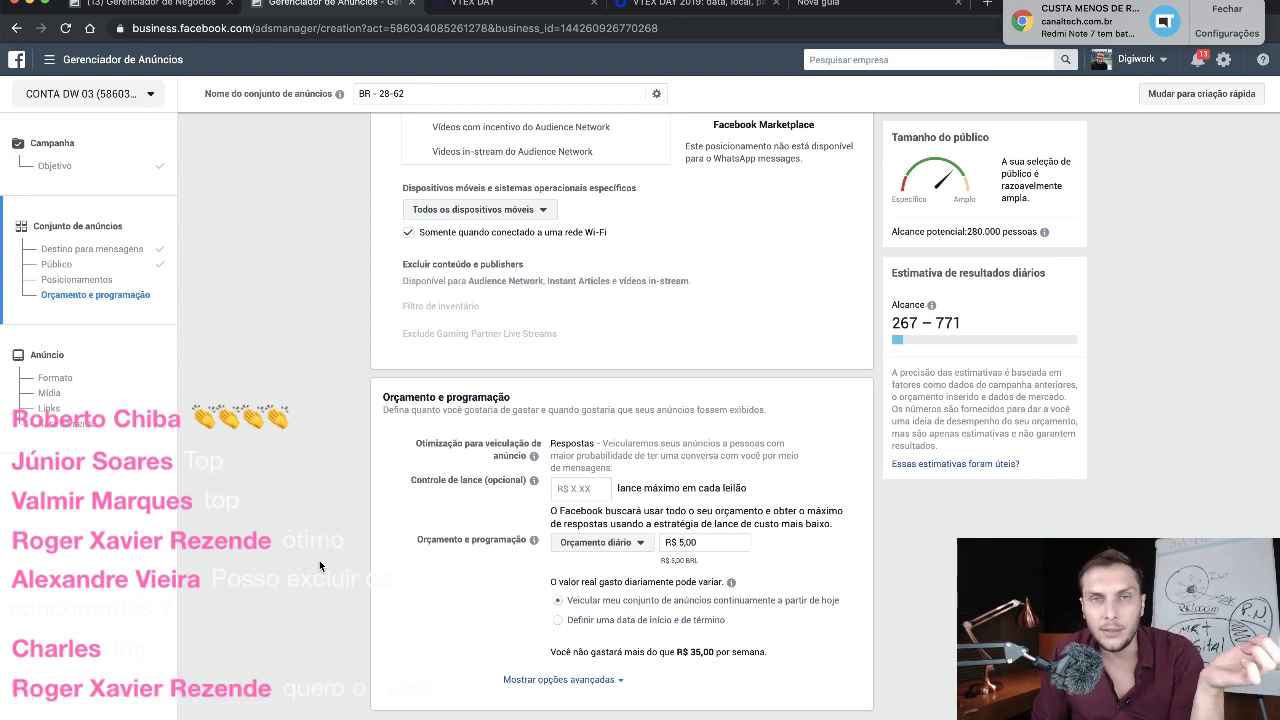
- Try excluding people with the Sebrae interest from the detailed targeting, and remove the exclusion group again
scroll(320, 566, "up", 10)
scroll(320, 566, "down", 2)
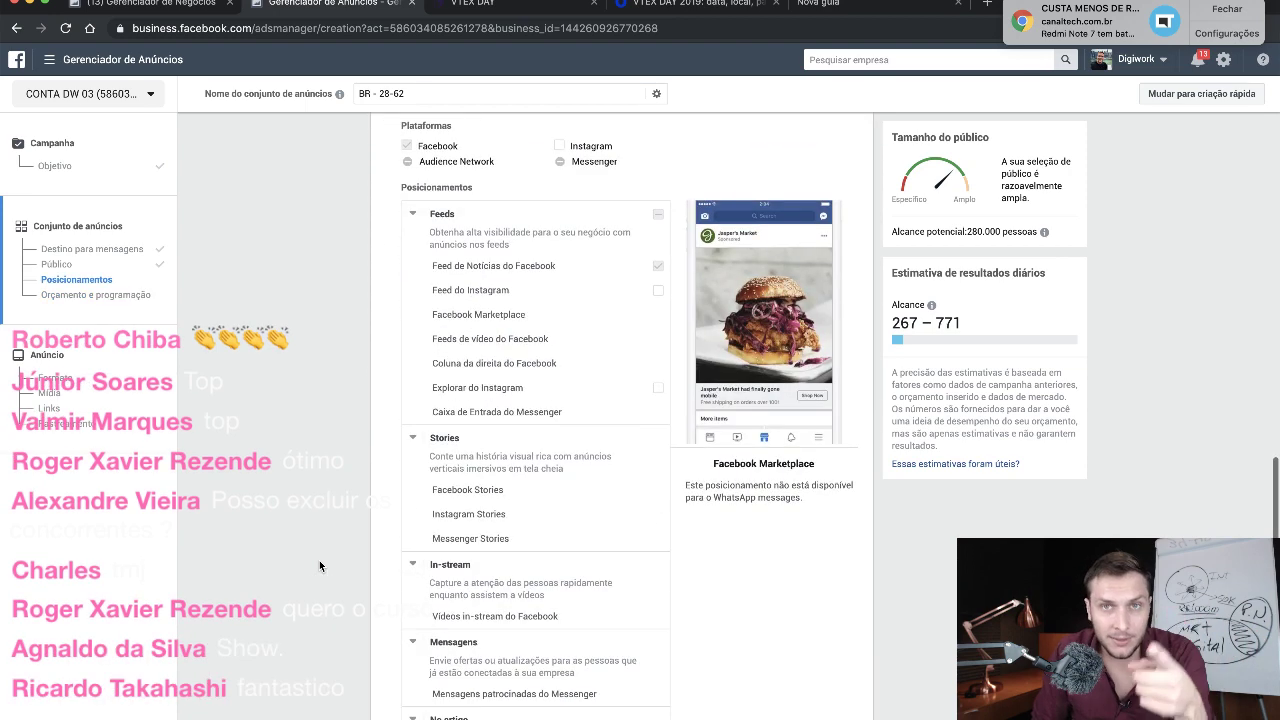
scroll(320, 566, "up", 4)
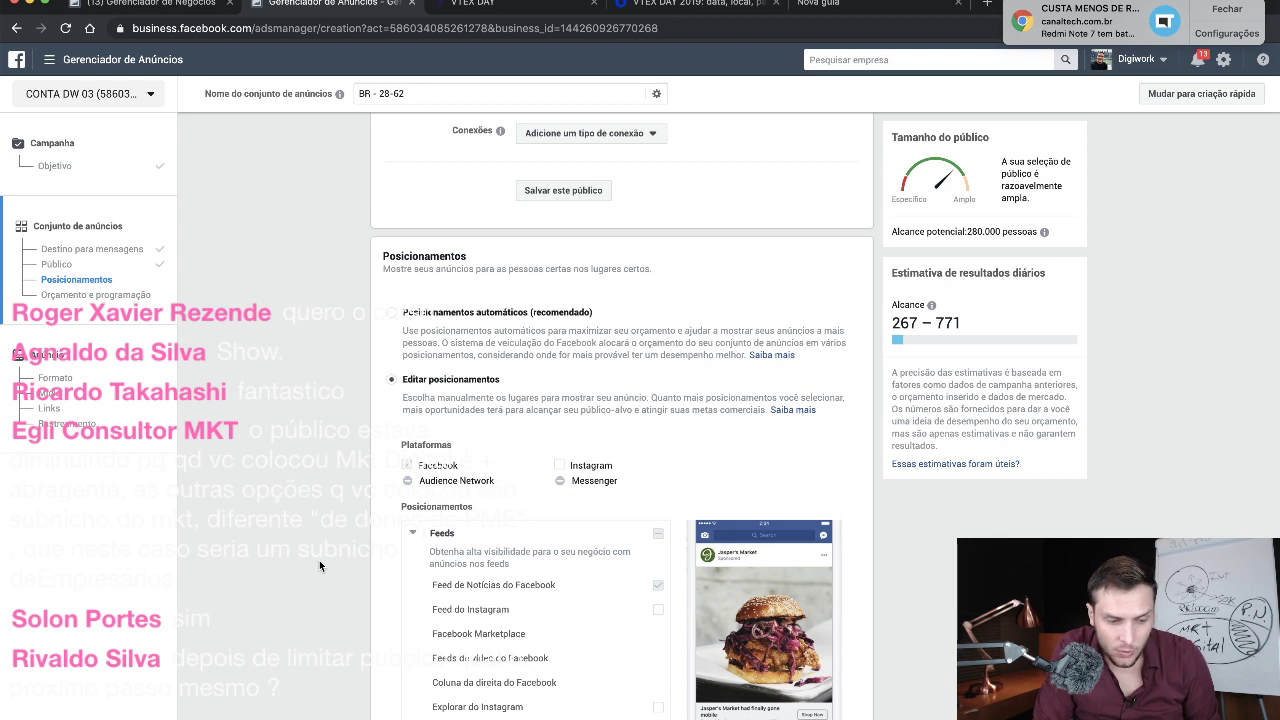
scroll(319, 566, "up", 10)
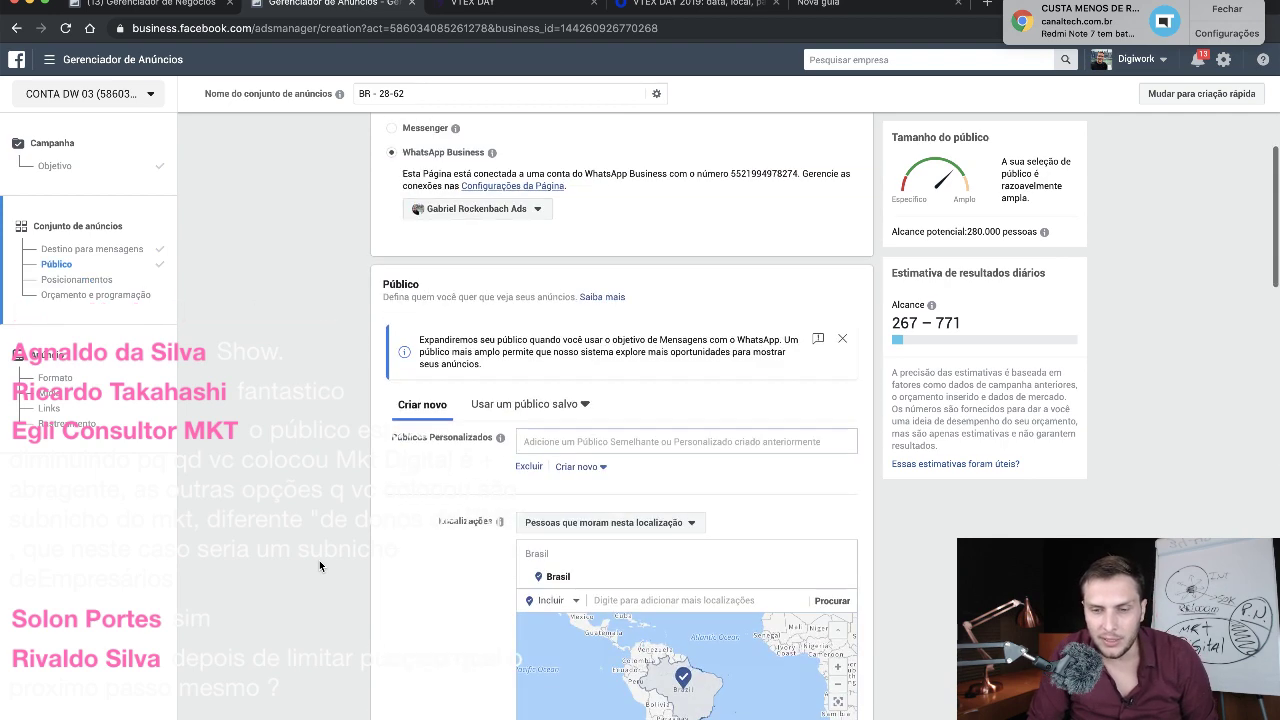
scroll(320, 564, "down", 5)
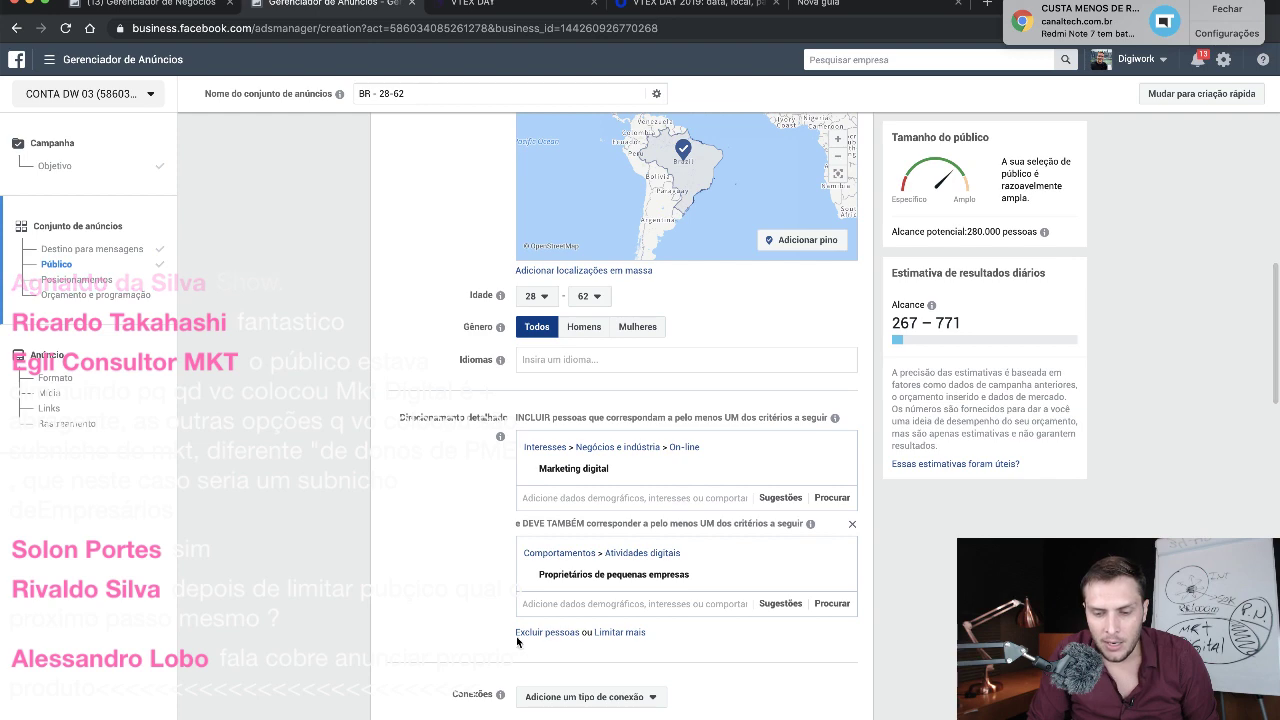
left_click(530, 633)
scroll(400, 615, "down", 3)
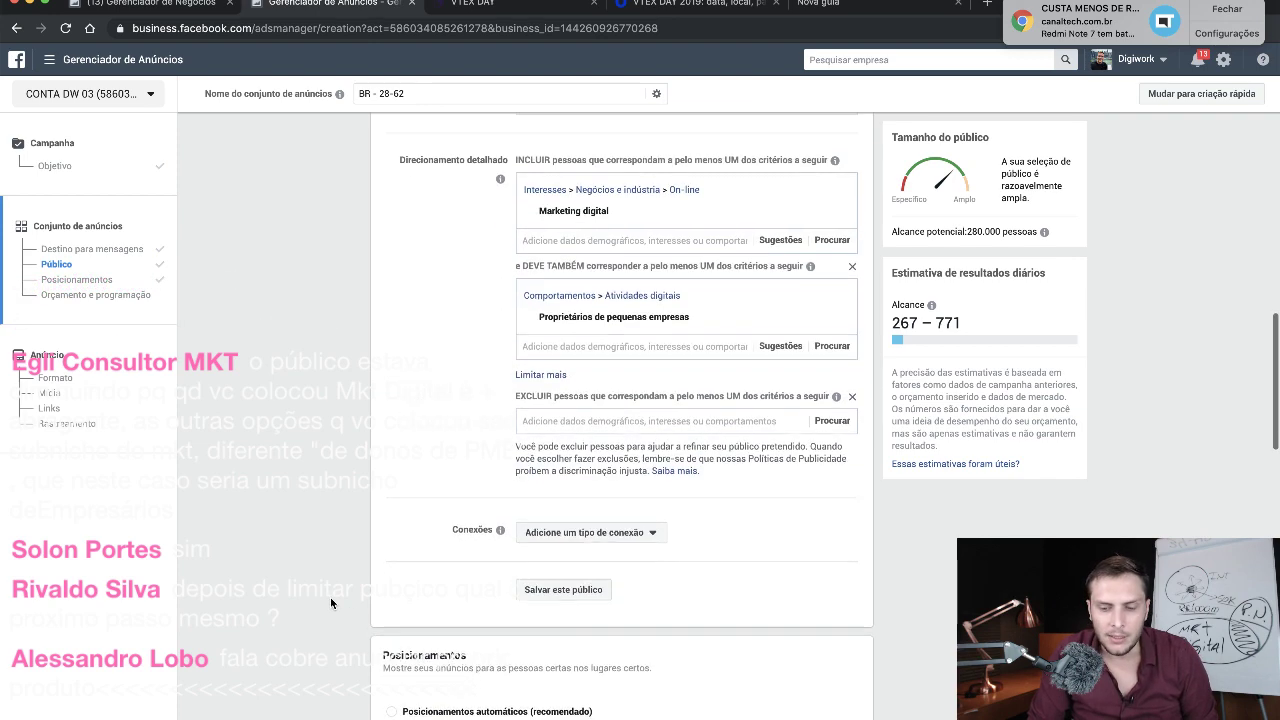
scroll(330, 597, "down", 1)
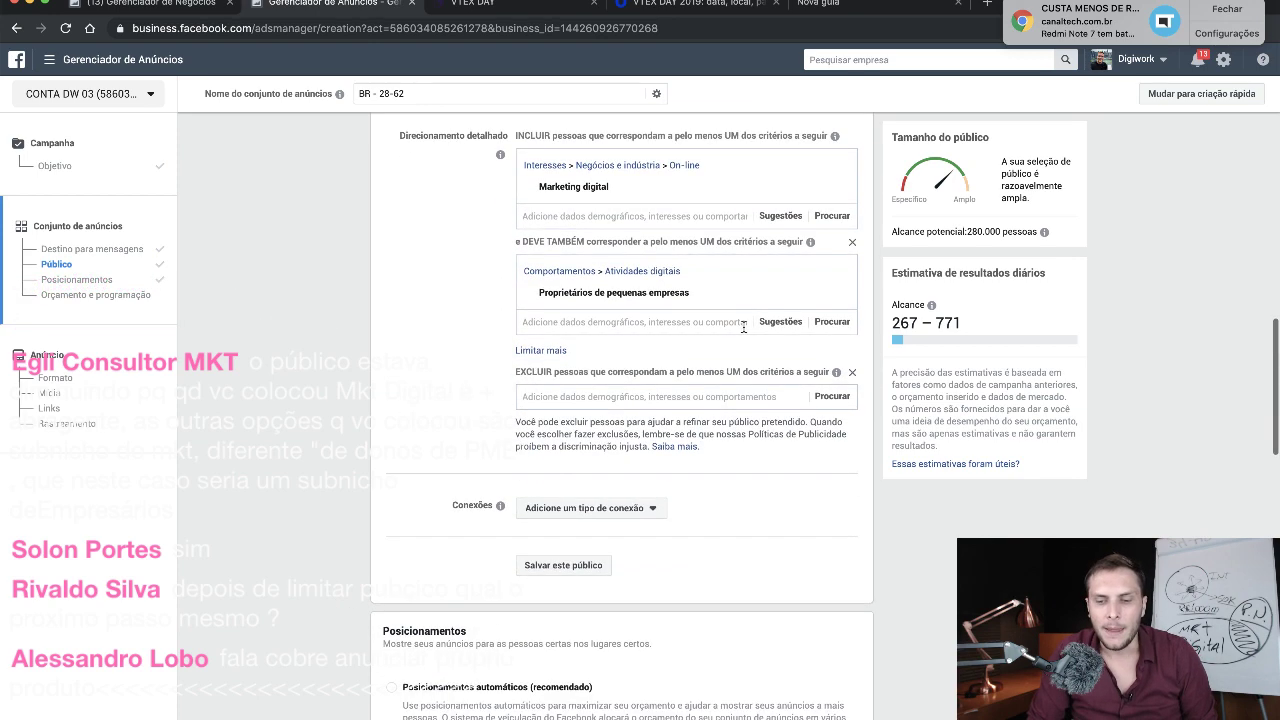
left_click(634, 396)
type("sebras")
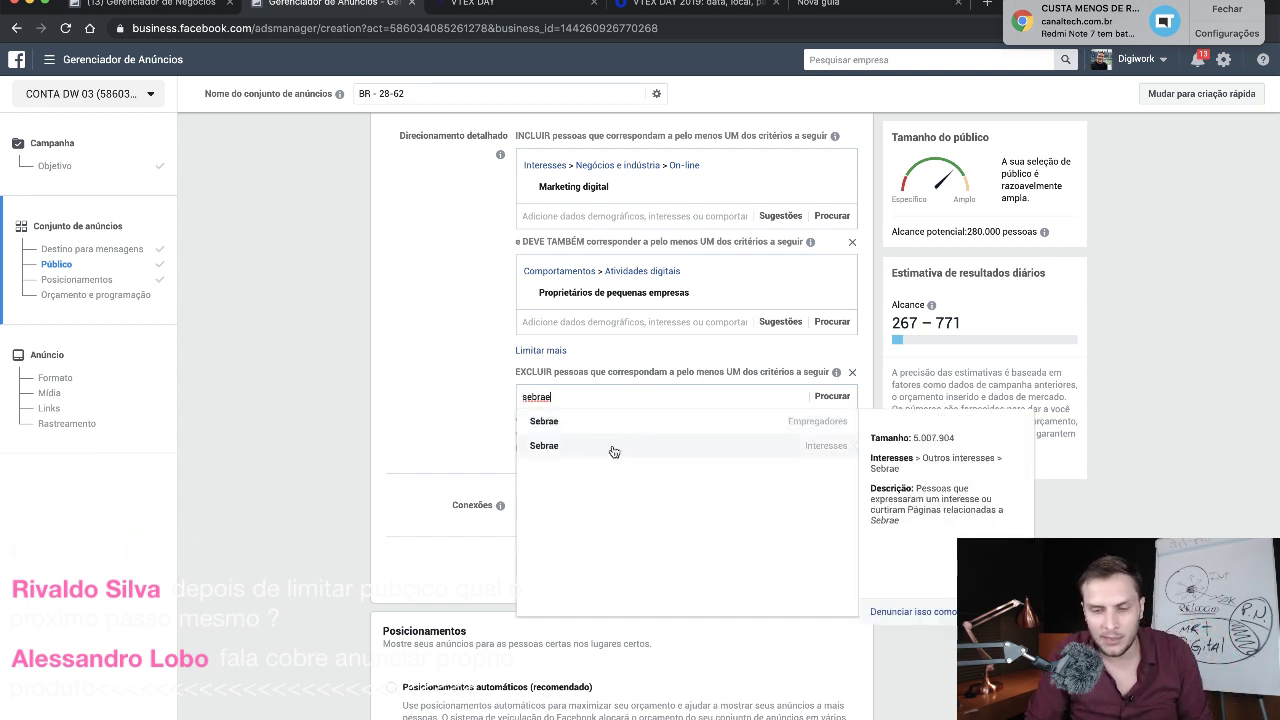
left_click(616, 450)
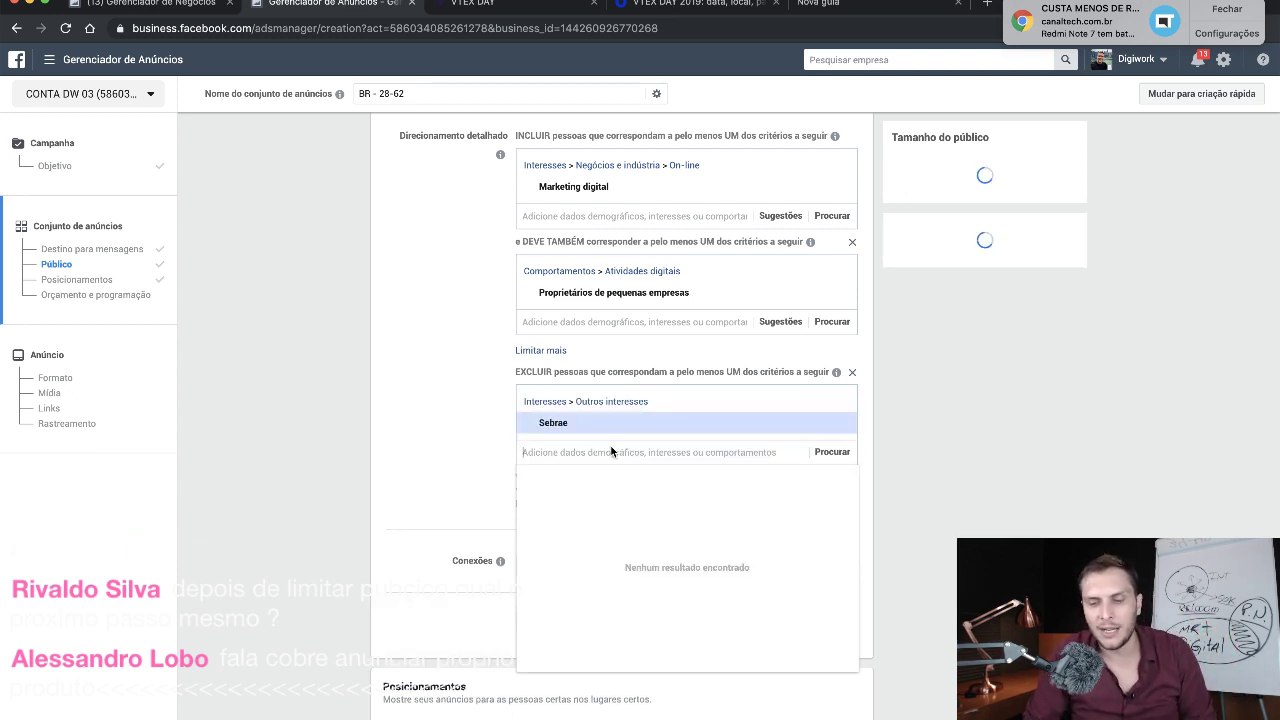
left_click(276, 417)
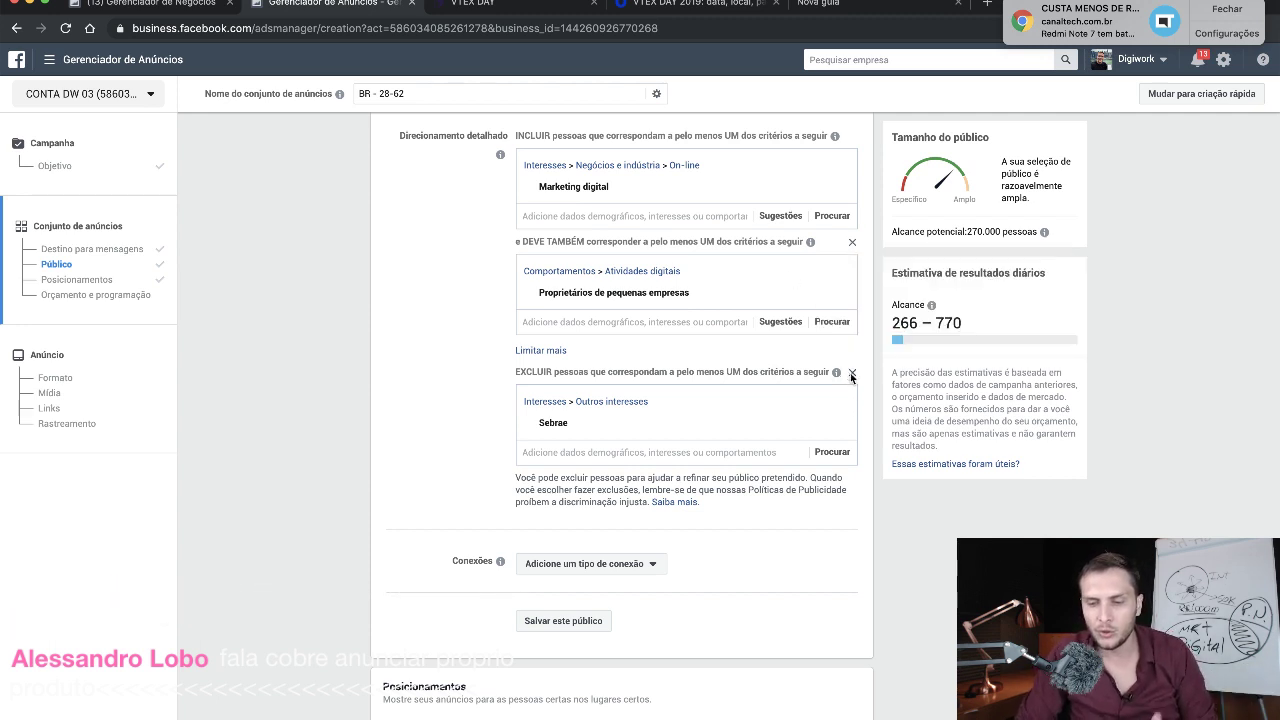
left_click(852, 373)
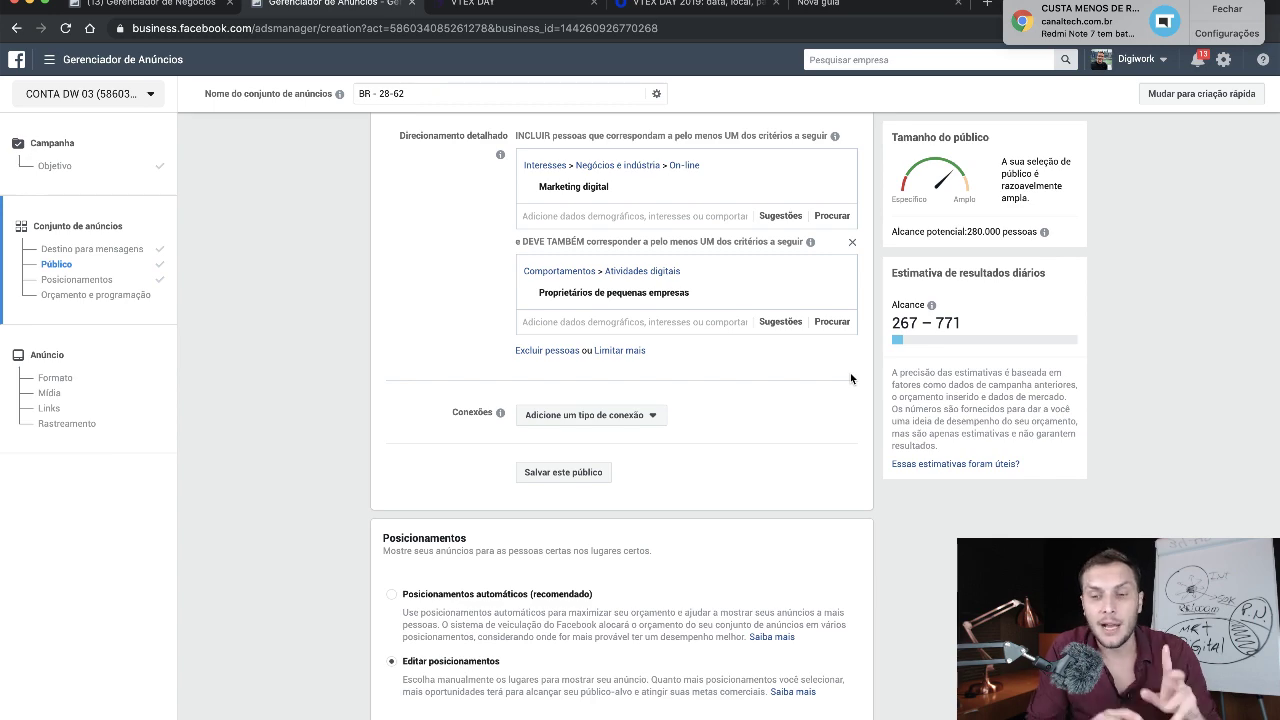
- Set the ad set's daily budget to R$ 20,00 in Orçamento e programação
scroll(850, 376, "up", 3)
scroll(329, 537, "down", 5)
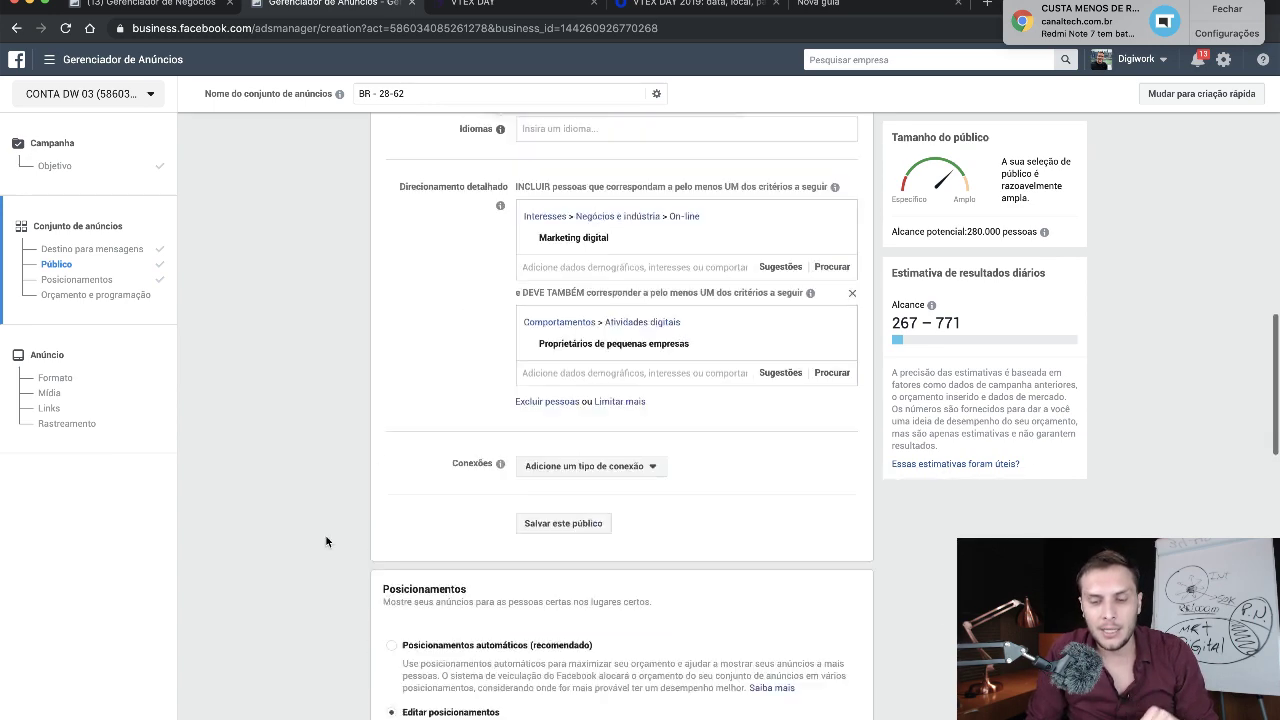
scroll(325, 541, "down", 3)
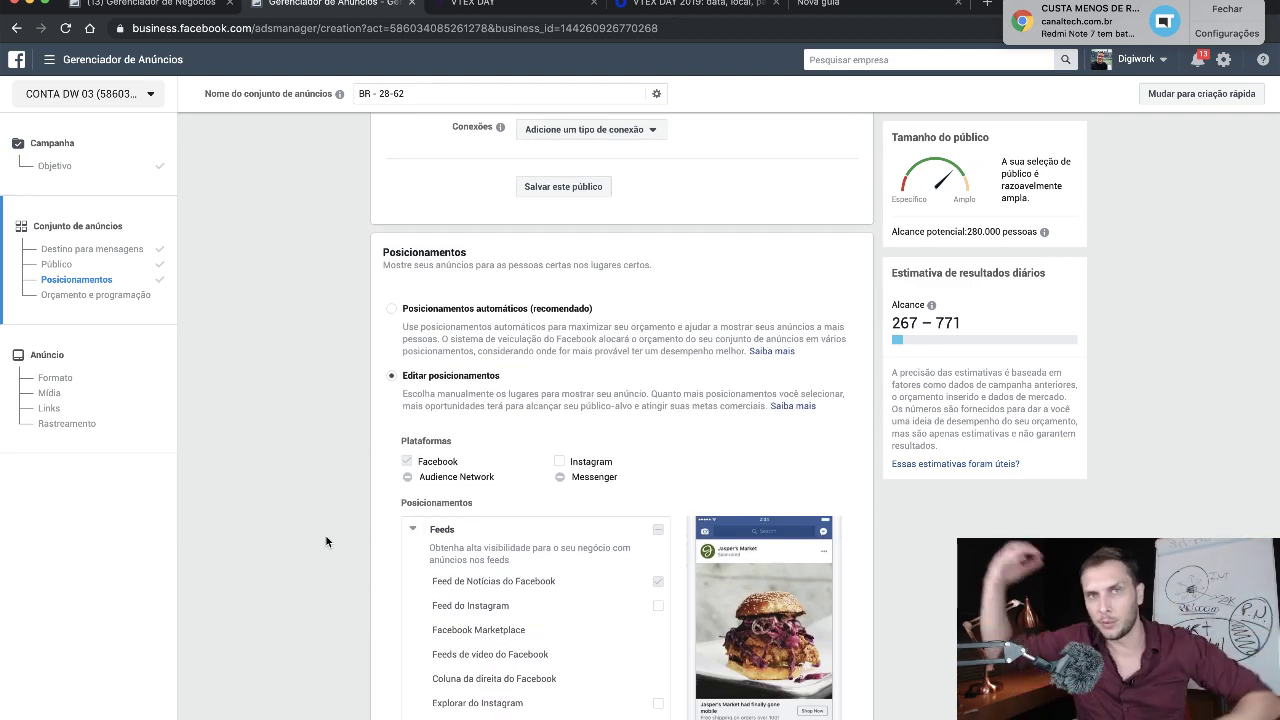
scroll(325, 541, "down", 10)
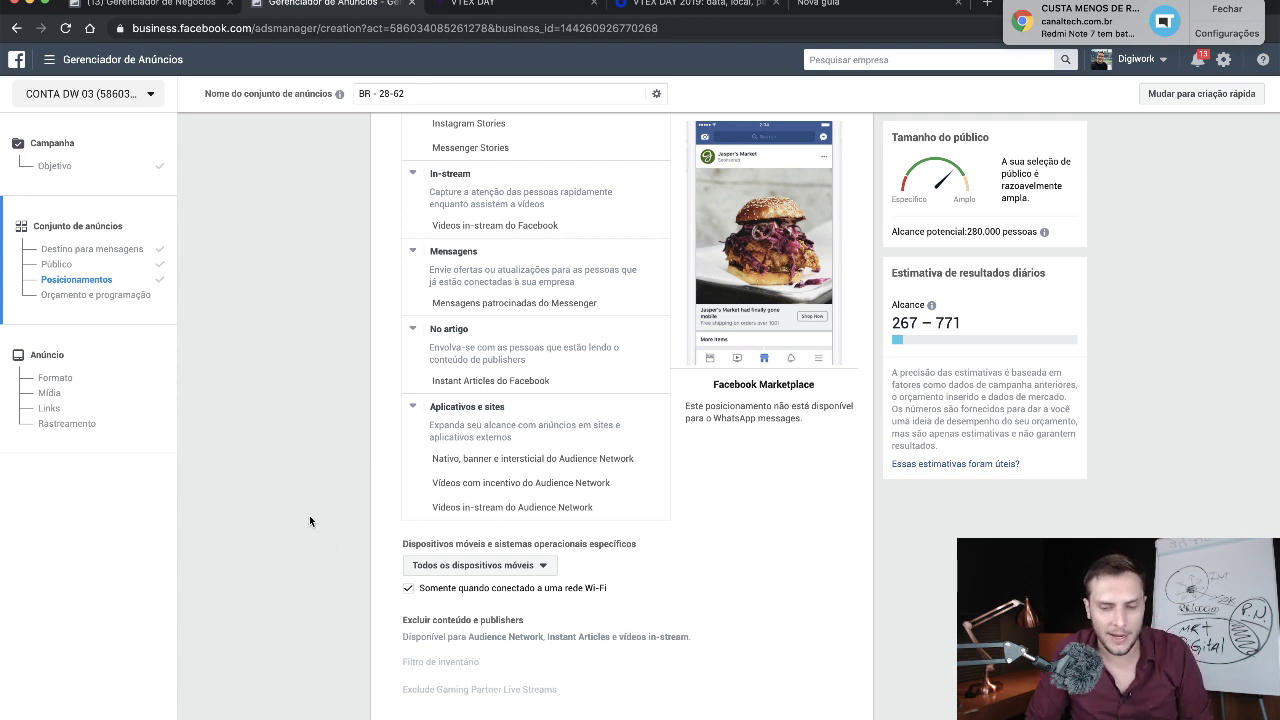
scroll(328, 584, "down", 1)
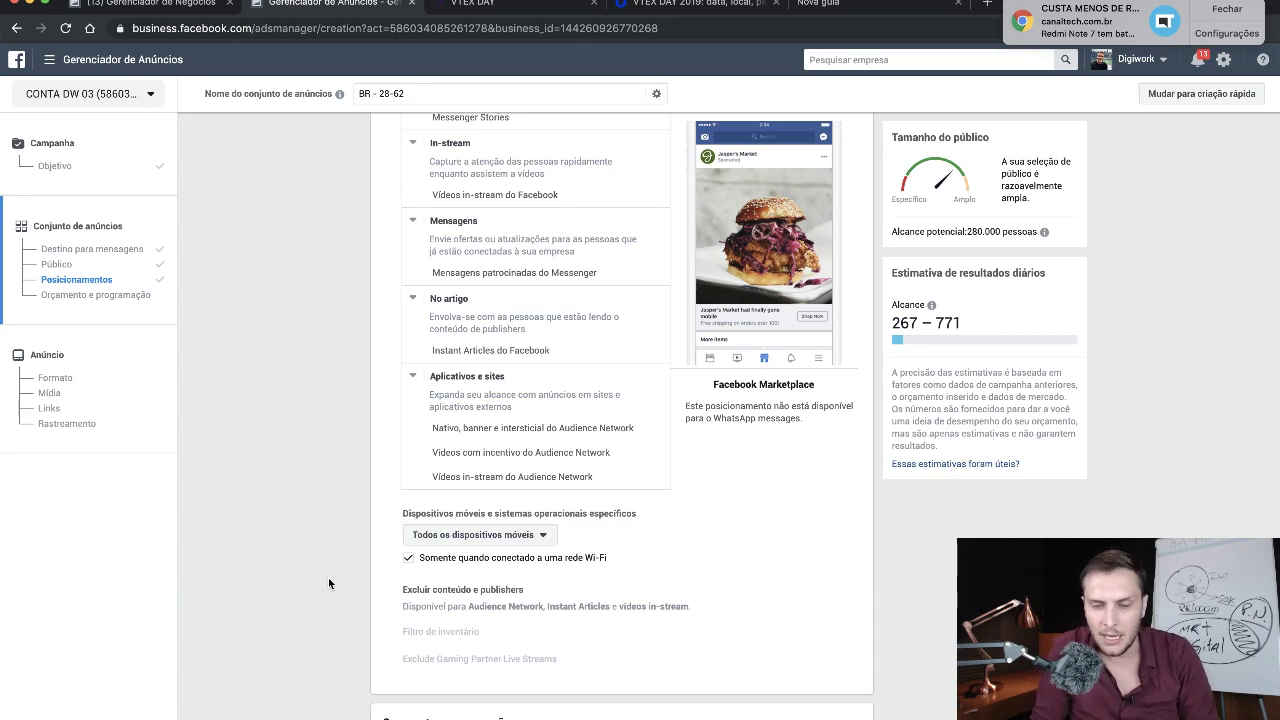
scroll(329, 583, "down", 1)
scroll(329, 583, "down", 2)
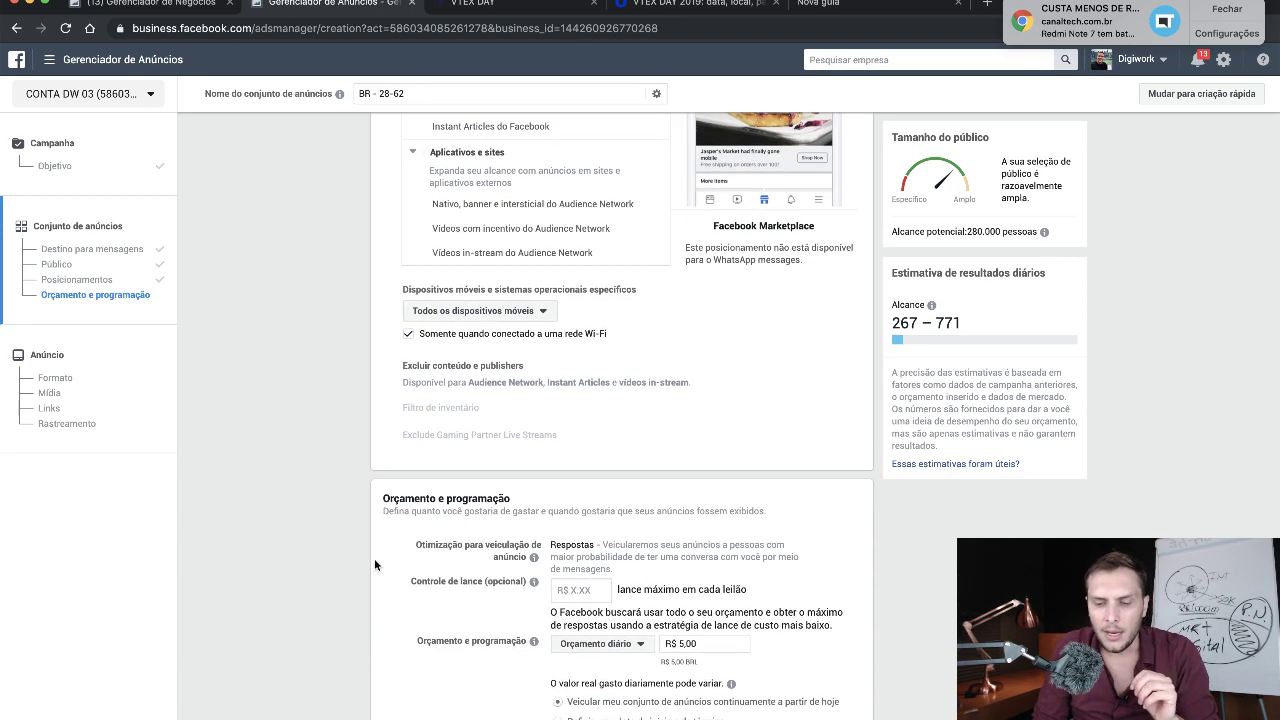
scroll(318, 552, "down", 1)
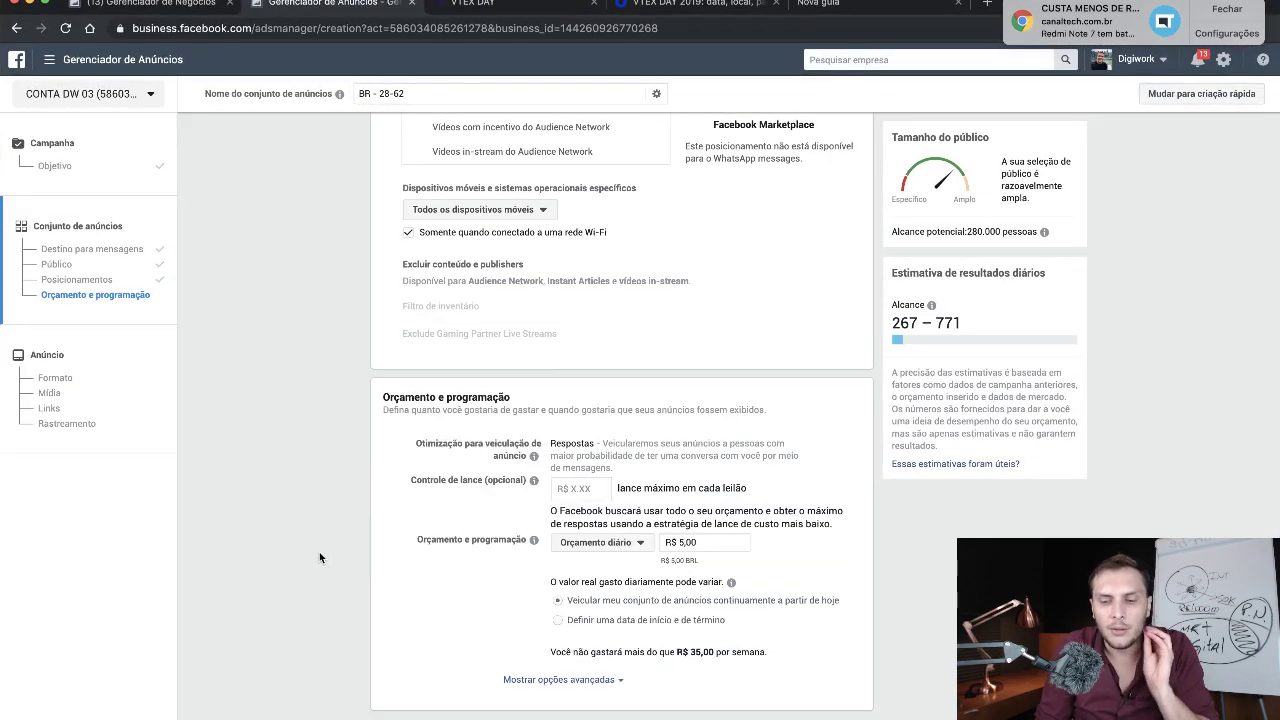
left_click(679, 549)
key("BackSpace")
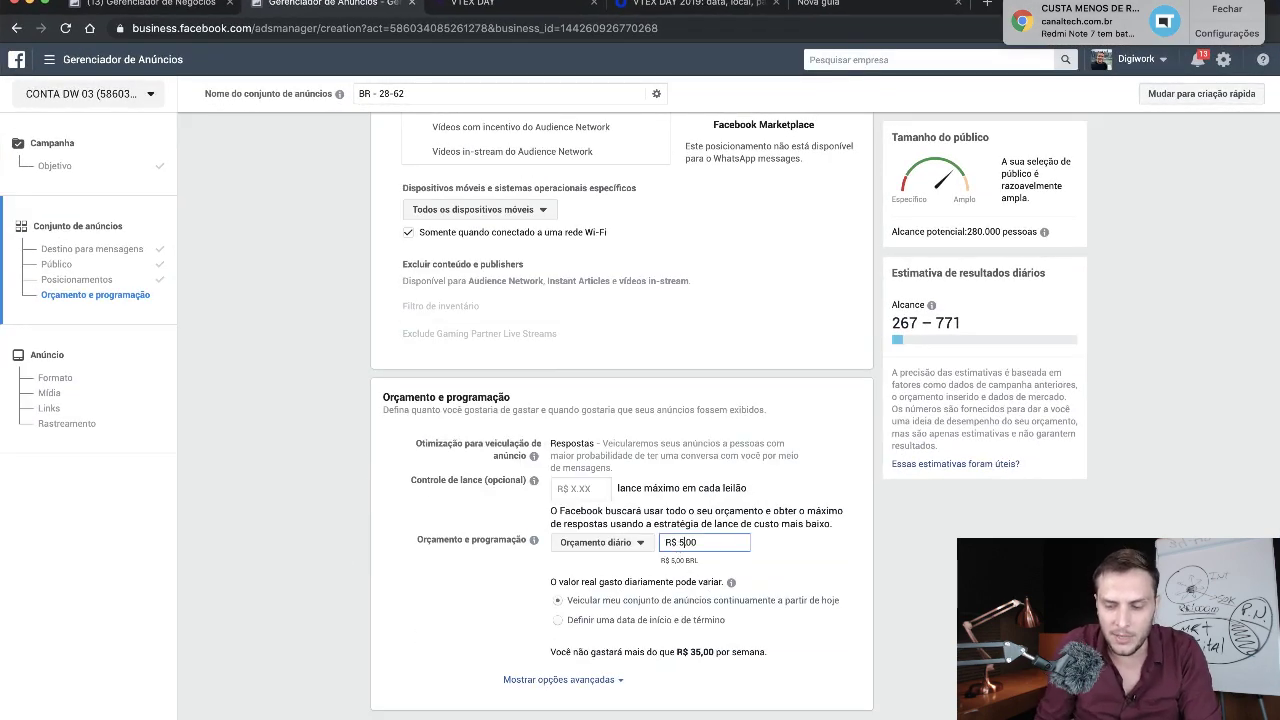
type("2")
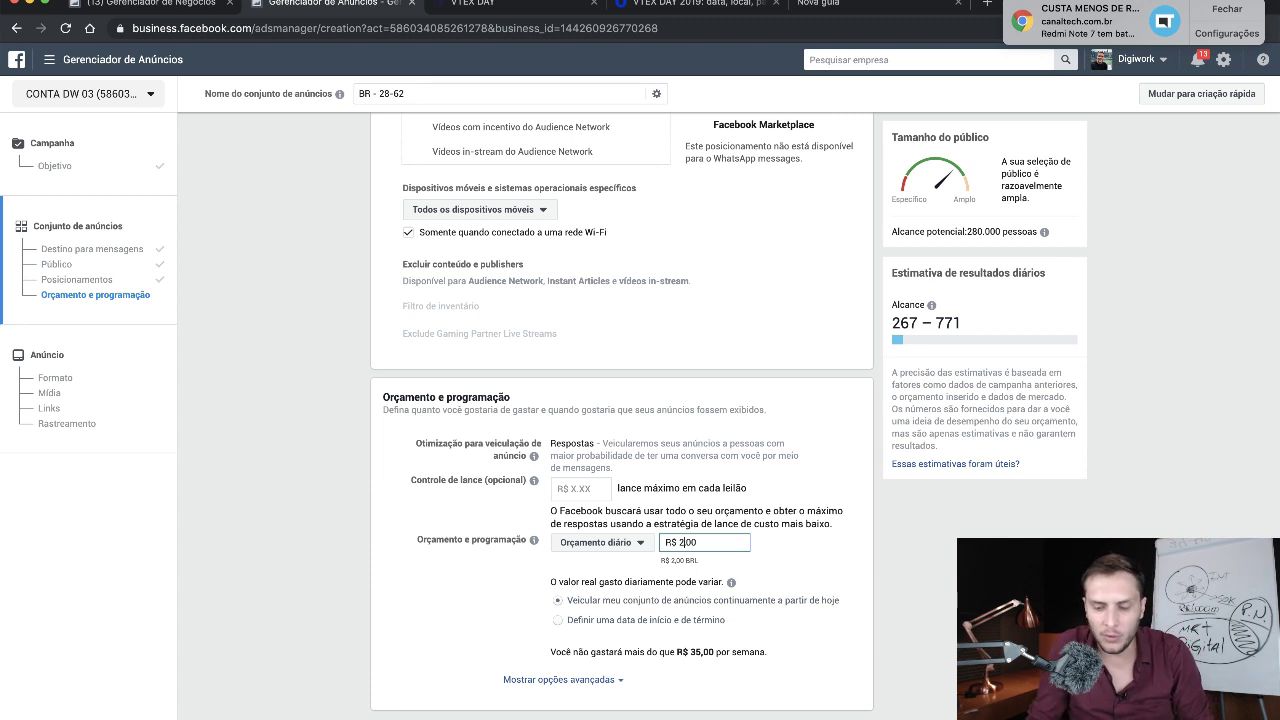
type("0")
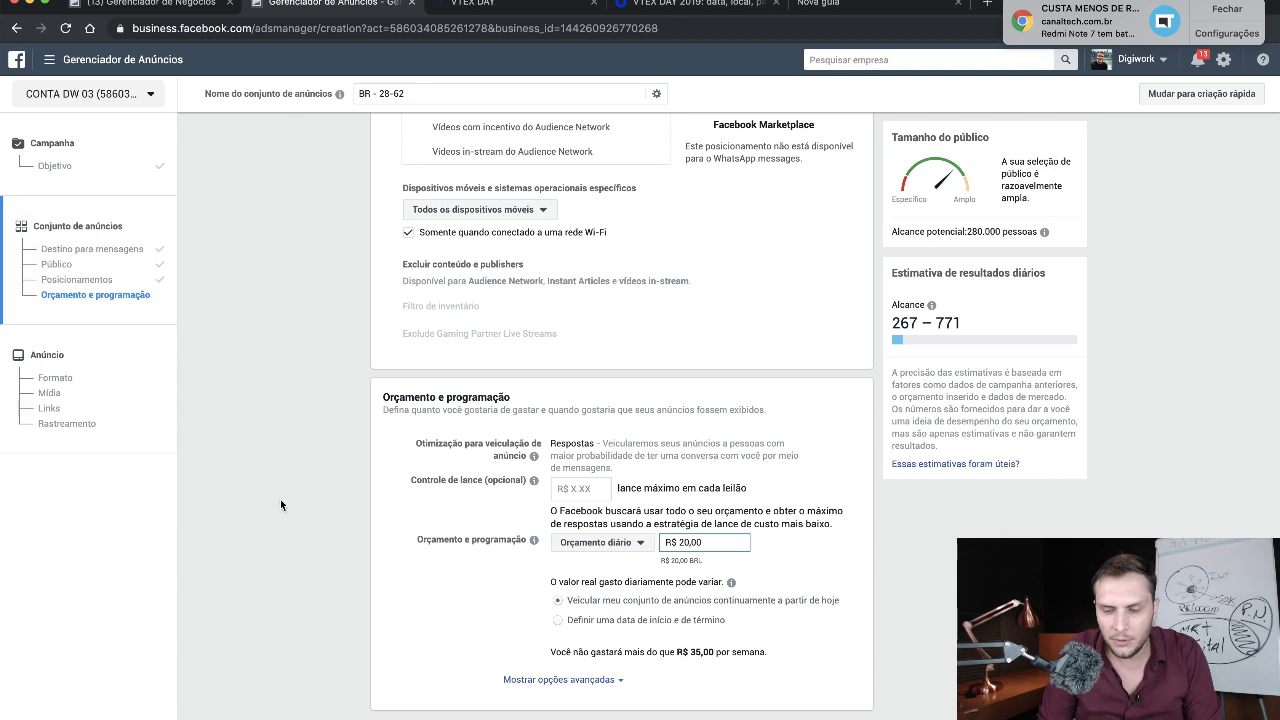
- Continue to the ad setup, keep Imagem ou vídeo único as format, and switch its media to Vídeo/apresentação multimídia
left_click(274, 600)
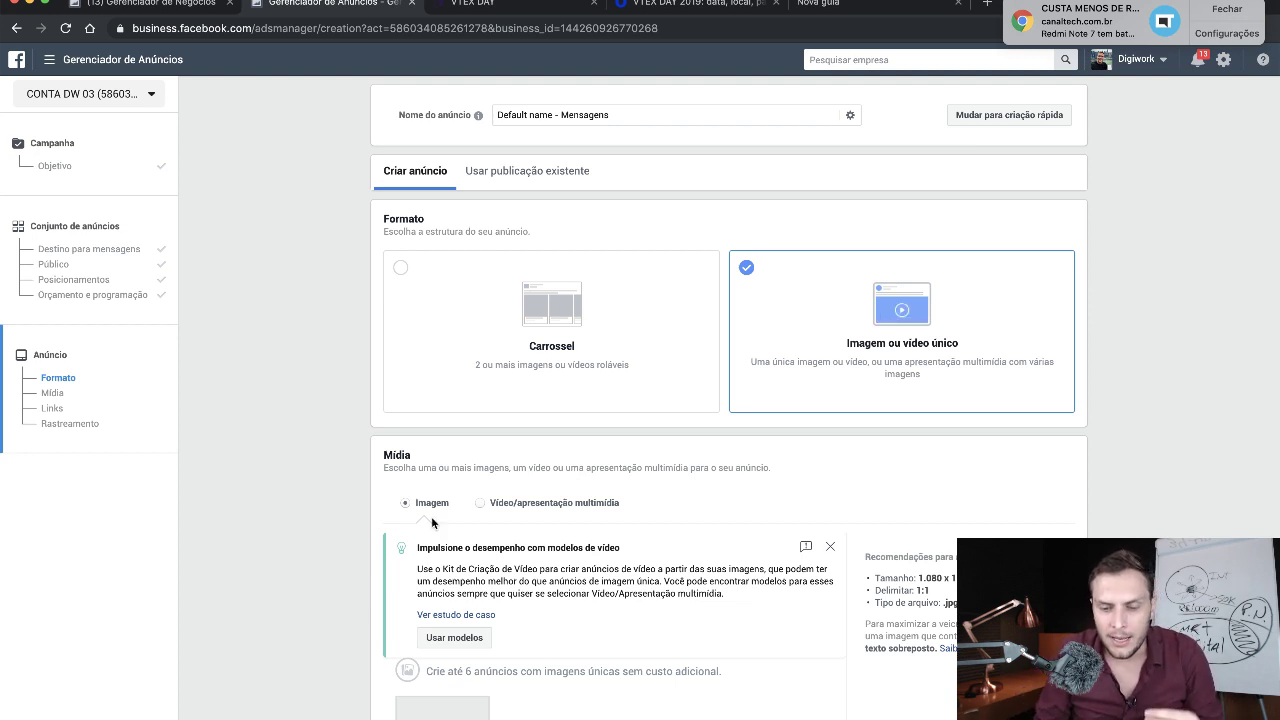
scroll(346, 564, "down", 5)
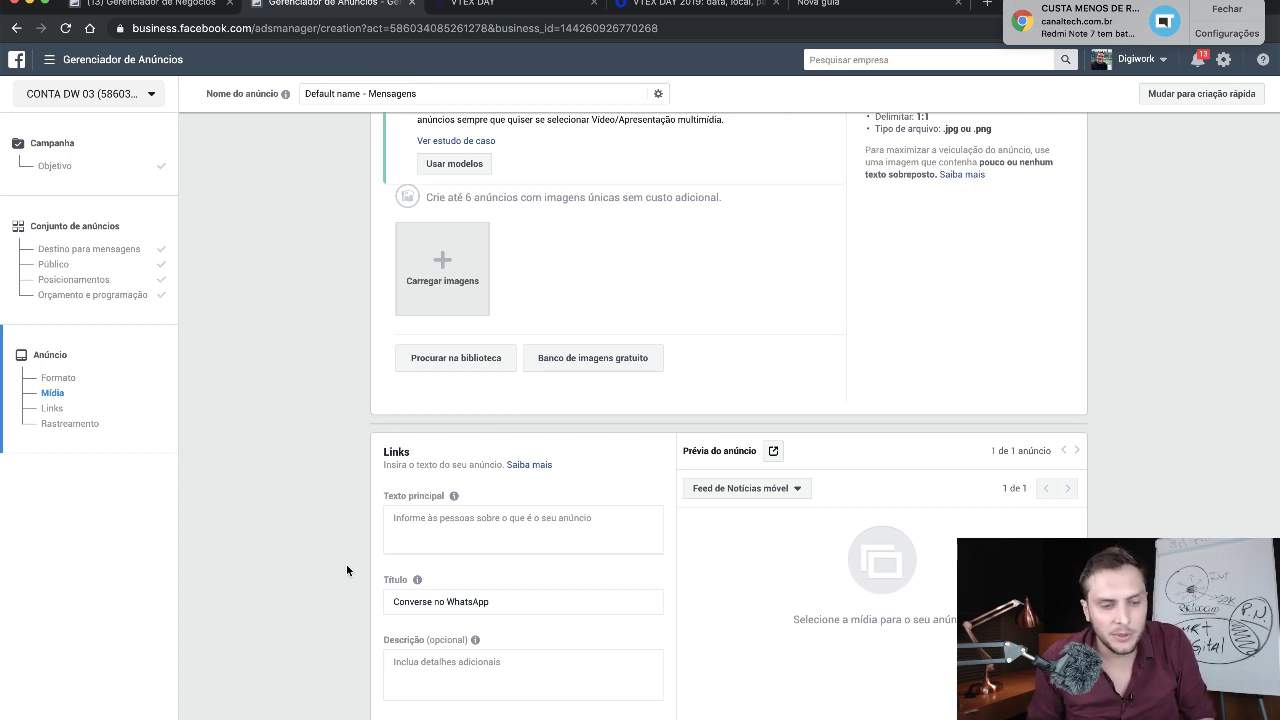
scroll(316, 374, "up", 2)
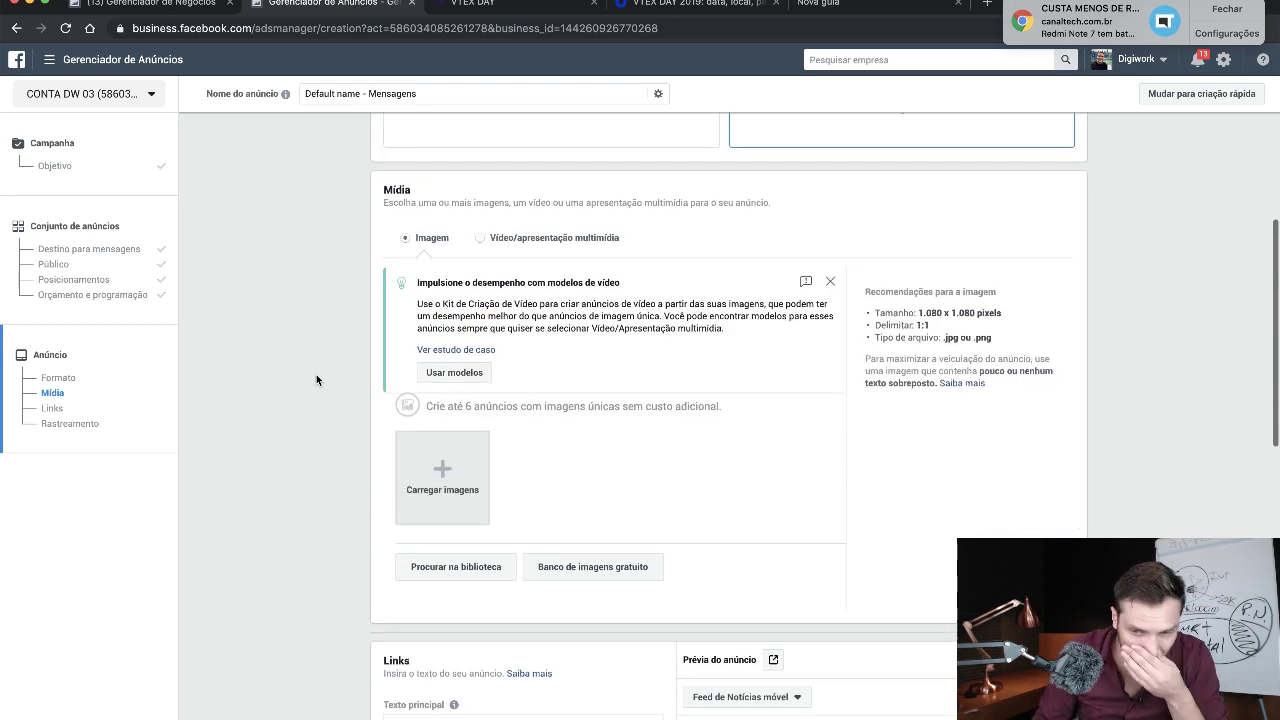
scroll(316, 374, "down", 2)
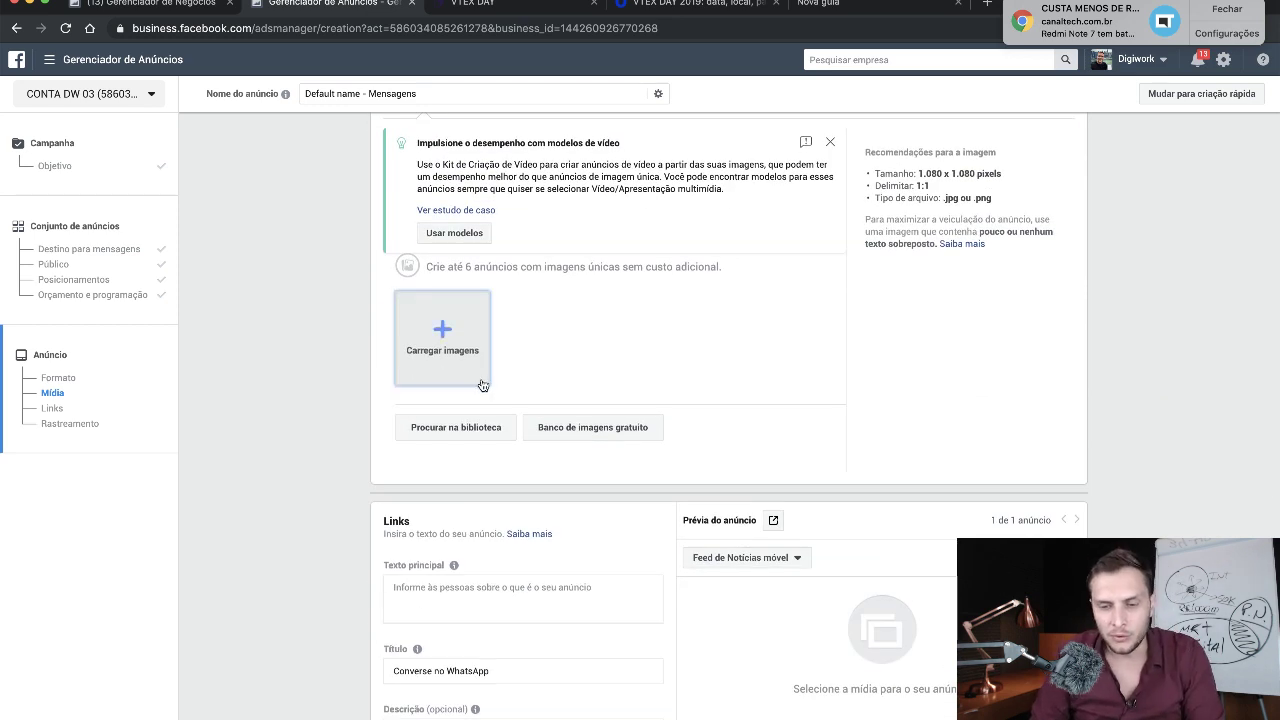
scroll(460, 172, "up", 2)
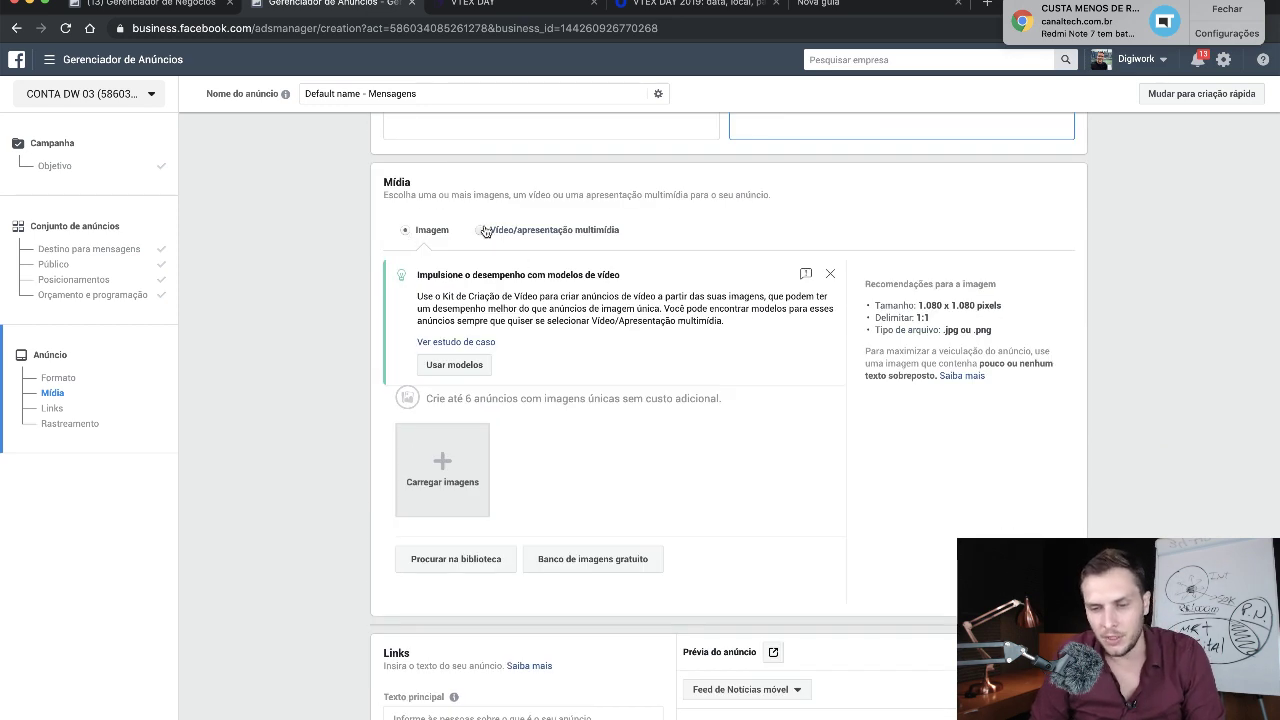
left_click(484, 230)
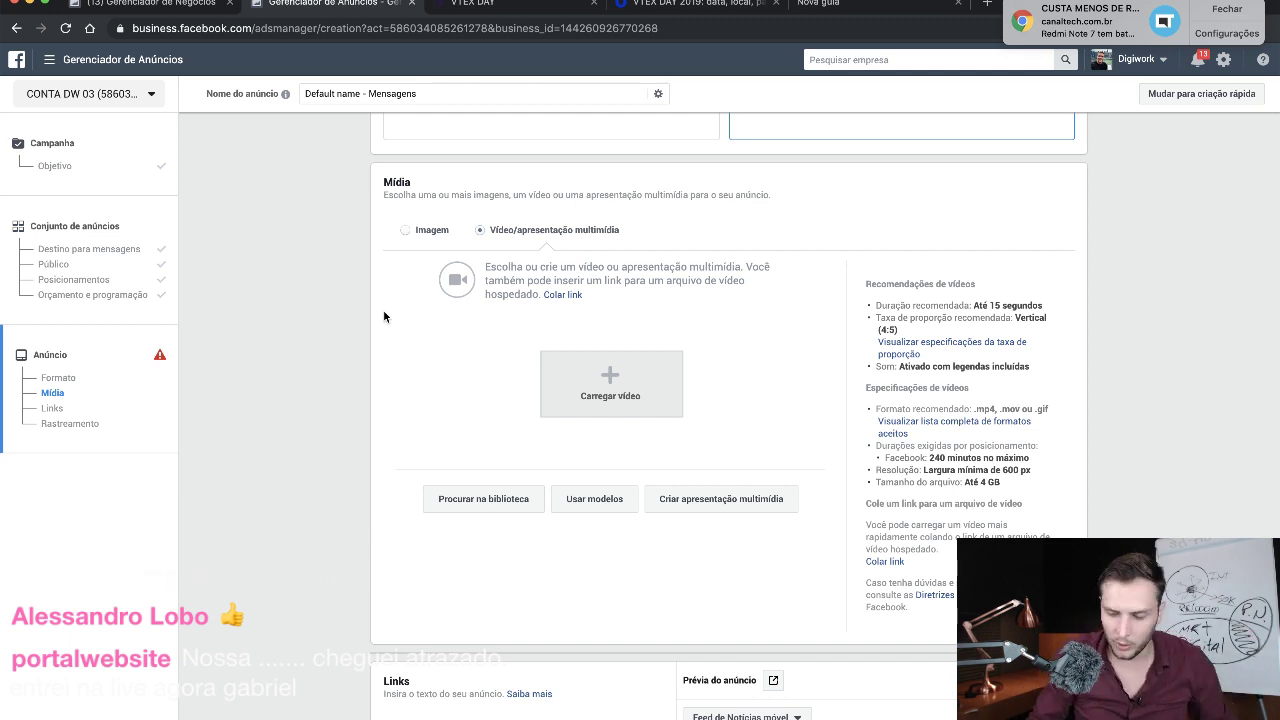
key("XF86AudioRaiseVolume")
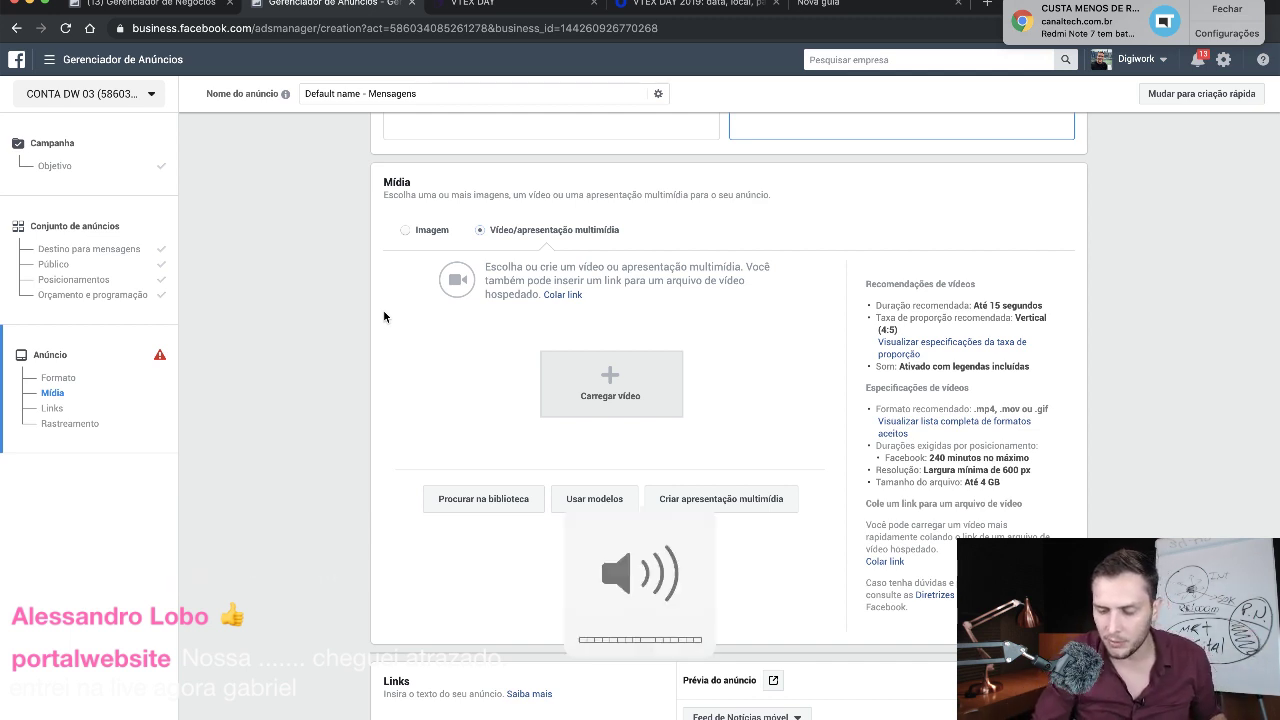
key("XF86MonBrightnessUp")
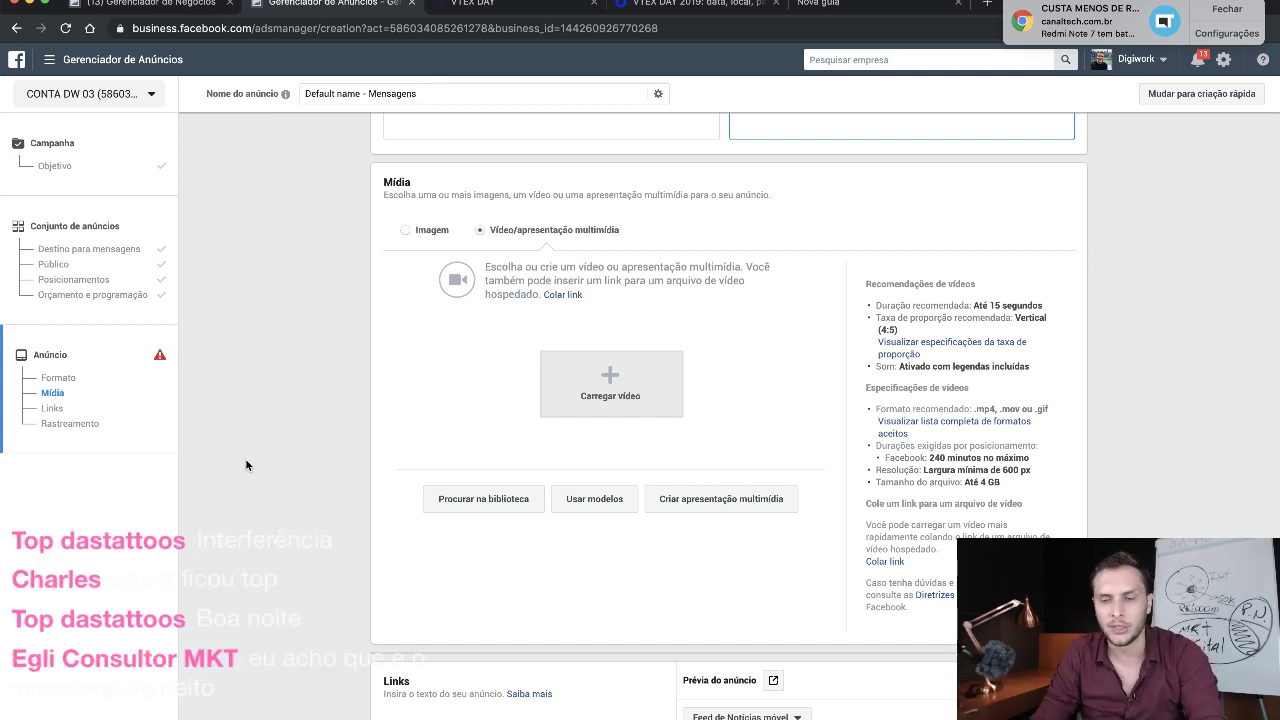
- Upload 20190820_234250.mp4 from the Transferências folder as the ad's video, and dismiss the browser notification
left_click(667, 364)
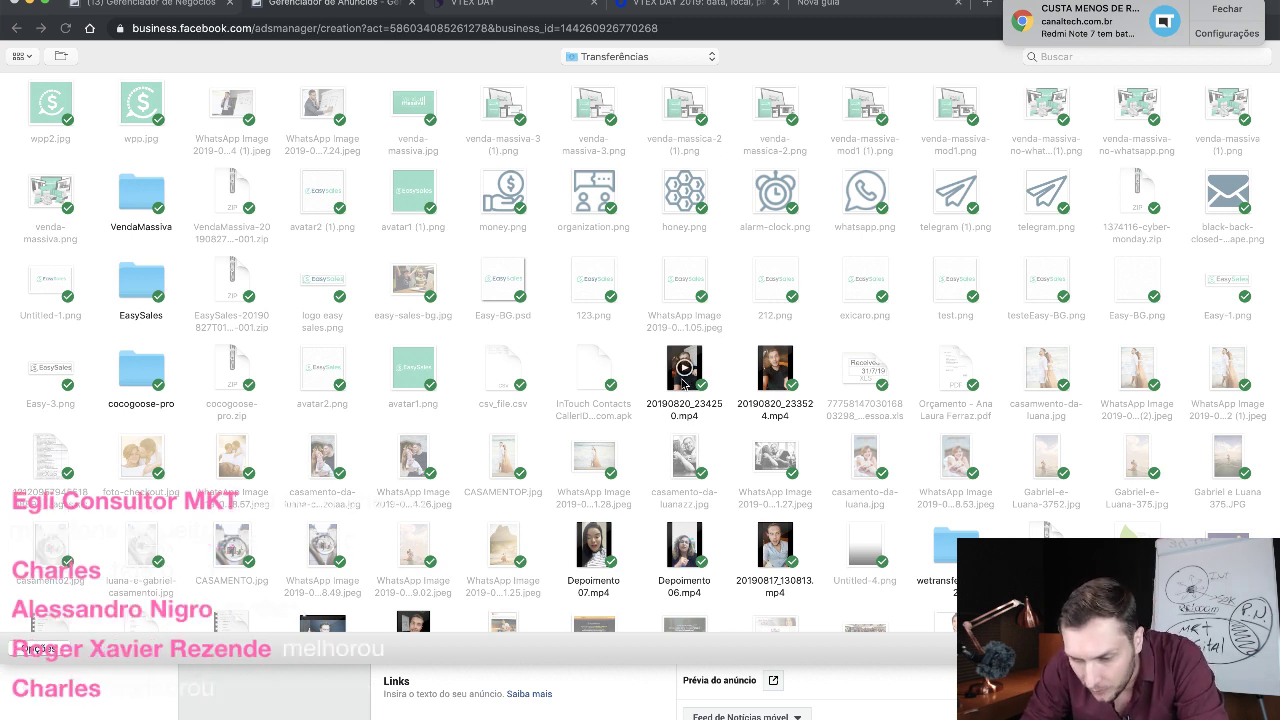
left_click(686, 372)
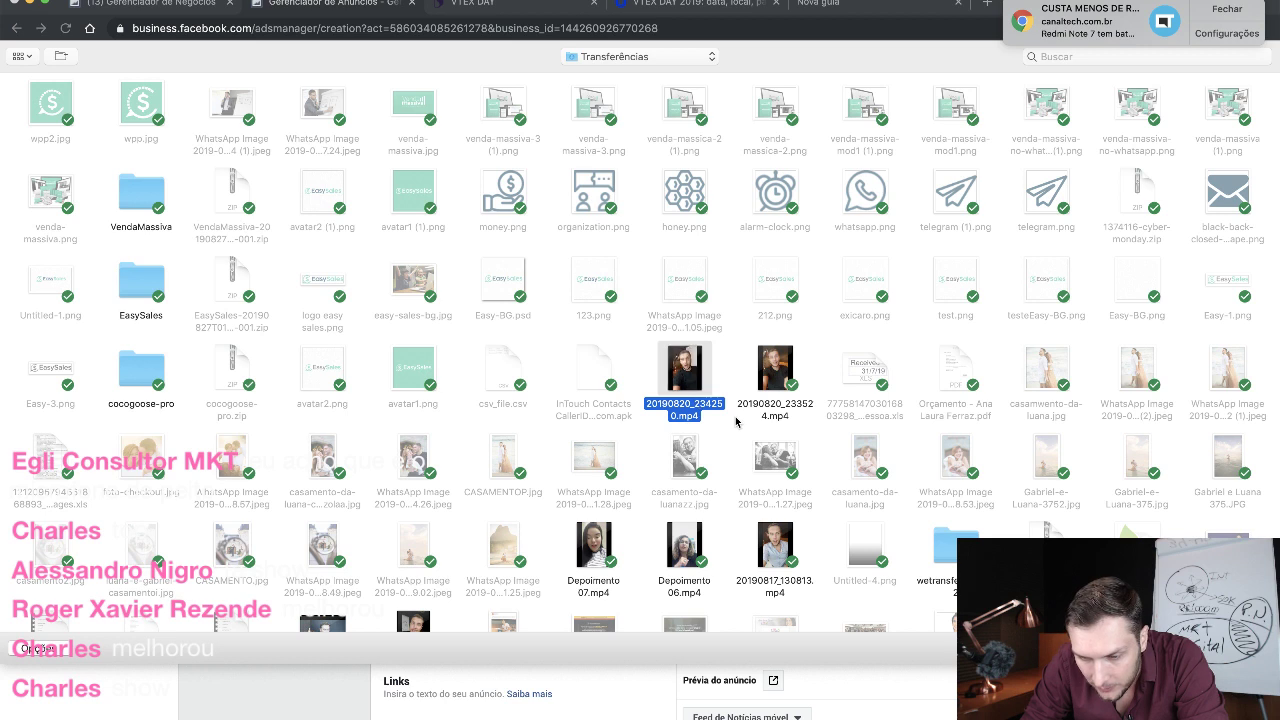
mouse_move(708, 381)
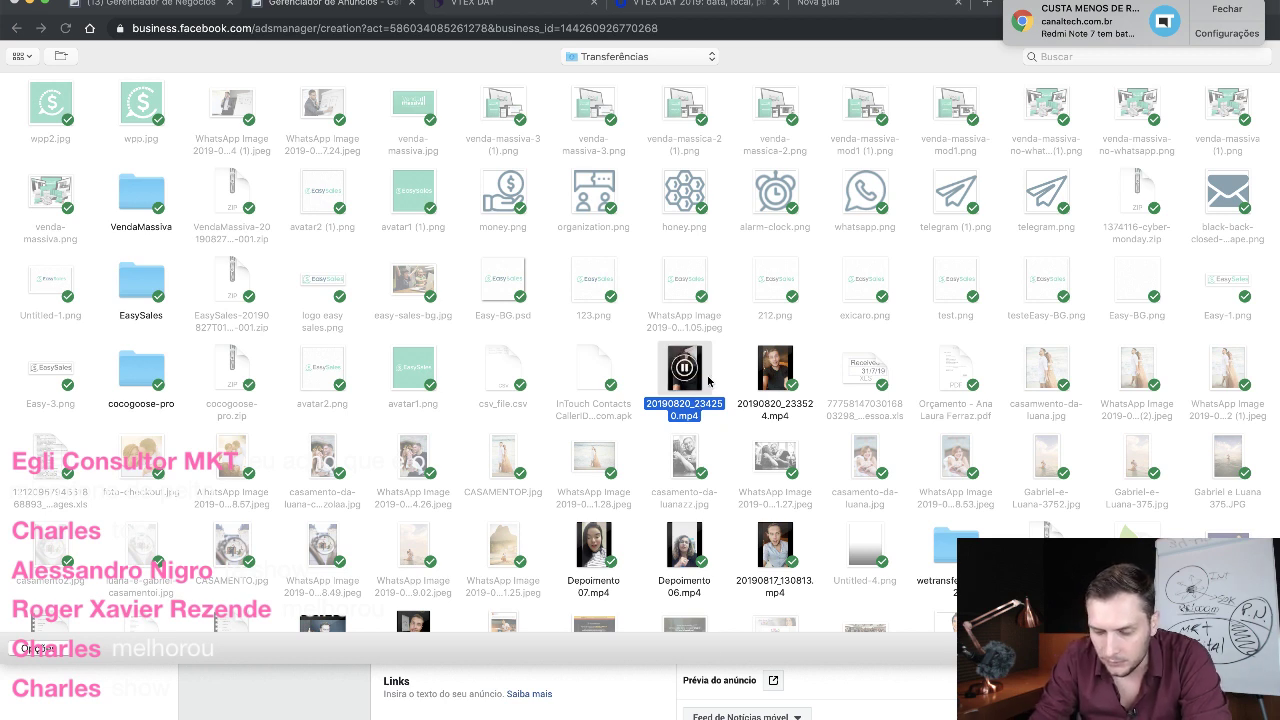
key("XF86AudioRaiseVolume")
key("XF86AudioRaiseVolume")
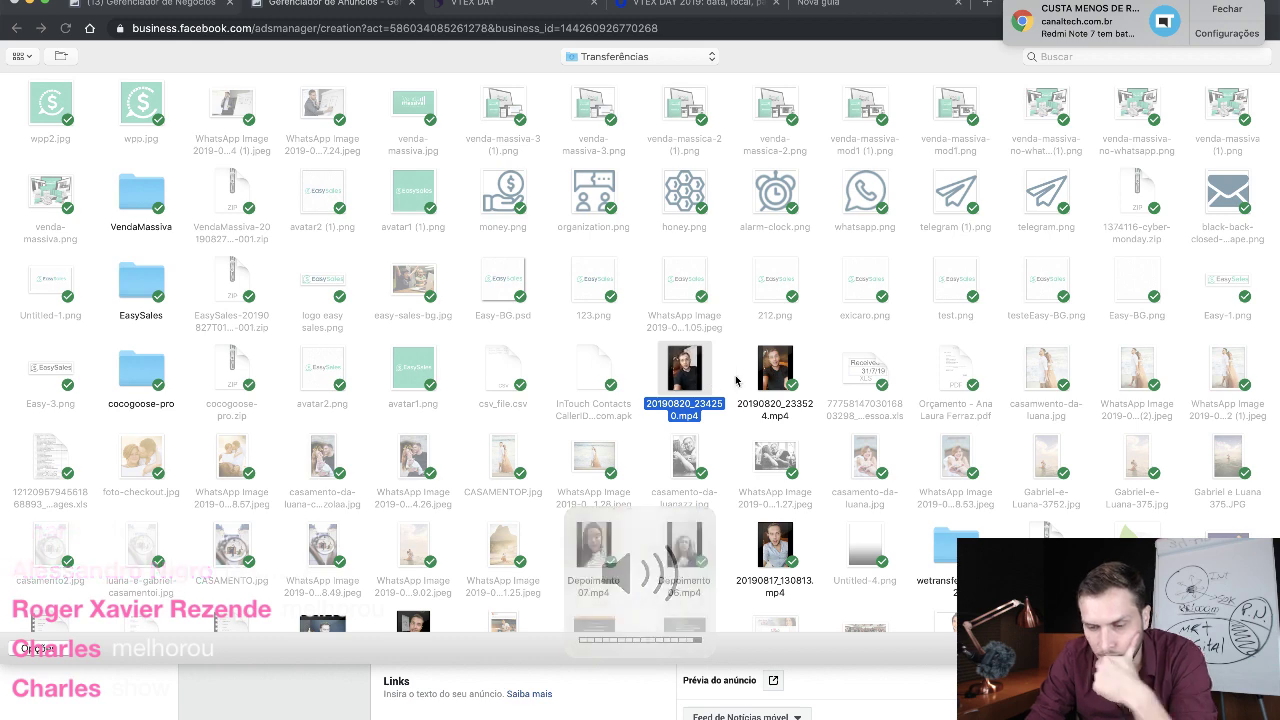
mouse_move(667, 368)
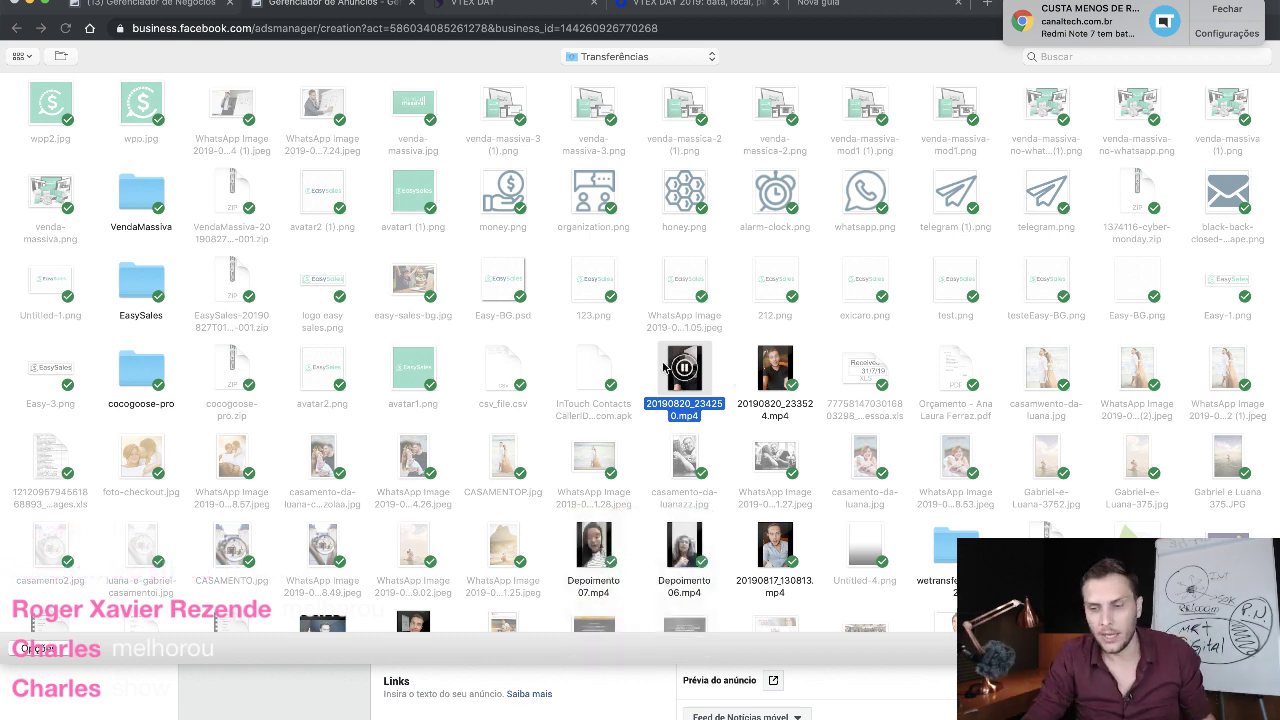
double_click(690, 382)
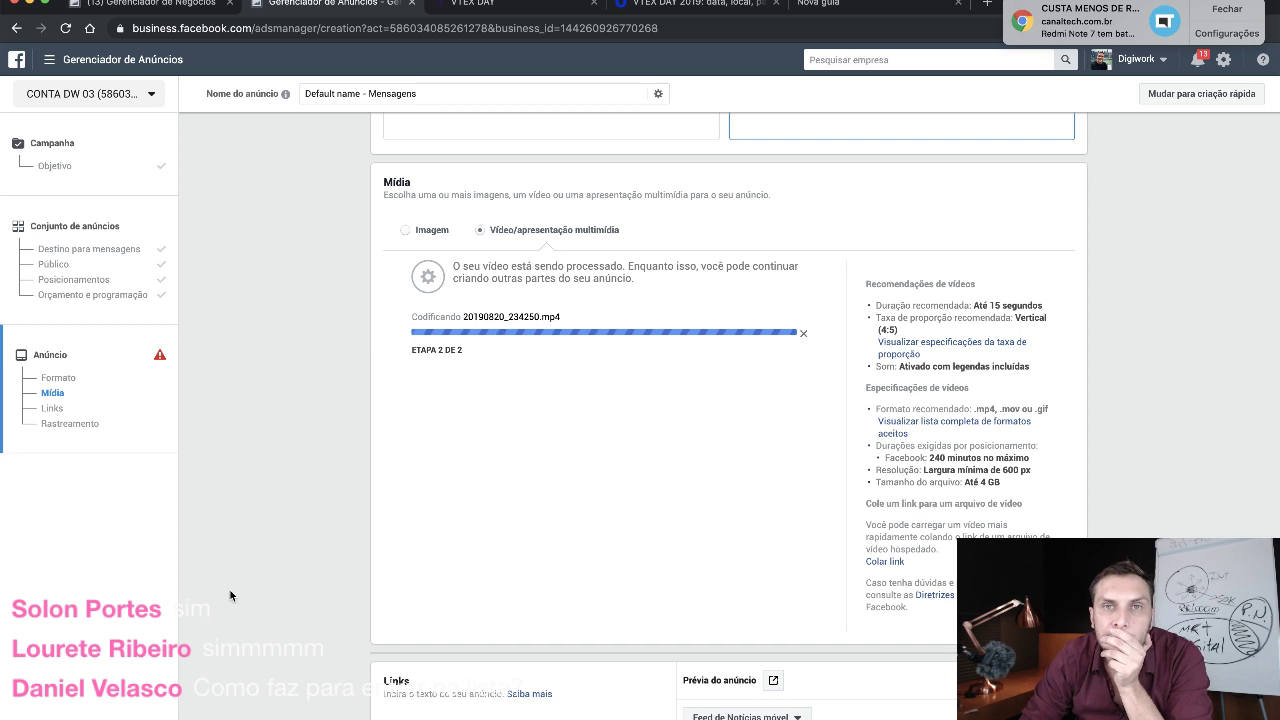
left_click(1213, 11)
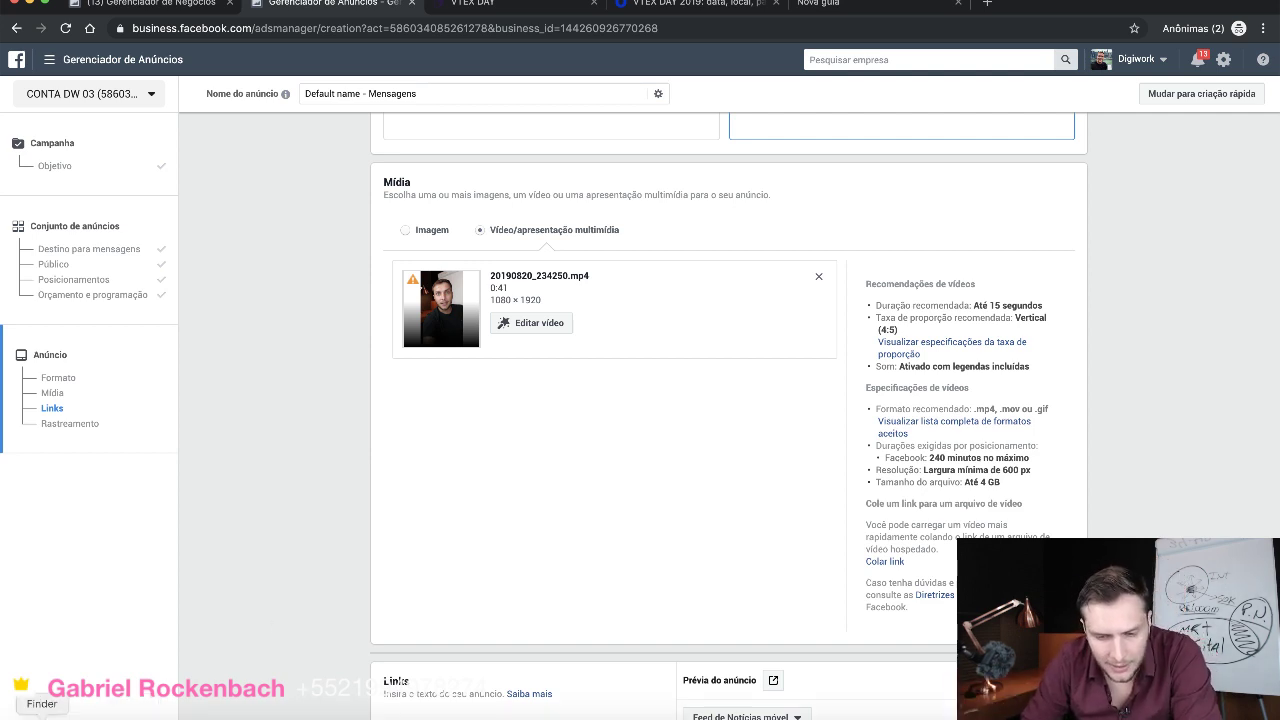
- Switch to Finder, play 20190820_234250.mp4 from the Transferências folder, and close the video and folder
left_click(42, 714)
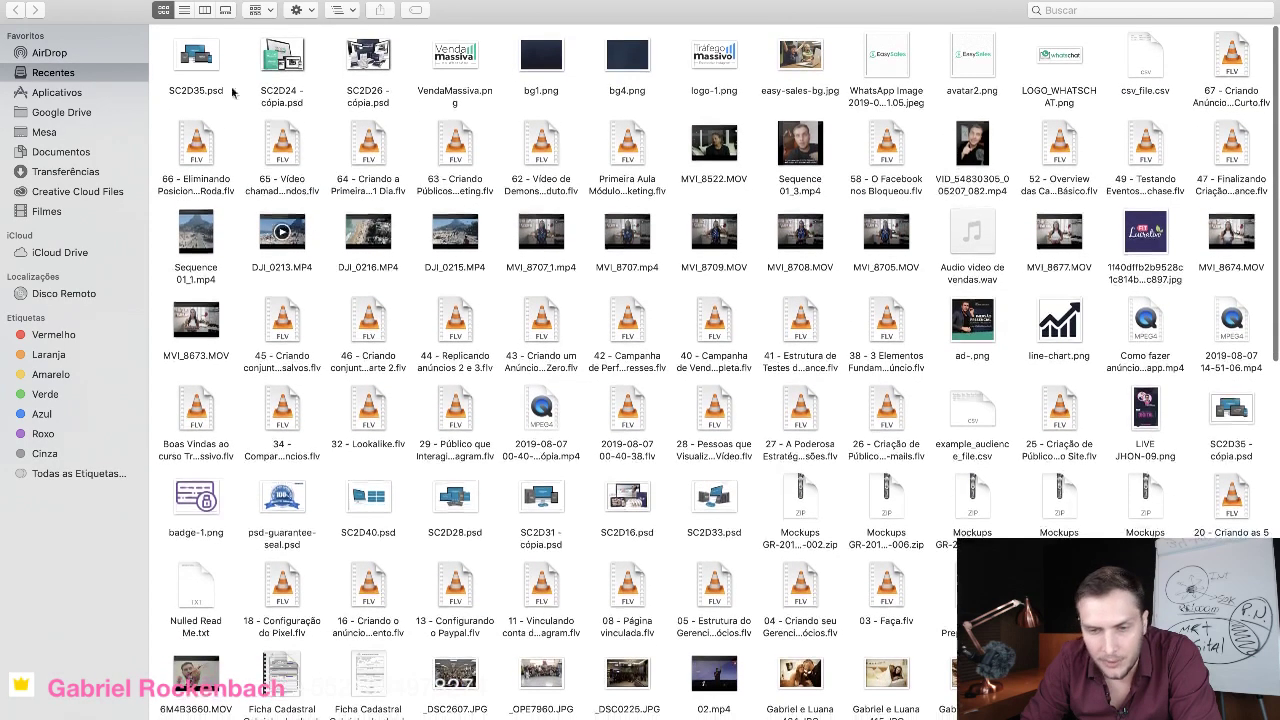
left_click(56, 177)
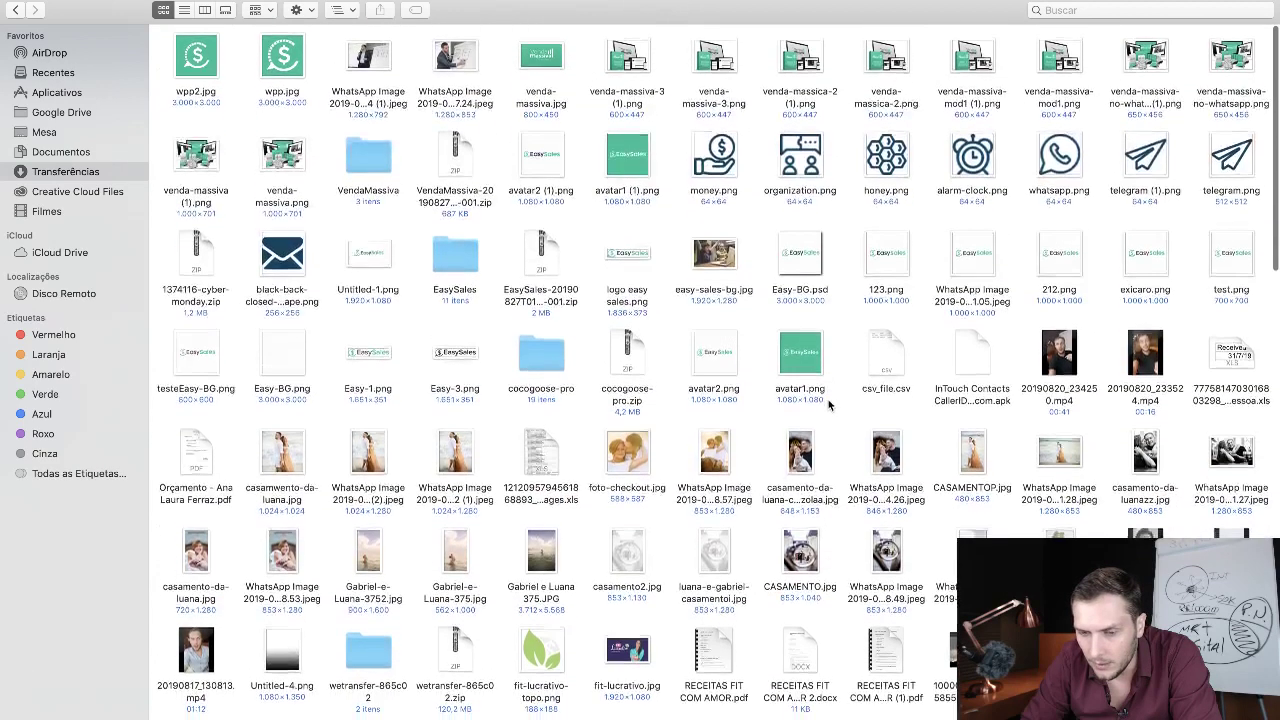
double_click(1068, 366)
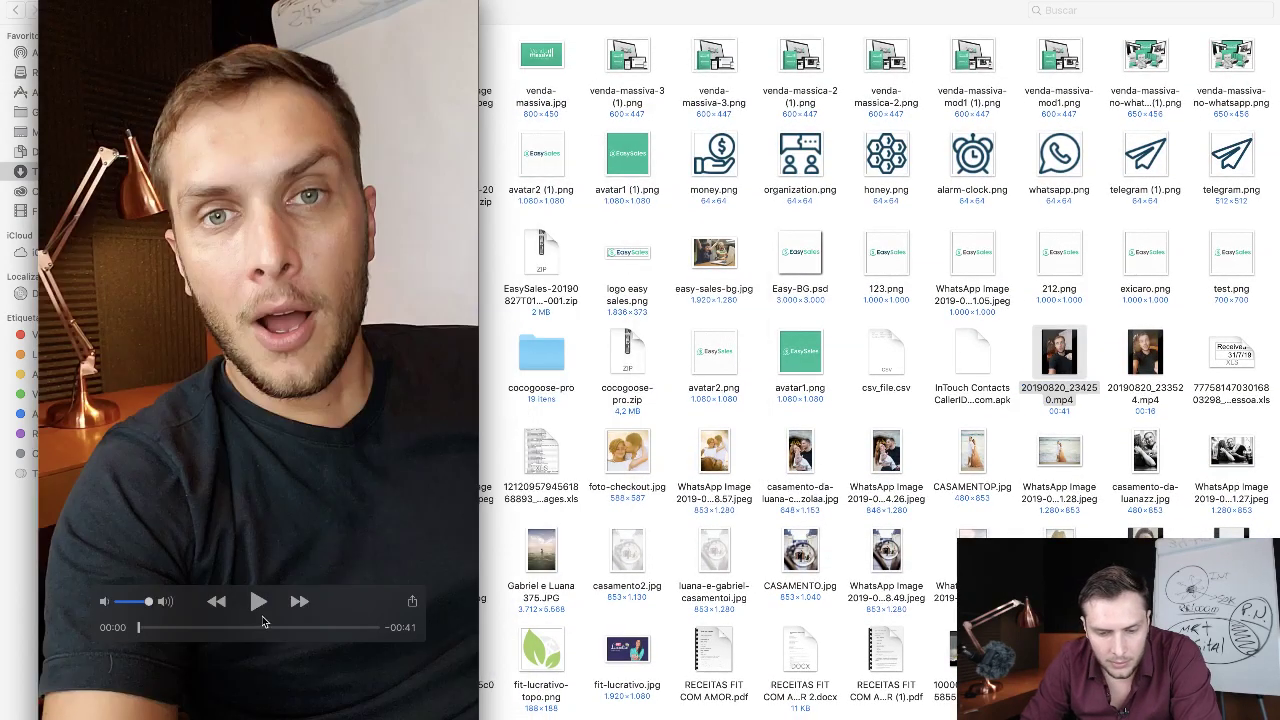
left_click(260, 604)
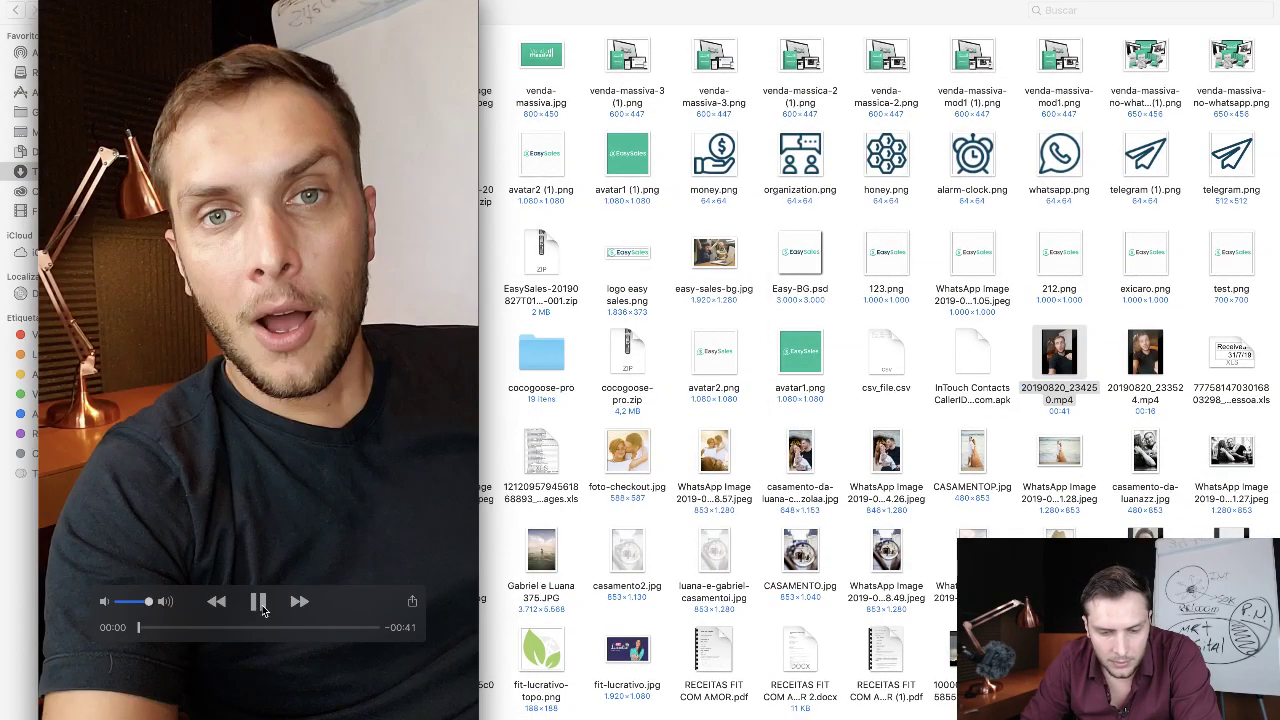
left_click_drag(464, 492, 767, 492)
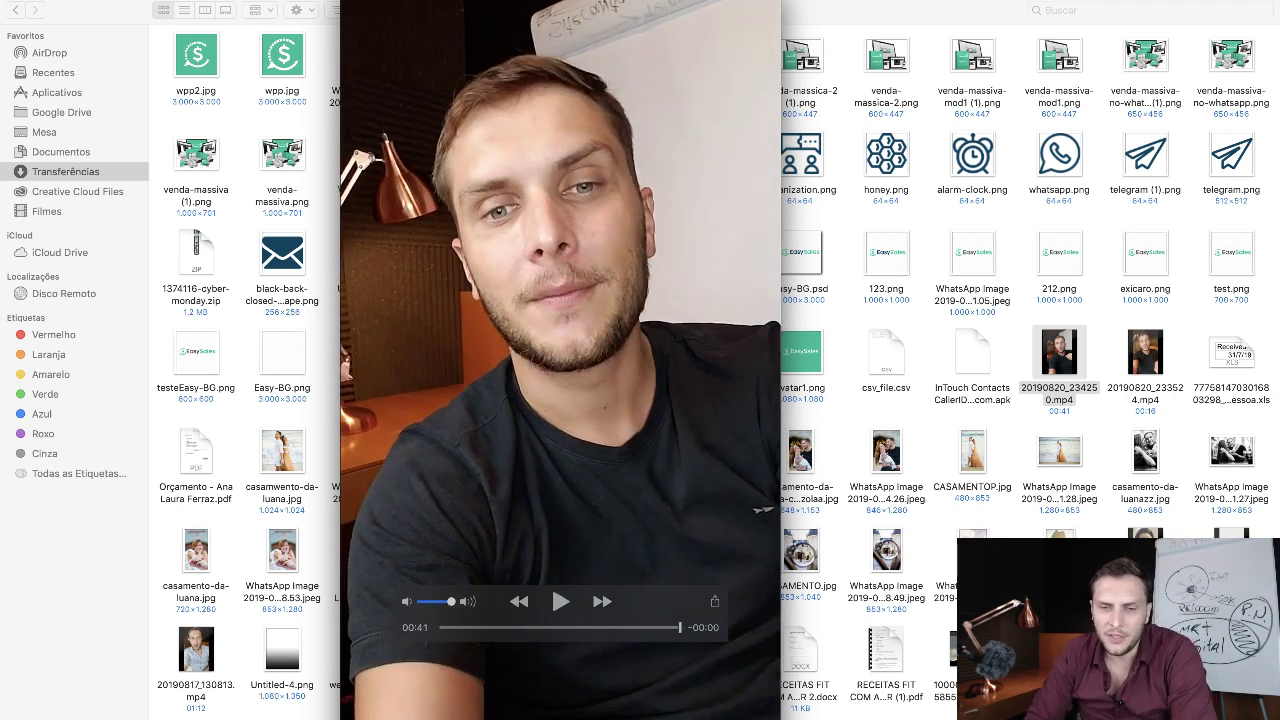
left_click(354, 4)
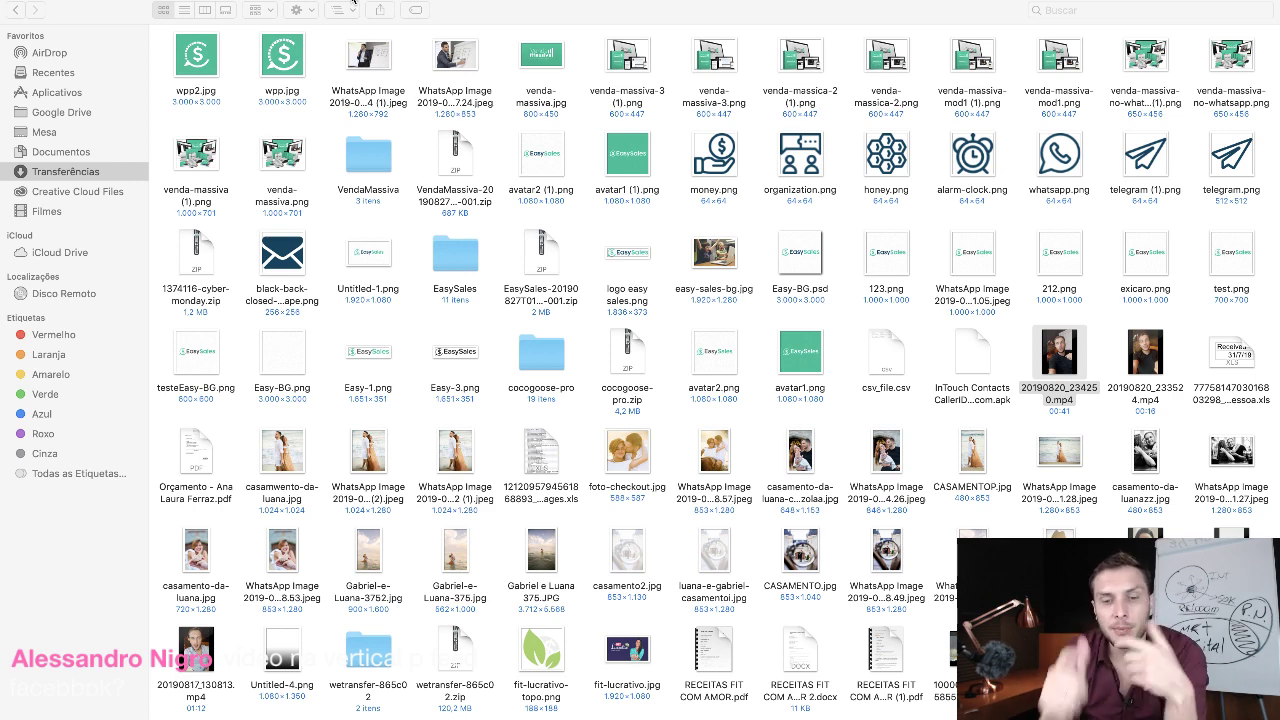
left_click(14, 3)
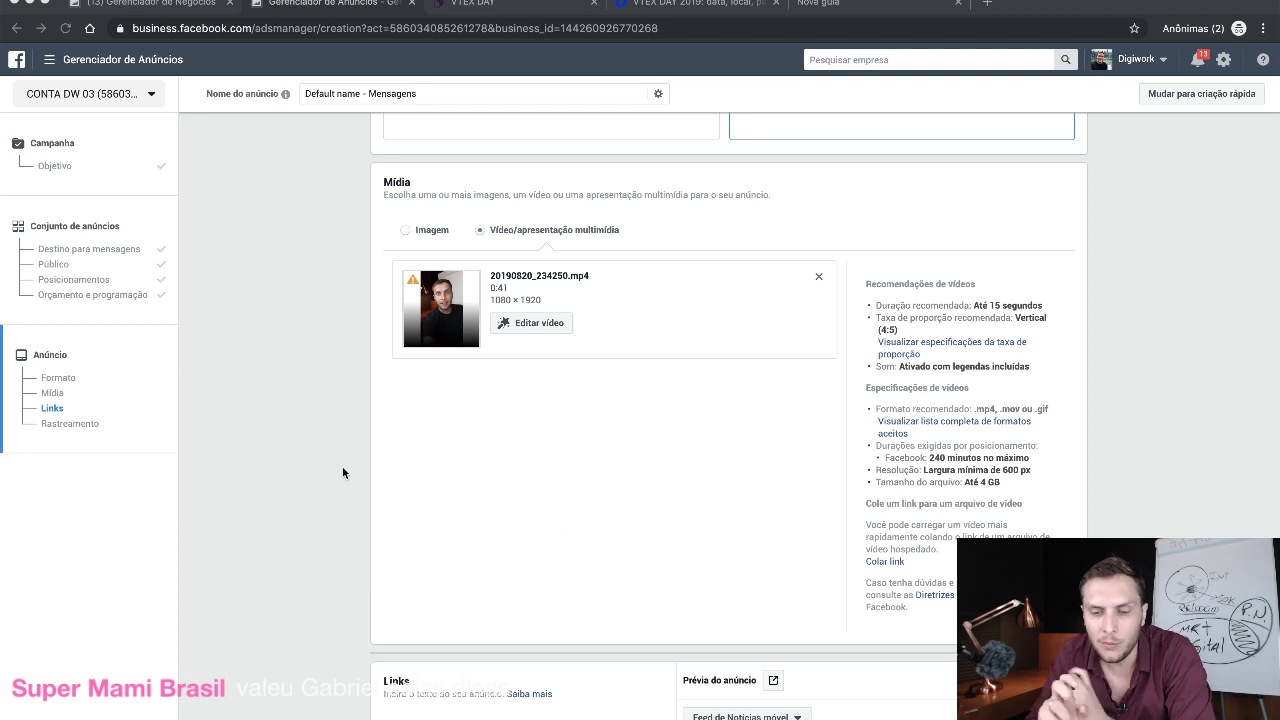
- Try a 4:5 crop on the ad's video, look at the Recortar and Miniatura settings, and leave the editor without applying anything
left_click(535, 323)
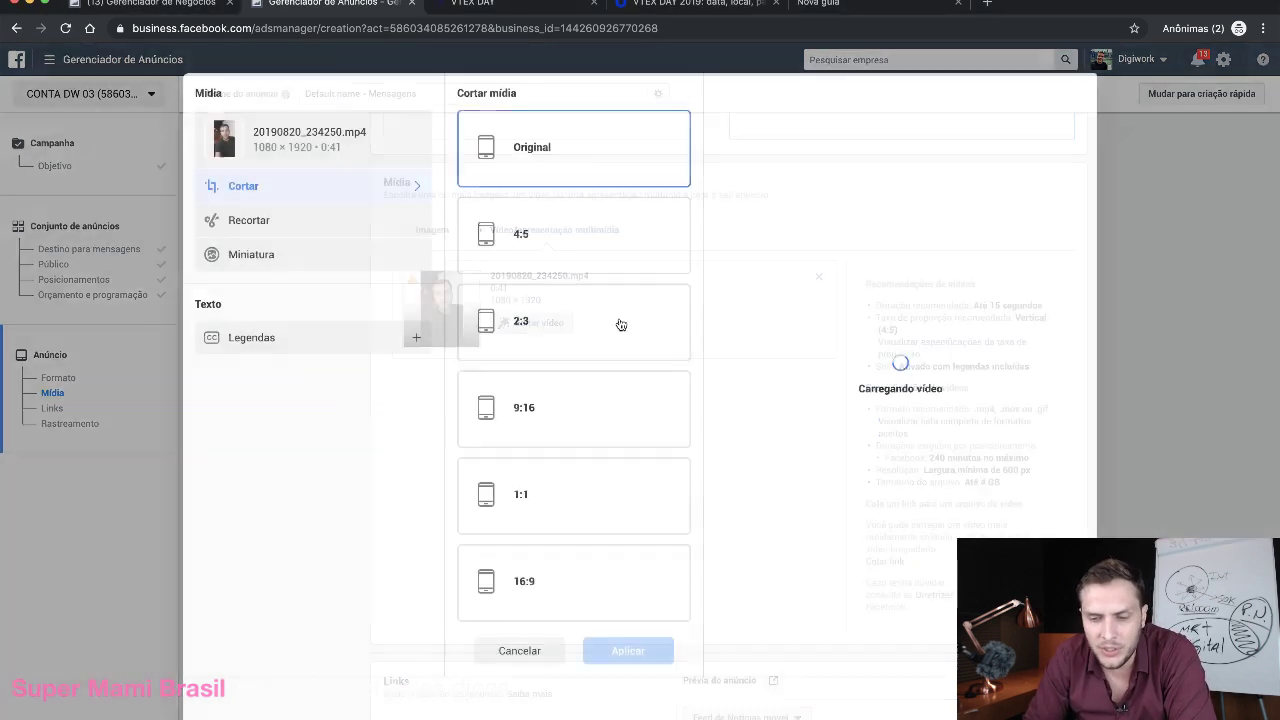
left_click(534, 255)
left_click_drag(856, 330, 879, 338)
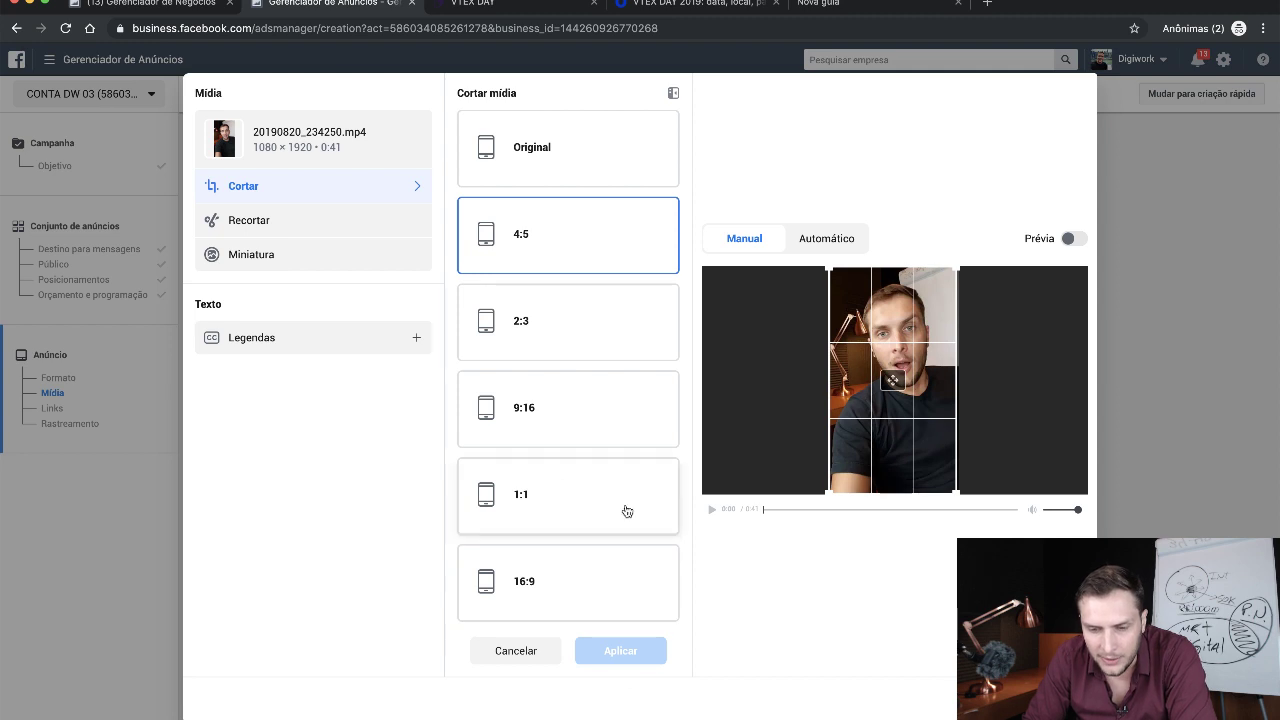
left_click(265, 222)
left_click(277, 254)
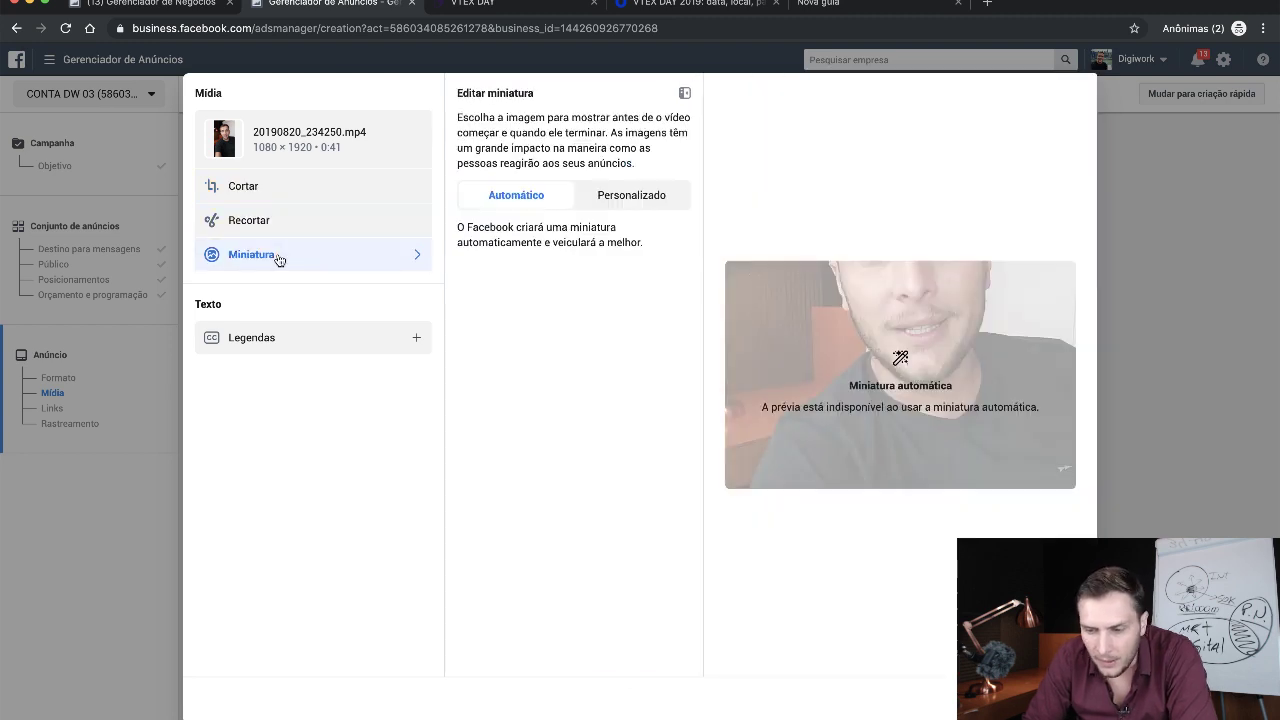
left_click(318, 186)
scroll(523, 620, "down", 1)
left_click(512, 652)
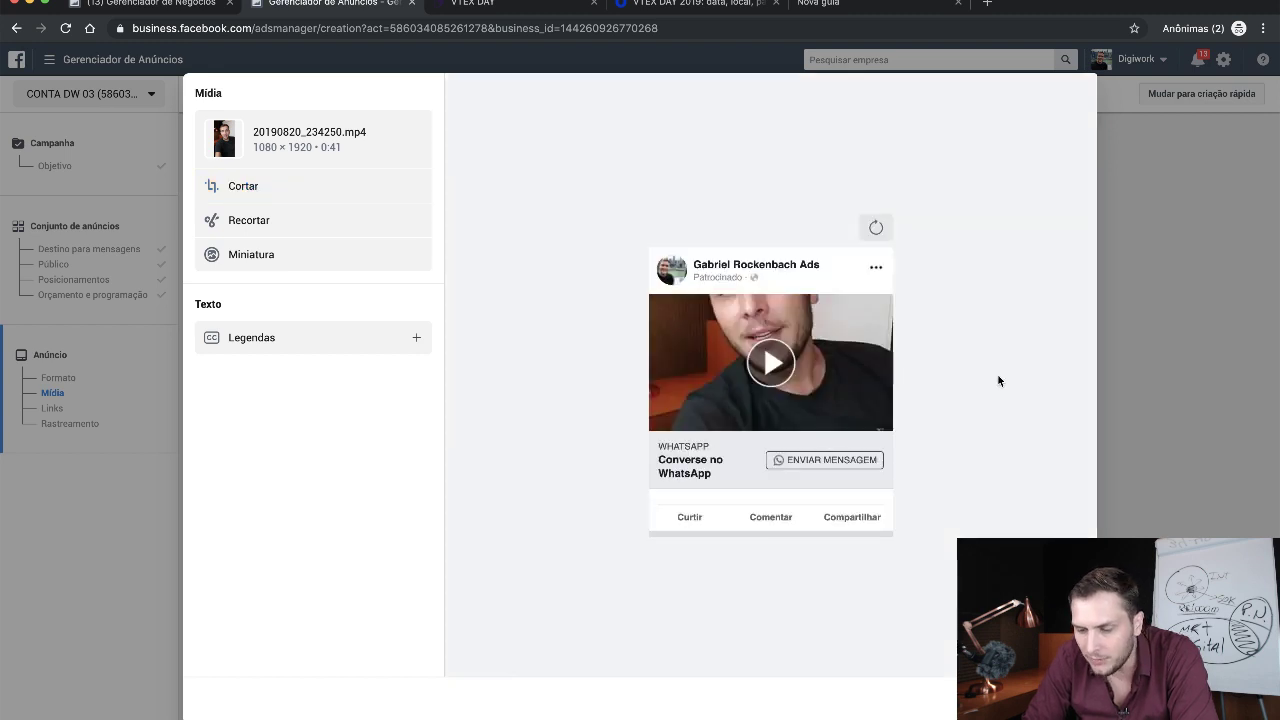
key("Escape")
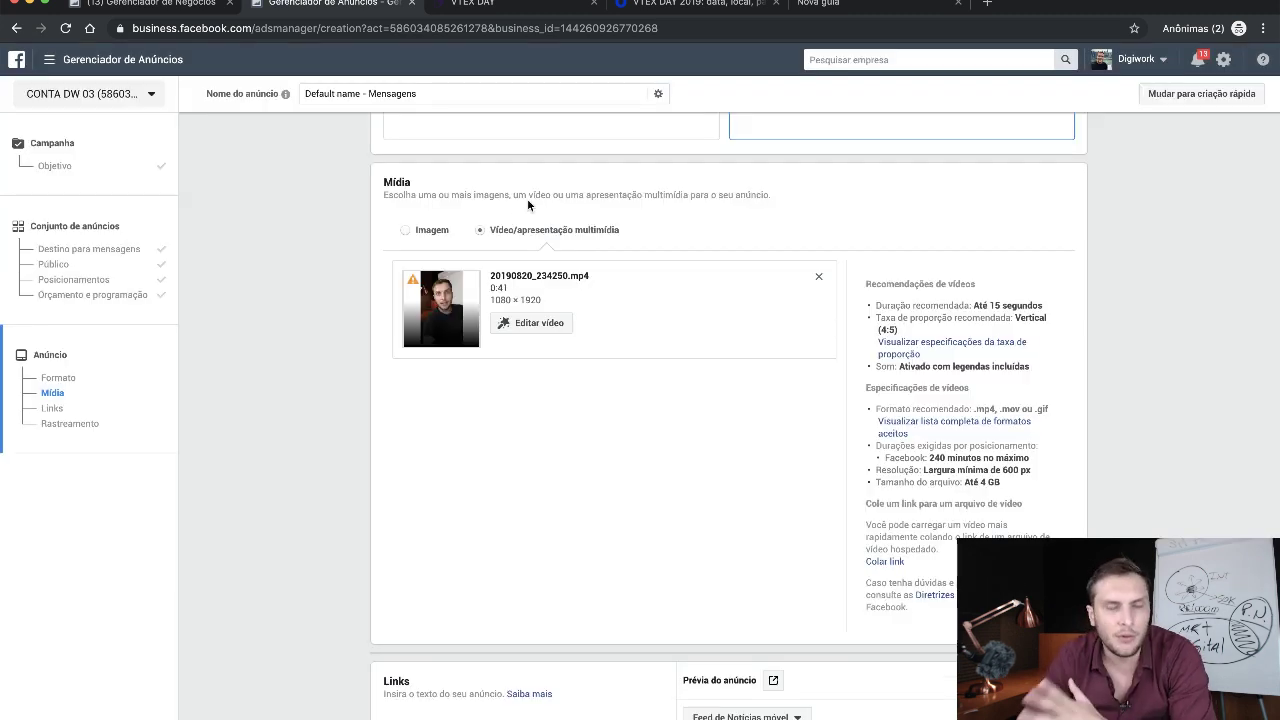
- Fill the ad's Texto principal with sample text on separate lines: "ioASJjao", "a", "sA", "a", "a", "aa"
scroll(575, 546, "down", 4)
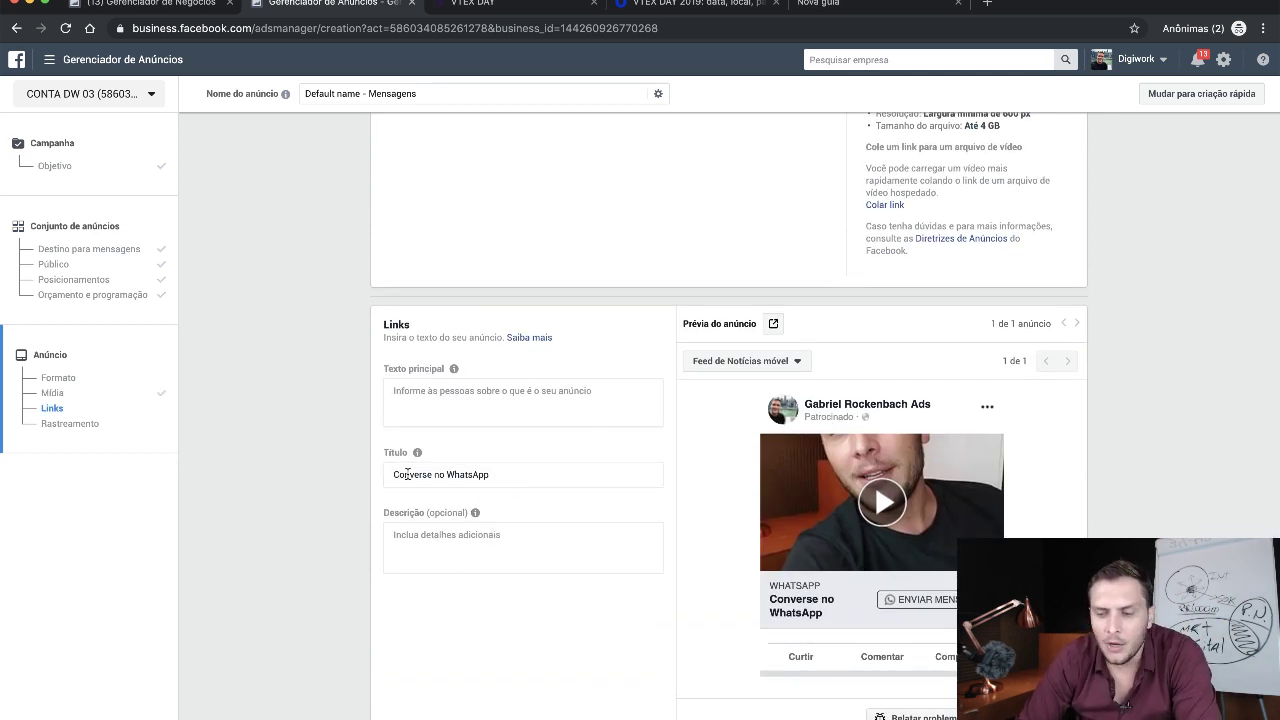
left_click(435, 420)
type("ioASJjao")
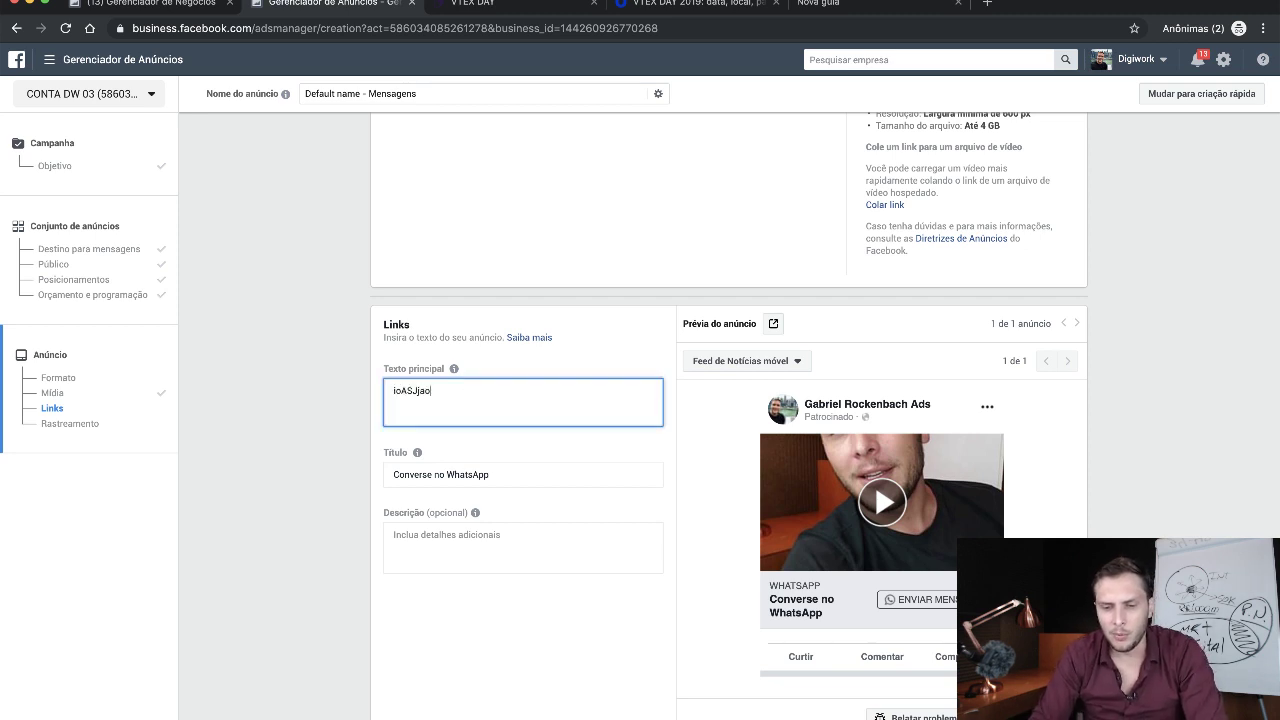
key("Return")
type("a sA a a aa")
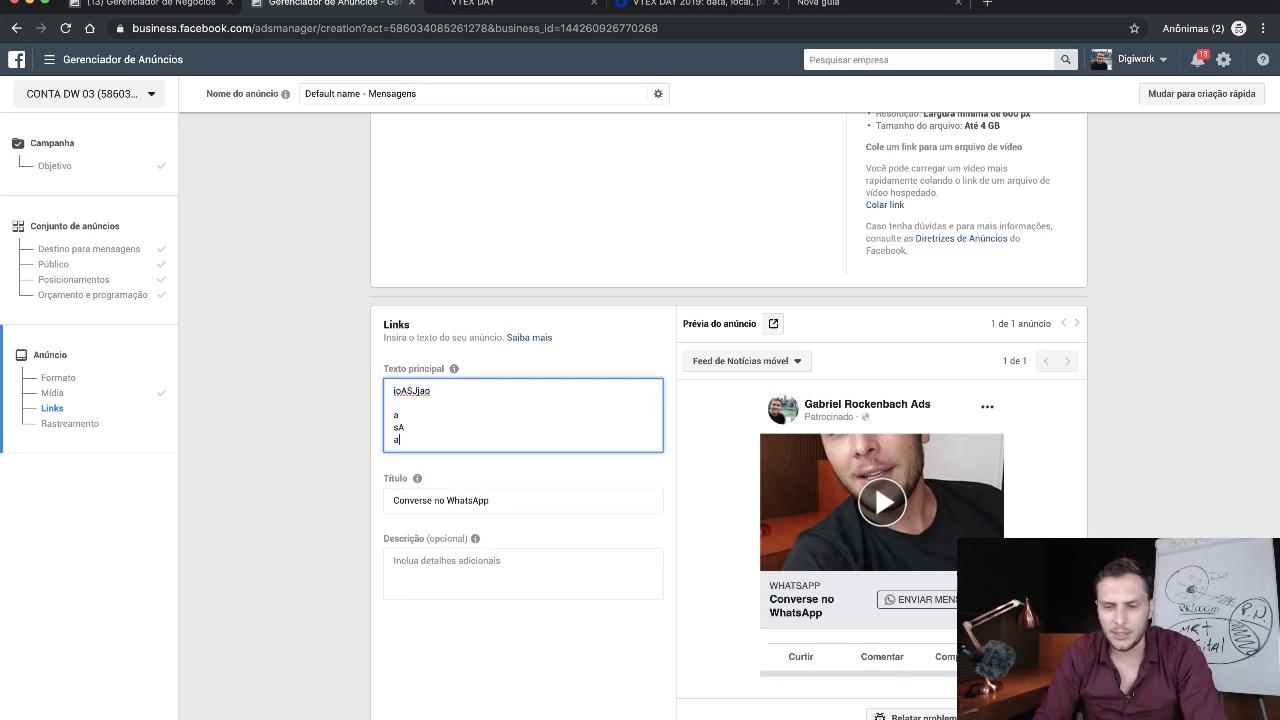
left_click(314, 421)
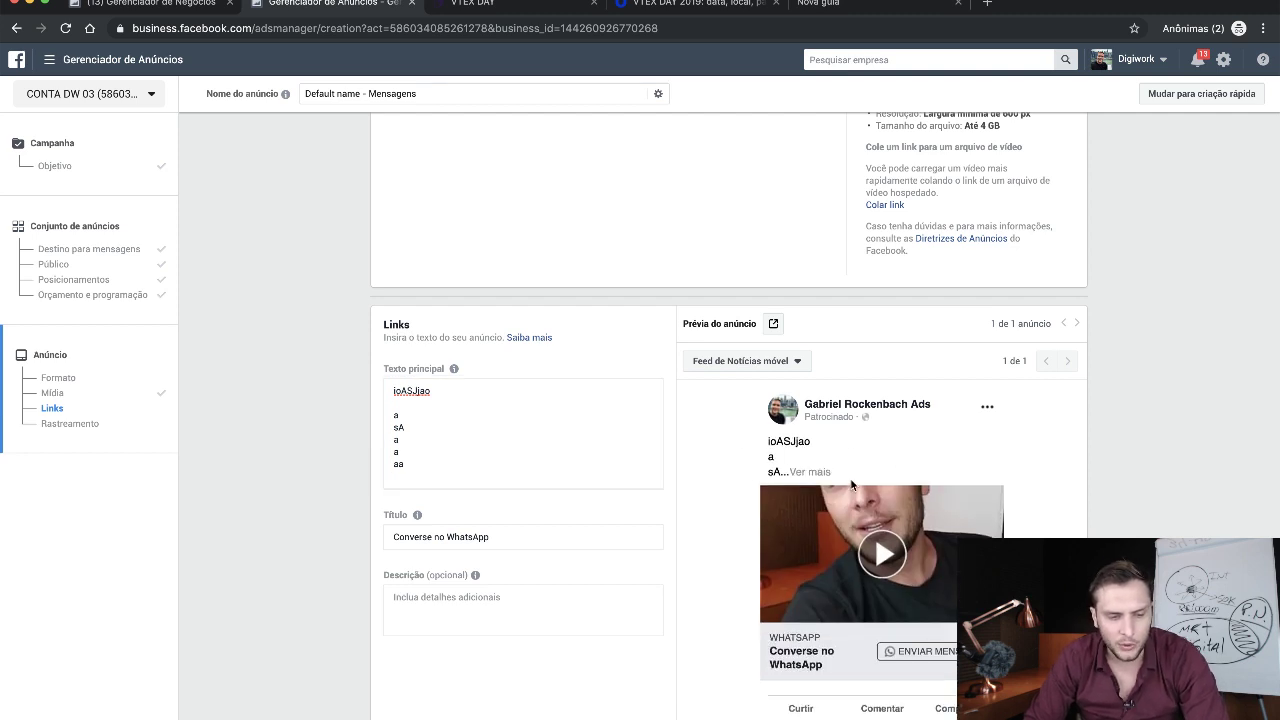
- Change the ad's Título to "Me Chame no WhatsApp Agora"
scroll(645, 542, "down", 1)
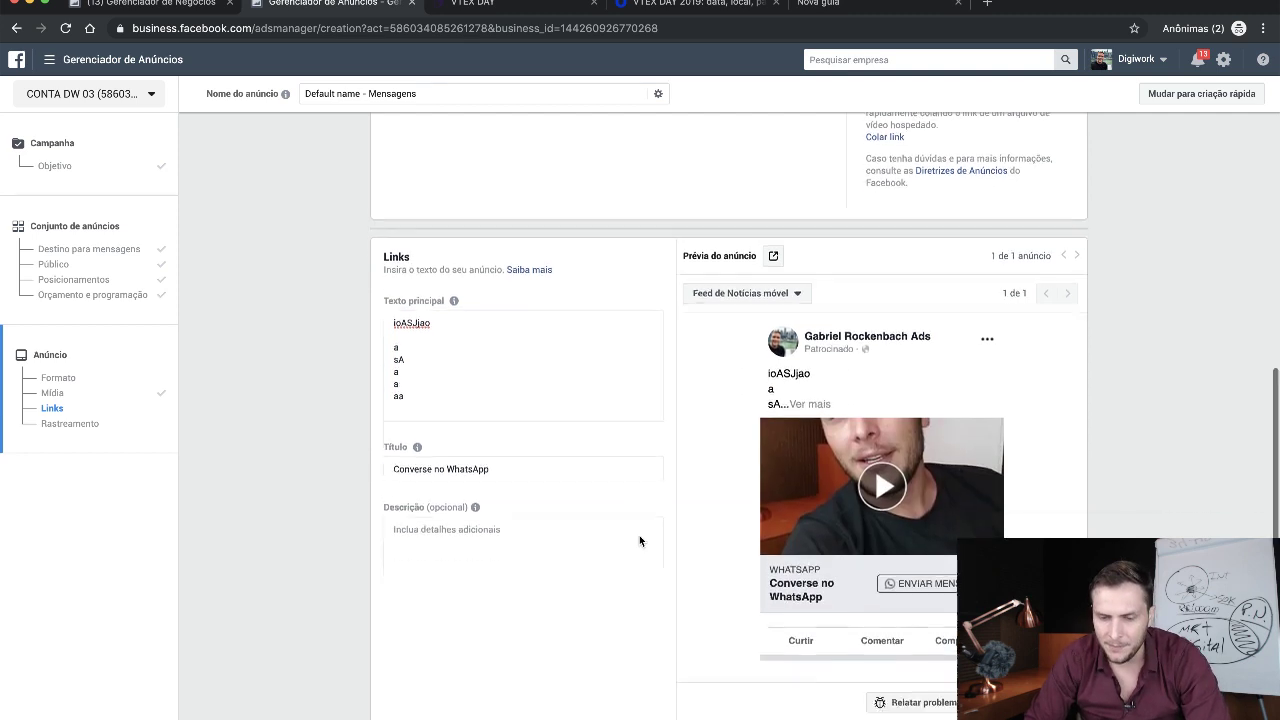
double_click(411, 463)
type("Me Cham")
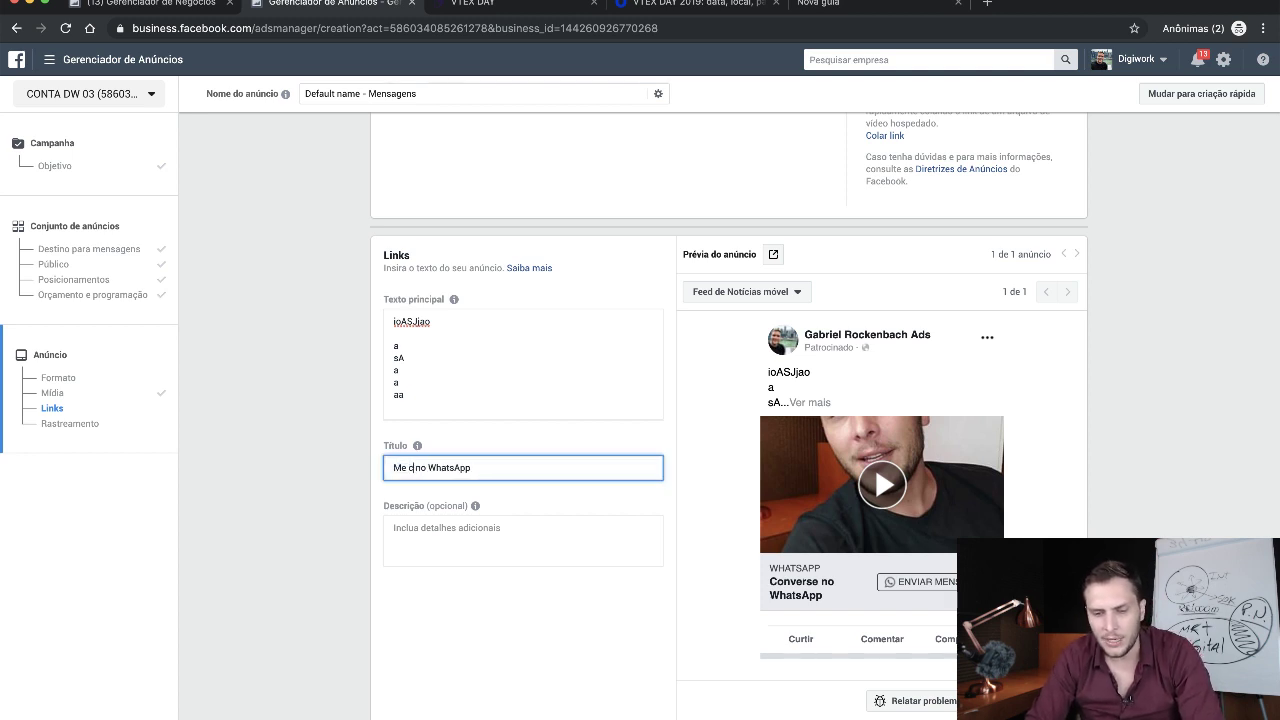
type("e")
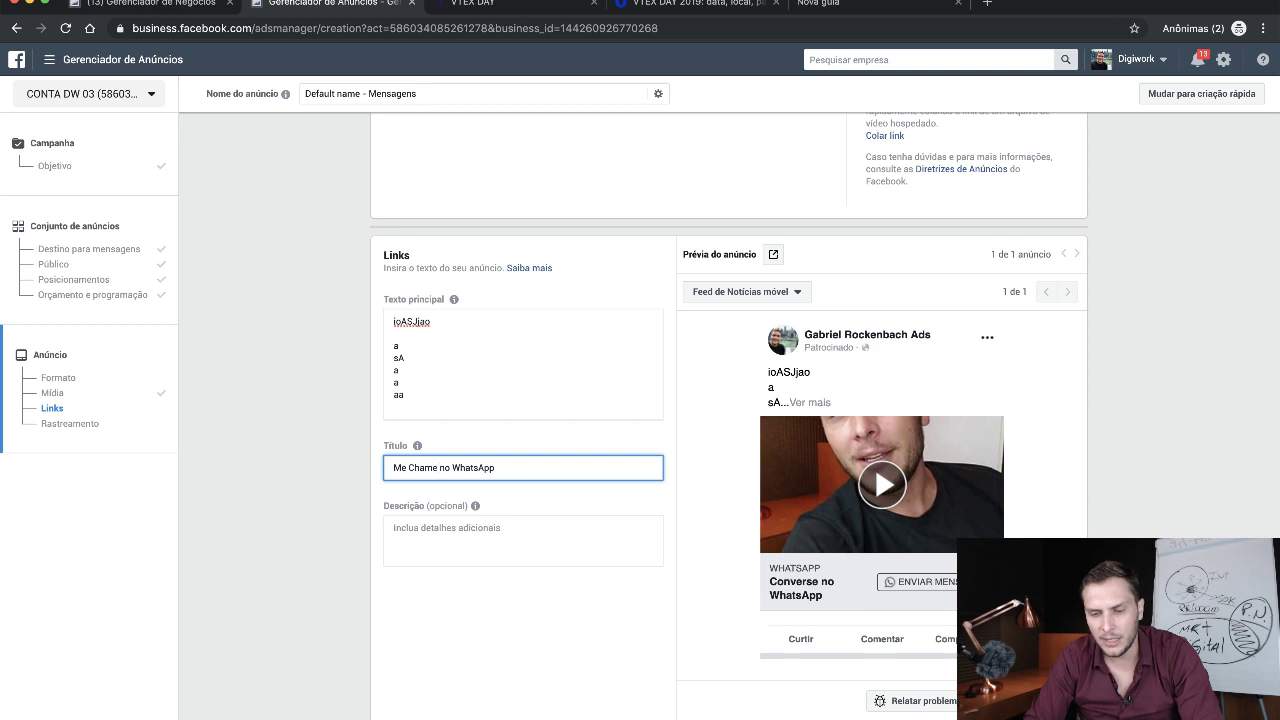
type(" no WhatsApp Ago")
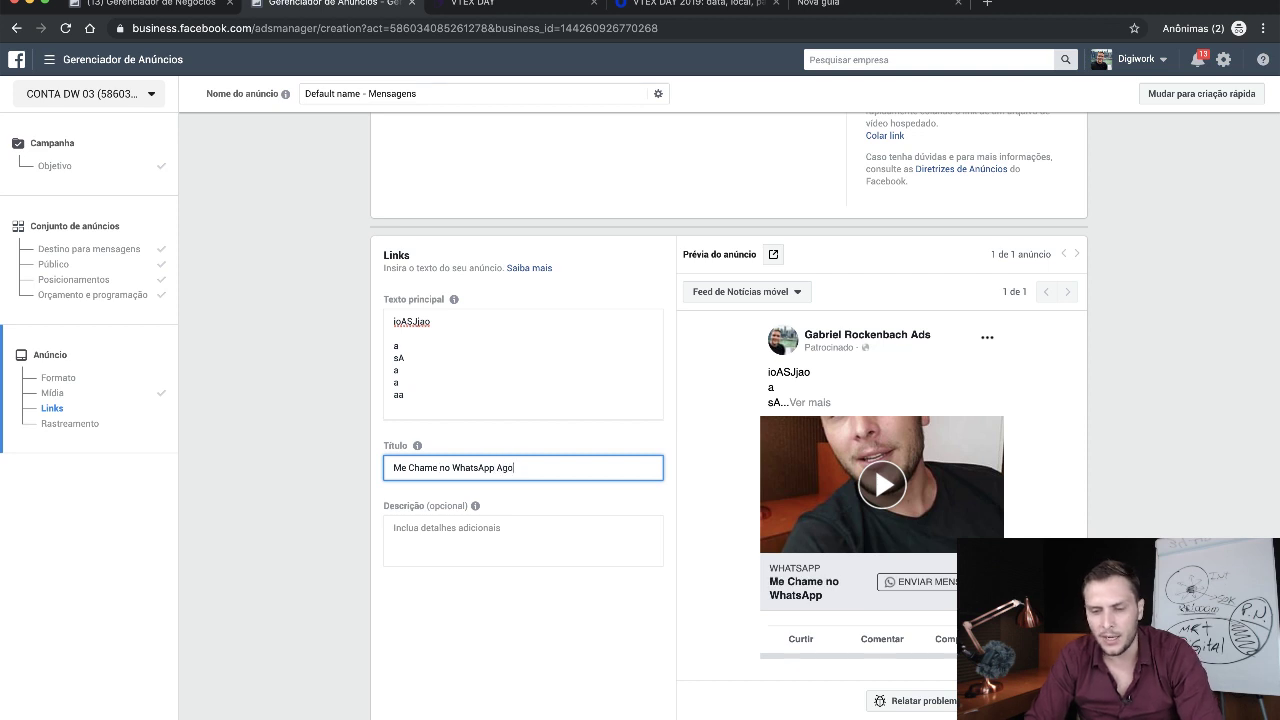
type("ra")
- Append the "»" symbol from the emoji and symbol picker to the end of the ad's Título
key("ctrl+super+space")
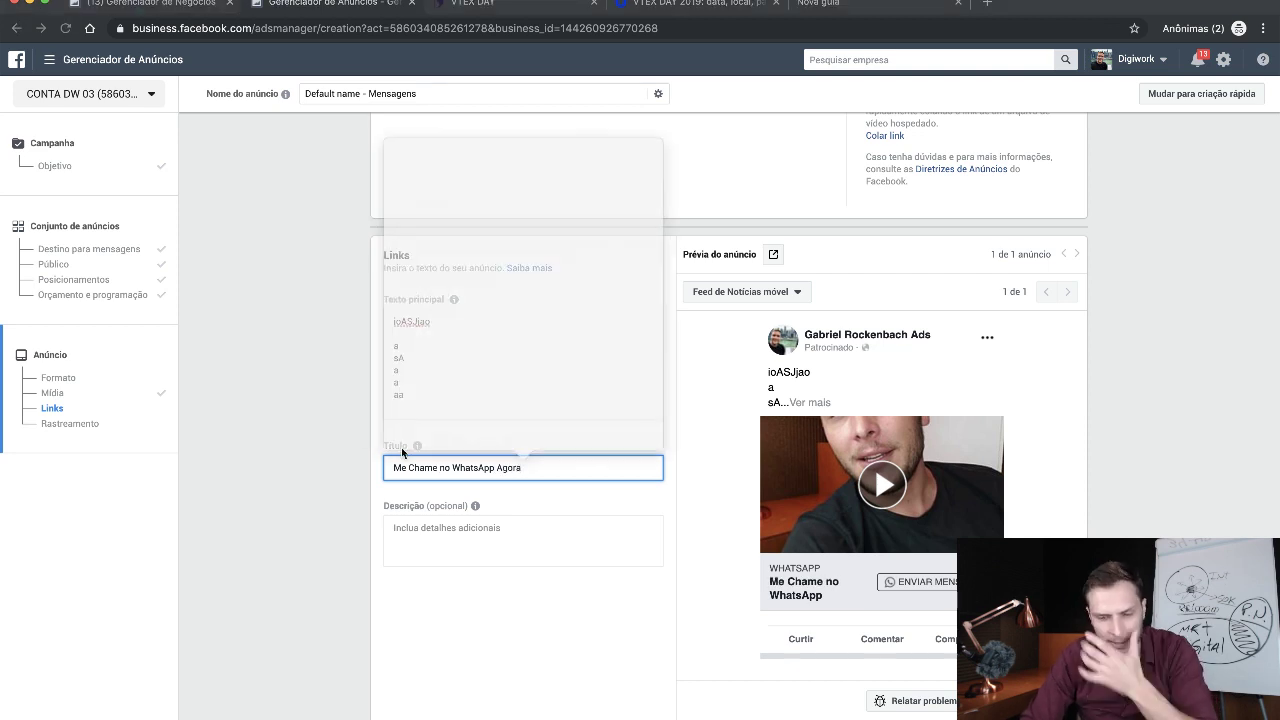
left_click(322, 348)
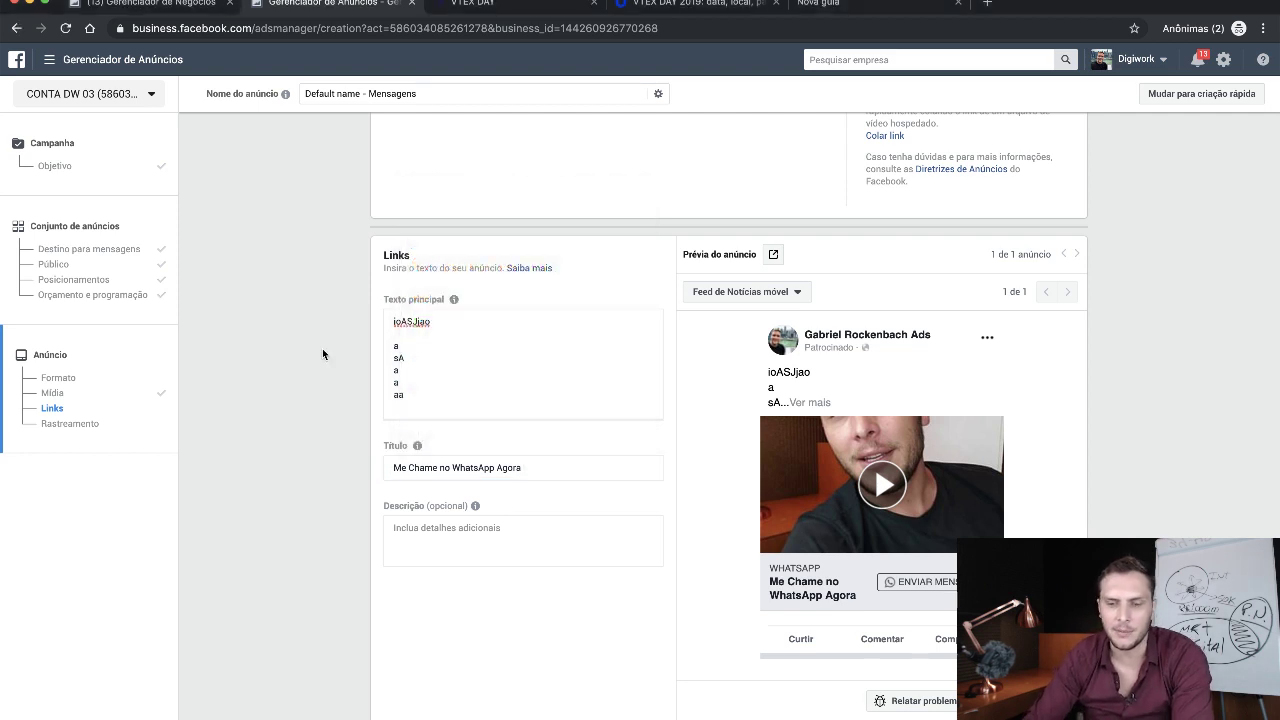
left_click(558, 466)
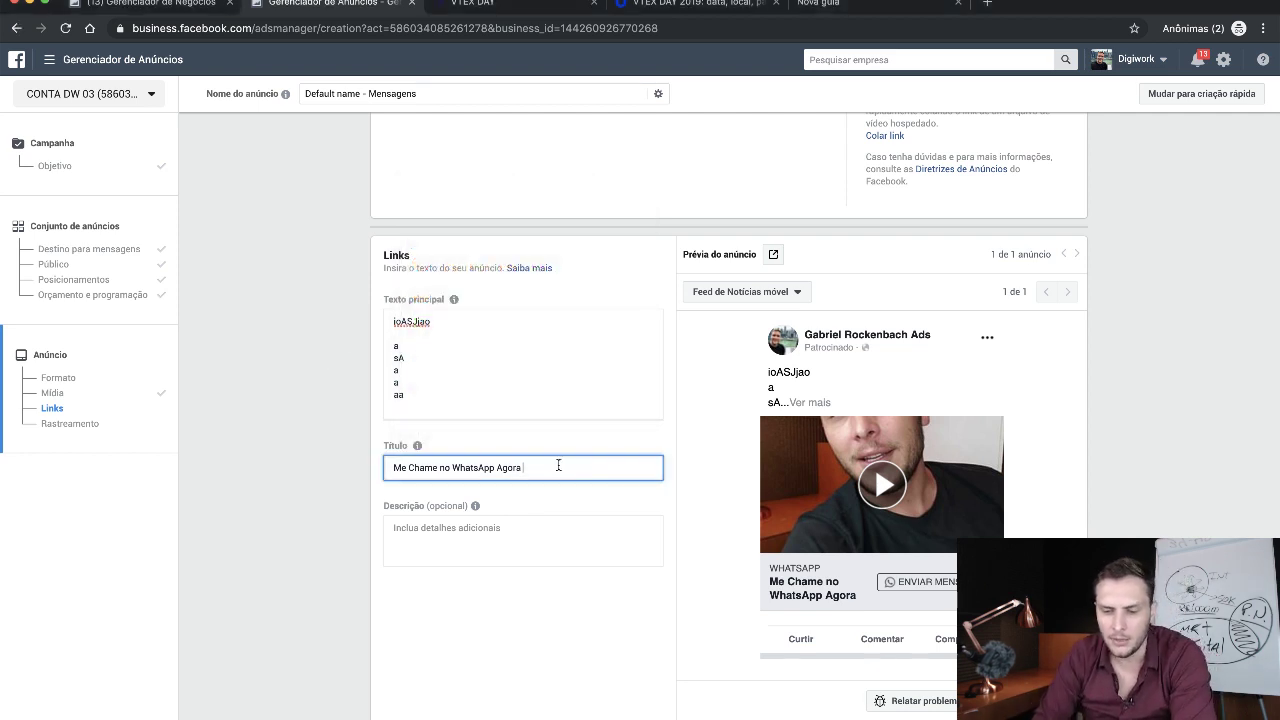
key("ctrl+super+space")
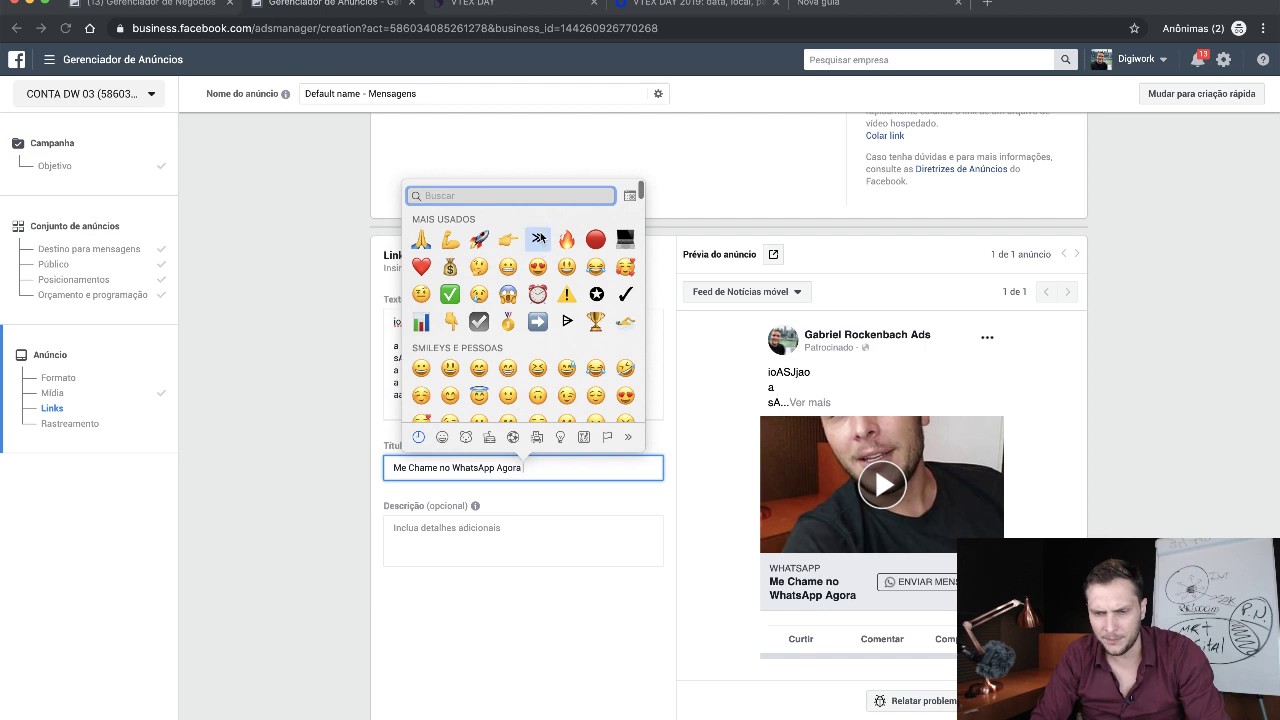
left_click(540, 236)
left_click(600, 537)
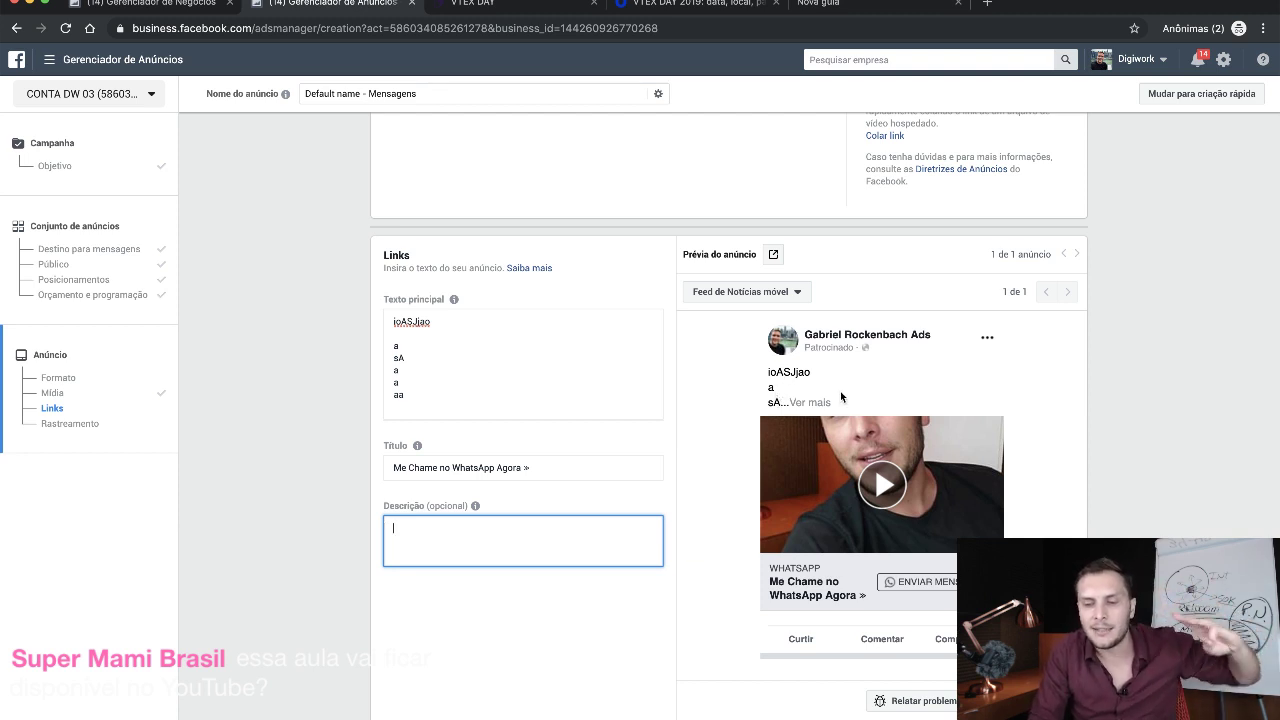
- Review the ad's multi-line Texto principal, its media section and the Rastreamento settings
left_click_drag(452, 396, 367, 340)
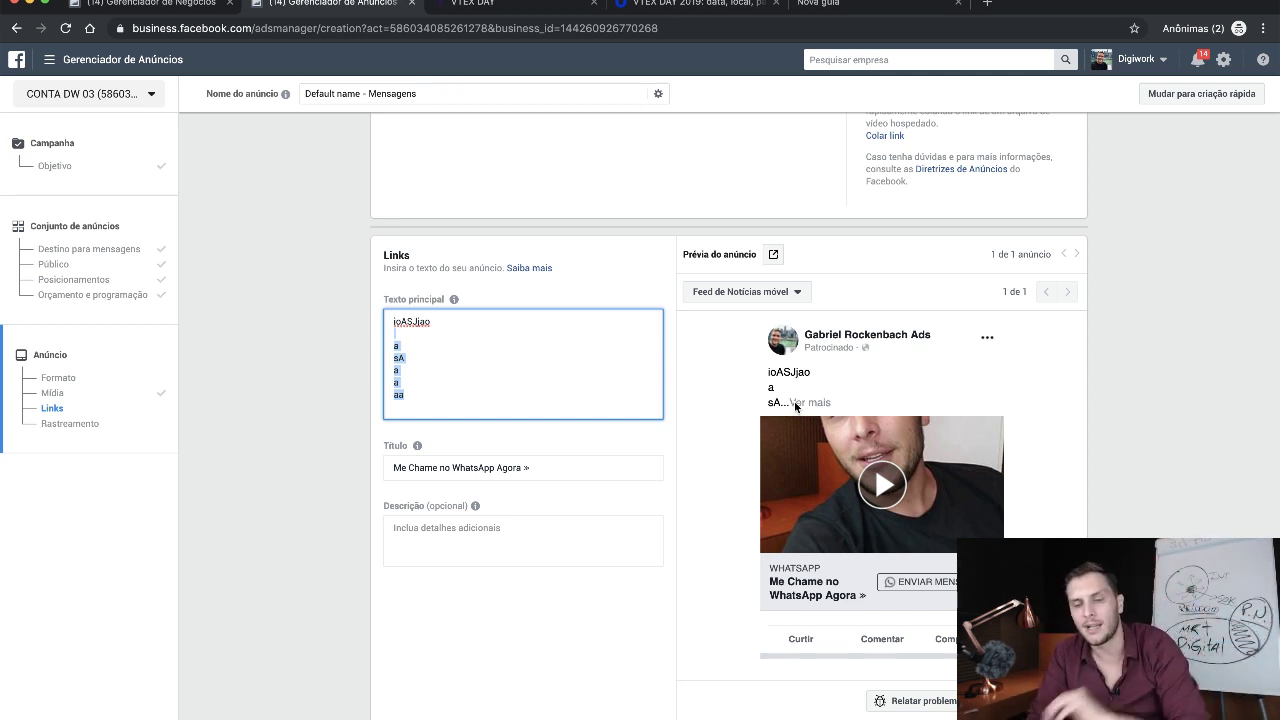
left_click(466, 543)
scroll(495, 462, "down", 5)
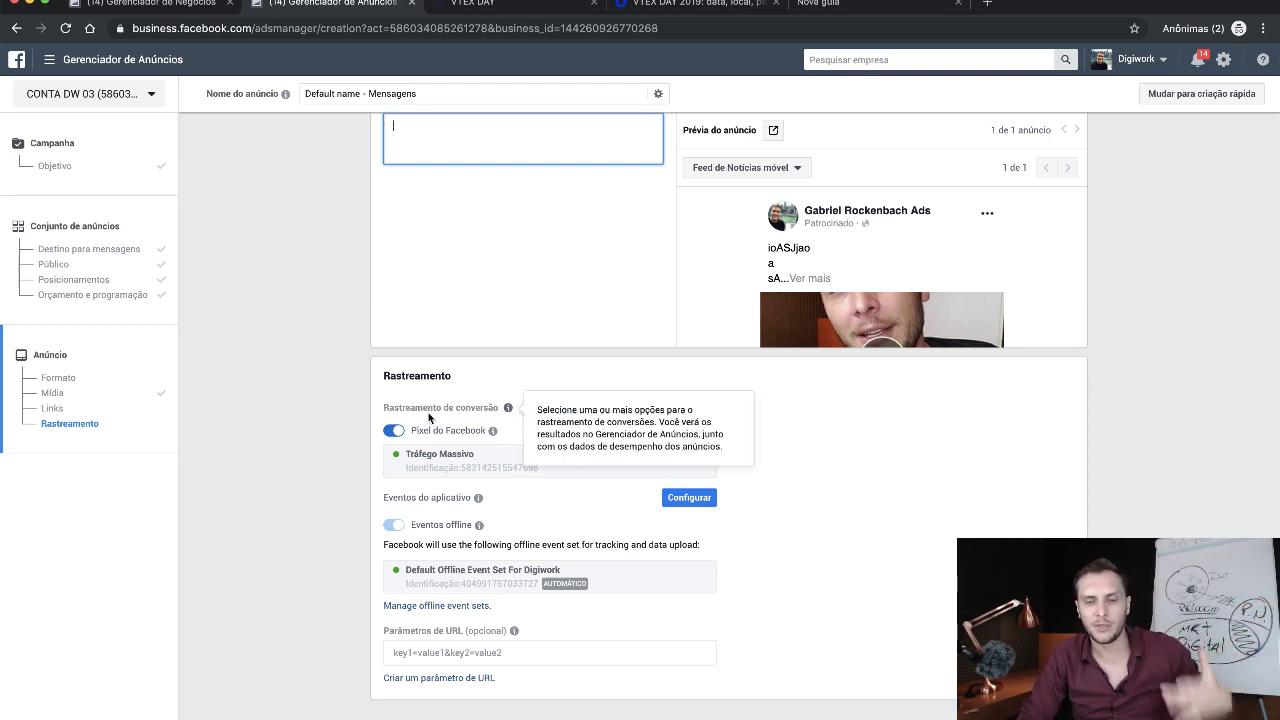
scroll(326, 420, "up", 15)
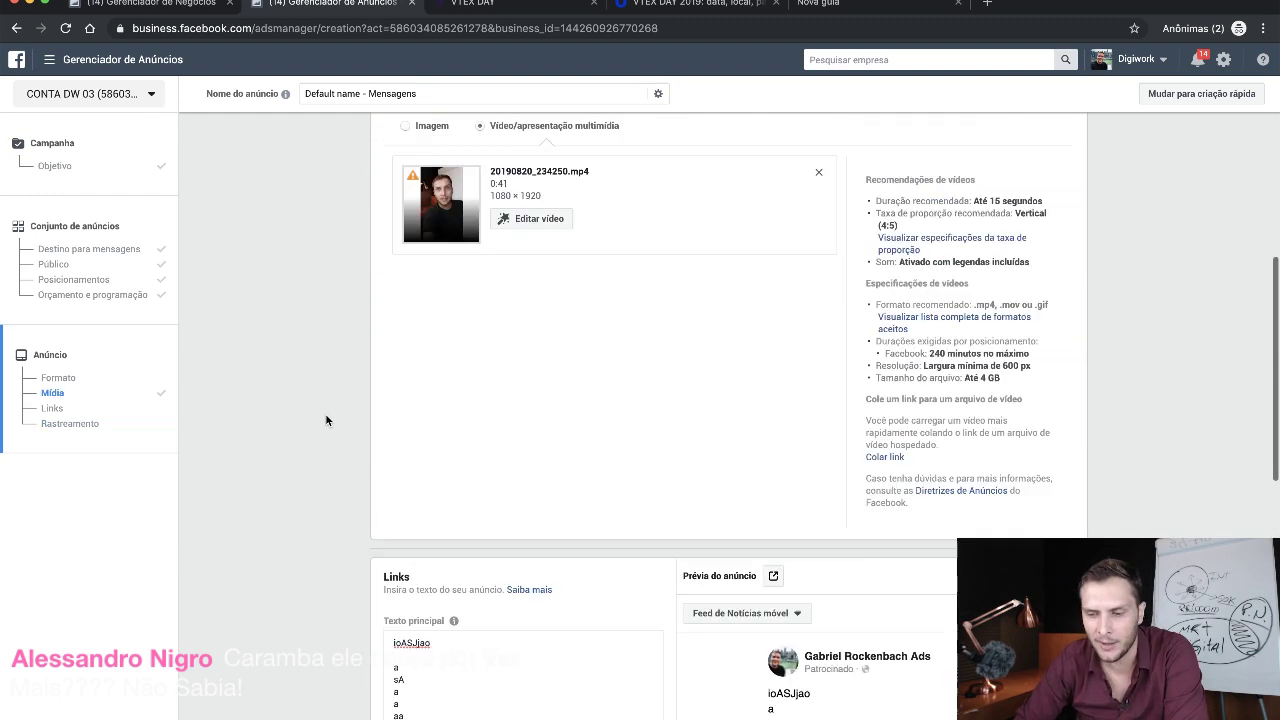
scroll(326, 420, "down", 2)
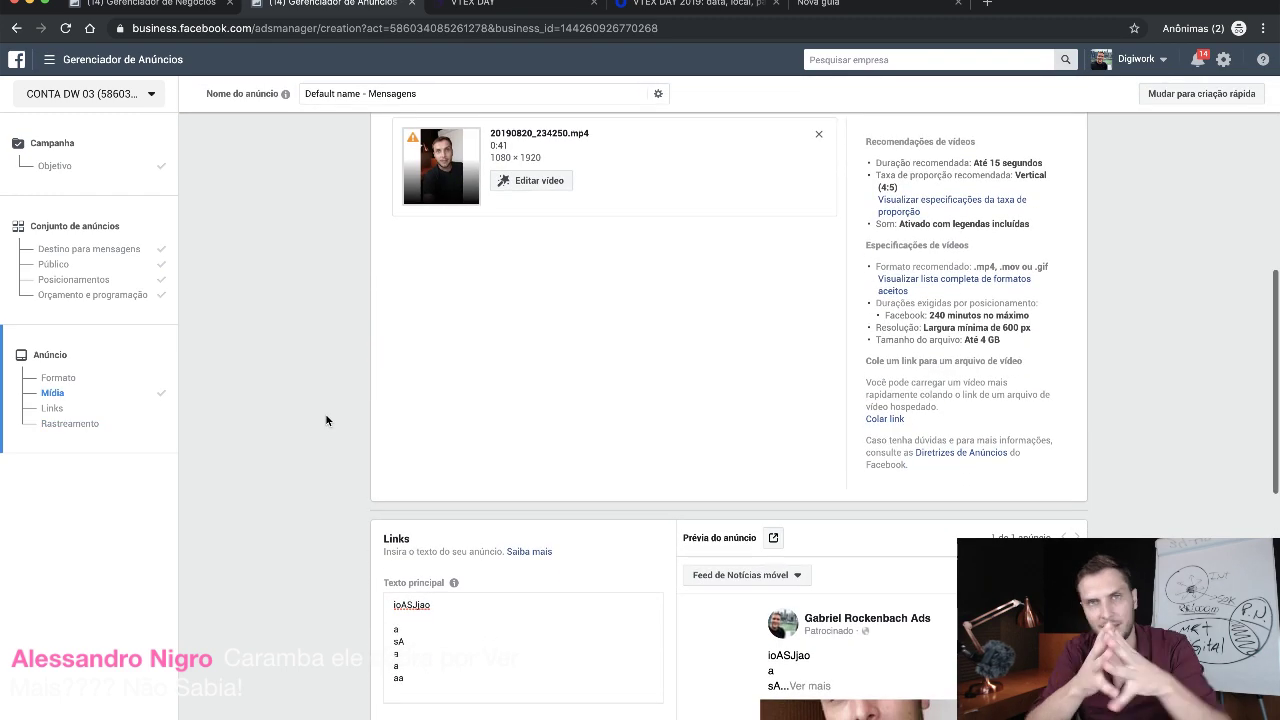
scroll(326, 420, "up", 1)
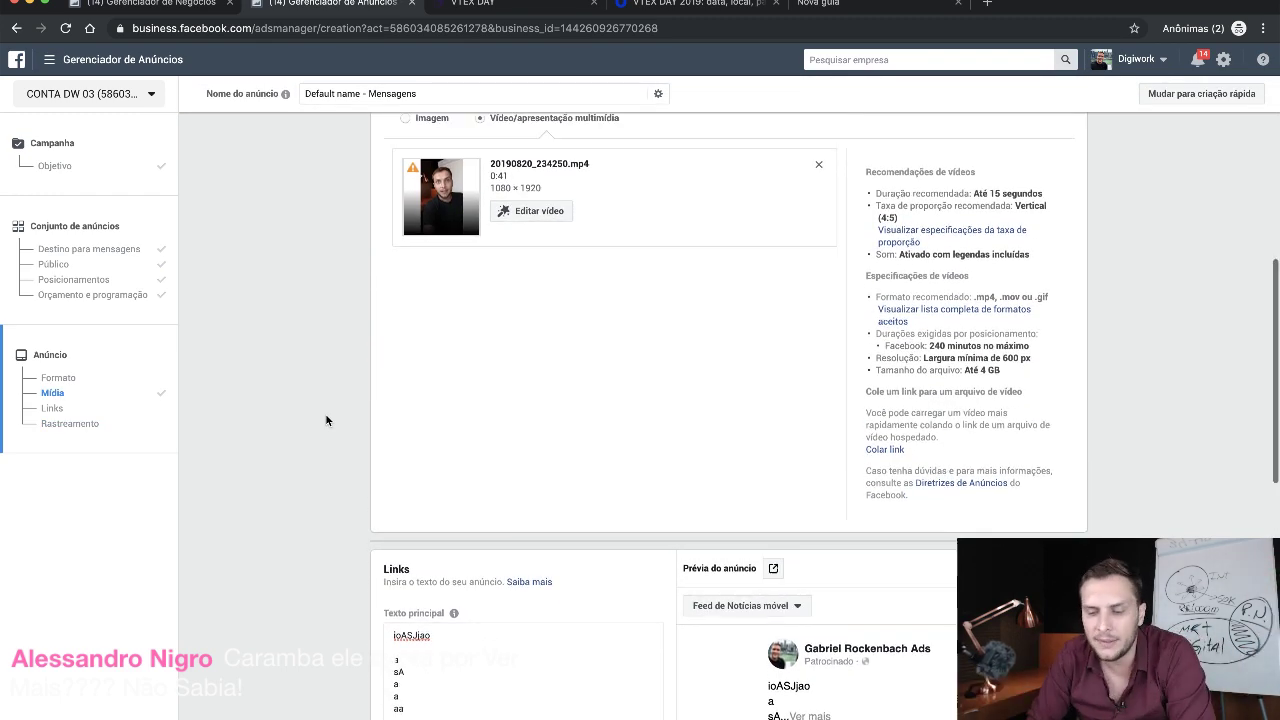
scroll(326, 420, "down", 10)
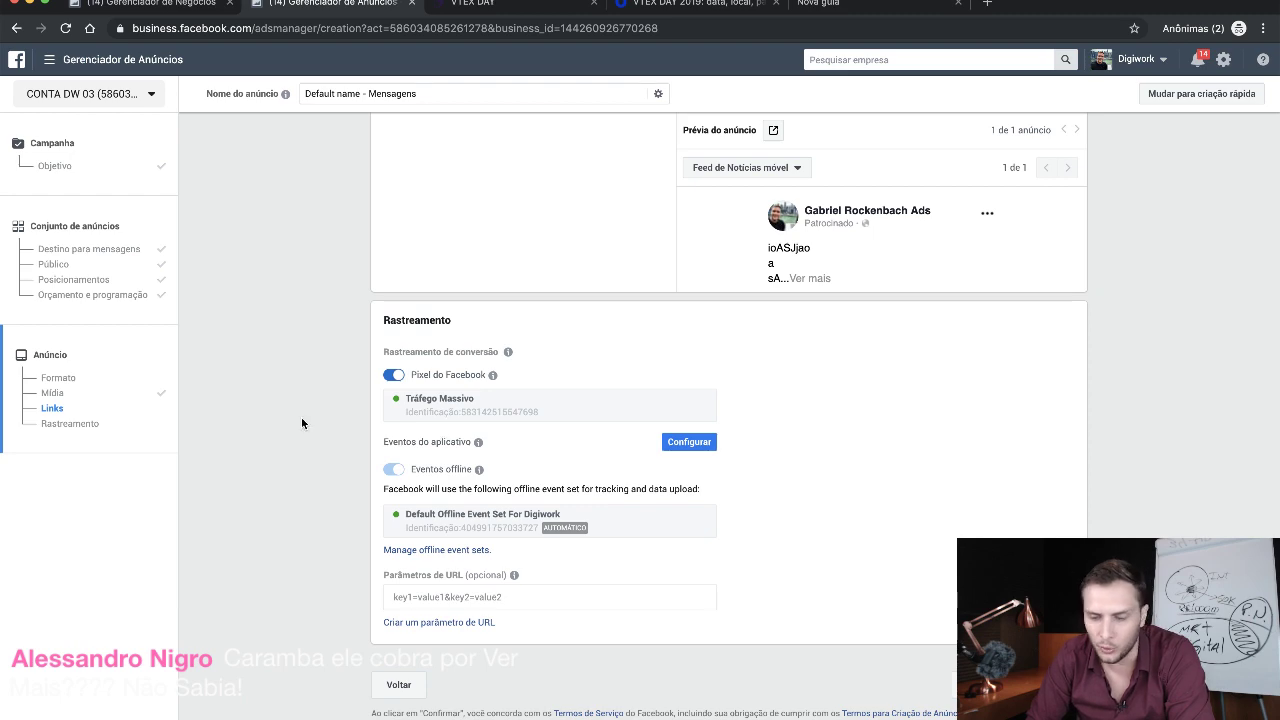
- Switch the ad to an existing publication and select the Facebook page post "Me Chame Agora no WhatsApp" dated 21 de Ago
scroll(301, 423, "up", 3)
scroll(301, 423, "up", 10)
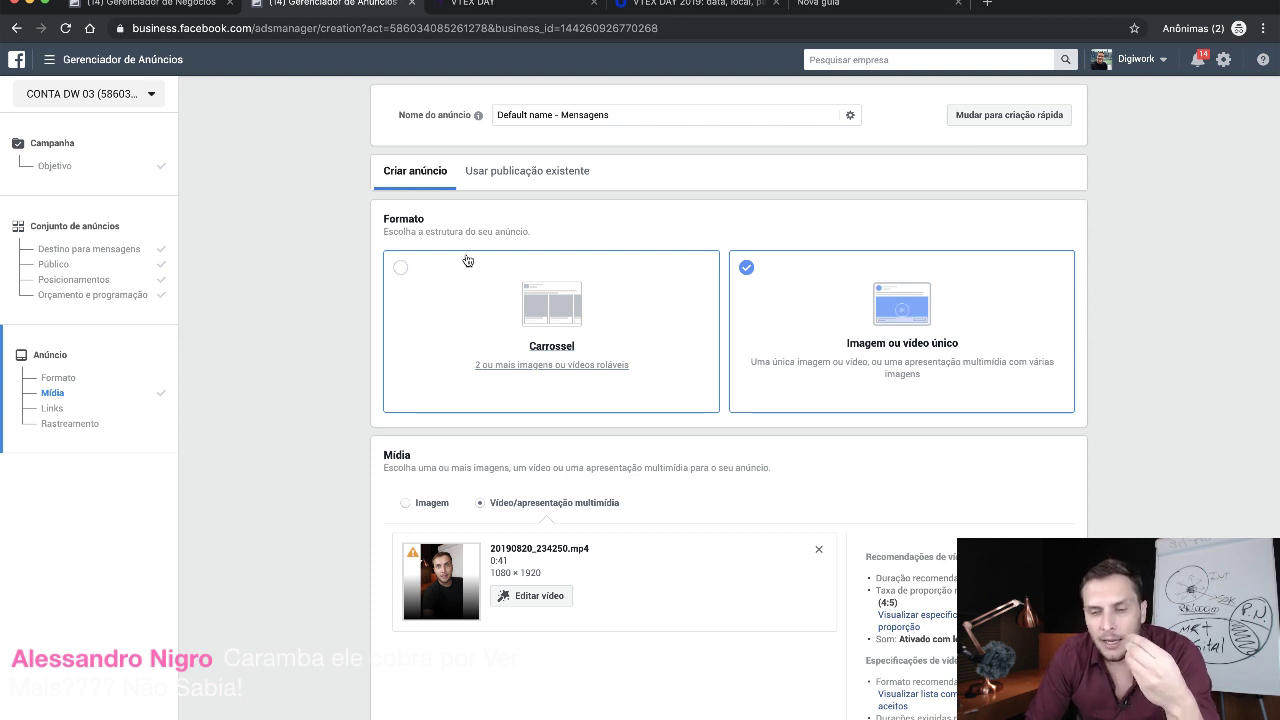
left_click(563, 174)
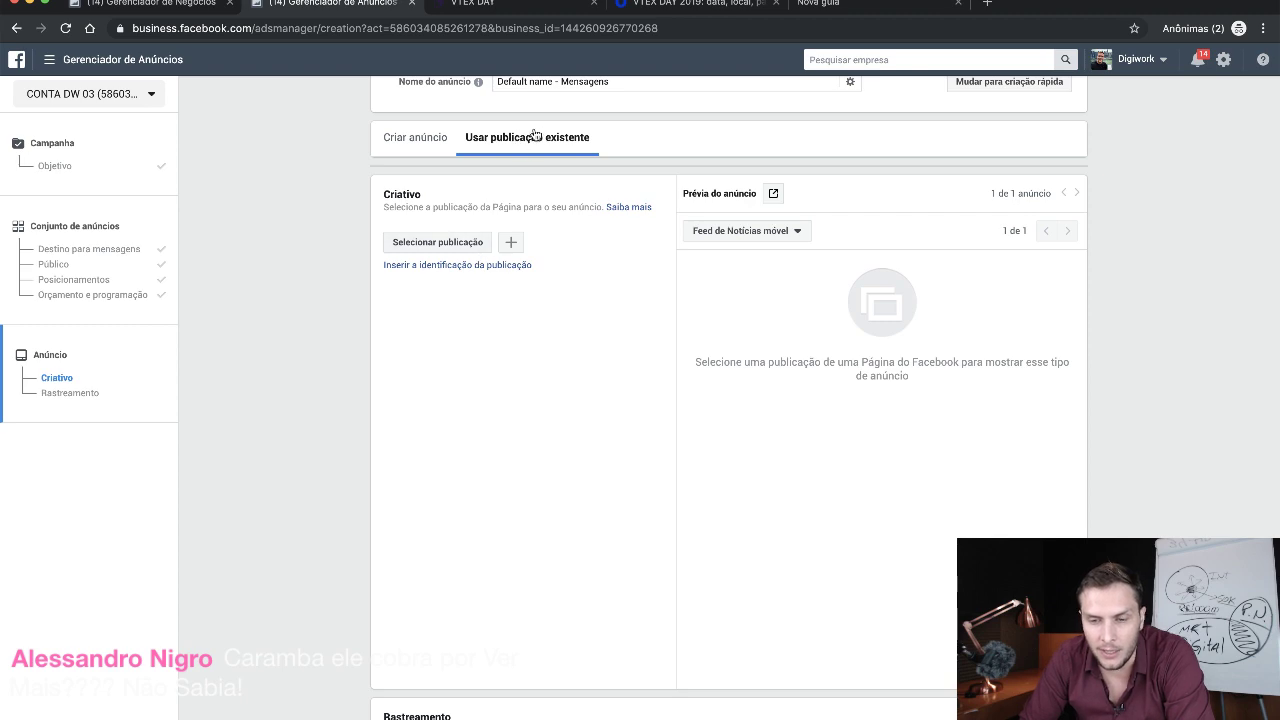
left_click(465, 242)
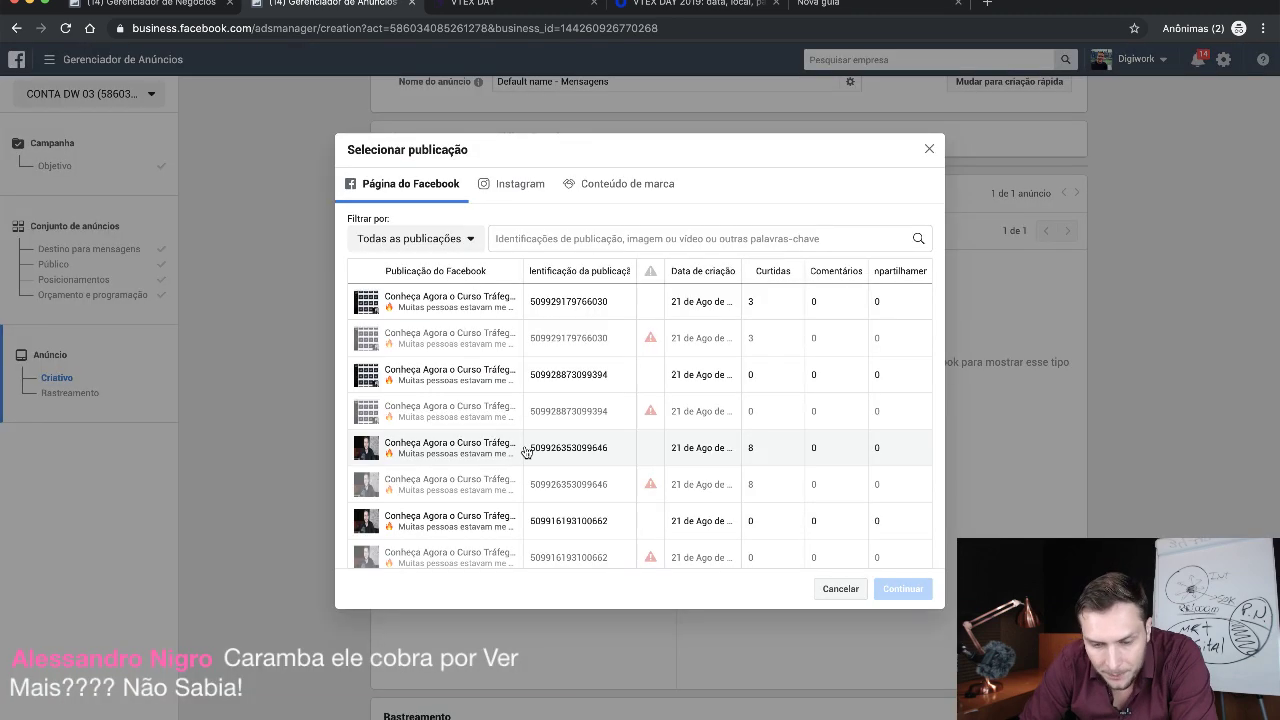
scroll(523, 450, "down", 5)
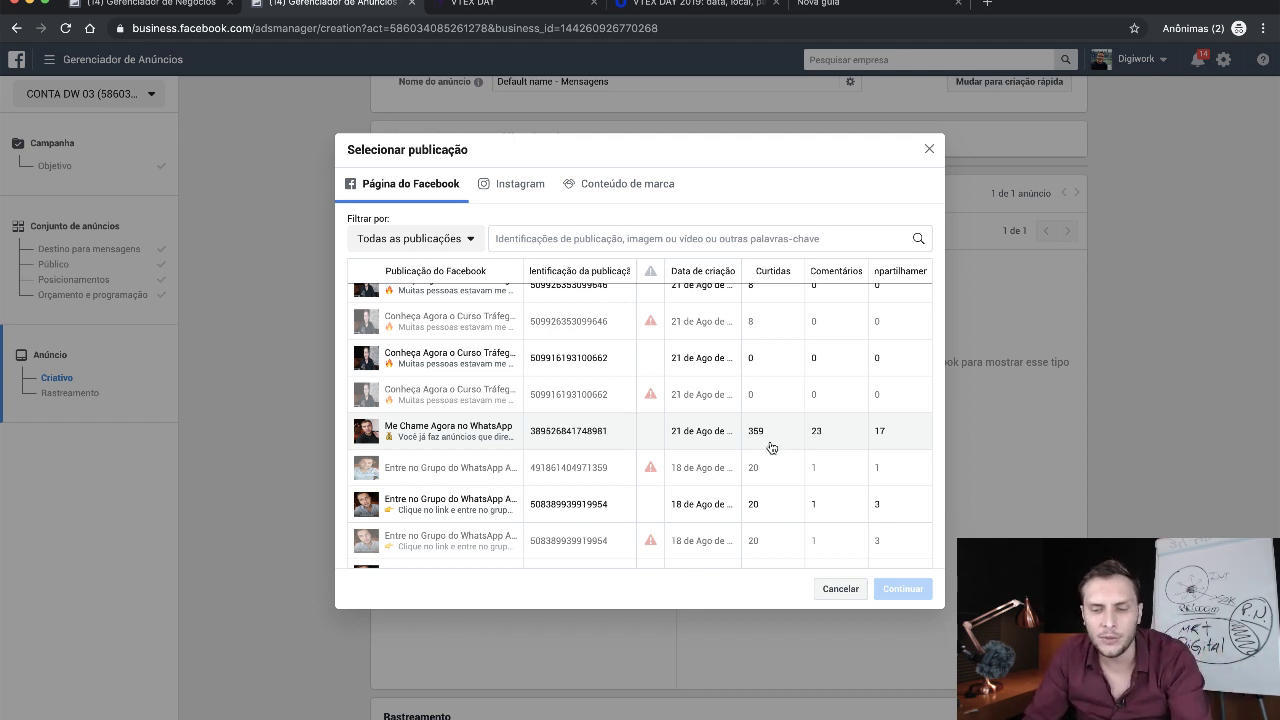
left_click(450, 436)
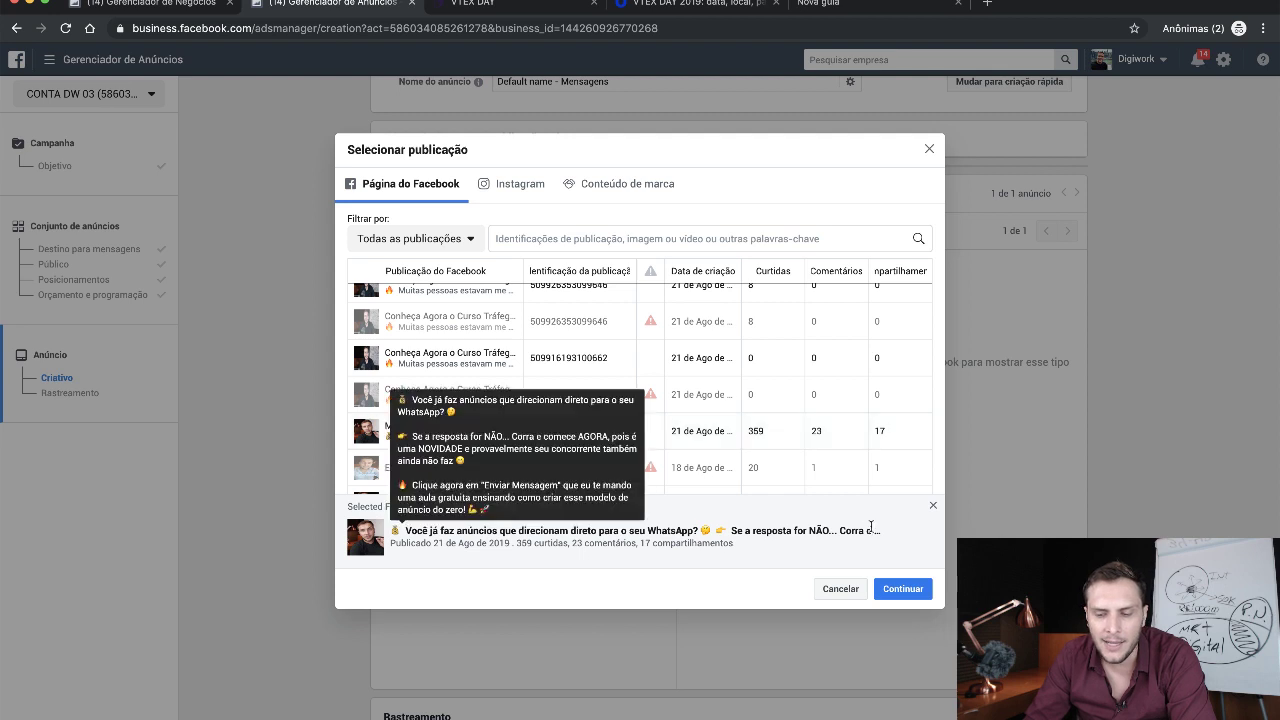
left_click(904, 588)
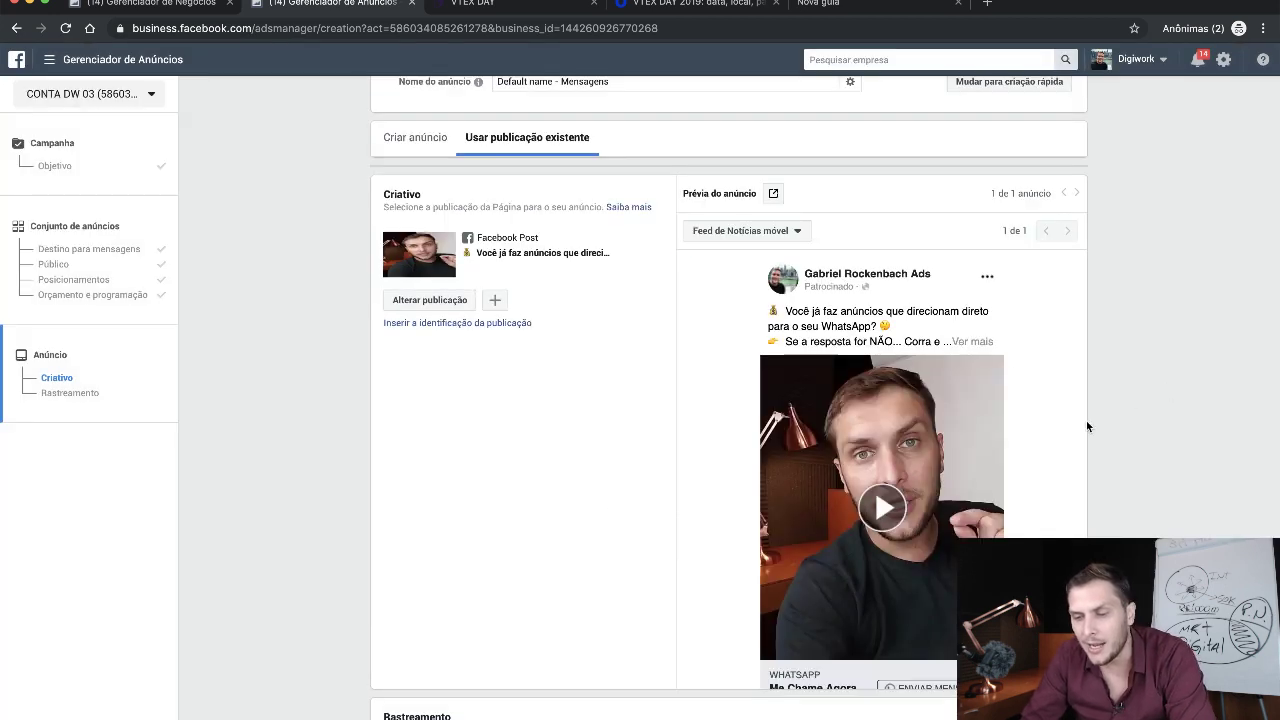
- Look over the selected post's preview, send it as a preview notification to Facebook, and dismiss the message
scroll(853, 482, "down", 3)
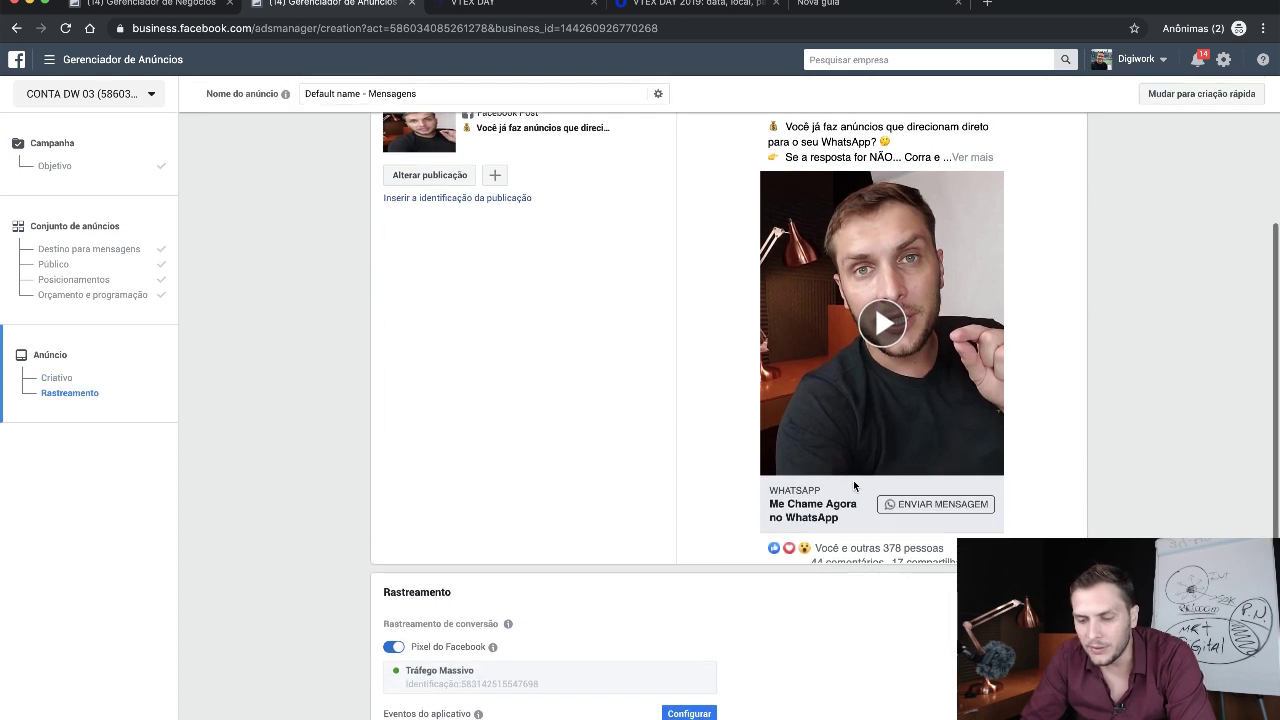
scroll(860, 540, "down", 2)
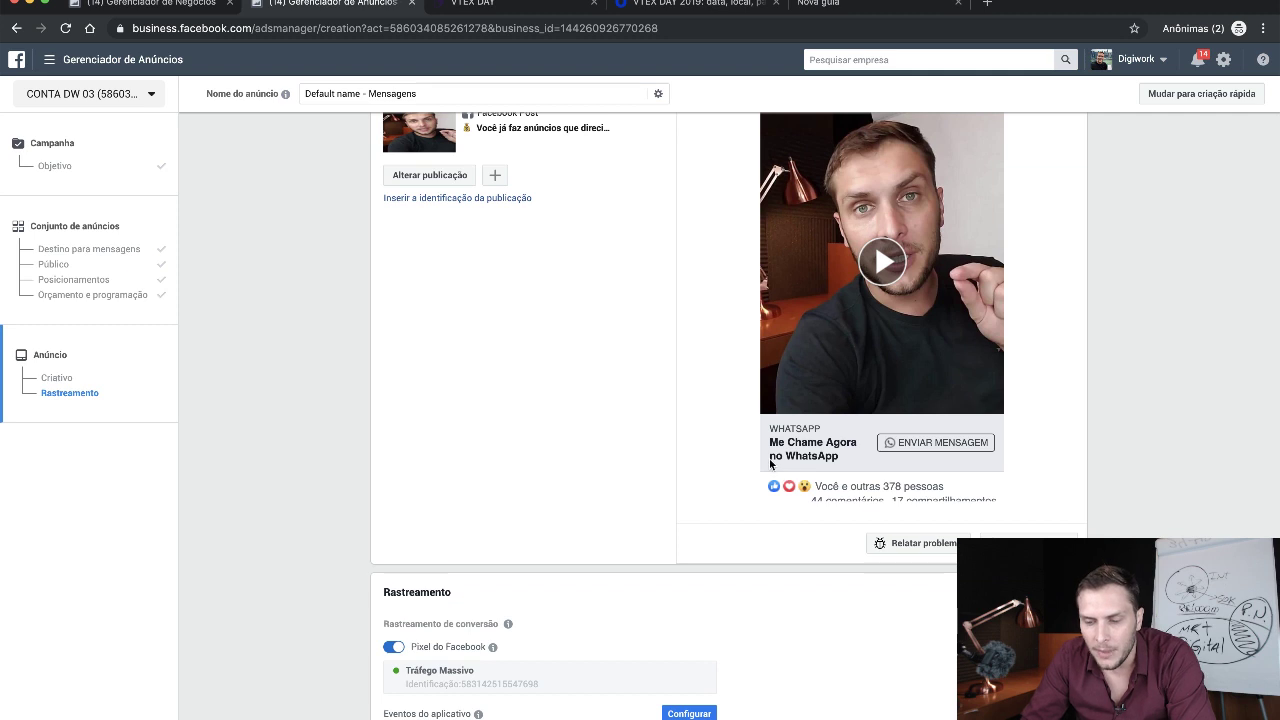
scroll(769, 458, "up", 5)
left_click(771, 132)
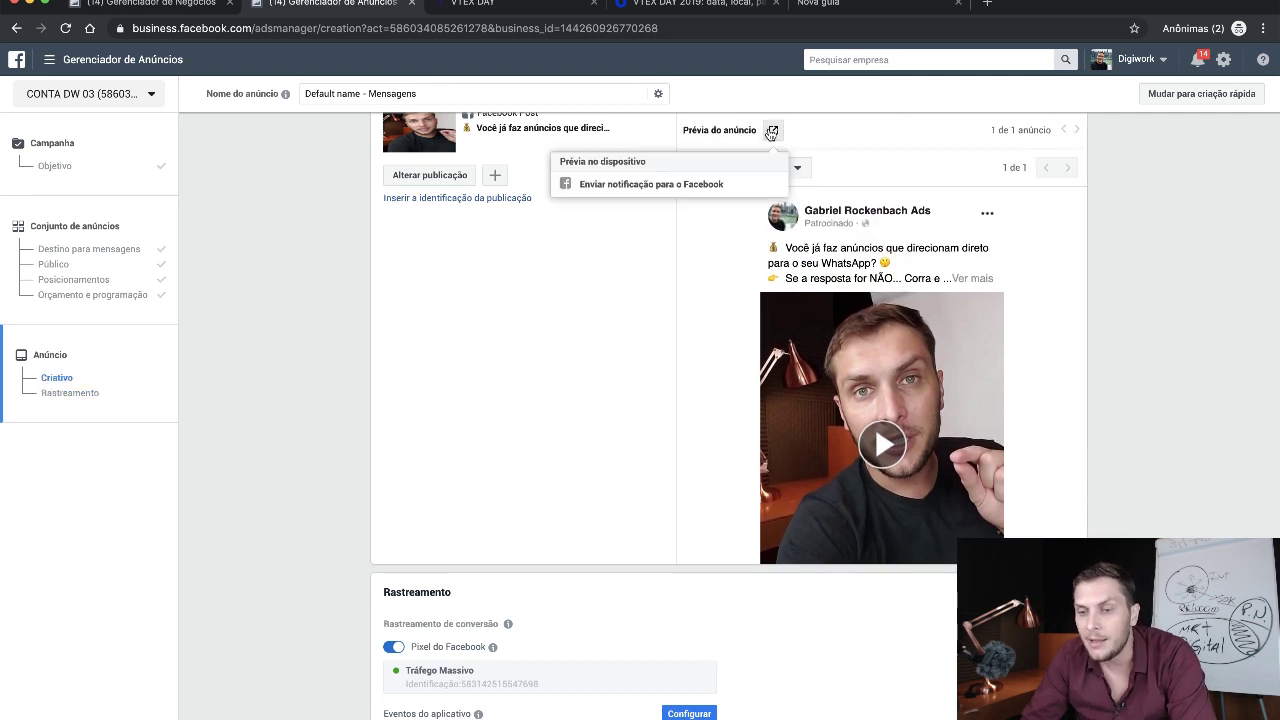
left_click(680, 185)
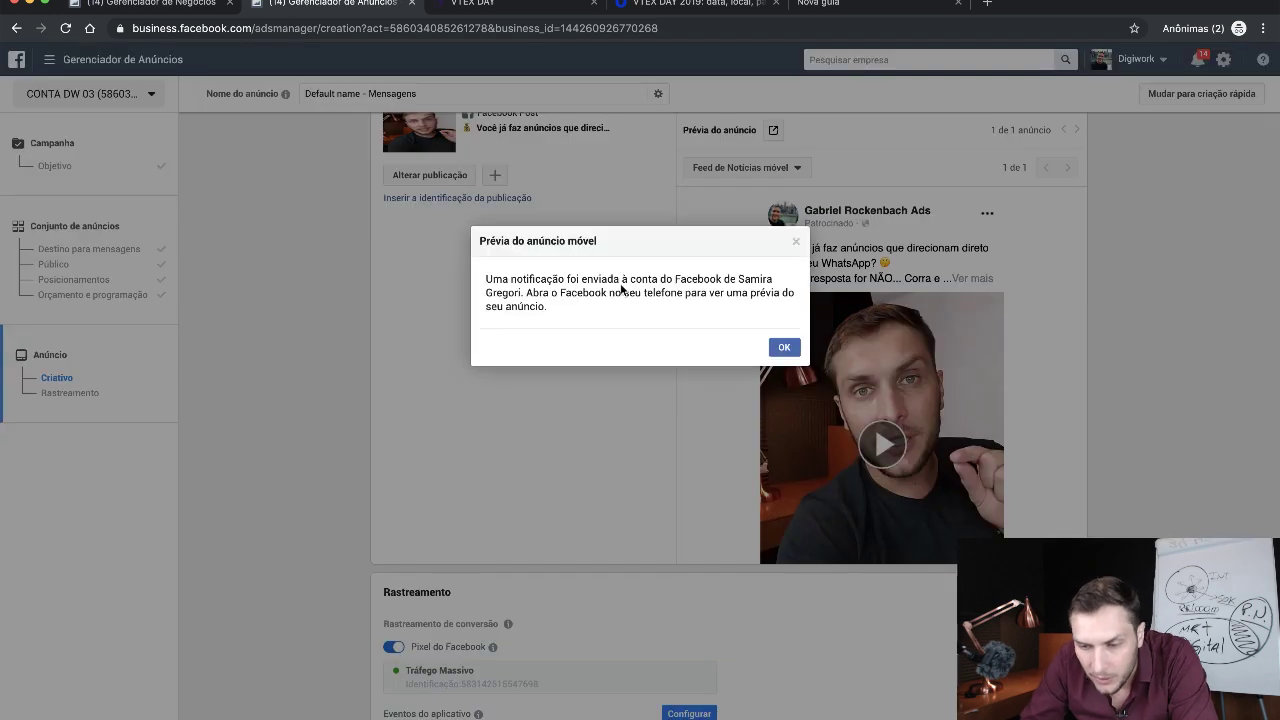
left_click(784, 347)
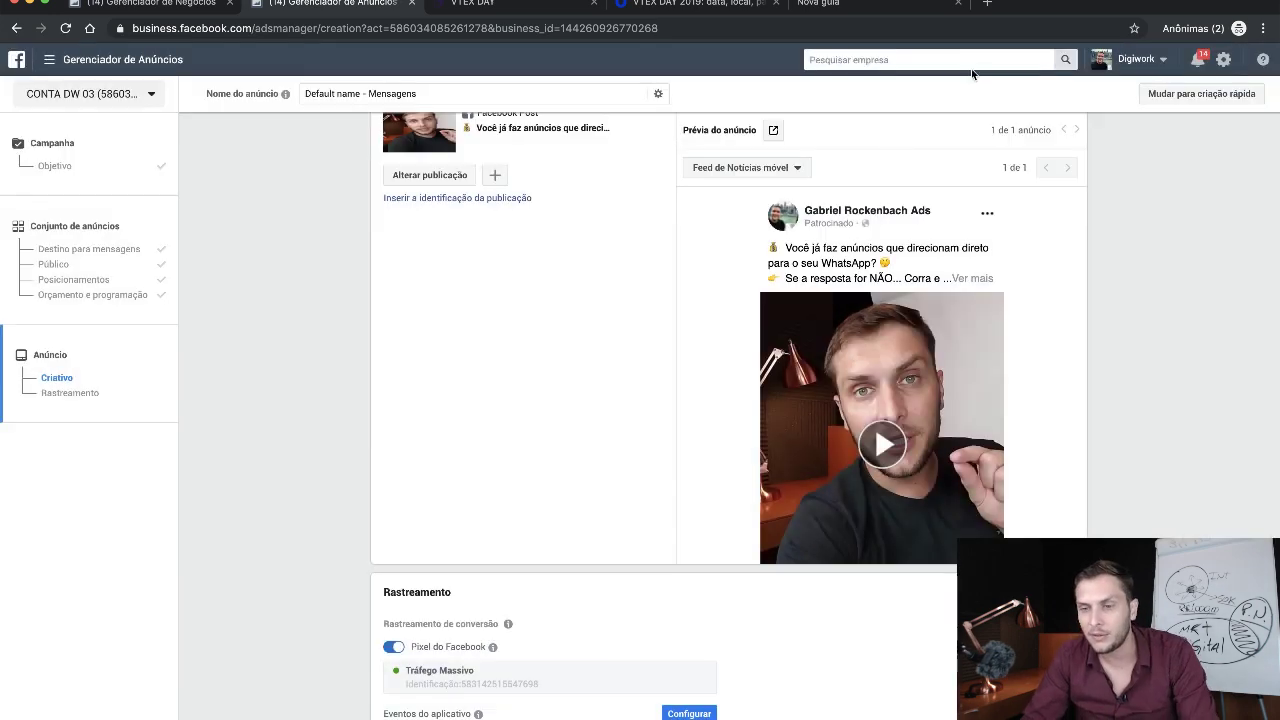
- Open facebook.com in the blank browser tab and check the notifications list for the ad preview
left_click(882, 6)
type("facebook.com")
key("Return")
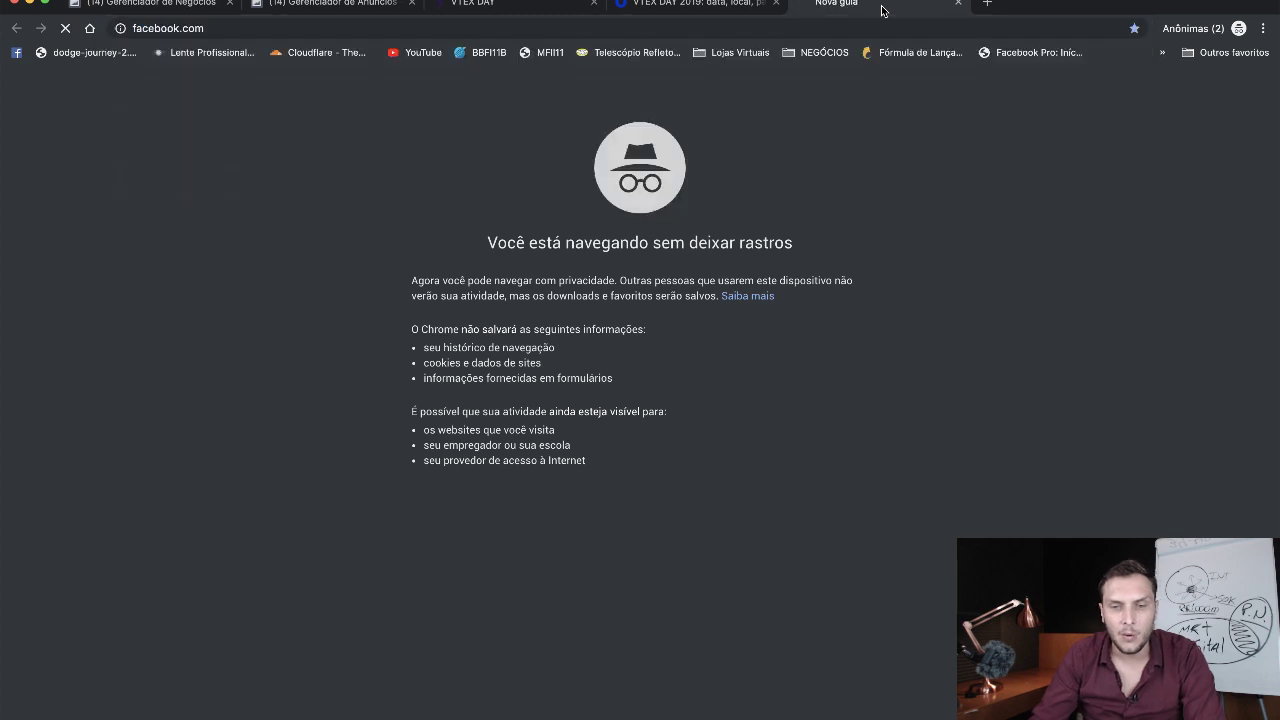
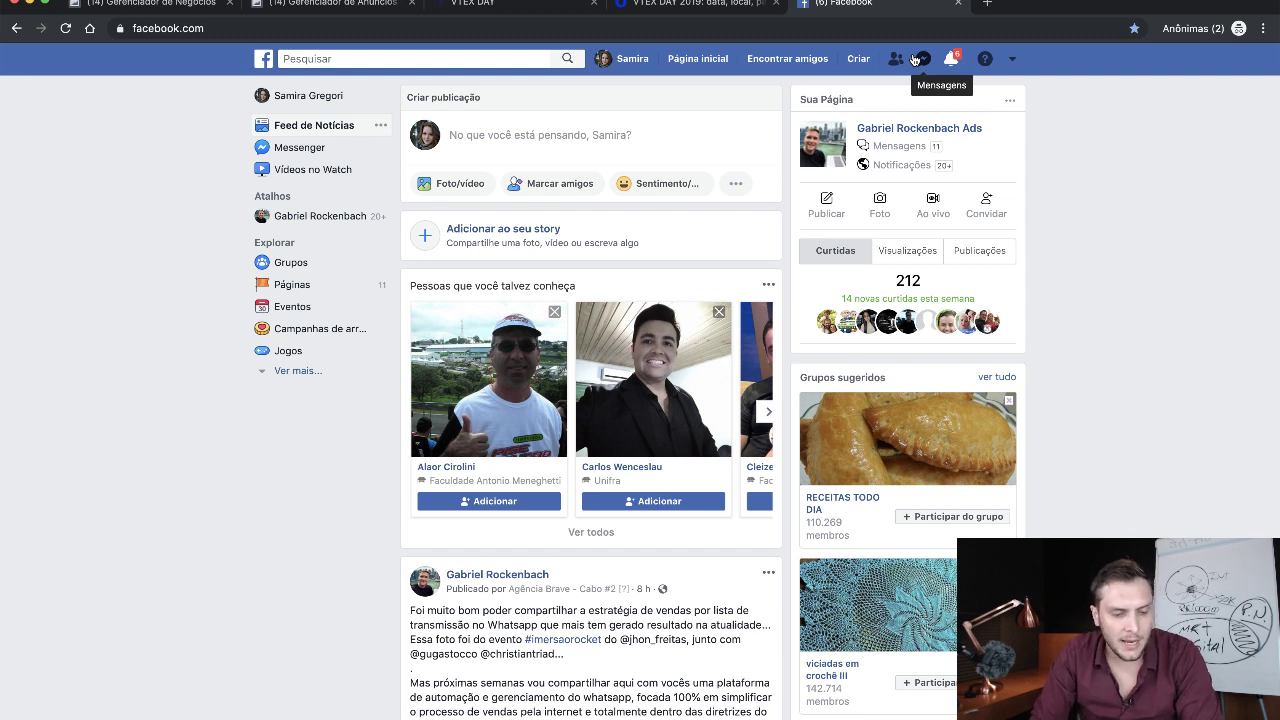
left_click(951, 59)
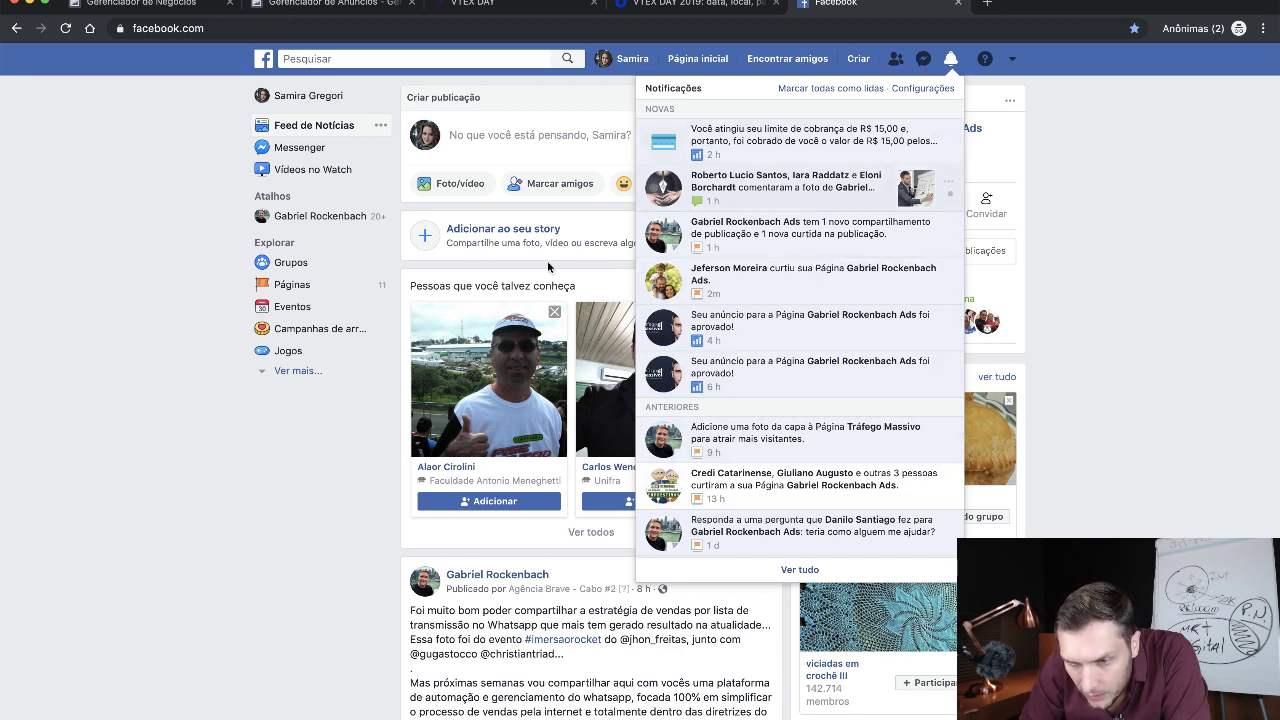
left_click(241, 592)
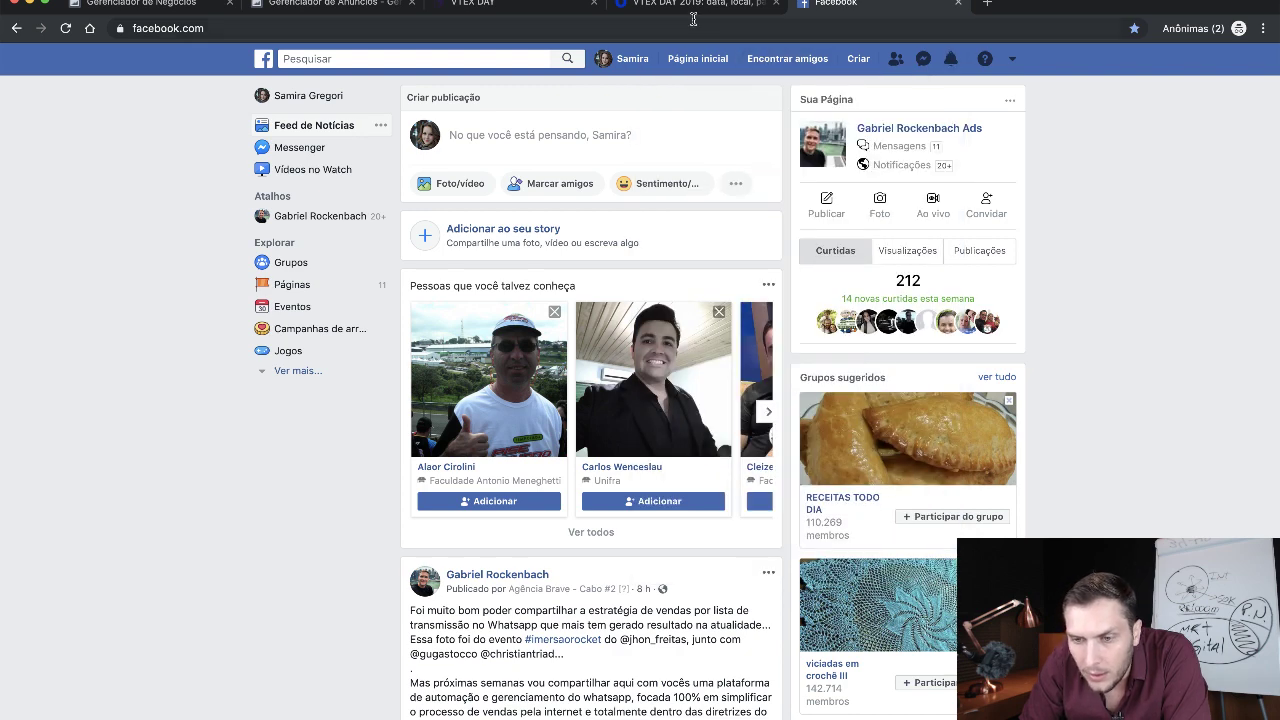
- Resend the ad's preview notification to Facebook from Gerenciador de Anúncios, dismiss the message, and return to the Facebook home page
left_click(160, 6)
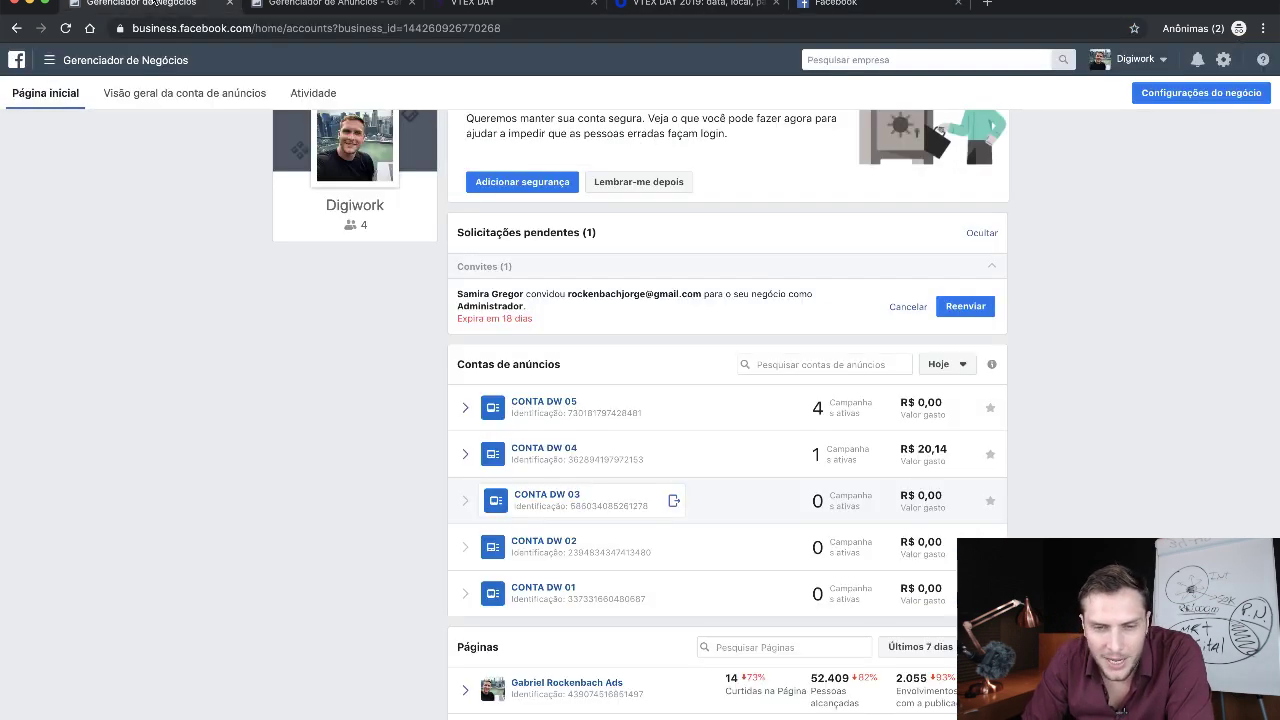
left_click(352, 3)
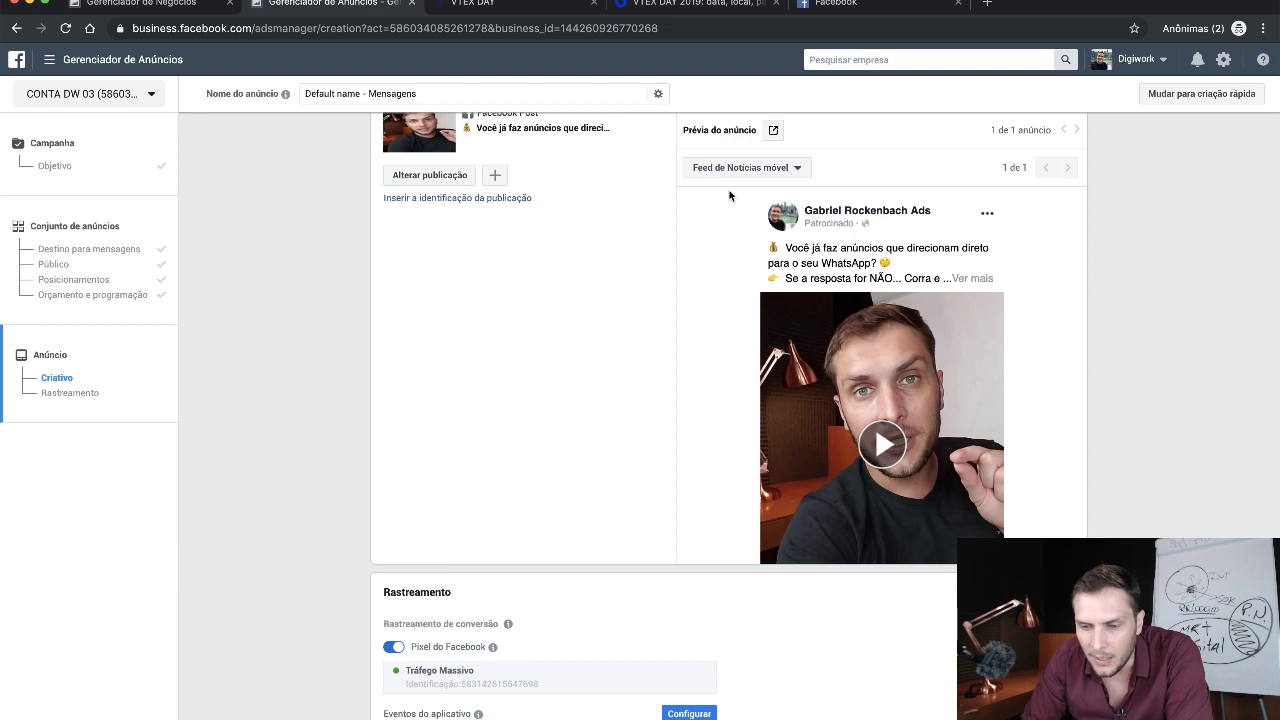
left_click(773, 130)
left_click(677, 183)
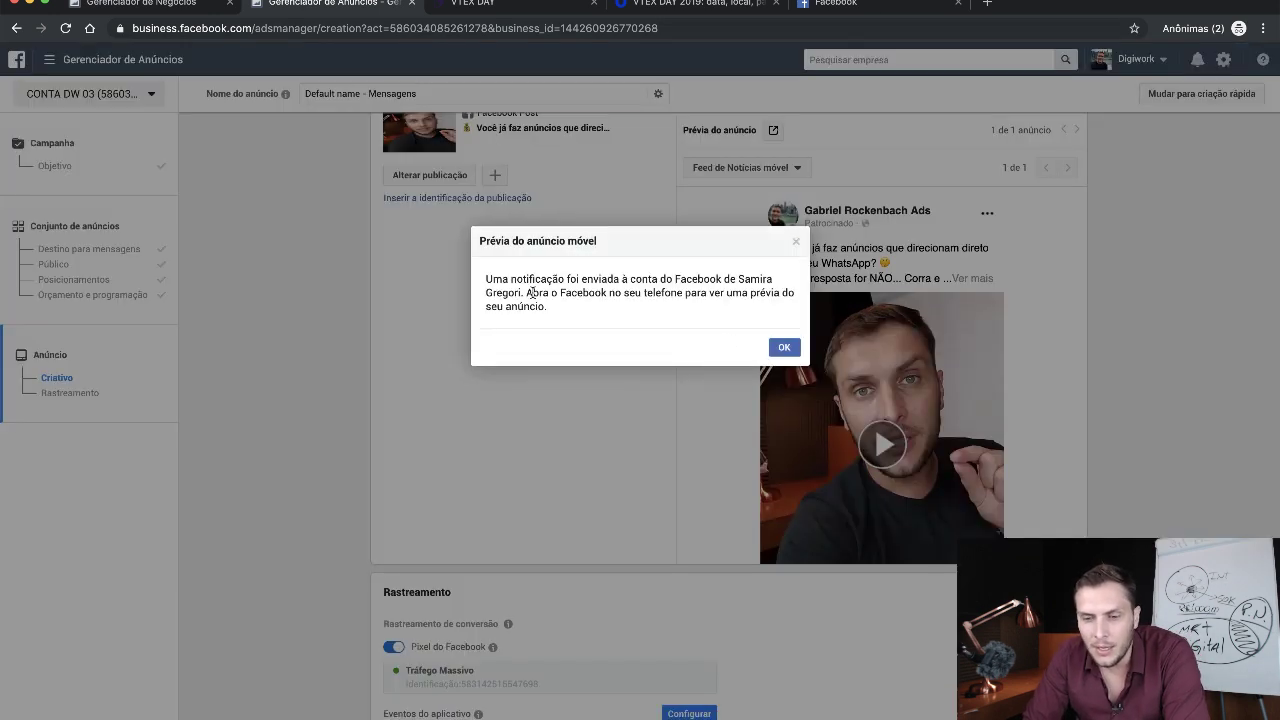
left_click_drag(486, 279, 743, 290)
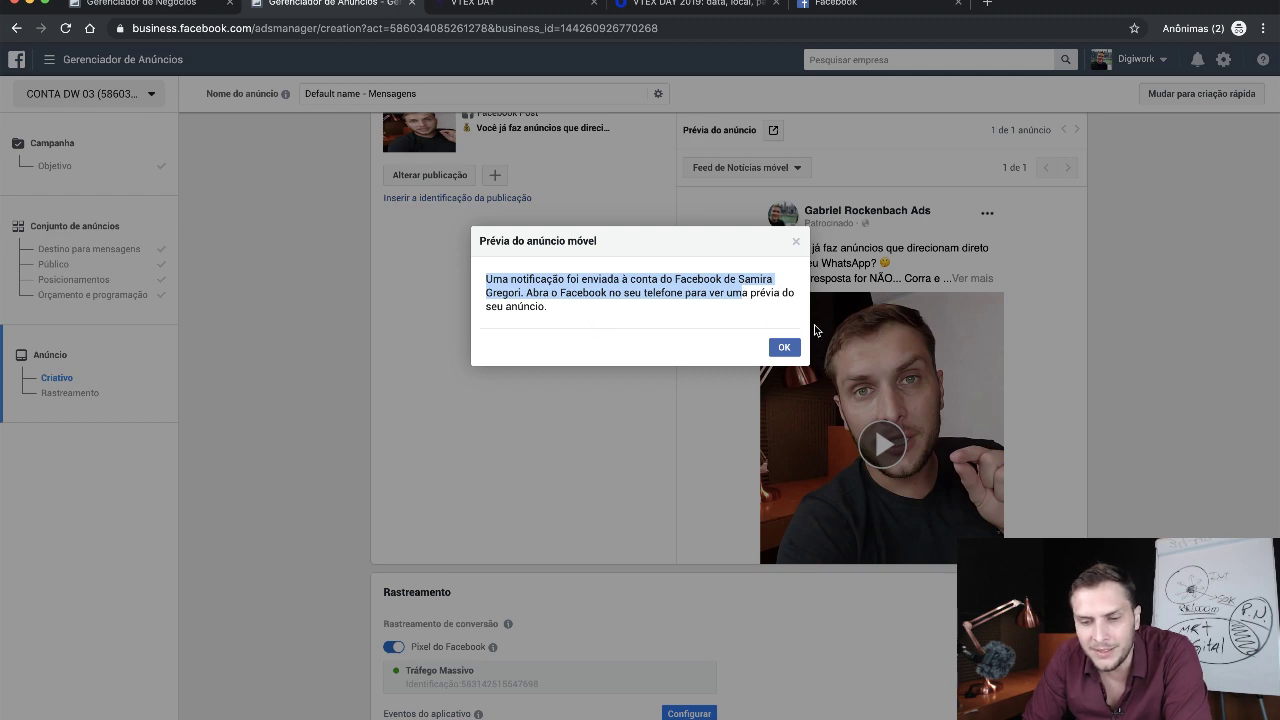
left_click(782, 347)
left_click(899, 7)
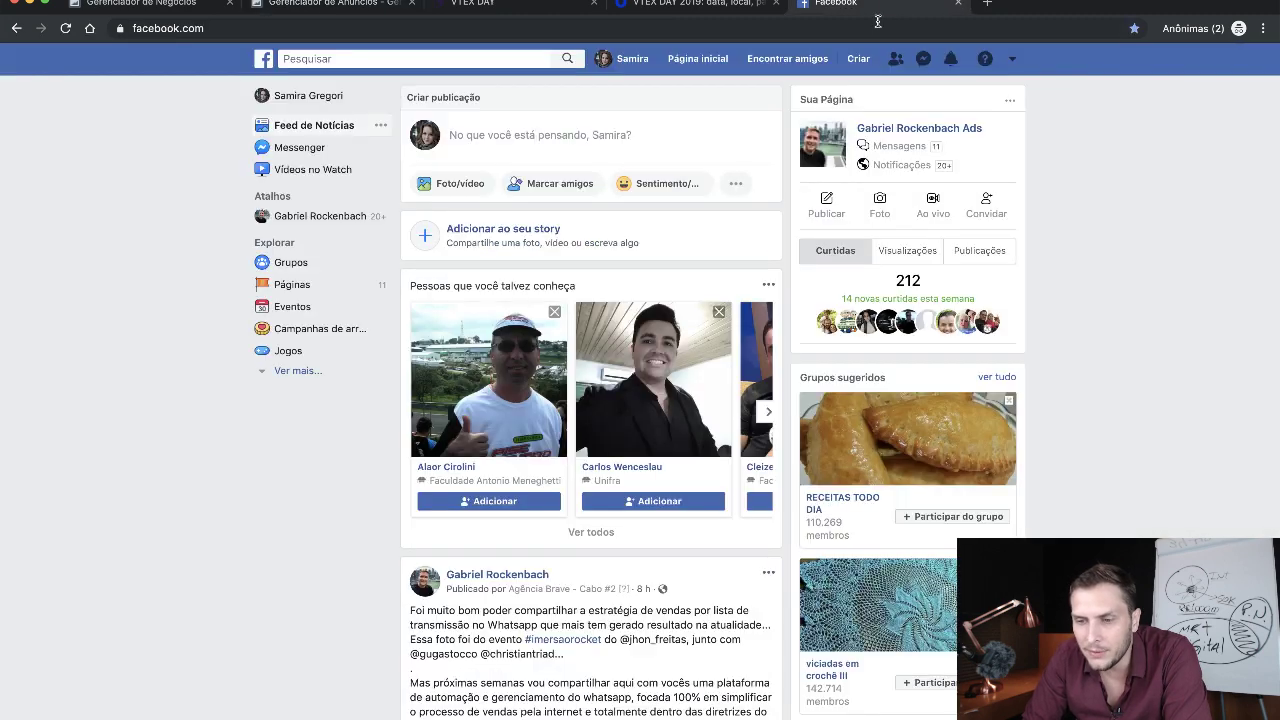
- Reload the Facebook home page and like the photo post of the whiteboard presentation in the feed
left_click(75, 8)
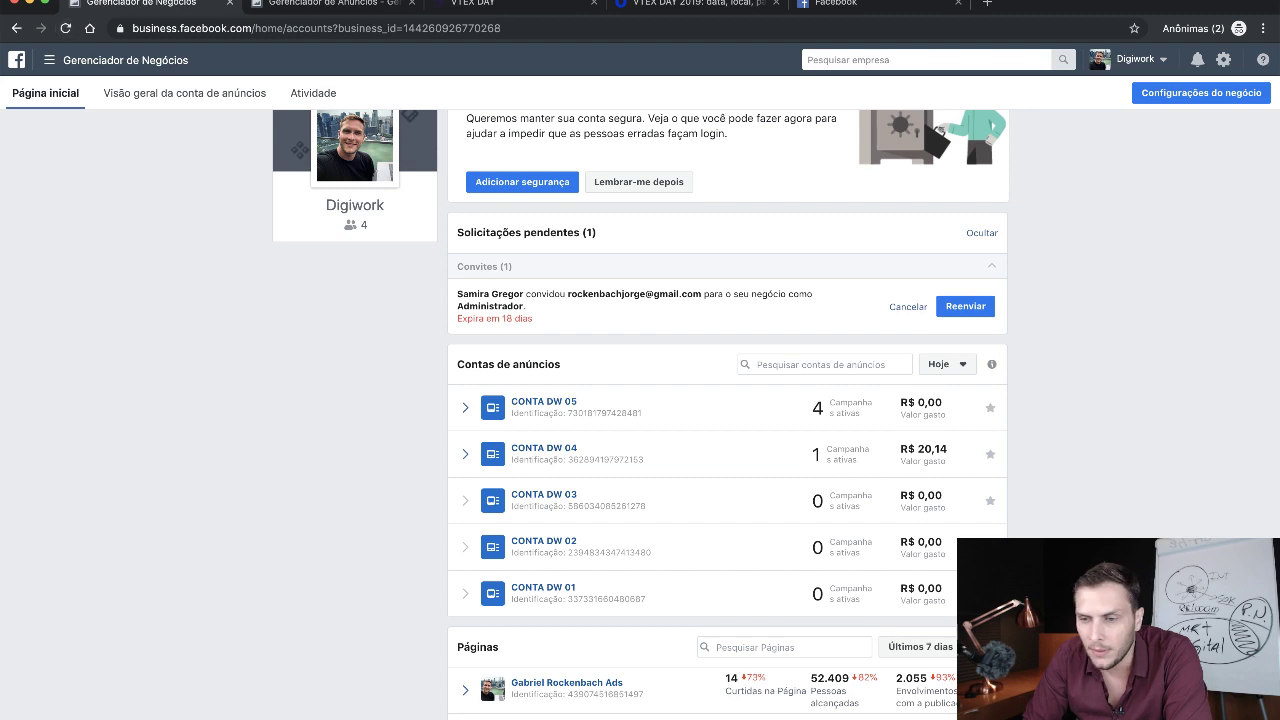
left_click(893, 7)
left_click(65, 28)
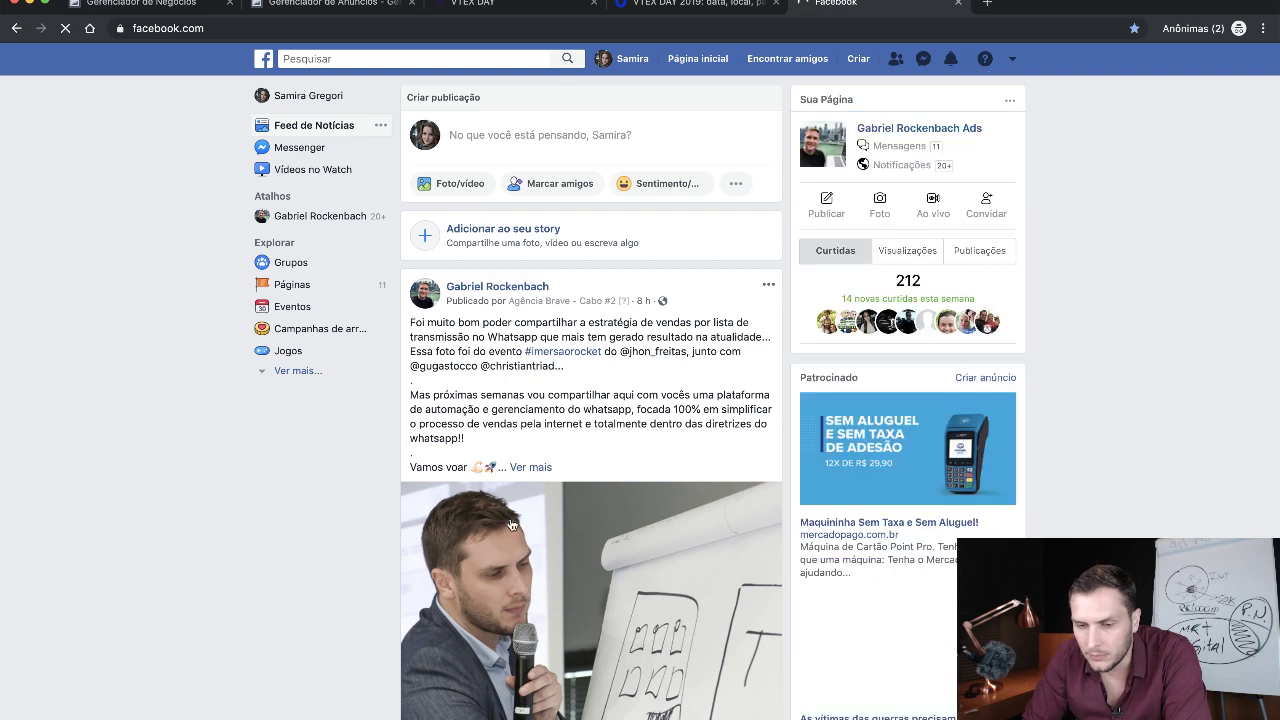
scroll(510, 525, "down", 3)
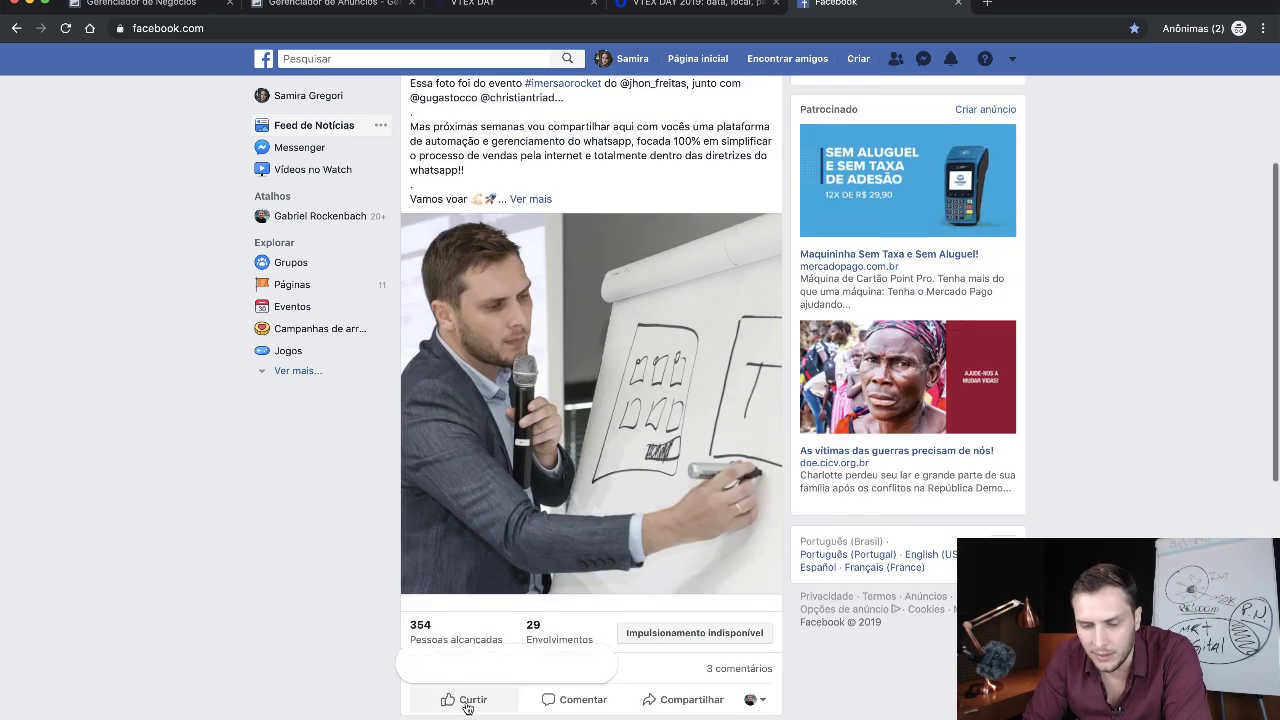
left_click(466, 705)
scroll(660, 310, "up", 3)
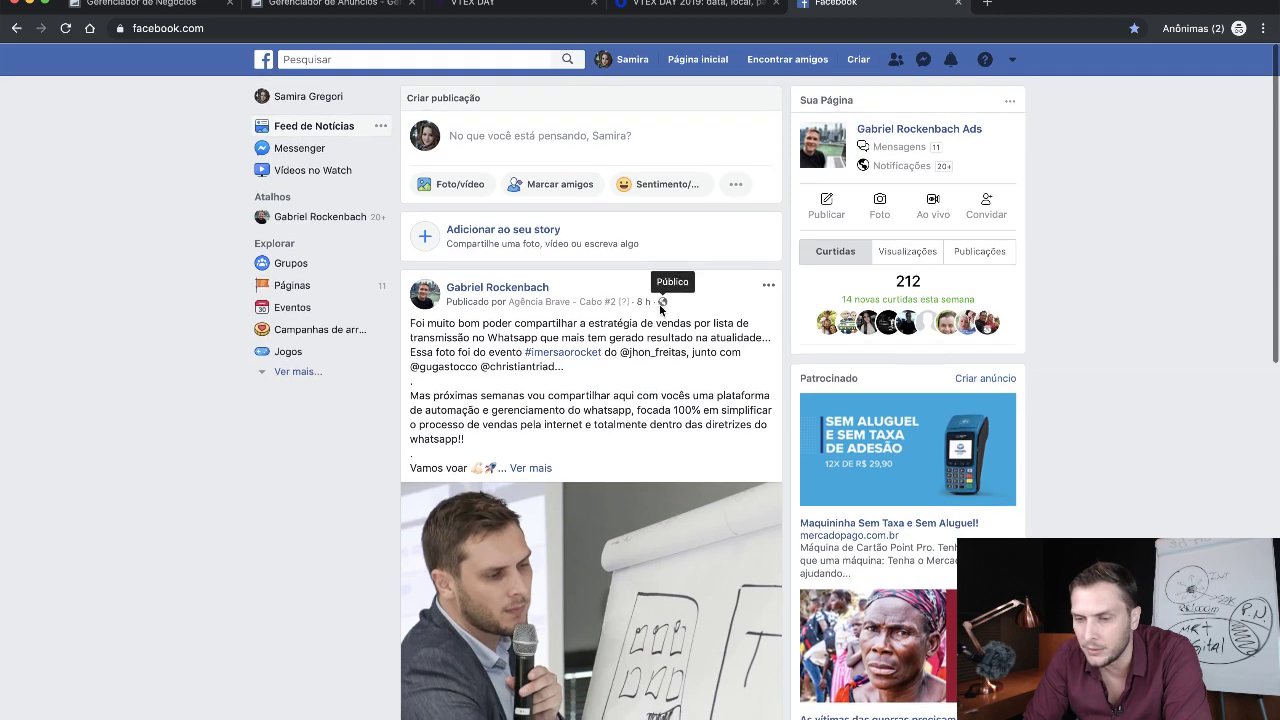
- Check Facebook's notifications for the ad preview, and examine the selected post's preview back in Gerenciador de Anúncios
left_click(950, 59)
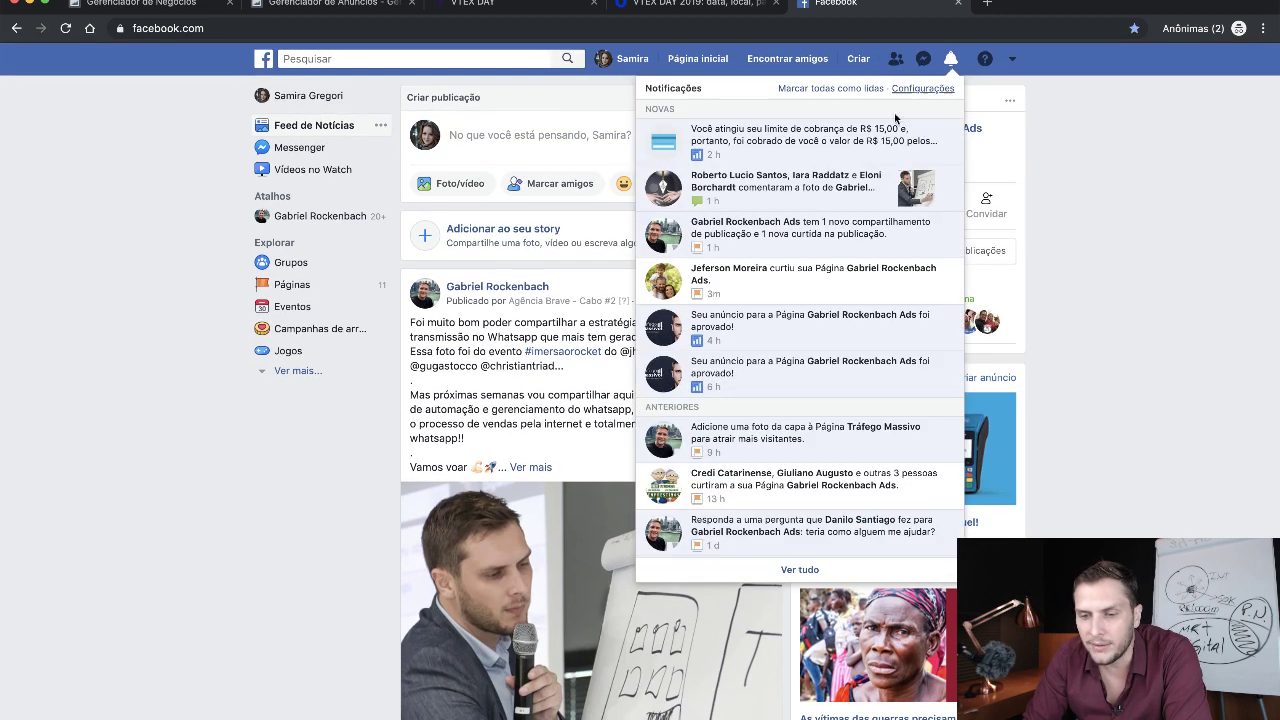
left_click(321, 497)
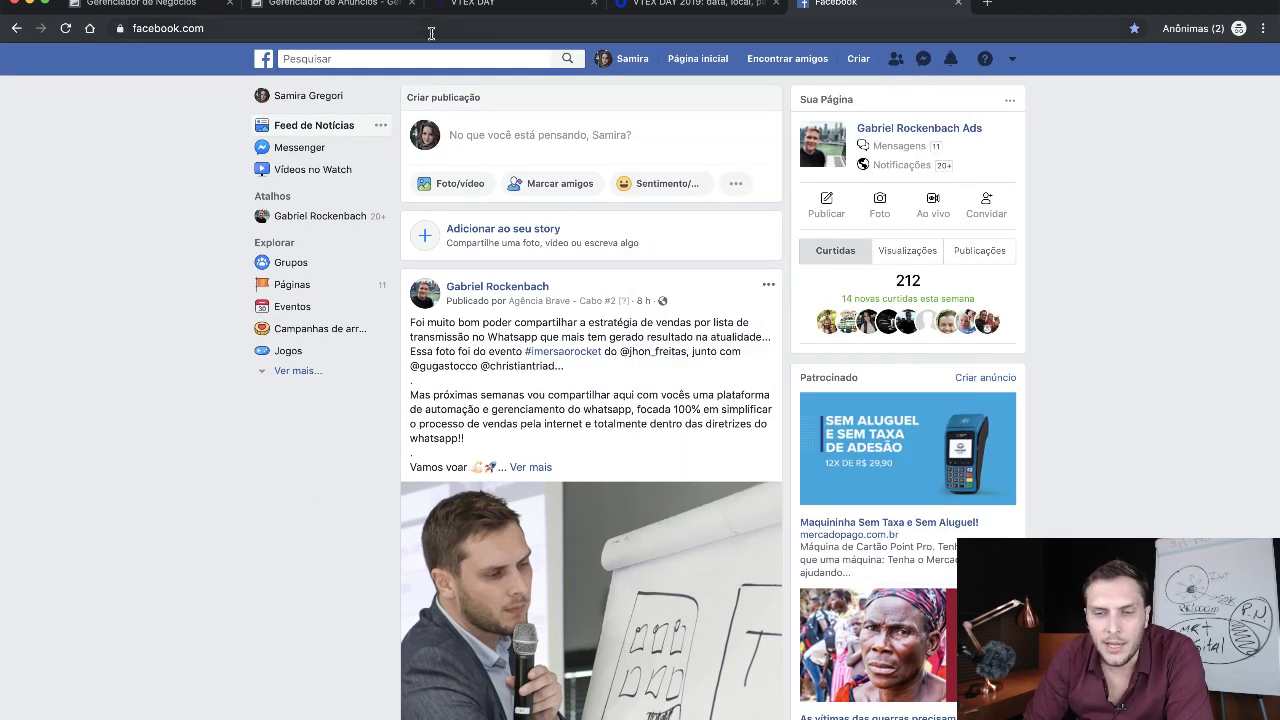
left_click(304, 27)
left_click(297, 3)
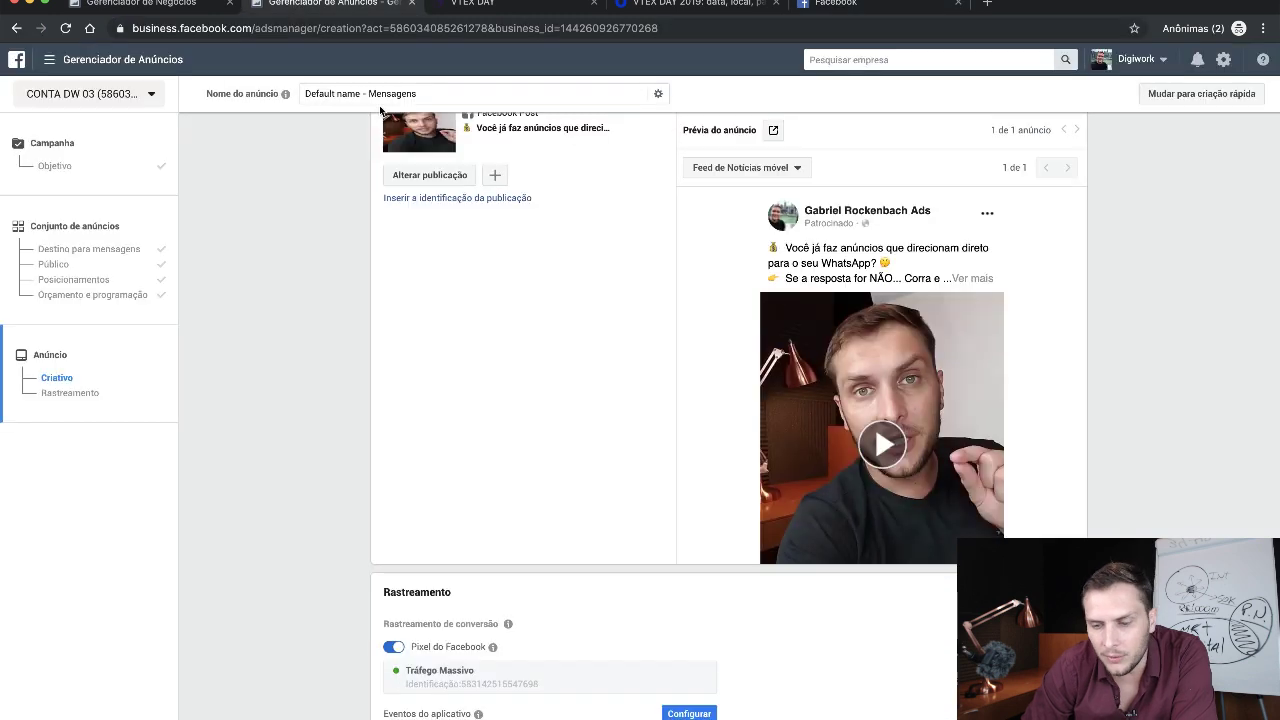
scroll(819, 400, "down", 3)
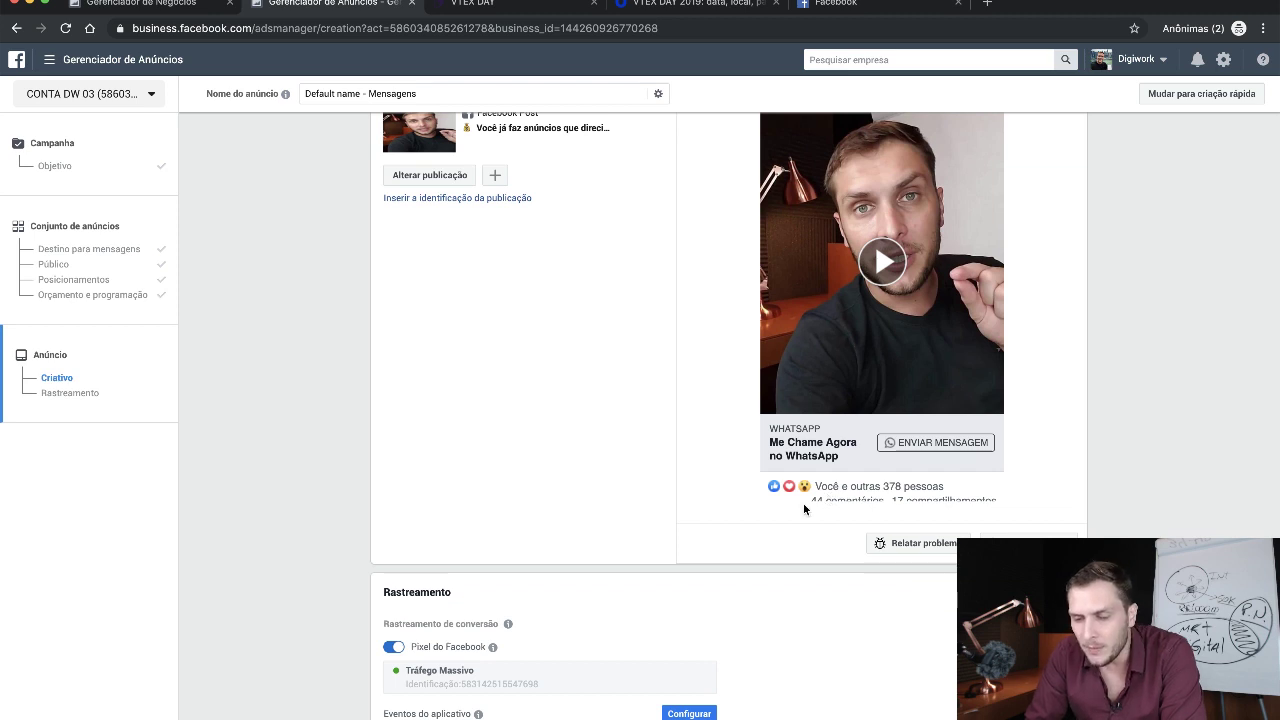
scroll(357, 390, "up", 3)
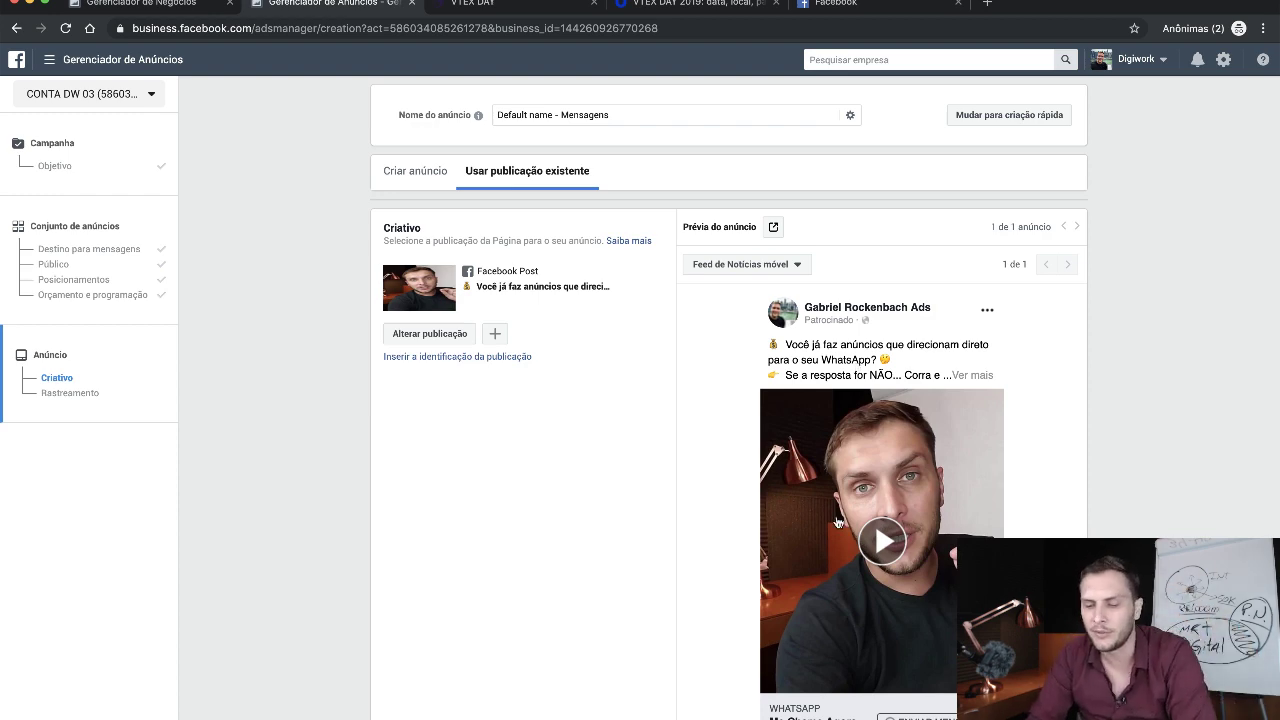
scroll(855, 366, "down", 2)
scroll(699, 522, "down", 5)
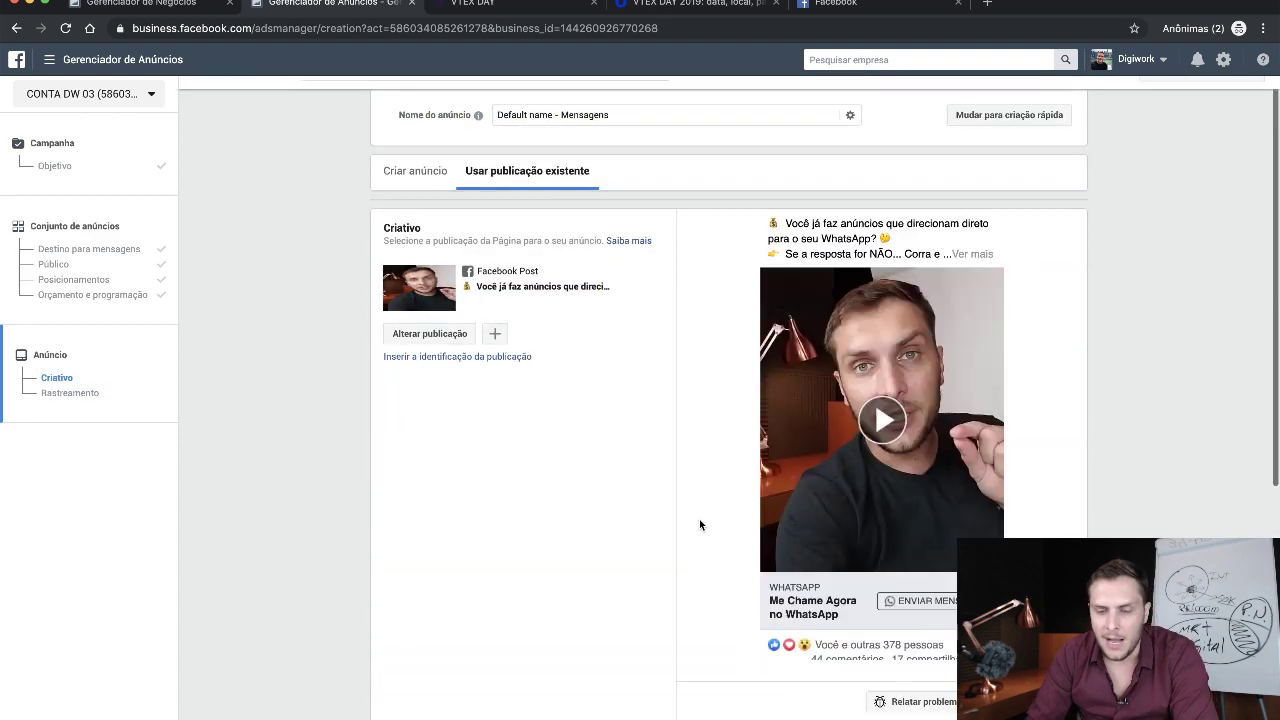
- Rename the ad as "Anúncio 01"
triple_click(616, 112)
key("BackSpace")
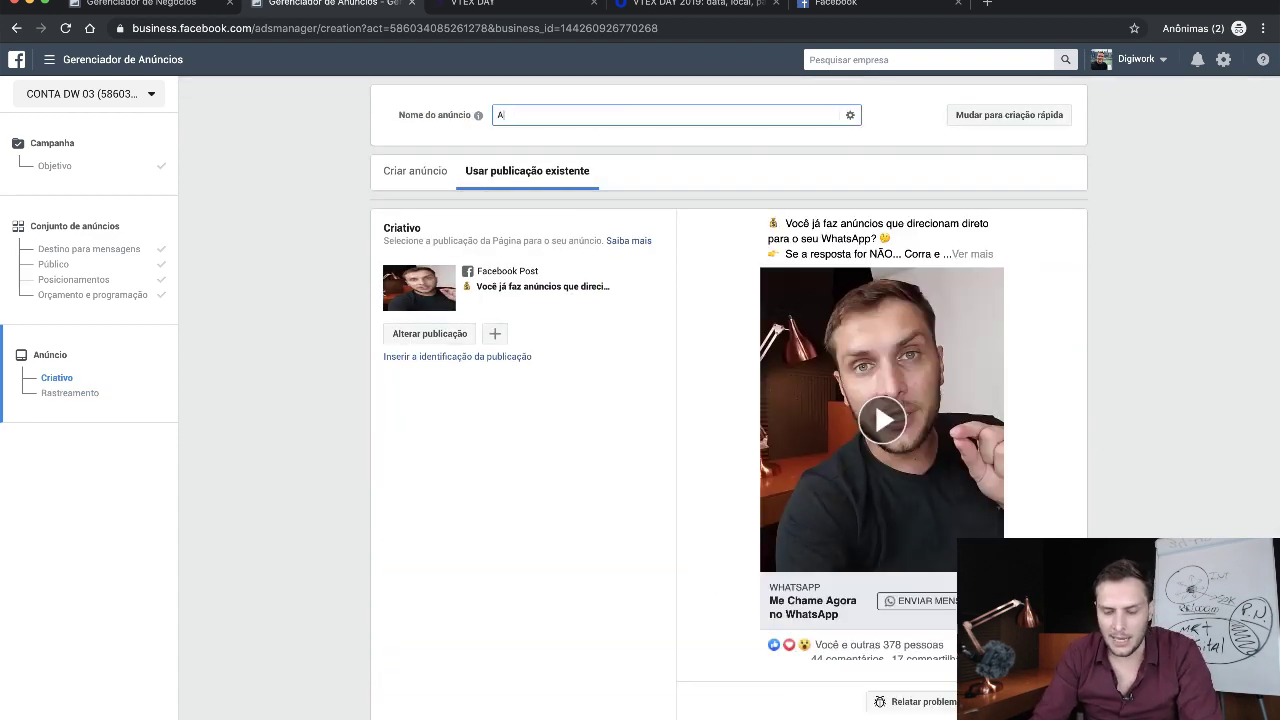
key("Tab")
left_click(565, 115)
type("A")
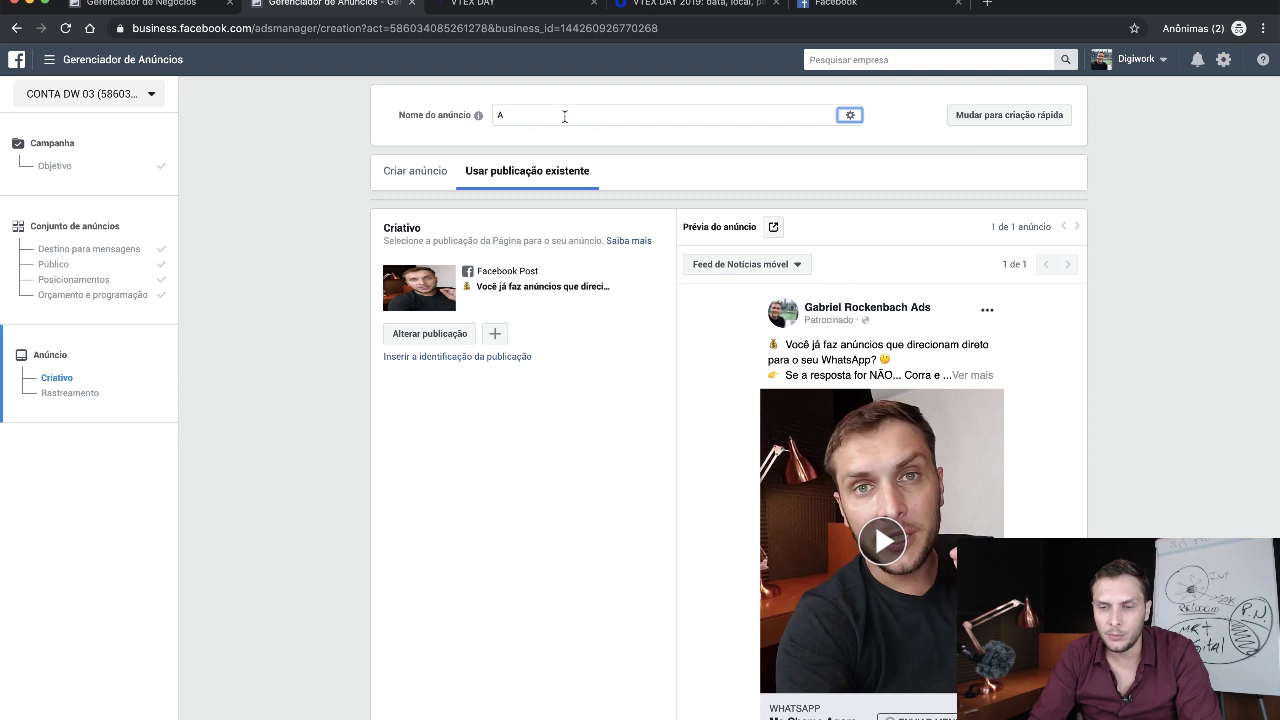
type("núncio 01")
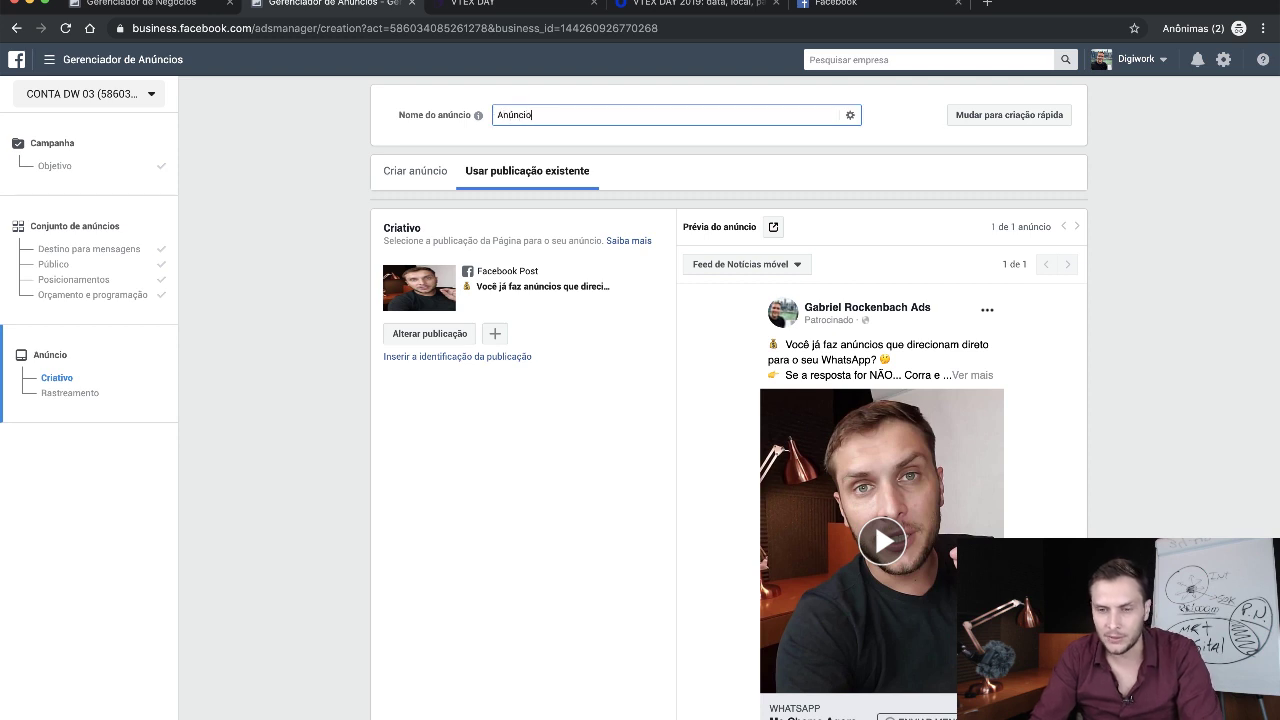
left_click(271, 413)
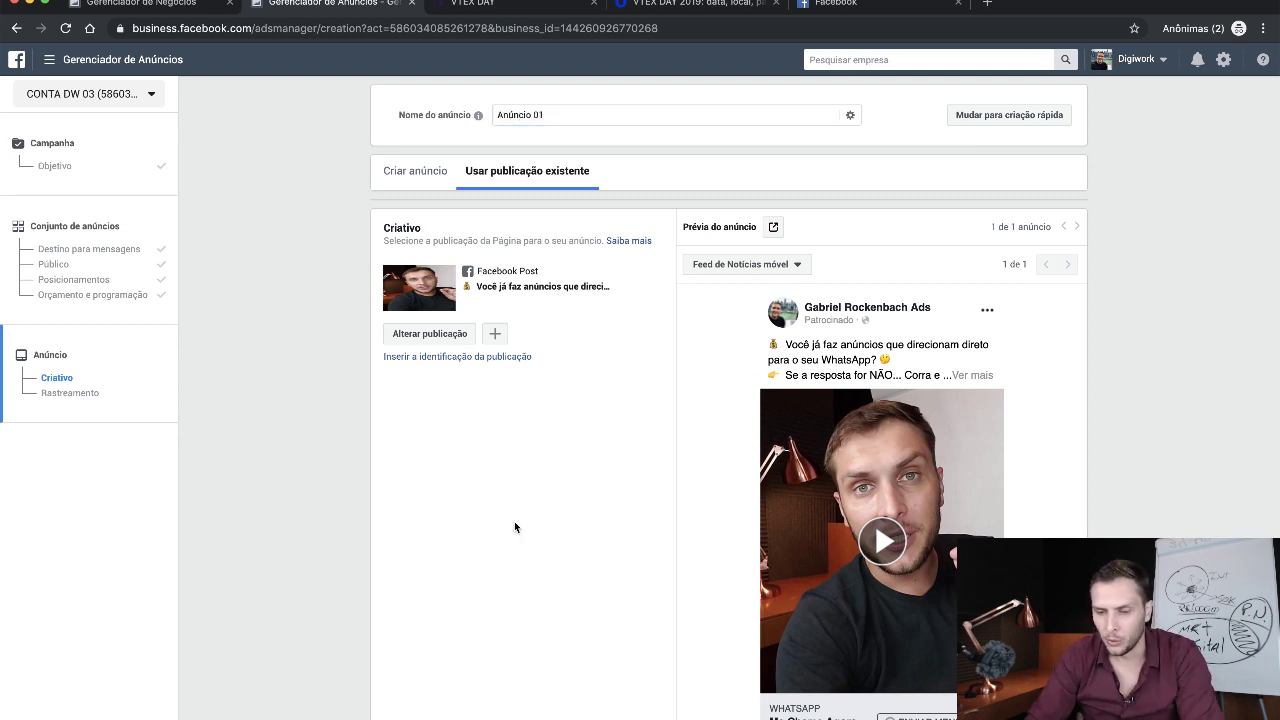
- Open the ad set's message destination settings and replace the ad set name with the placement and age range, "FEED FB - 28-62"
scroll(514, 526, "down", 5)
left_click(97, 250)
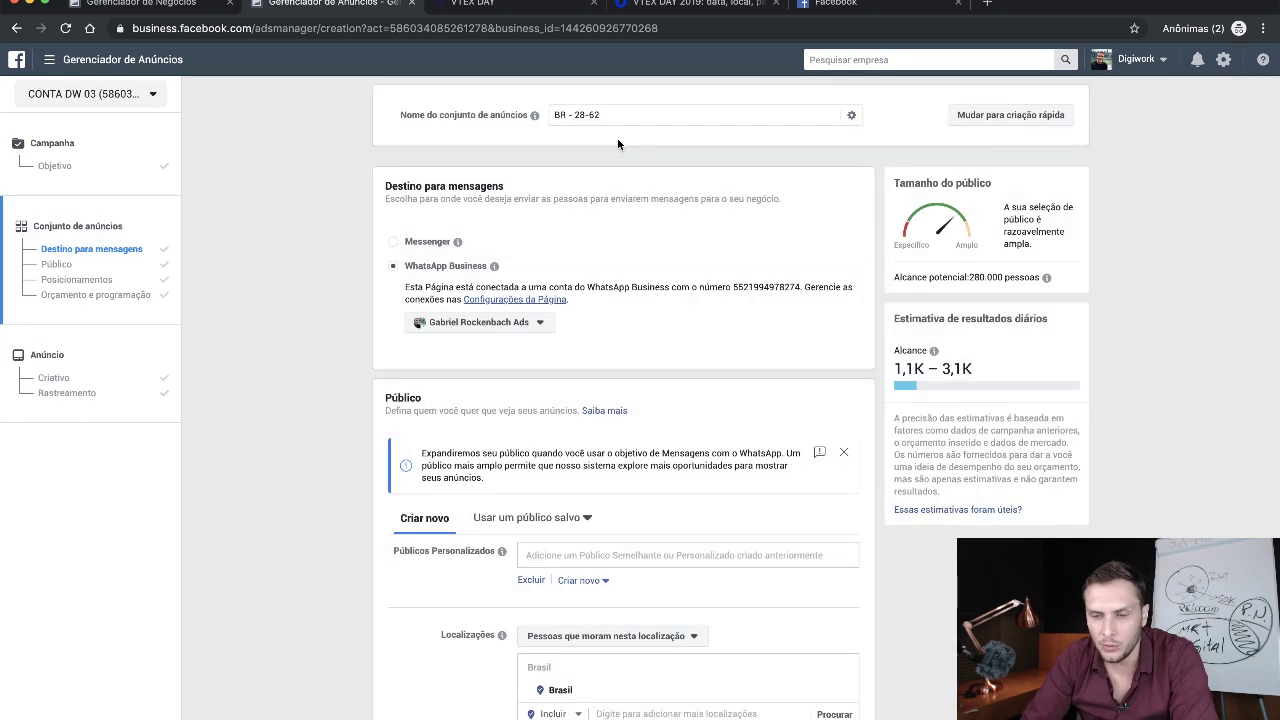
left_click(615, 115)
triple_click(622, 117)
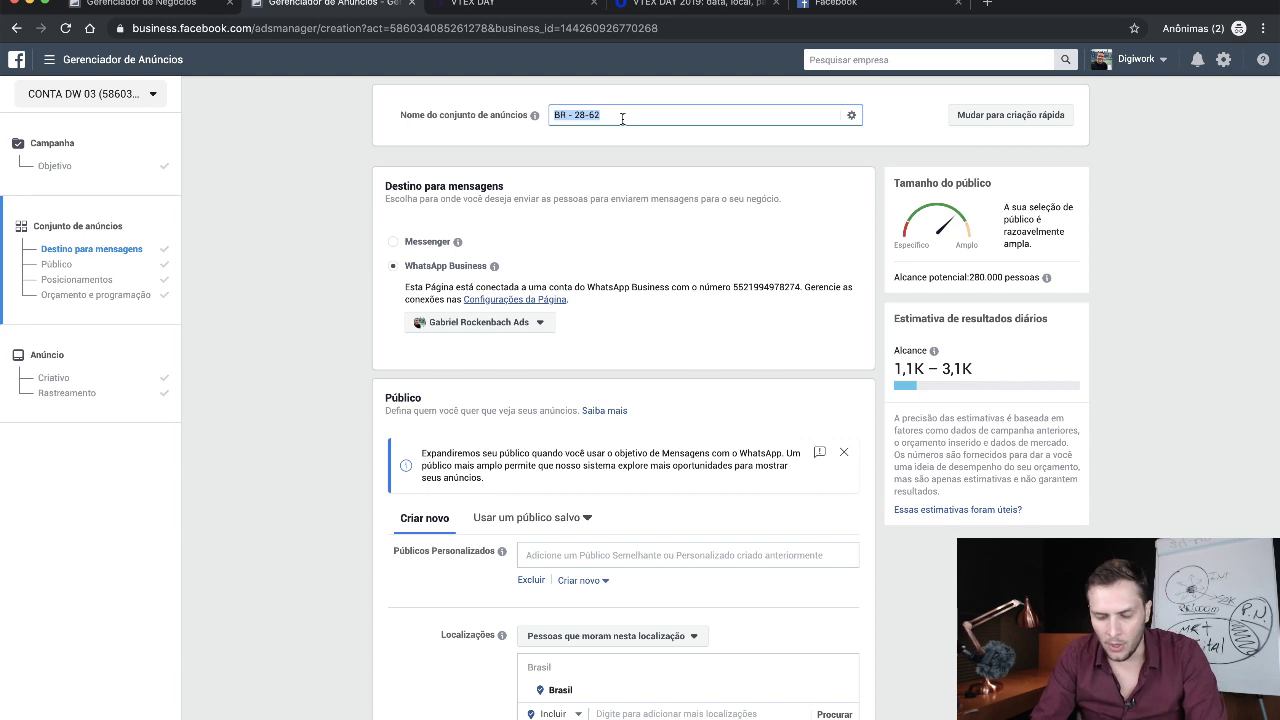
type("FEED")
key("BackSpace")
key("BackSpace")
type("ED FB -")
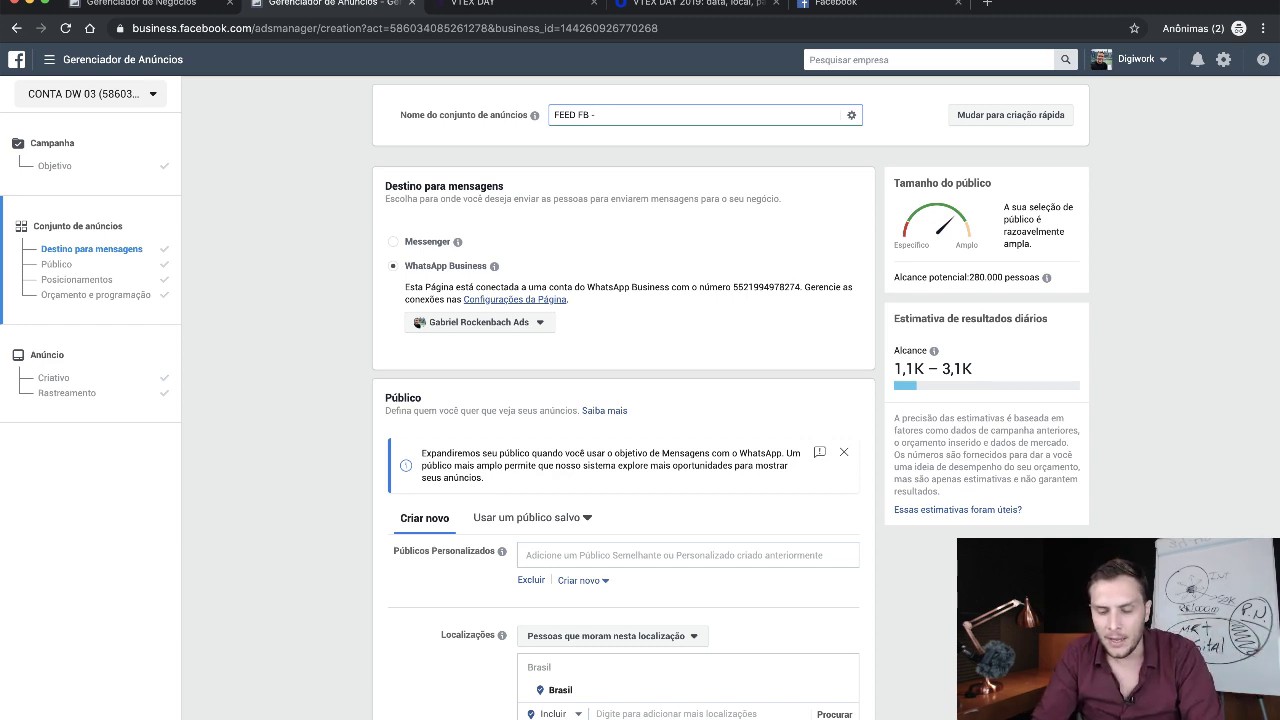
scroll(620, 120, "down", 2)
scroll(620, 120, "up", 2)
type("28")
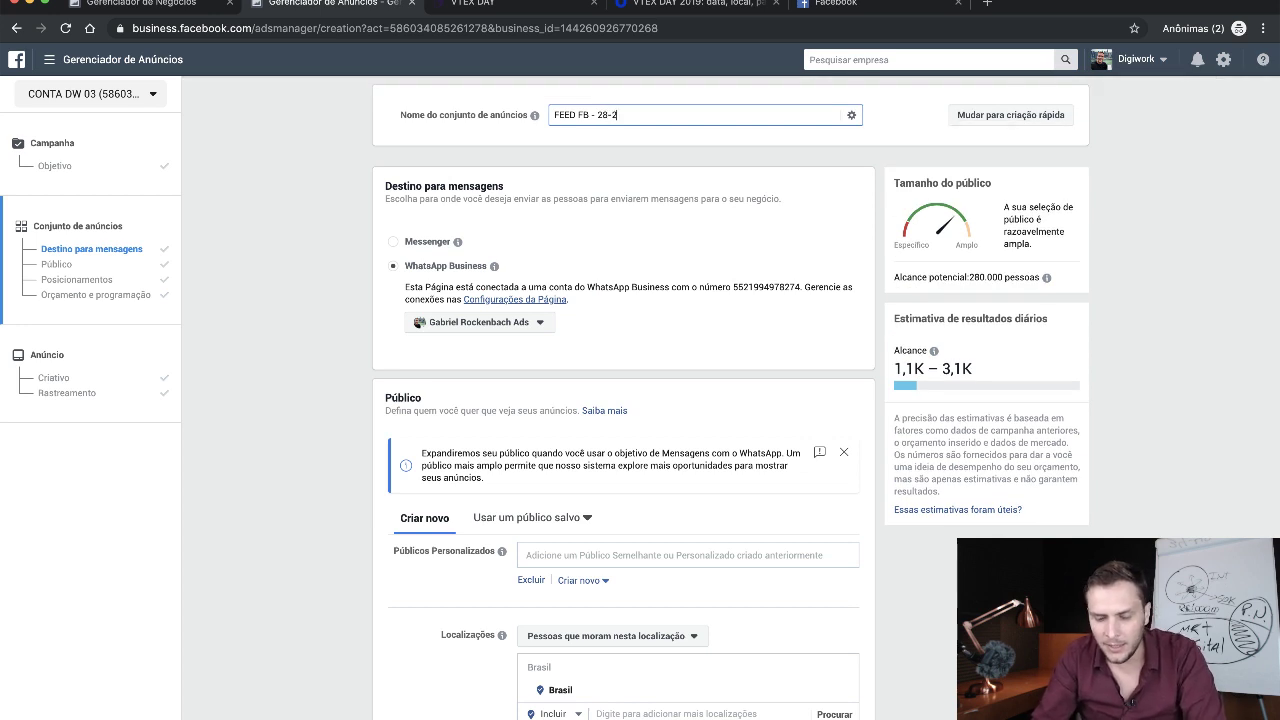
type("-62")
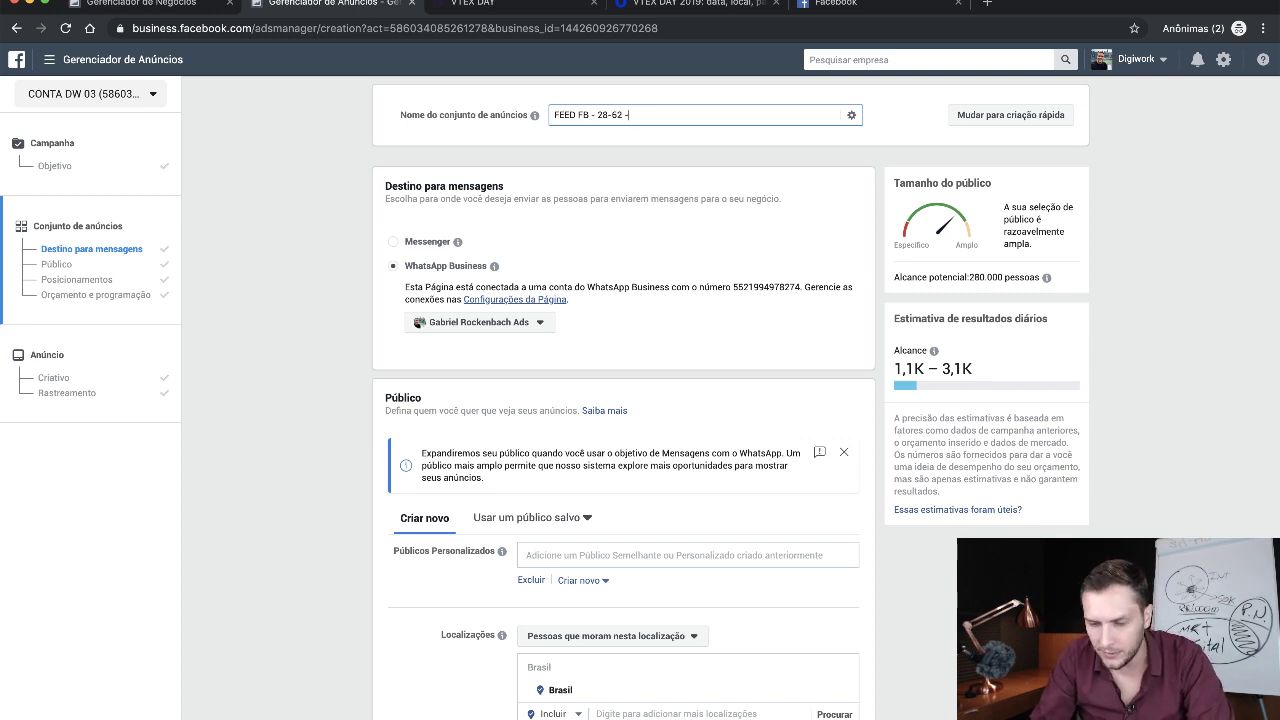
- Append the audience interests to the ad set name so it reads "FEED FB - 28-62 - PPE+MKT DIGITAL -"
type("- D")
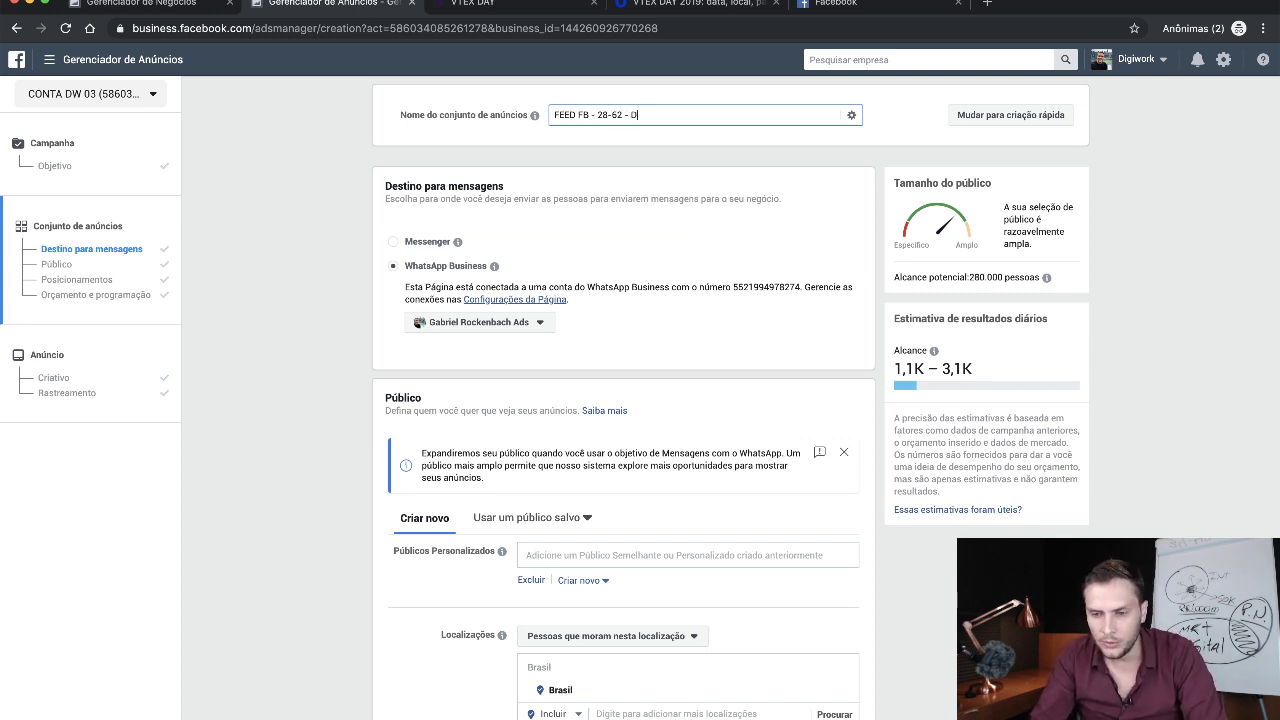
type("FE")
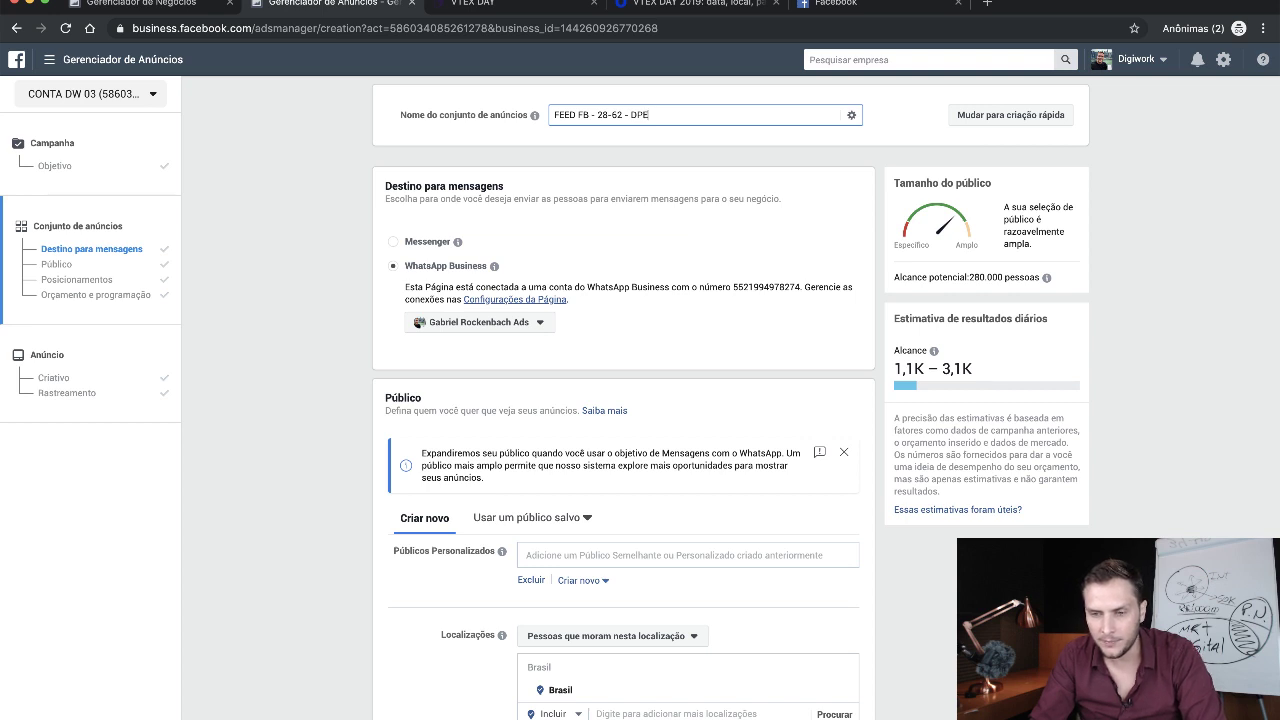
left_click(632, 115)
key("BackSpace")
type("PE+MKT")
key("BackSpace")
type("1 DIGITAL;")
type(" =")
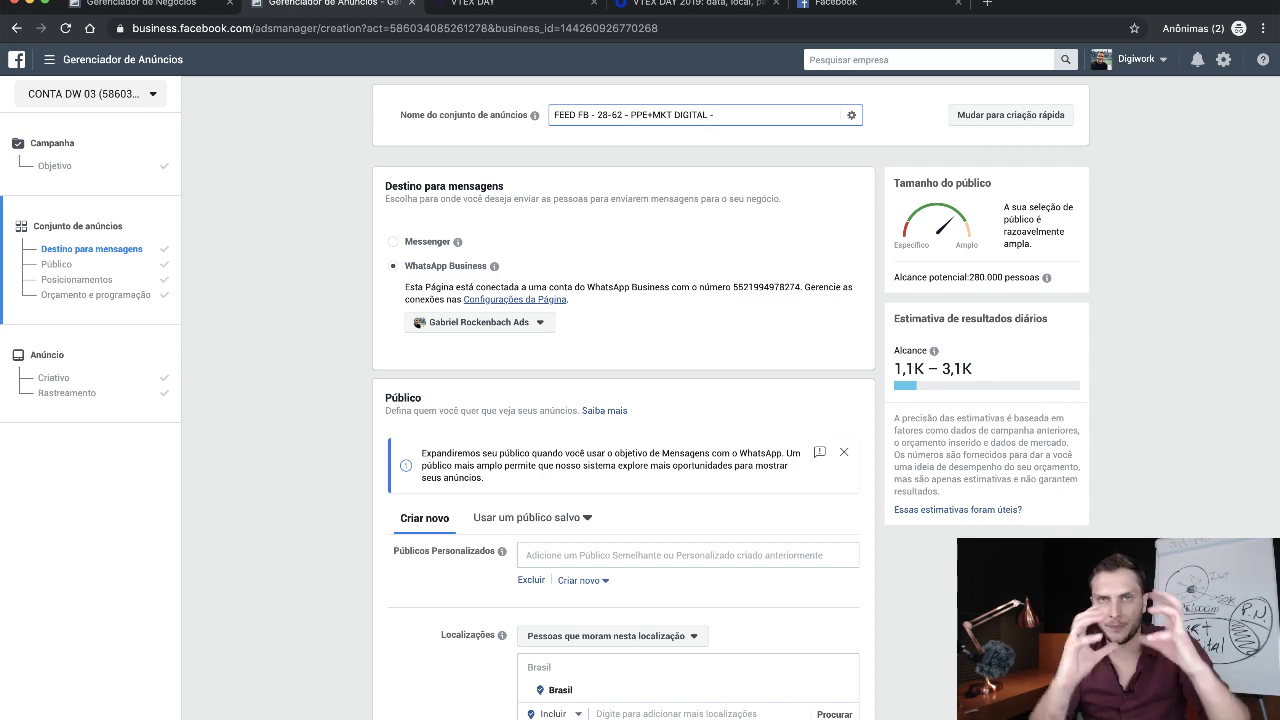
- Review the ad set's audience, placements and budget, and remove the trailing dash from its name
scroll(287, 397, "down", 3)
scroll(287, 397, "down", 8)
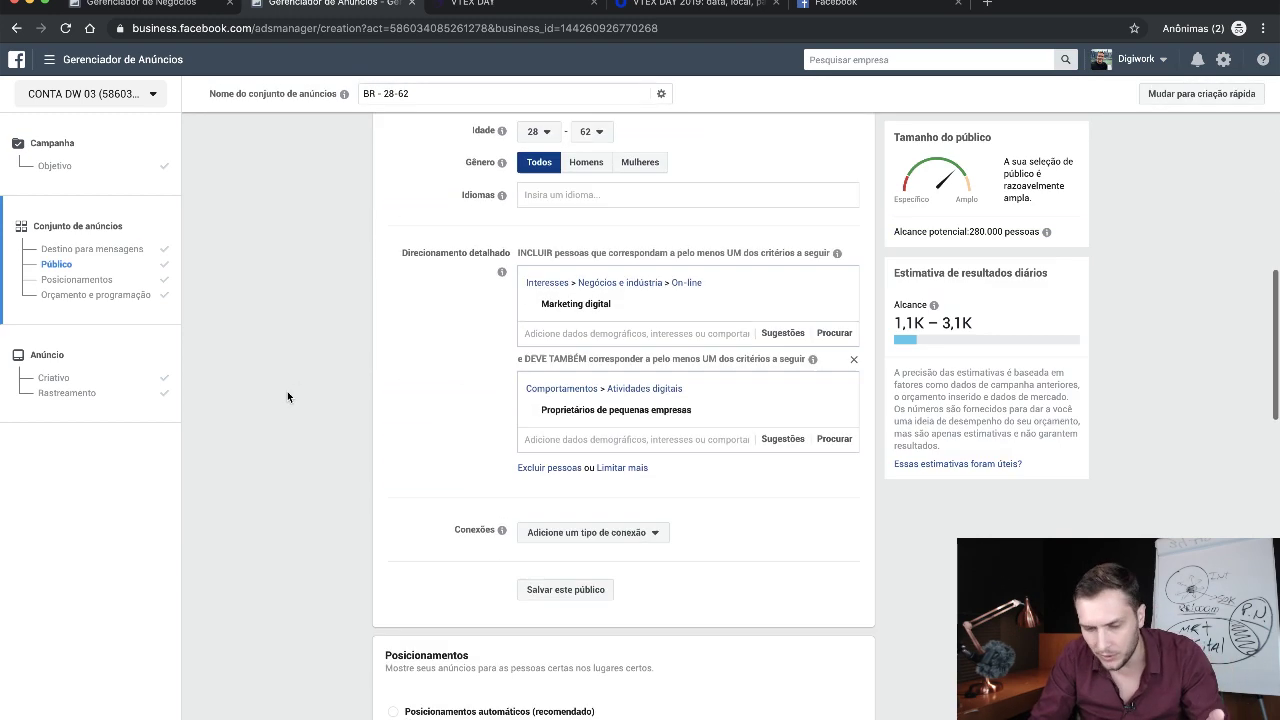
scroll(287, 397, "up", 10)
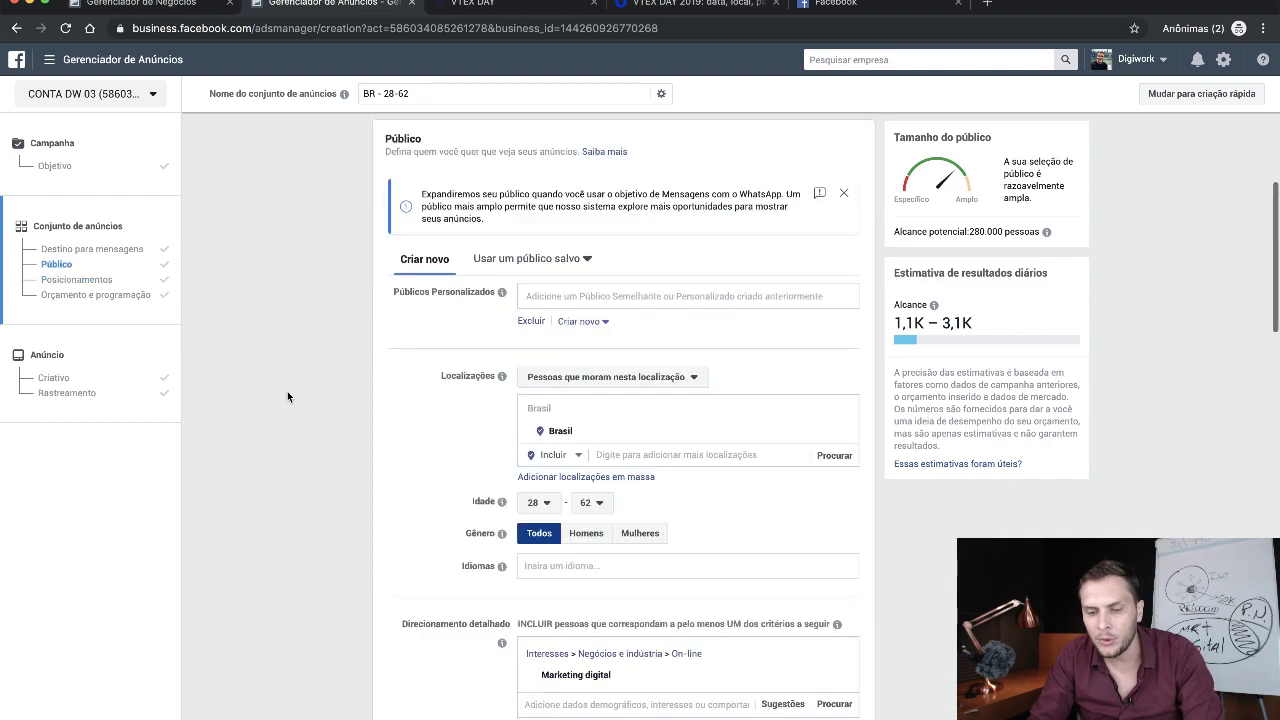
scroll(278, 535, "down", 12)
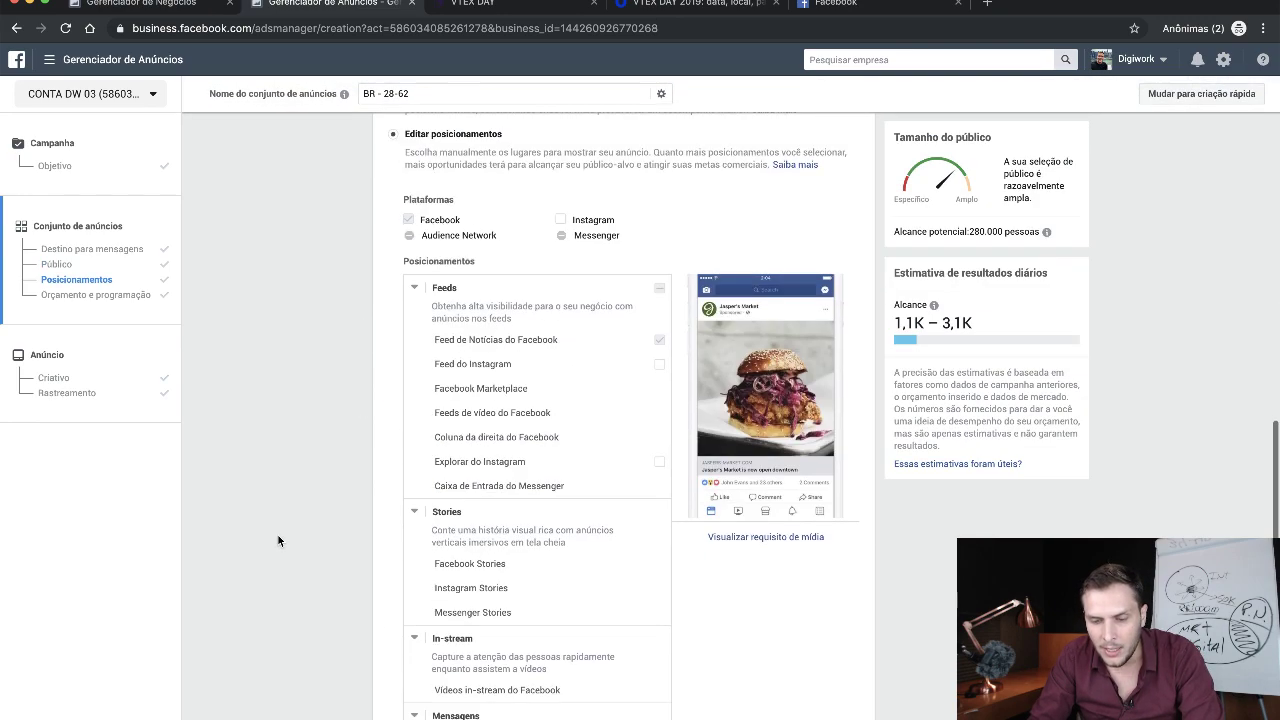
scroll(276, 542, "down", 3)
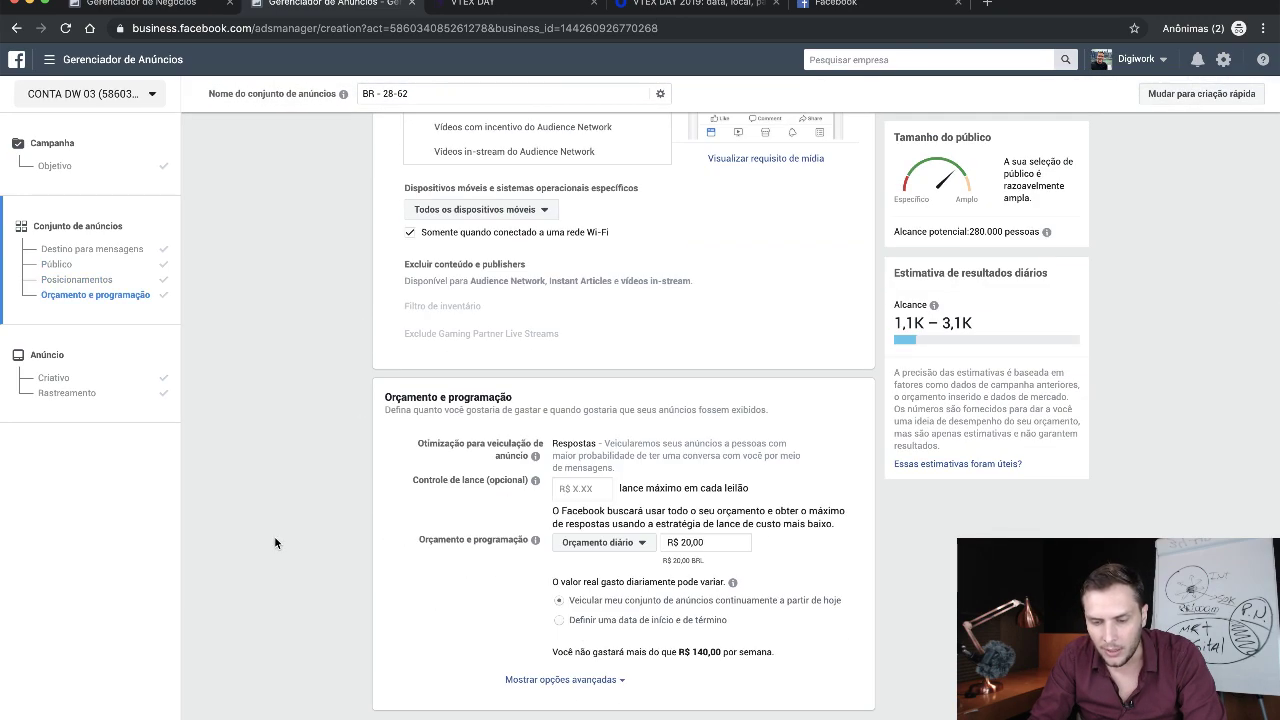
scroll(276, 542, "up", 10)
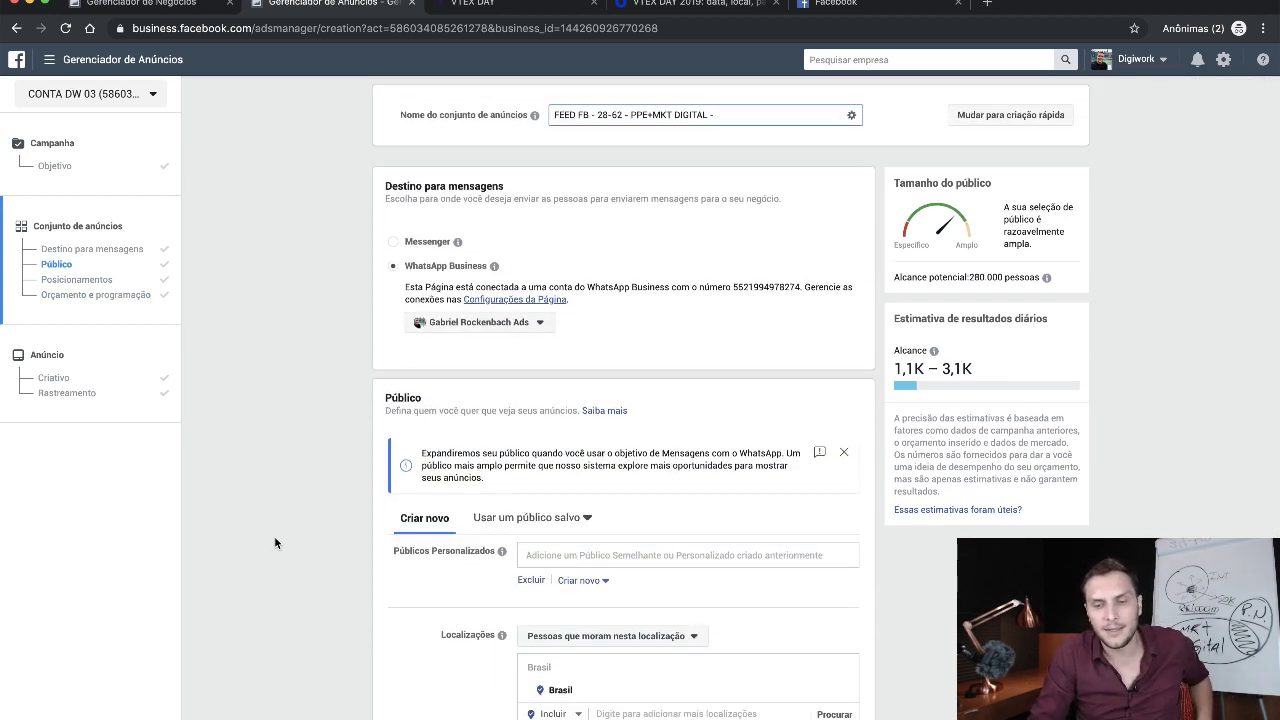
left_click(592, 118)
type("-")
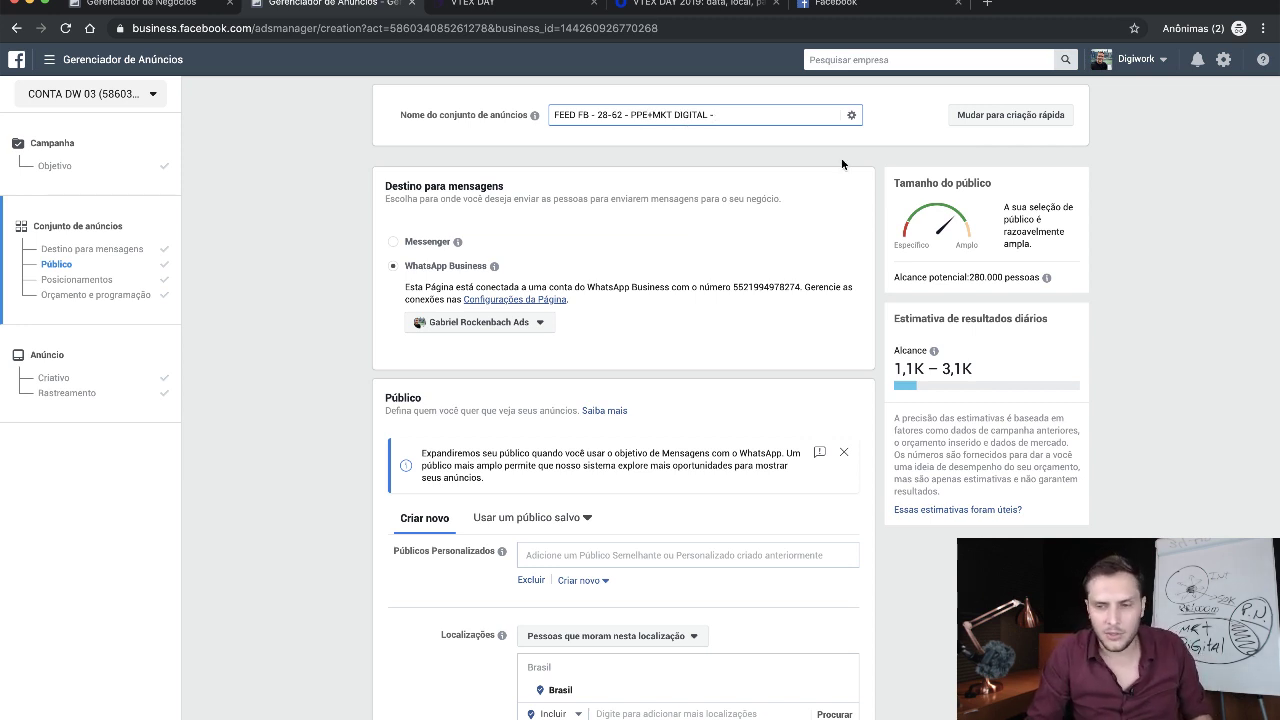
key("BackSpace")
key("BackSpace")
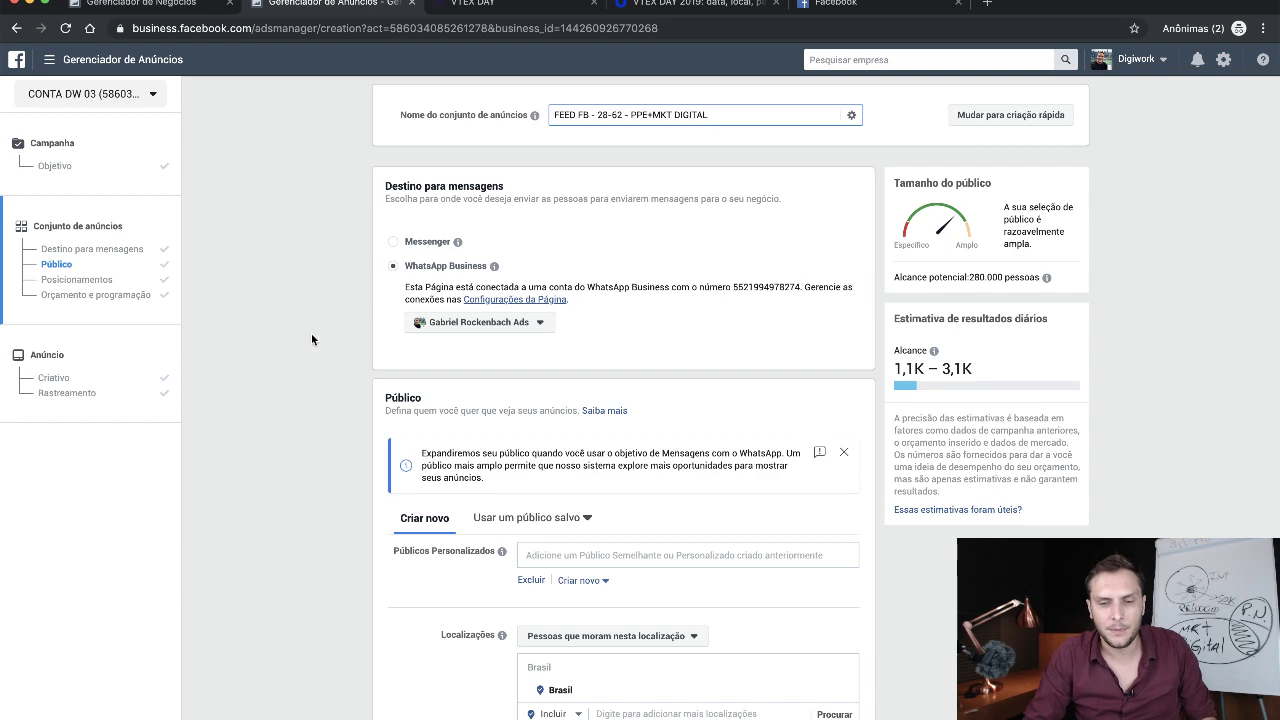
- Continue from the ad set to the ad and confirm it to publish the messages campaign
scroll(869, 652, "down", 6)
scroll(869, 652, "down", 5)
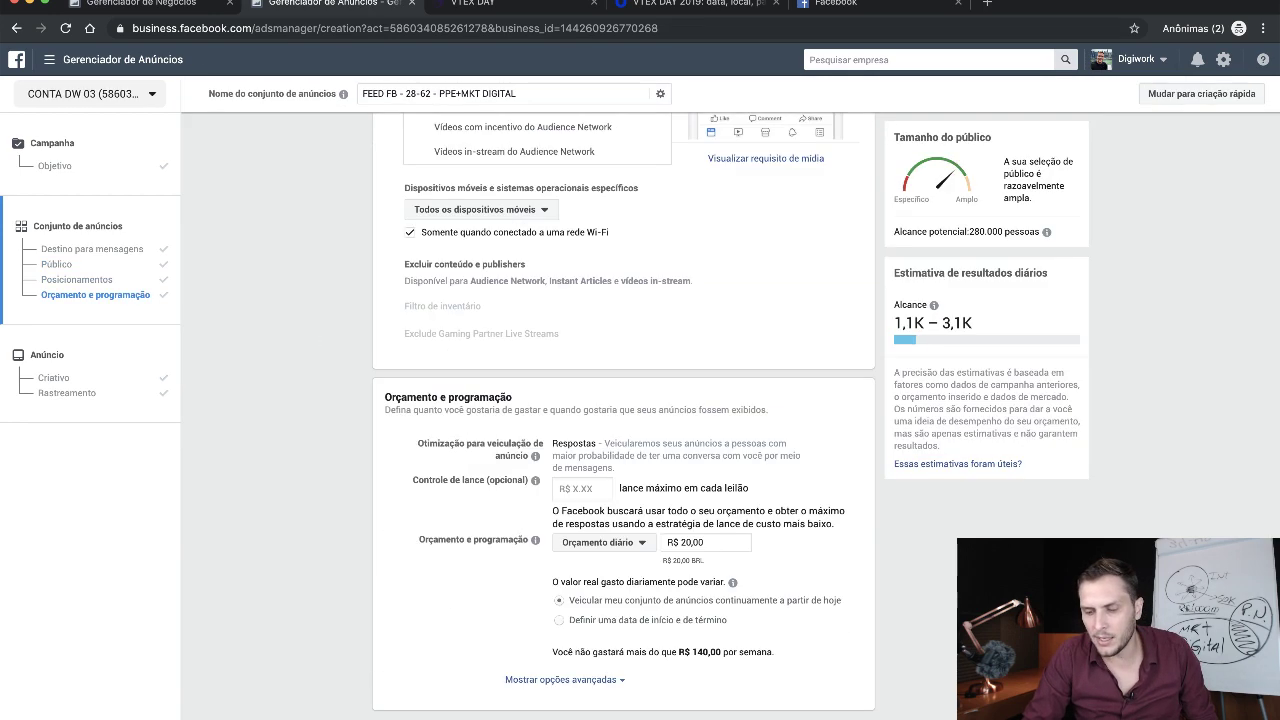
left_click(1220, 695)
scroll(1187, 505, "down", 5)
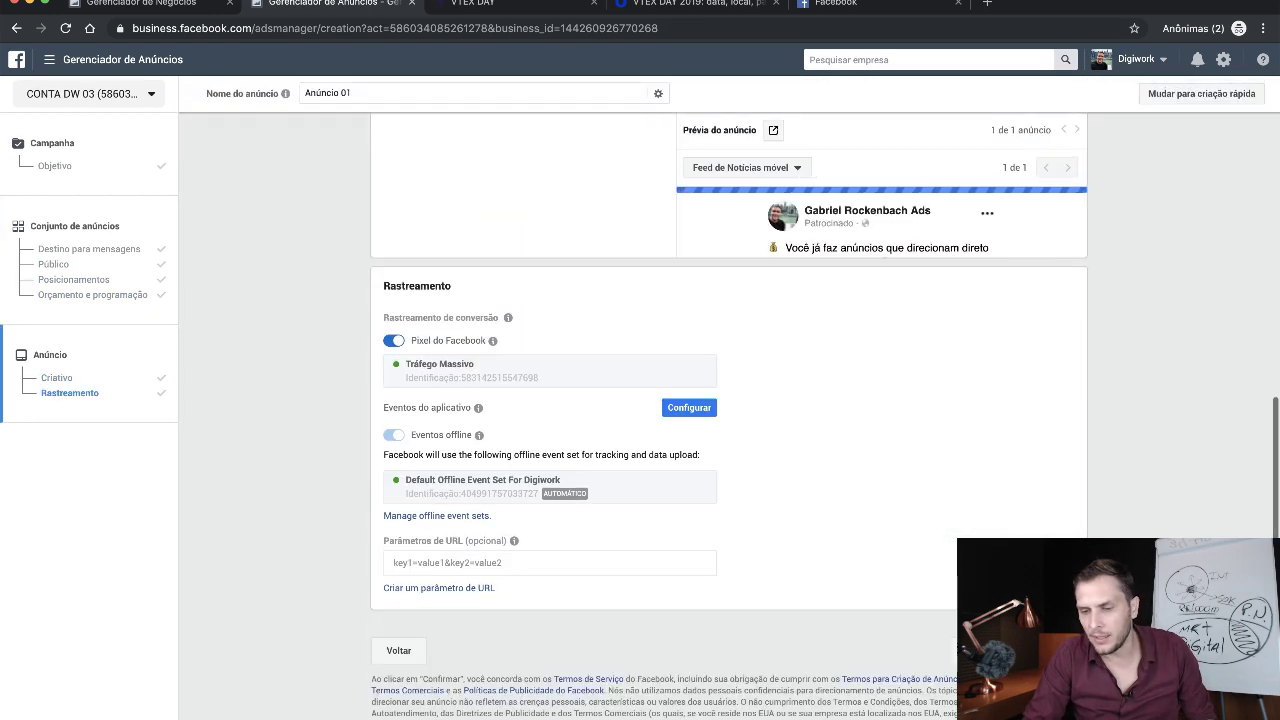
left_click(1040, 651)
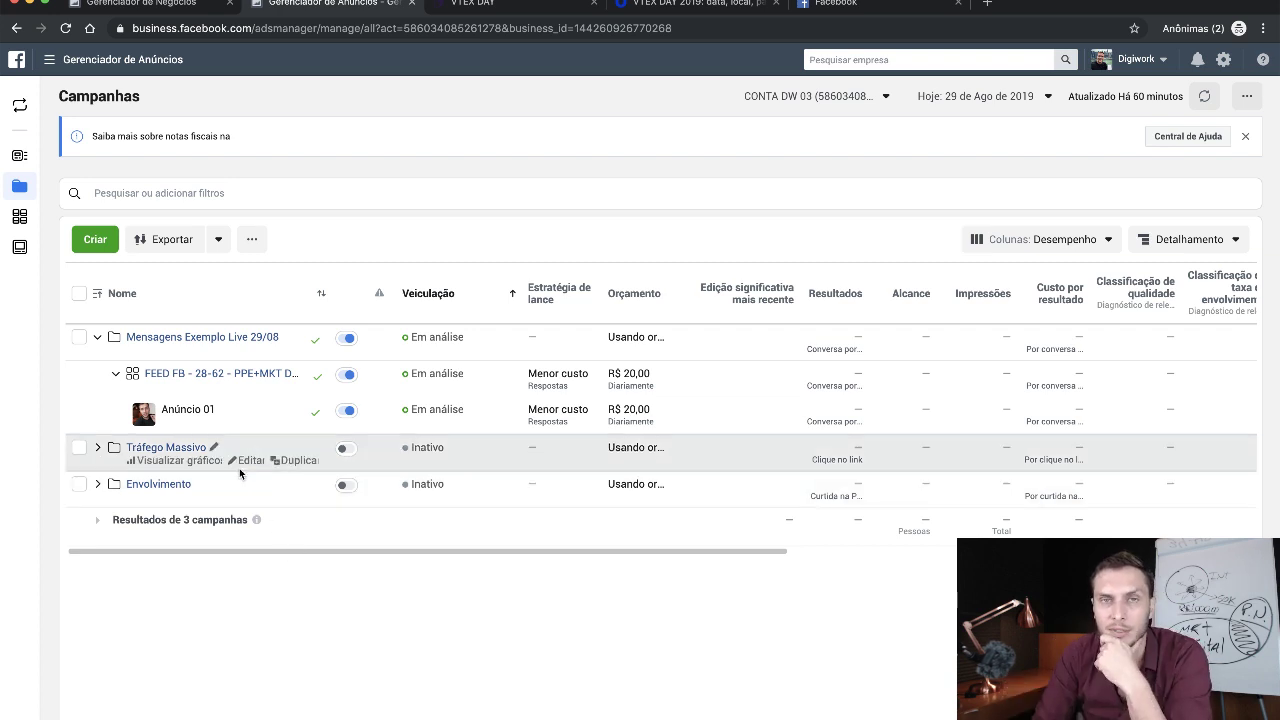
- Open the campaign "Mensagens Exemplo Live 29/08" and duplicate its ad set once within the original campaign
left_click(174, 338)
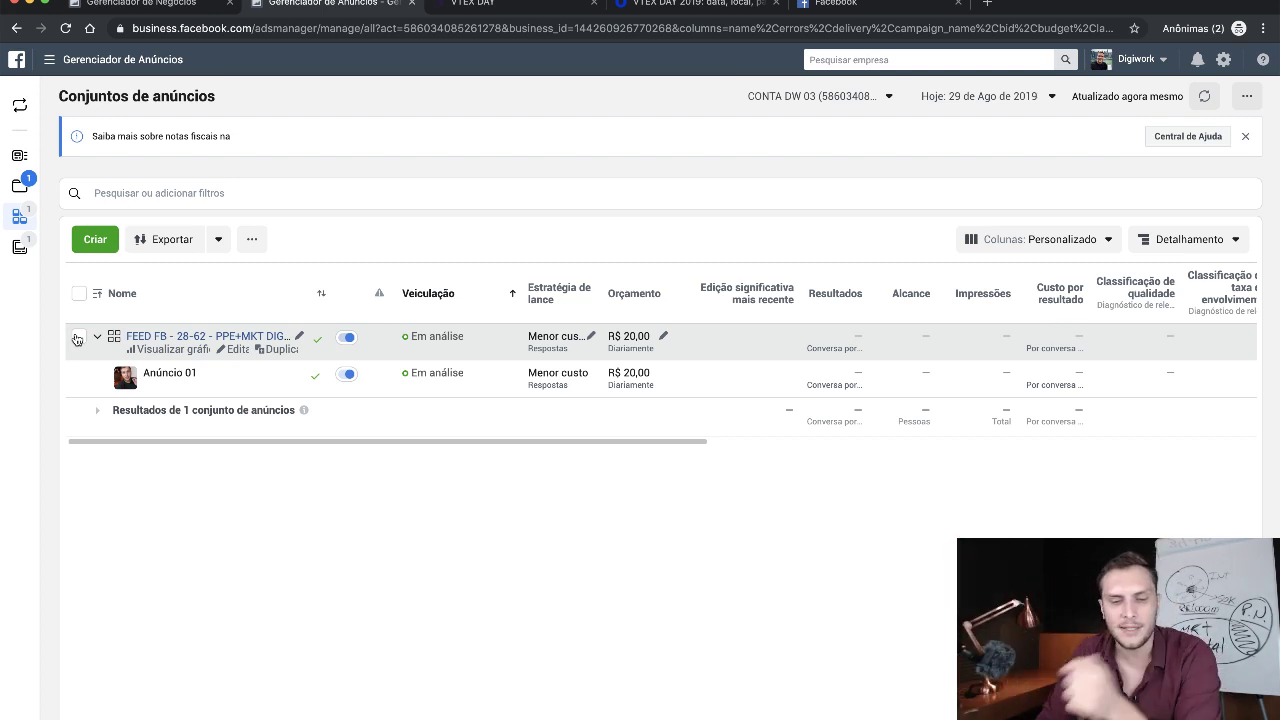
left_click(77, 339)
left_click(174, 246)
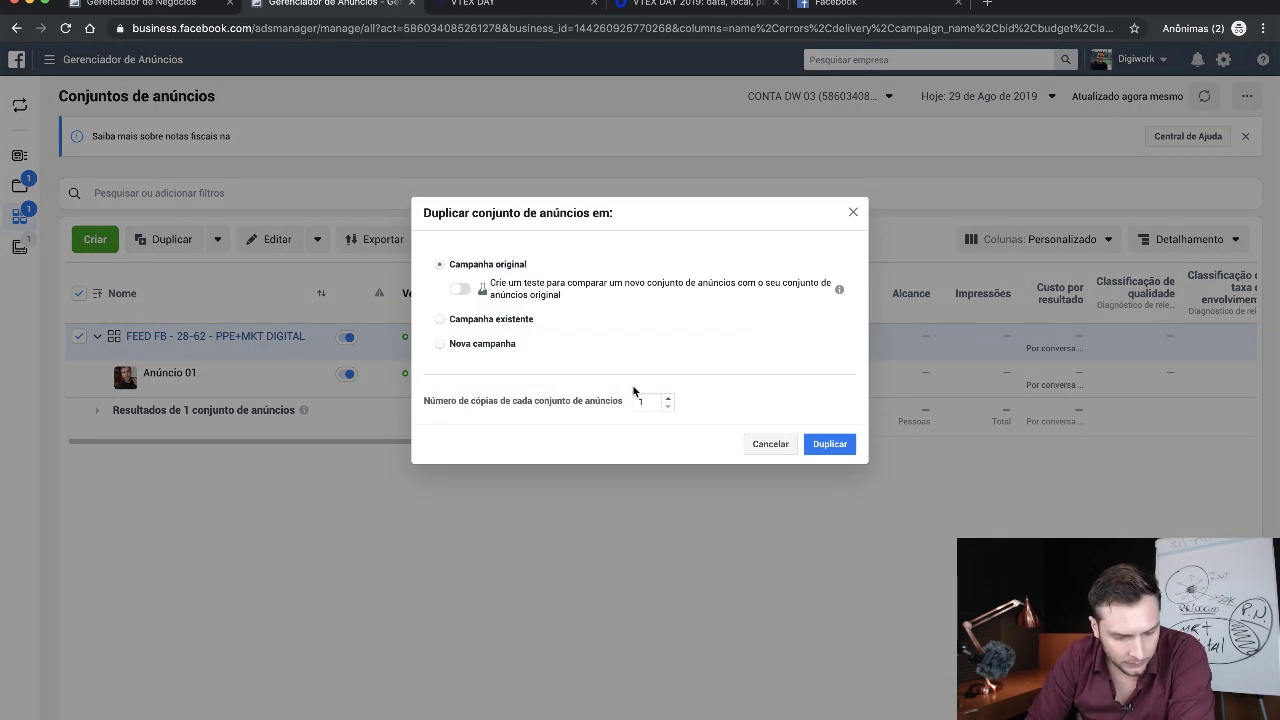
left_click(844, 447)
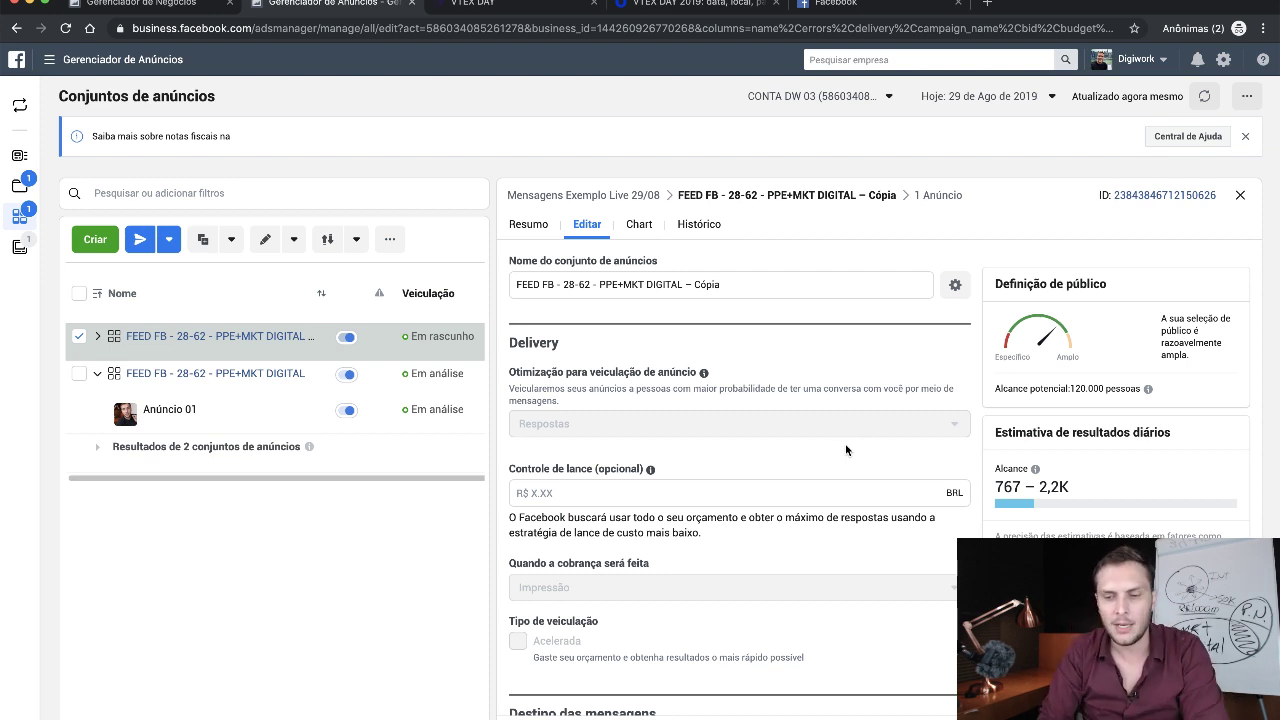
- Rename the duplicated ad set as "FEED INSTA - 28-62 - PPE+MKT DIGITAL"
left_click_drag(685, 285, 892, 286)
key("BackSpace")
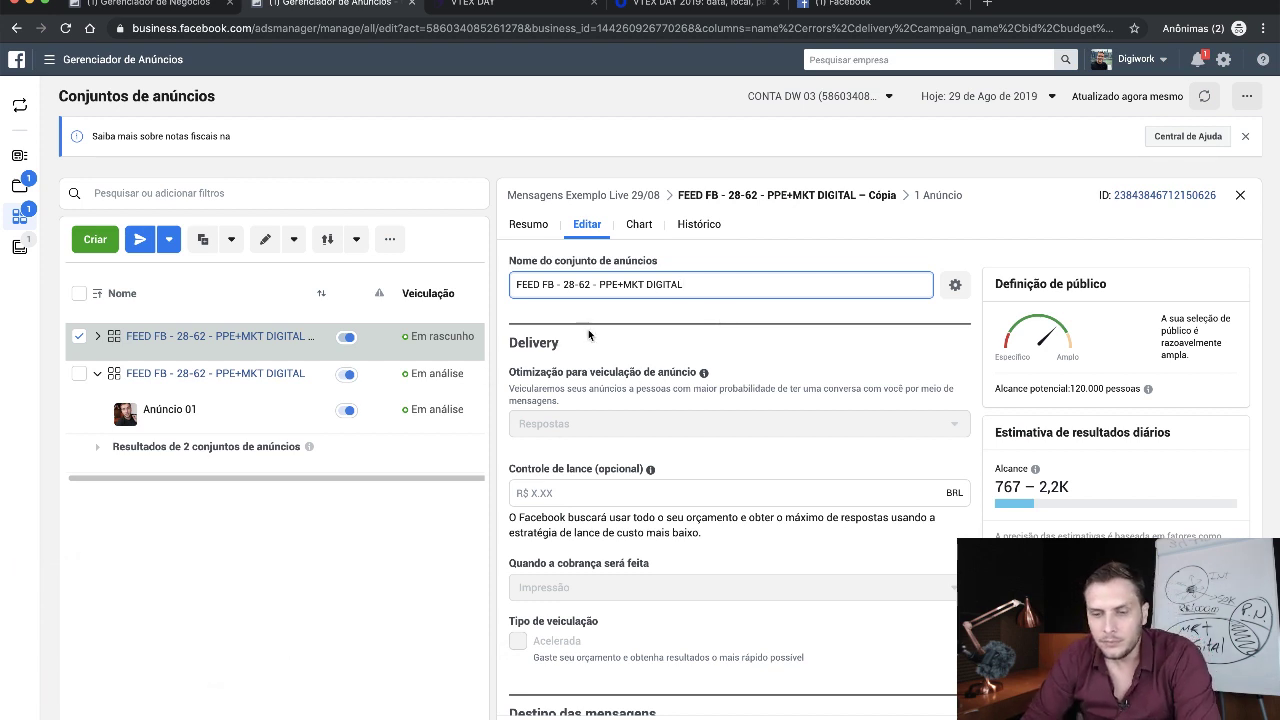
double_click(548, 284)
type("INSTA")
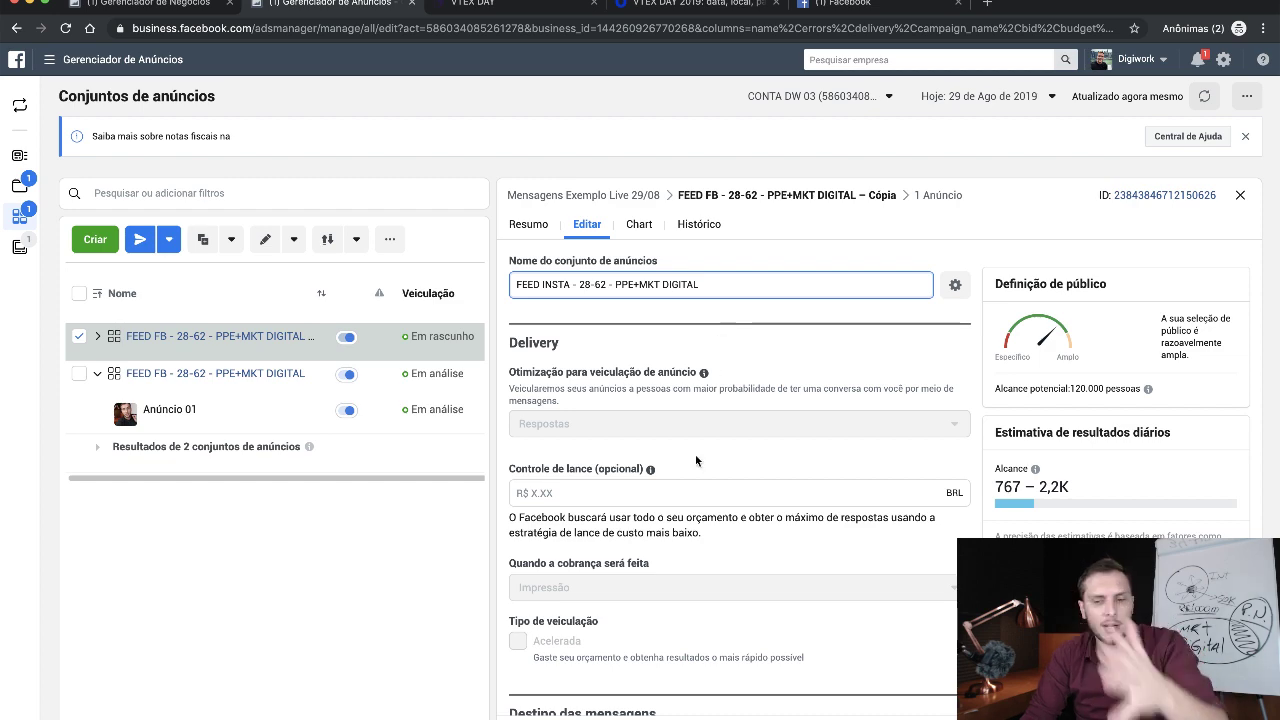
scroll(695, 454, "down", 3)
scroll(696, 458, "up", 3)
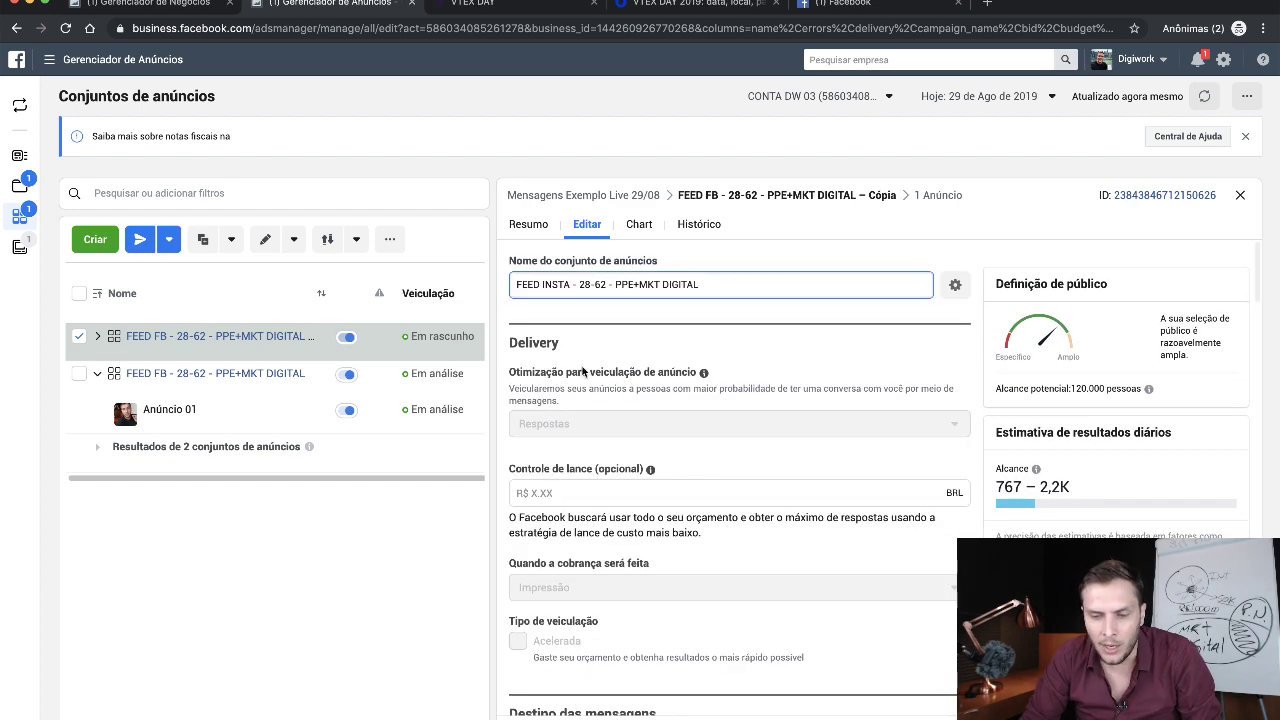
- Set the duplicated ad set's placement to the Instagram feed only, enabling Feed do Instagram and removing Feed de Notícias do Facebook
scroll(597, 426, "down", 1)
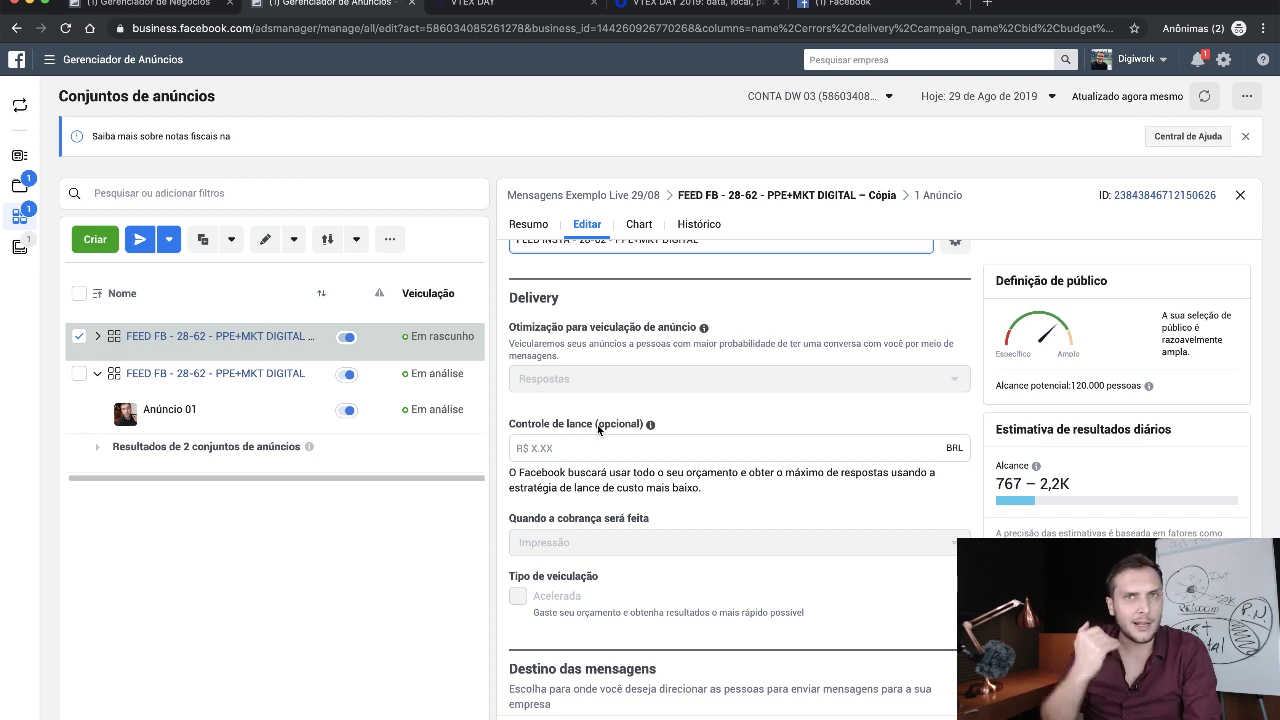
scroll(597, 424, "down", 2)
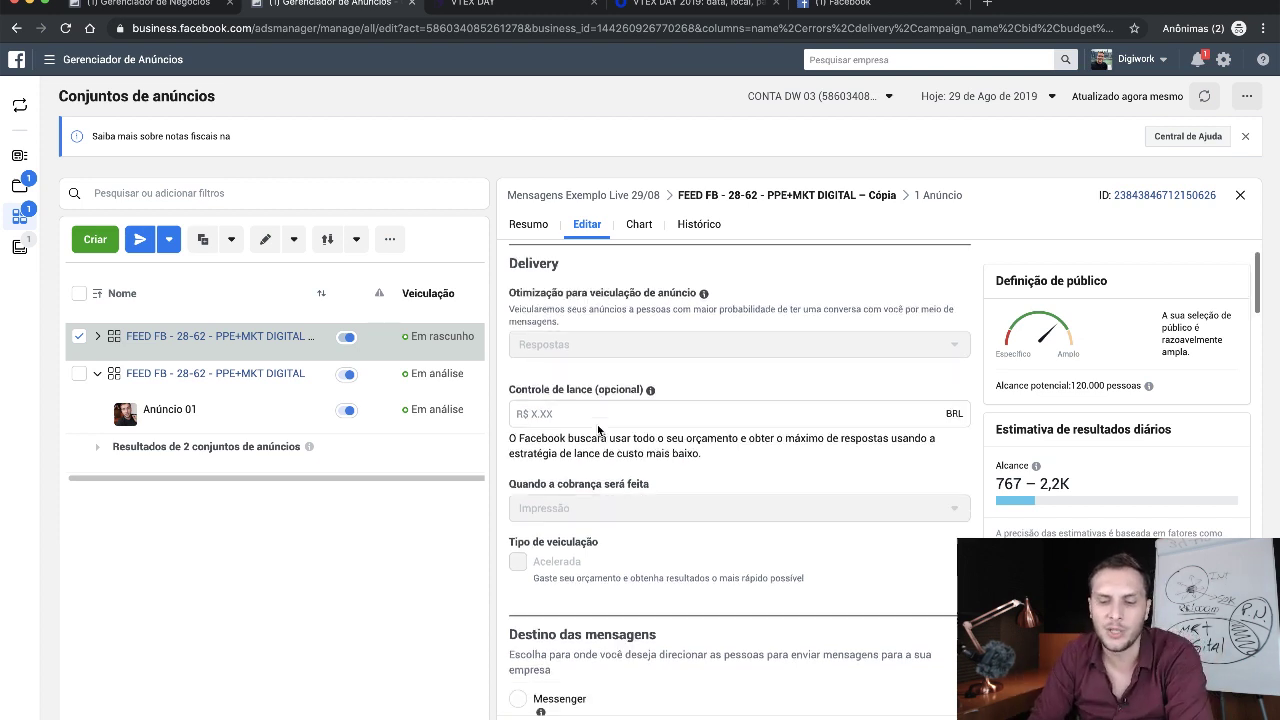
scroll(687, 497, "down", 2)
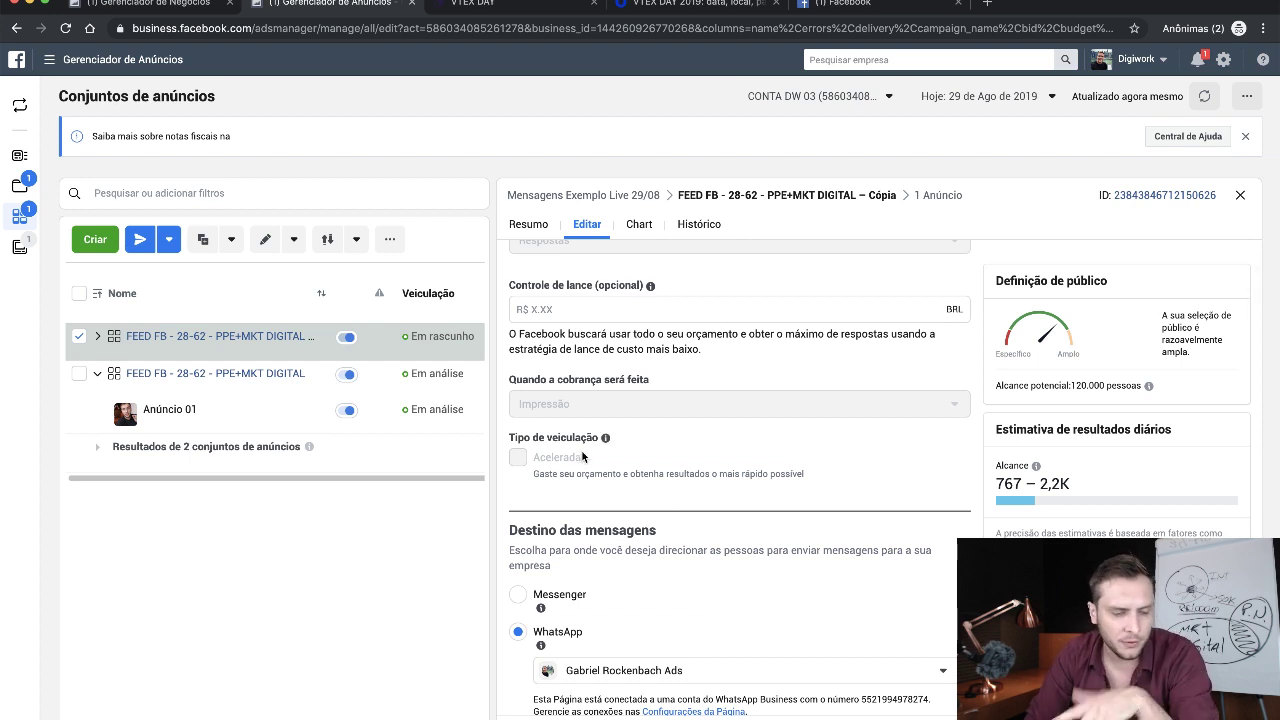
scroll(583, 456, "down", 3)
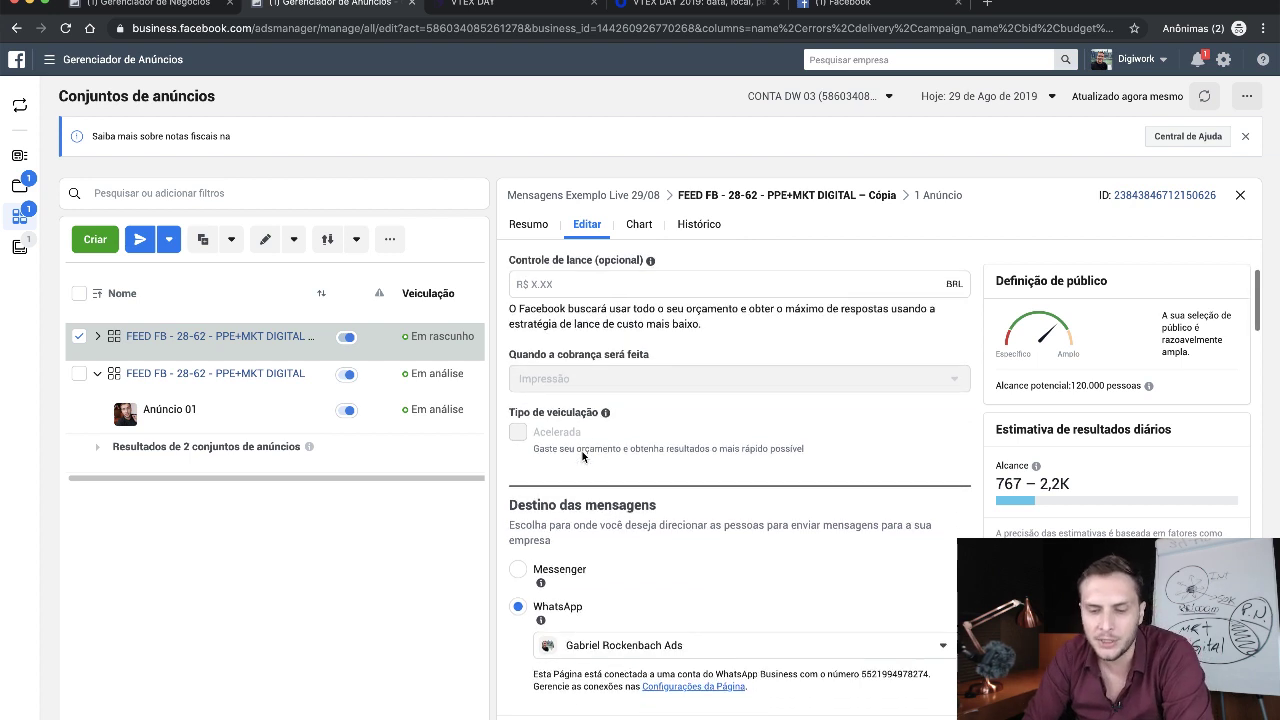
scroll(620, 520, "down", 8)
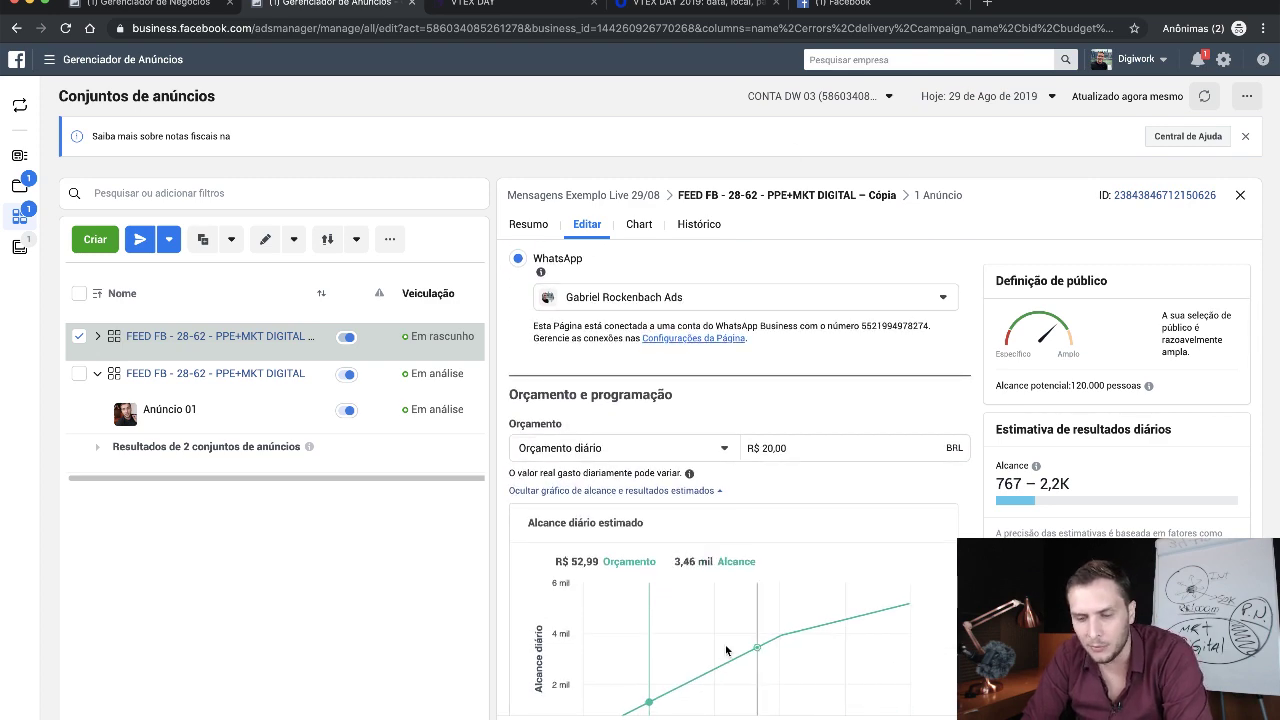
scroll(740, 620, "down", 12)
scroll(725, 650, "up", 8)
scroll(802, 606, "down", 9)
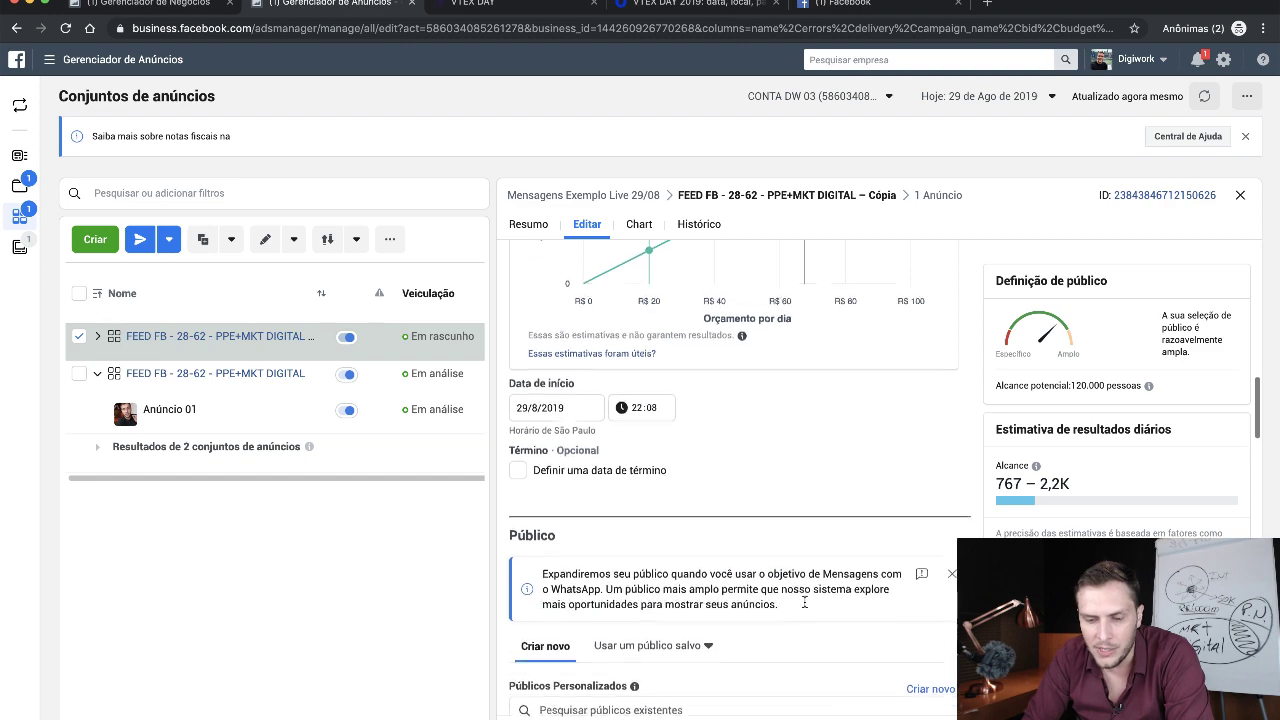
scroll(802, 605, "down", 15)
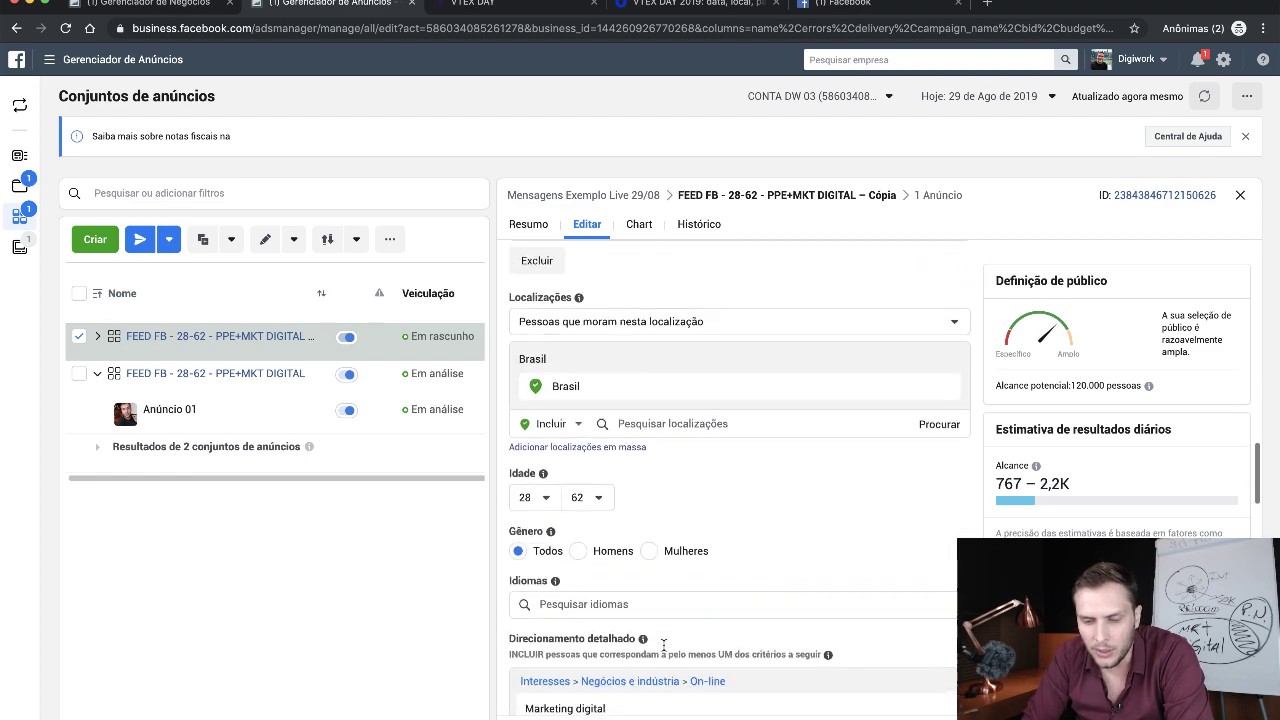
scroll(663, 648, "down", 18)
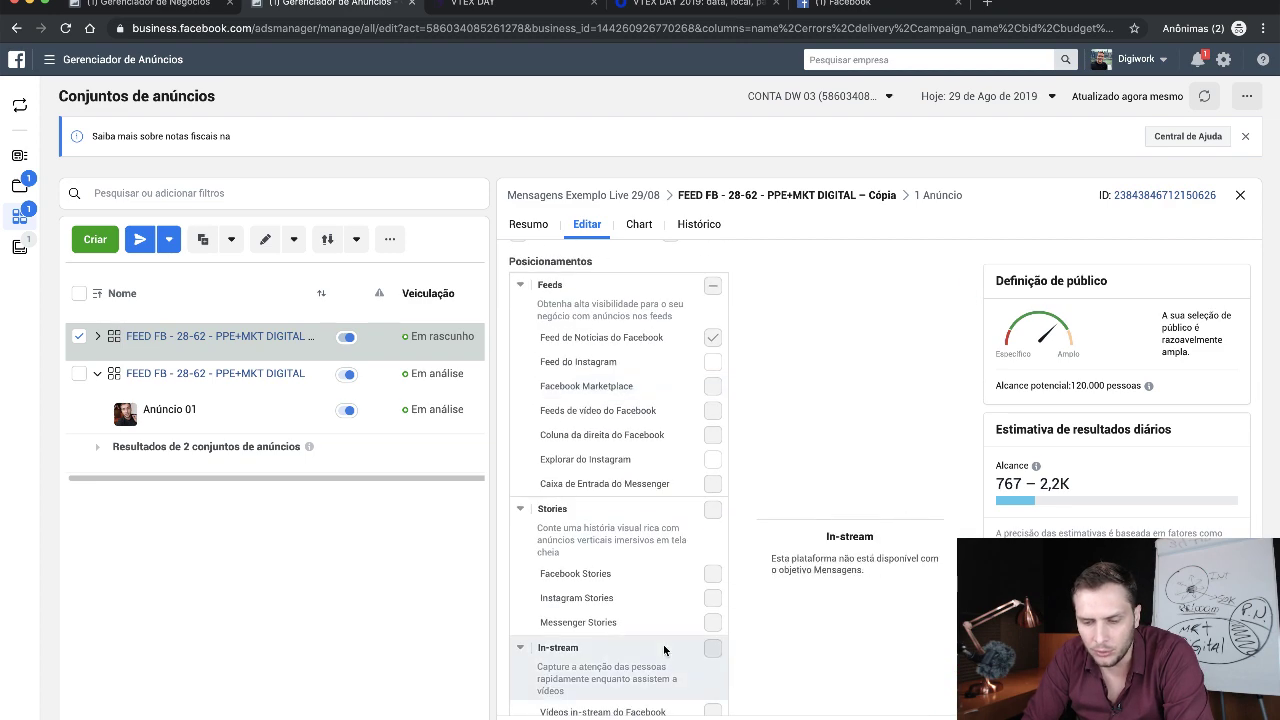
scroll(663, 644, "up", 8)
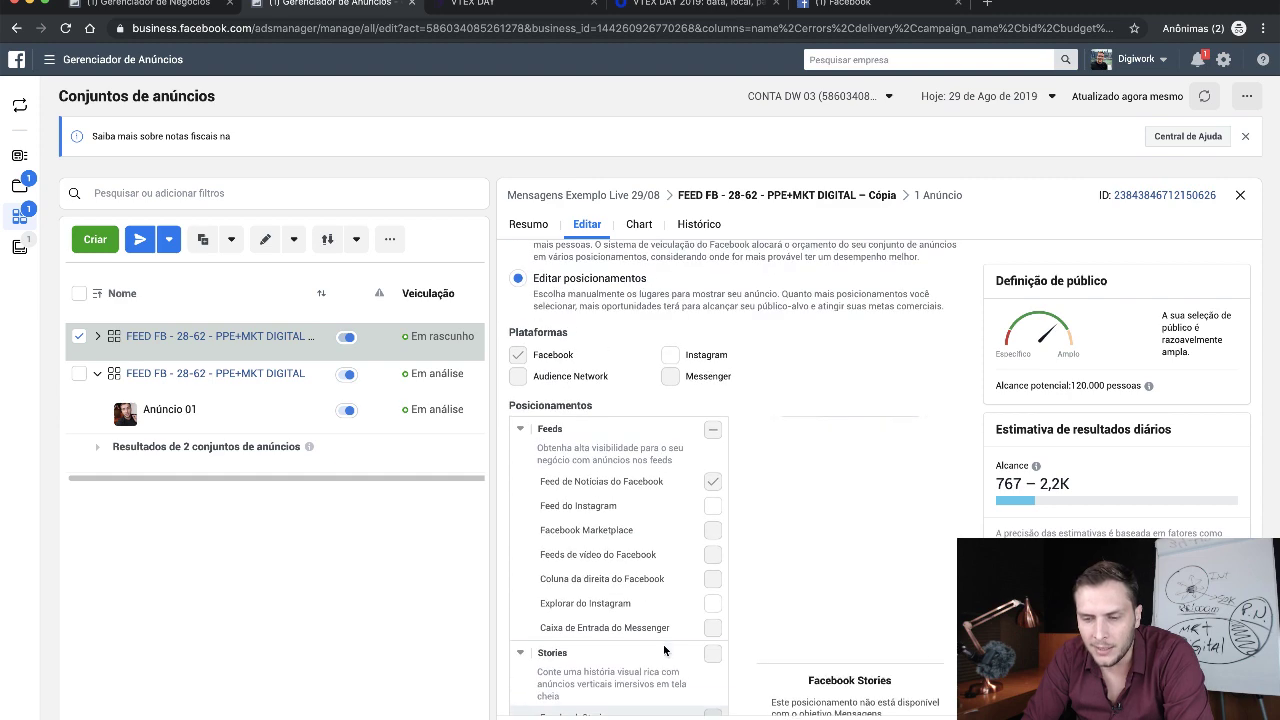
left_click(713, 506)
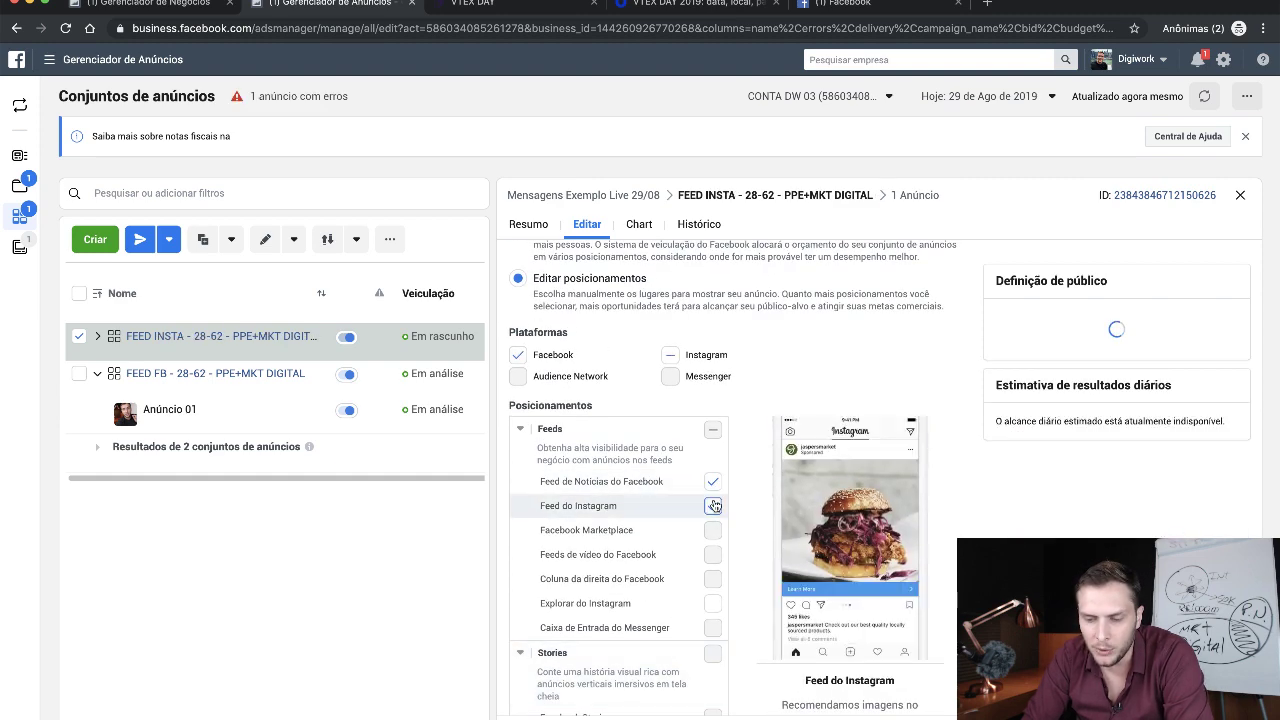
left_click(713, 482)
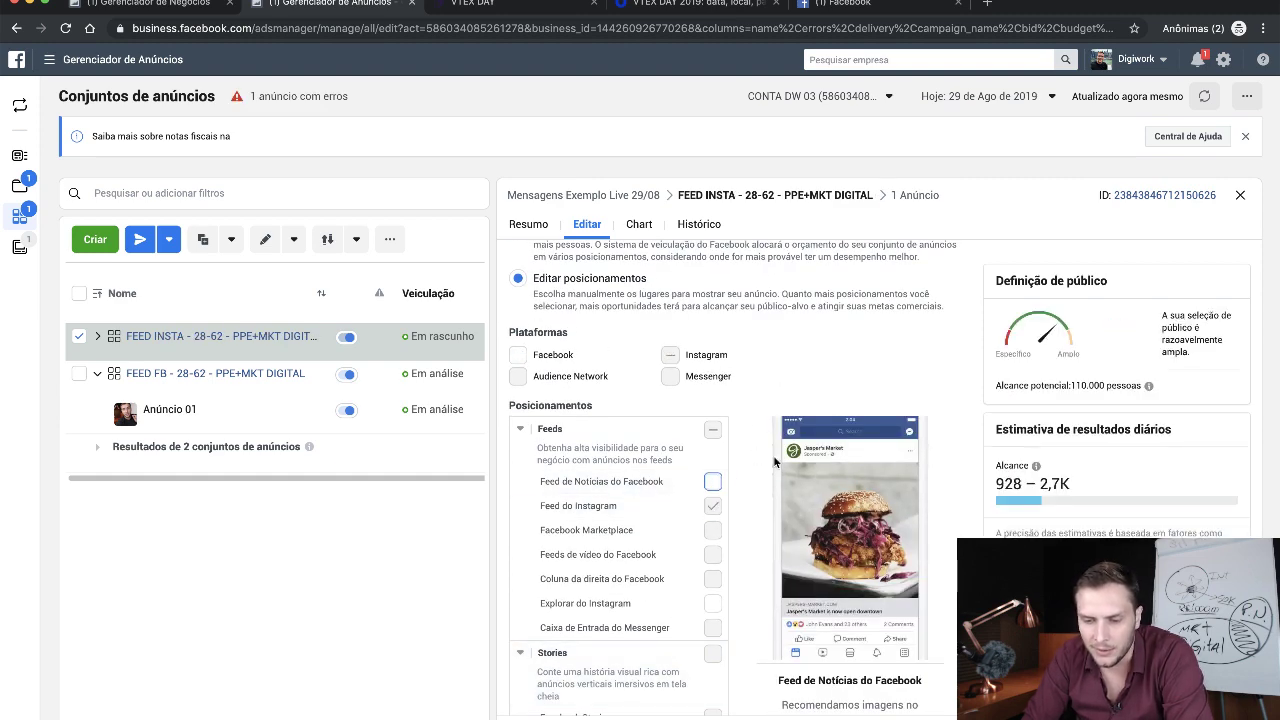
scroll(765, 512, "down", 10)
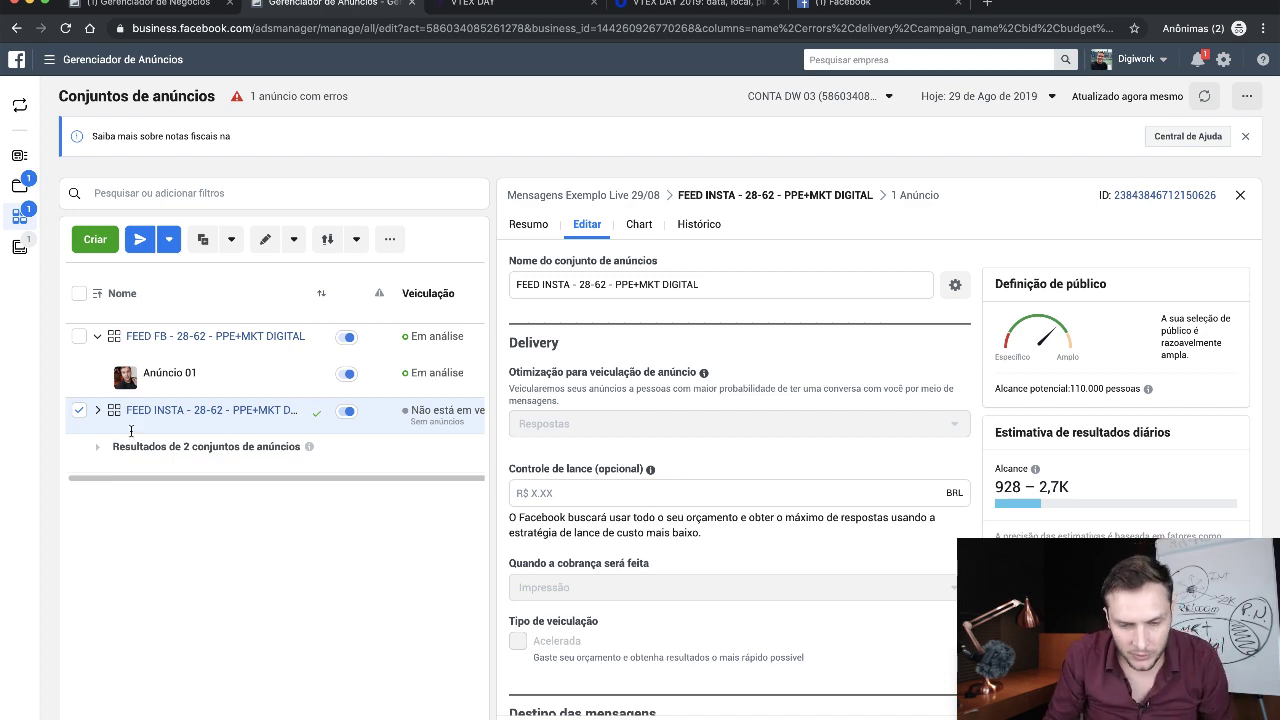
- Open the draft ad "Anúncio 01" under the FEED INSTA ad set for editing and try to publish its draft items
left_click(97, 410)
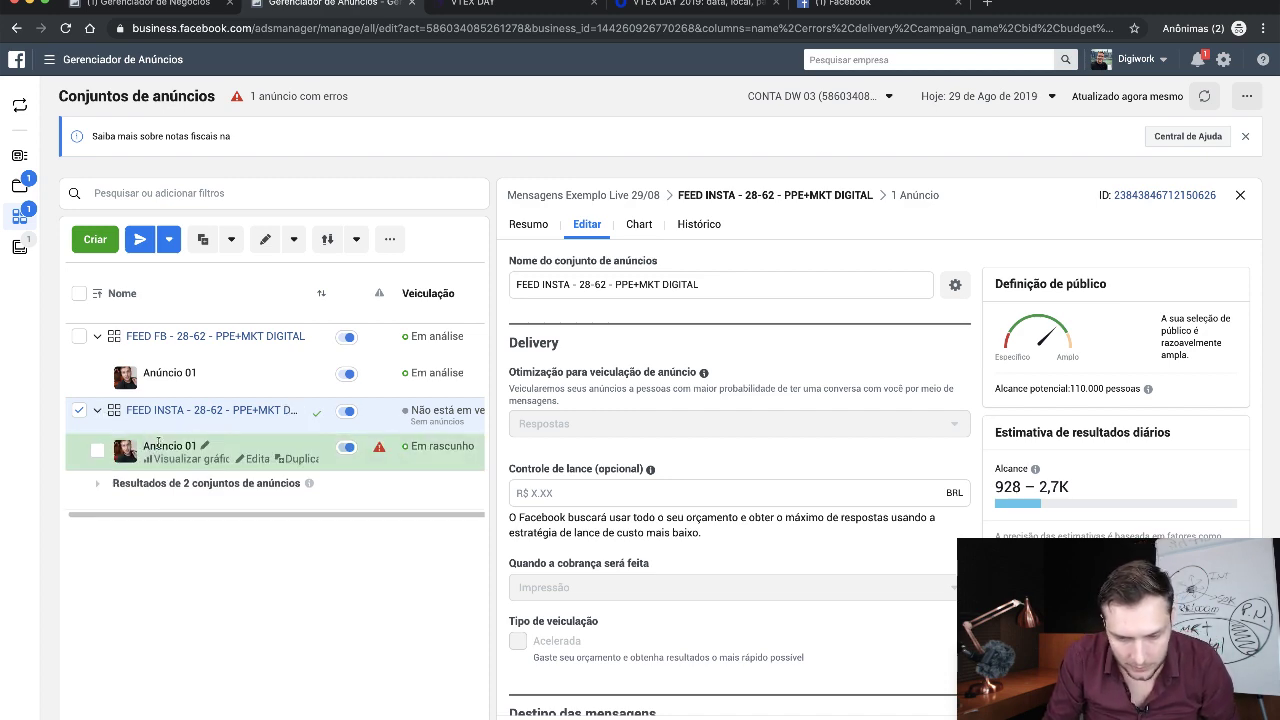
left_click(96, 451)
left_click(80, 410)
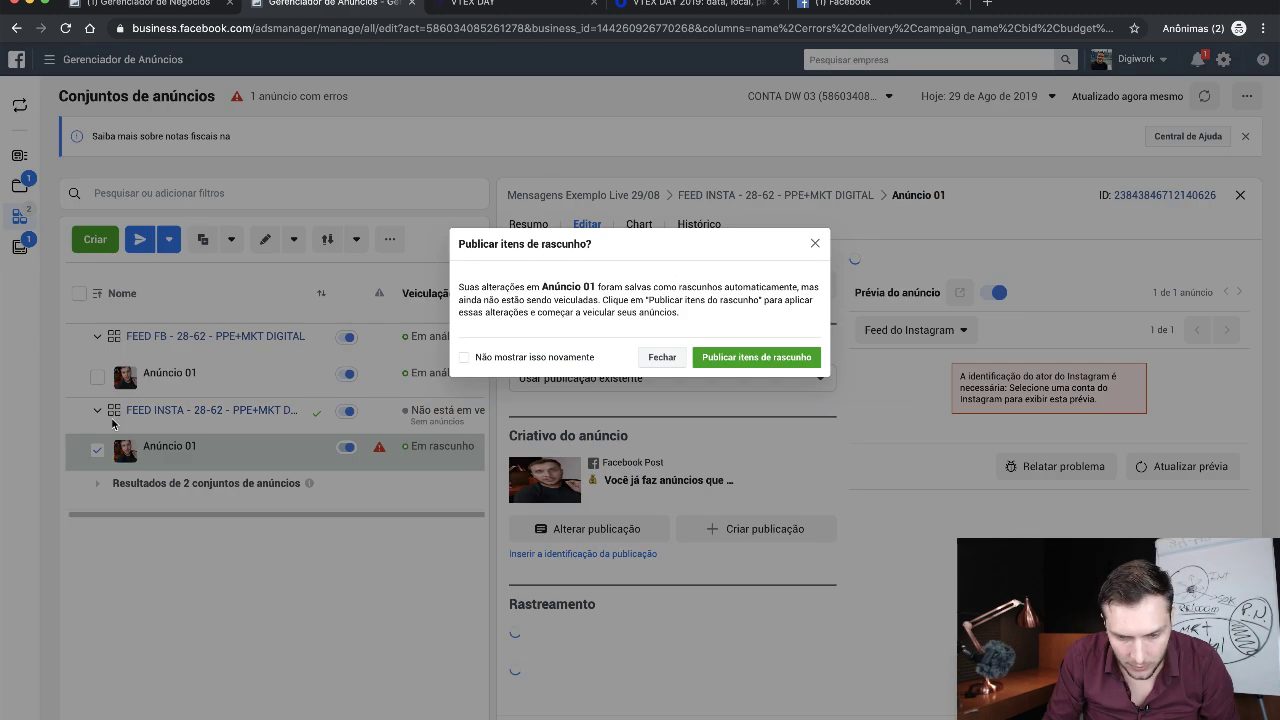
left_click(660, 357)
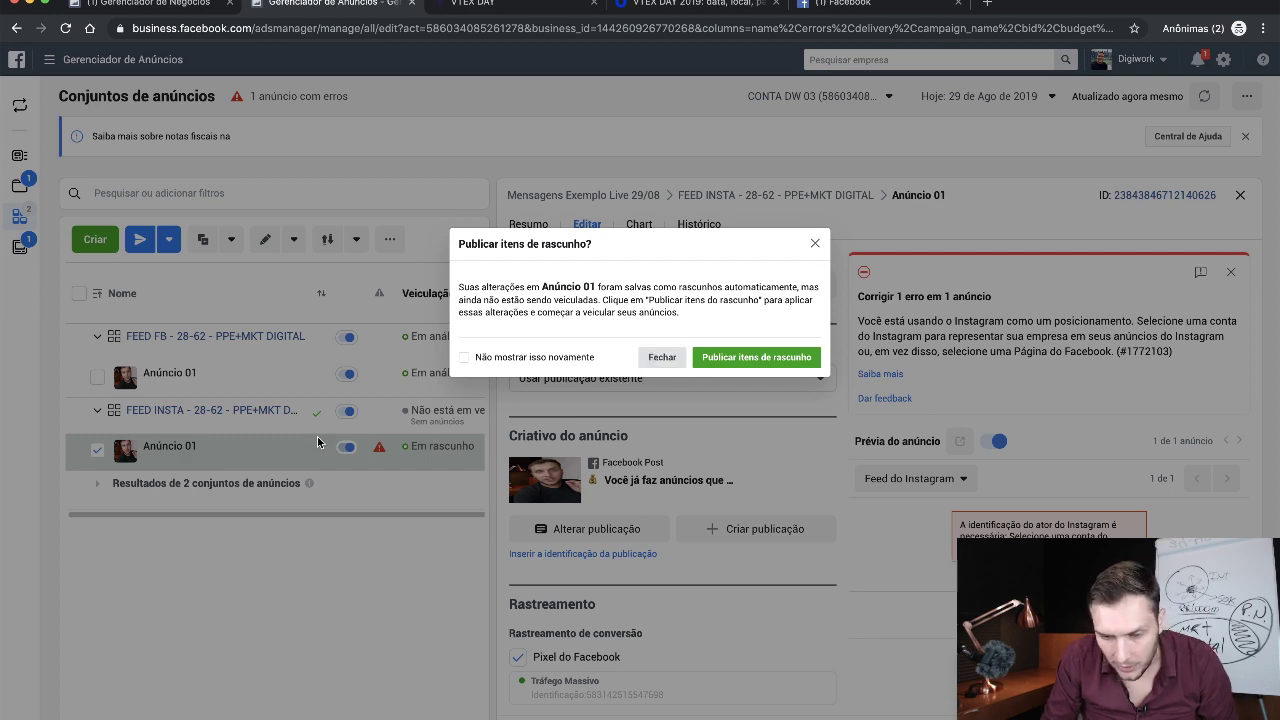
left_click(258, 462)
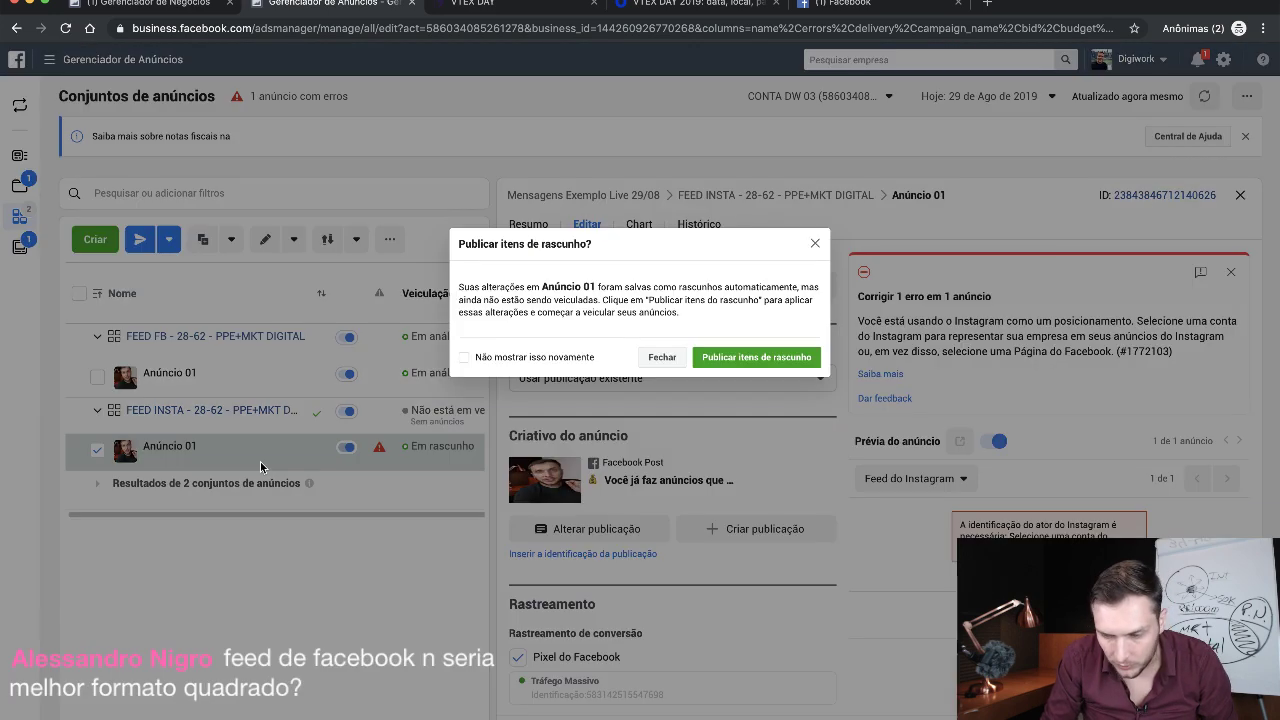
left_click(759, 358)
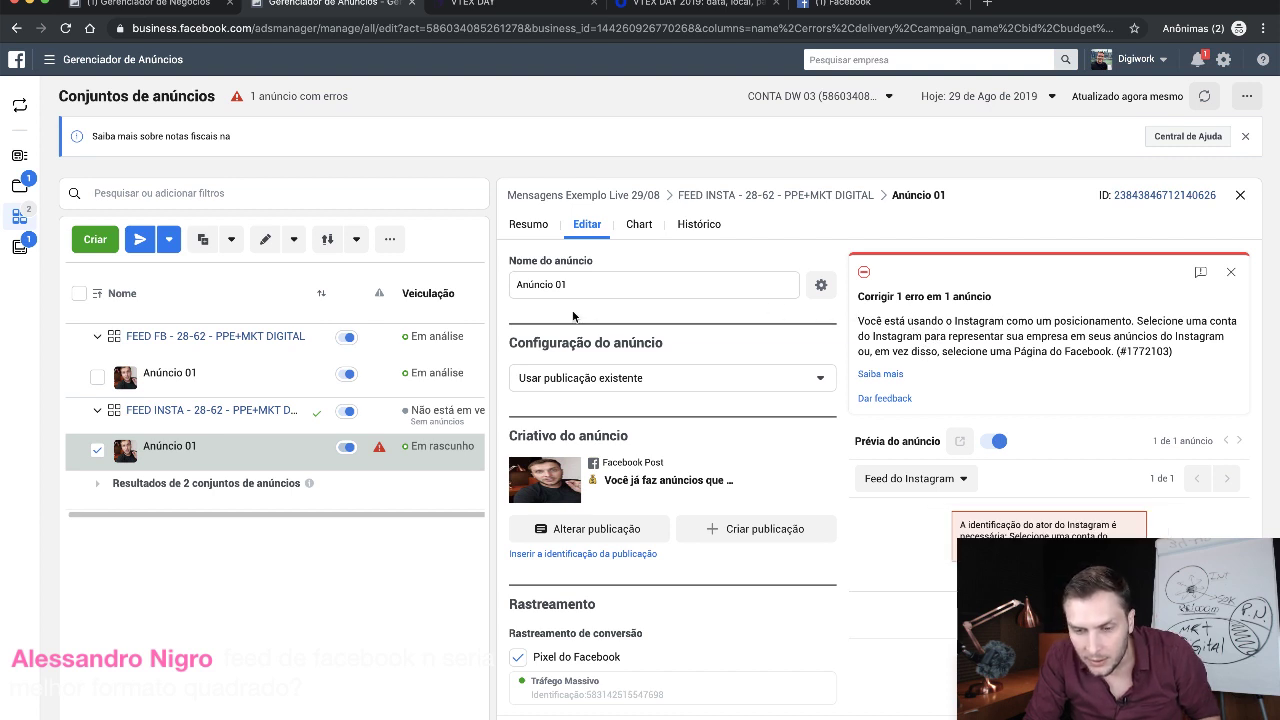
- Check the ad's configuration choices and tracking section, and read the error about its Instagram placement
left_click(643, 383)
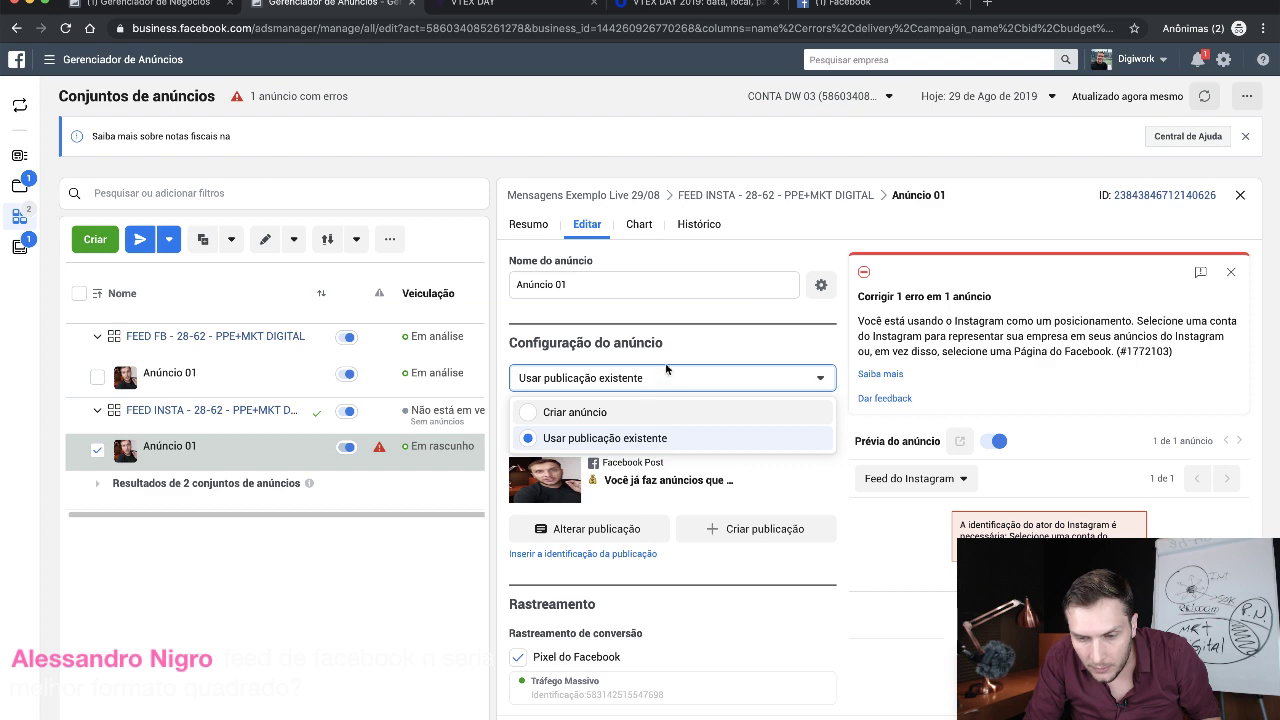
left_click(665, 368)
scroll(718, 486, "down", 3)
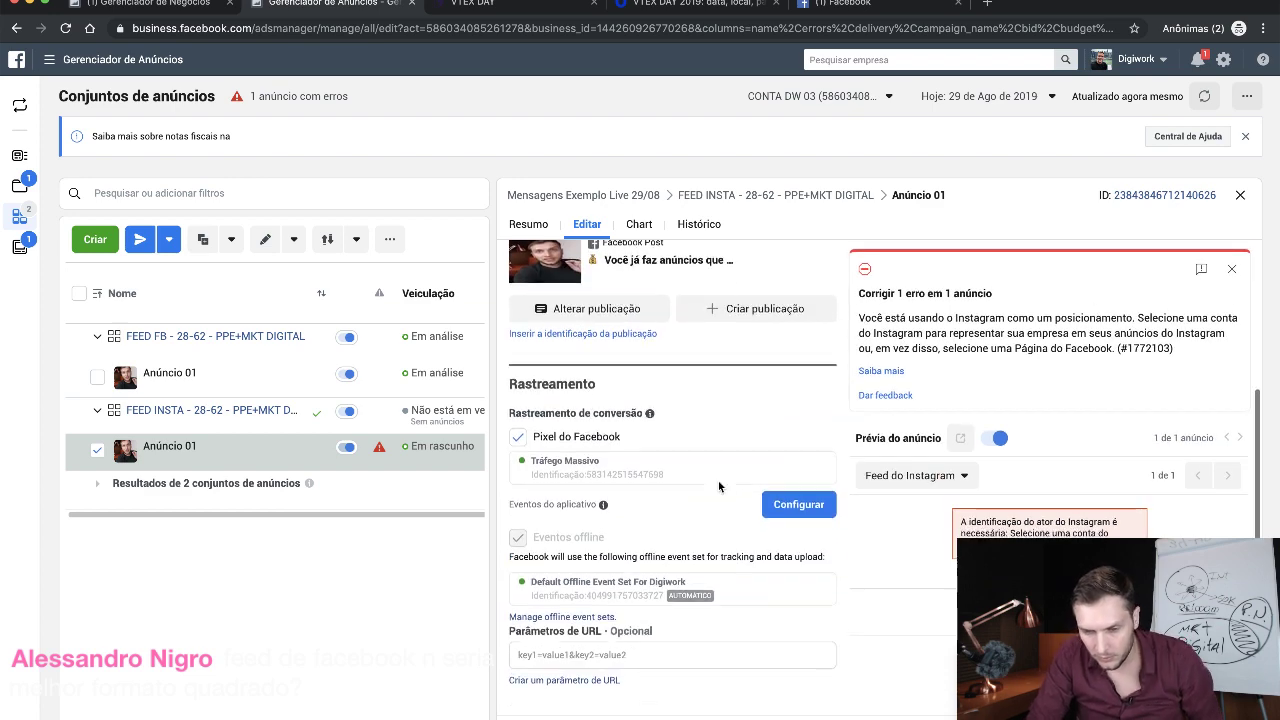
scroll(718, 484, "up", 3)
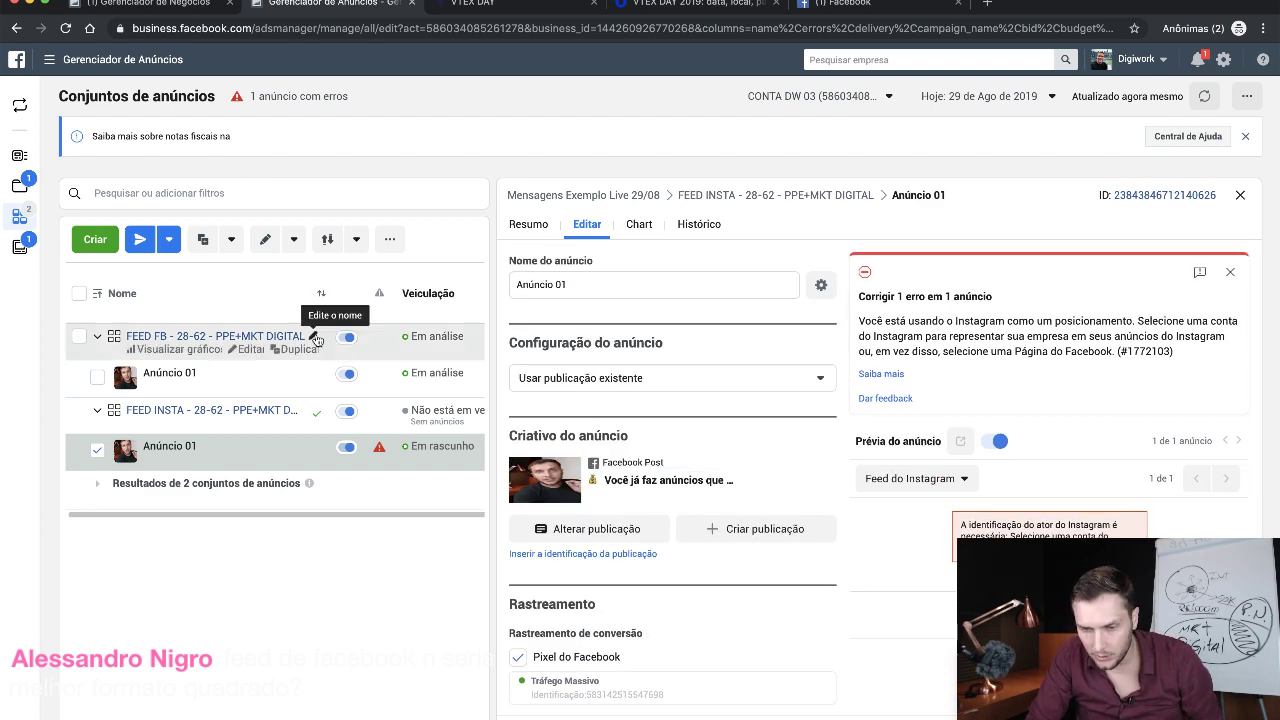
left_click_drag(915, 321, 1142, 322)
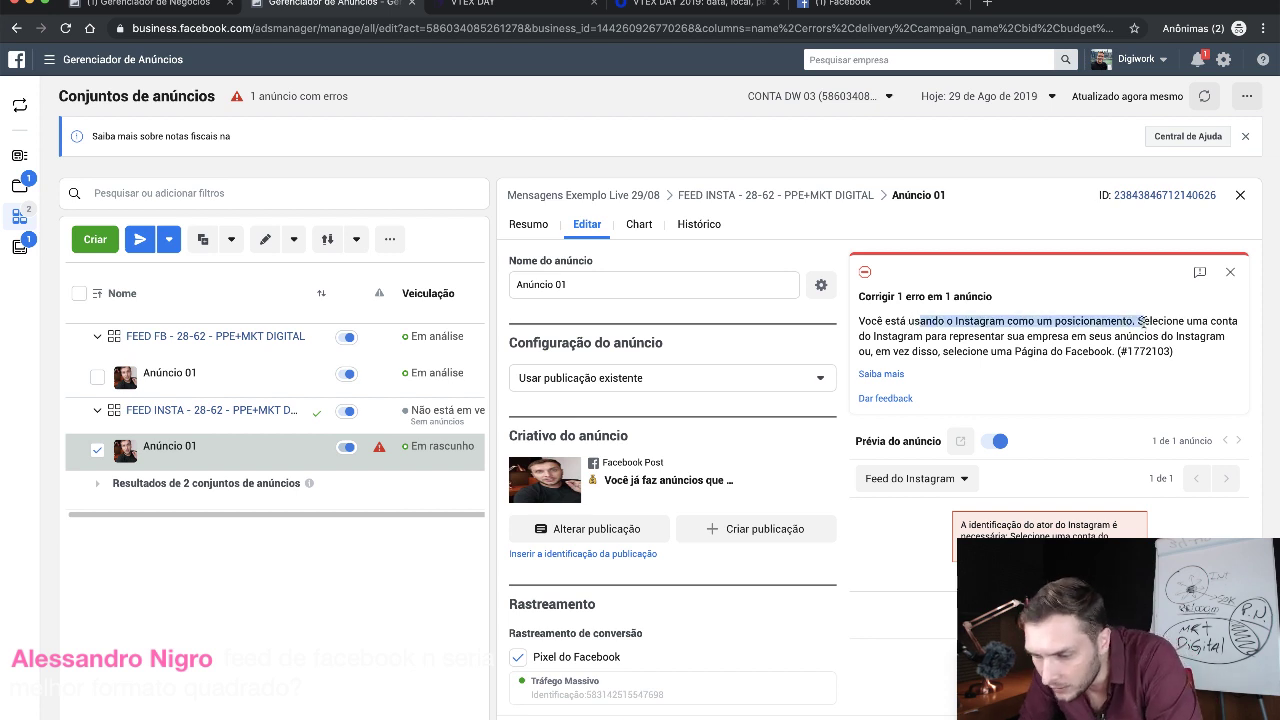
left_click(958, 341)
left_click_drag(893, 337, 1140, 351)
left_click(1152, 354)
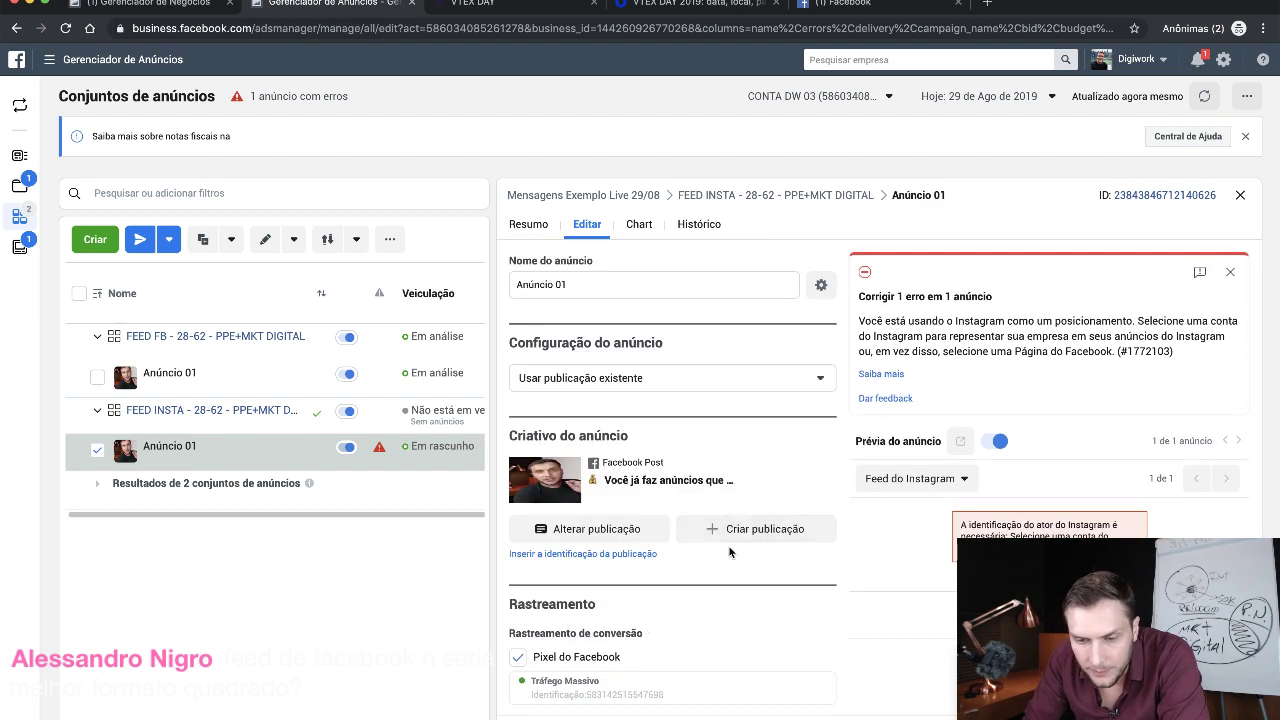
- Look through the ad's renaming options, configuration choices and creative section for an Instagram account setting
left_click(810, 286)
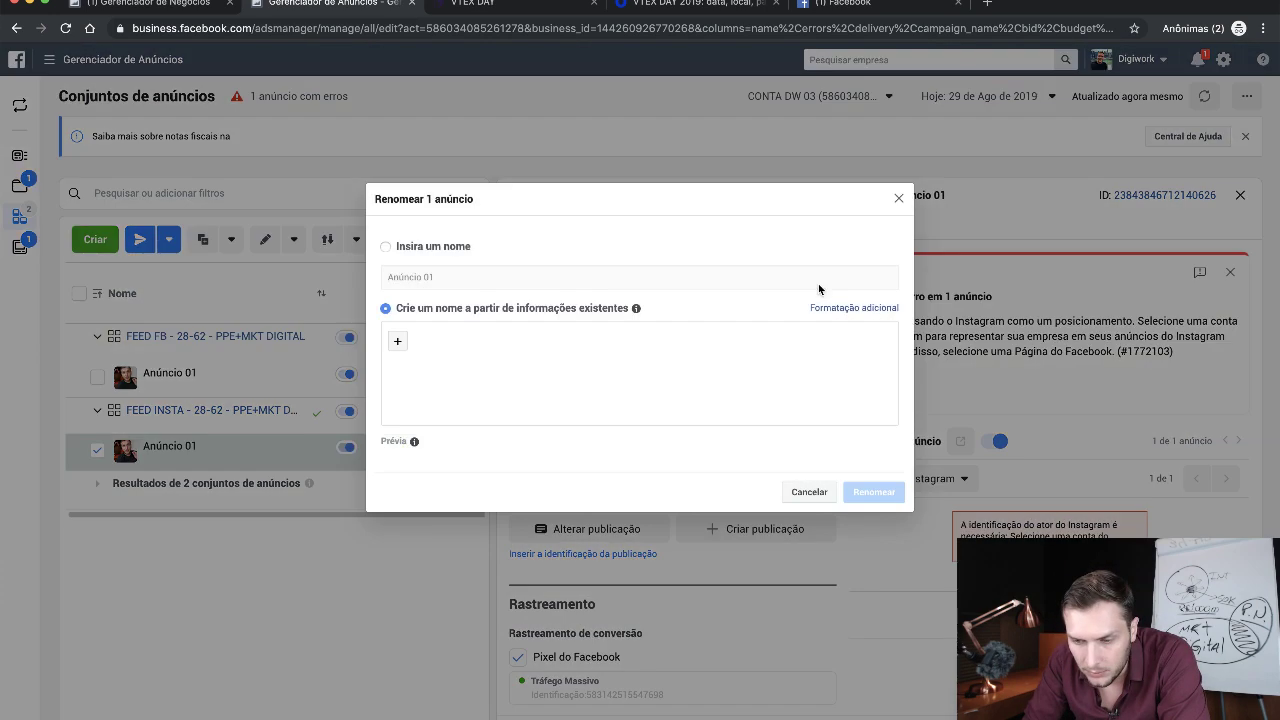
left_click(897, 201)
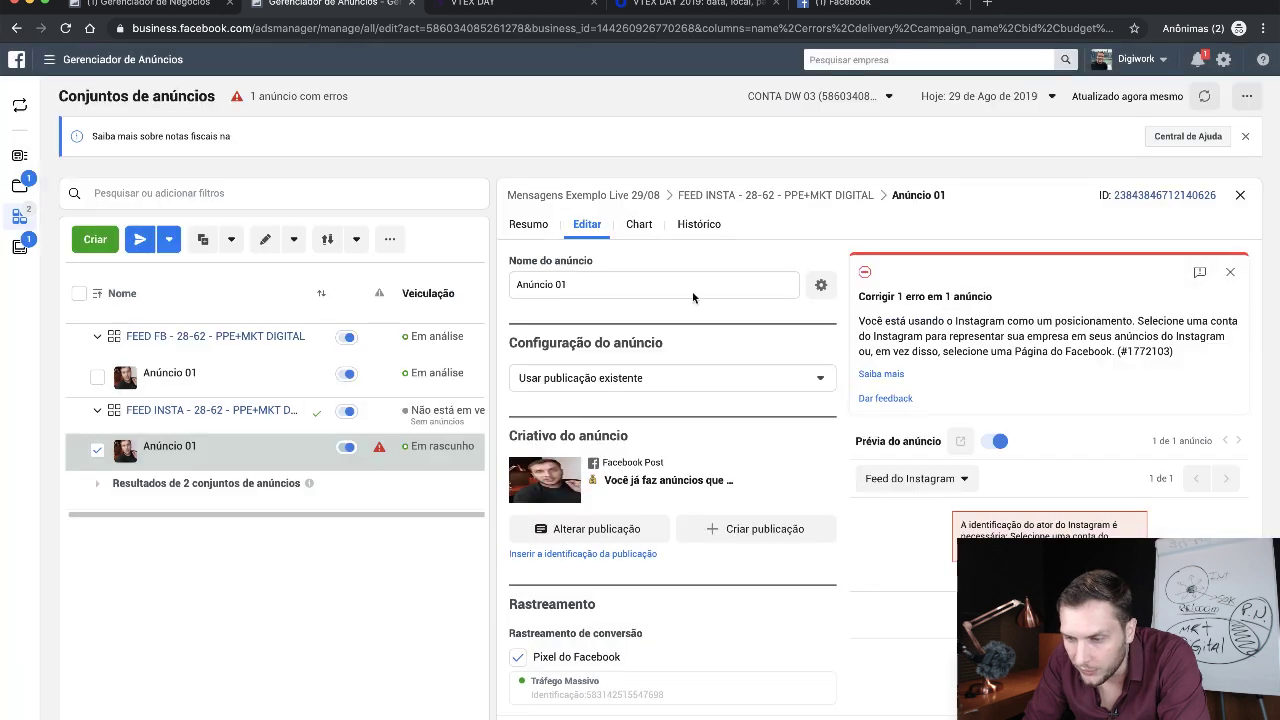
left_click(628, 367)
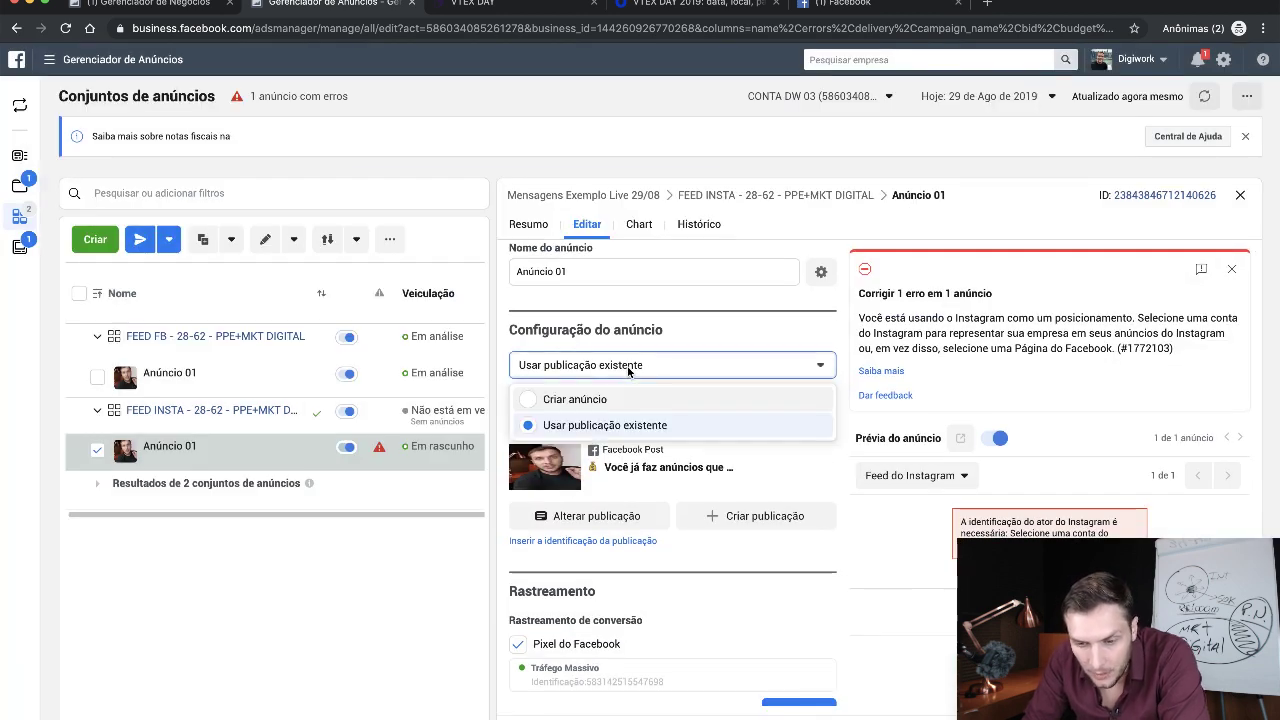
left_click(664, 345)
scroll(669, 432, "down", 2)
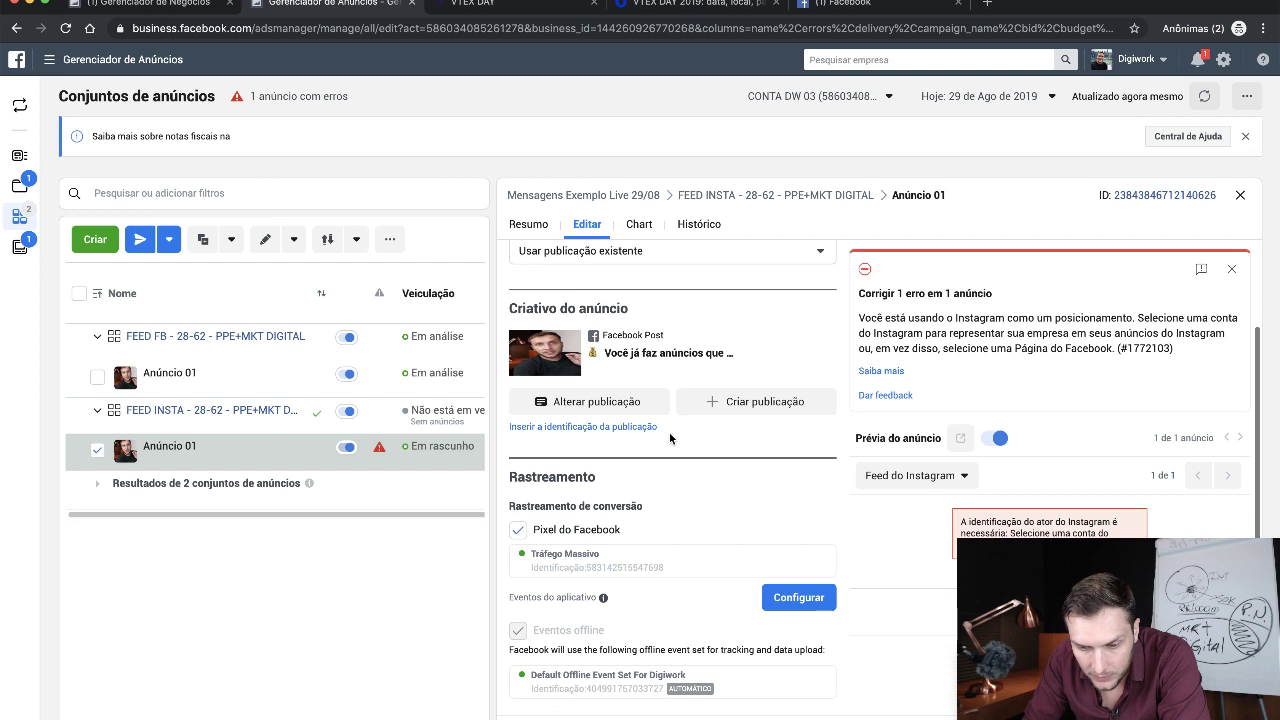
- Examine Anúncio 01's setup, creative, tracking and preview placement options for a way to choose an Instagram account
scroll(678, 523, "down", 2)
scroll(678, 523, "up", 4)
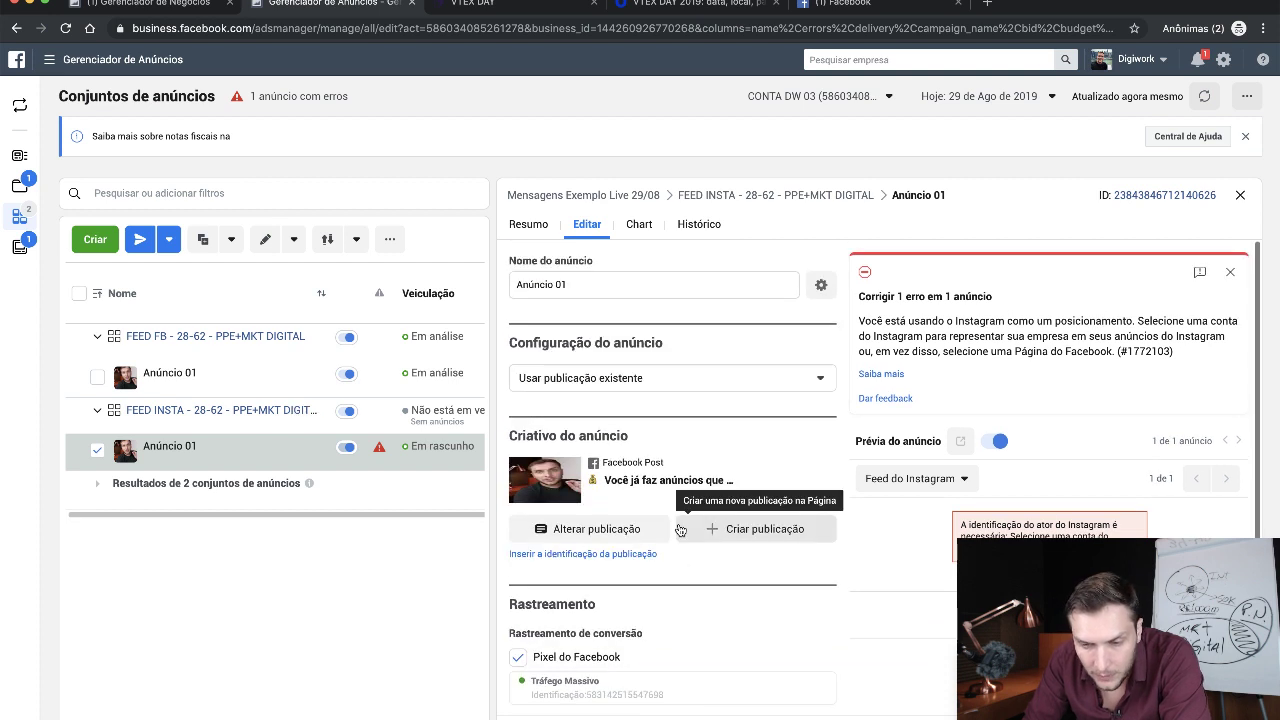
mouse_move(255, 460)
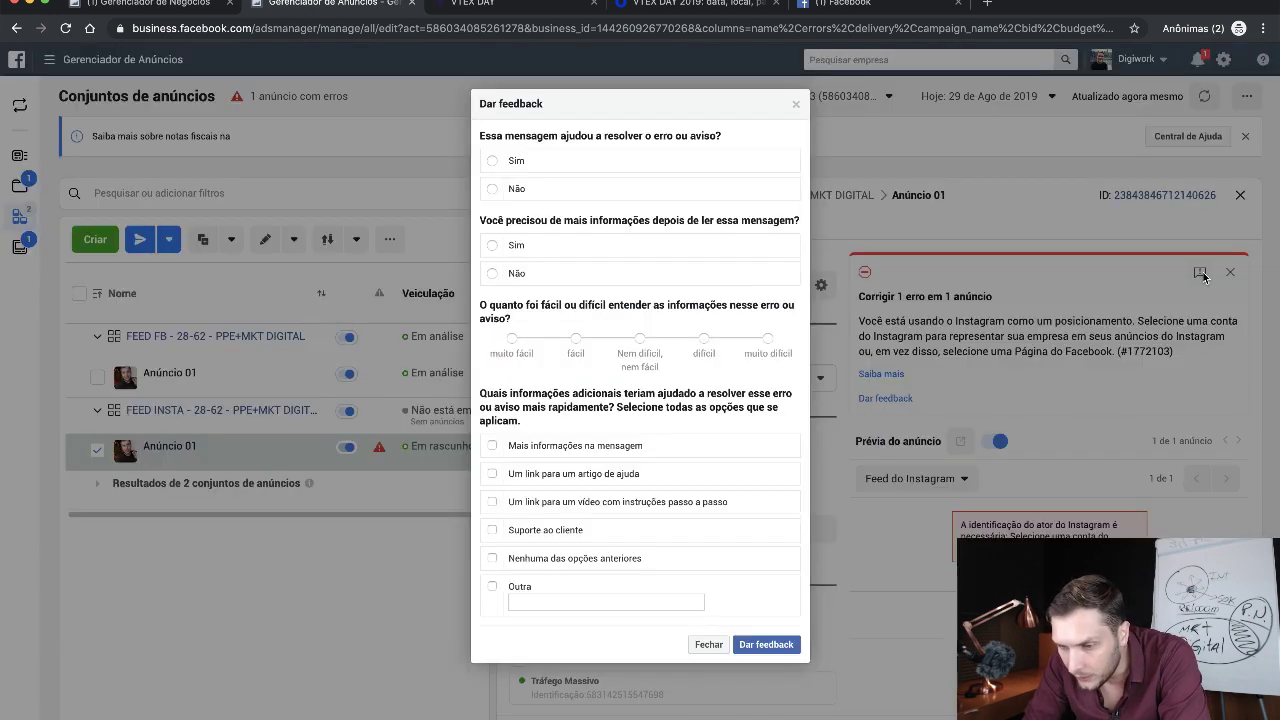
left_click(1200, 272)
left_click(796, 106)
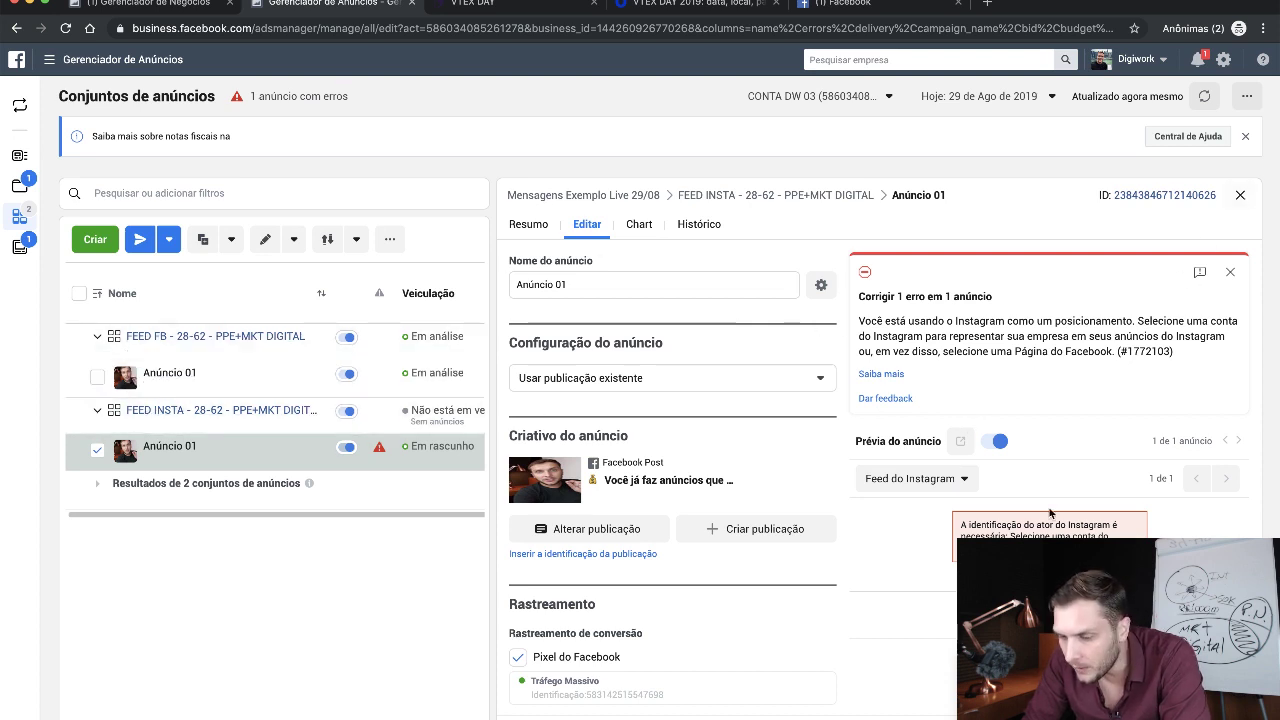
scroll(1050, 515, "down", 2)
left_click(940, 478)
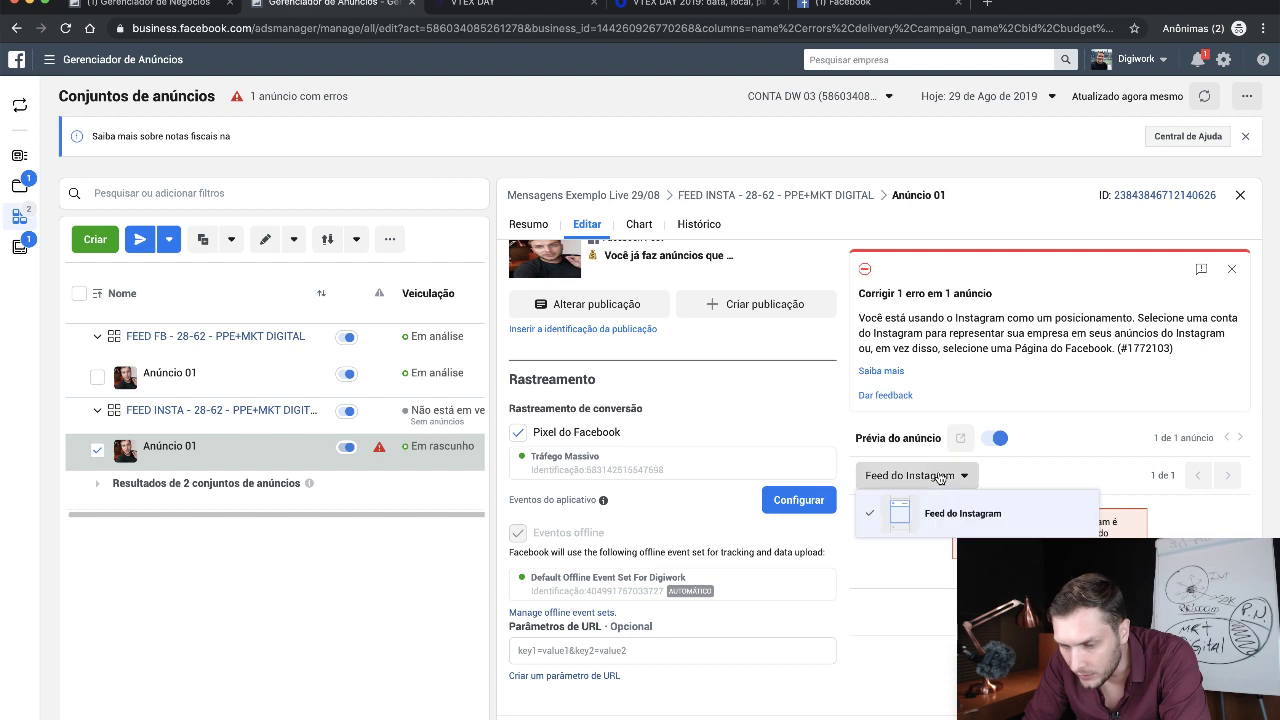
left_click(940, 478)
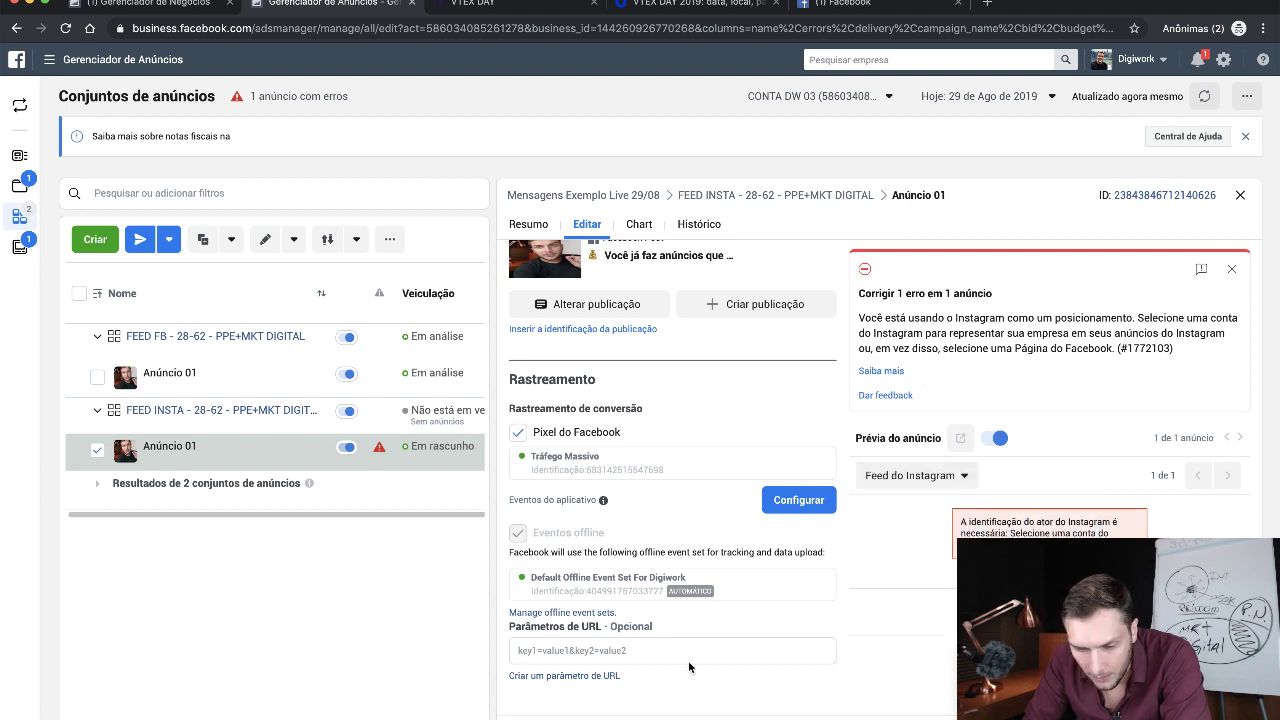
scroll(688, 660, "up", 2)
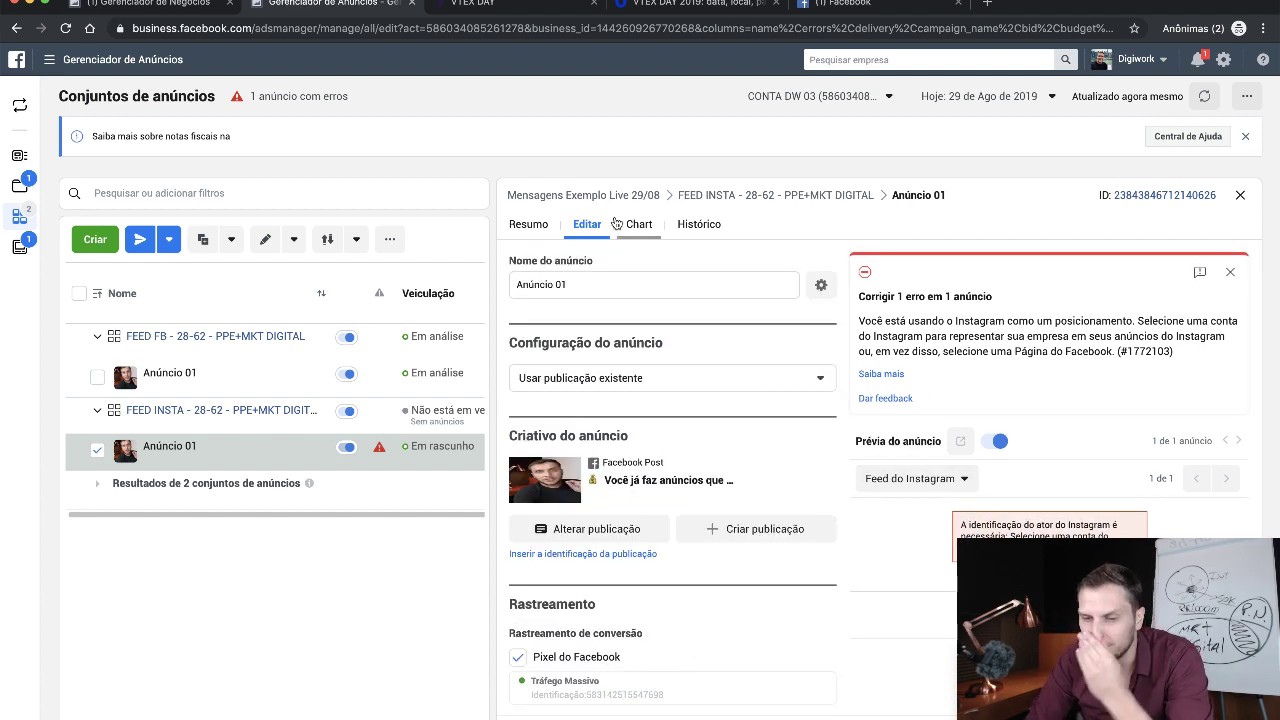
- Check the history, chart and summary views of Anúncio 01 for details about the Instagram account error
left_click(670, 228)
left_click(658, 356)
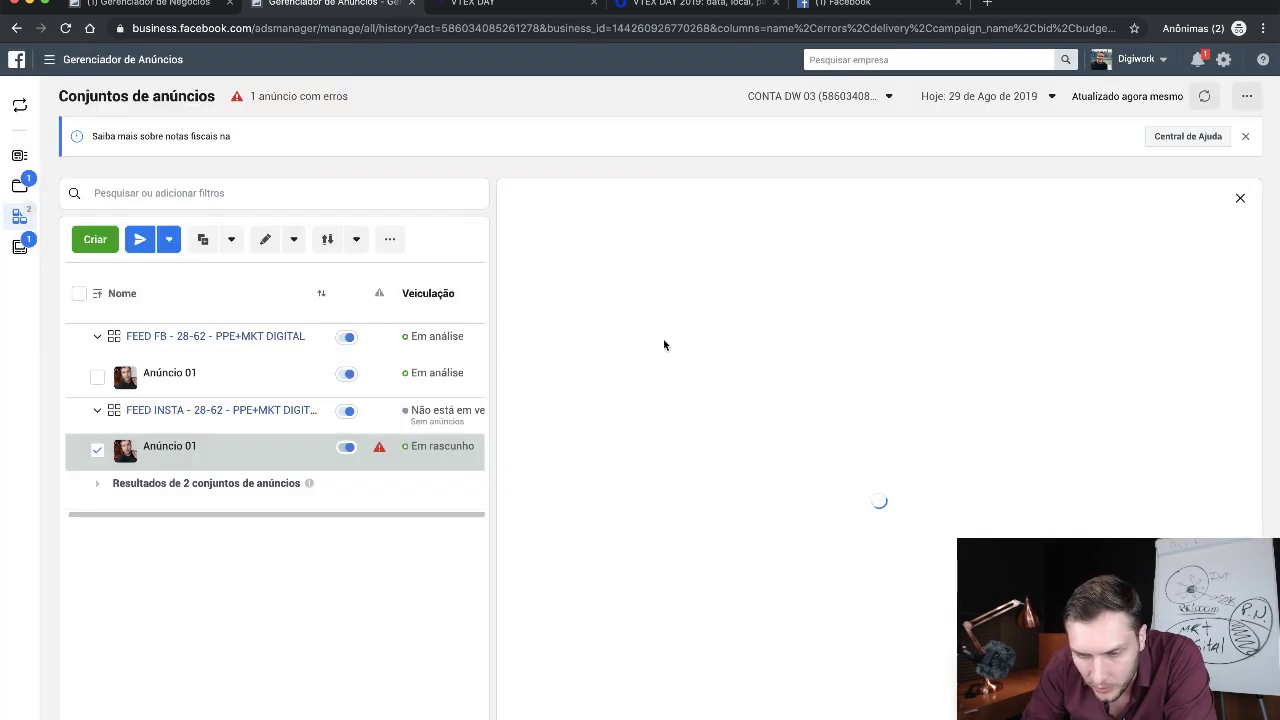
left_click(645, 227)
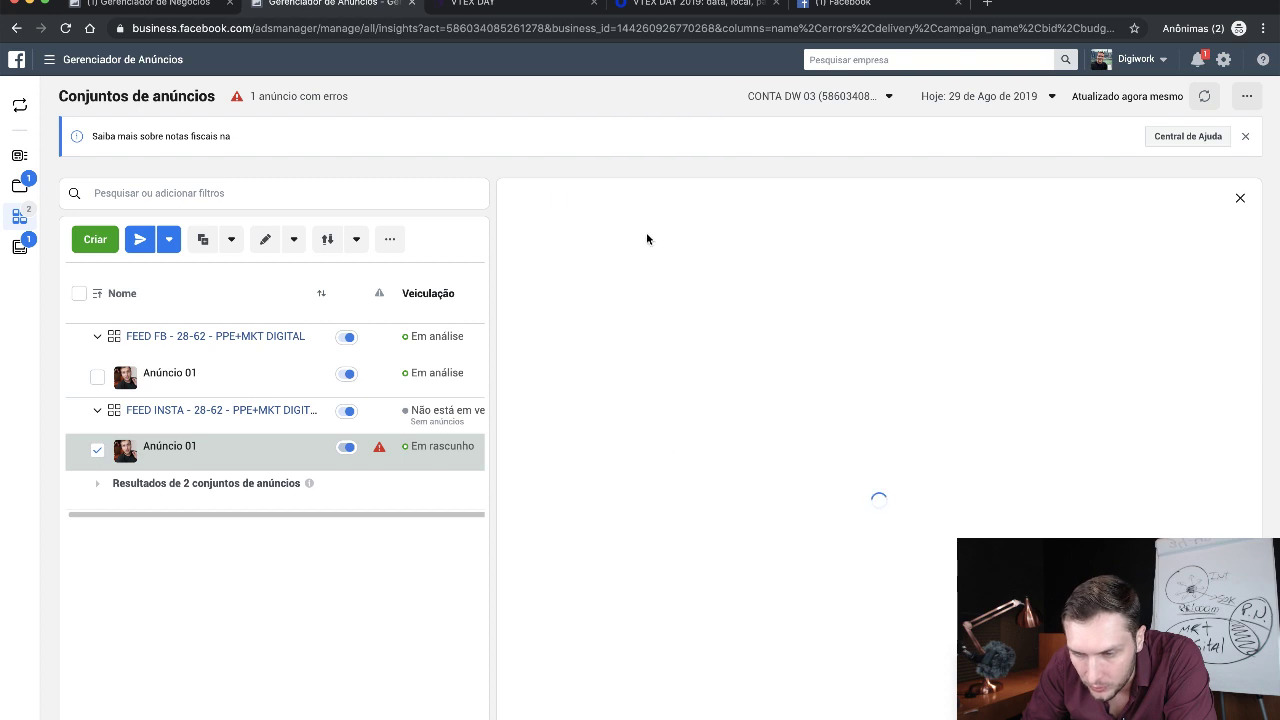
left_click(620, 350)
left_click(620, 350)
left_click(553, 224)
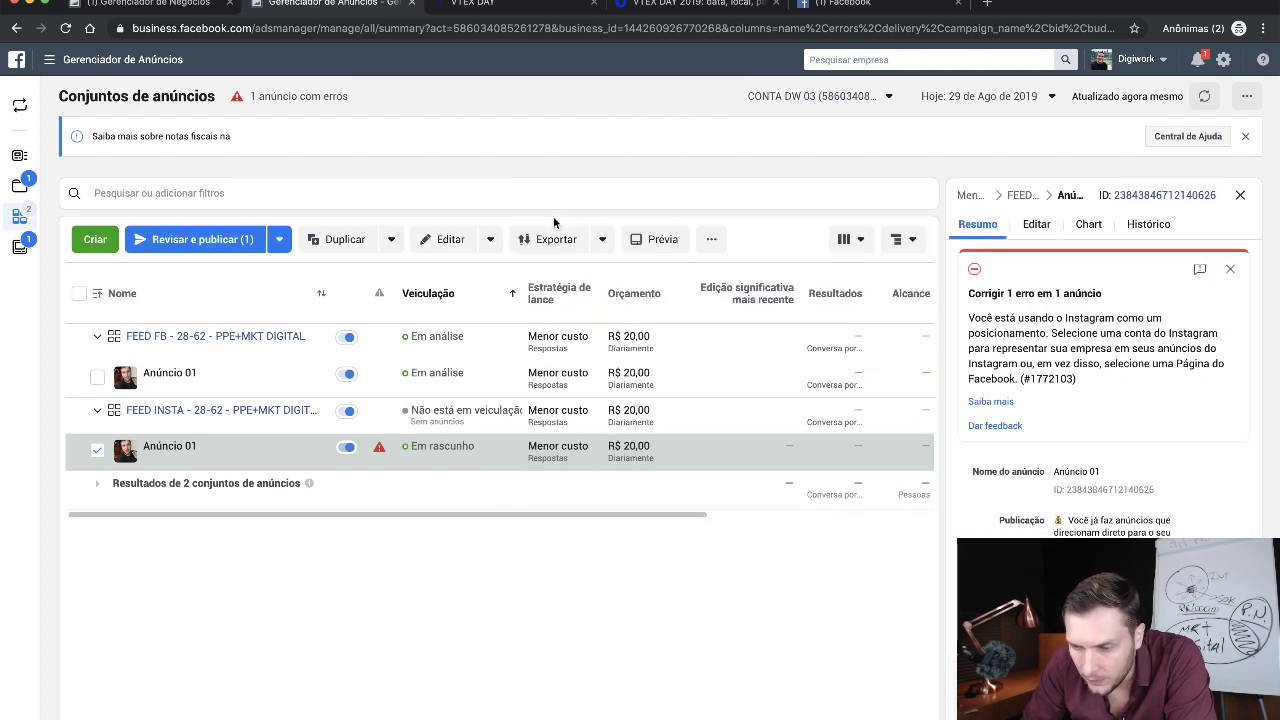
scroll(1073, 441, "down", 2)
scroll(1073, 441, "up", 2)
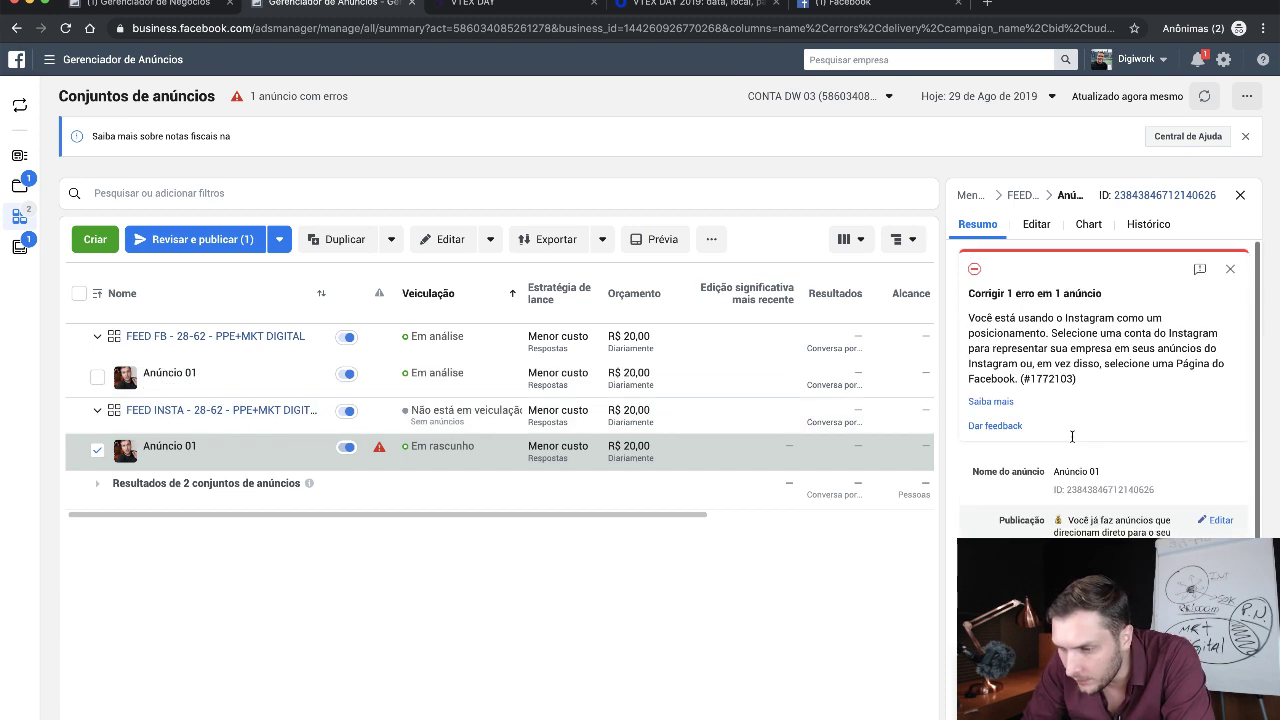
- Open the FEED INSTA - 28-62 - PPE+MKT DIGITAL ad set for editing and inspect its message destination and budget settings
mouse_move(161, 437)
left_click(79, 410)
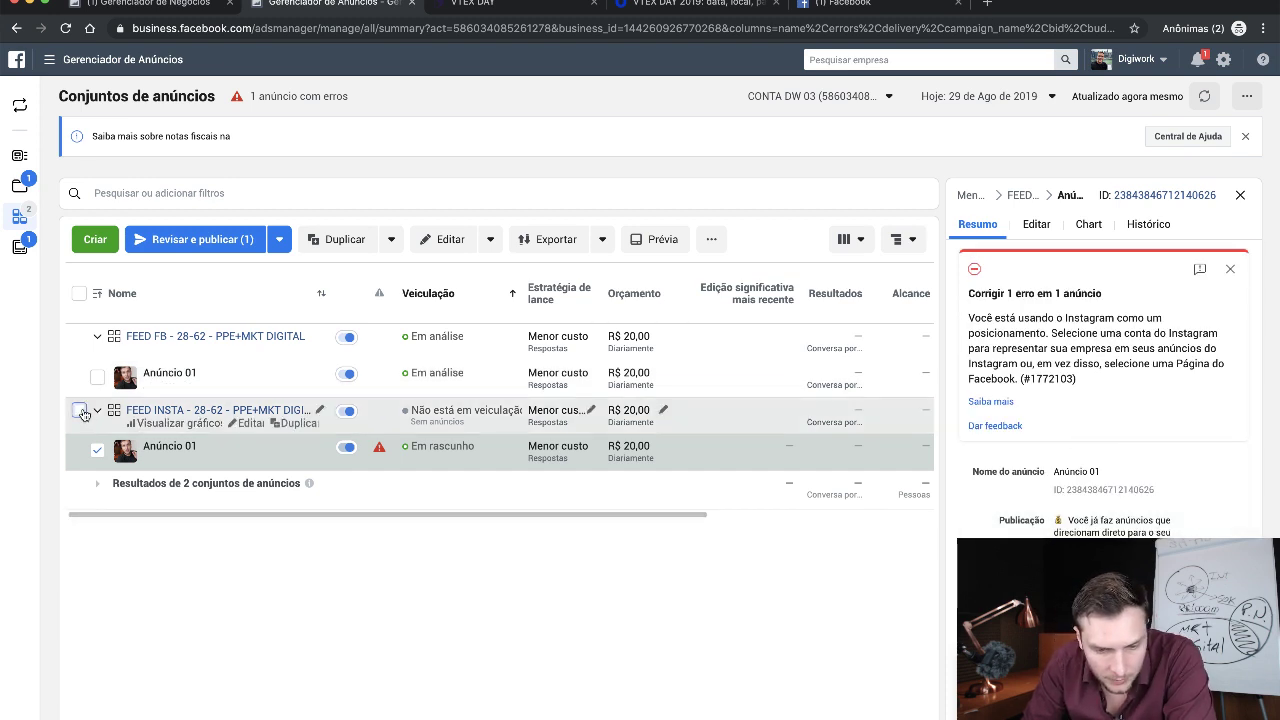
left_click(246, 423)
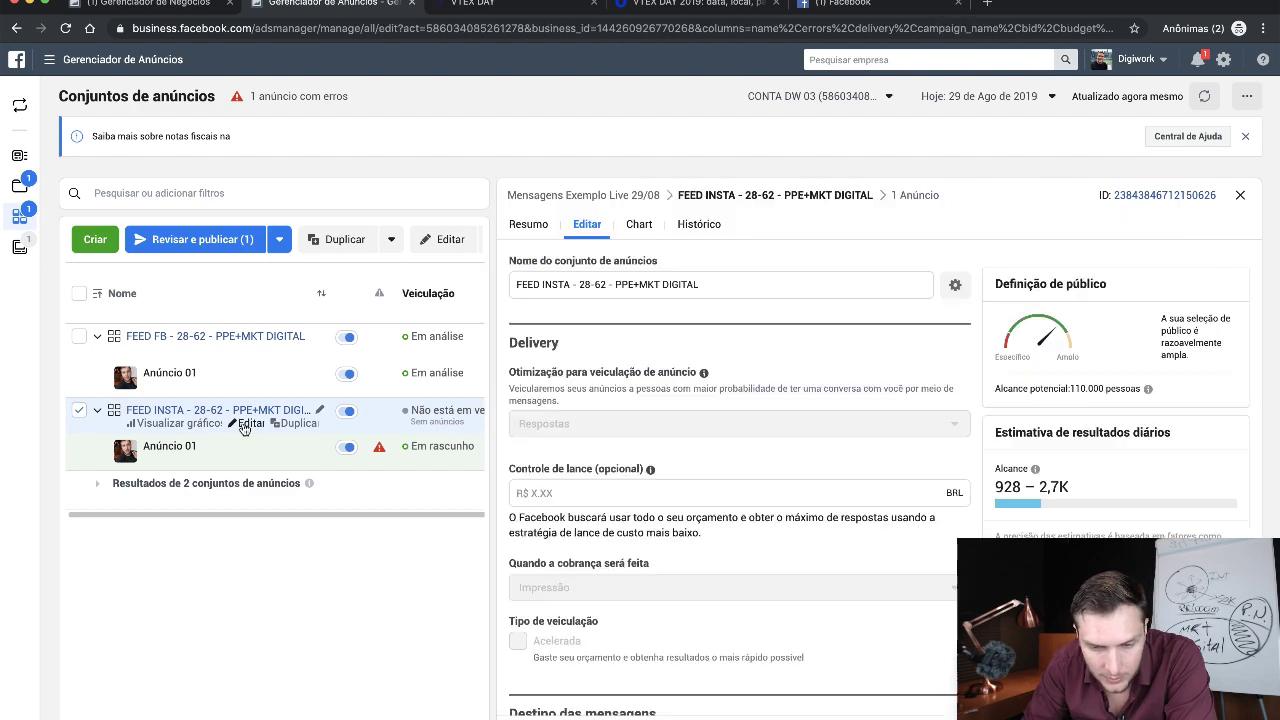
scroll(848, 491, "down", 1)
scroll(848, 491, "down", 5)
scroll(847, 489, "up", 3)
scroll(847, 489, "down", 8)
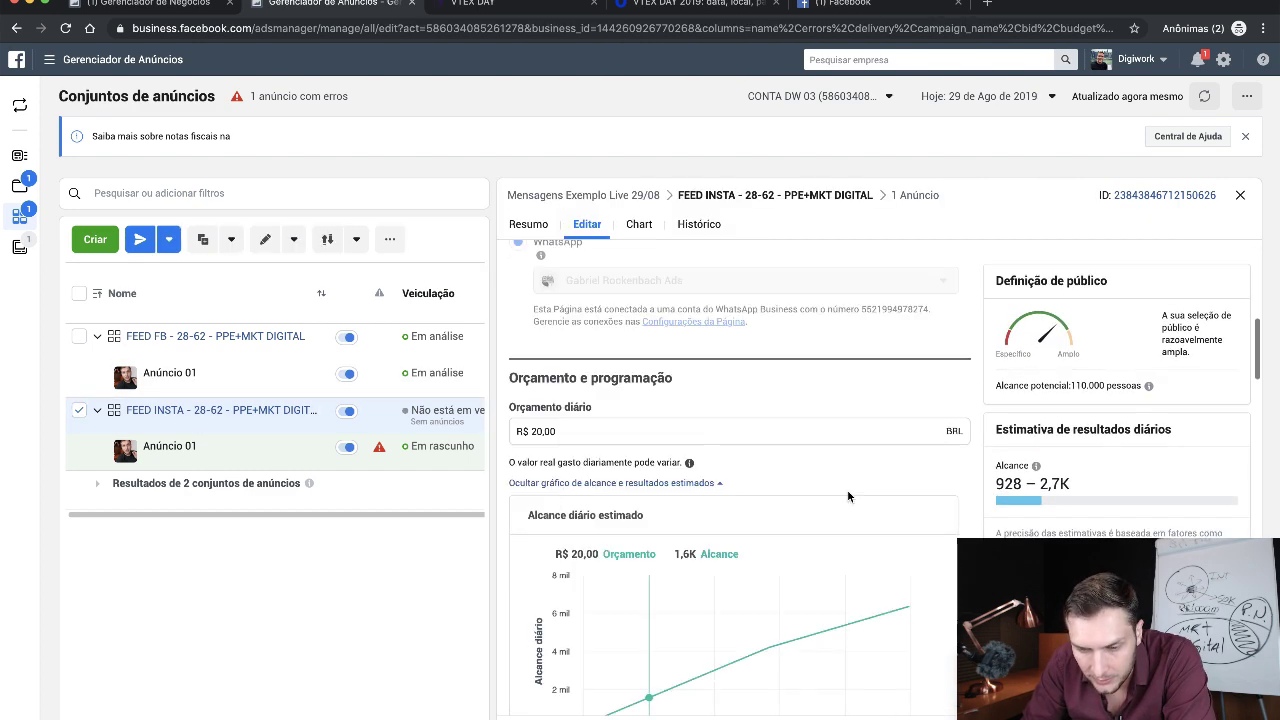
scroll(847, 489, "up", 6)
scroll(847, 495, "down", 2)
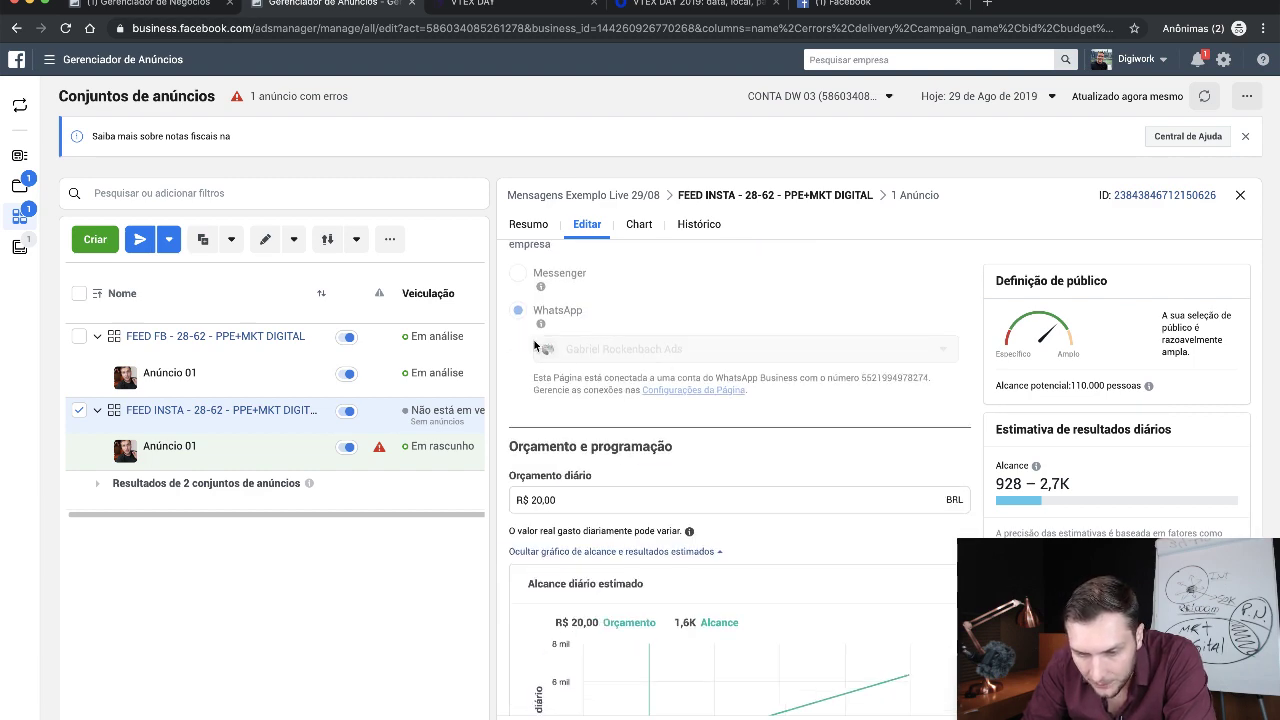
- Examine the FEED INSTA ad set's schedule, audience, placement and device settings for an Instagram account option
scroll(672, 360, "down", 10)
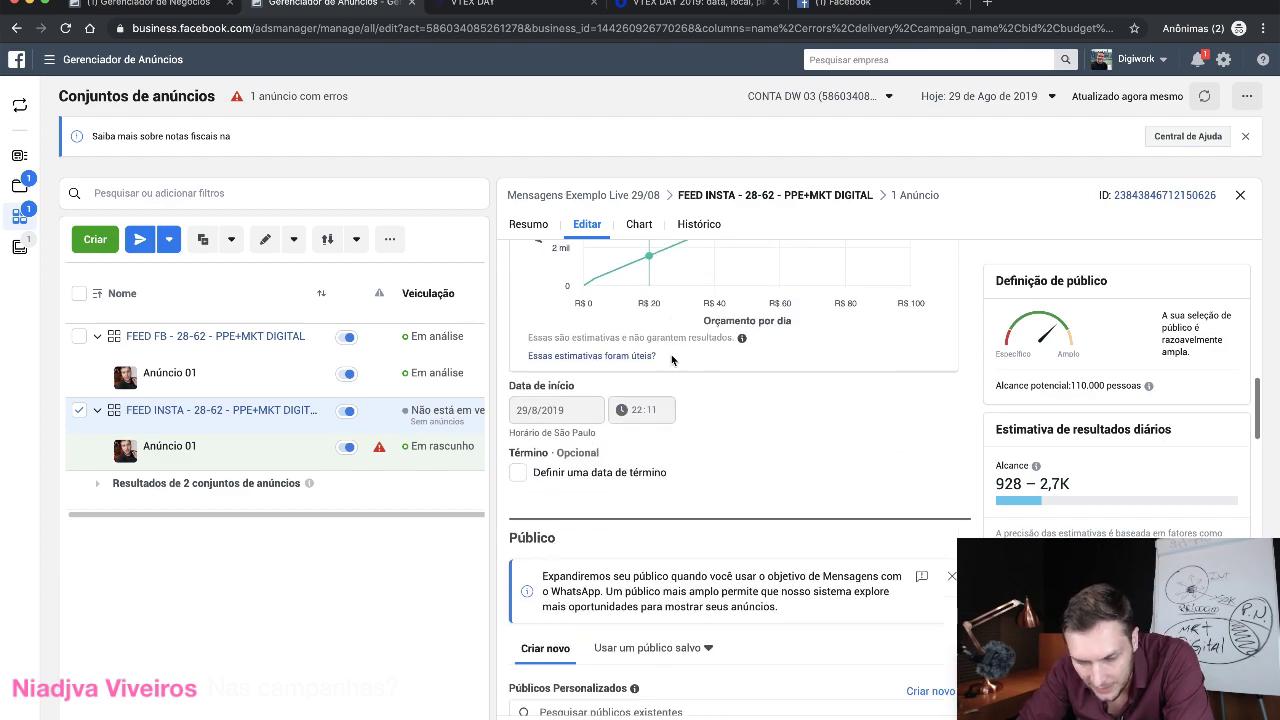
scroll(673, 361, "up", 3)
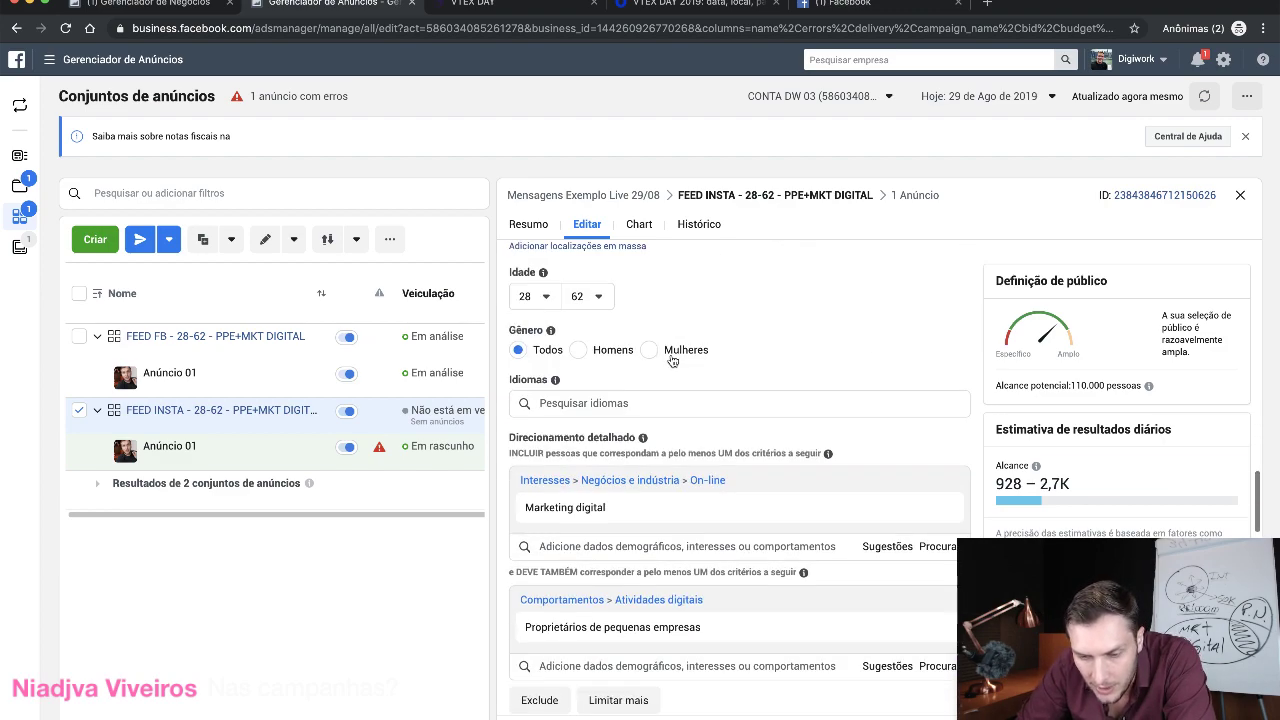
scroll(672, 360, "down", 15)
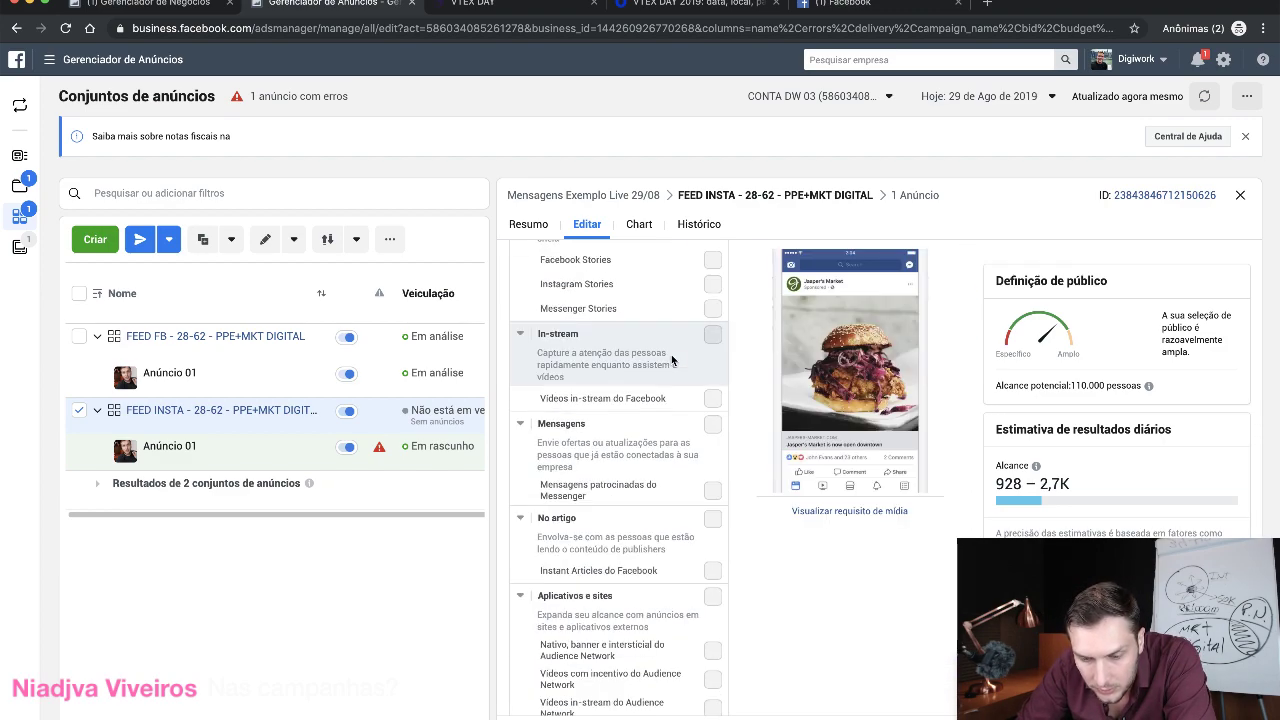
scroll(672, 360, "down", 3)
scroll(695, 622, "up", 15)
scroll(695, 622, "up", 8)
scroll(695, 622, "down", 3)
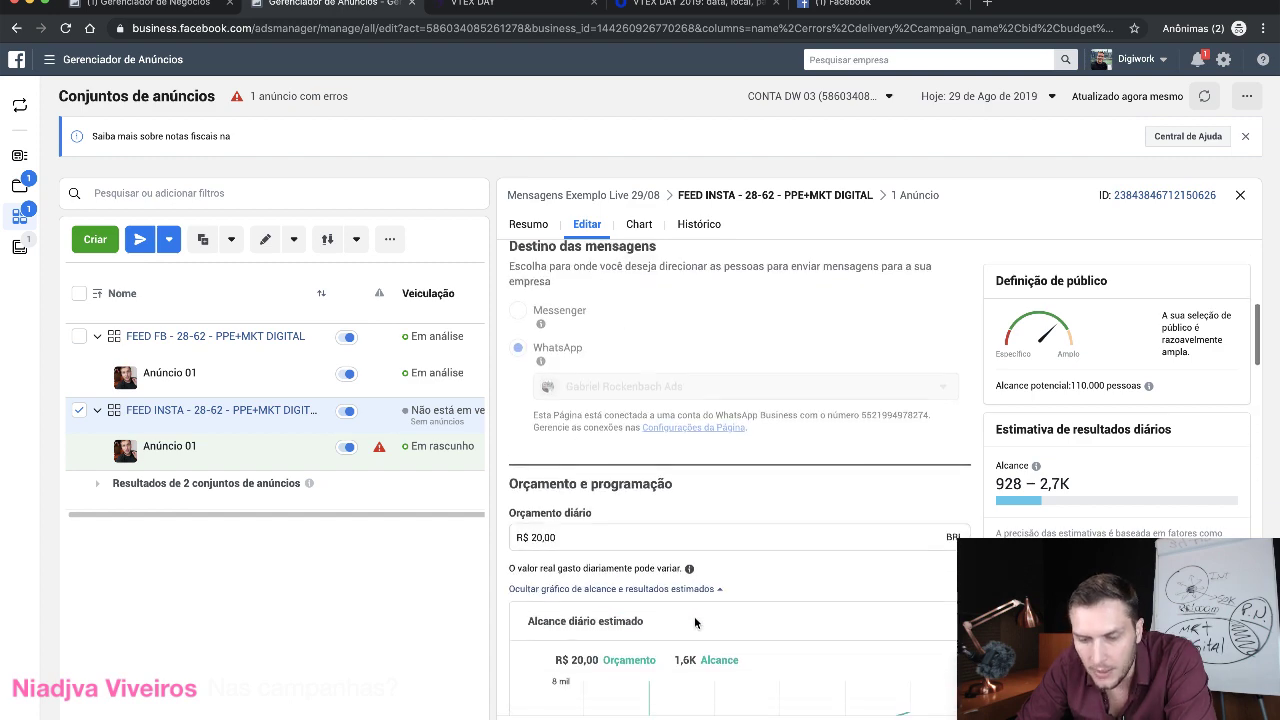
scroll(695, 622, "down", 2)
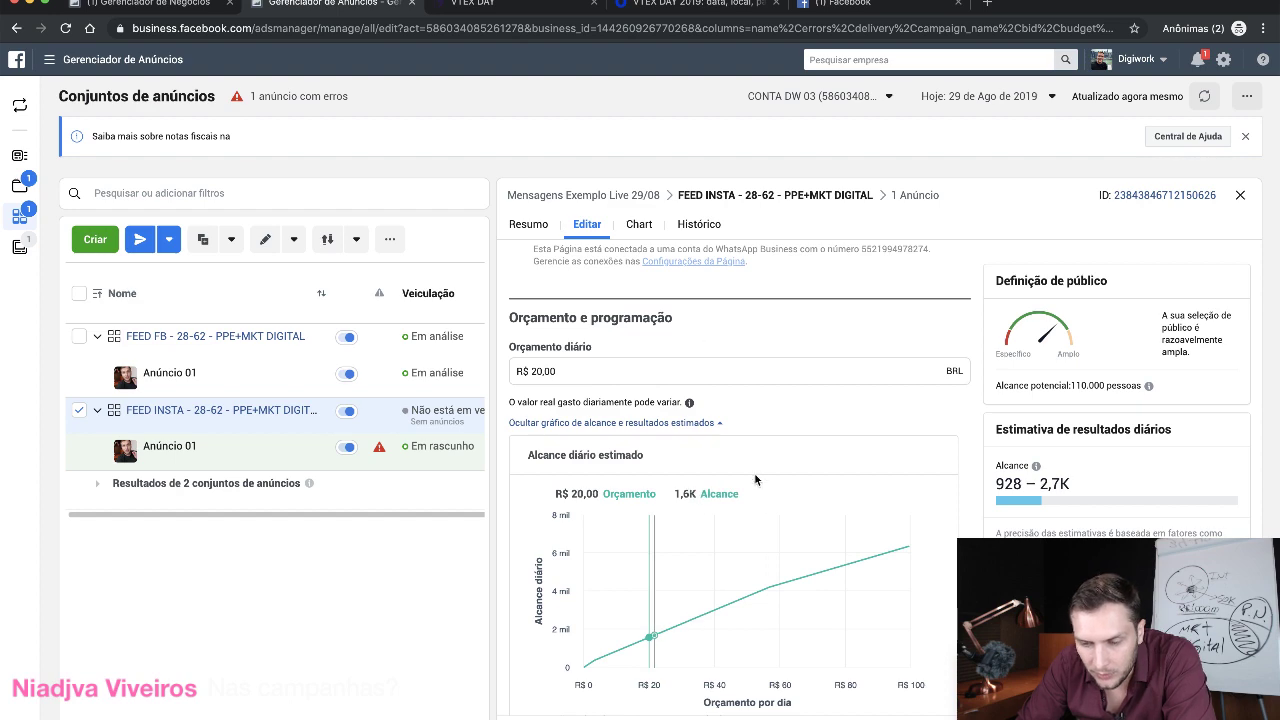
scroll(791, 410, "down", 5)
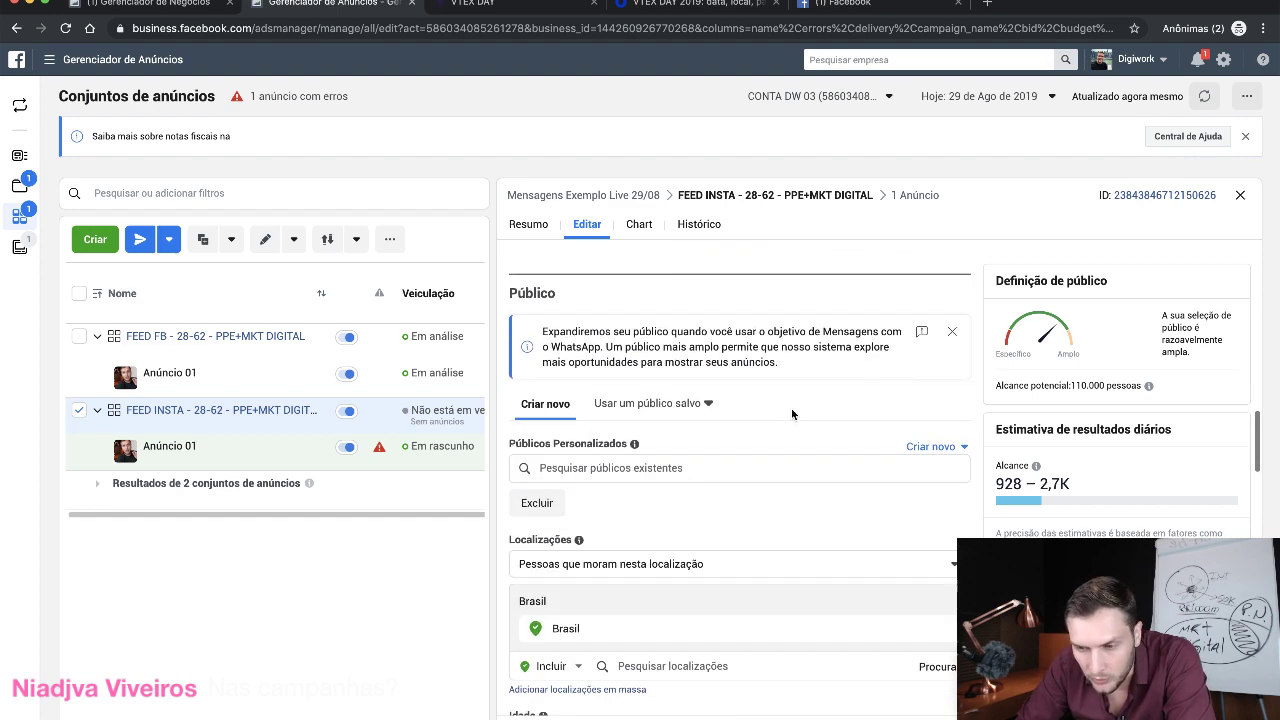
scroll(791, 408, "down", 2)
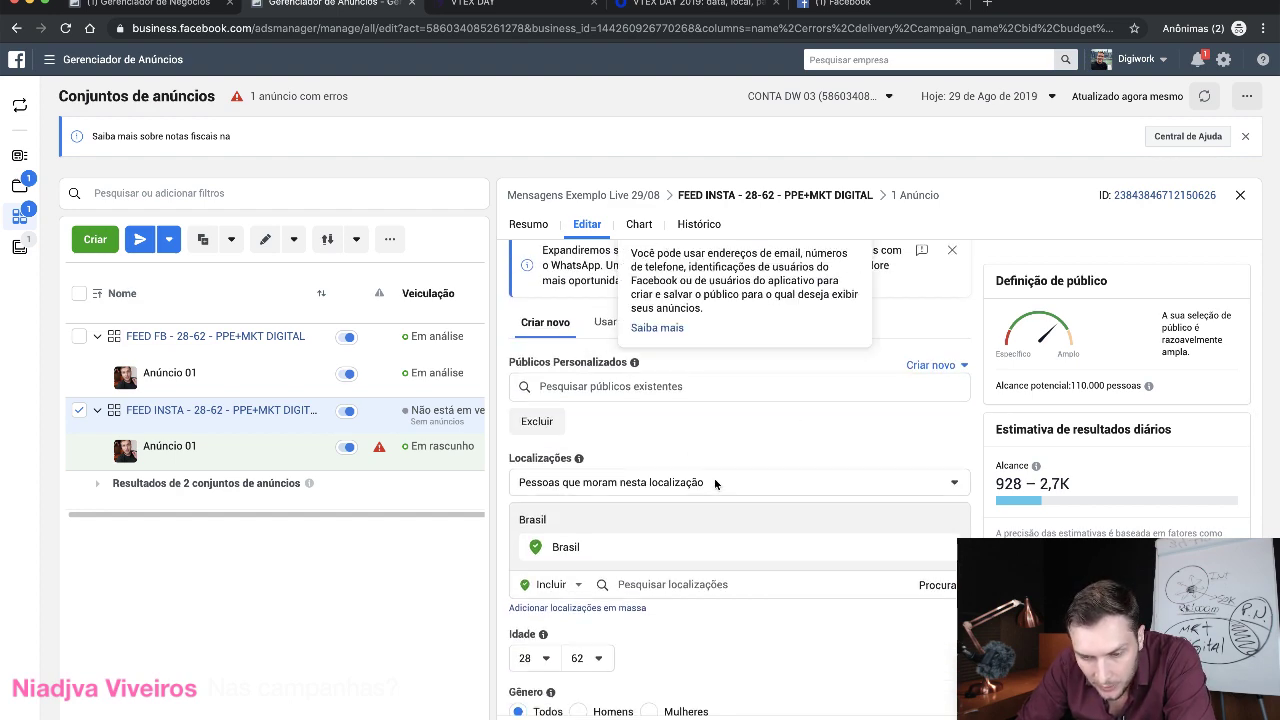
scroll(714, 486, "down", 12)
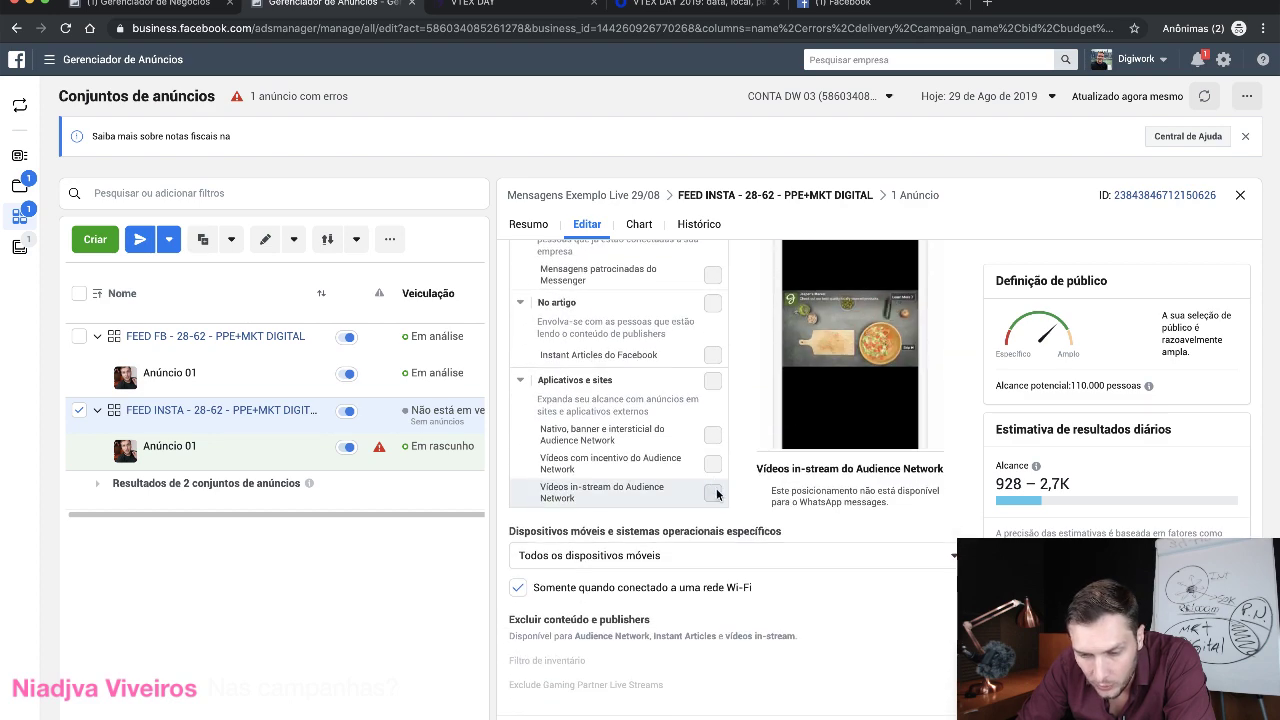
- Reopen Anúncio 01 of the FEED INSTA ad set for editing without publishing the draft, and recheck its creative and tracking sections
mouse_move(253, 463)
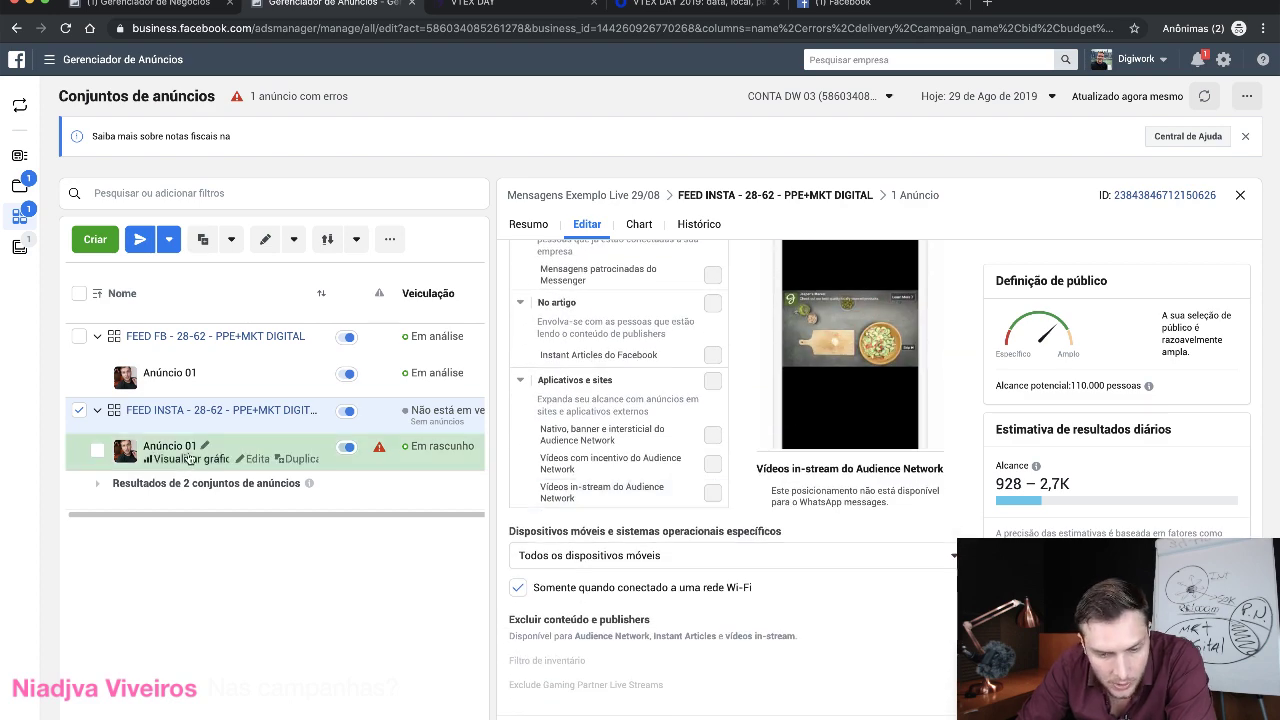
left_click(253, 461)
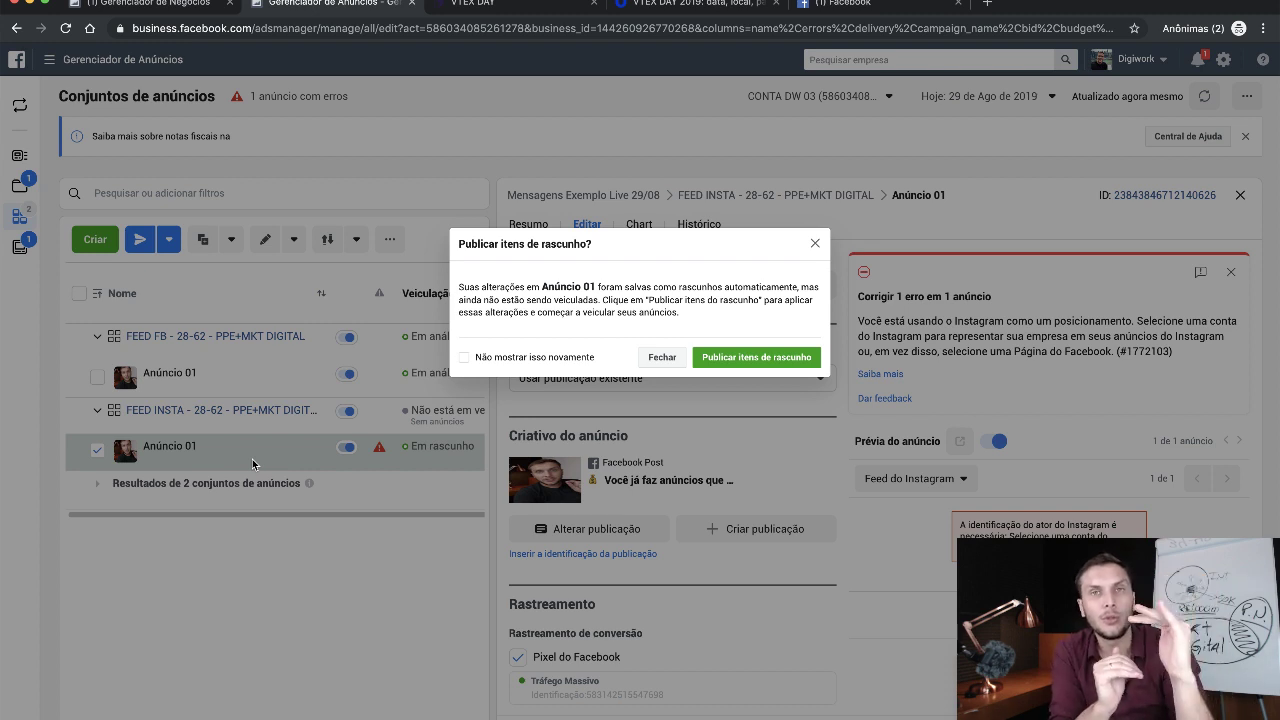
left_click(660, 357)
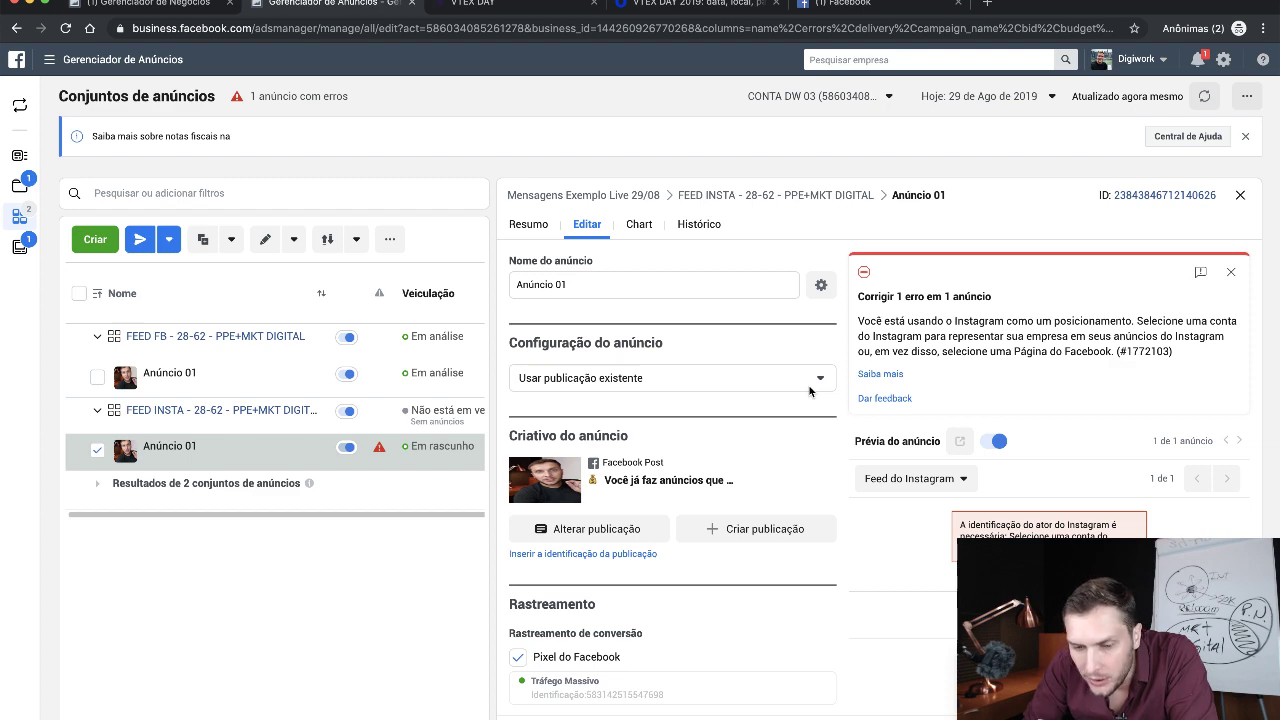
scroll(815, 455, "down", 3)
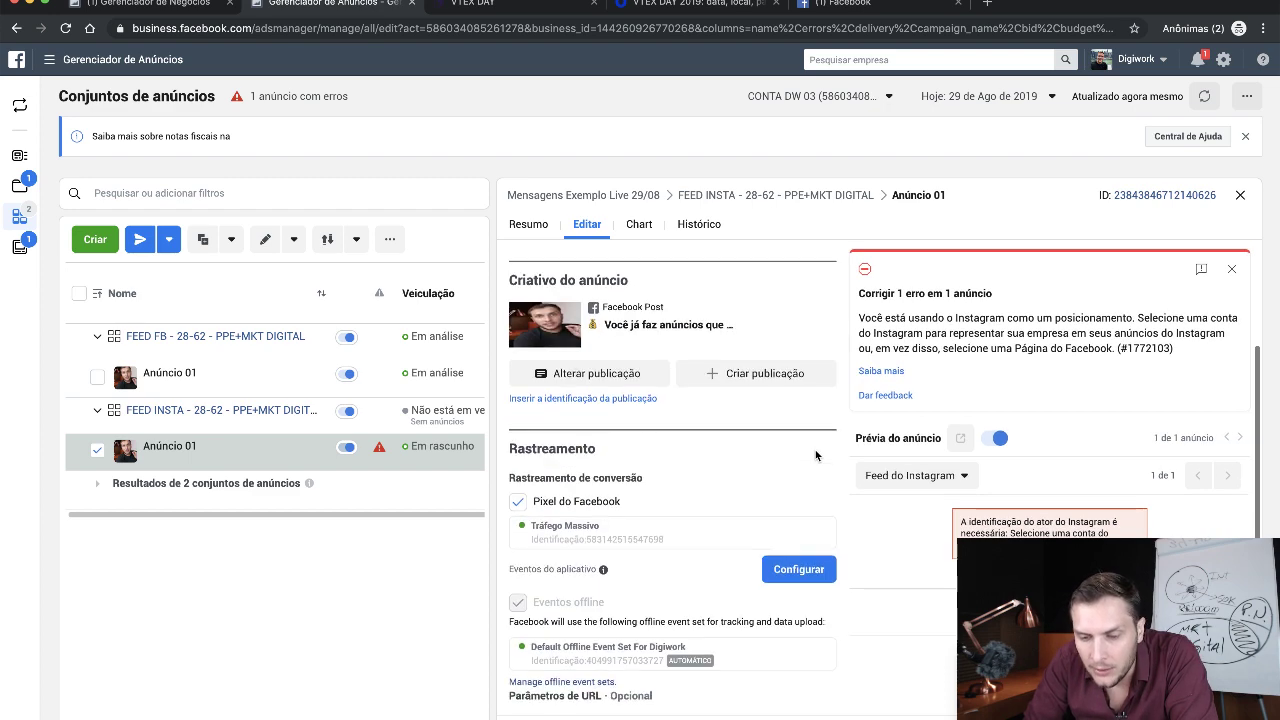
scroll(815, 455, "up", 3)
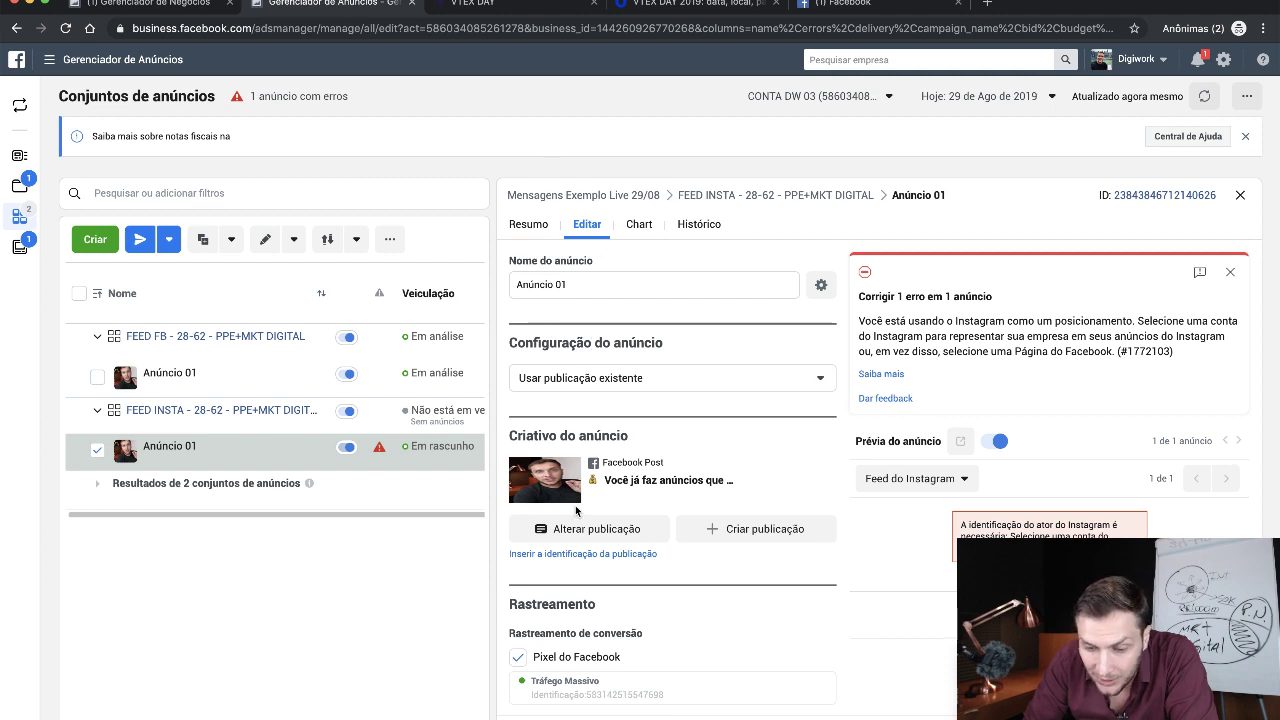
scroll(575, 510, "down", 3)
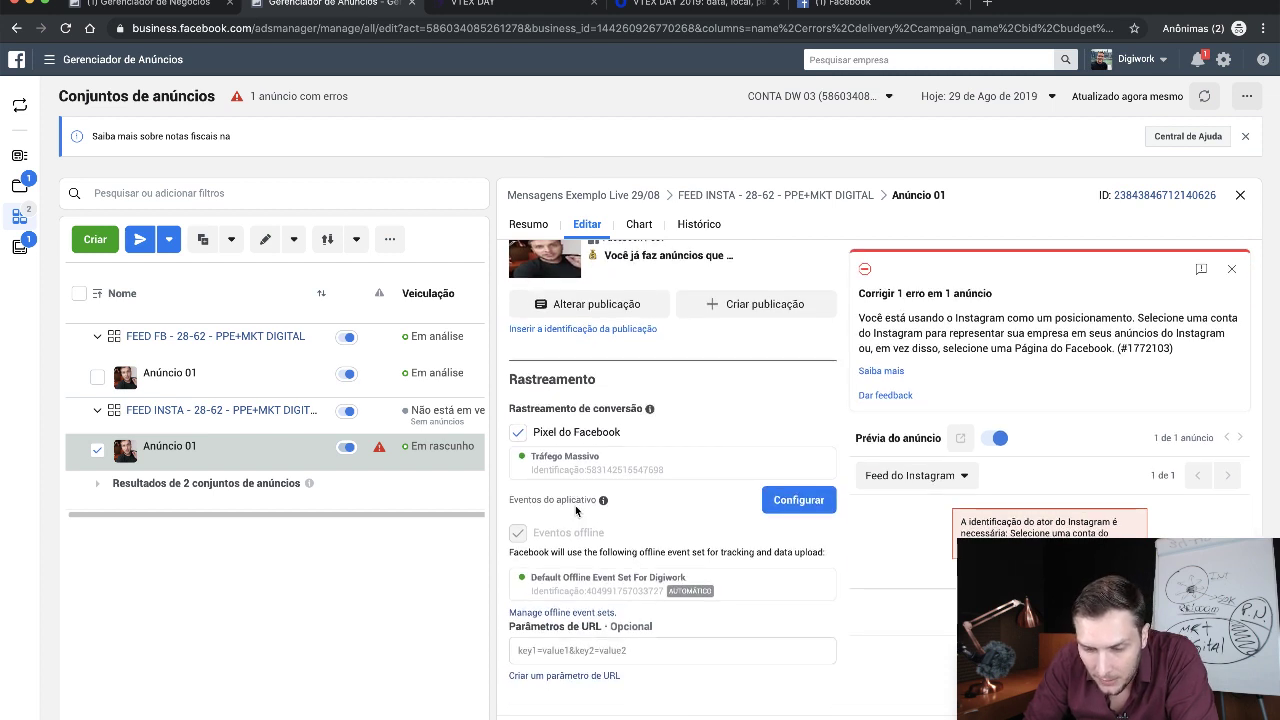
scroll(575, 510, "up", 3)
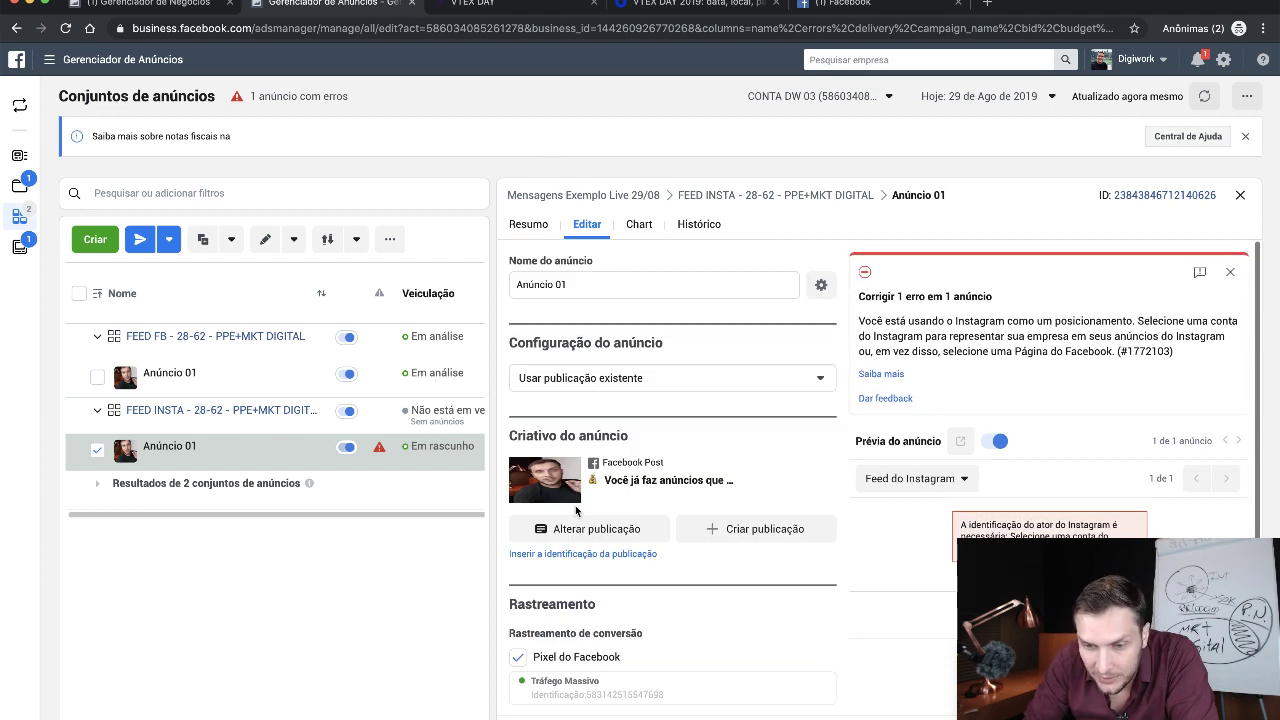
- Change Anúncio 01's ad setup to "Criar anúncio" and check the creative and tracking fields for an Instagram account option
left_click(623, 378)
left_click(595, 406)
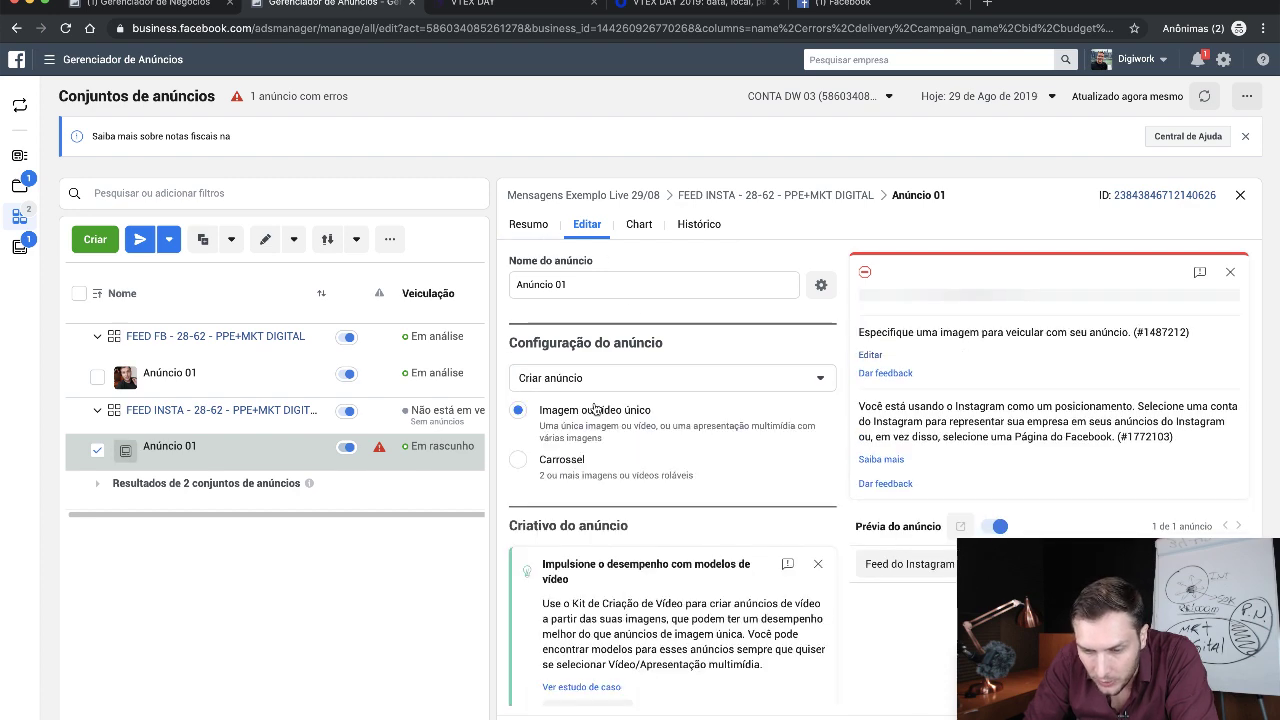
scroll(658, 513, "down", 5)
scroll(658, 515, "up", 5)
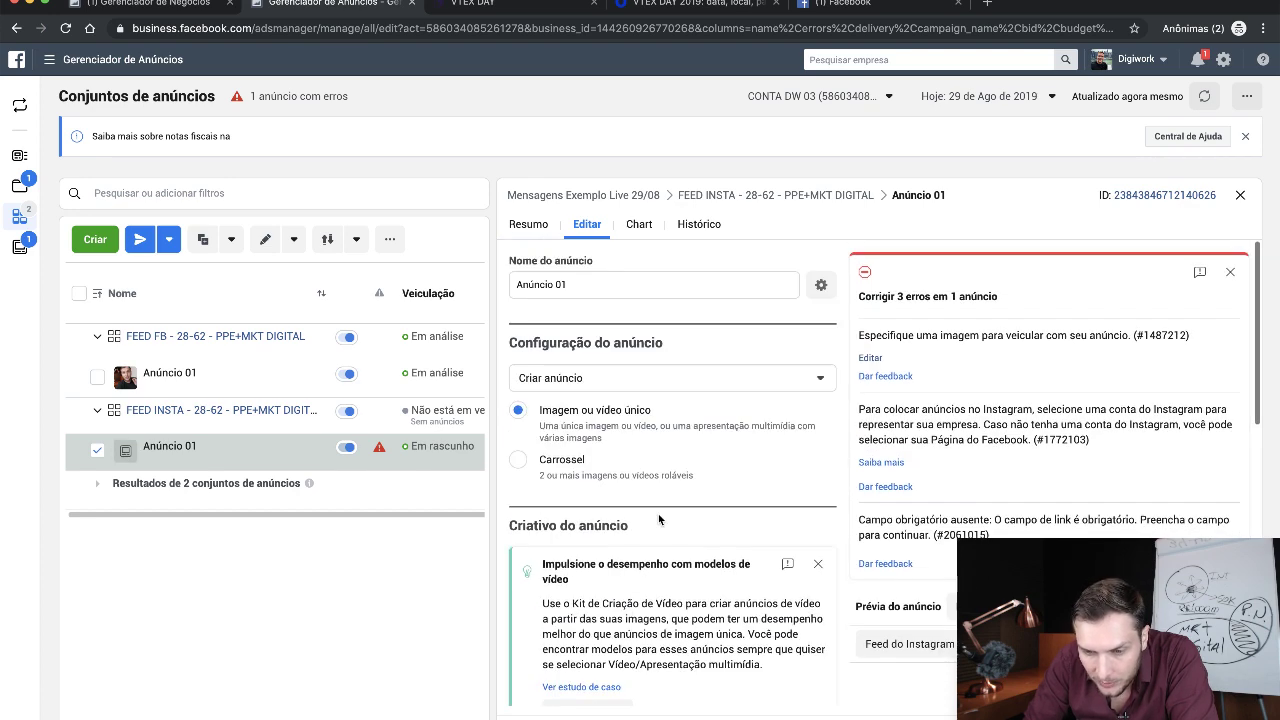
scroll(695, 559, "down", 5)
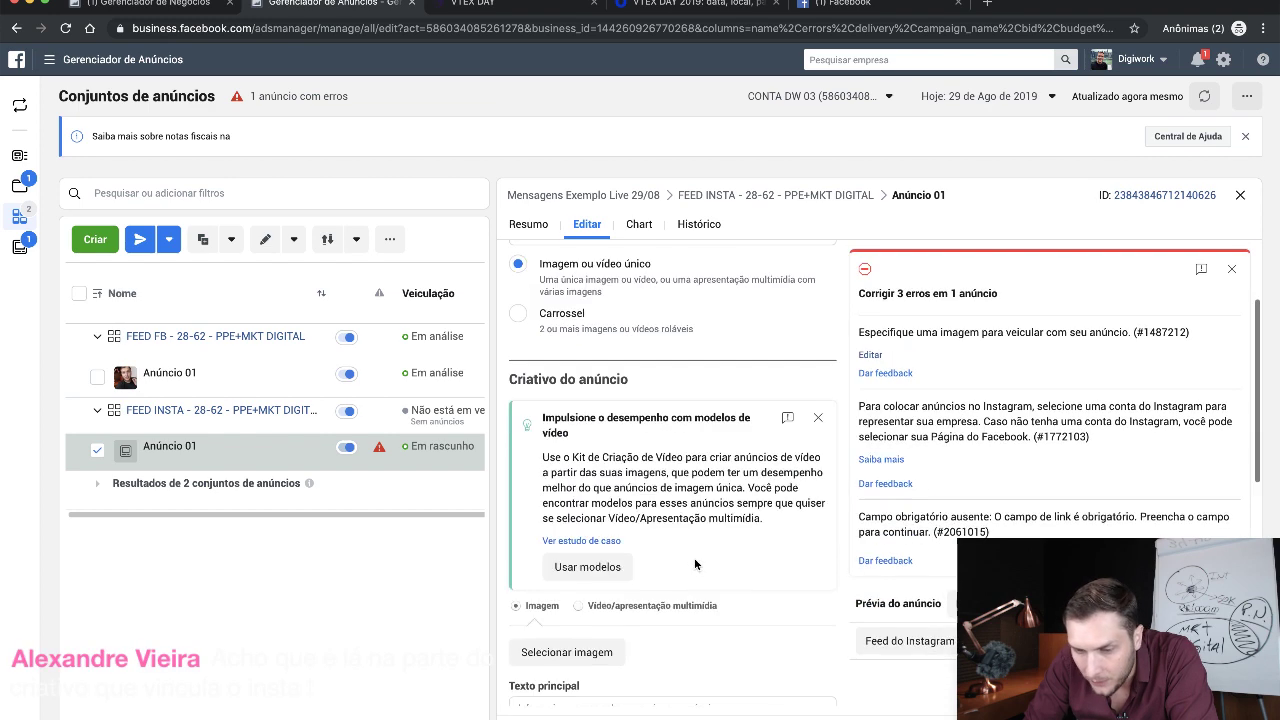
scroll(694, 557, "down", 1)
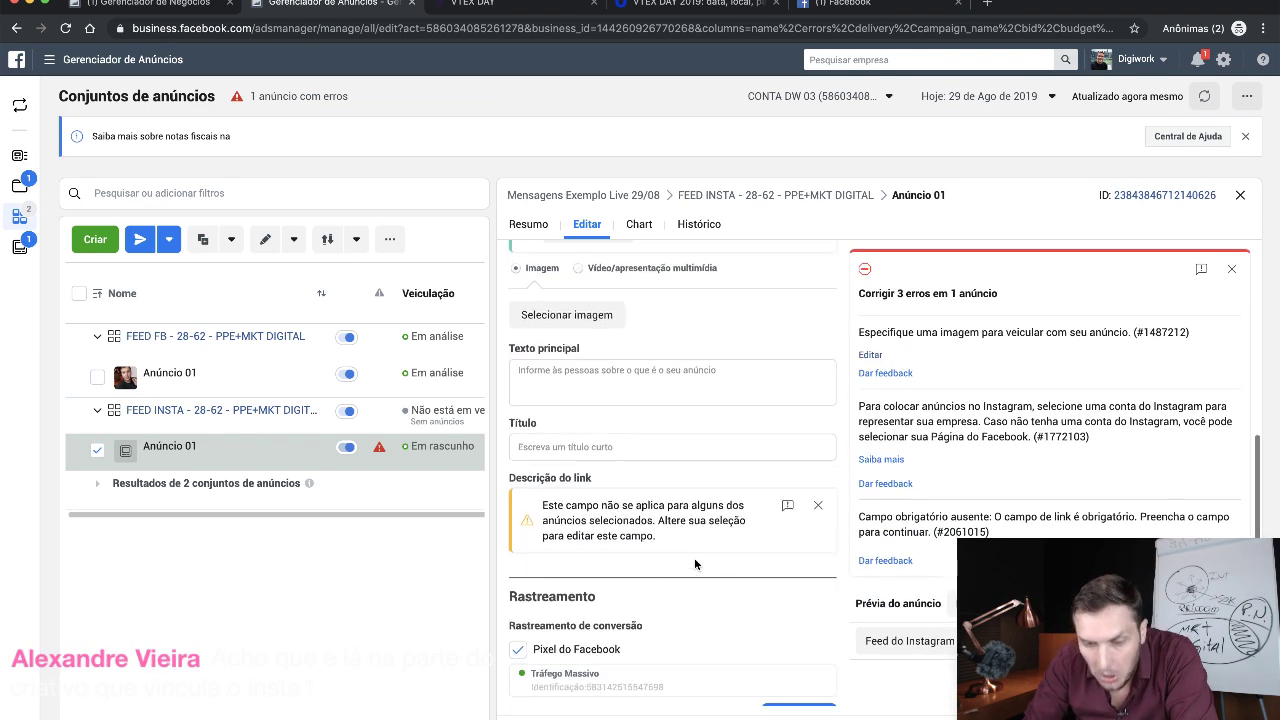
scroll(694, 557, "down", 3)
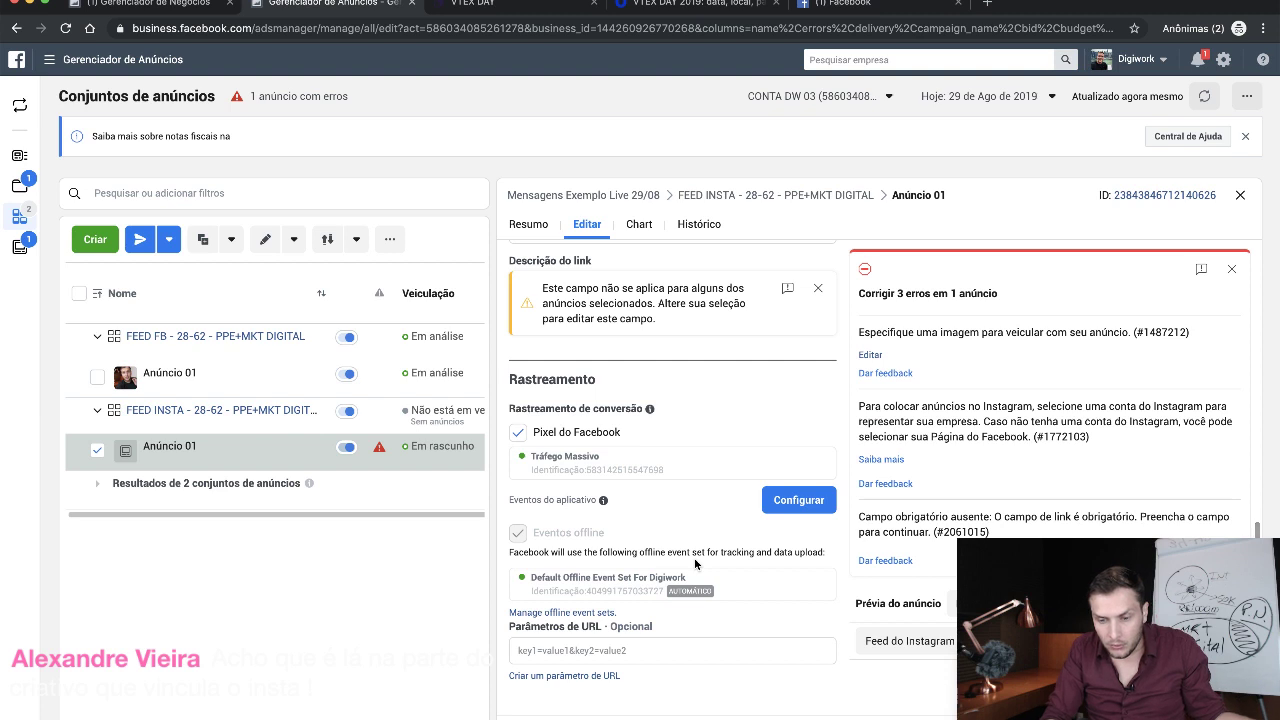
scroll(694, 557, "up", 10)
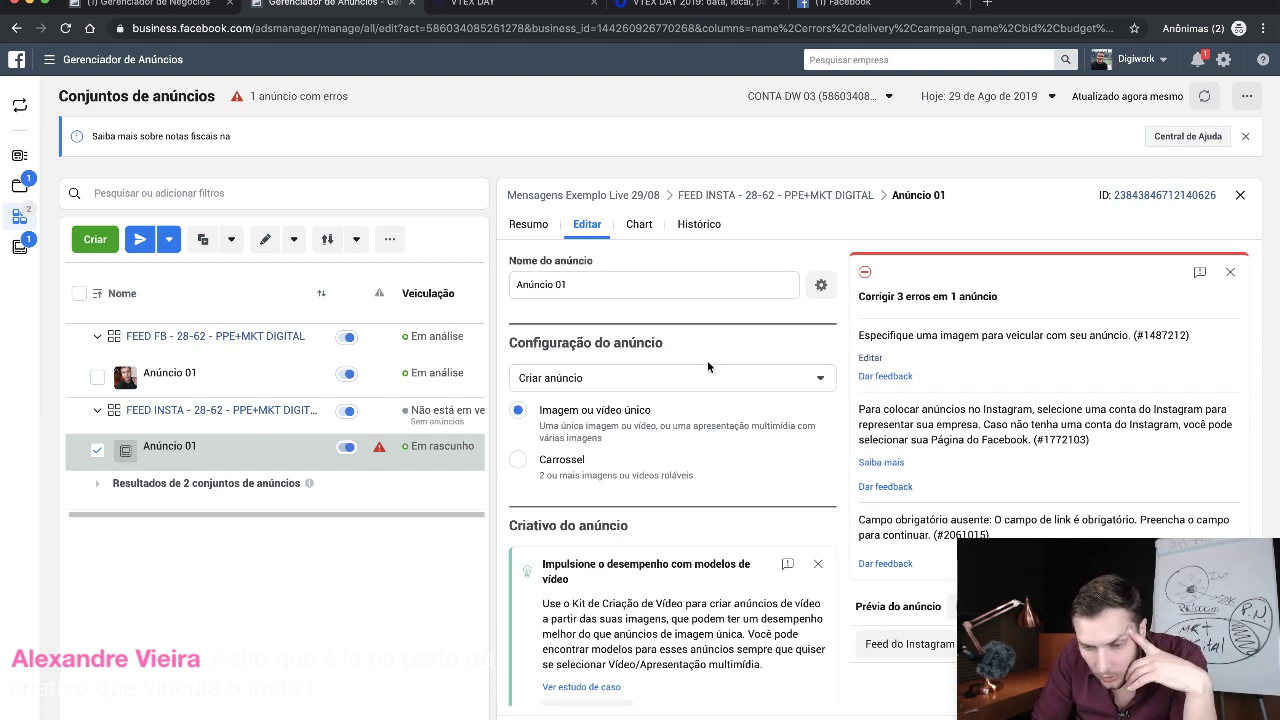
- Dismiss the video template suggestion in Anúncio 01 and search its creative and tracking sections for an Instagram account field
scroll(788, 577, "down", 2)
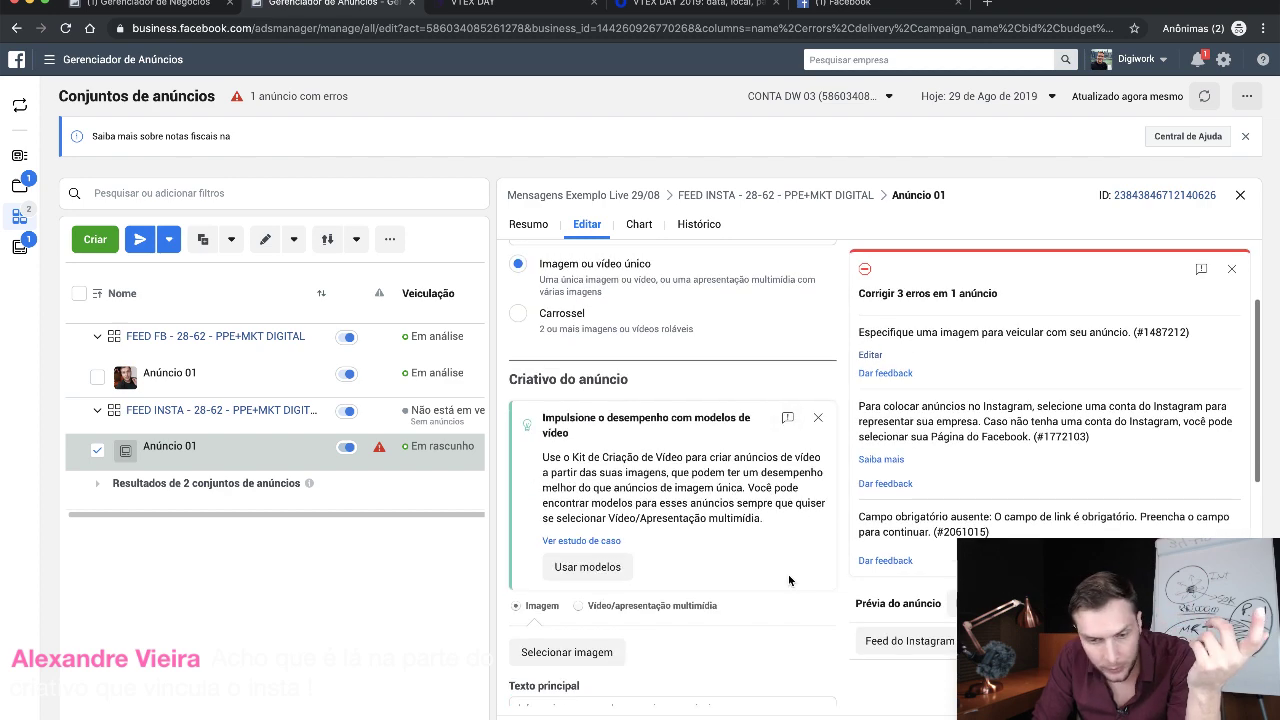
scroll(788, 577, "down", 3)
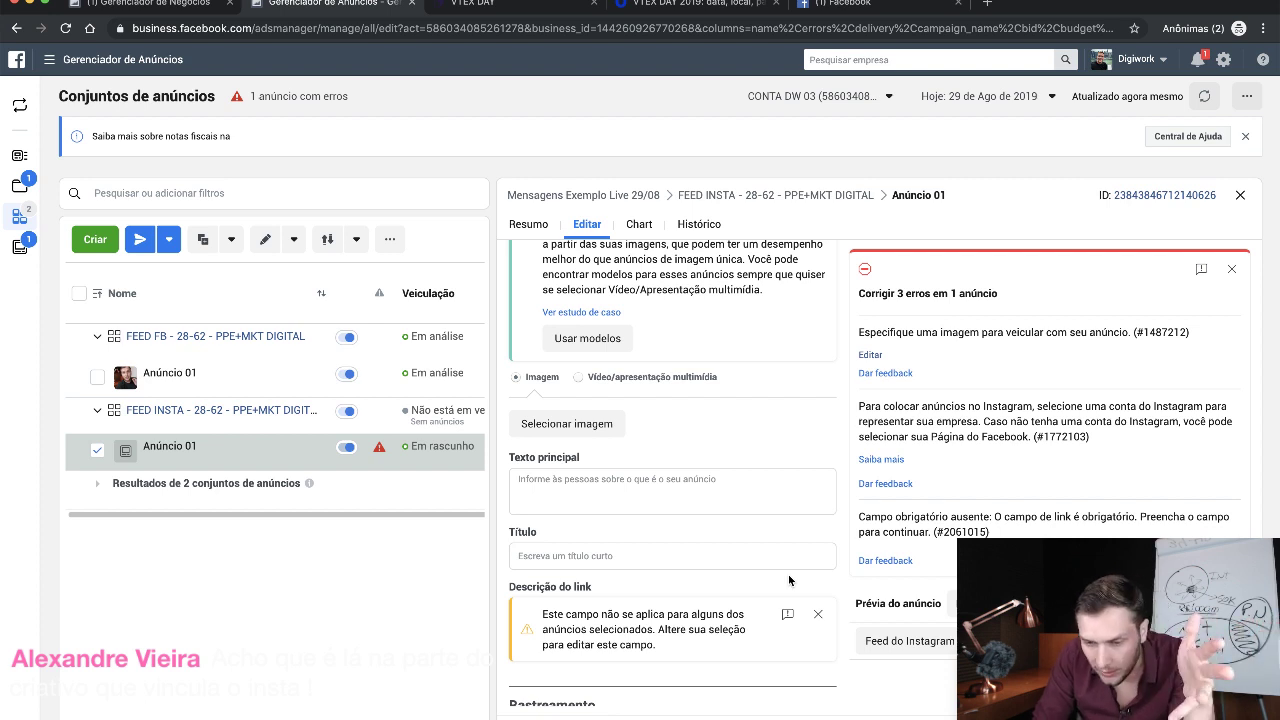
scroll(788, 580, "up", 4)
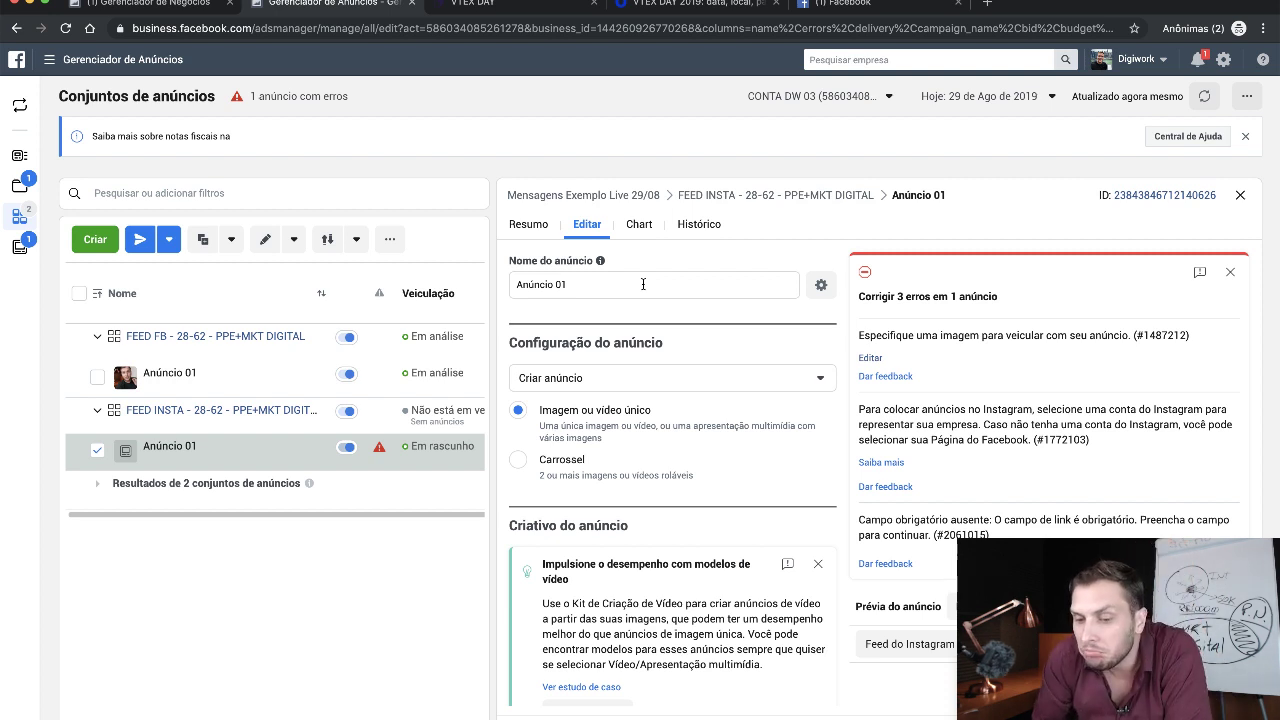
scroll(651, 469, "down", 3)
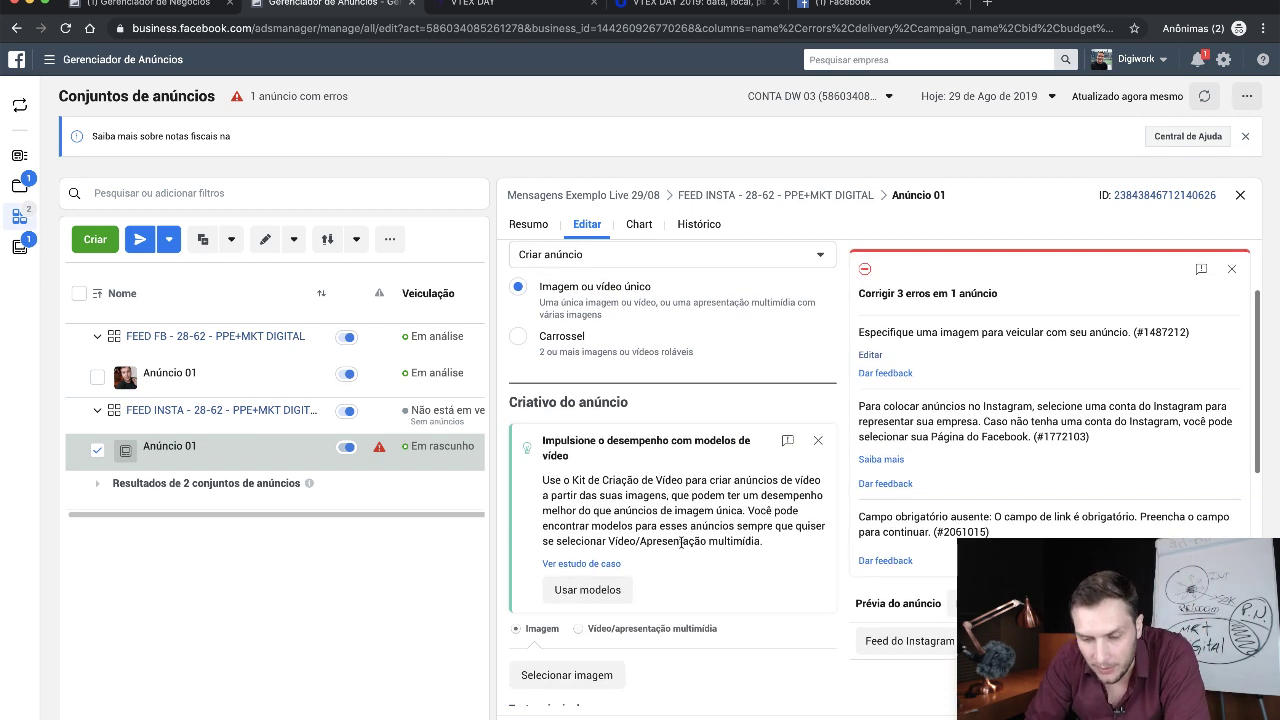
left_click(818, 440)
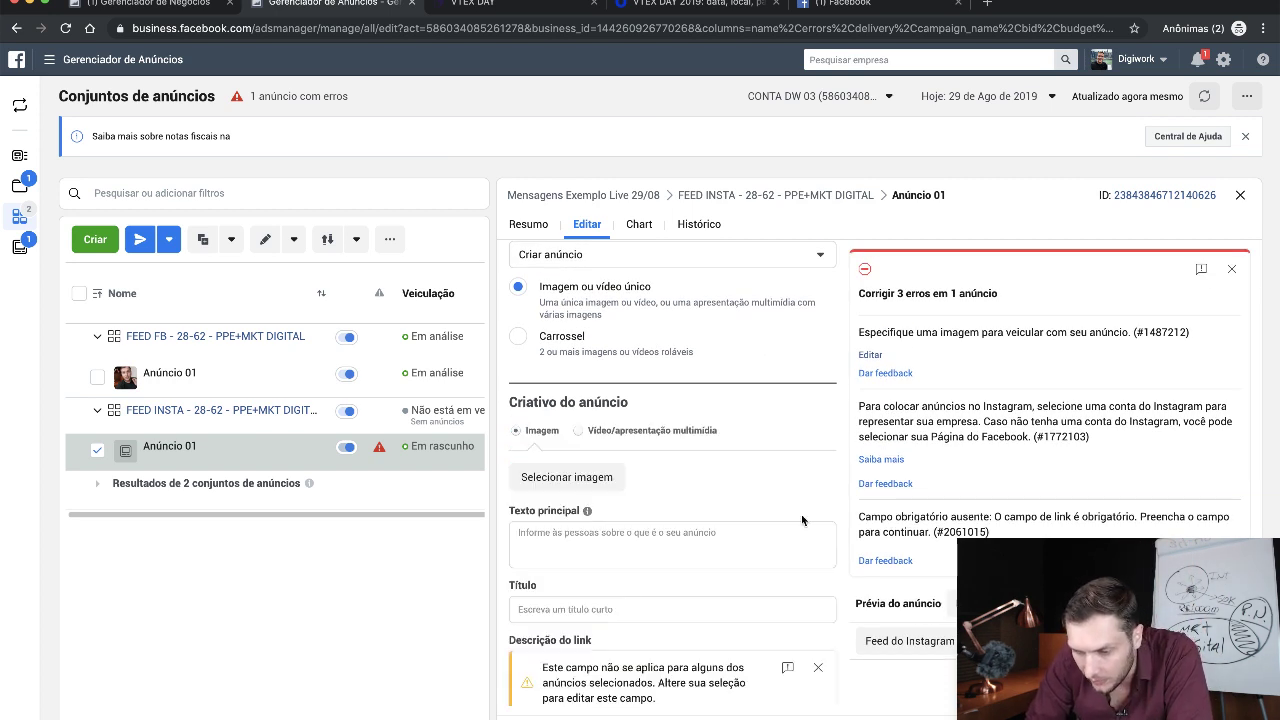
scroll(801, 519, "down", 4)
scroll(801, 519, "up", 3)
scroll(801, 519, "down", 5)
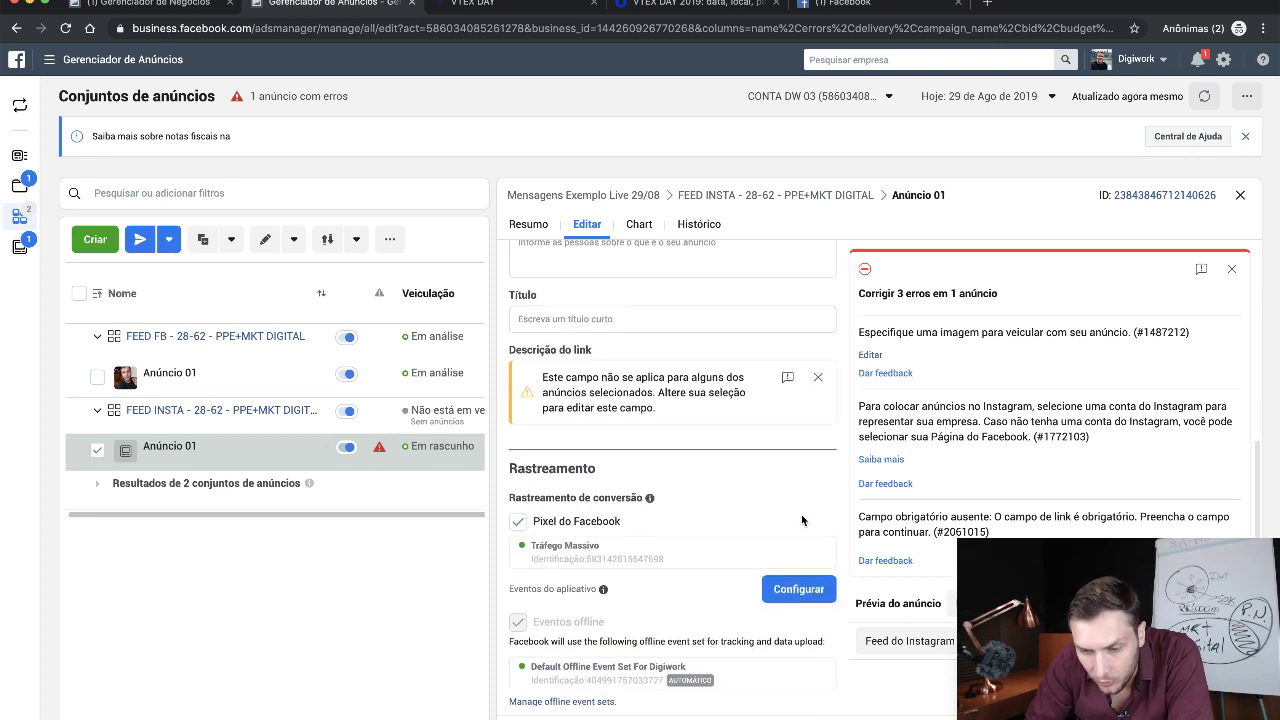
scroll(801, 519, "down", 2)
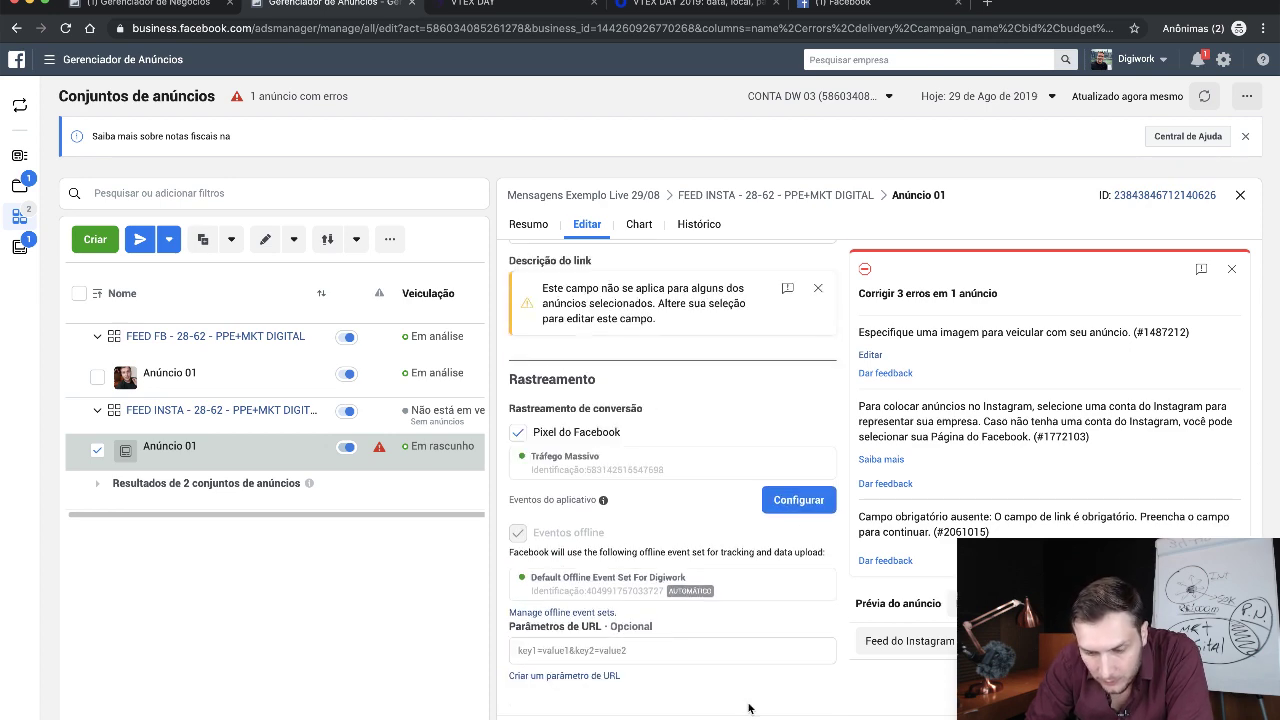
scroll(751, 706, "up", 10)
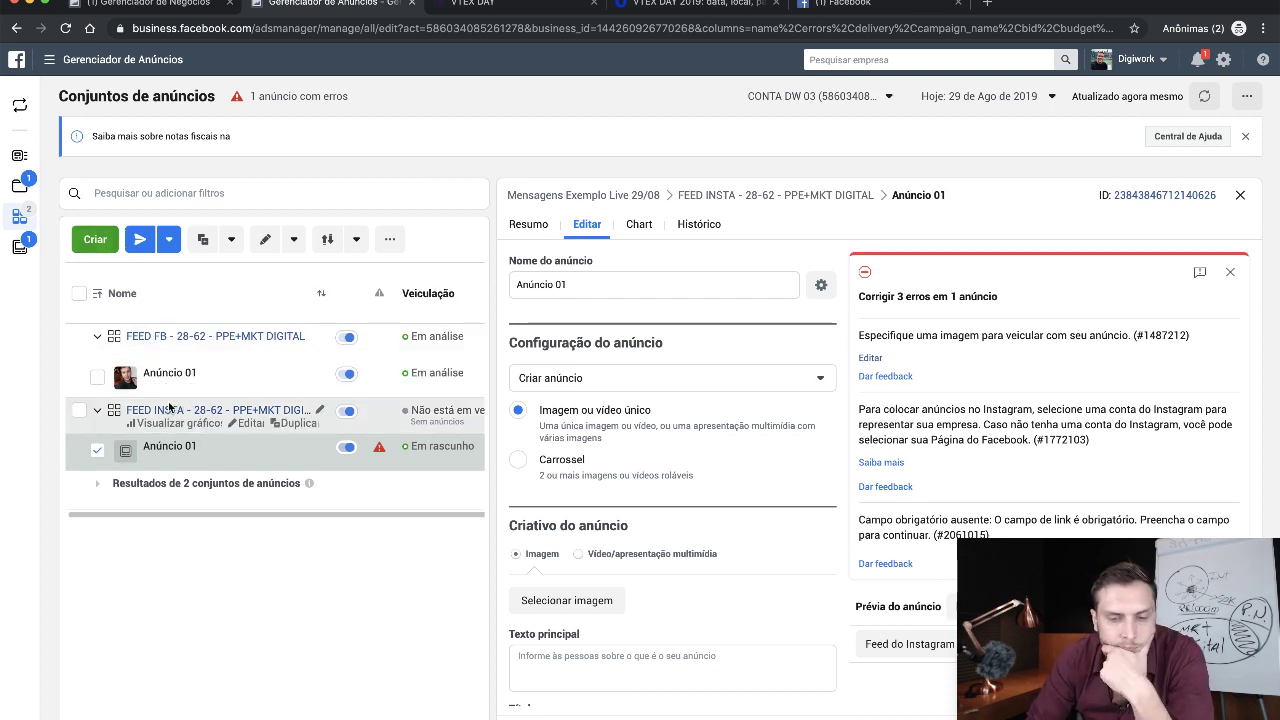
- Switch to the FEED INSTA - 28-62 - PPE+MKT DIGITAL ad set and review its delivery, message destination and budget settings
left_click(80, 412)
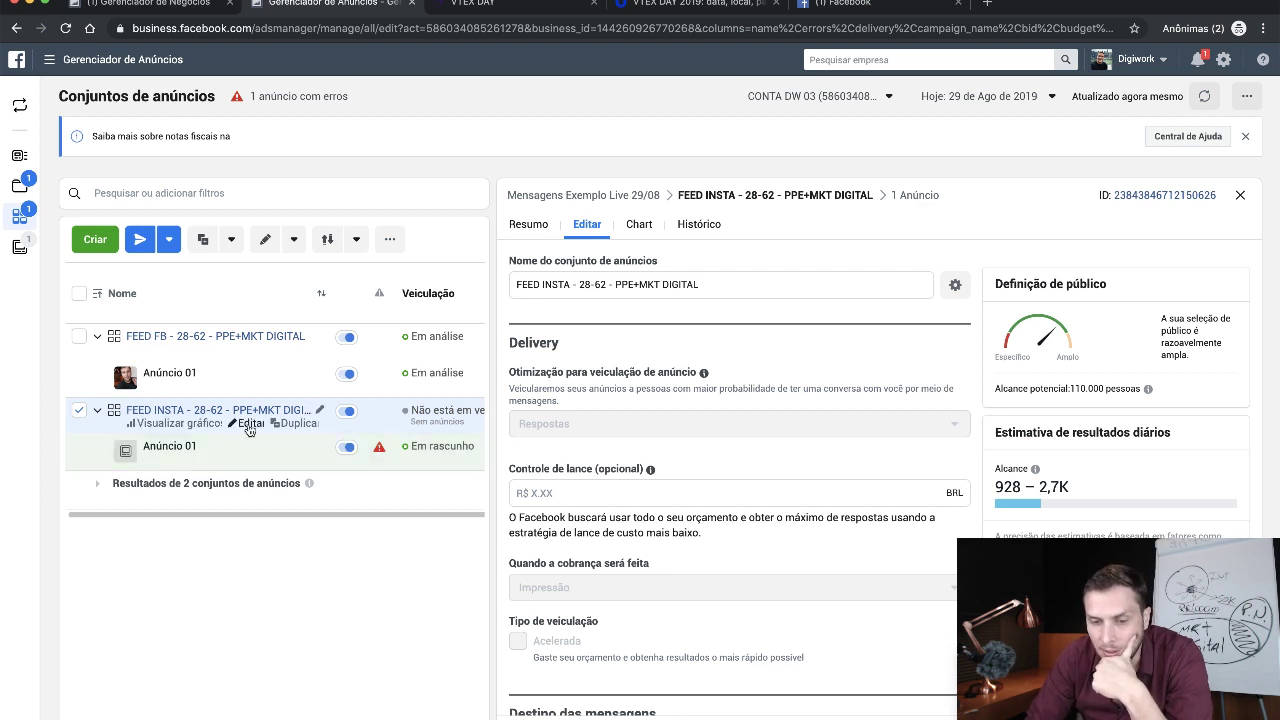
scroll(659, 383, "down", 1)
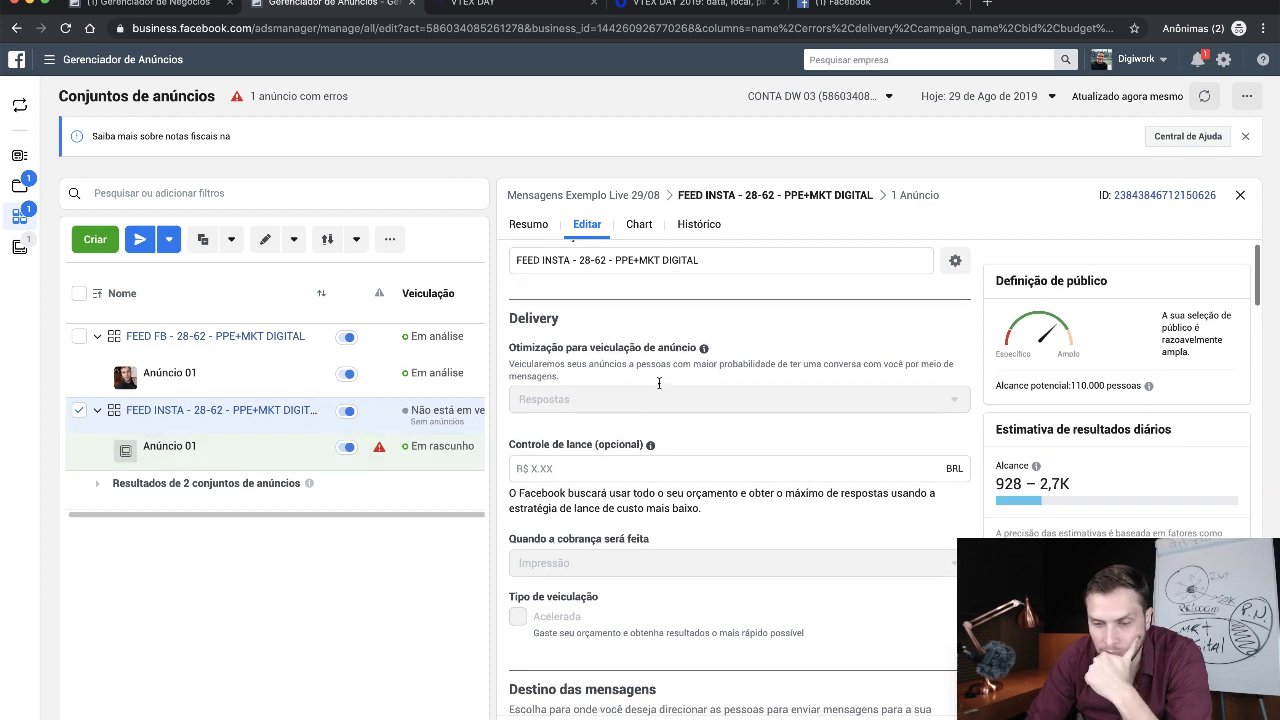
scroll(659, 383, "down", 4)
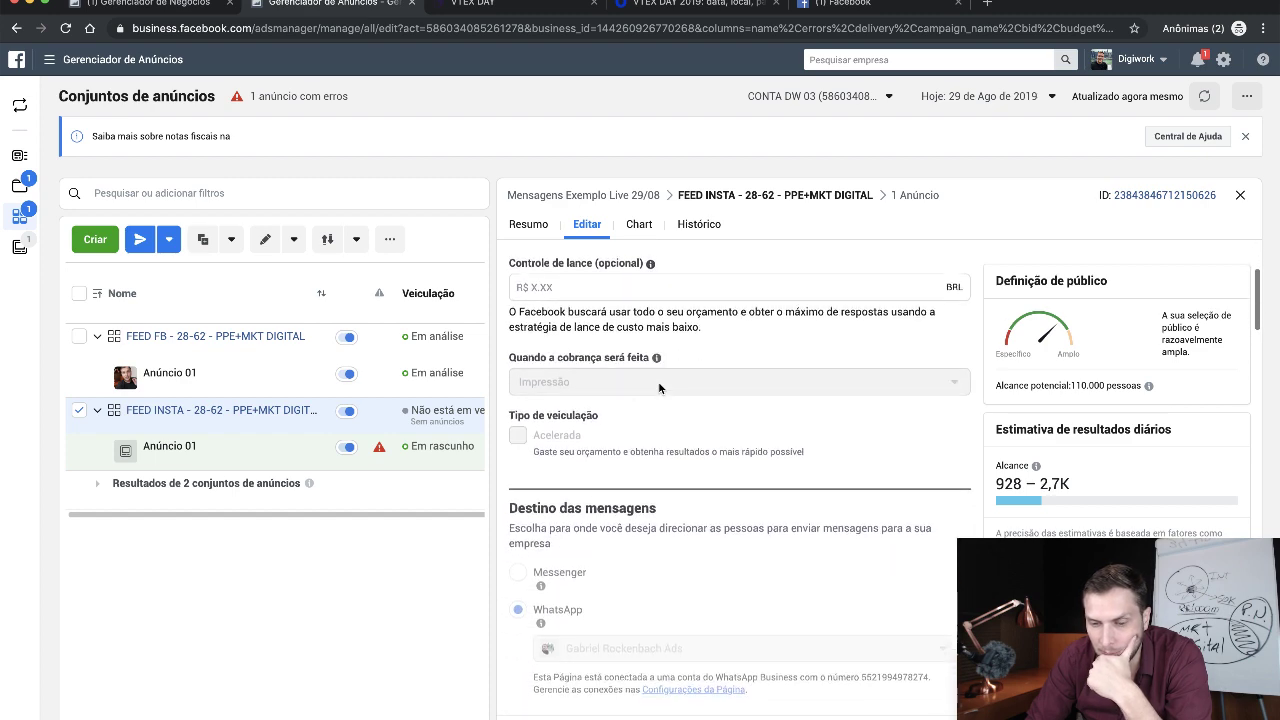
scroll(561, 480, "down", 4)
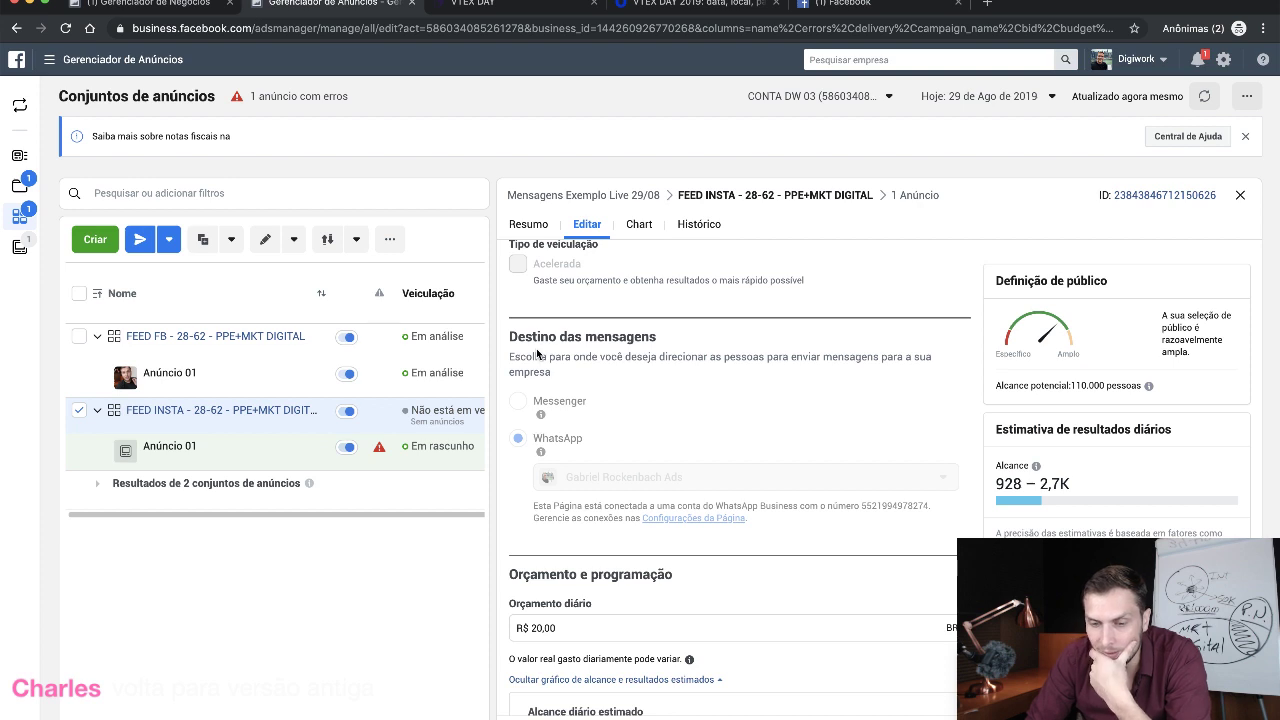
scroll(713, 505, "down", 2)
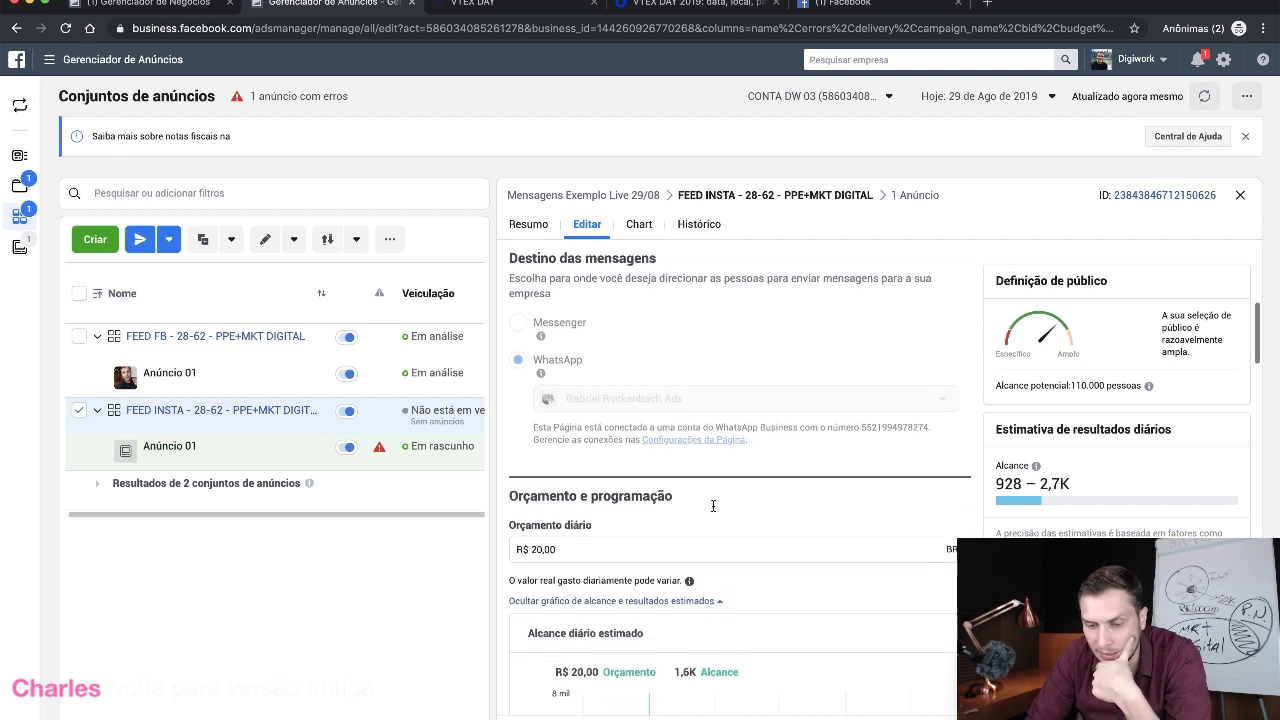
scroll(600, 523, "down", 1)
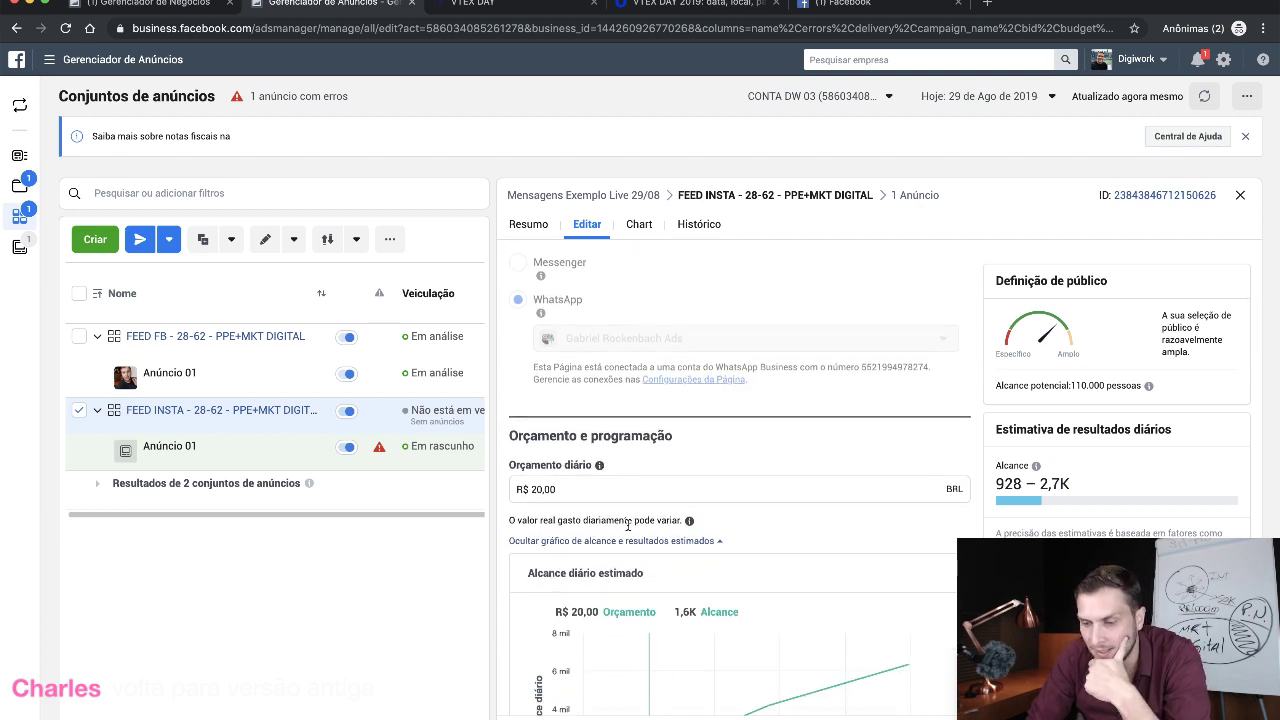
scroll(627, 523, "down", 1)
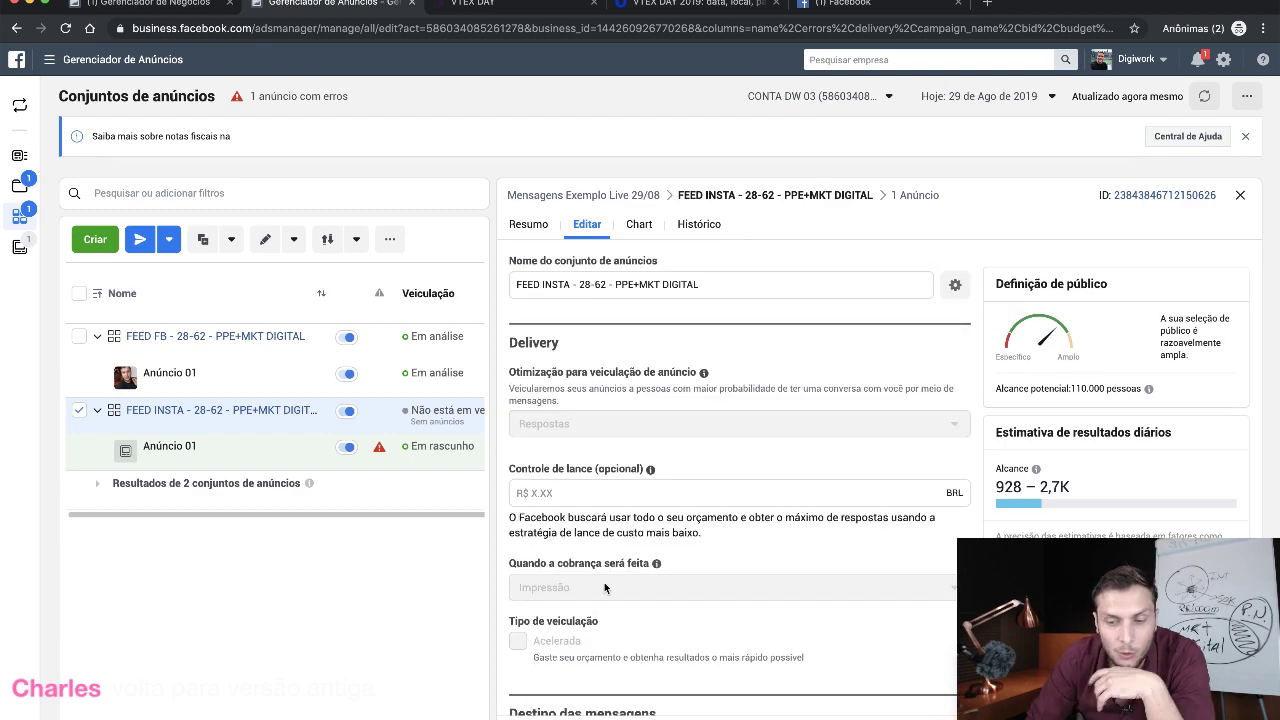
- Go to the Instagram accounts in the business settings and check which ad accounts are connected or can be added
left_click(66, 68)
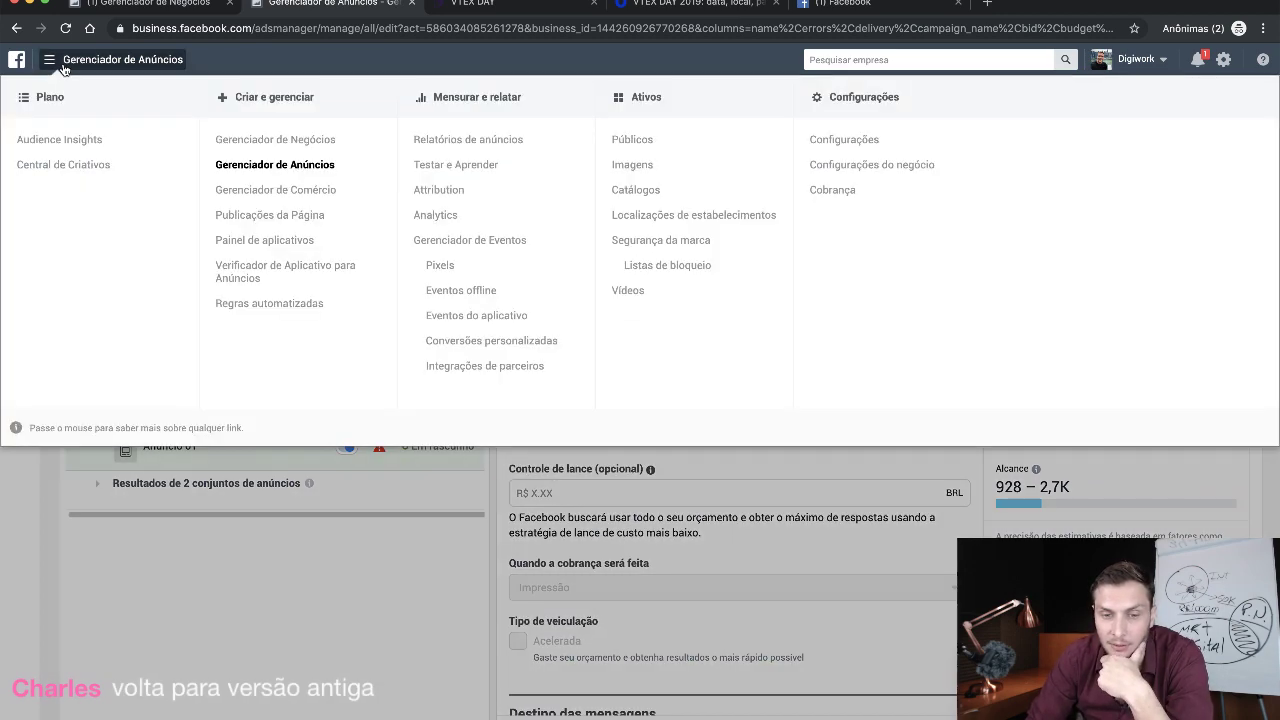
left_click(893, 166)
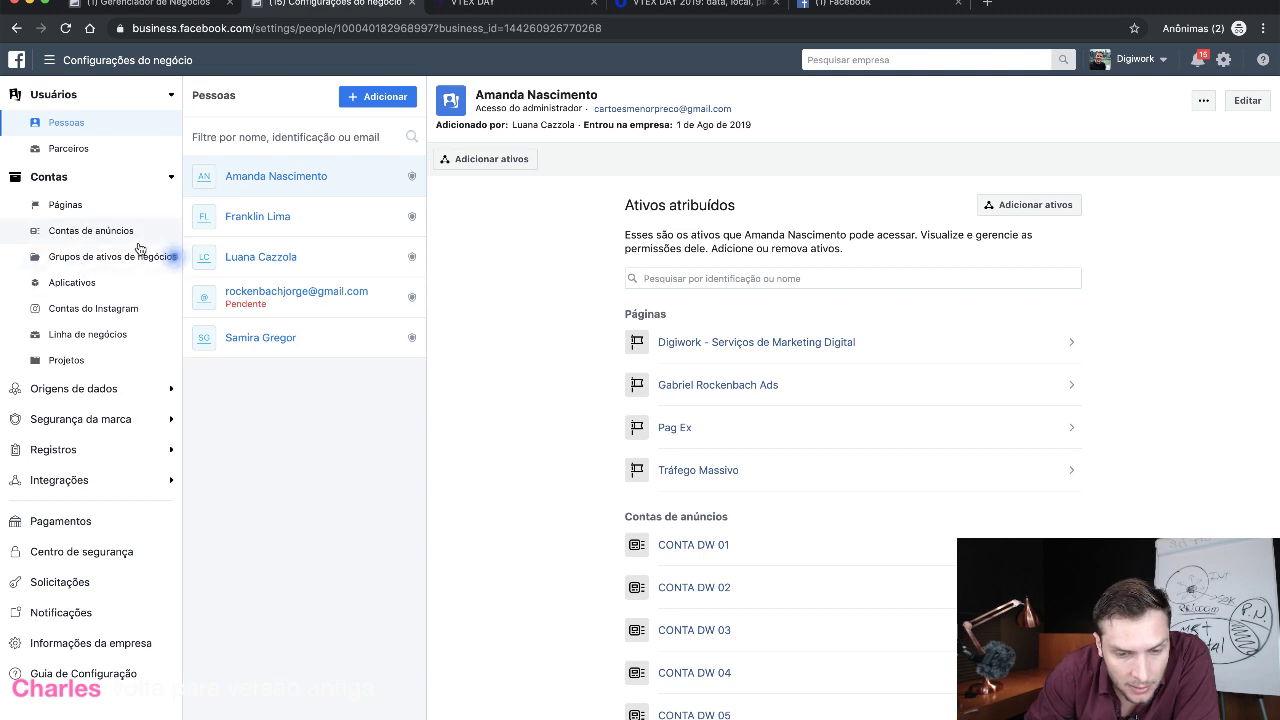
left_click(95, 308)
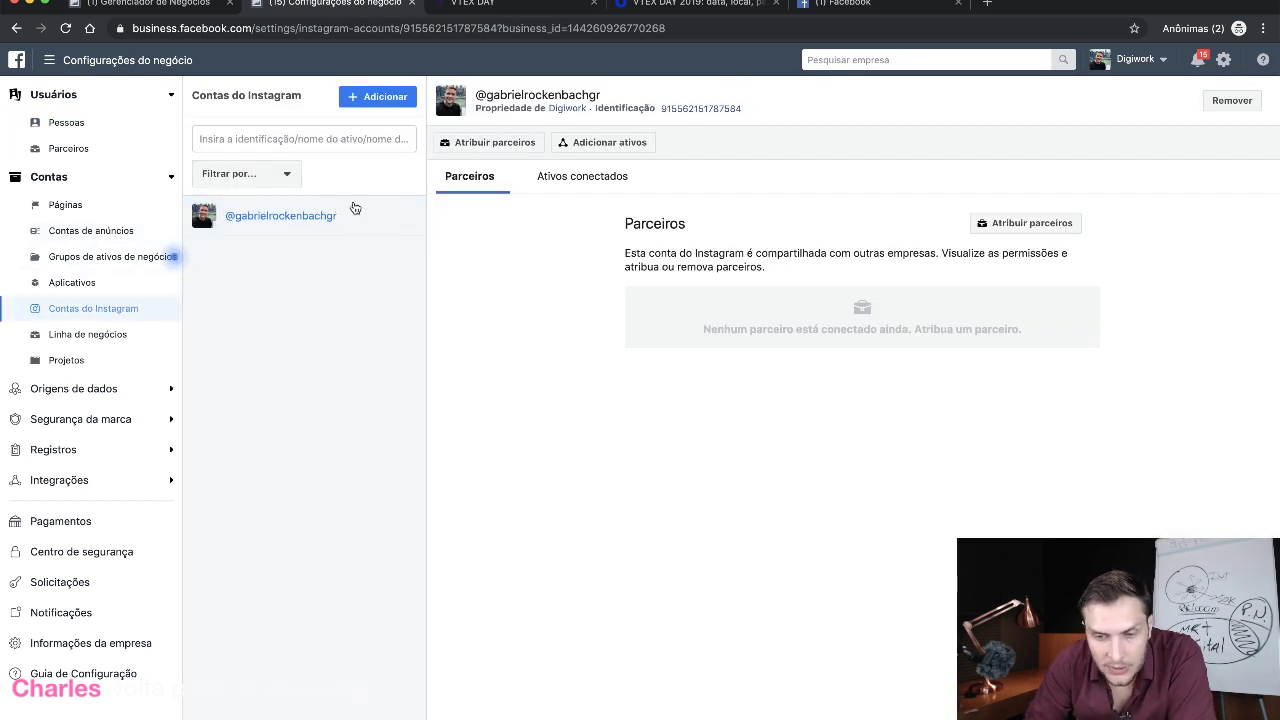
left_click(591, 175)
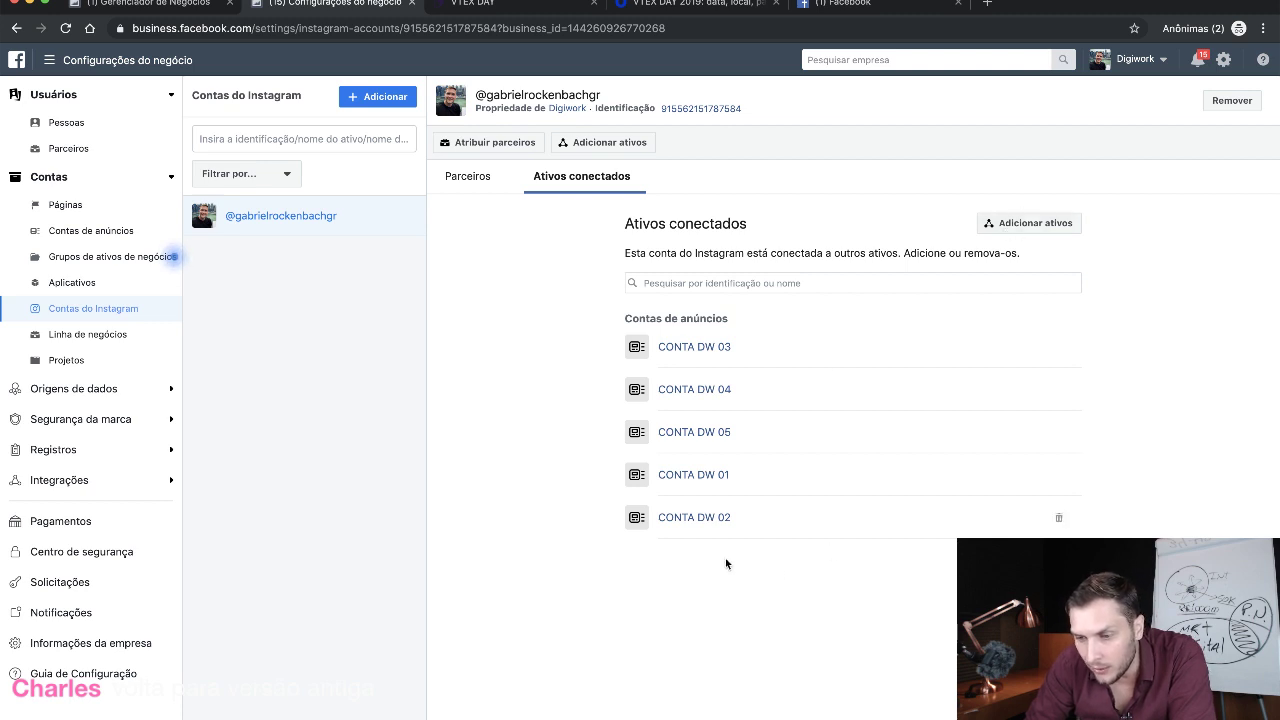
left_click(1055, 222)
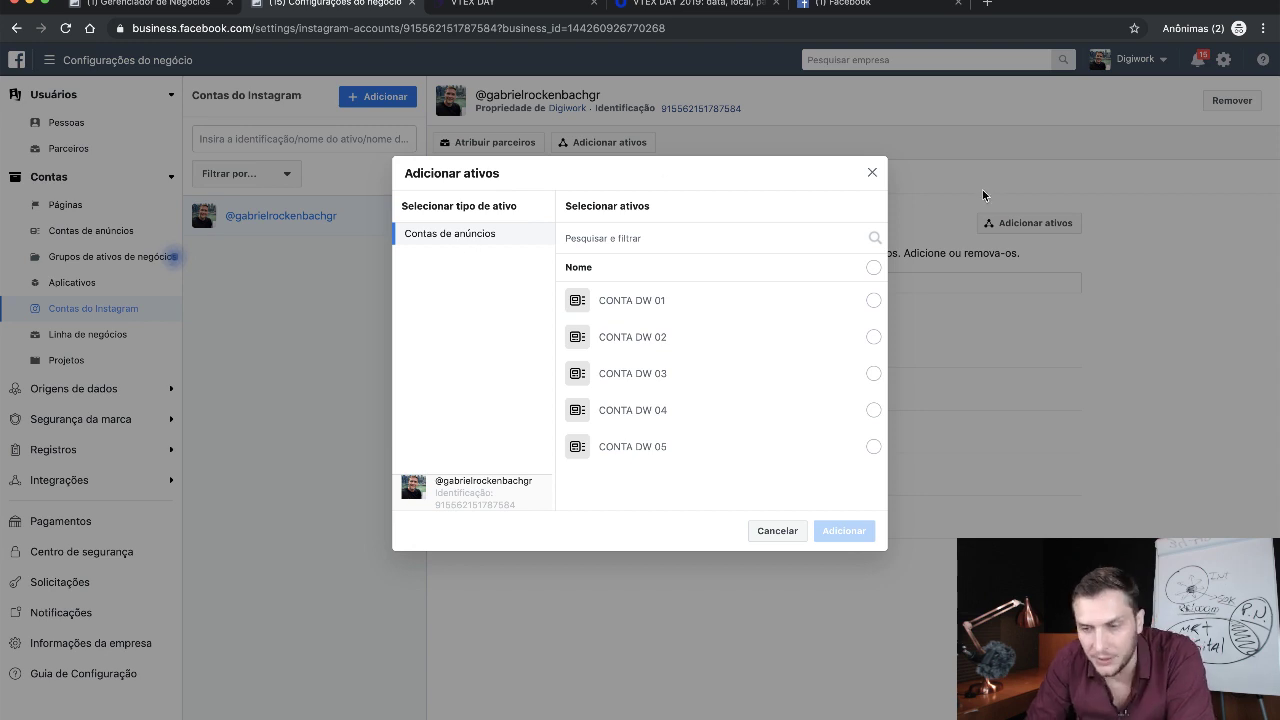
left_click(872, 174)
left_click(603, 150)
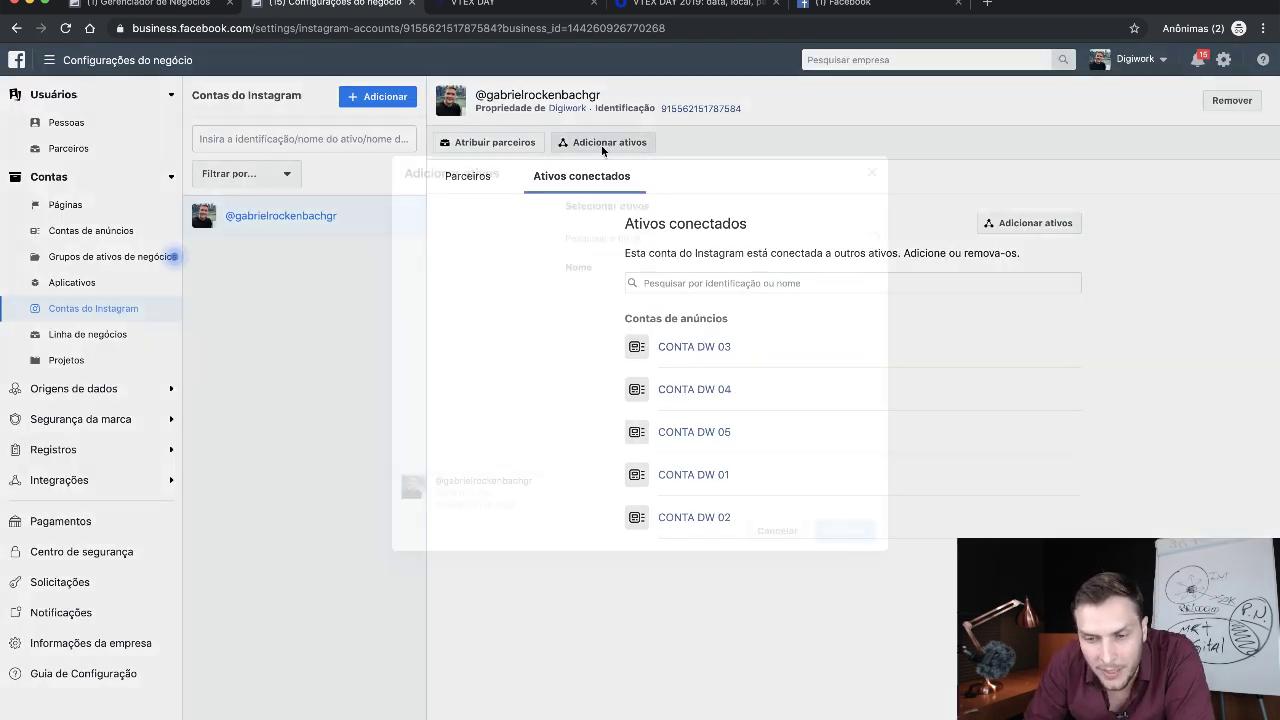
left_click(871, 174)
- Examine who has access to the Digiwork-owned Facebook Page used as the ad's WhatsApp destination in the business settings
left_click(63, 176)
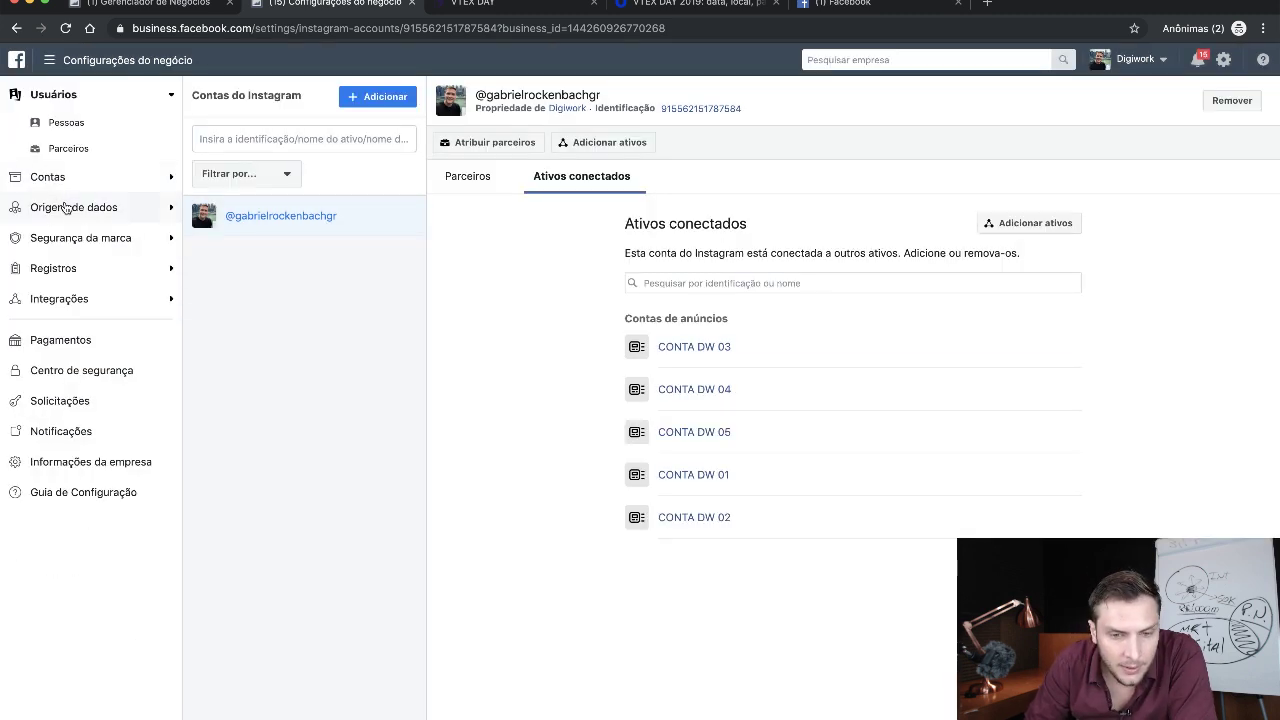
left_click(64, 178)
left_click(66, 205)
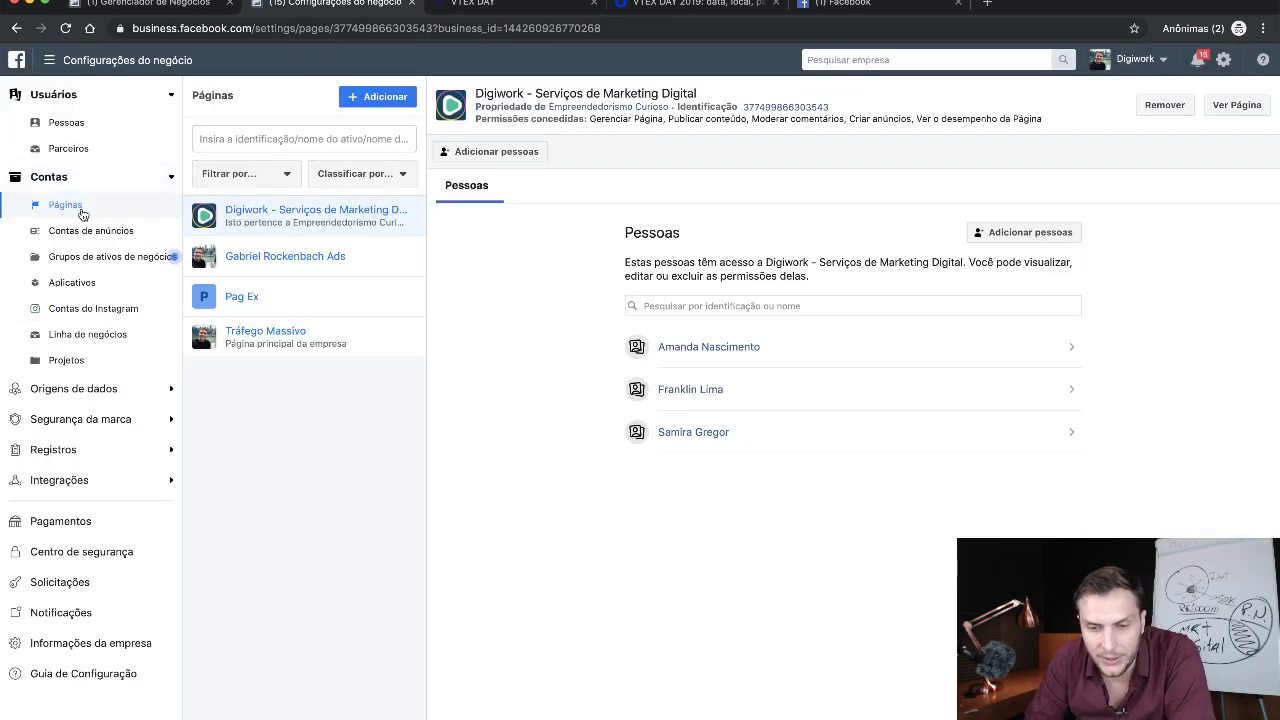
left_click(285, 257)
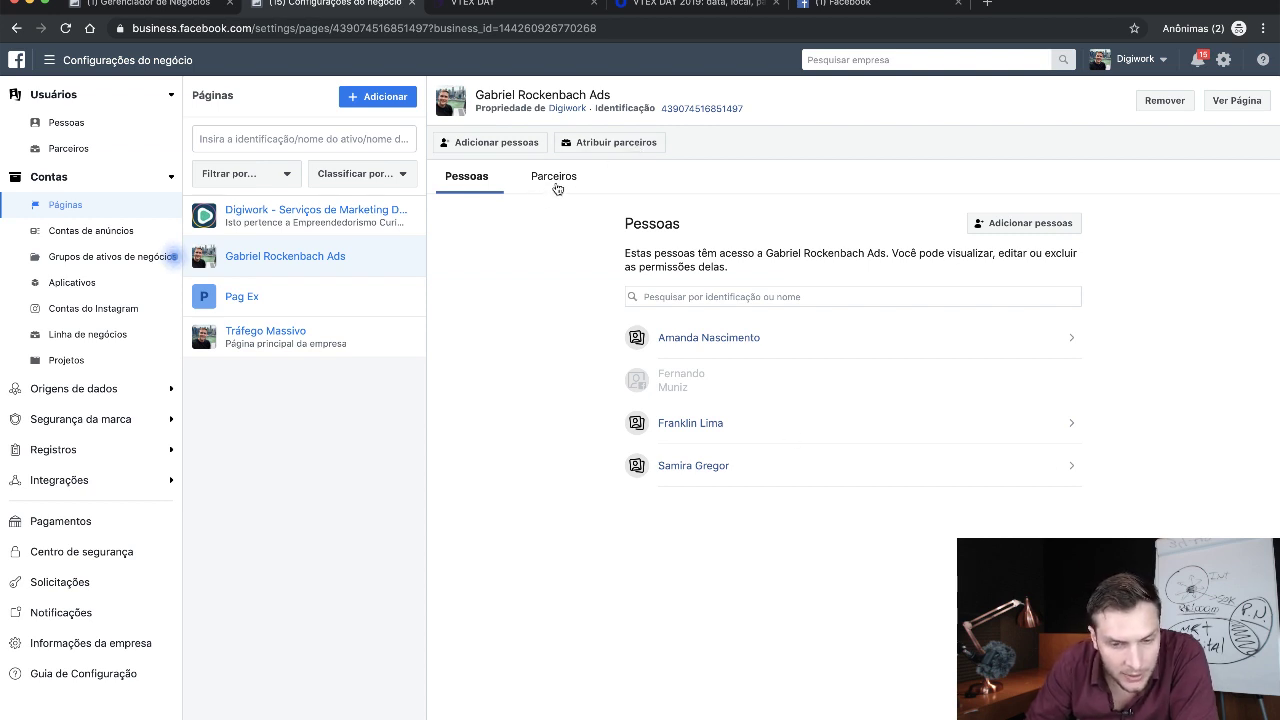
- Add the ad account CONTA DW 03 to the Instagram account's assets and check its connected assets list
left_click(68, 312)
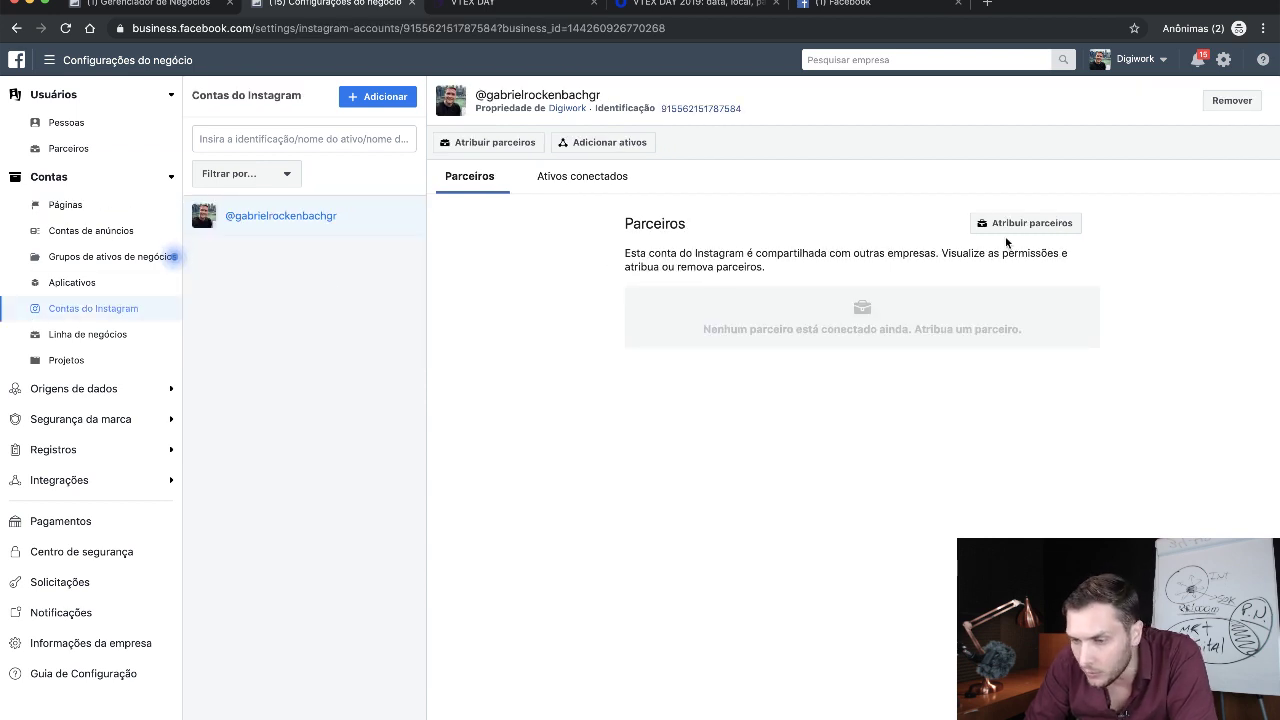
left_click(612, 143)
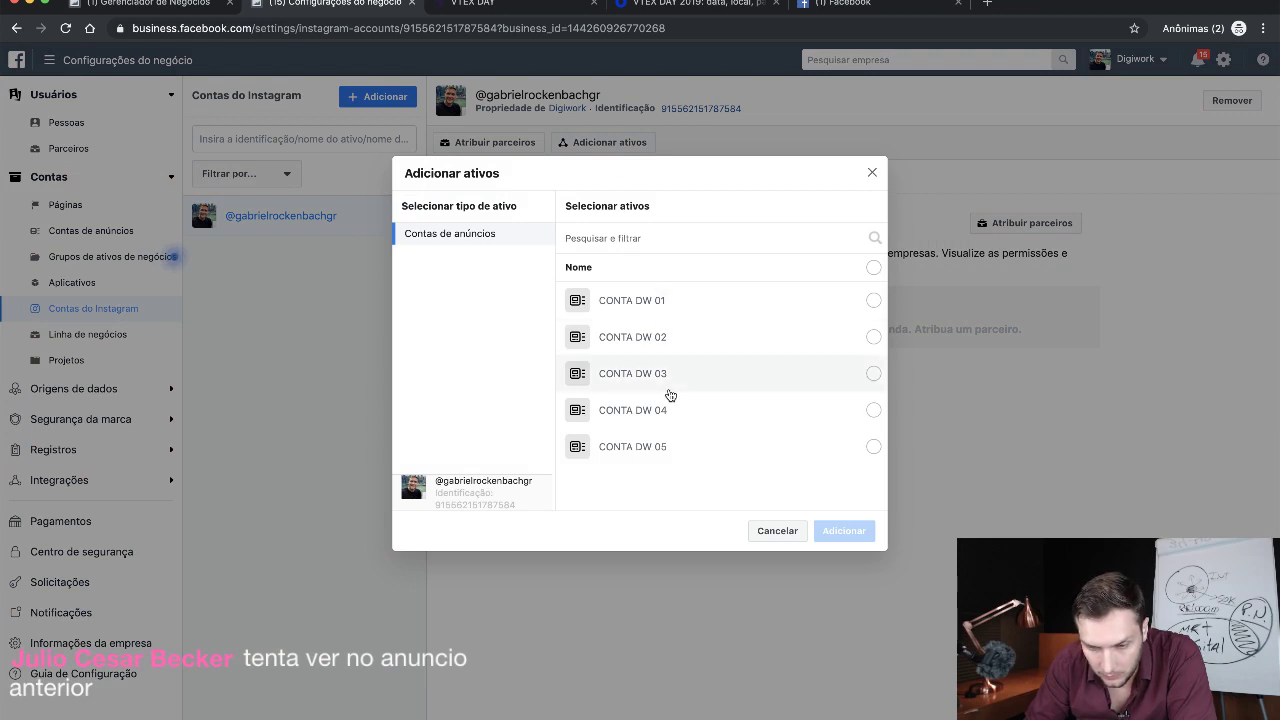
left_click(766, 378)
left_click(848, 531)
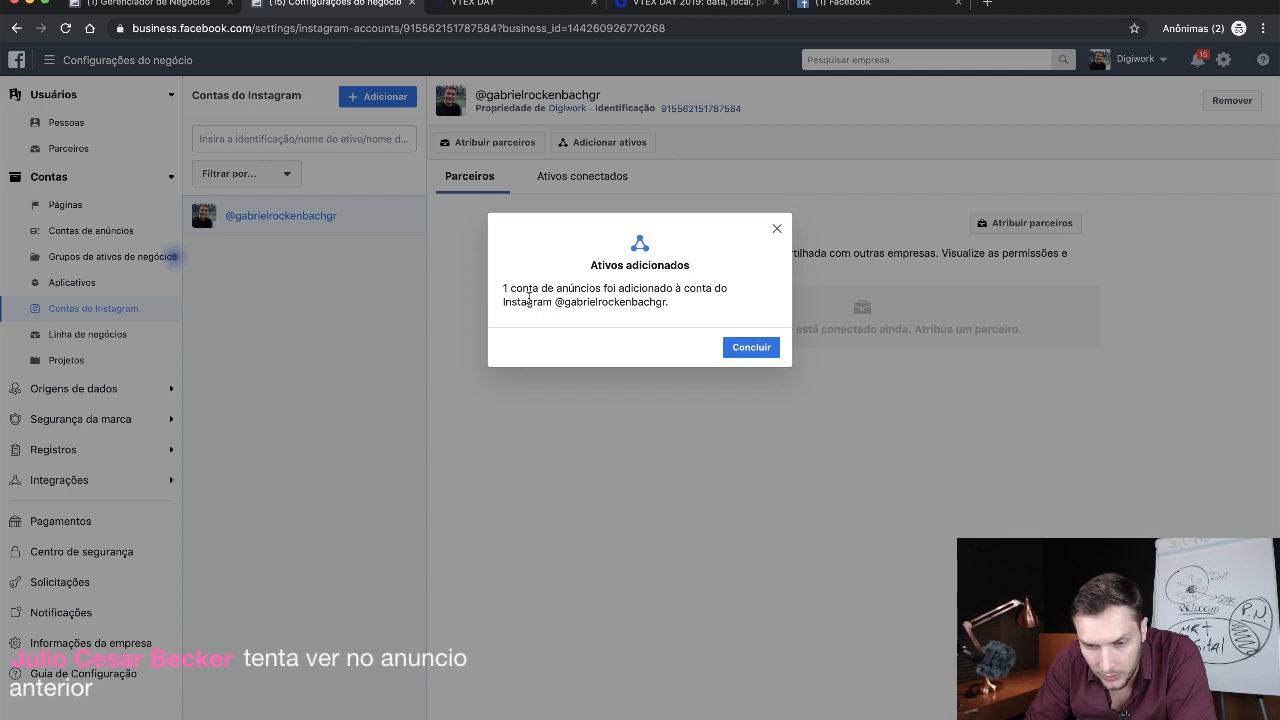
left_click_drag(511, 287, 690, 300)
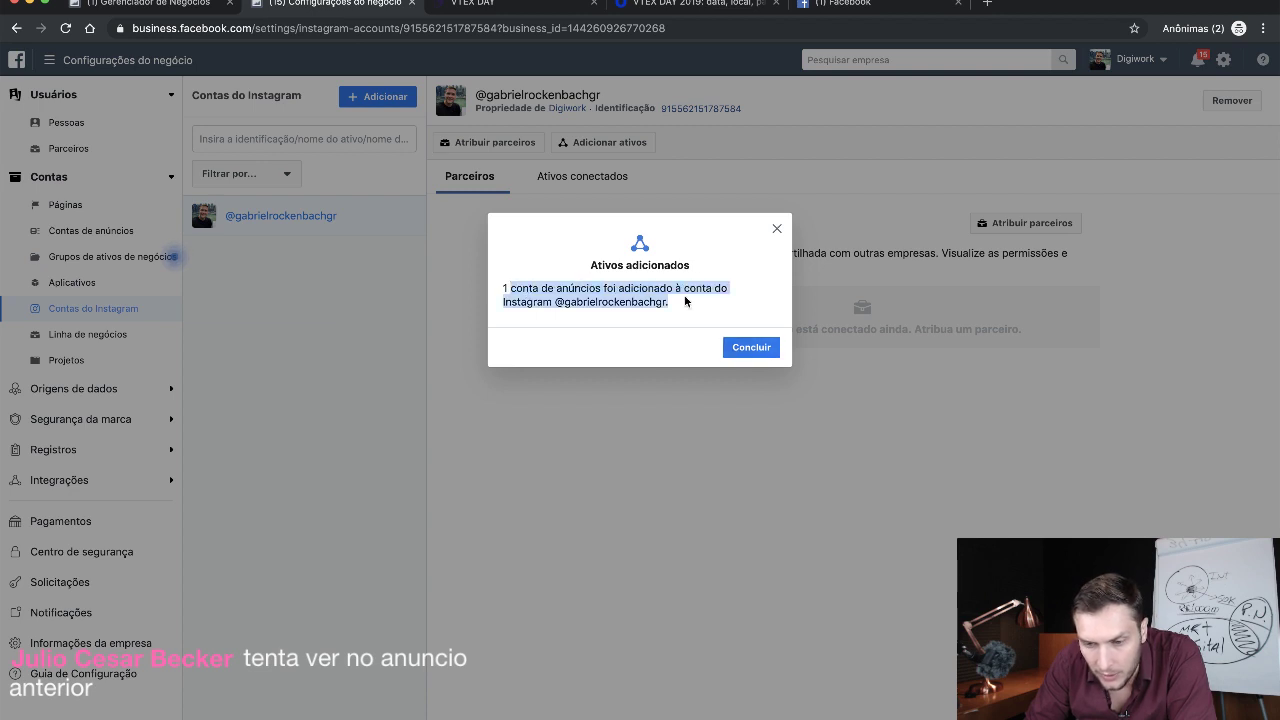
left_click(751, 347)
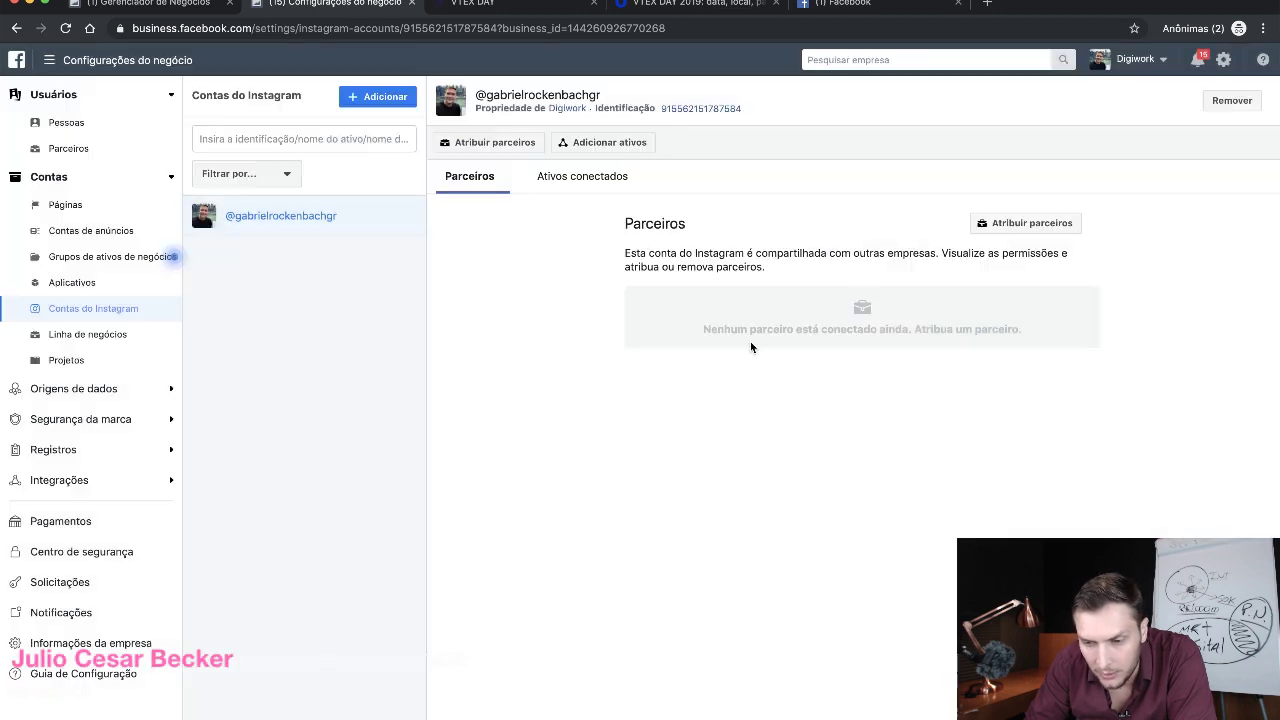
left_click(563, 172)
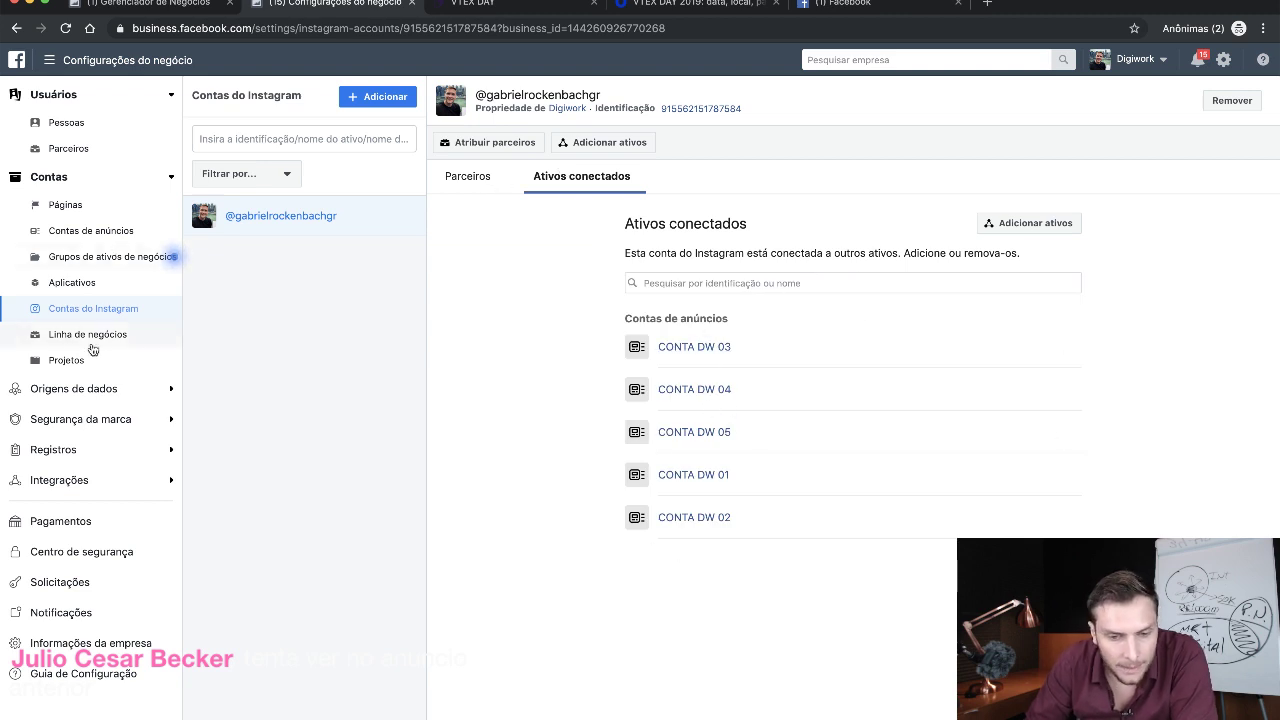
- Return to Gerenciador de Anúncios, open the FEED INSTA ad set of campaign Mensagens Exemplo Live 29/08 for editing, and recheck its message destination
left_click(48, 60)
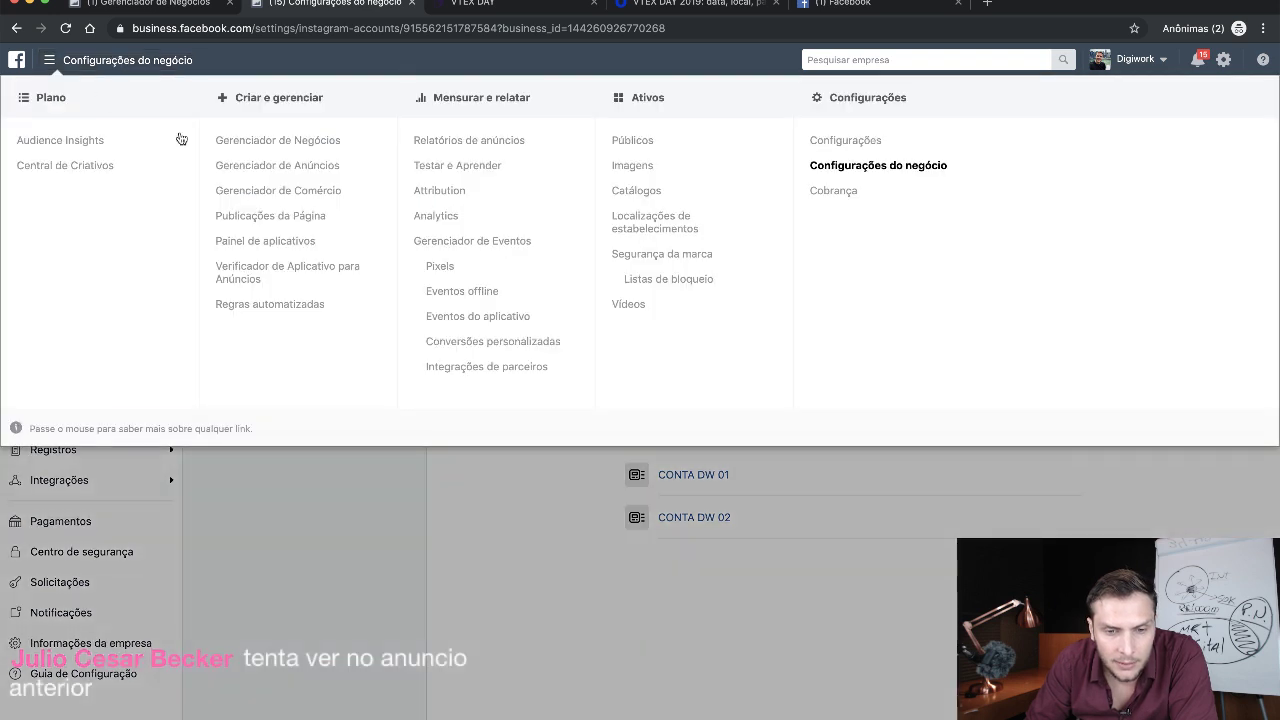
left_click(268, 164)
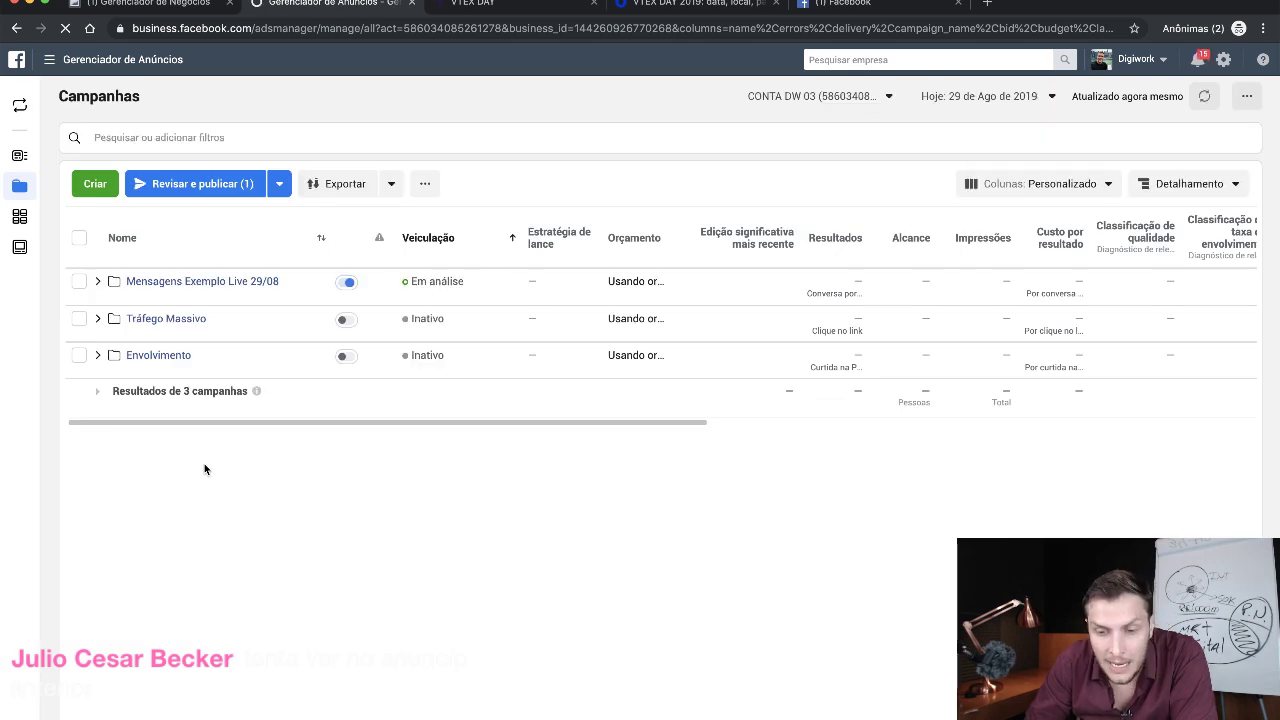
left_click(201, 283)
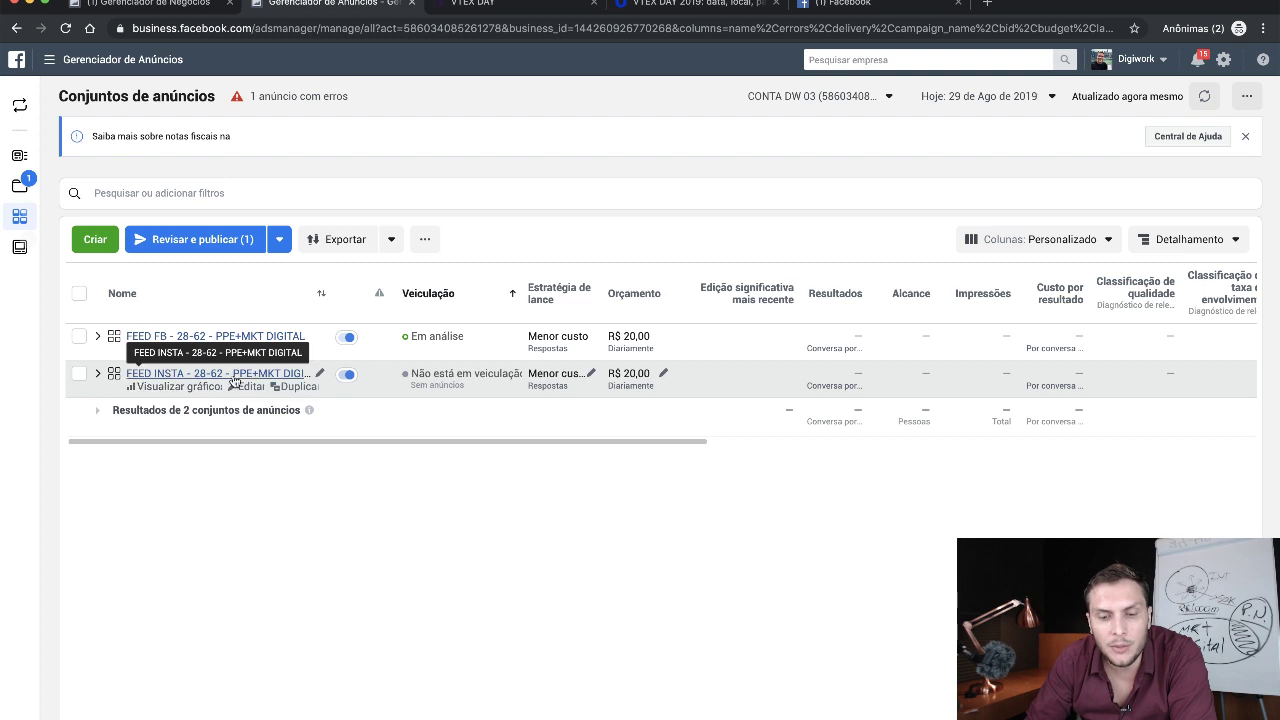
left_click(252, 387)
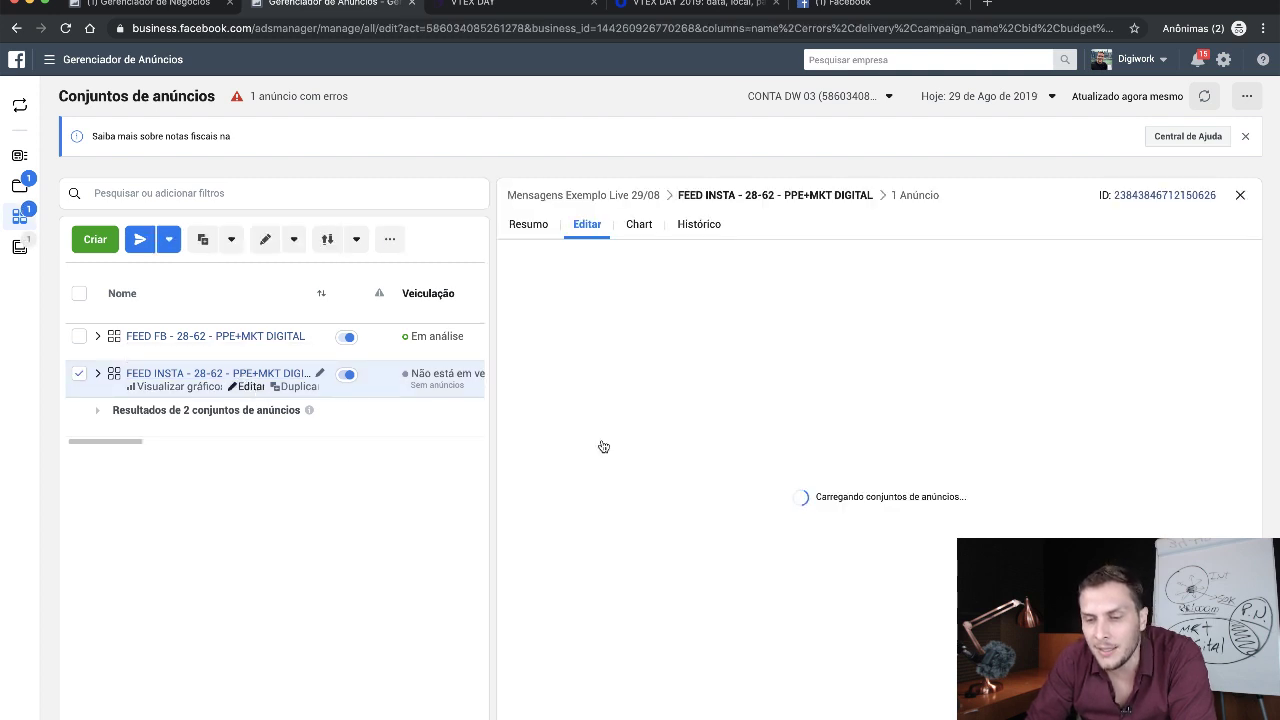
scroll(601, 438, "down", 2)
scroll(601, 438, "down", 5)
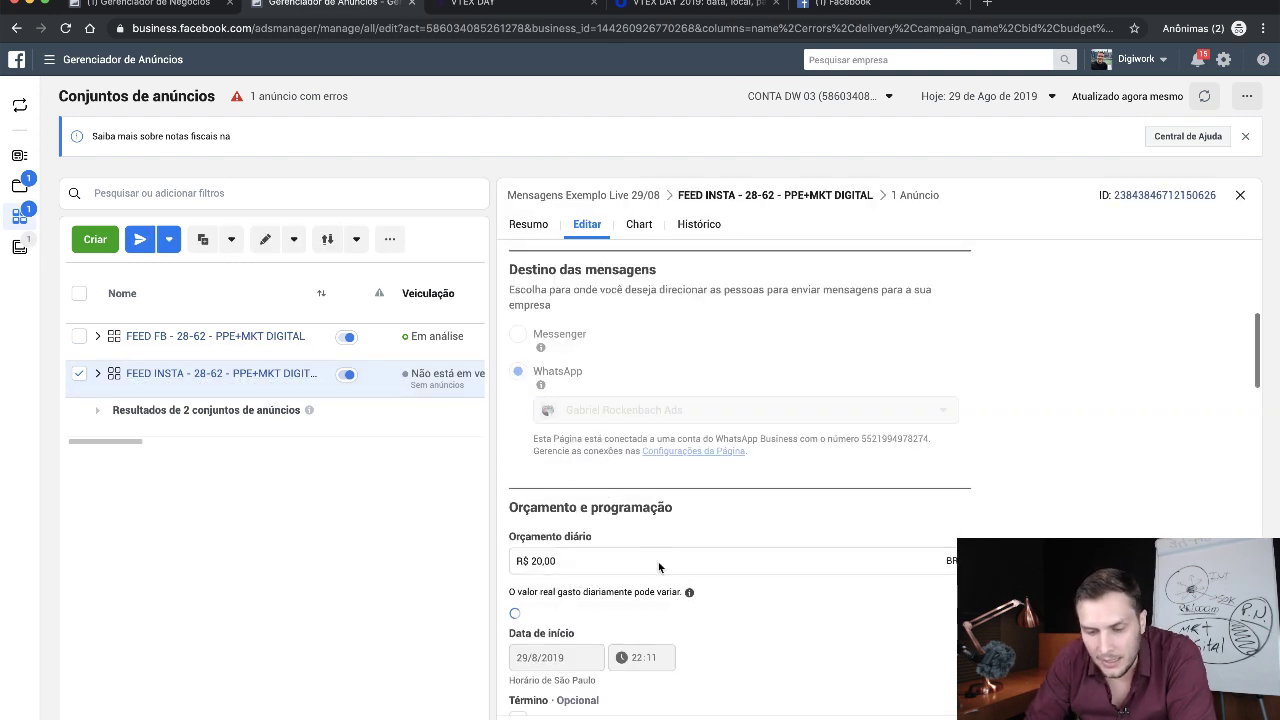
- Examine the FEED INSTA ad set's budget, audience, detailed targeting, placements and mobile device settings
scroll(659, 568, "down", 10)
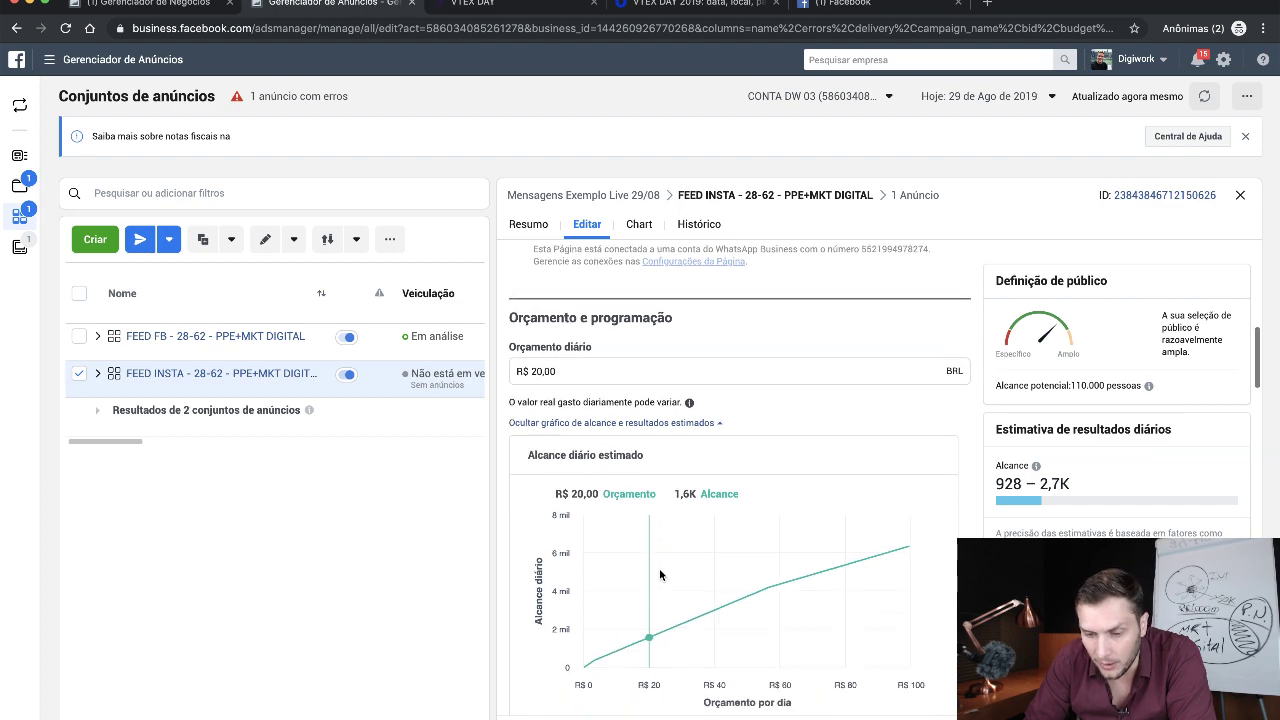
scroll(659, 568, "up", 4)
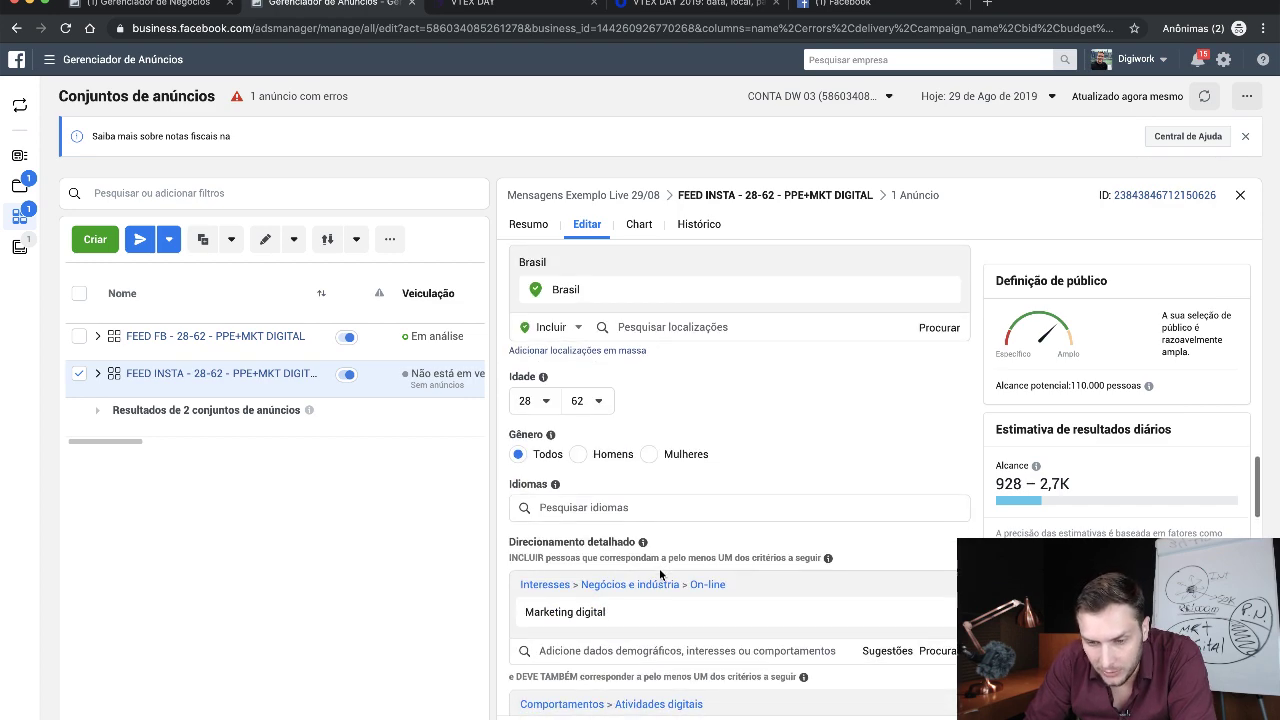
scroll(660, 574, "up", 1)
scroll(660, 574, "down", 4)
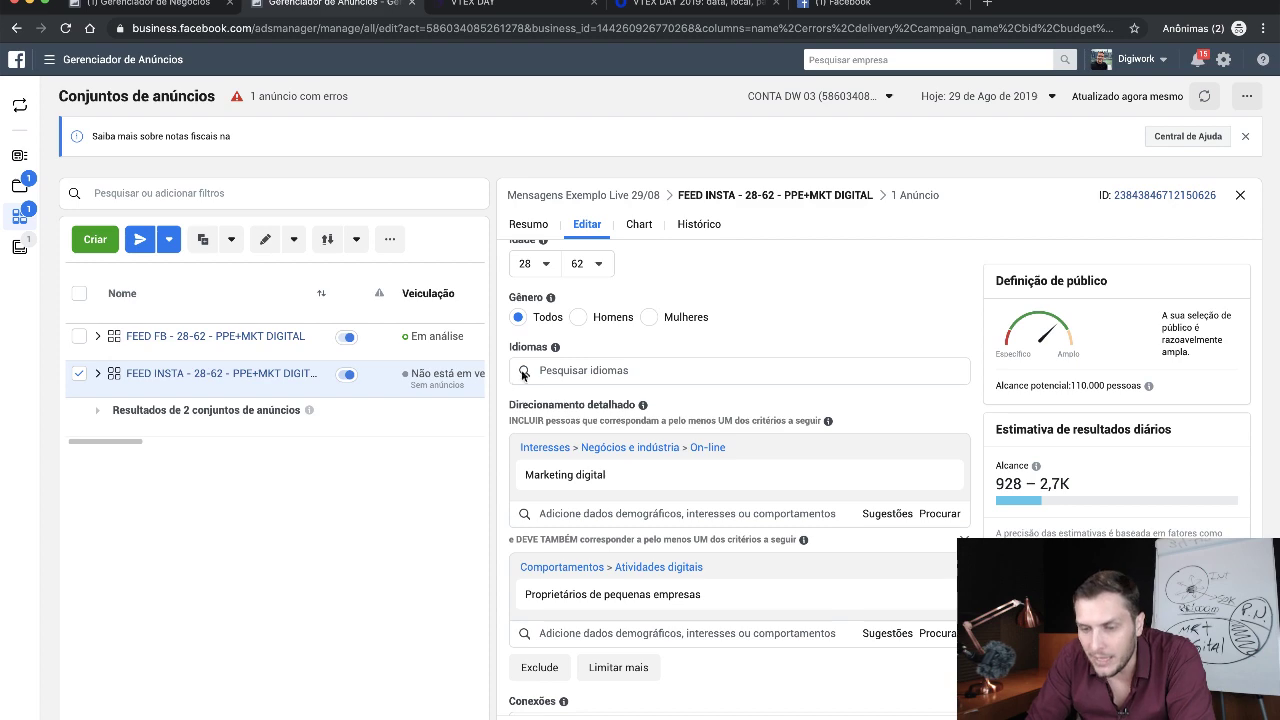
mouse_move(642, 404)
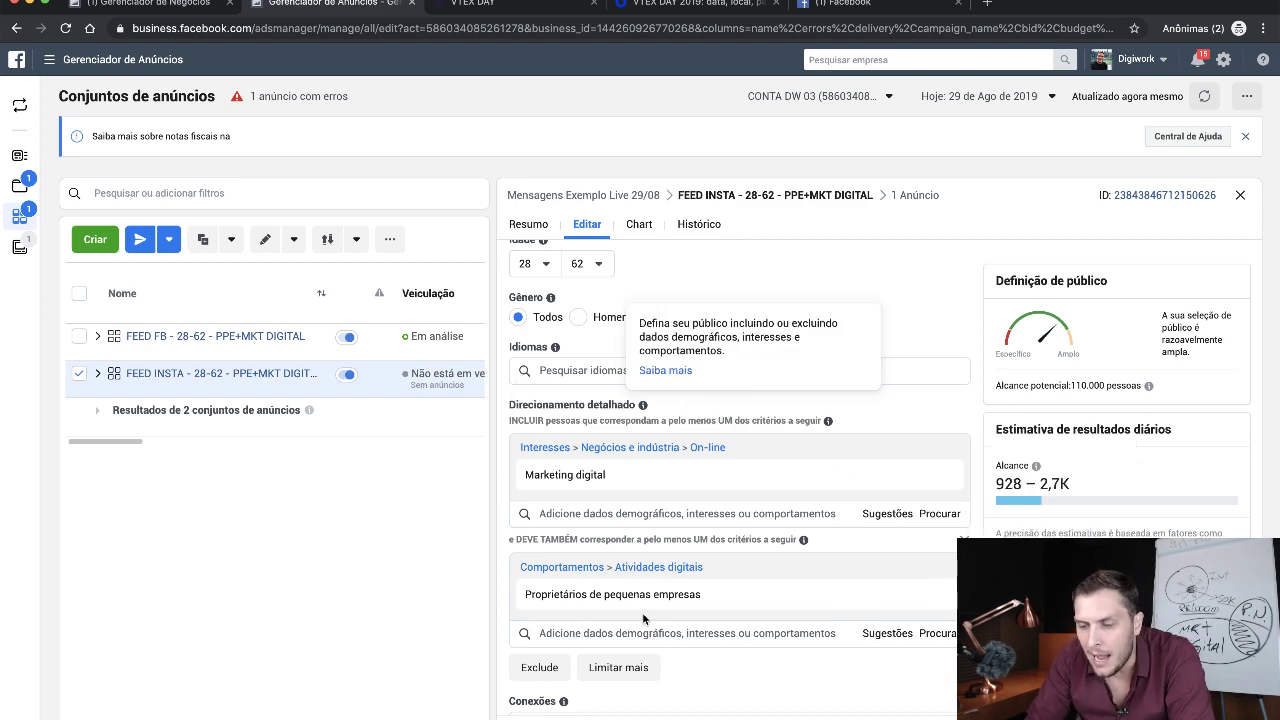
scroll(642, 612, "down", 3)
scroll(643, 619, "down", 10)
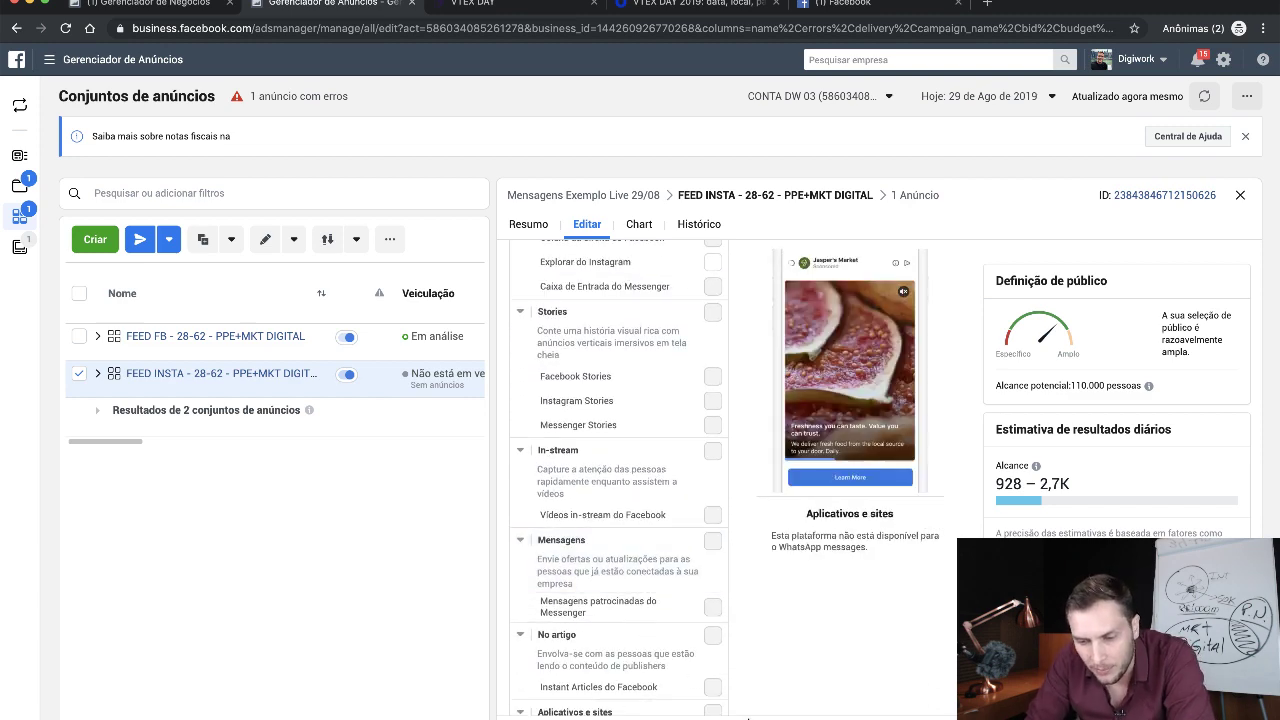
scroll(767, 537, "up", 3)
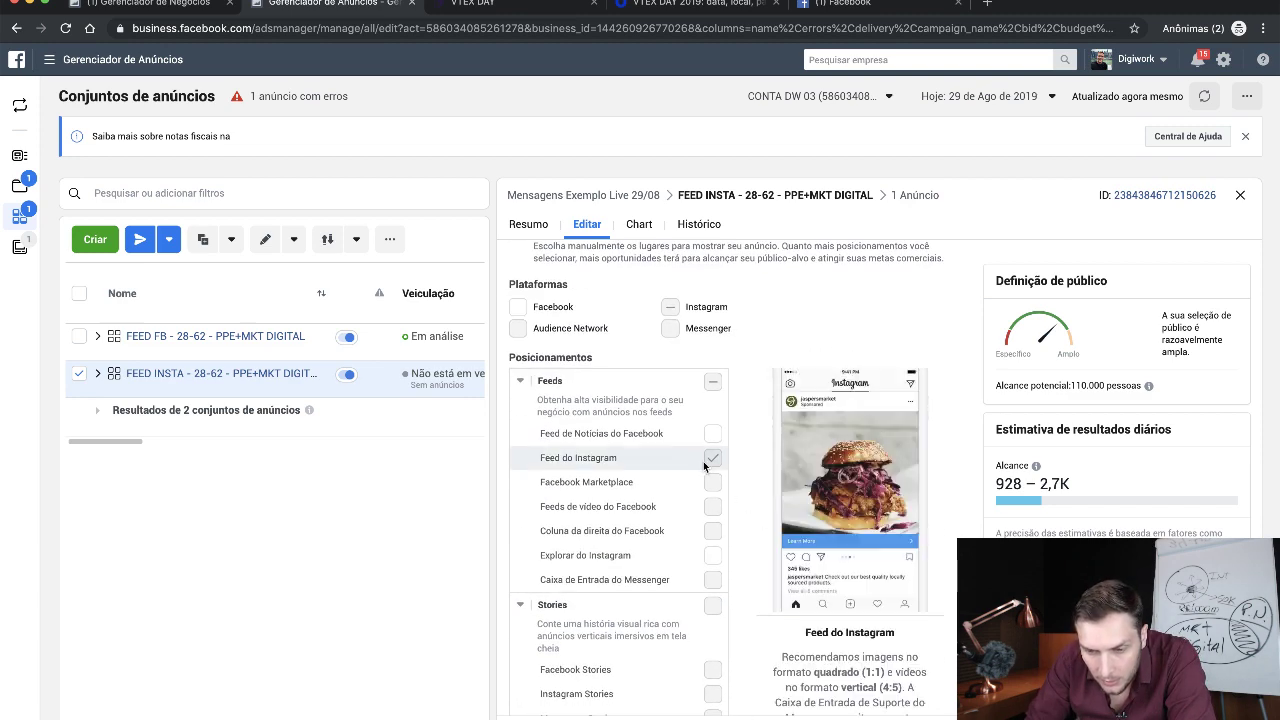
scroll(751, 502, "up", 2)
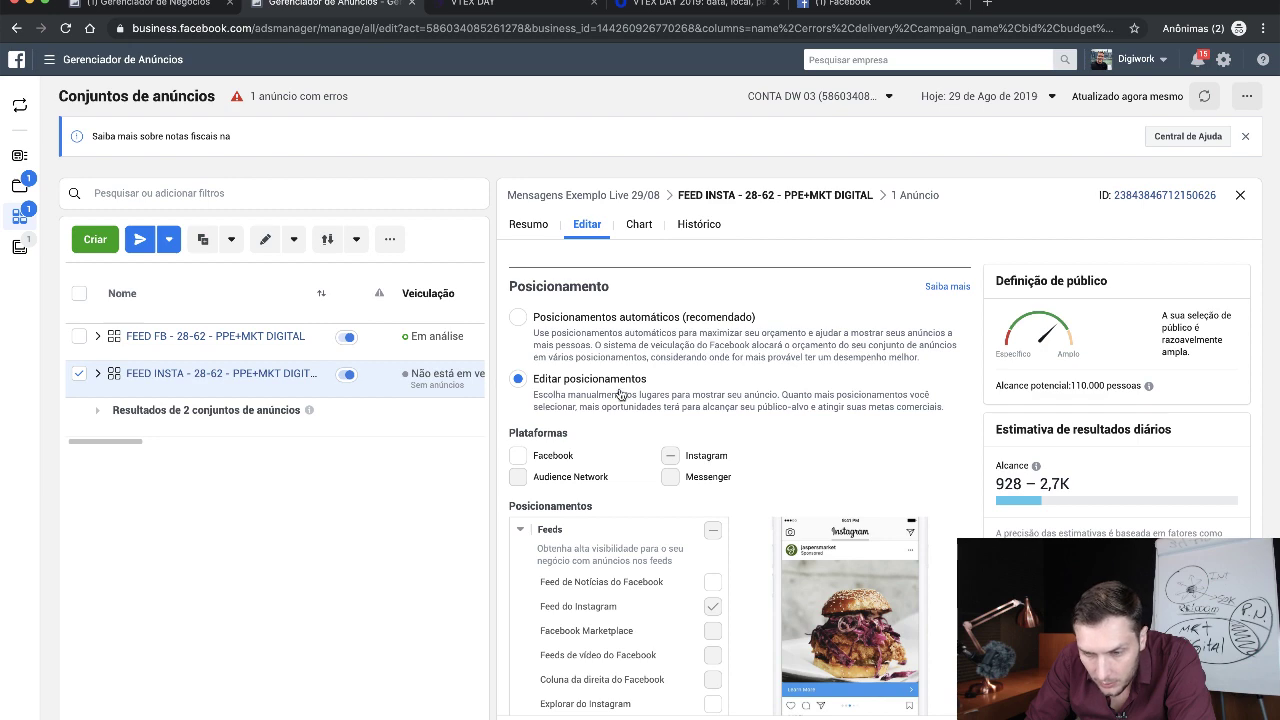
scroll(729, 547, "down", 6)
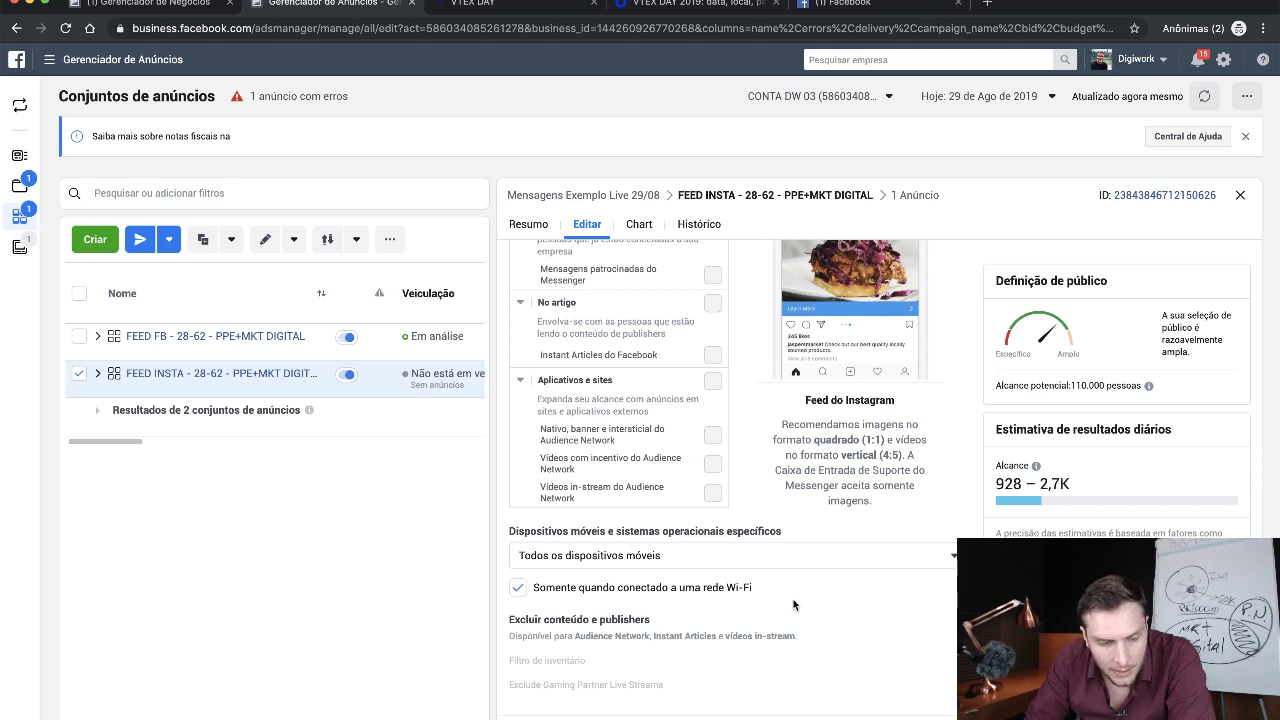
- Restrict the ad set's mobile devices to Somente dispositivos Android and remove Smartphones Android (todos) from the included devices
left_click(604, 564)
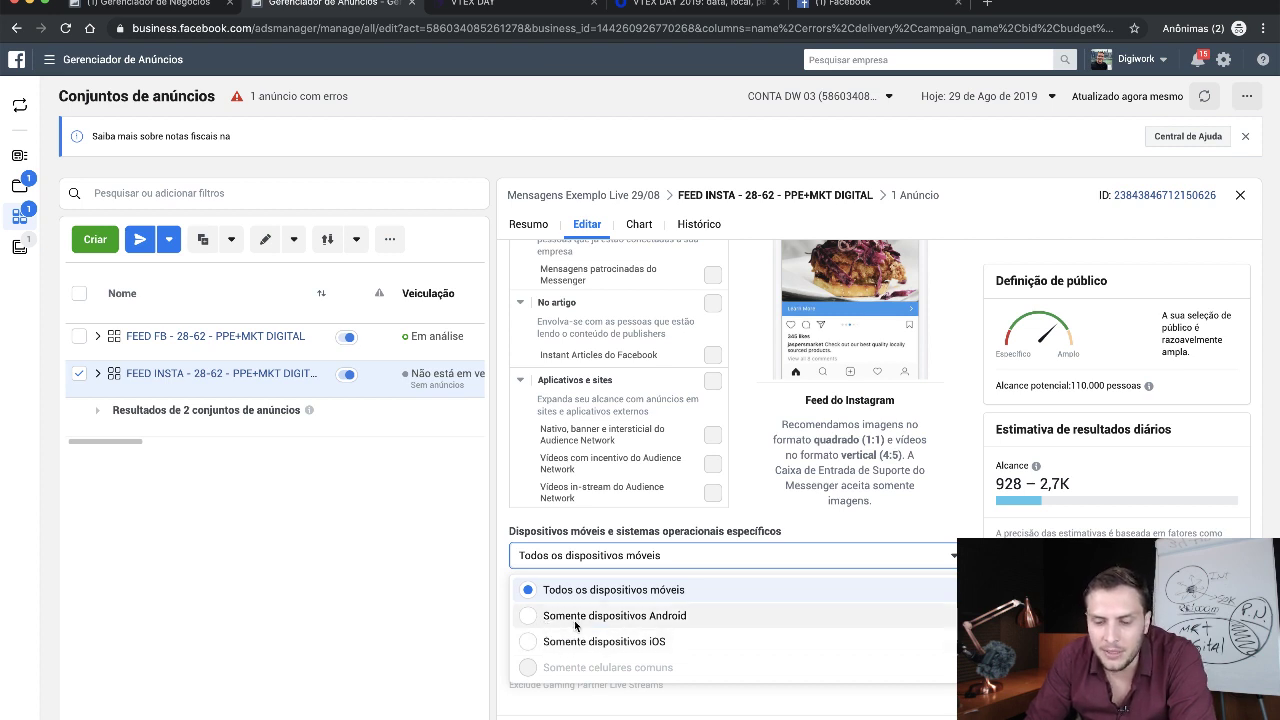
left_click(576, 617)
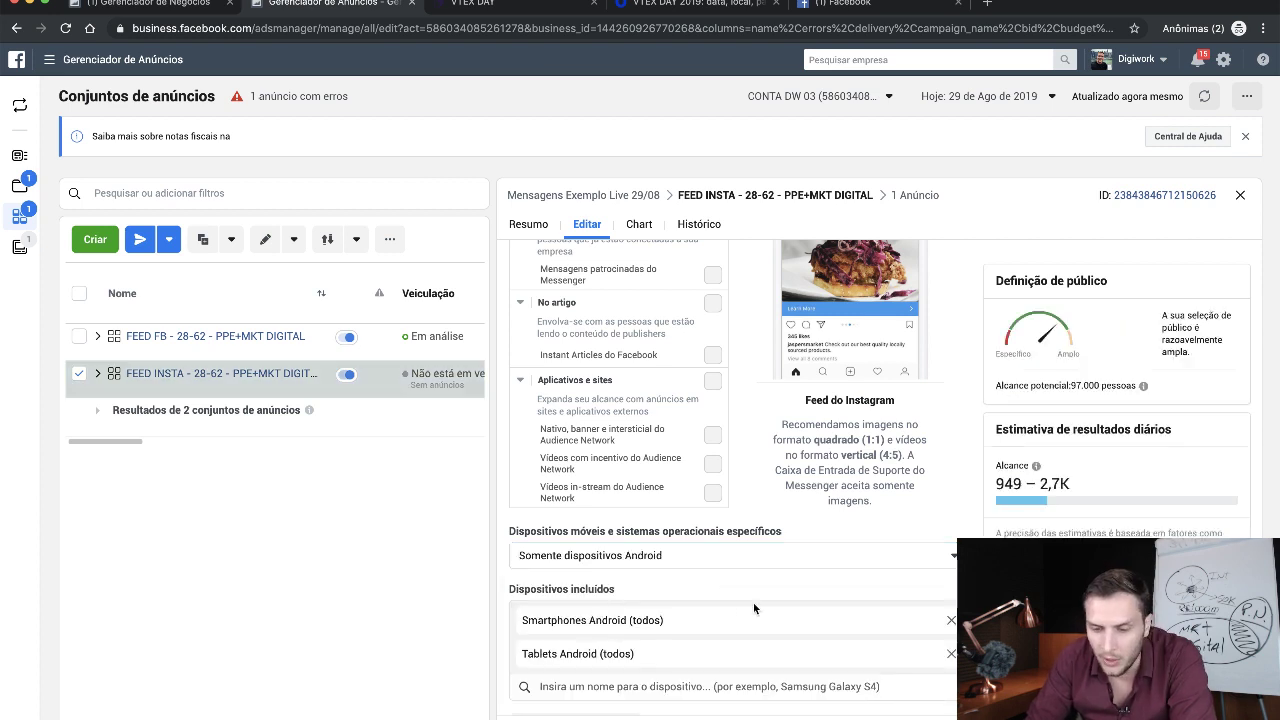
scroll(665, 640, "down", 1)
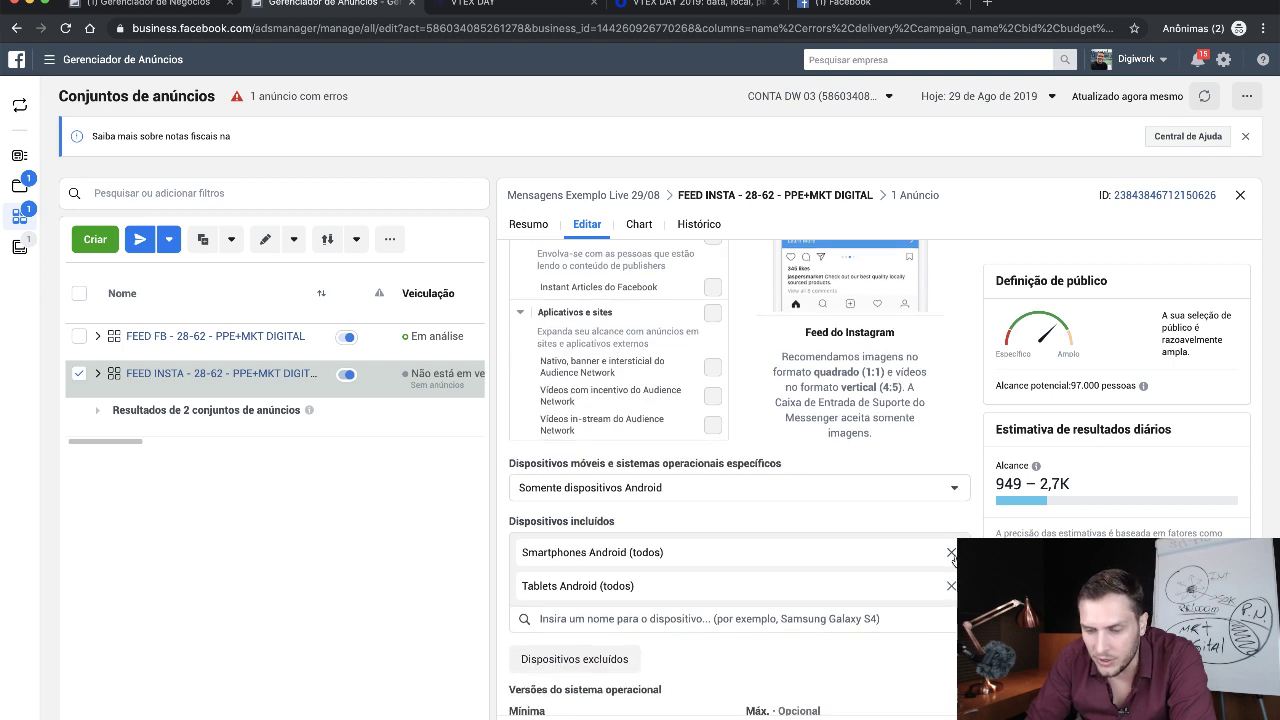
left_click(952, 553)
- Add Samsung Galaxy S9+, S9, S10 and S10+ to the ad set's included devices
left_click(720, 584)
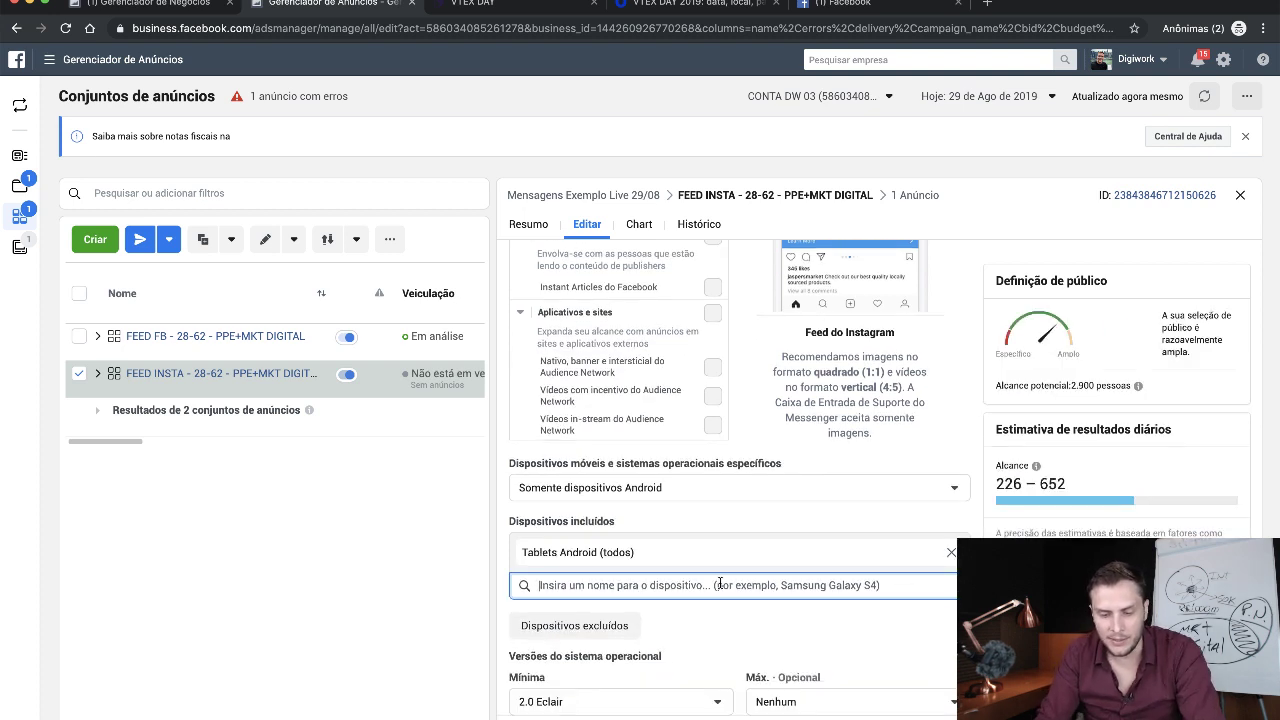
type("S9")
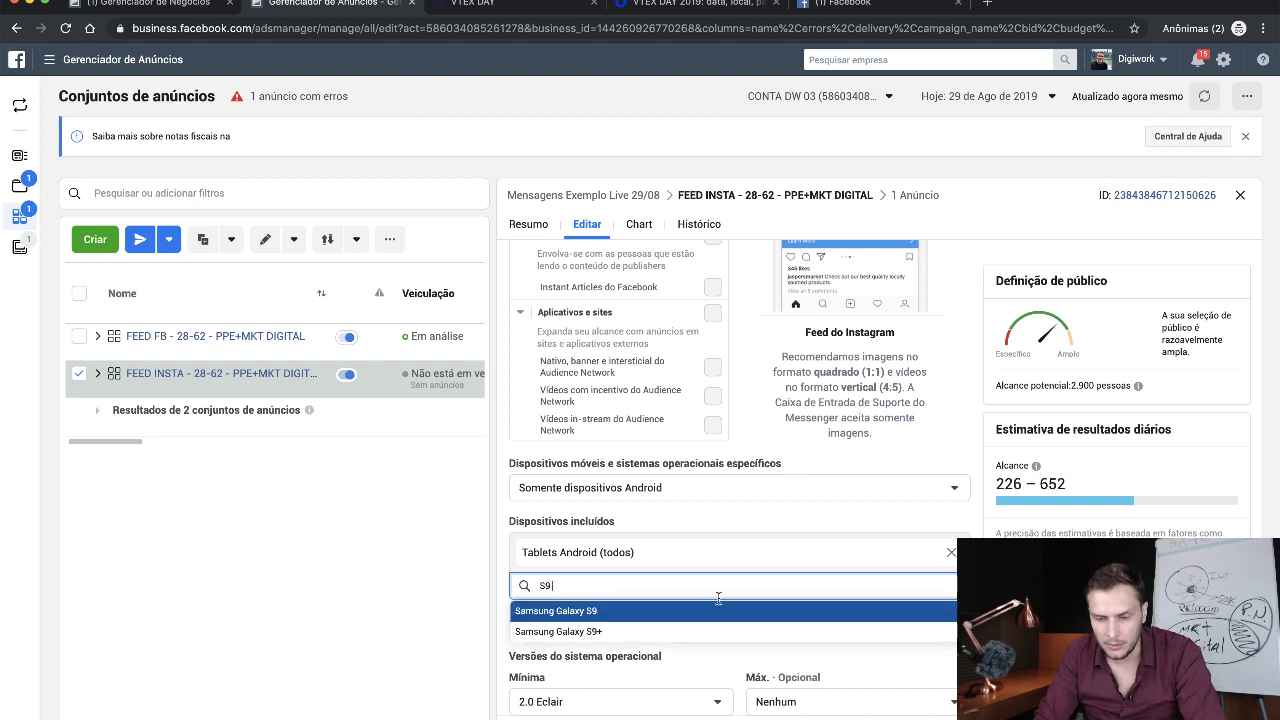
left_click(660, 633)
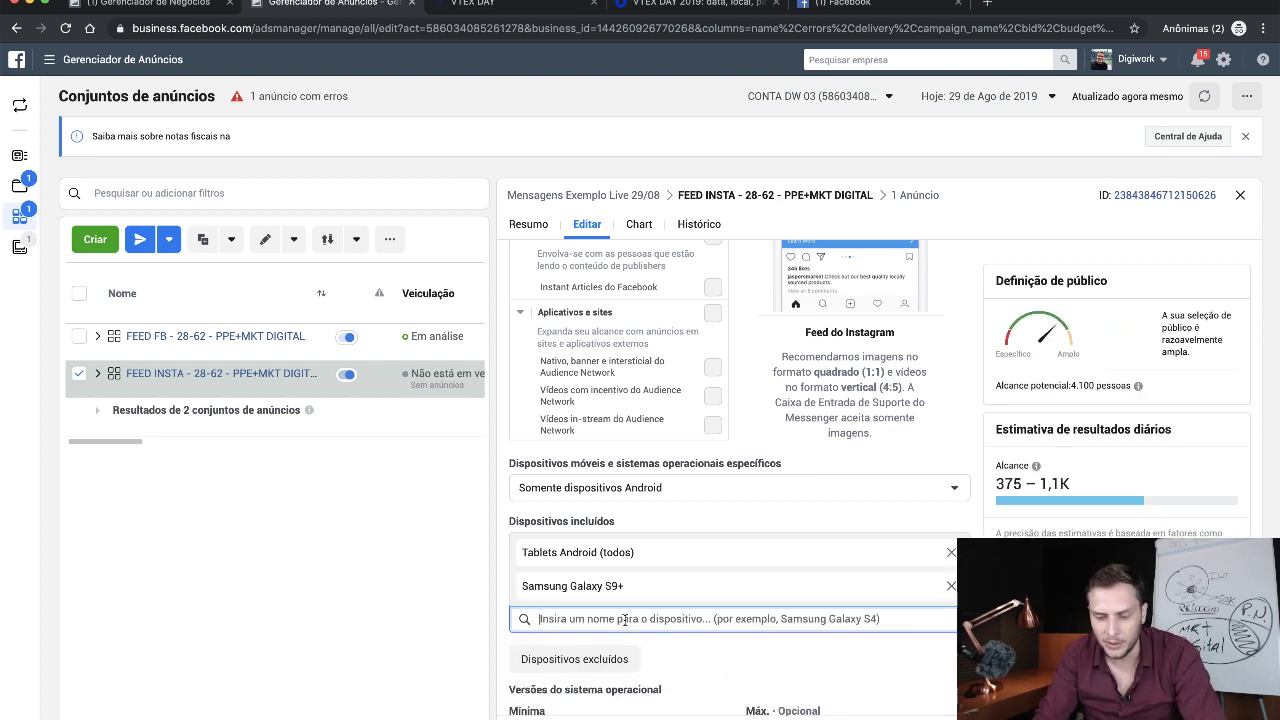
type("s9")
left_click(589, 644)
type("s10")
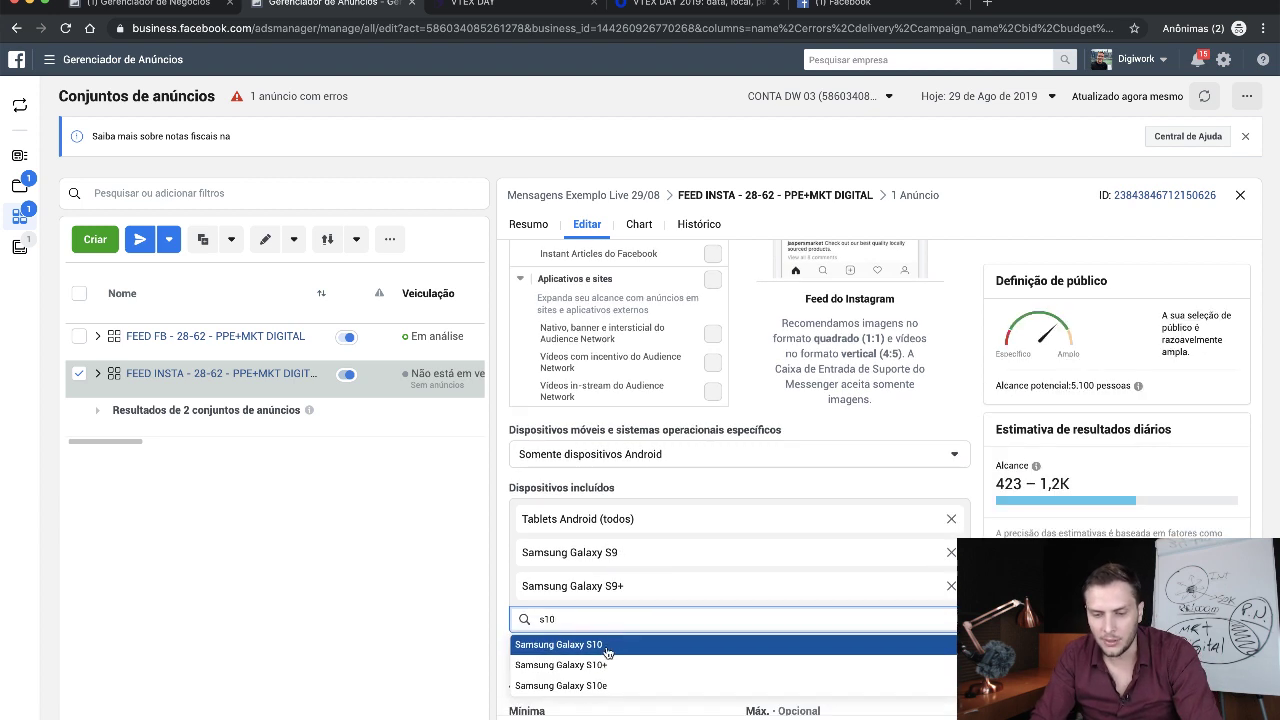
left_click(607, 646)
type("s")
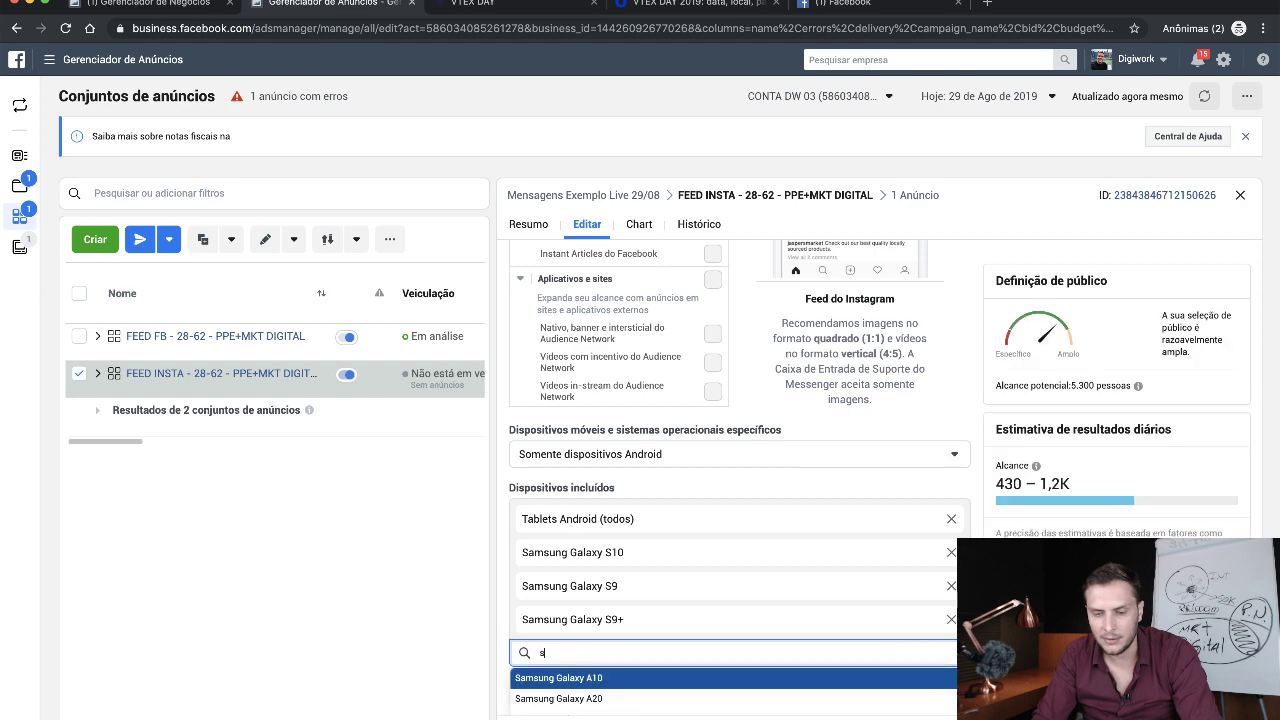
type("10")
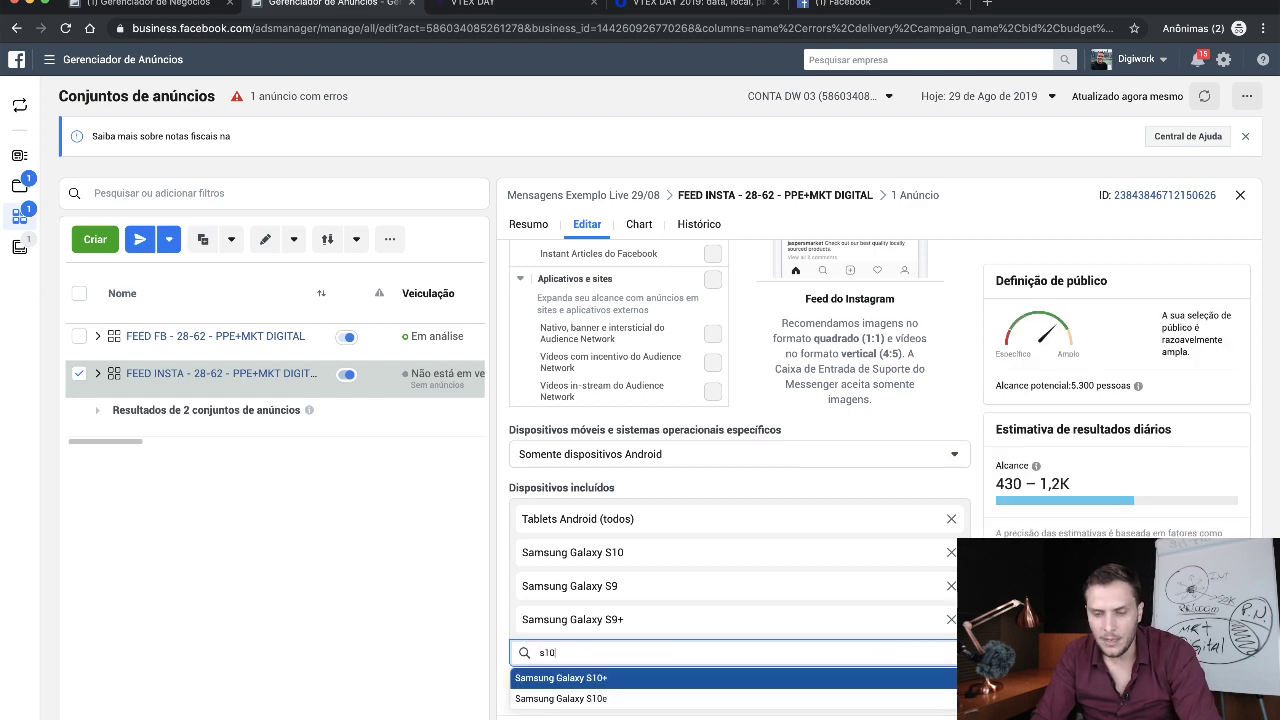
left_click(605, 677)
scroll(639, 581, "down", 2)
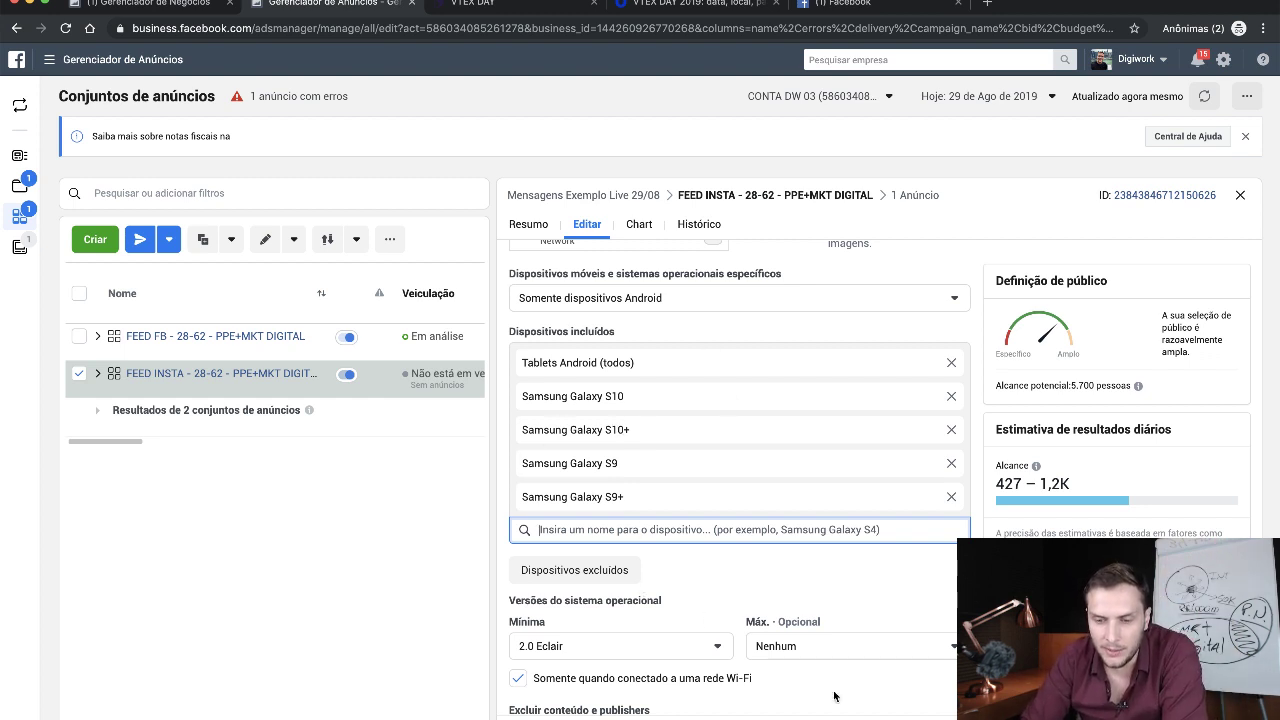
- Remove Tablets Android (todos) and Samsung Galaxy S10 from the included devices, and set device targeting back to Todos os dispositivos móveis
scroll(573, 426, "up", 3)
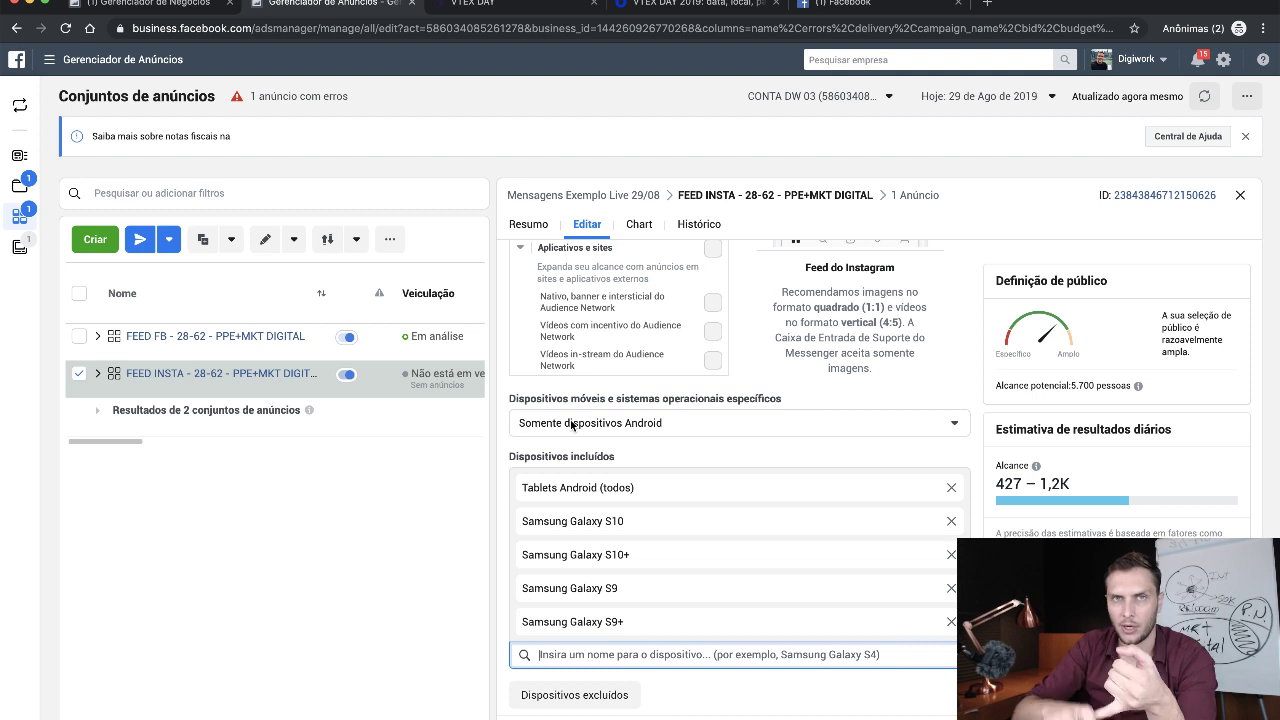
left_click(951, 488)
left_click(951, 488)
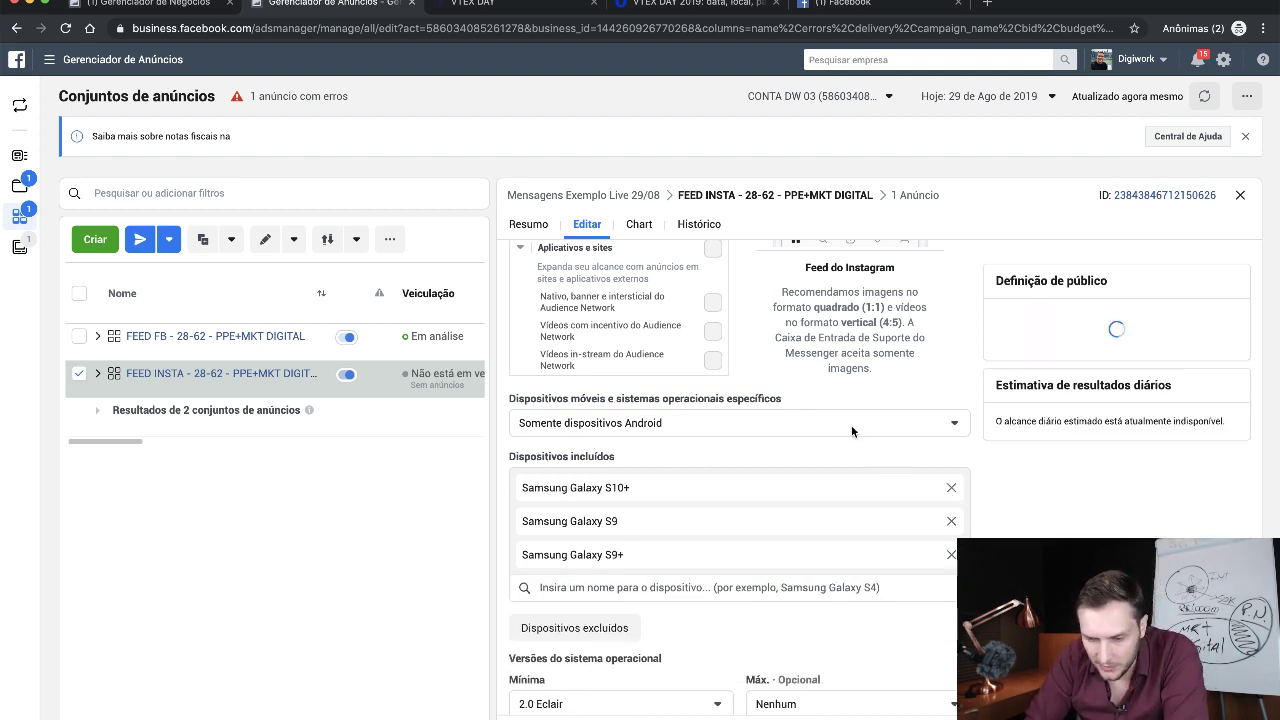
left_click(851, 425)
left_click(600, 455)
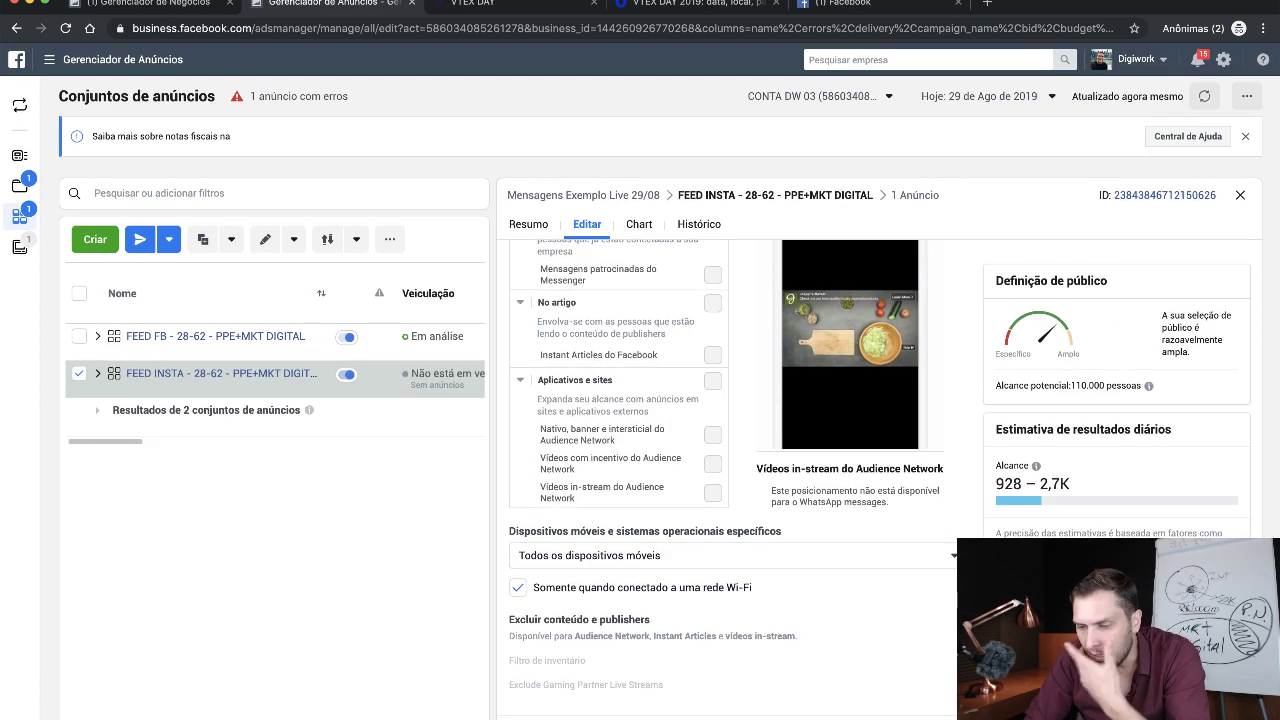
- Open Anúncio 01 of the FEED INSTA ad set for editing and read its listed errors
mouse_move(255, 385)
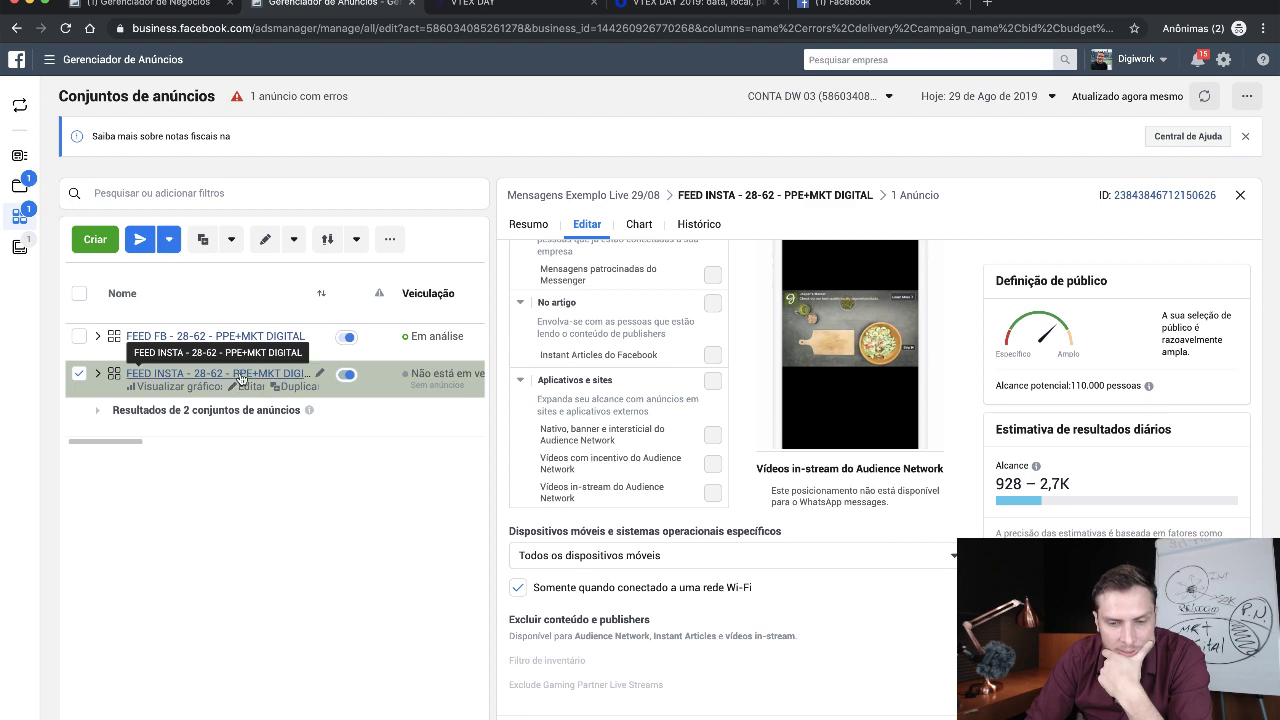
left_click(240, 370)
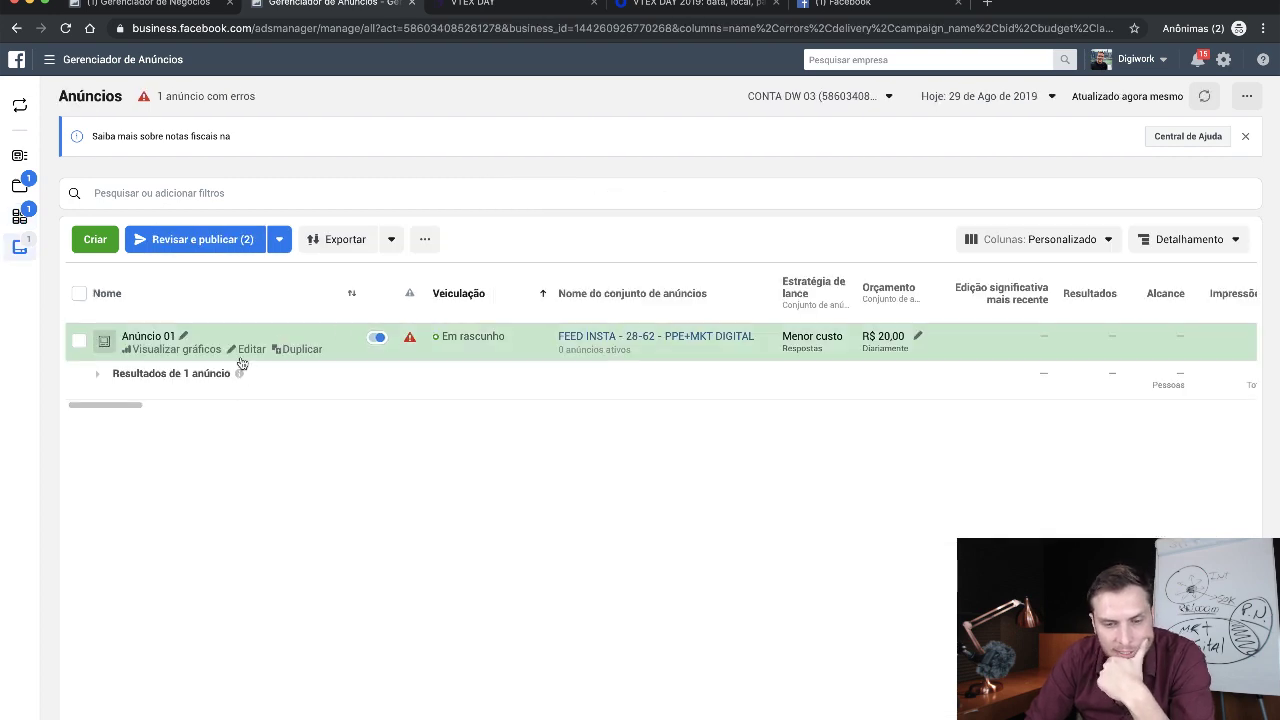
left_click(265, 348)
left_click(265, 348)
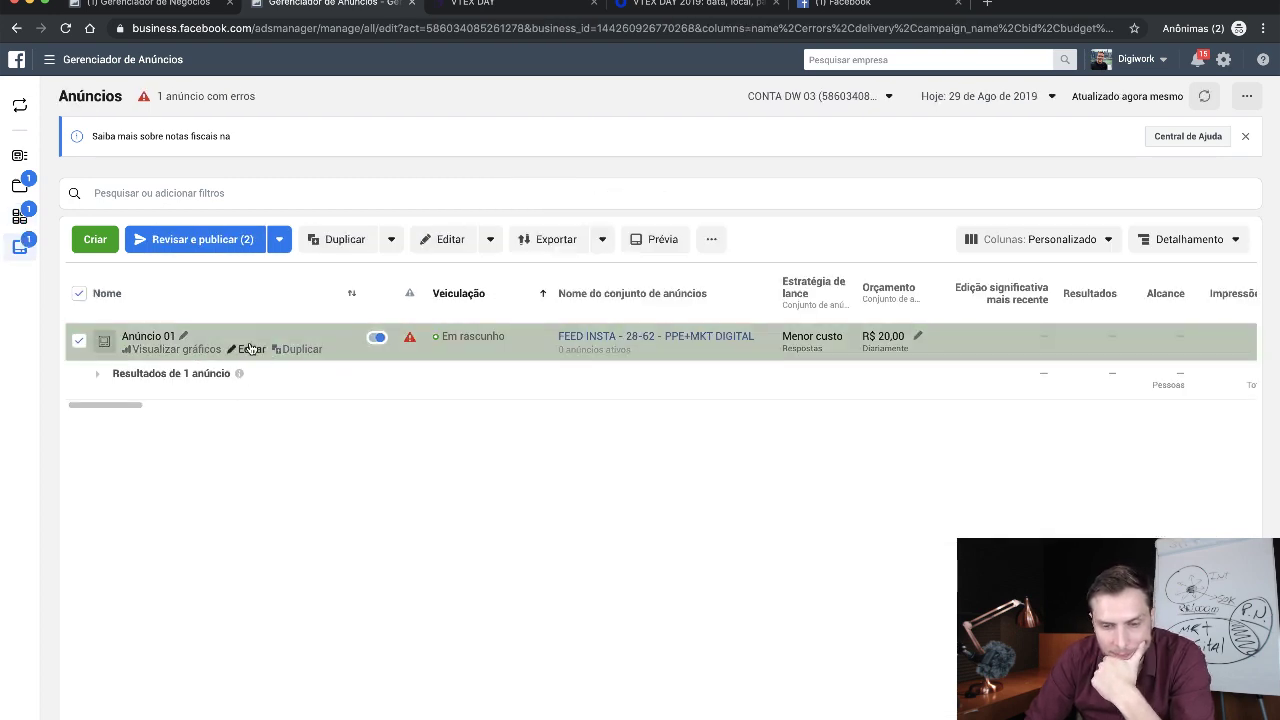
left_click(662, 360)
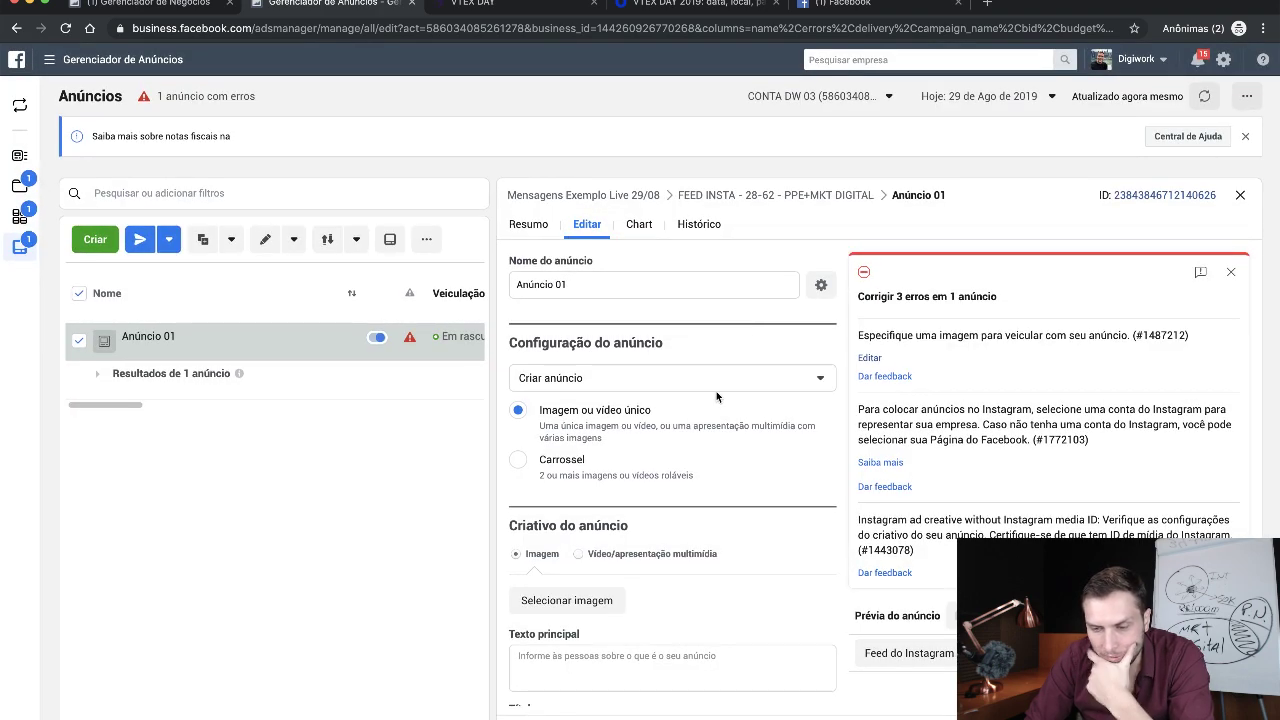
scroll(716, 391, "down", 1)
left_click_drag(933, 335, 1048, 335)
left_click(929, 425)
- Set Anúncio 01 to Usar publicação existente and choose the 21 August Facebook Page post "Me Chame Agora no What..." as its creative
left_click(628, 354)
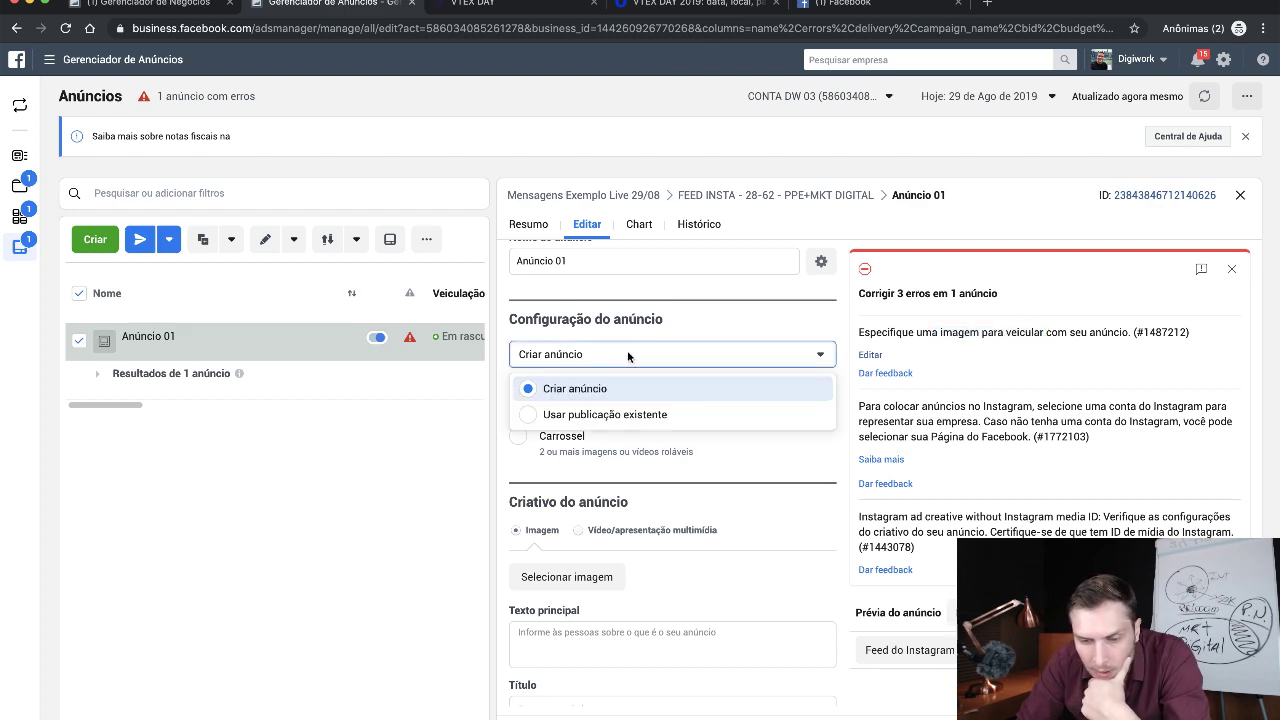
left_click(588, 416)
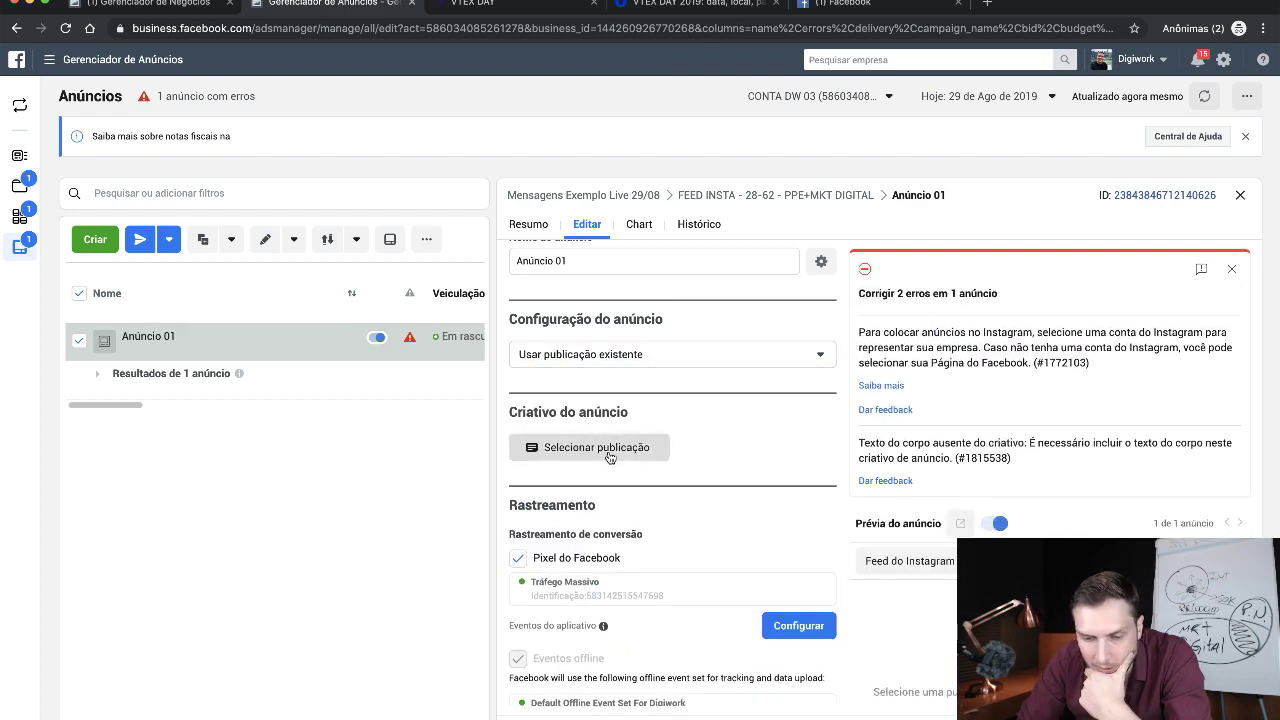
left_click(600, 448)
scroll(507, 422, "down", 1)
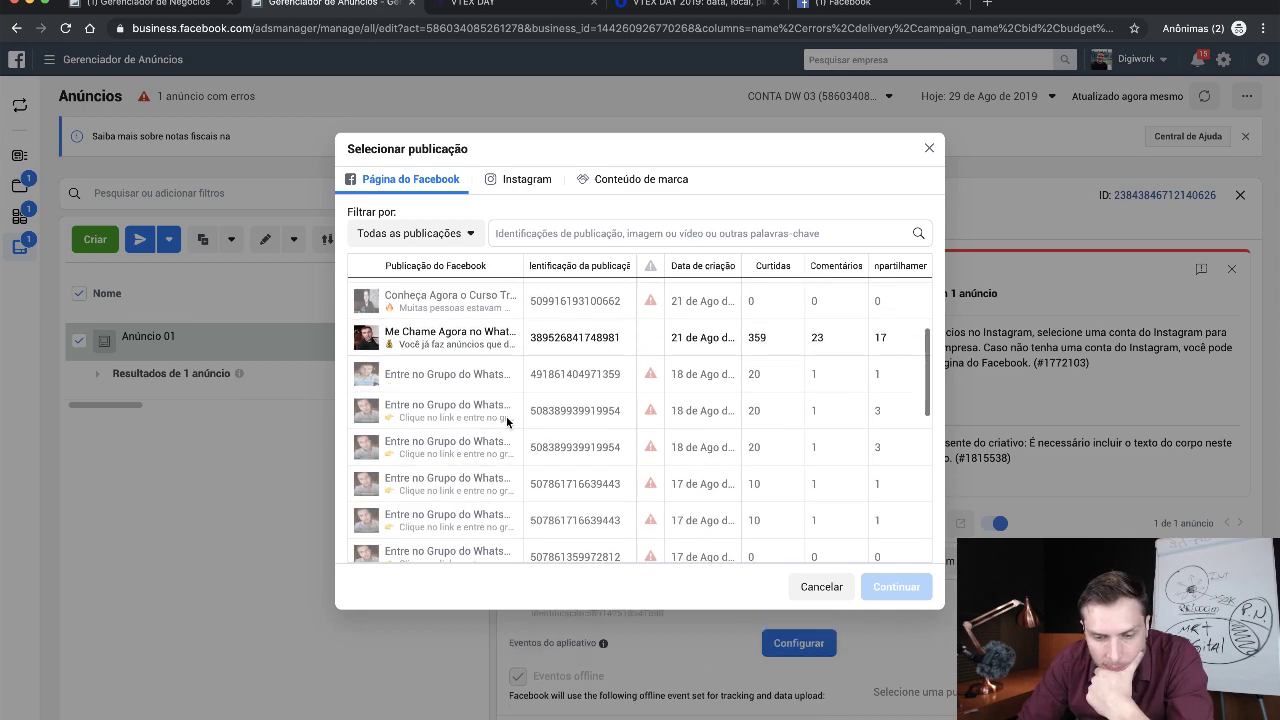
left_click(440, 337)
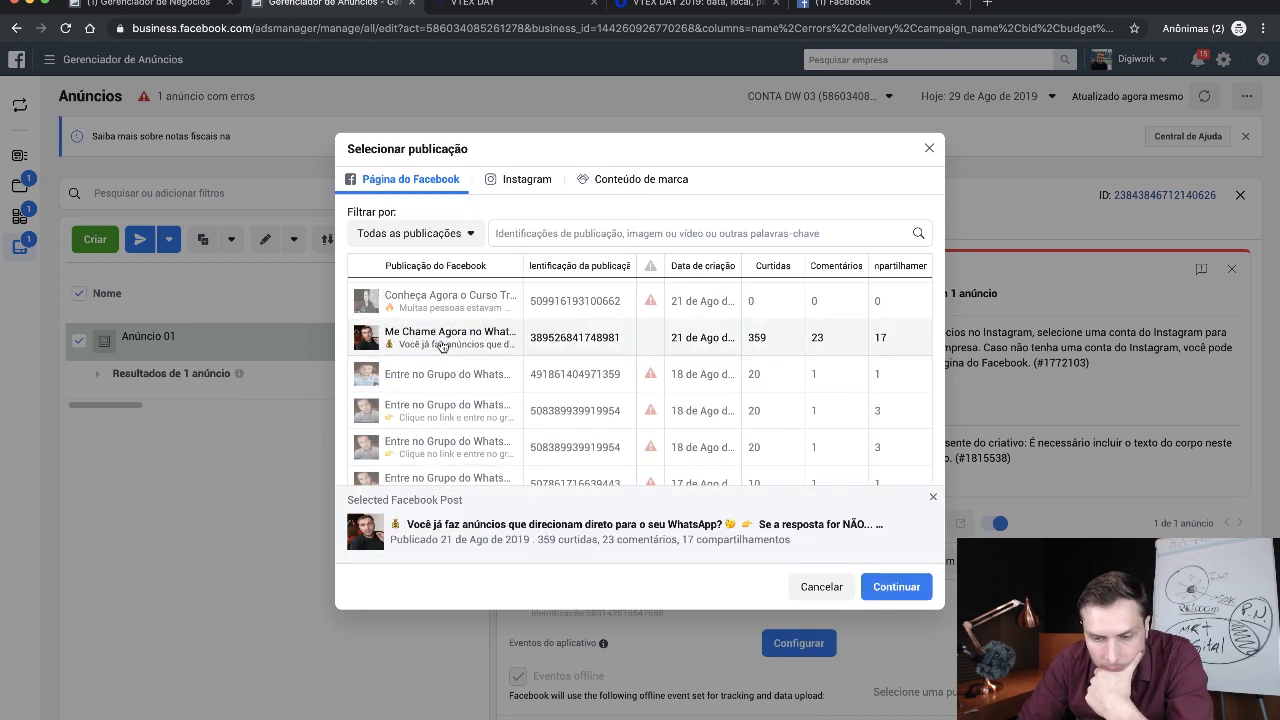
left_click(891, 589)
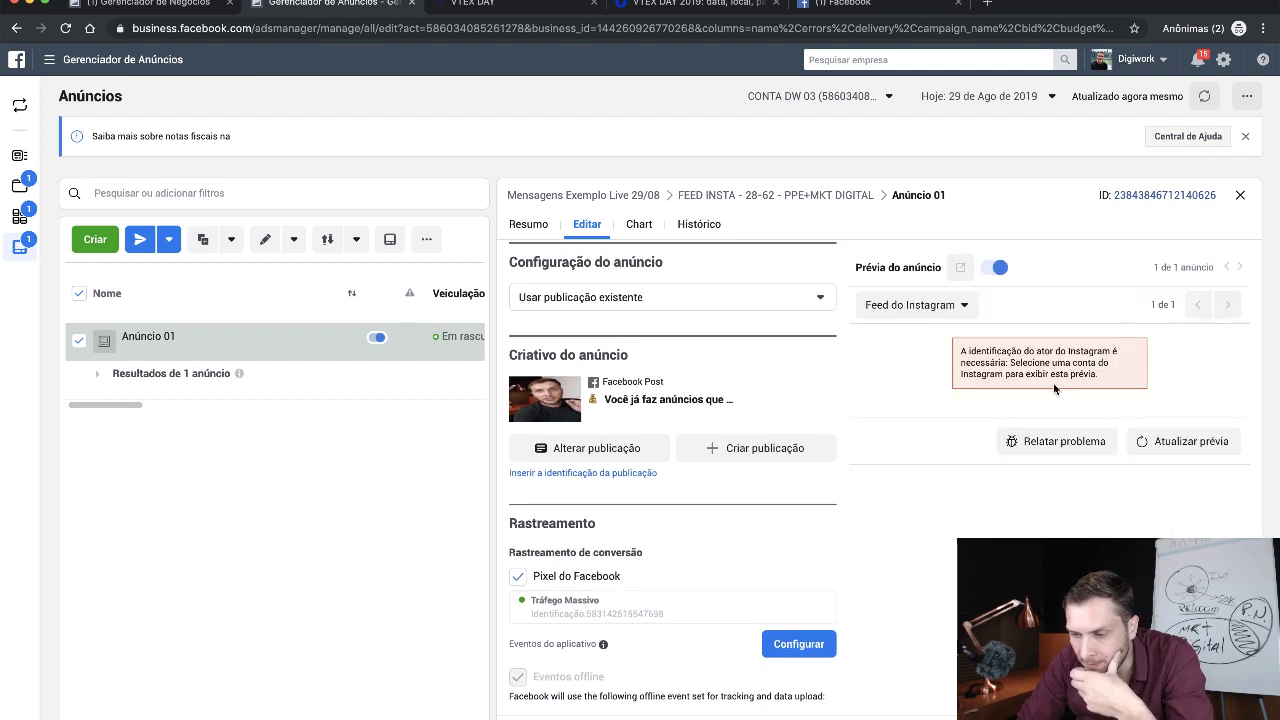
- Read the Feed do Instagram preview message and check Anúncio 01's settings for an Instagram account option
left_click_drag(970, 363, 1073, 363)
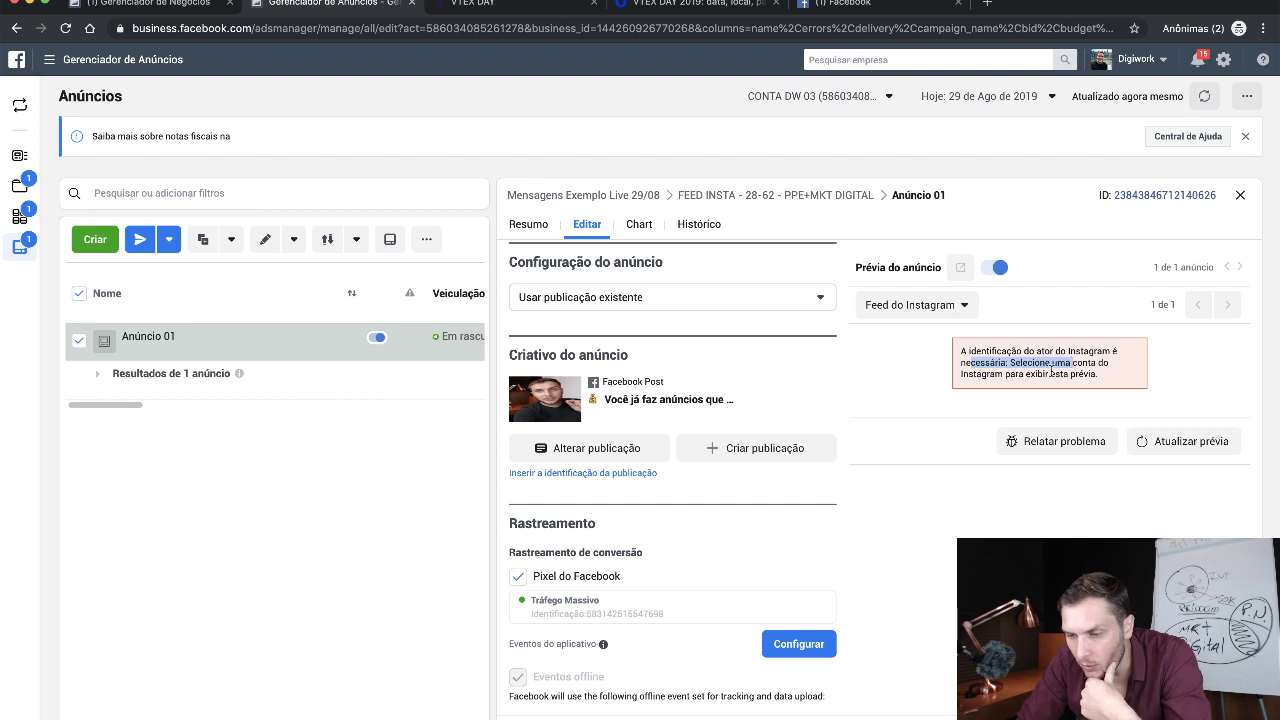
left_click(1003, 376)
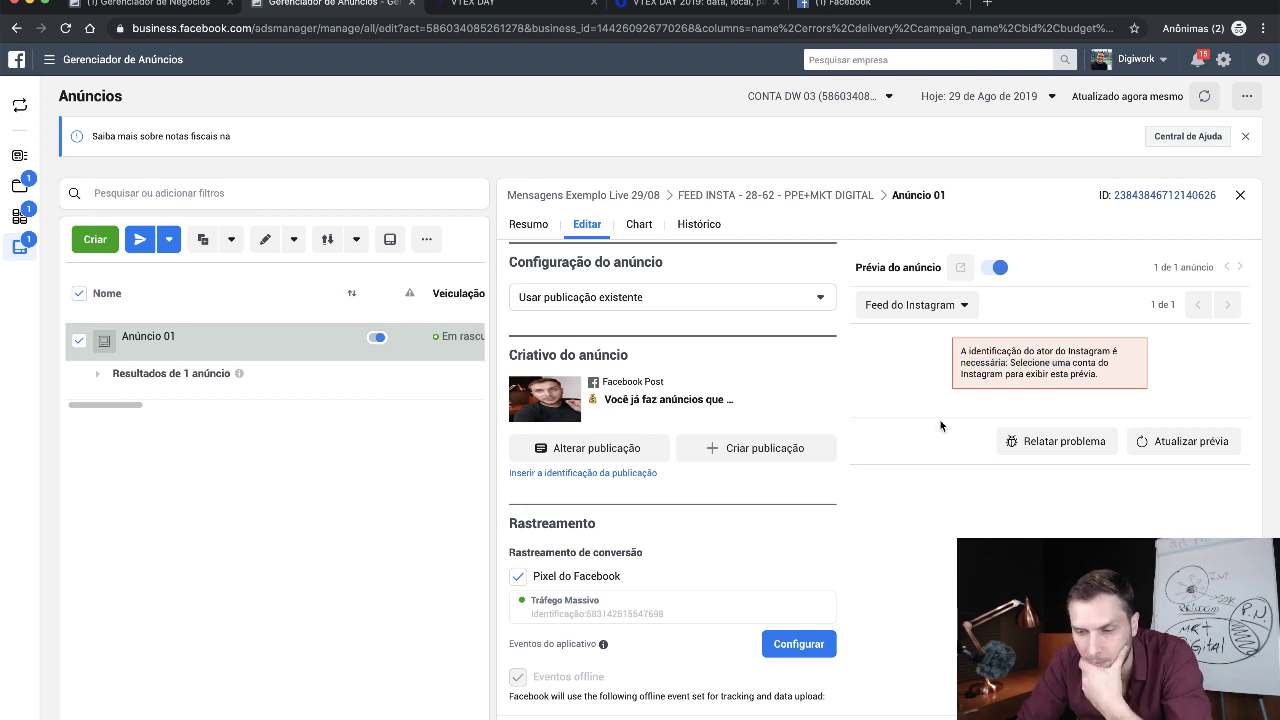
scroll(960, 399, "down", 2)
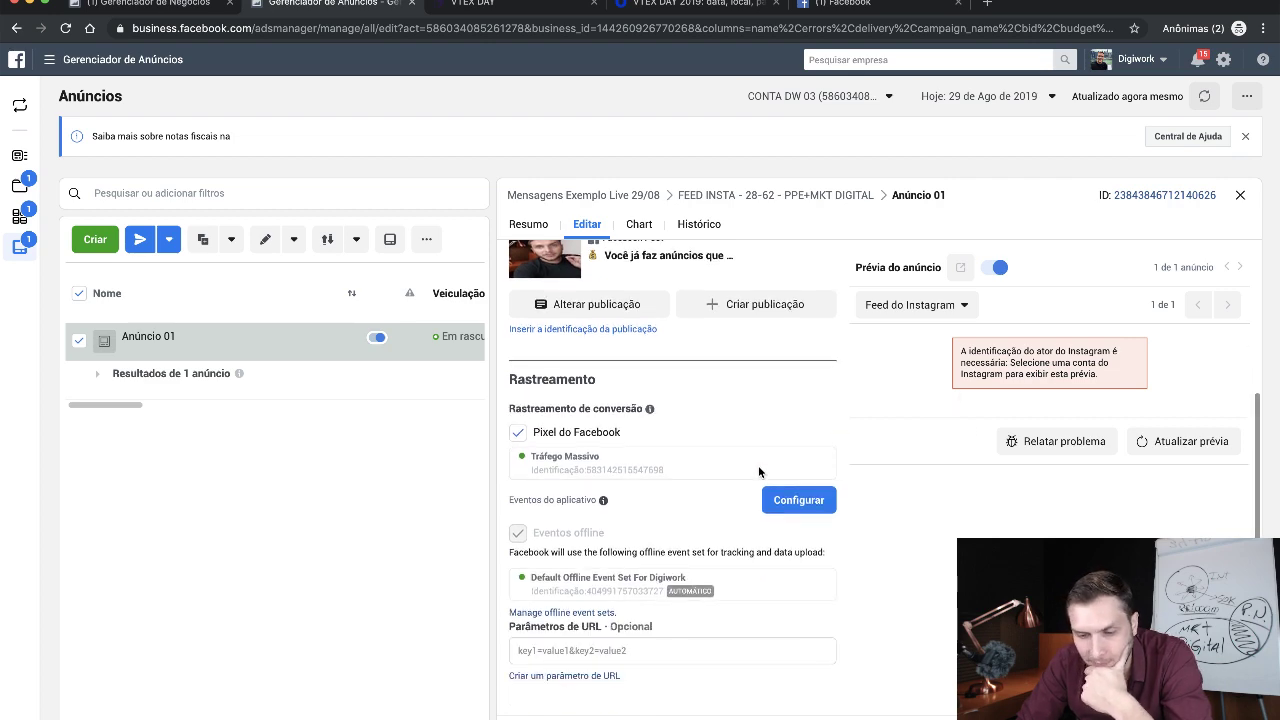
scroll(758, 465, "up", 3)
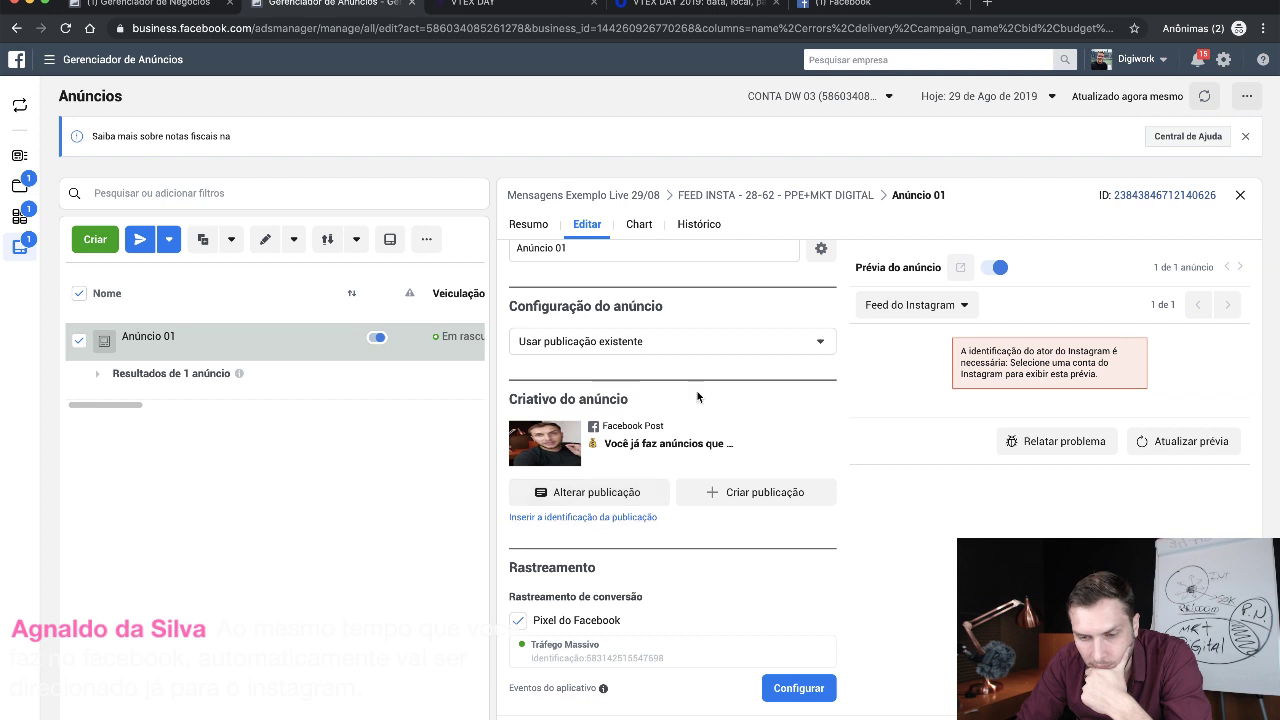
scroll(697, 395, "up", 1)
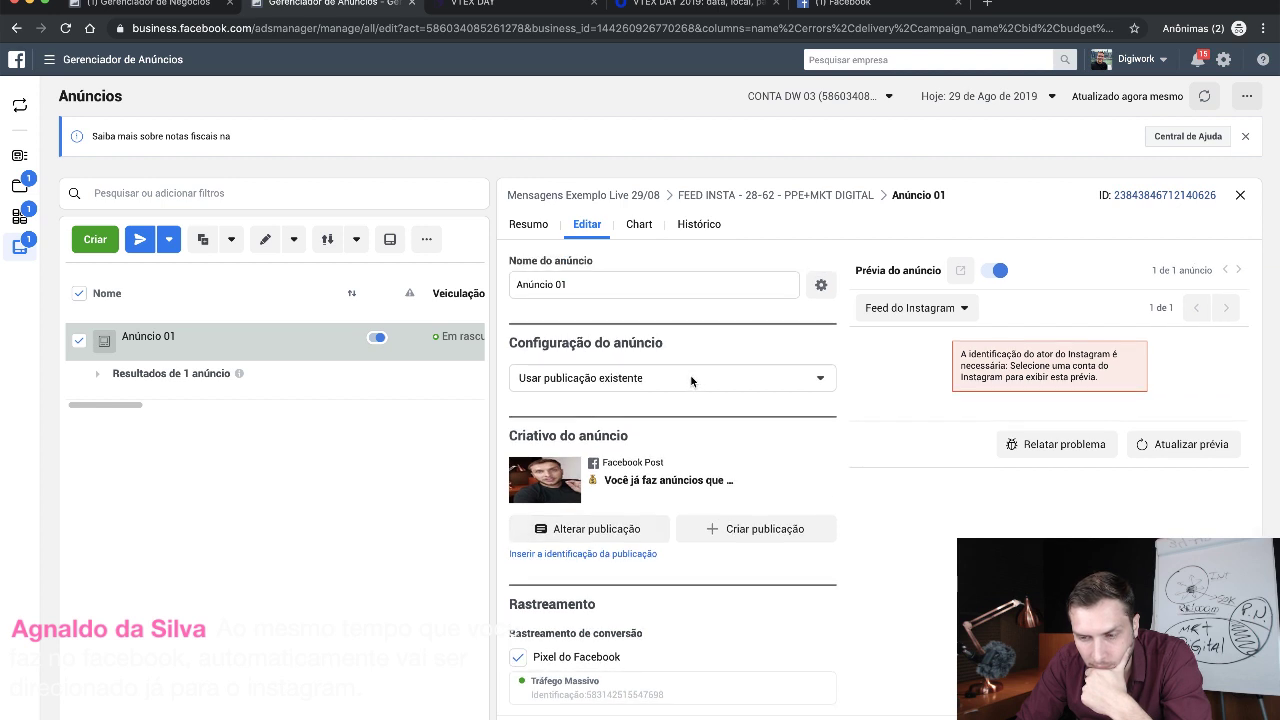
- Publish the draft changes of Anúncio 01 when resetting the Gerenciador de Anúncios prompts for it, and cancel the reset itself
left_click(690, 380)
left_click(690, 378)
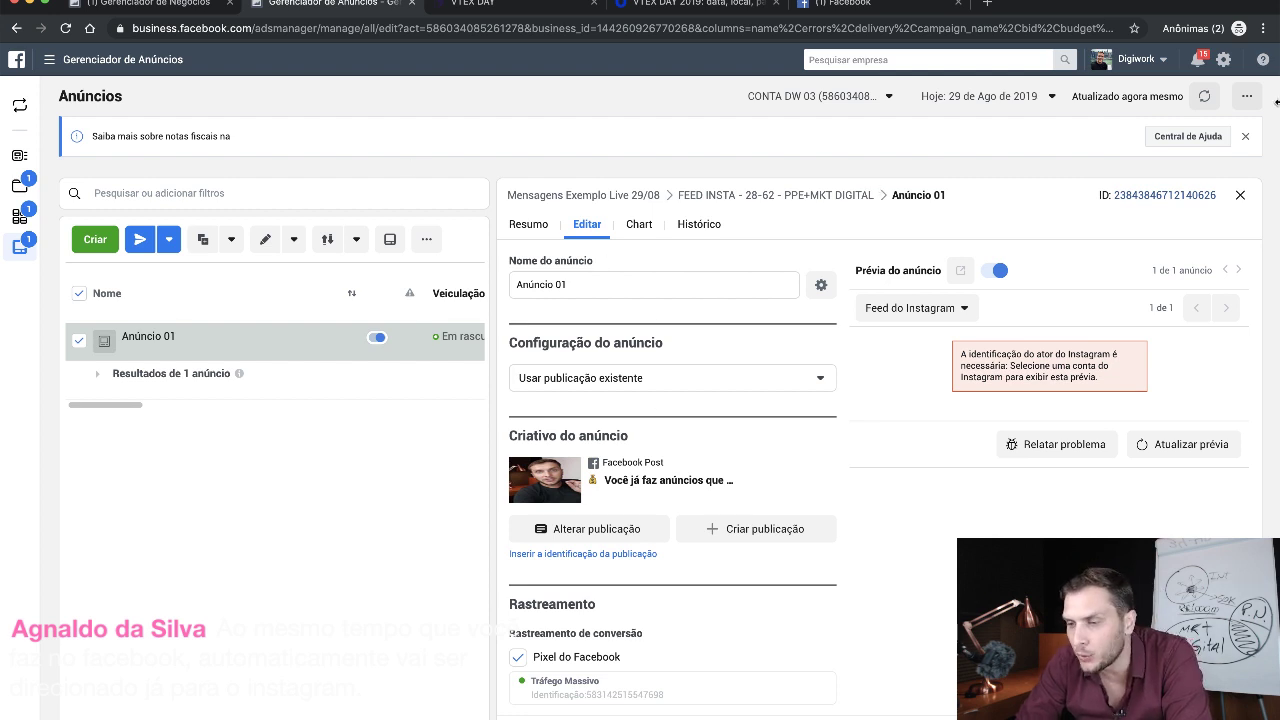
left_click(1247, 96)
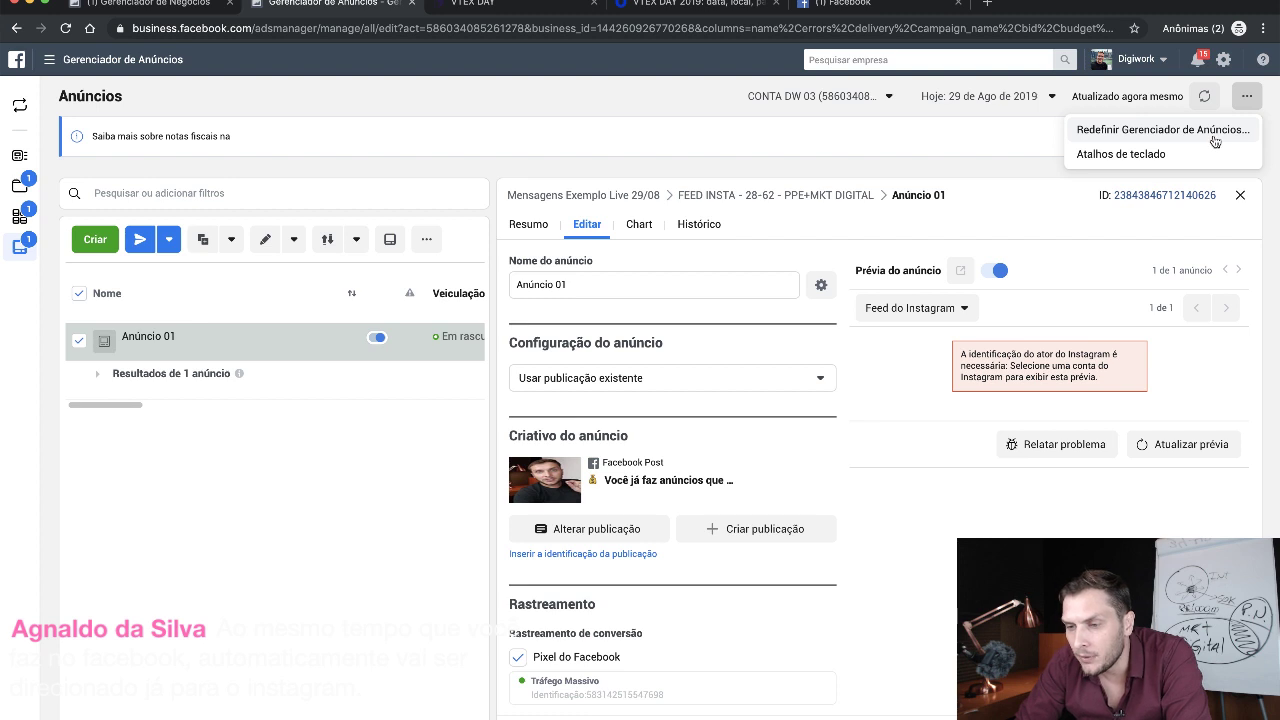
left_click(1214, 139)
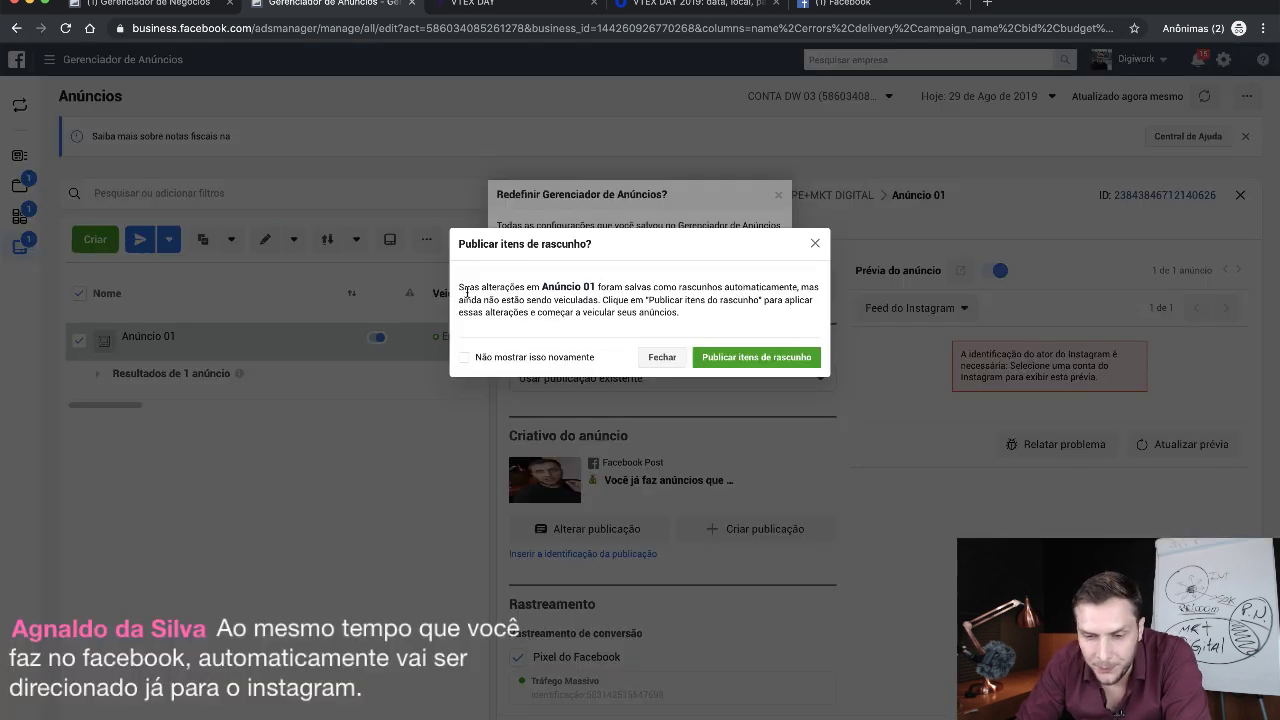
left_click_drag(466, 292, 600, 300)
left_click(626, 324)
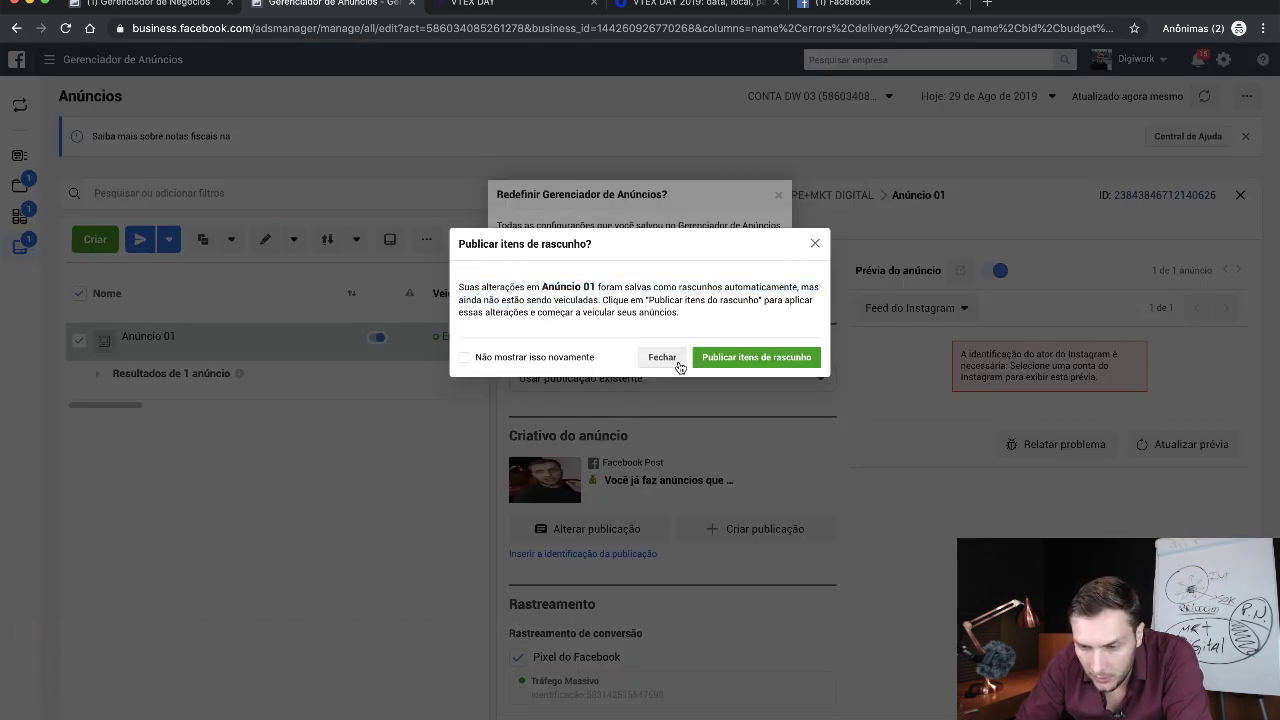
left_click(732, 362)
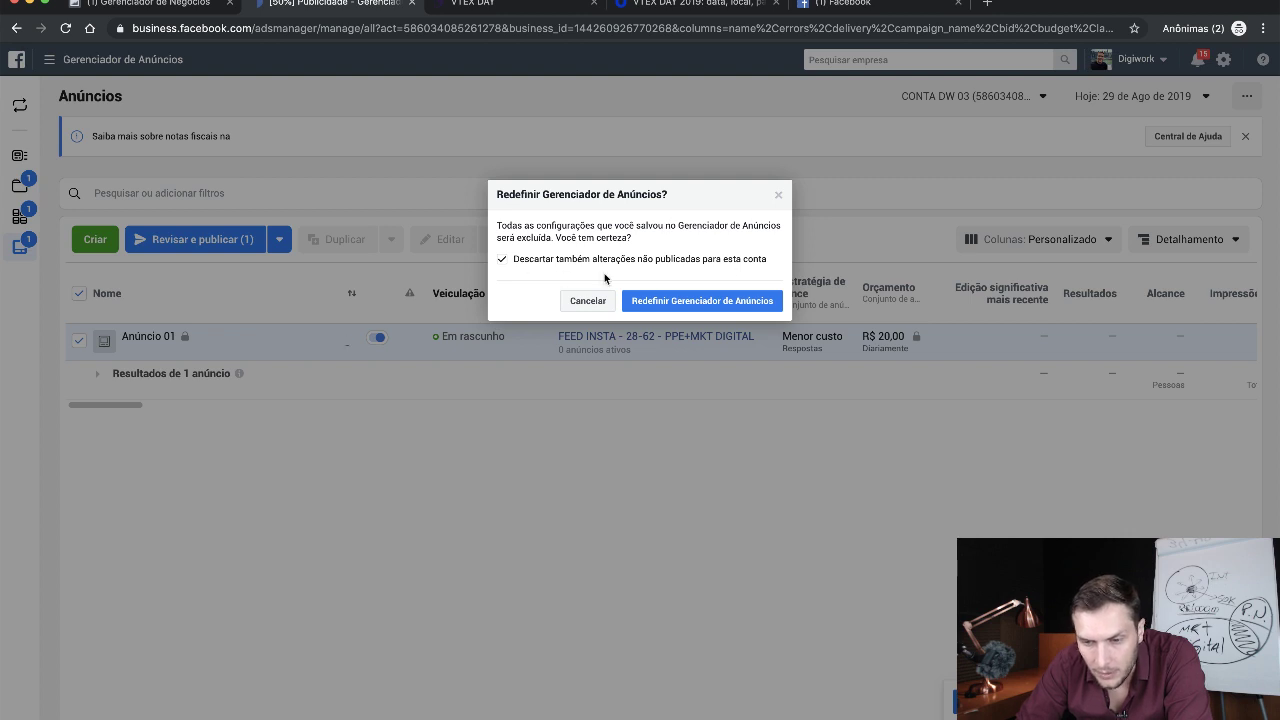
left_click(587, 300)
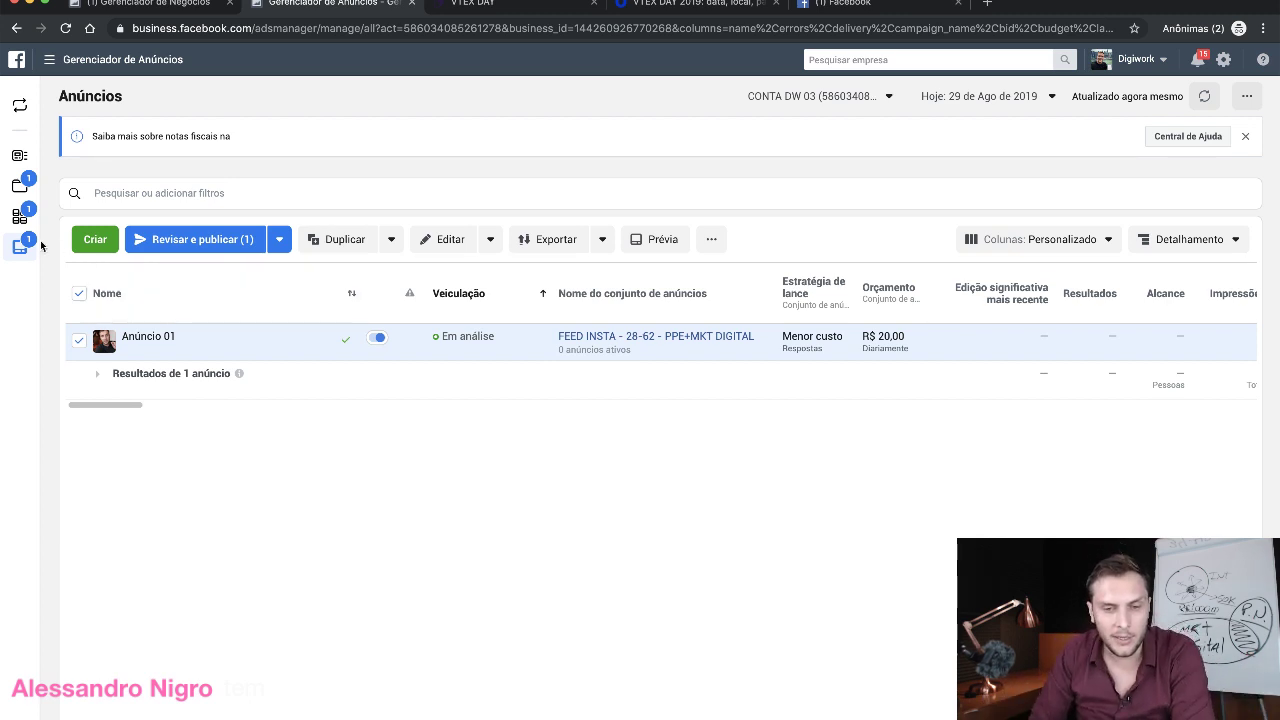
- Show the ad sets level and look over the tools in the main Gerenciador de Anúncios menu
left_click(19, 216)
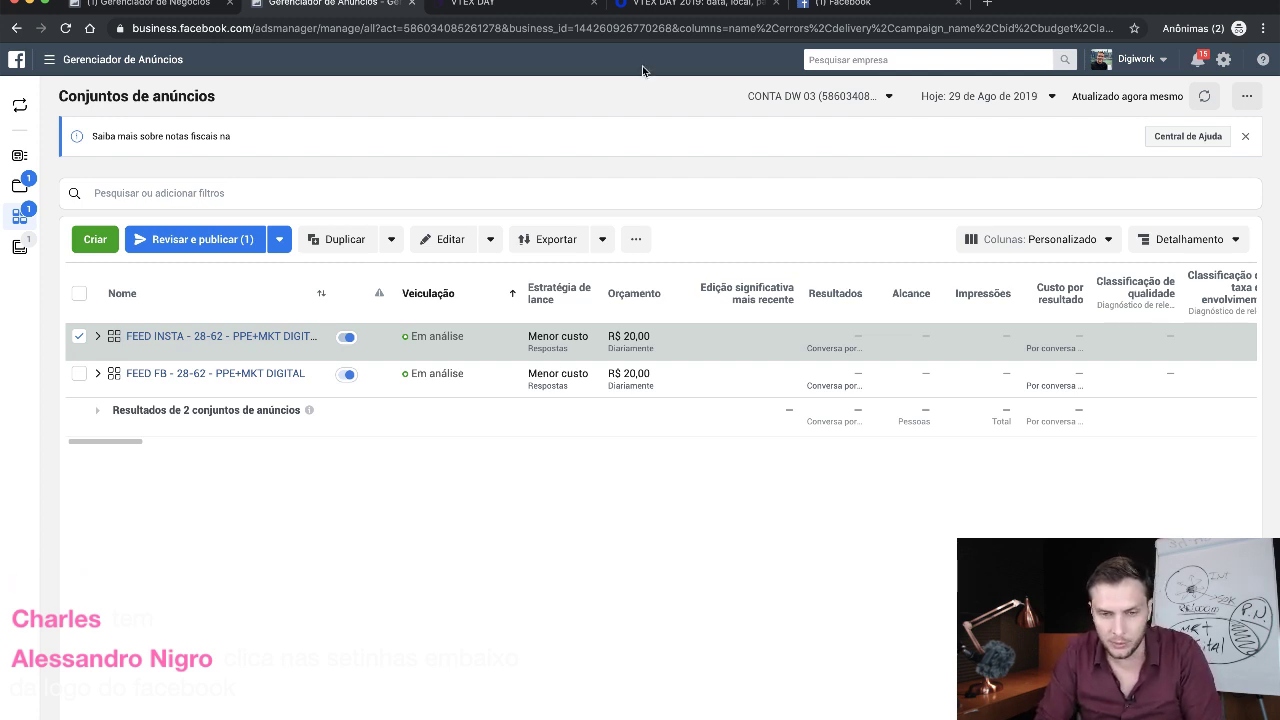
left_click(44, 70)
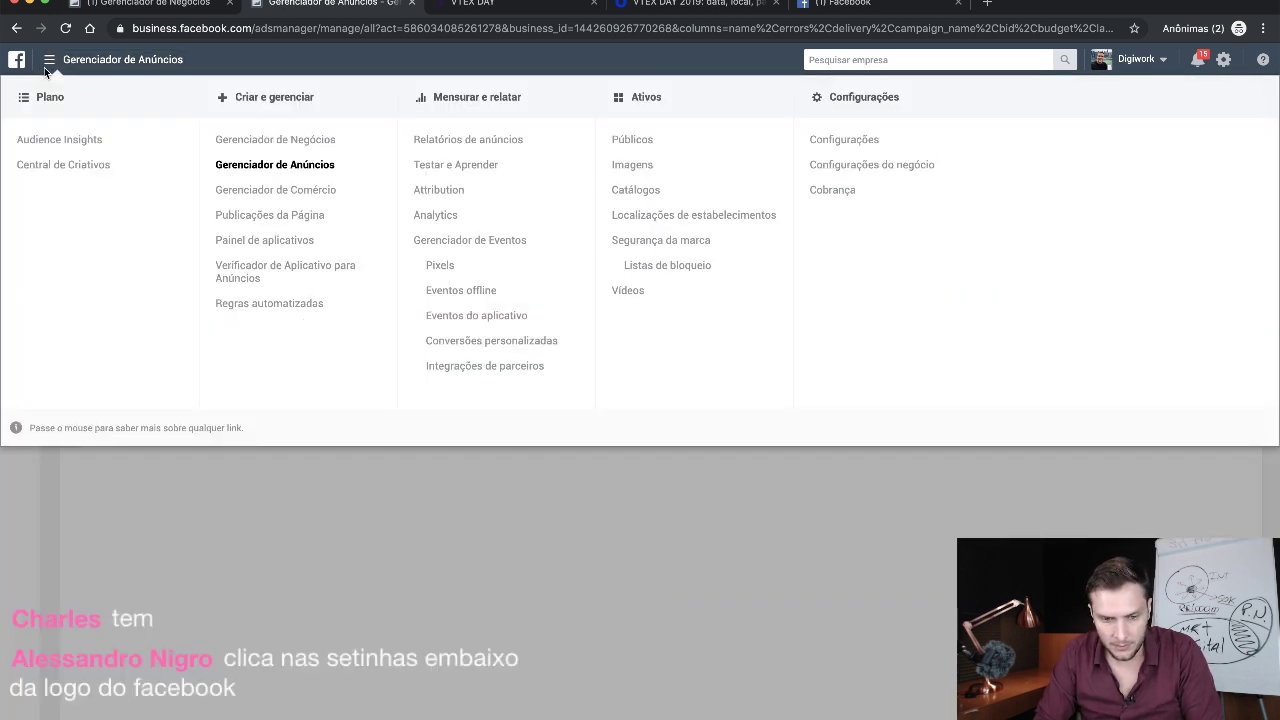
left_click(137, 481)
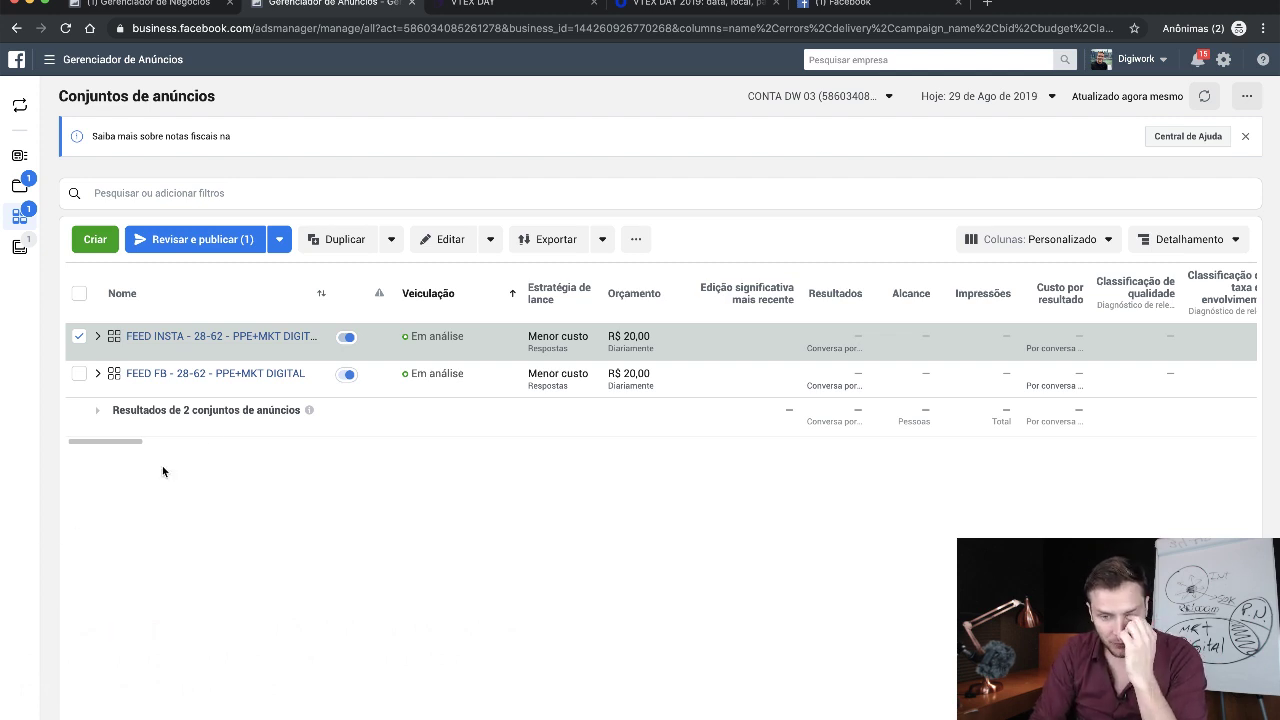
- Open the FEED FB - 28-62 - PPE+MKT DIGITAL ad set for editing and save its targeting as an audience named PPE+MKTDIGITAL
mouse_move(200, 348)
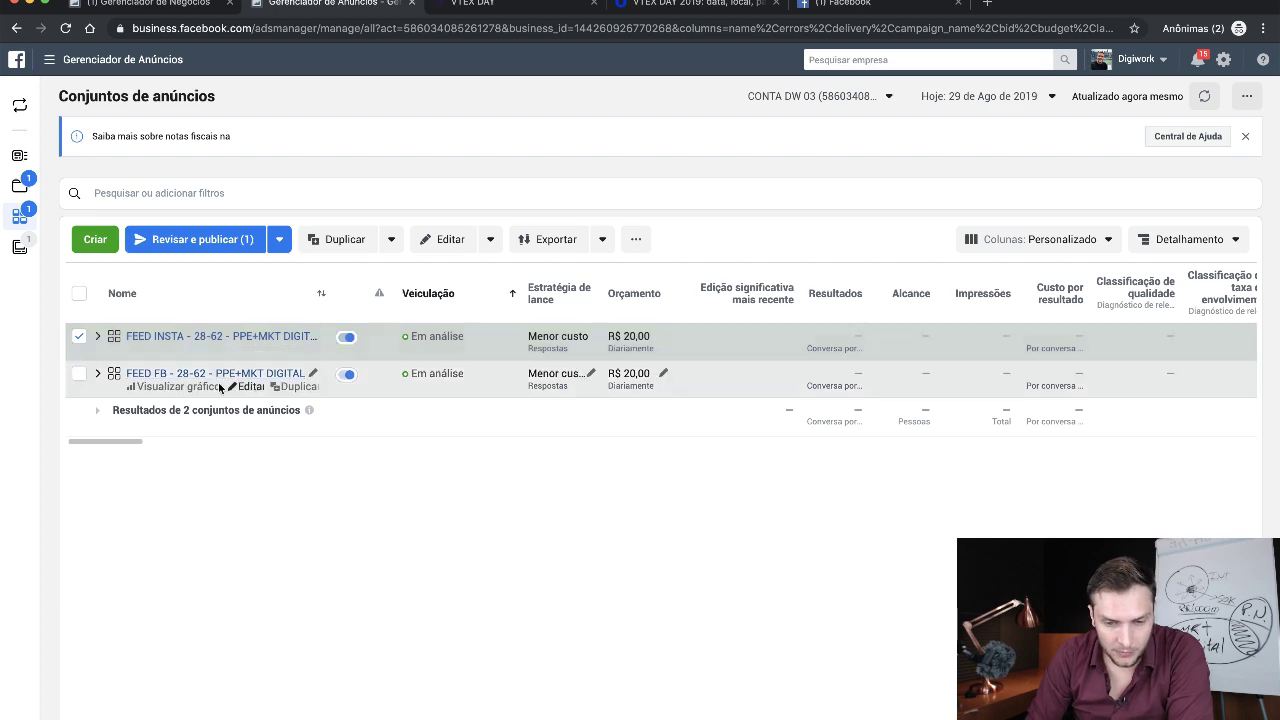
left_click(249, 387)
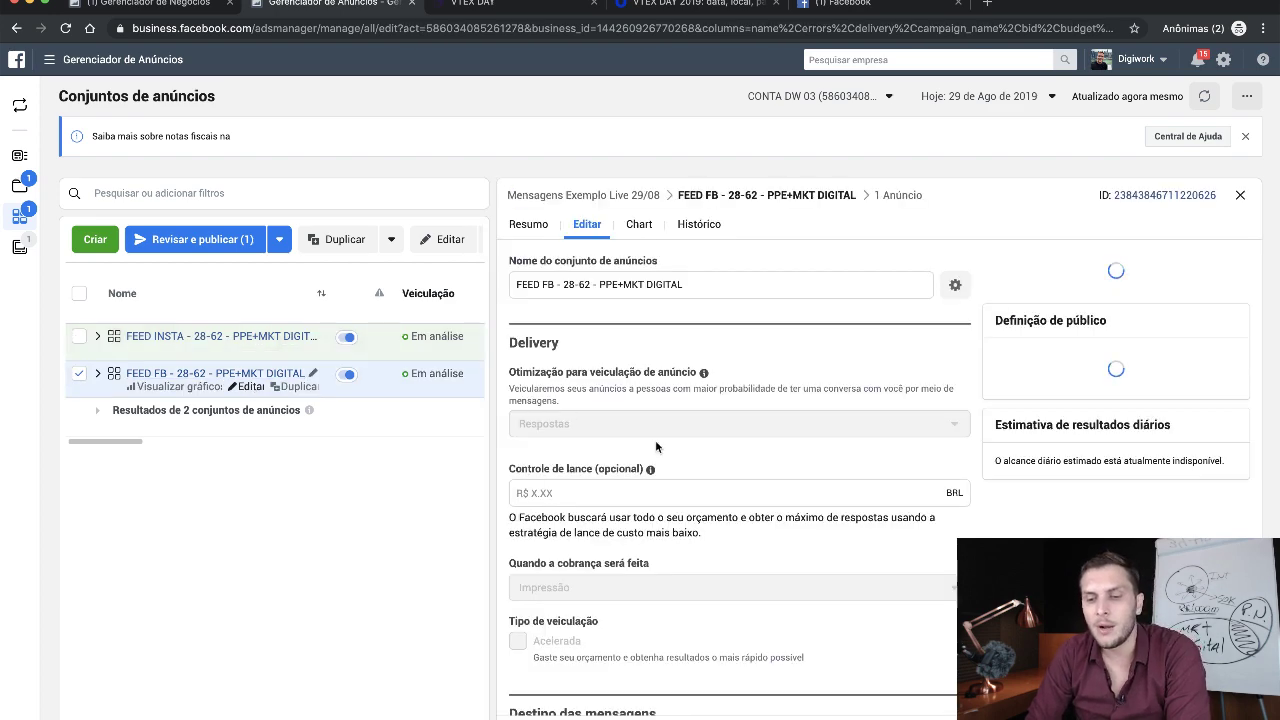
scroll(700, 516, "down", 6)
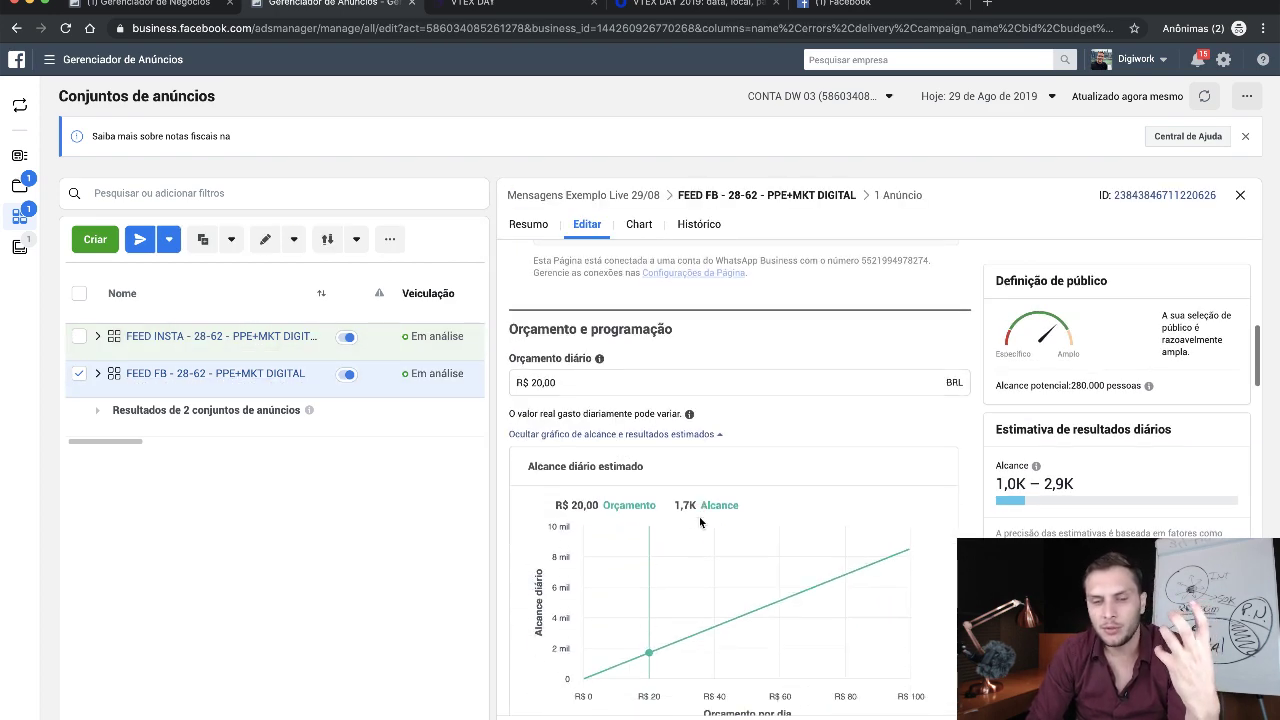
scroll(699, 516, "down", 12)
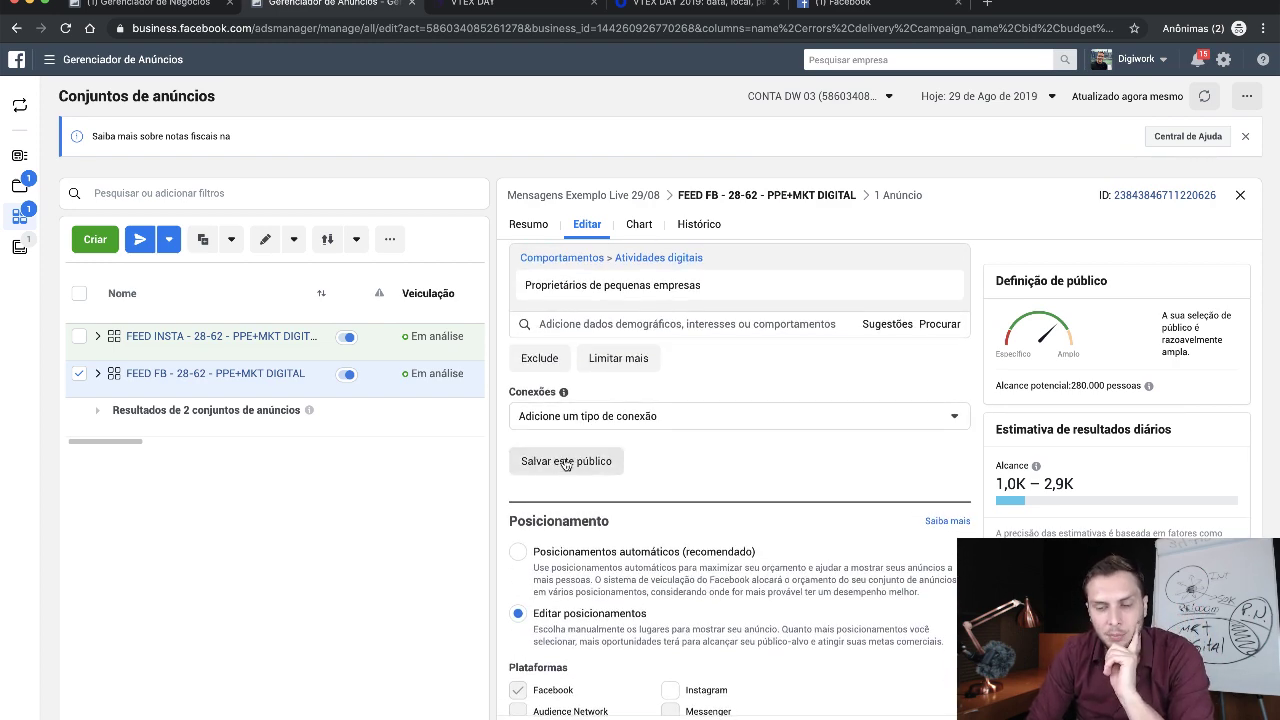
scroll(567, 462, "up", 3)
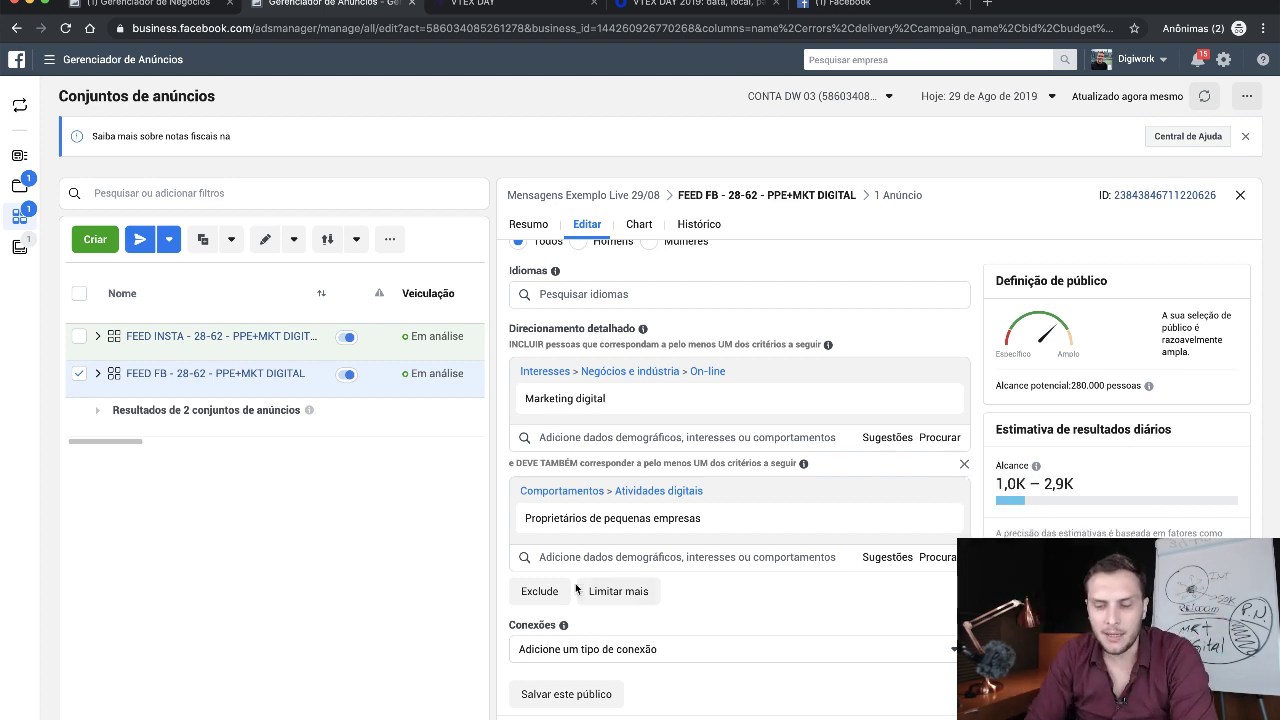
left_click(565, 695)
left_click(601, 283)
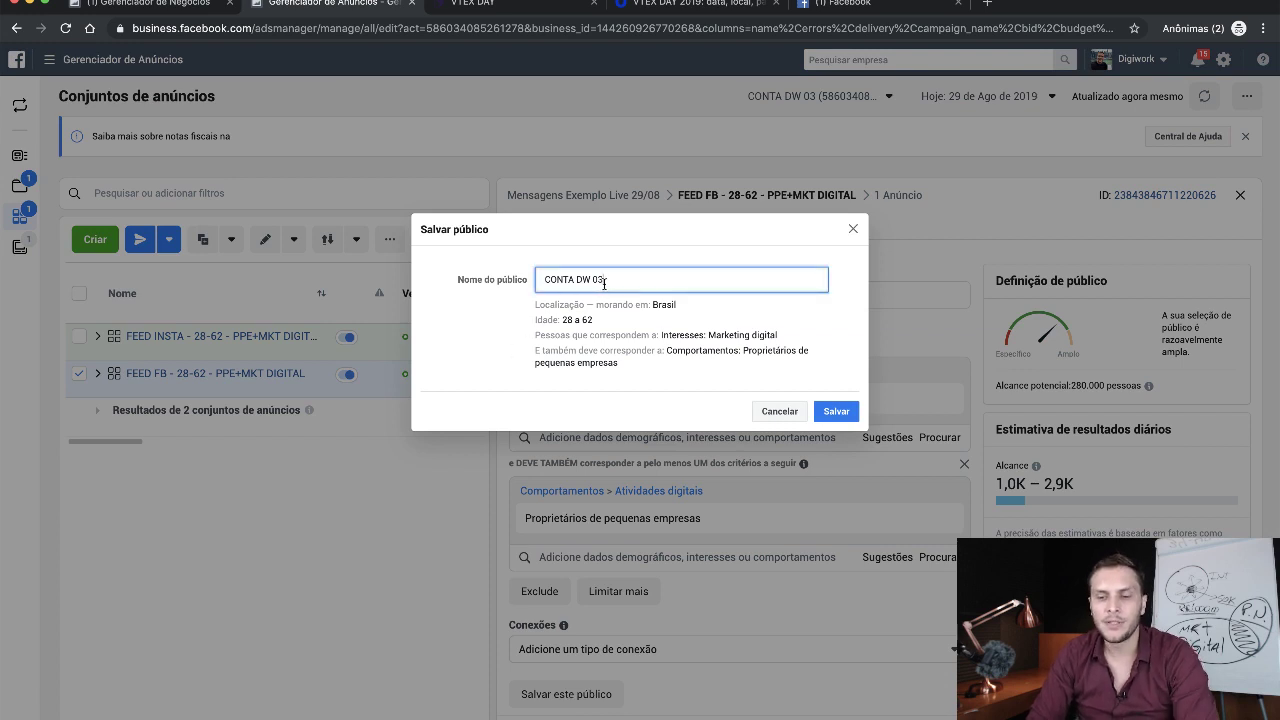
triple_click(603, 283)
type("PPE+MKTDIGITAL")
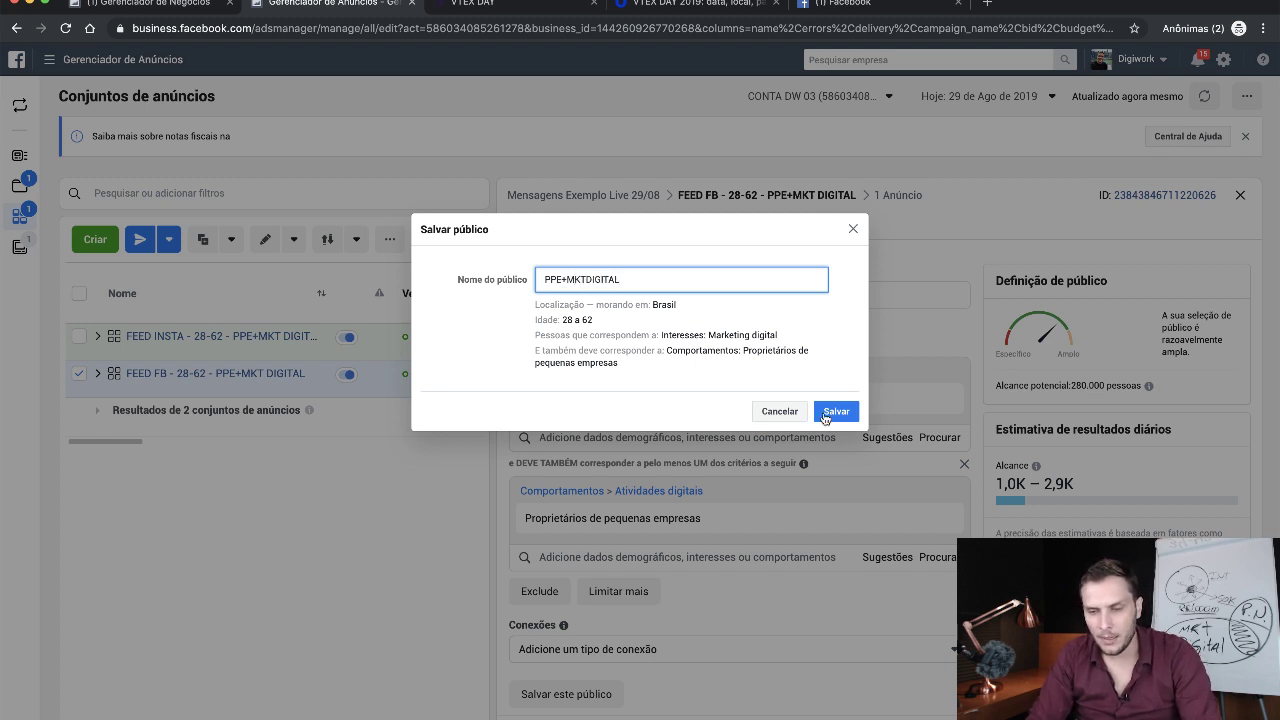
left_click(824, 414)
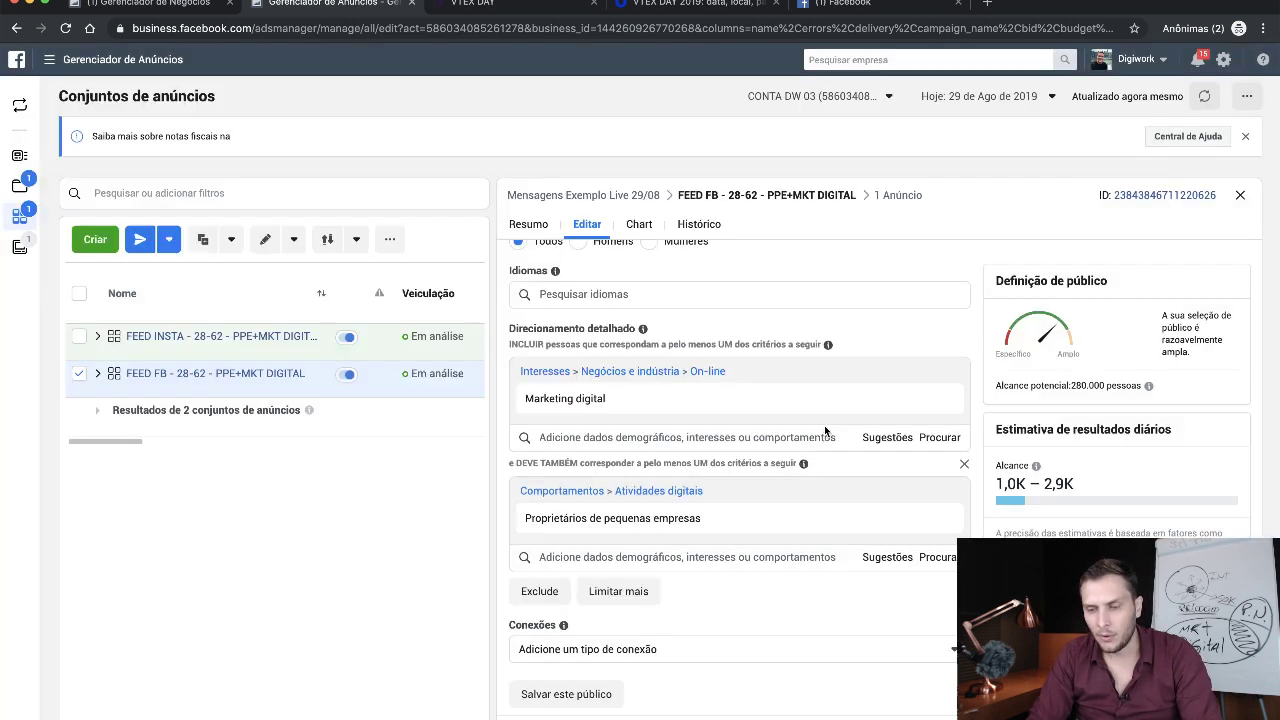
- Save the FEED FB ad set's targeting once more under the name PPE+MKTDIGITAL and close the ad set's editor
left_click(552, 700)
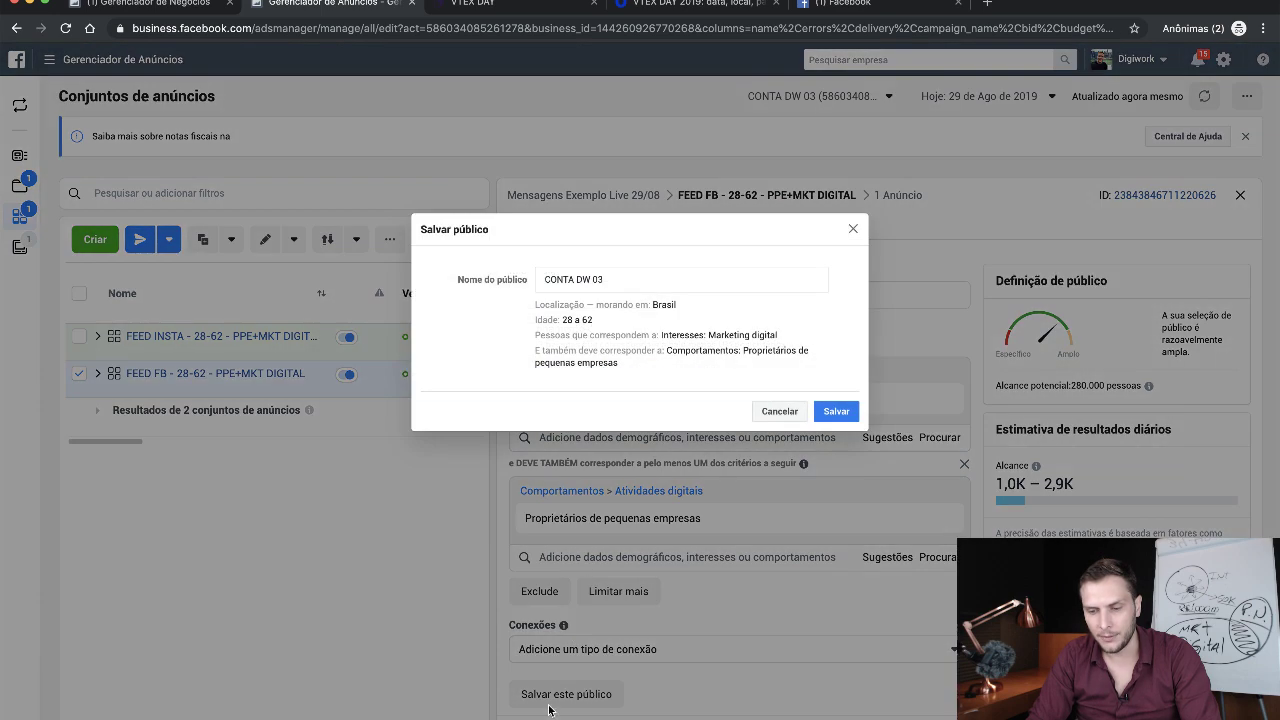
left_click(637, 277)
key("super+a")
type("P")
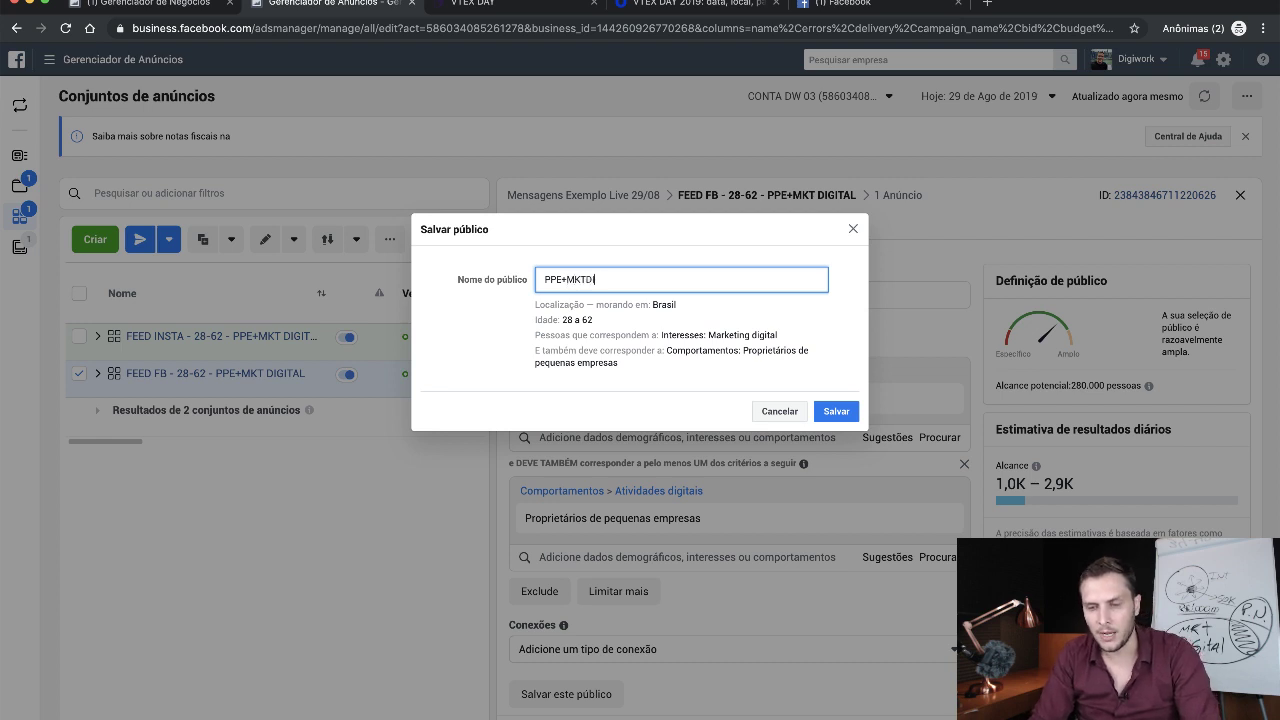
left_click(848, 412)
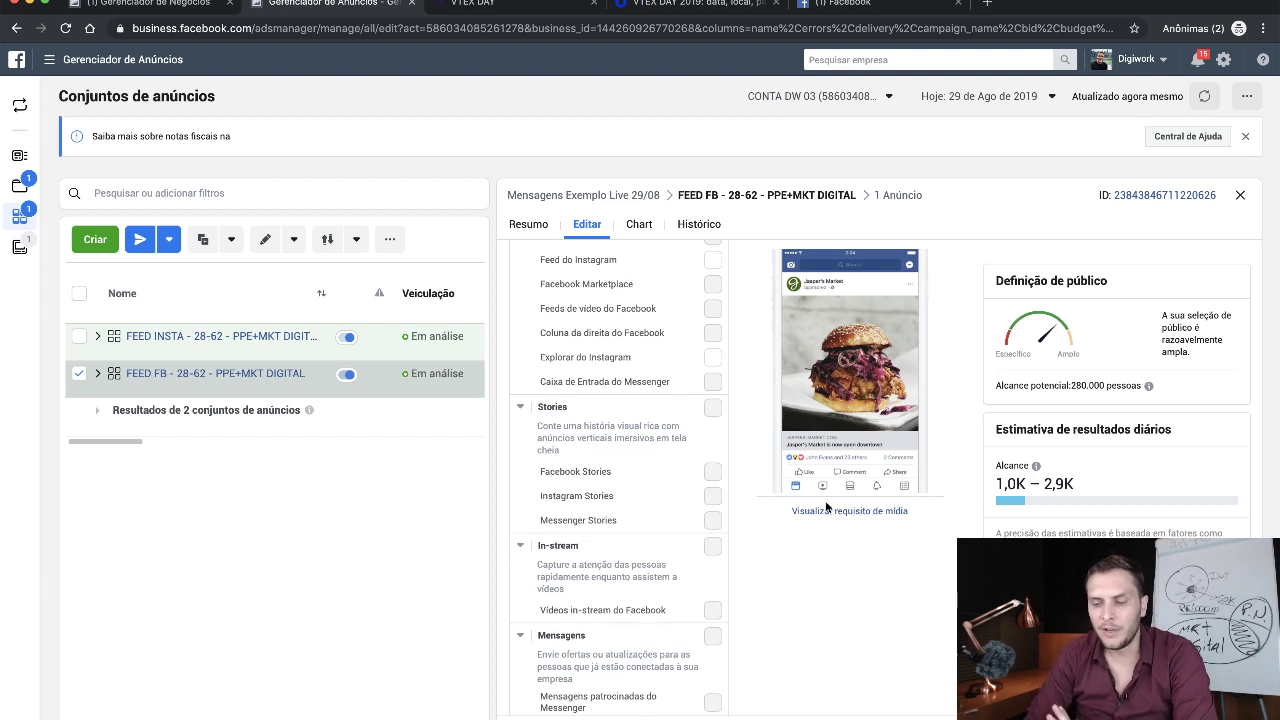
scroll(826, 507, "up", 3)
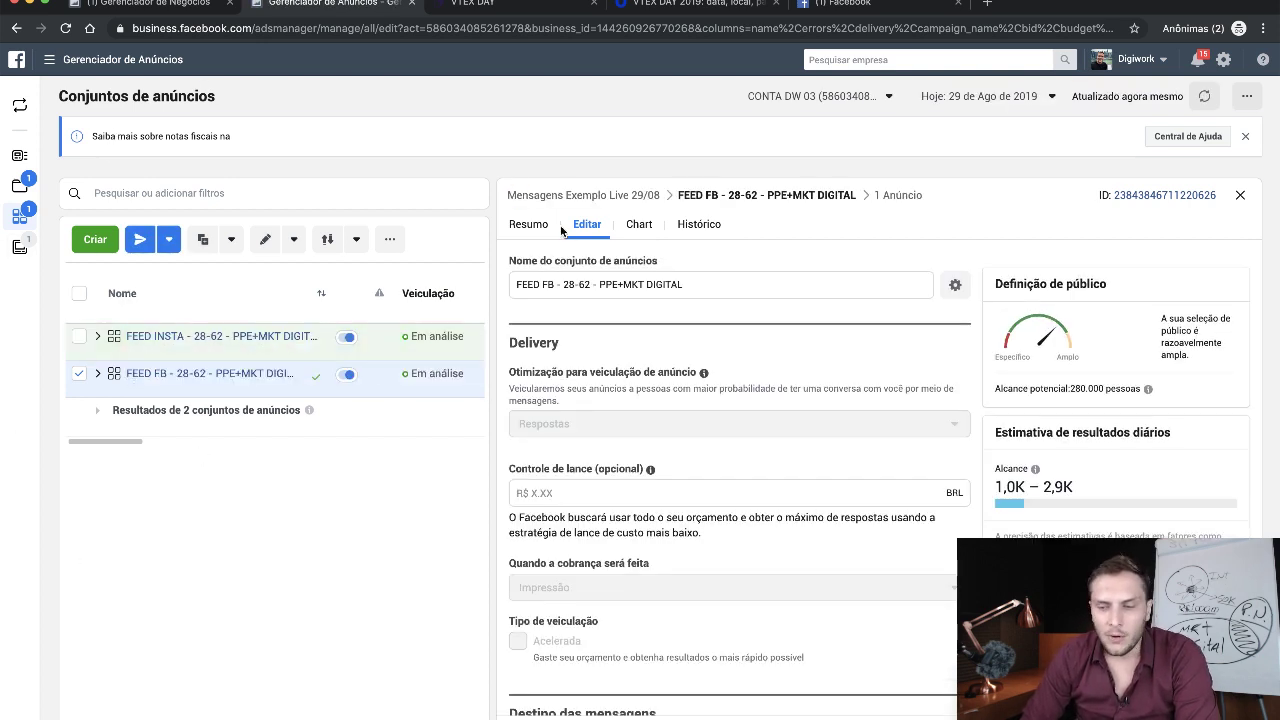
left_click(1240, 195)
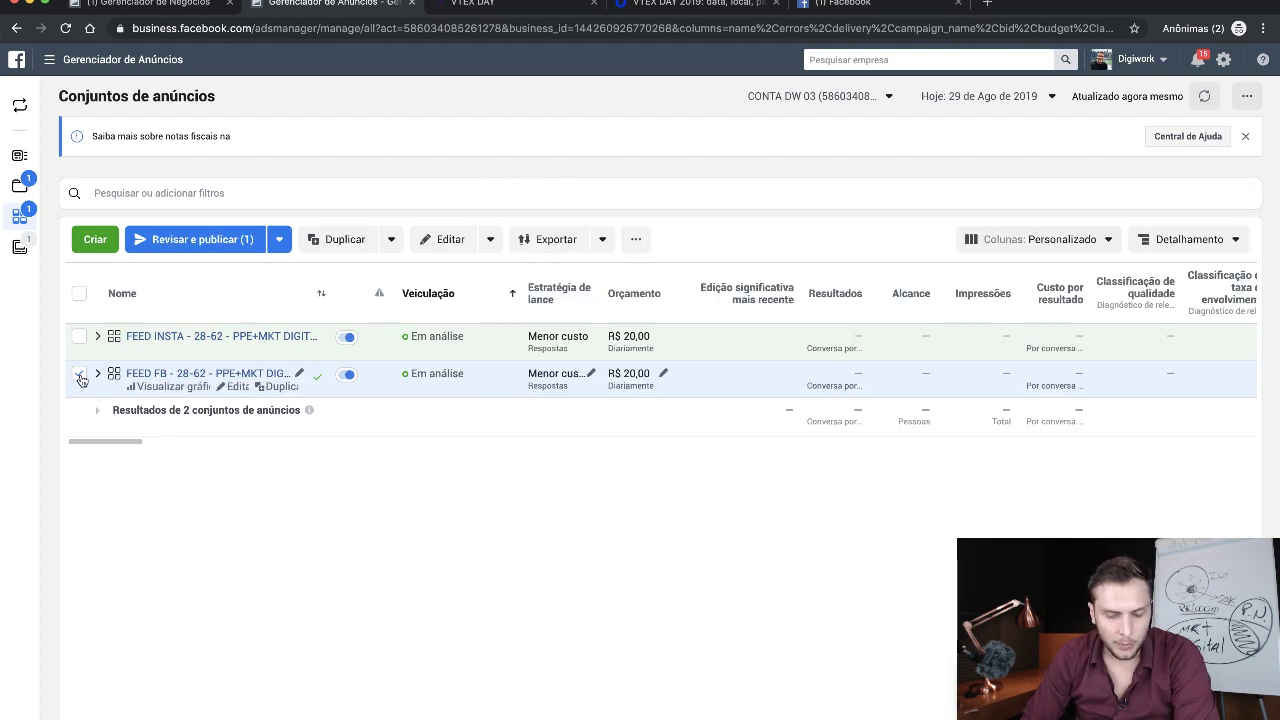
- Duplicate the FEED FB ad set once in its original campaign and open the copy's saved audience PPE+MKTDIGITAL for editing
left_click(328, 244)
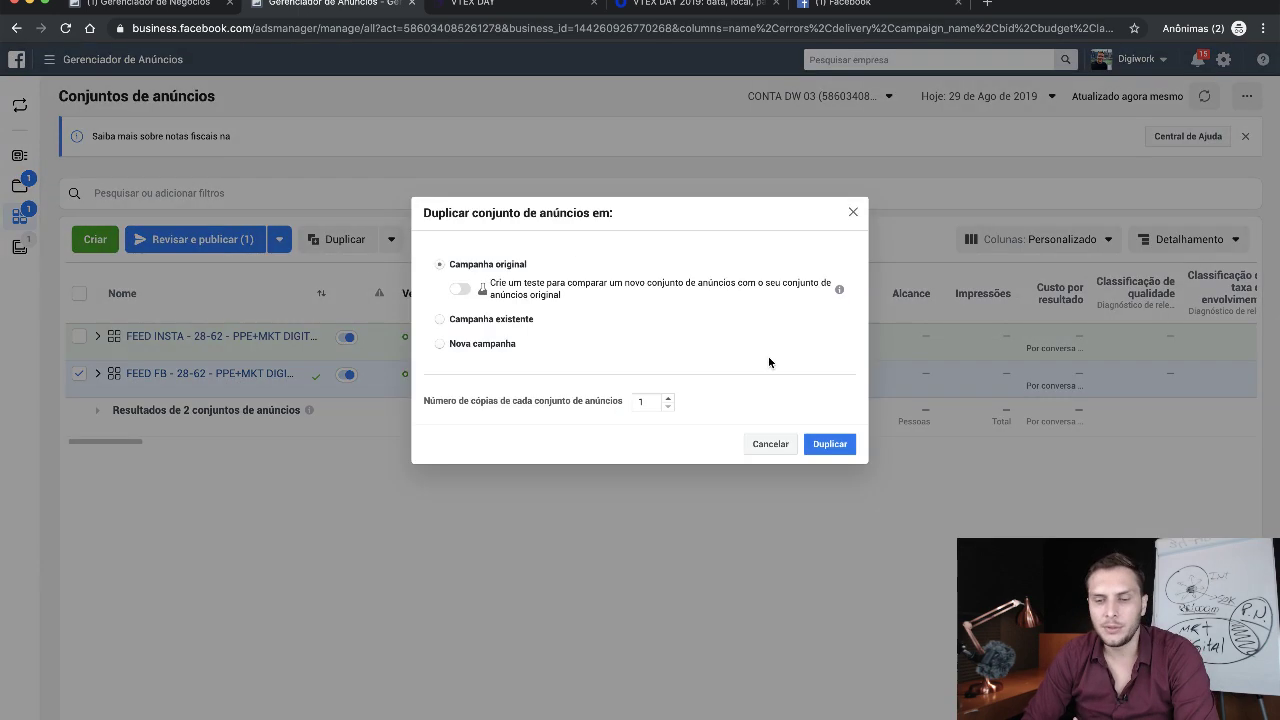
left_click(830, 444)
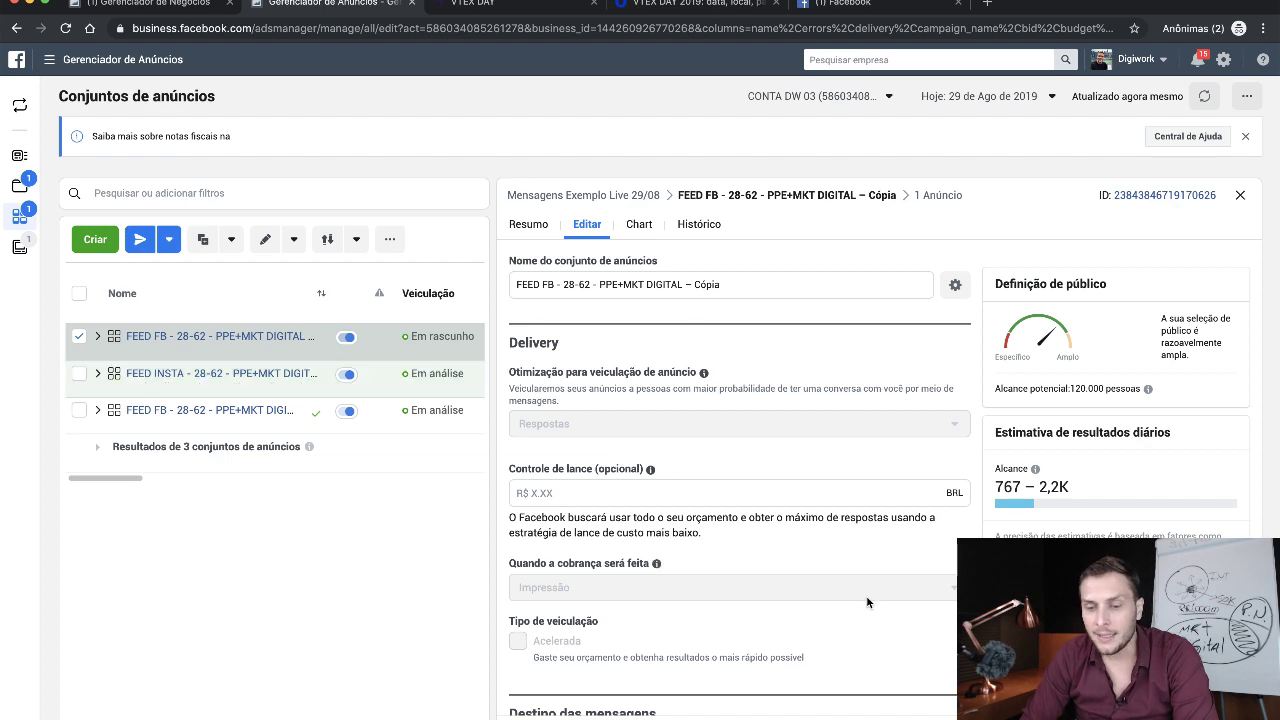
scroll(866, 597, "down", 3)
scroll(866, 597, "down", 10)
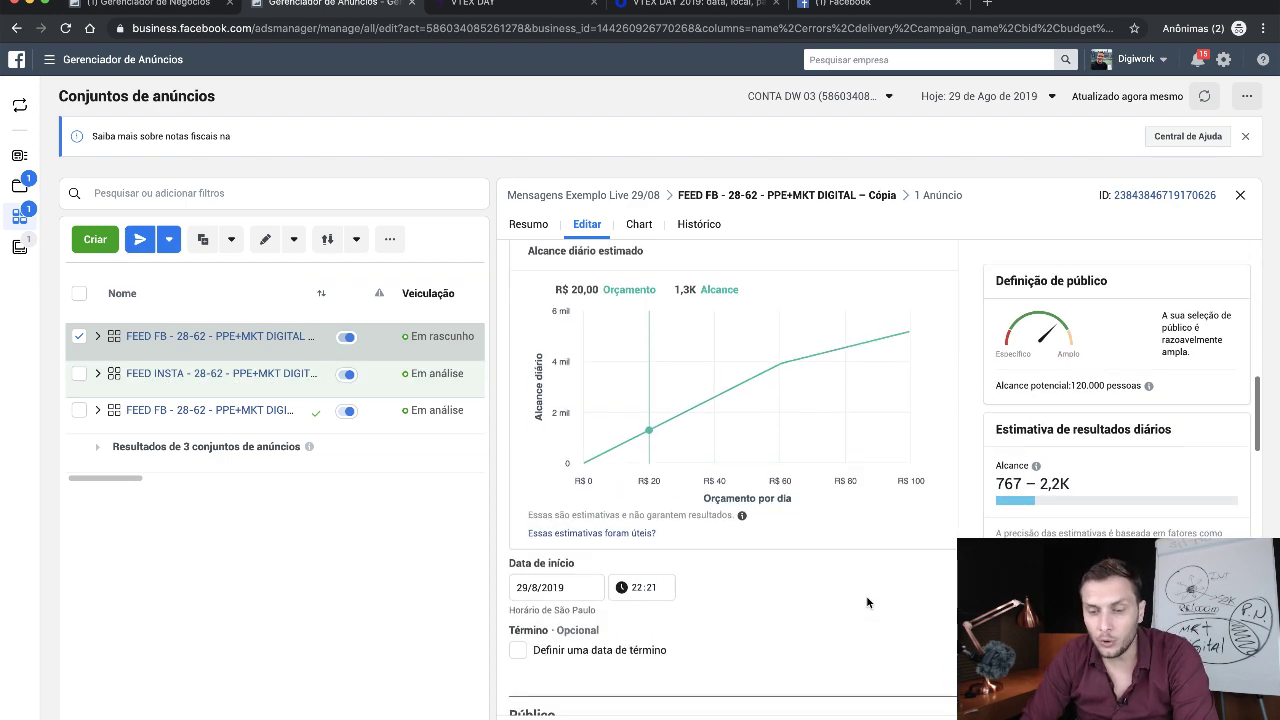
scroll(867, 602, "down", 3)
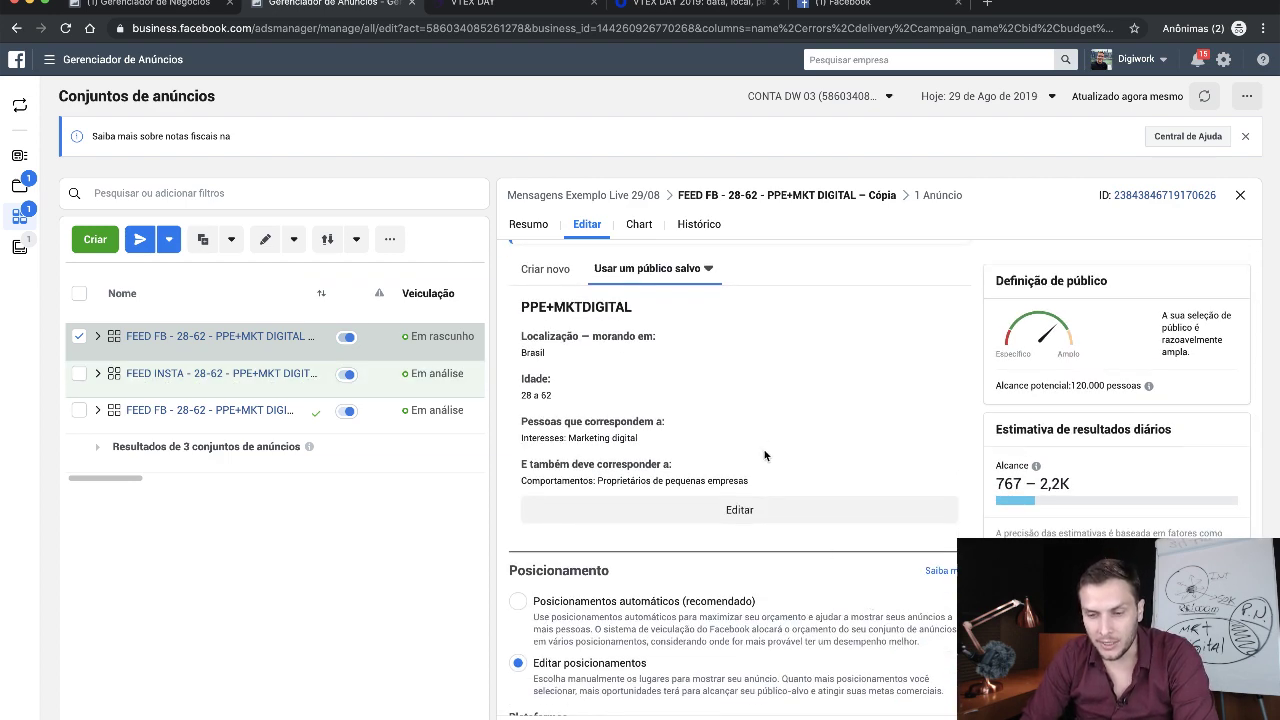
left_click(739, 508)
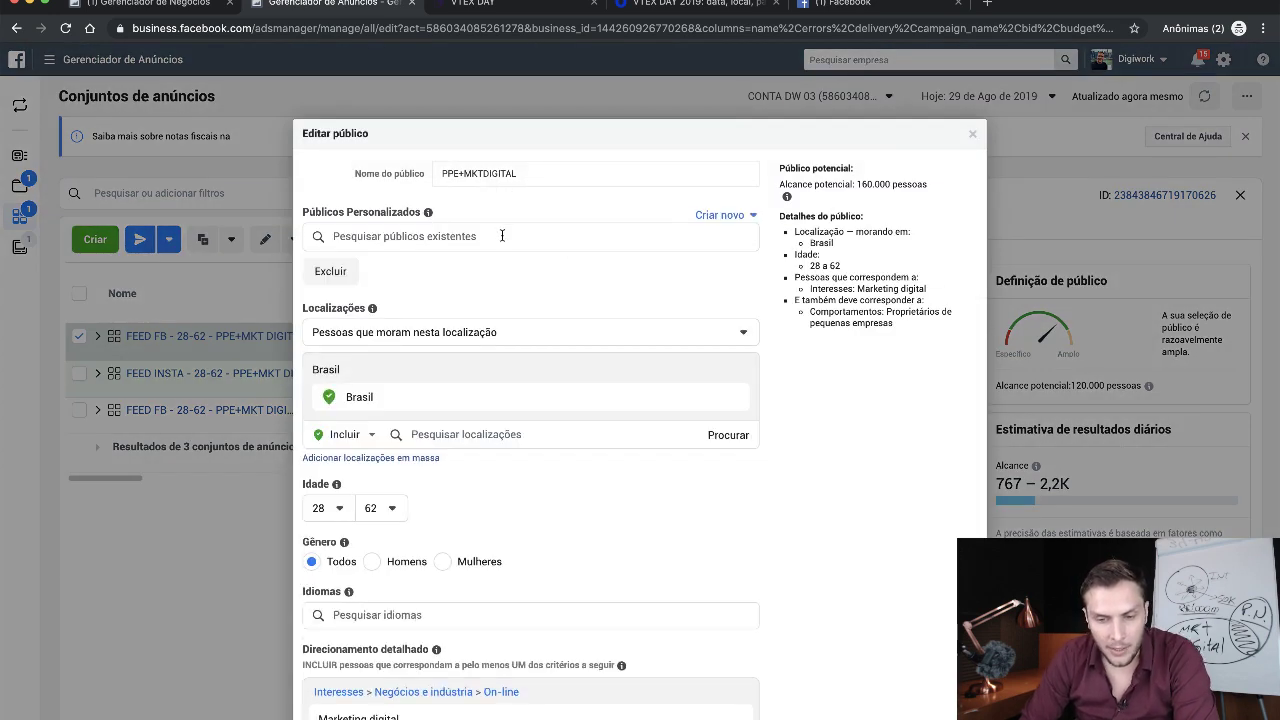
- Show the exclusion option for Públicos Personalizados and browse the existing custom and lookalike audiences available to exclude
left_click(326, 274)
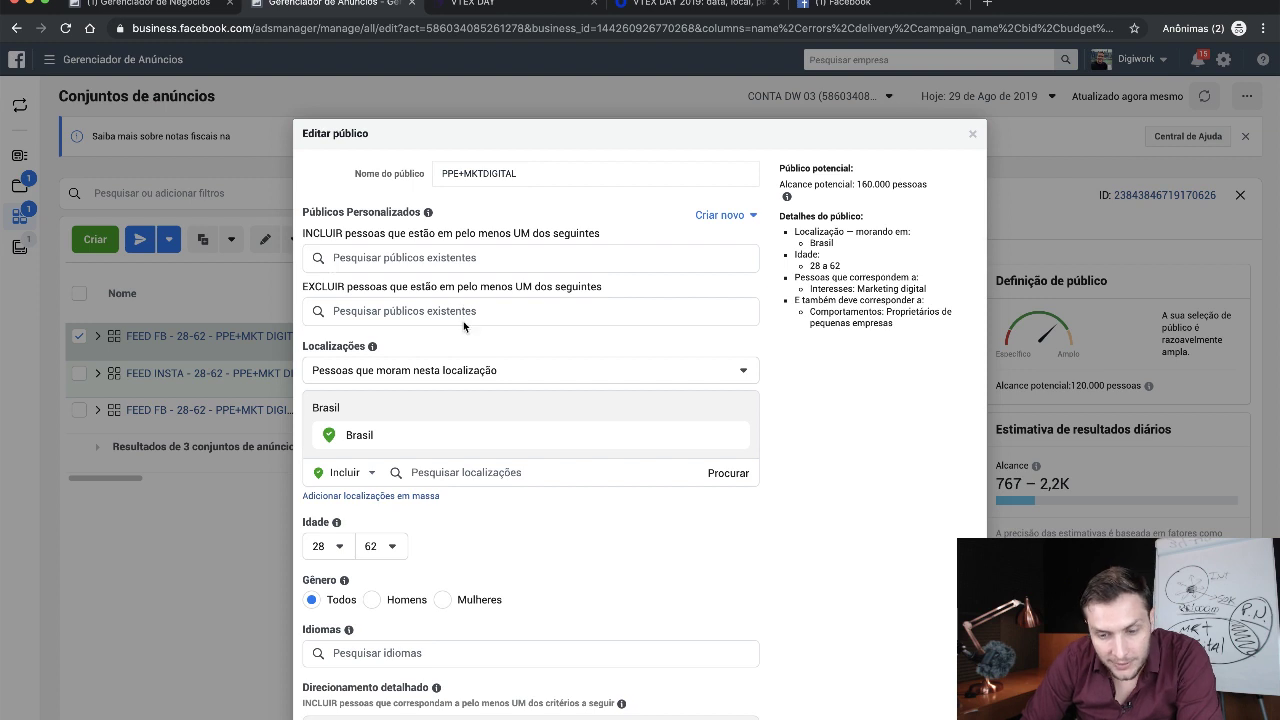
left_click(481, 308)
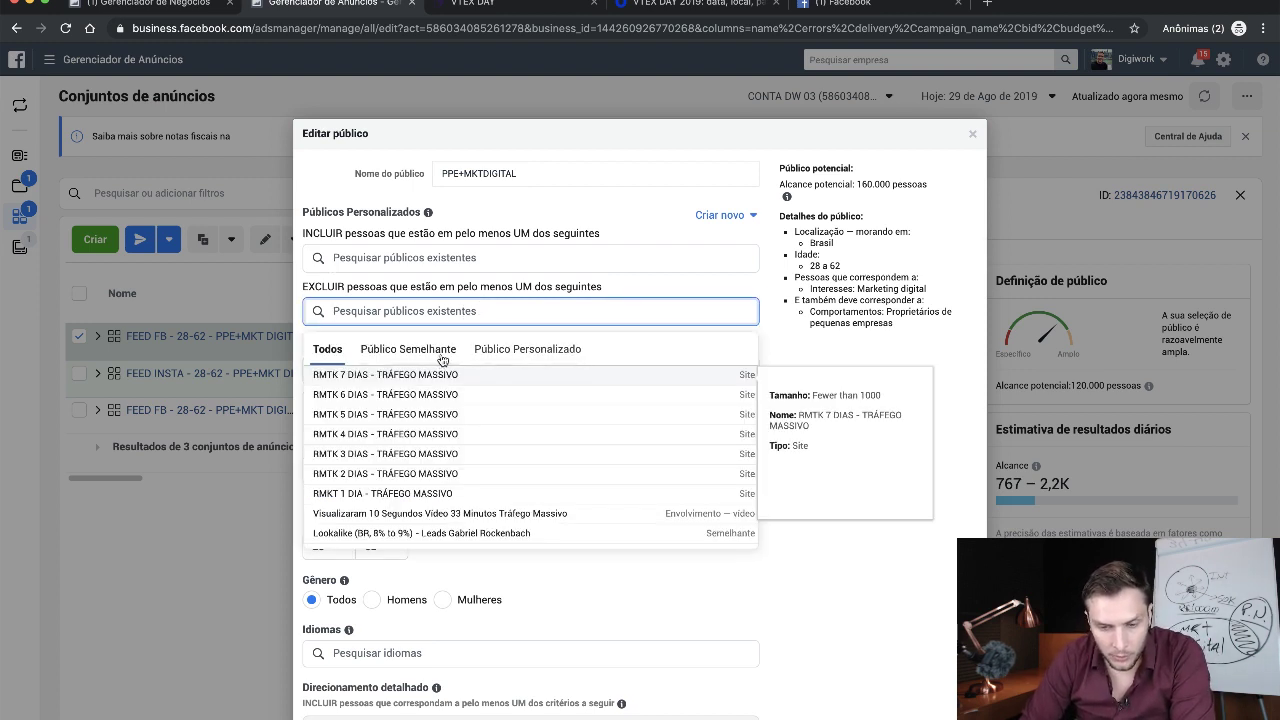
left_click(517, 350)
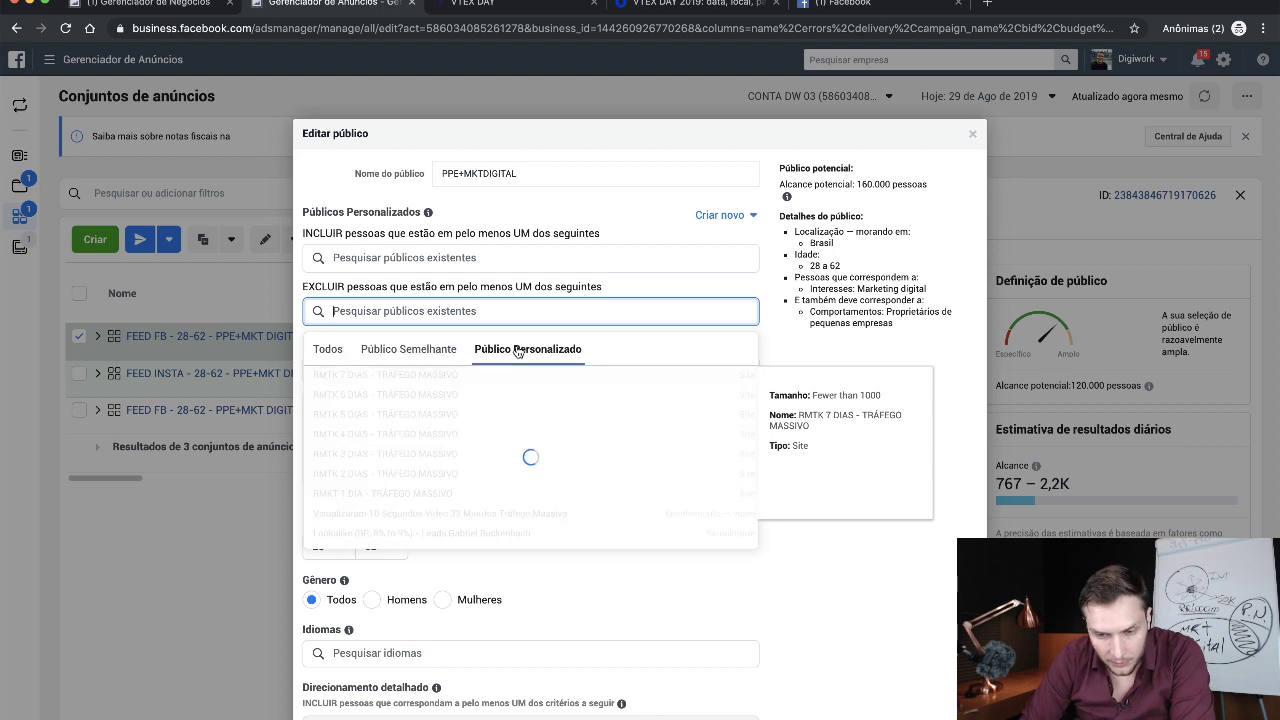
scroll(487, 490, "down", 1)
scroll(487, 493, "up", 2)
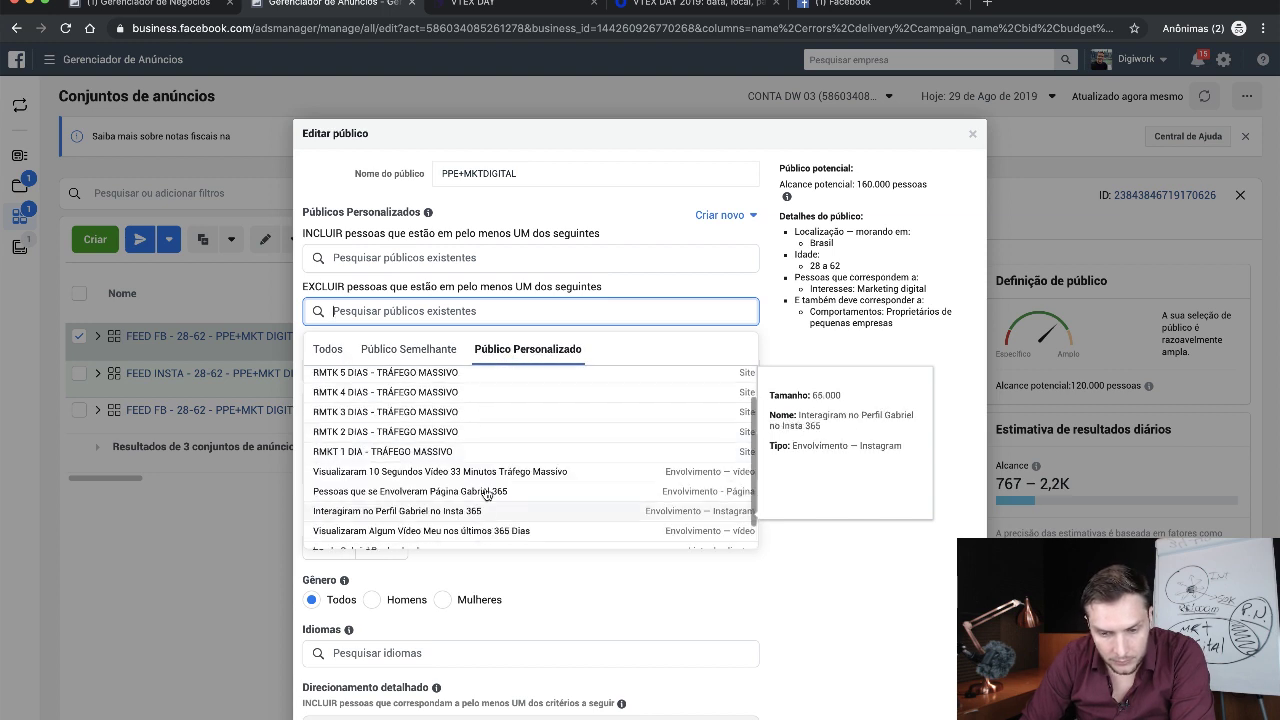
left_click(410, 350)
scroll(437, 423, "down", 1)
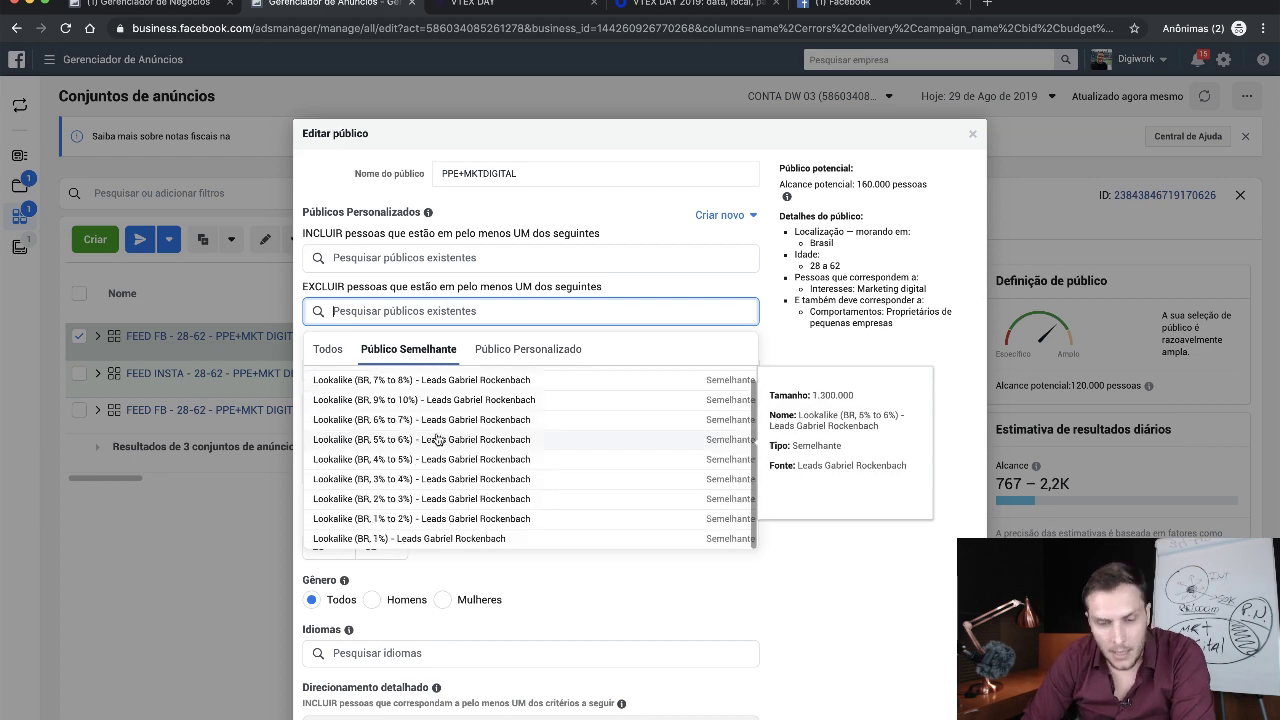
left_click(328, 350)
- Browse the existing audiences available to include and review the saved audience's age, gender and detailed targeting criteria
left_click(452, 256)
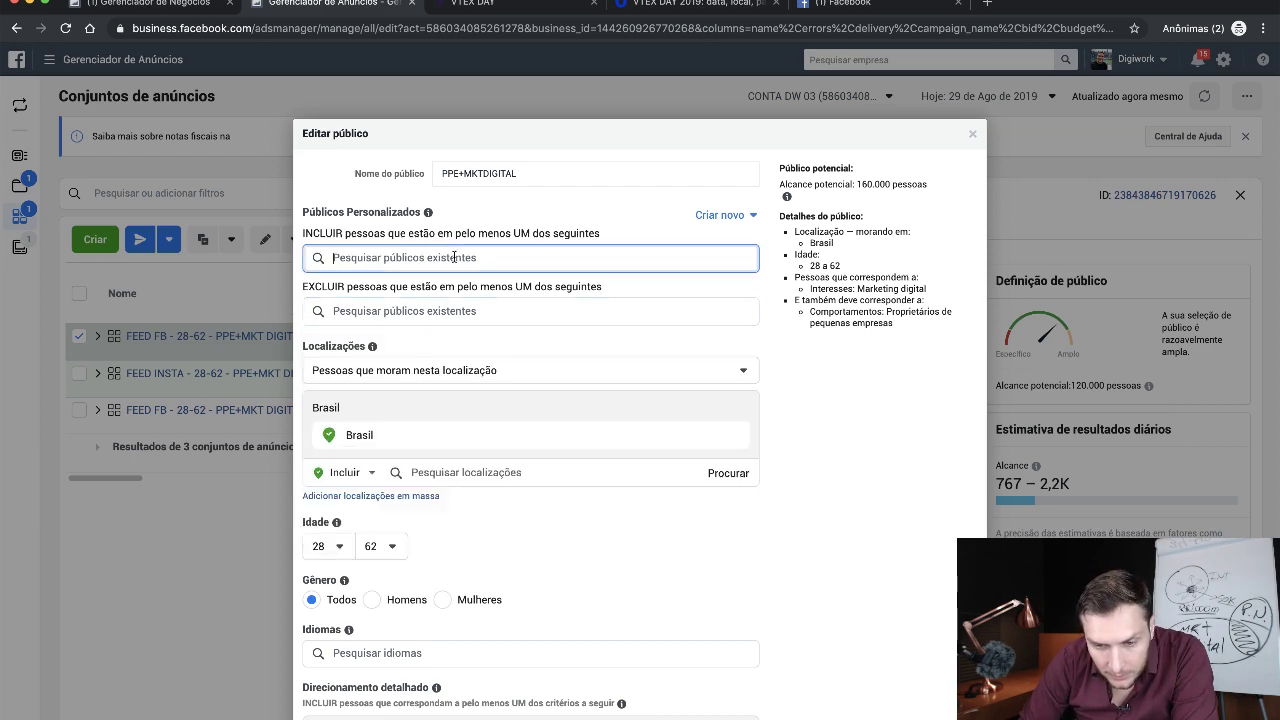
scroll(486, 430, "down", 3)
scroll(486, 437, "up", 4)
left_click(520, 579)
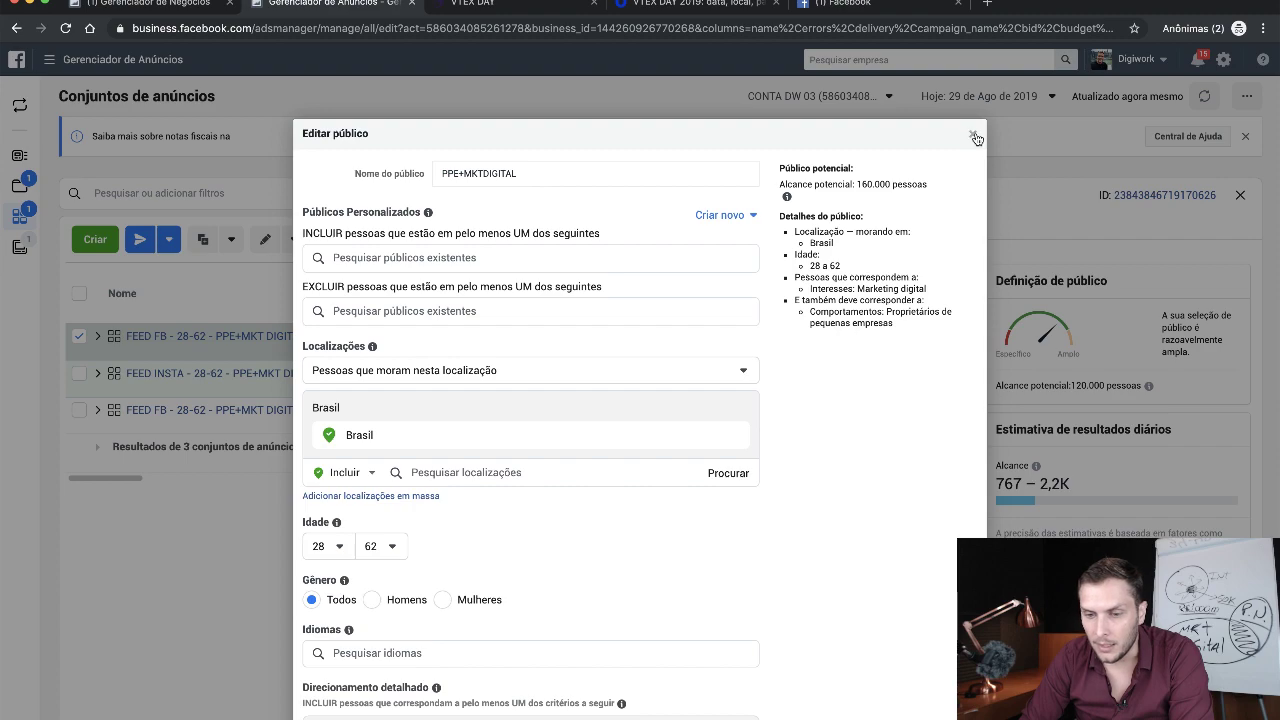
scroll(843, 581, "down", 5)
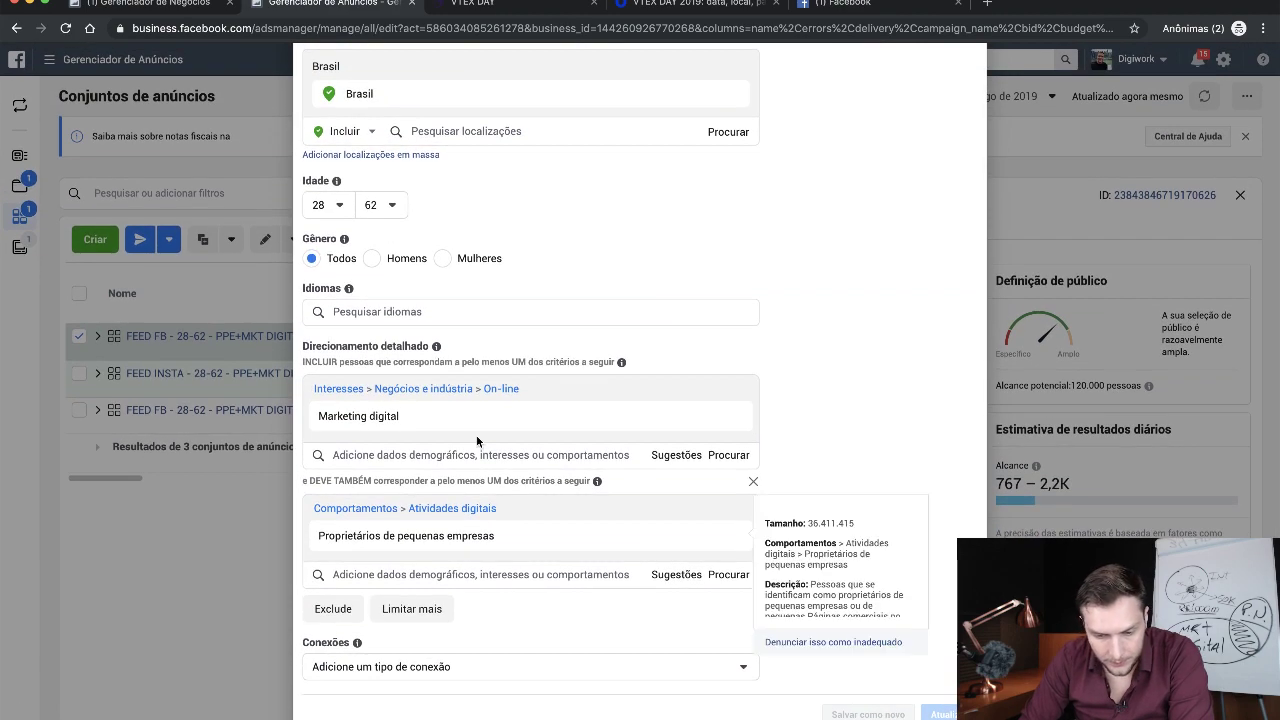
- Close the saved audience's editor and switch the FEED FB copy's audience to creating a new one
scroll(476, 434, "up", 6)
left_click(972, 145)
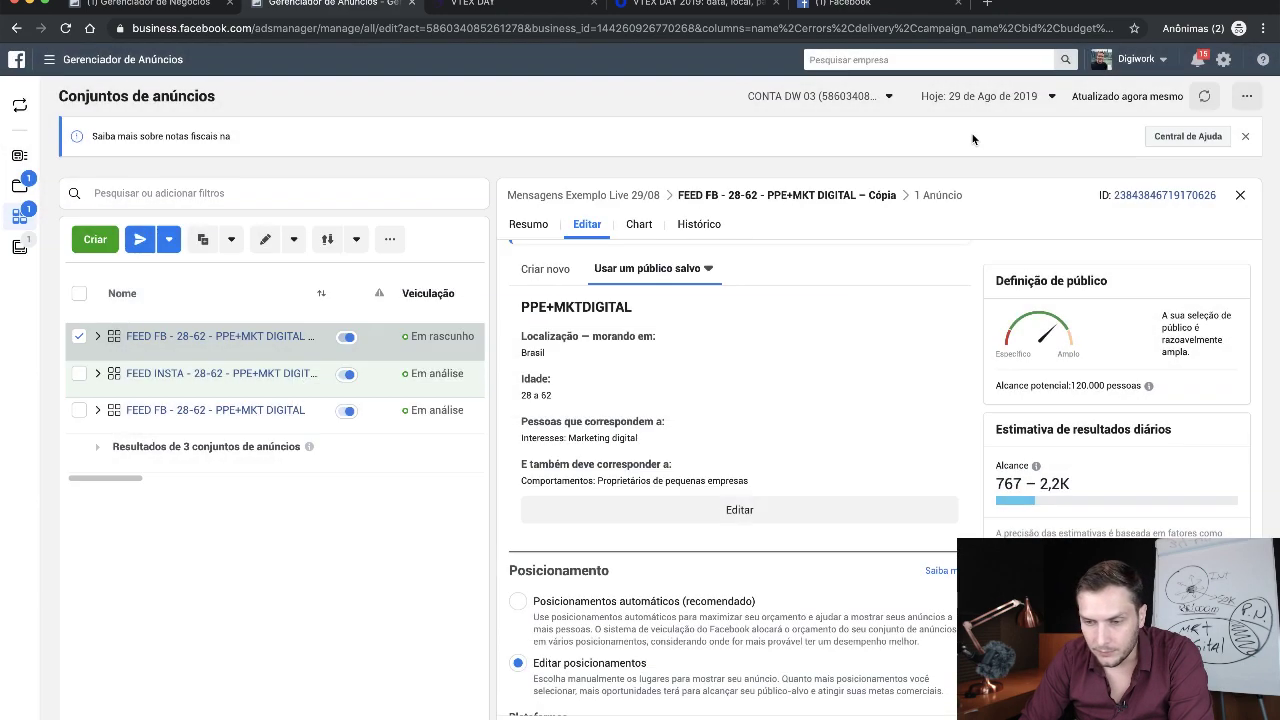
scroll(715, 470, "up", 3)
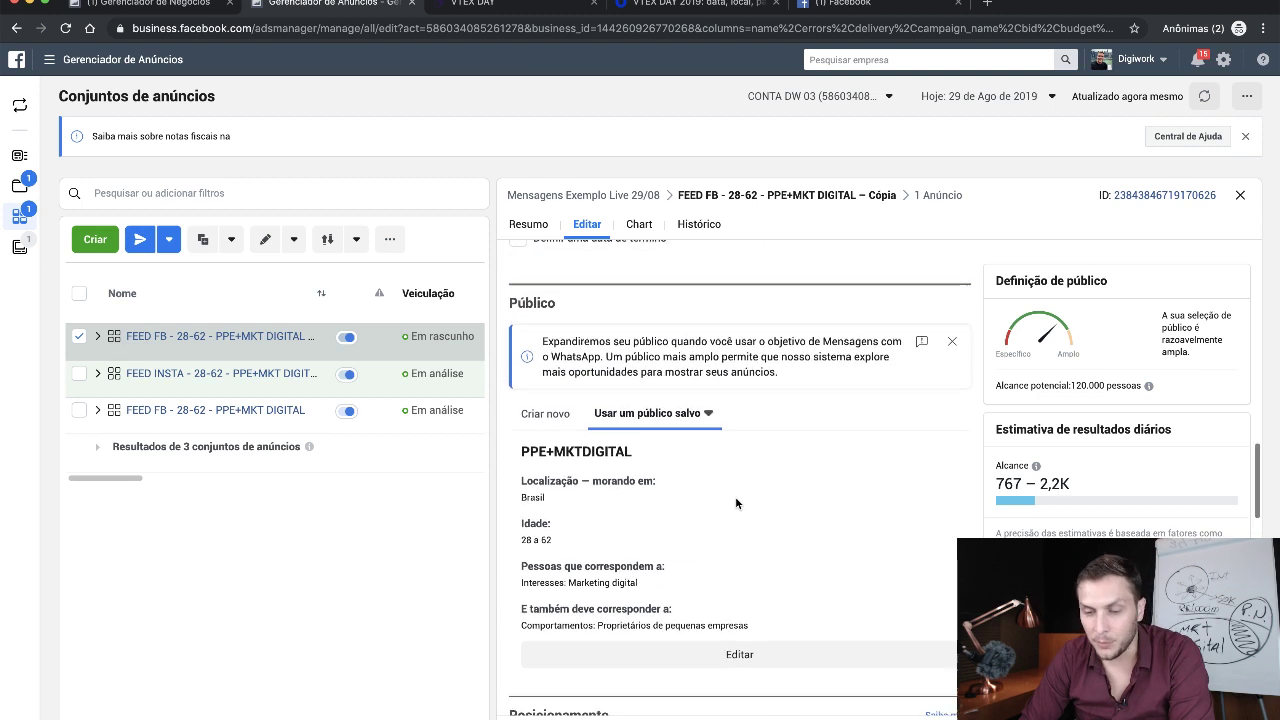
left_click(545, 426)
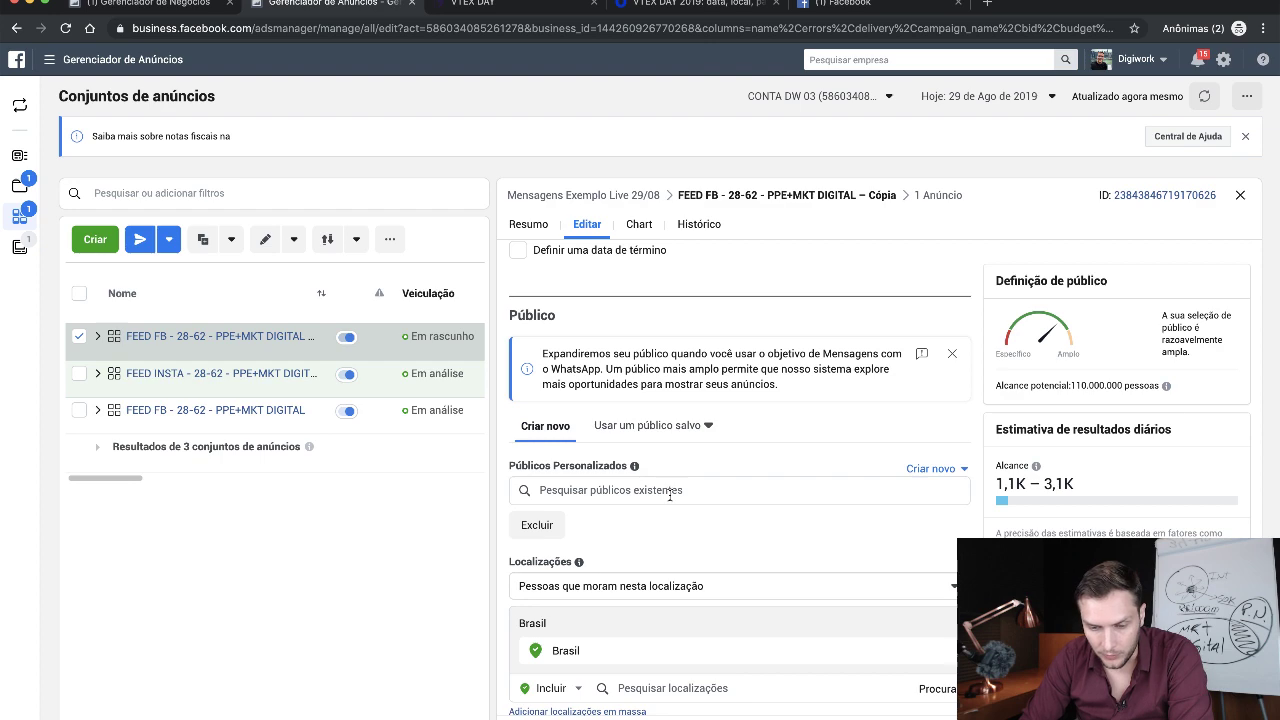
- Show the exclusion option for Públicos Personalizados in the new audience and browse the existing audiences available to exclude
scroll(671, 502, "down", 3)
left_click(537, 383)
left_click(646, 422)
scroll(714, 610, "down", 5)
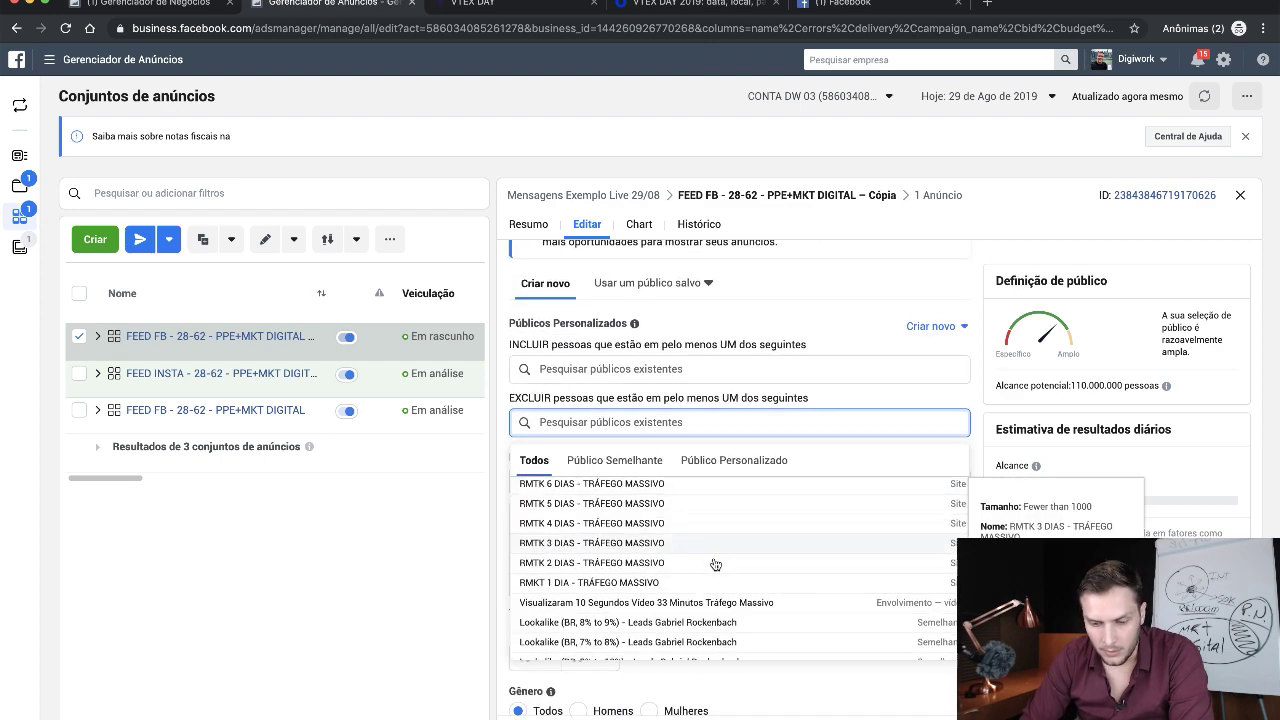
scroll(715, 565, "up", 3)
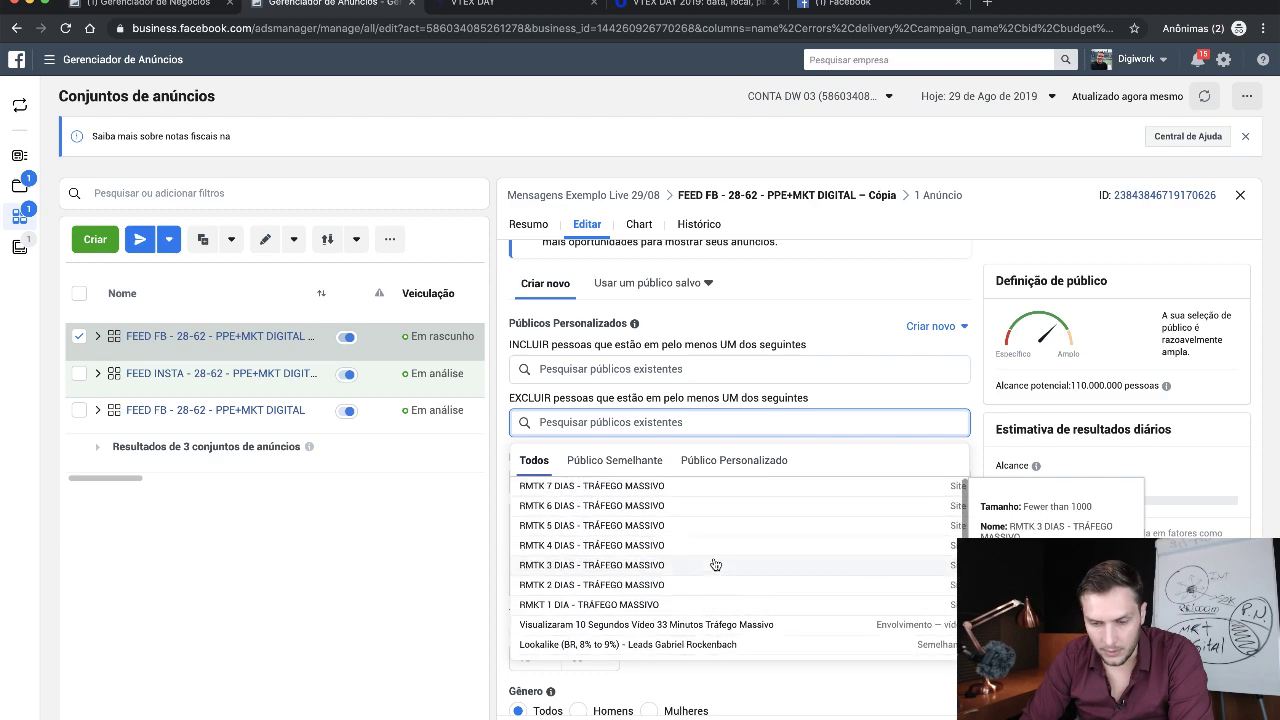
scroll(715, 565, "down", 3)
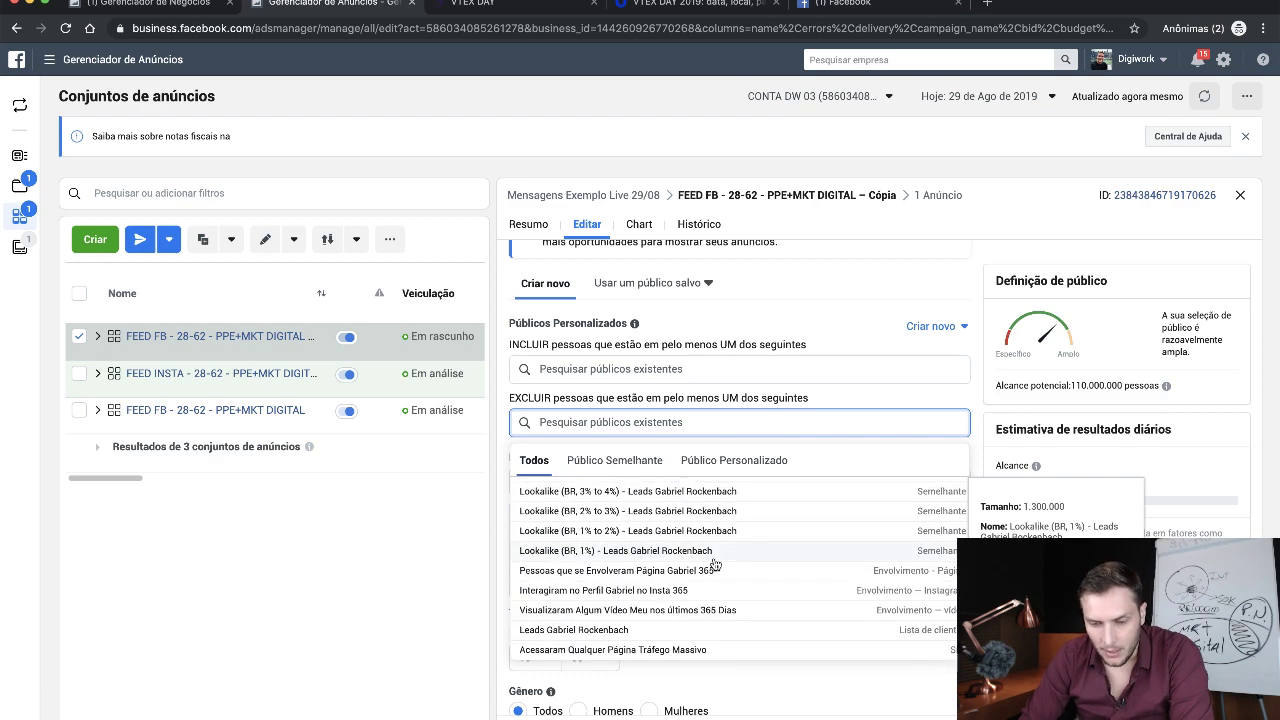
scroll(715, 565, "up", 5)
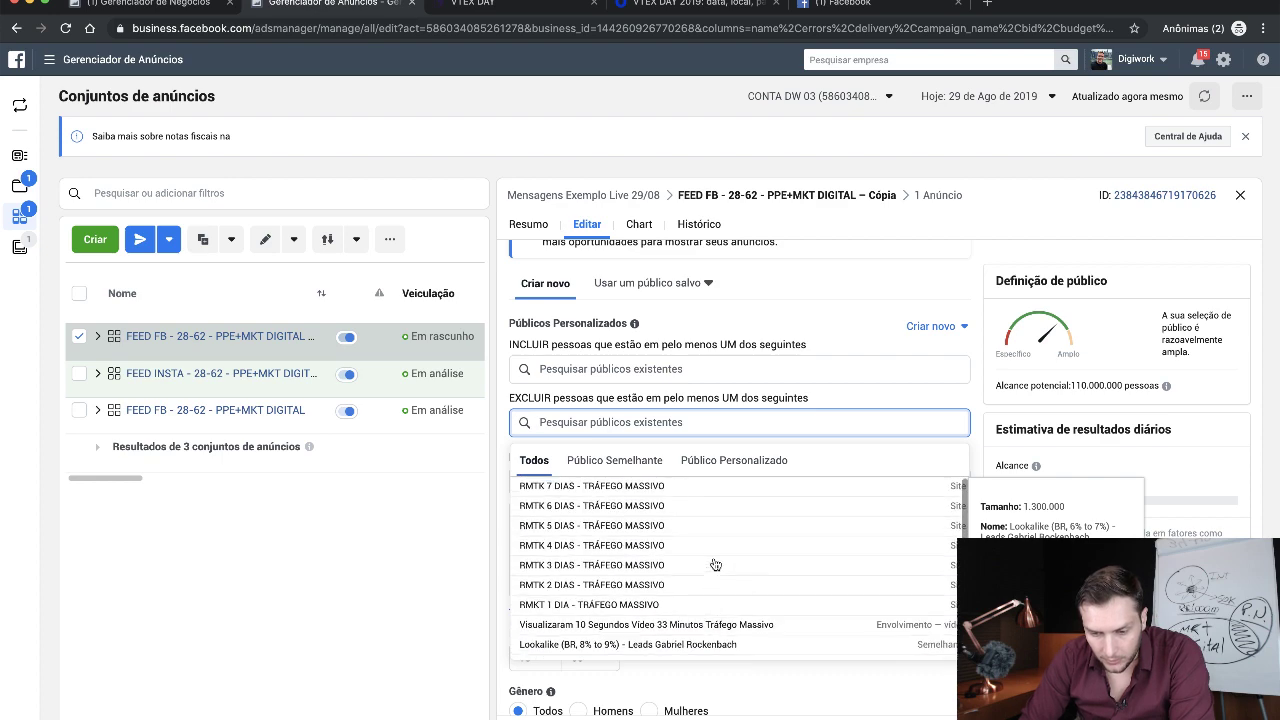
left_click(872, 383)
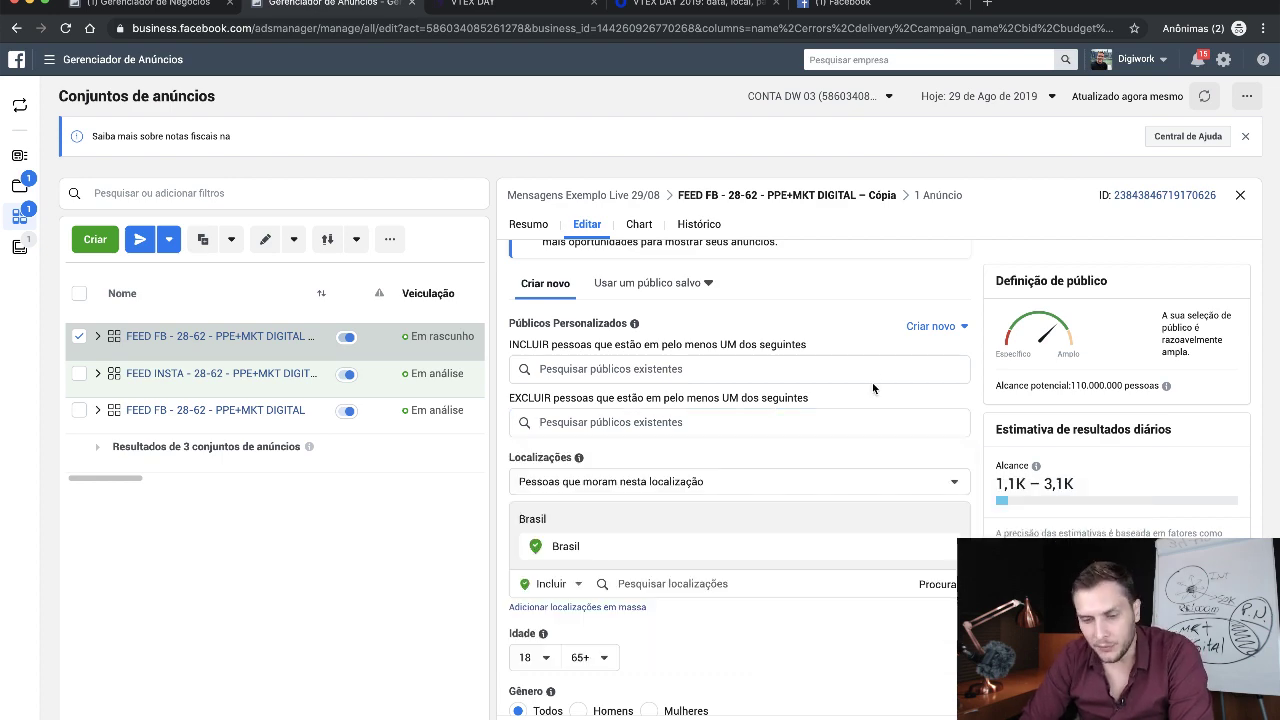
- Review the new audience's targeting and placement settings, and close the FEED FB copy's editor without publishing the draft
scroll(790, 578, "down", 2)
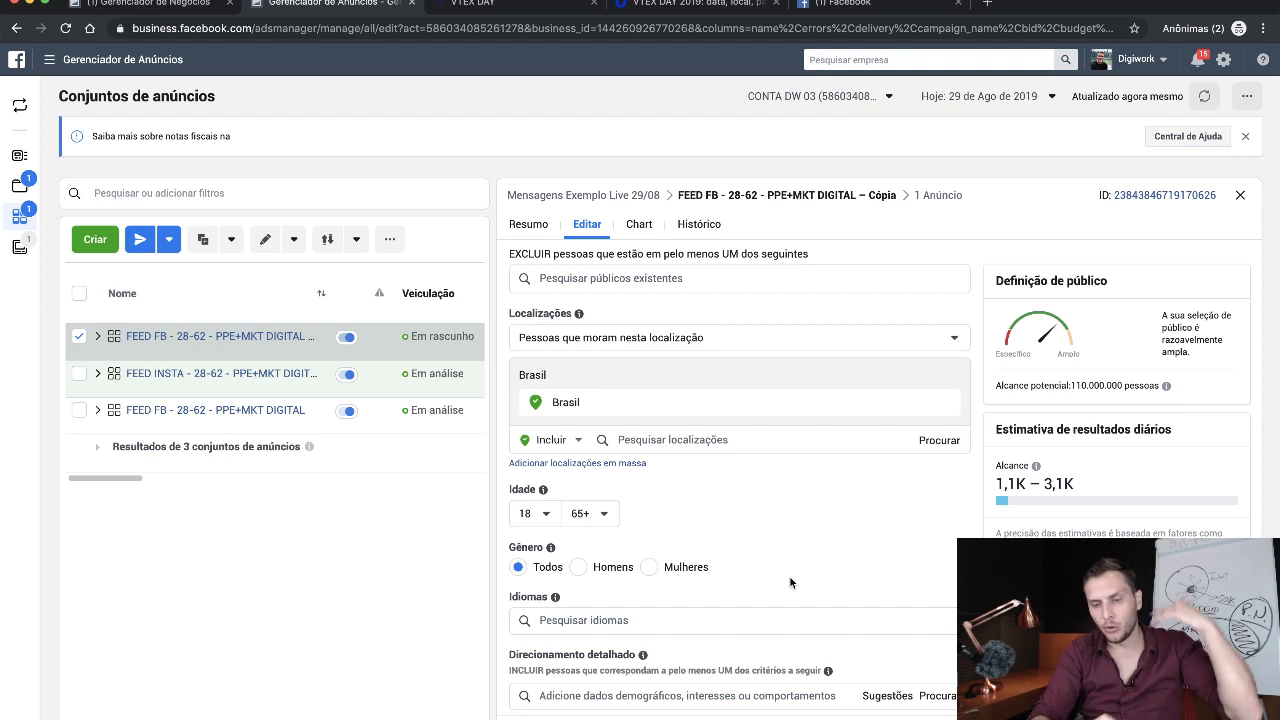
scroll(790, 583, "down", 3)
scroll(796, 565, "down", 6)
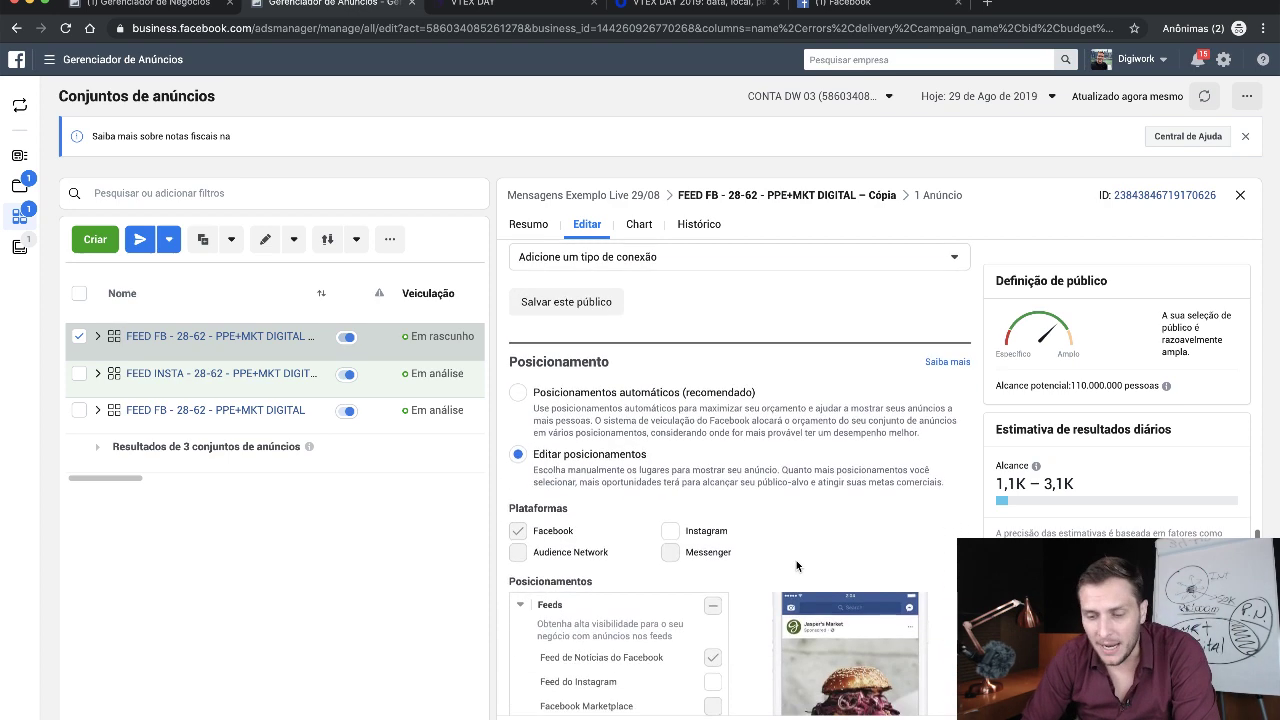
scroll(796, 565, "up", 6)
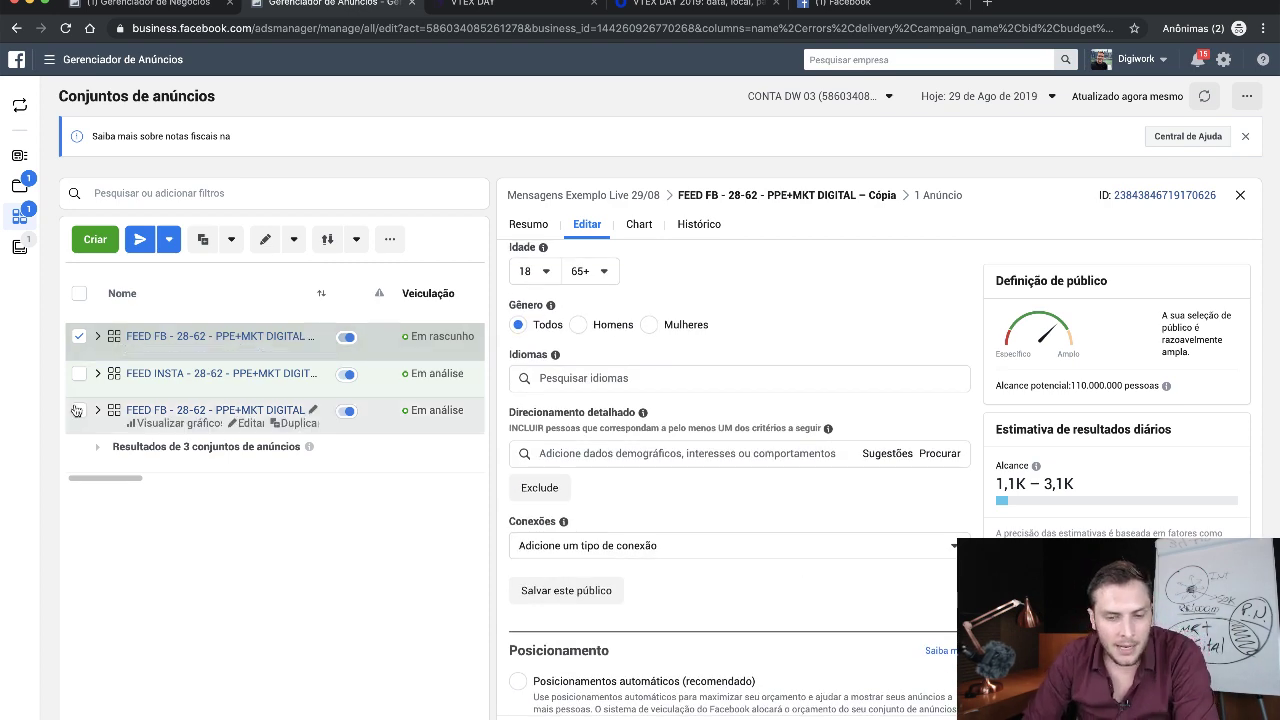
left_click(1242, 197)
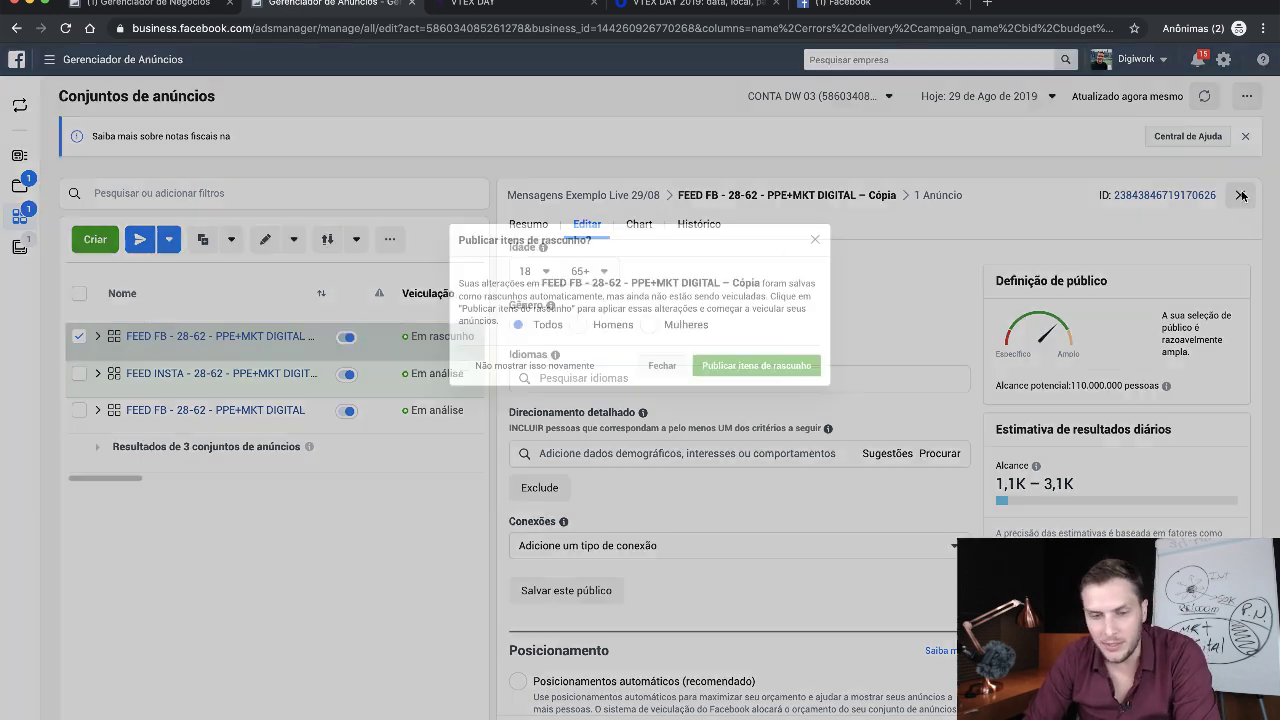
left_click(663, 366)
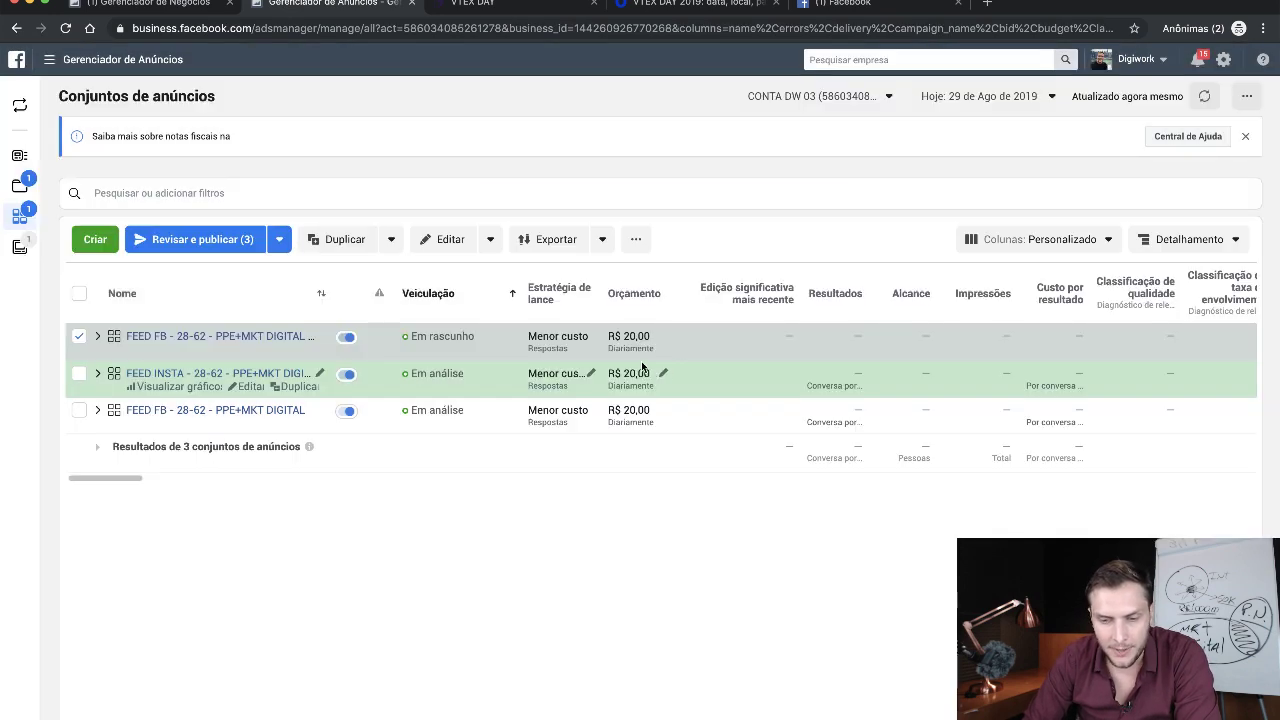
- Delete the draft copy of the FEED FB ad set and confirm its removal
left_click(443, 243)
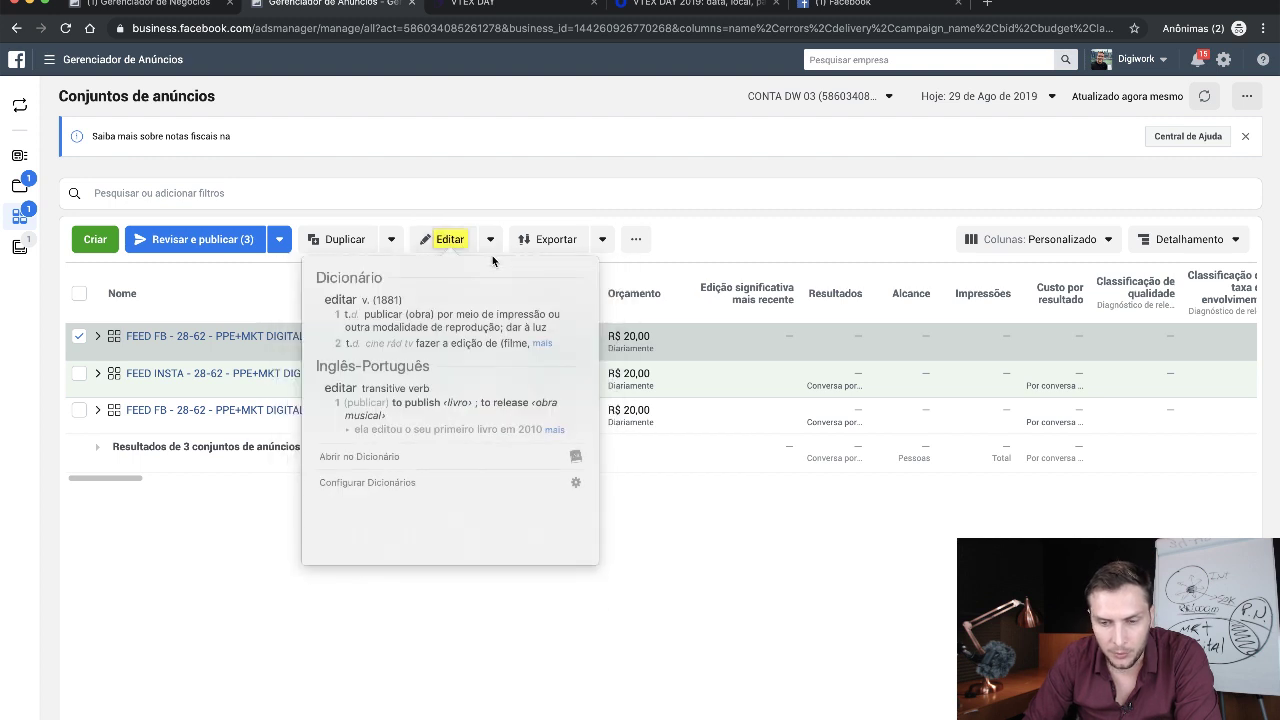
left_click(389, 241)
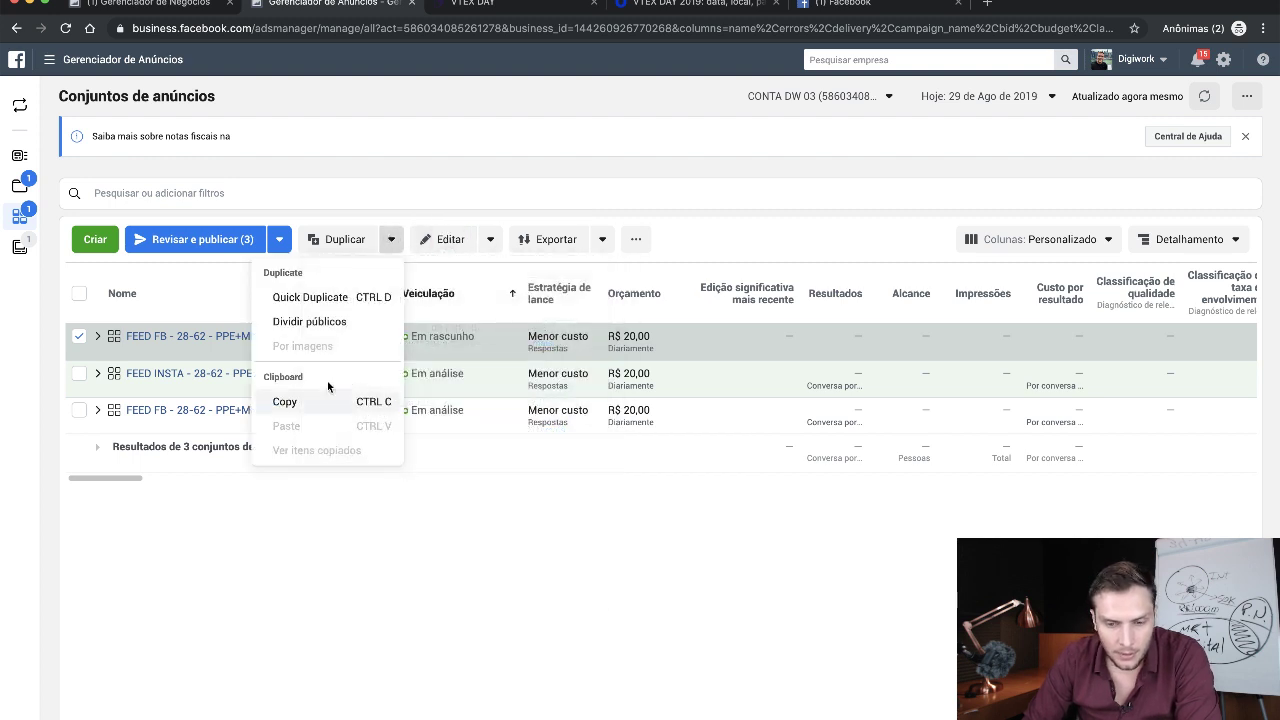
left_click(444, 190)
left_click(490, 239)
left_click(430, 304)
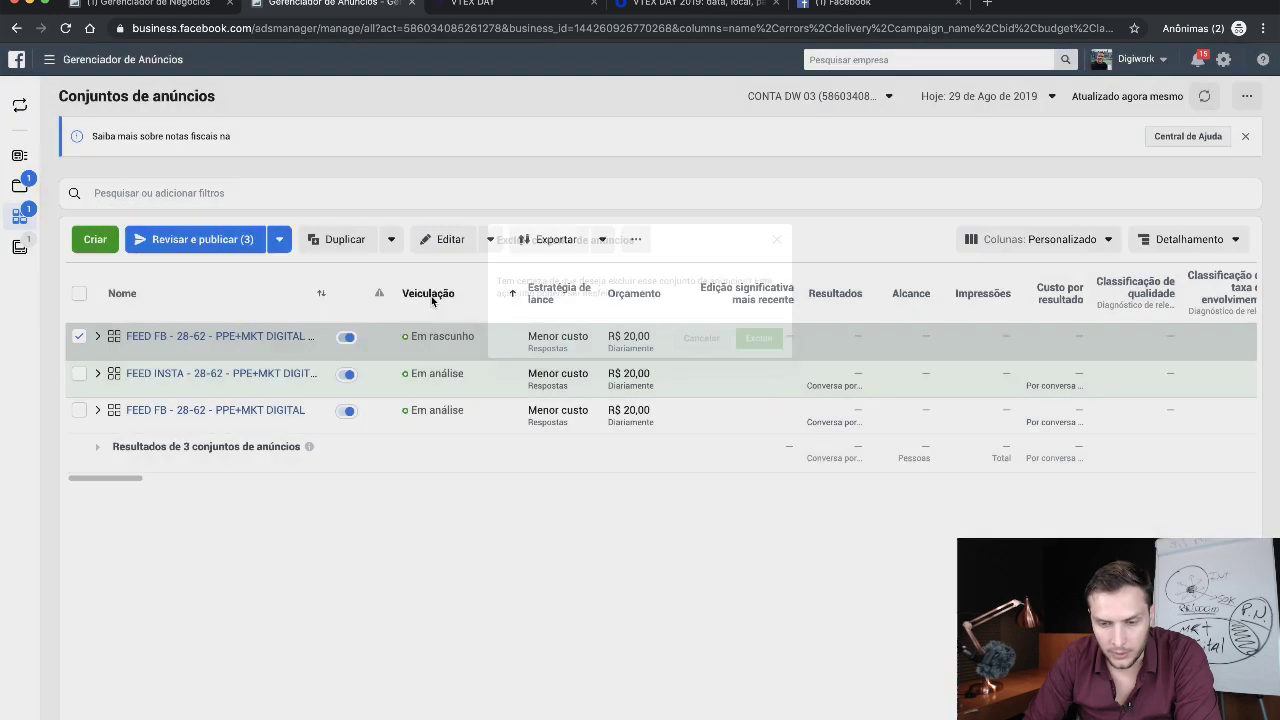
left_click(757, 337)
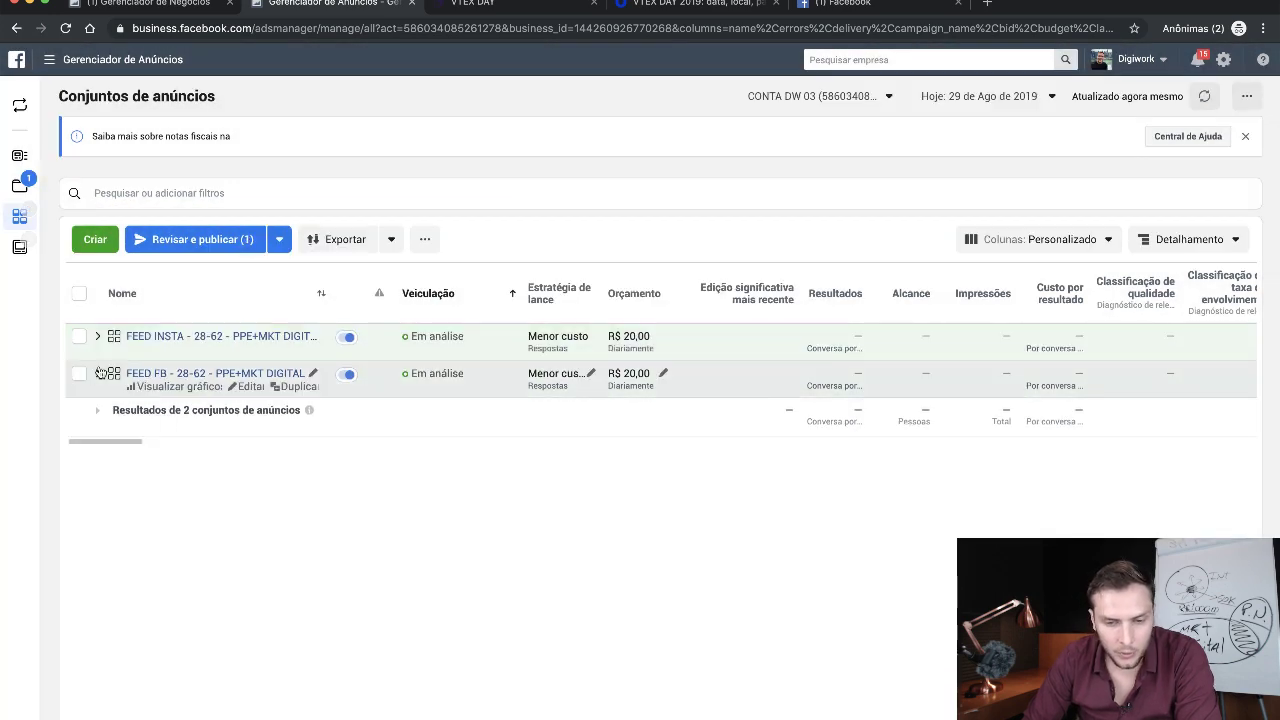
- Select the original FEED FB ad set and publish the pending placement and audience changes of the FEED INSTA ad set
left_click(79, 373)
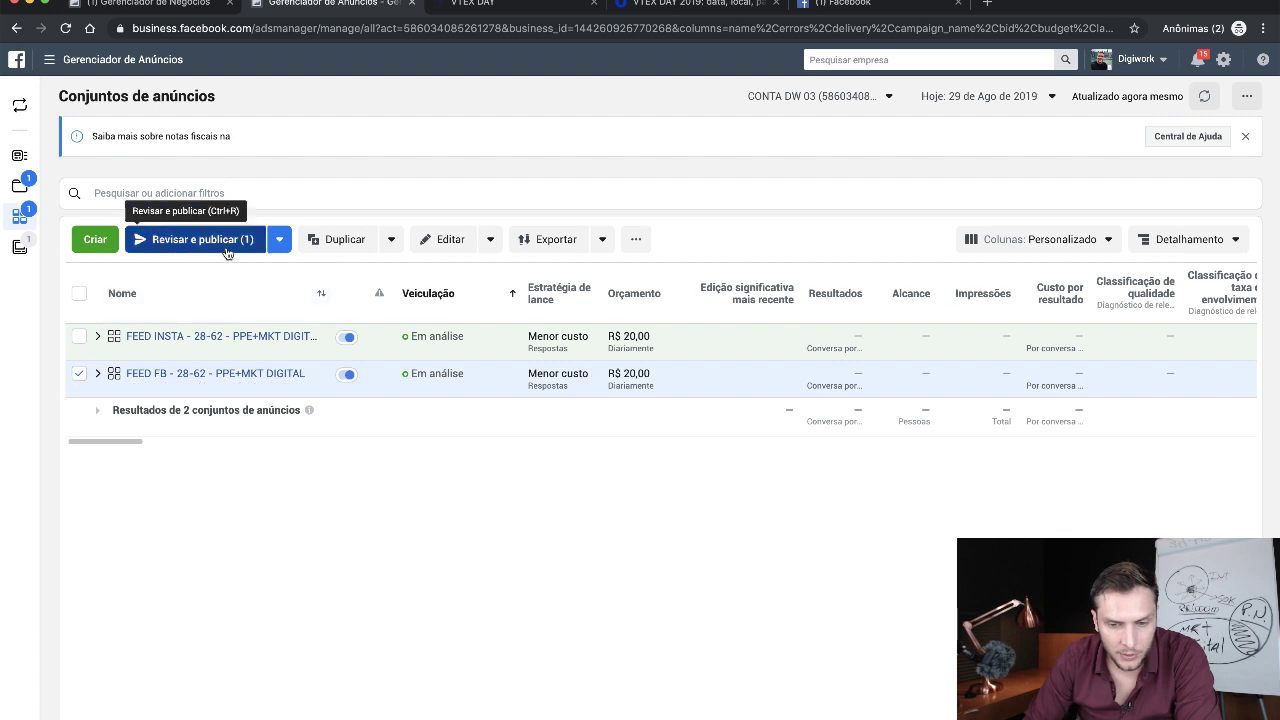
left_click(200, 240)
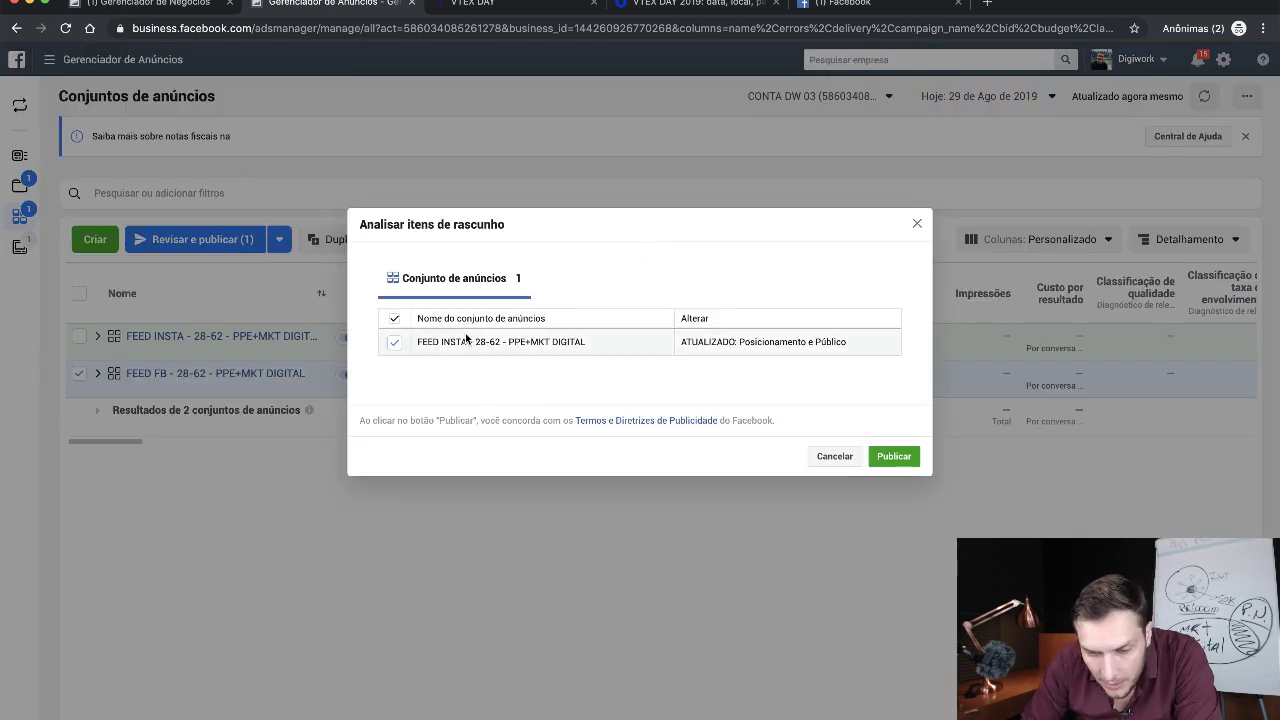
left_click(894, 456)
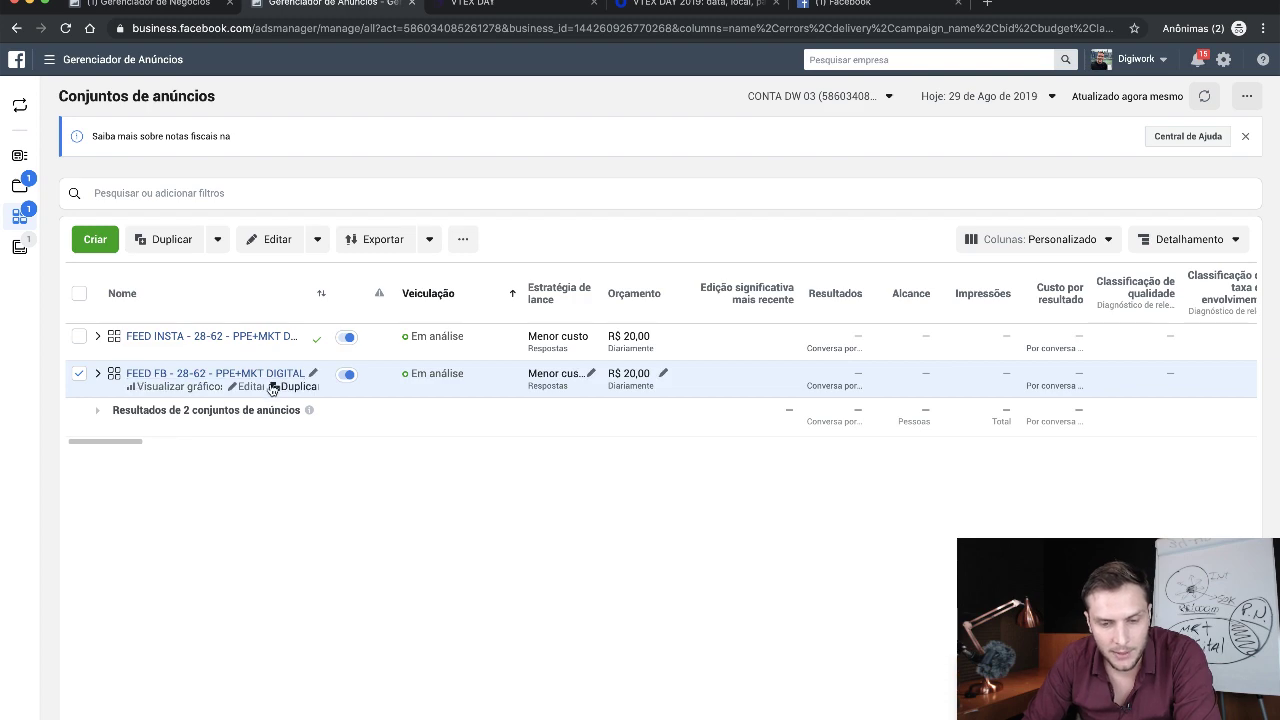
- Duplicate the selected FEED FB ad set once in its original campaign and open the copy's saved audience PPE+MKTDIGITAL for editing
left_click(170, 239)
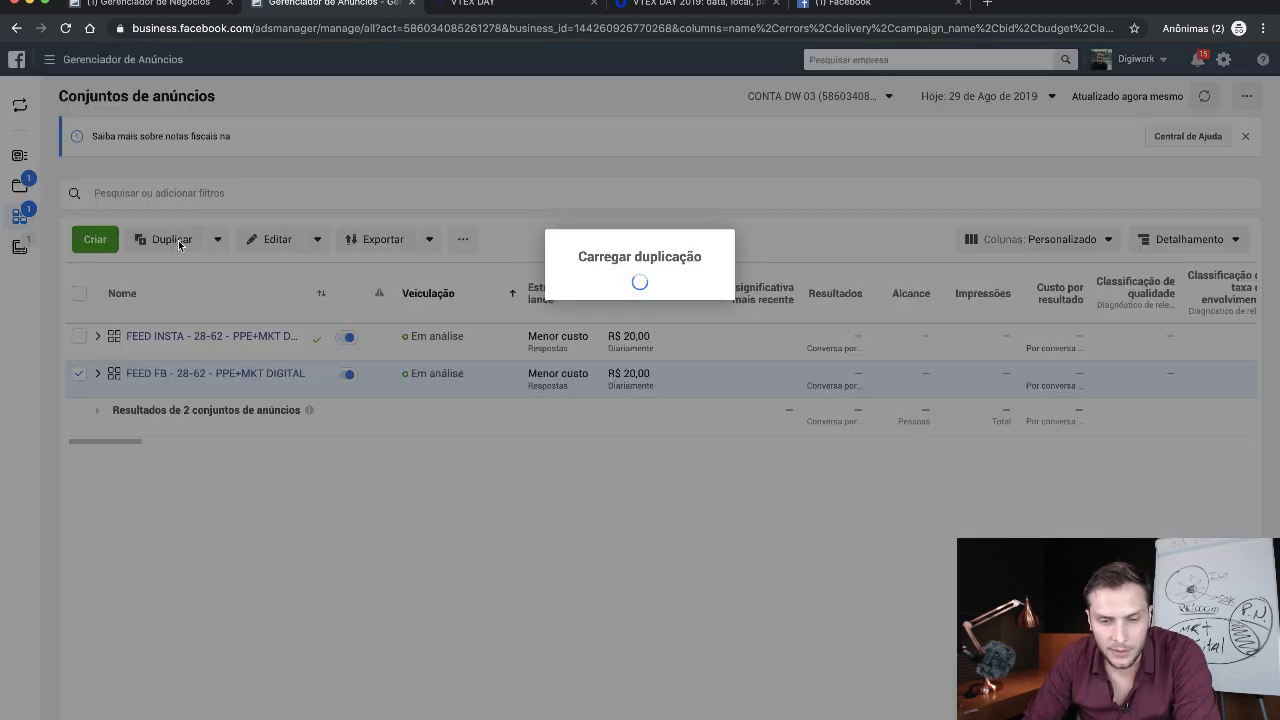
left_click(832, 445)
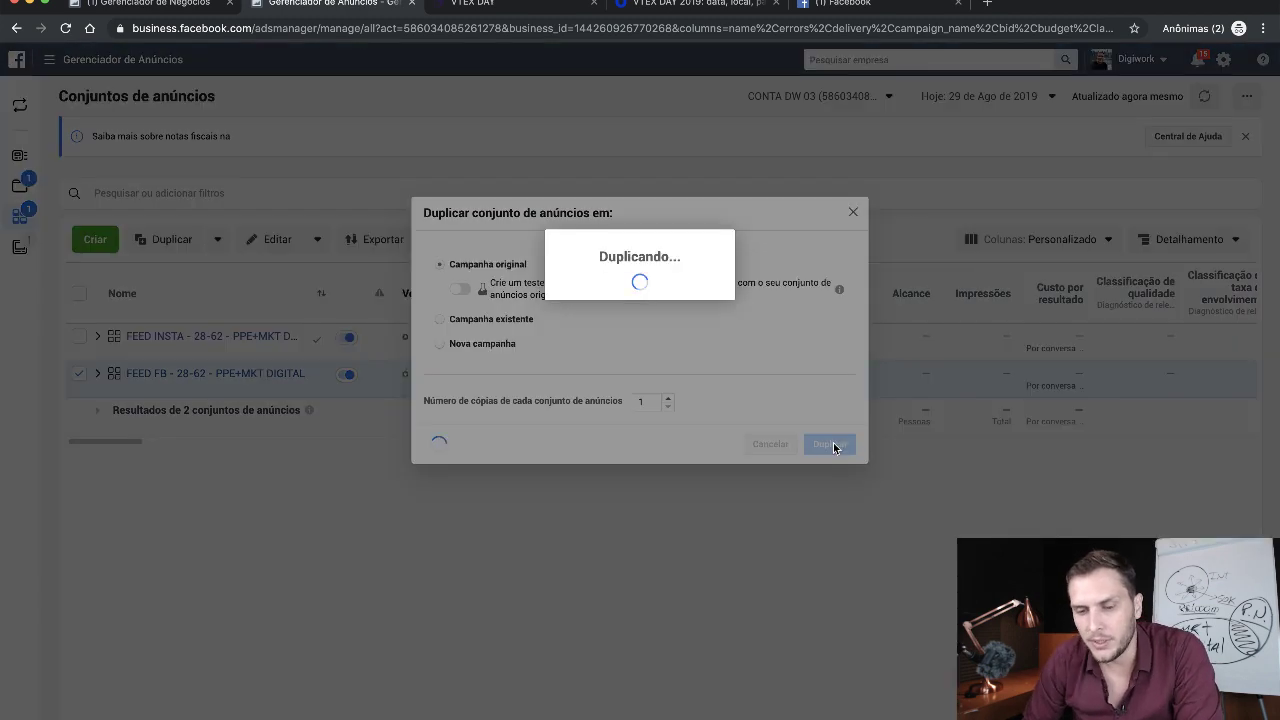
scroll(738, 598, "down", 6)
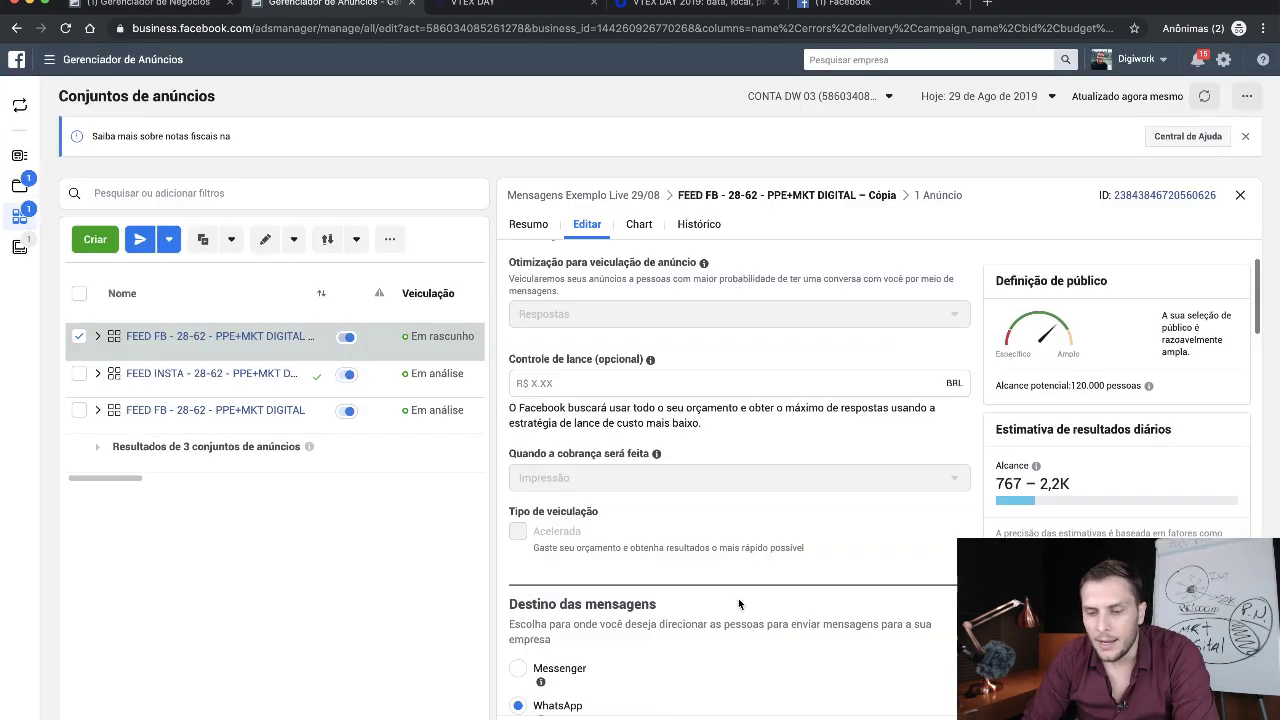
scroll(775, 548, "down", 10)
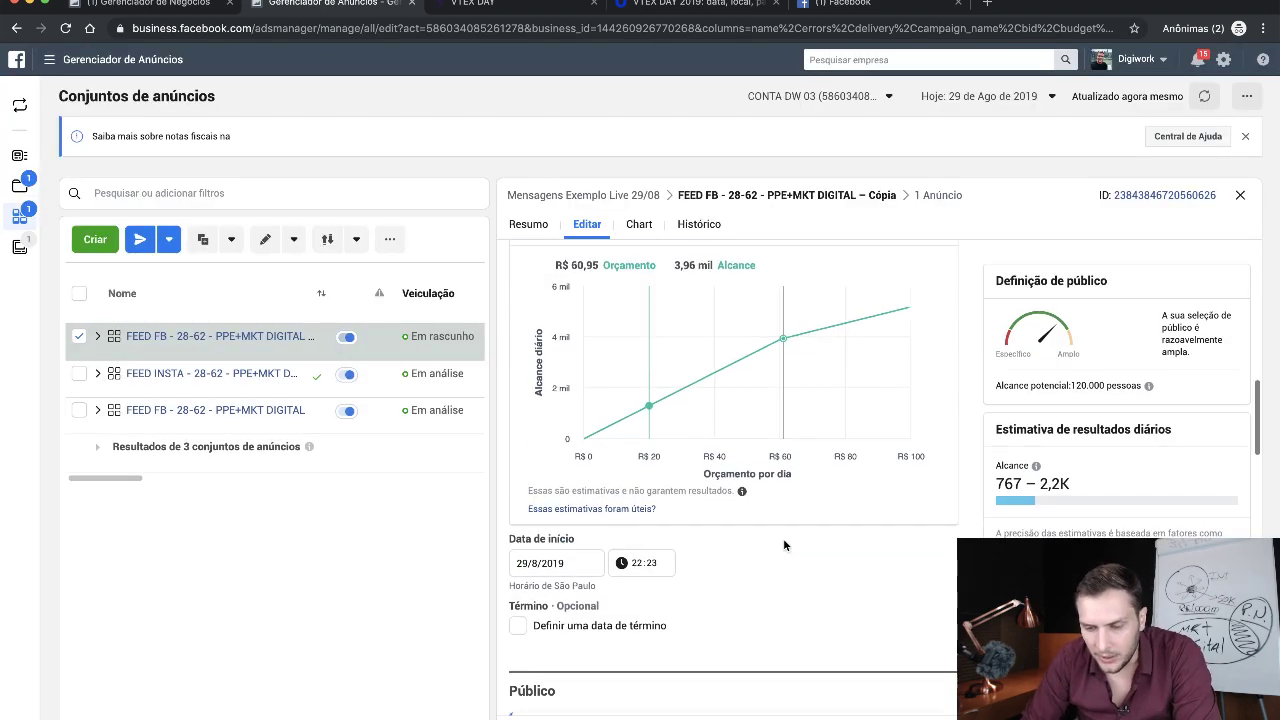
scroll(783, 537, "up", 2)
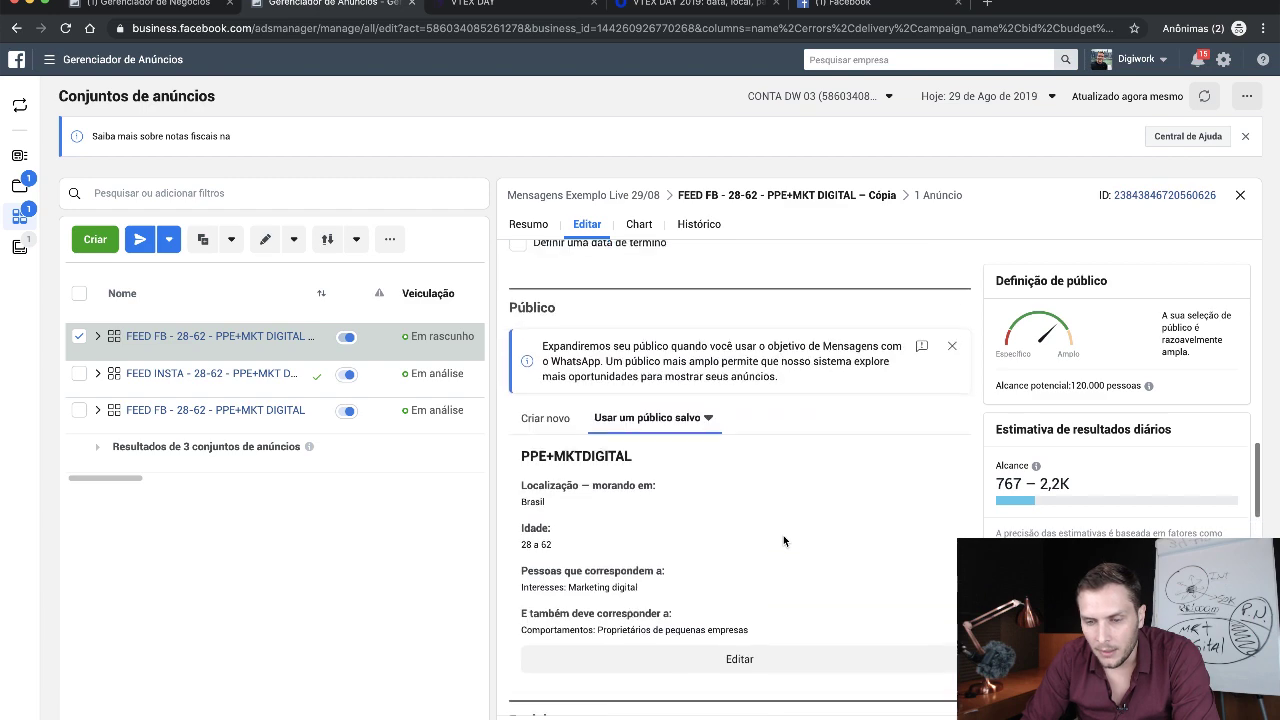
left_click(754, 665)
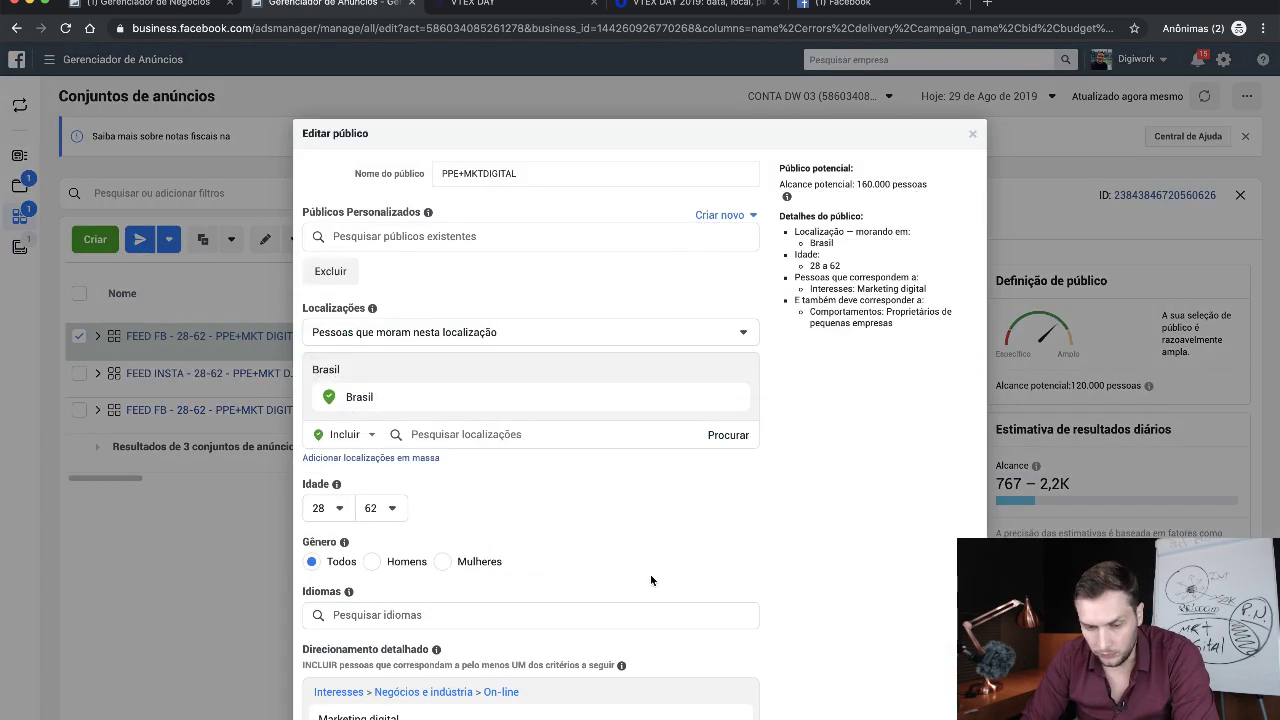
- Add an exclusion to the audience's detailed targeting for the interest Marketing digital under Negócios e indústria > On-line
scroll(692, 575, "down", 3)
mouse_move(381, 531)
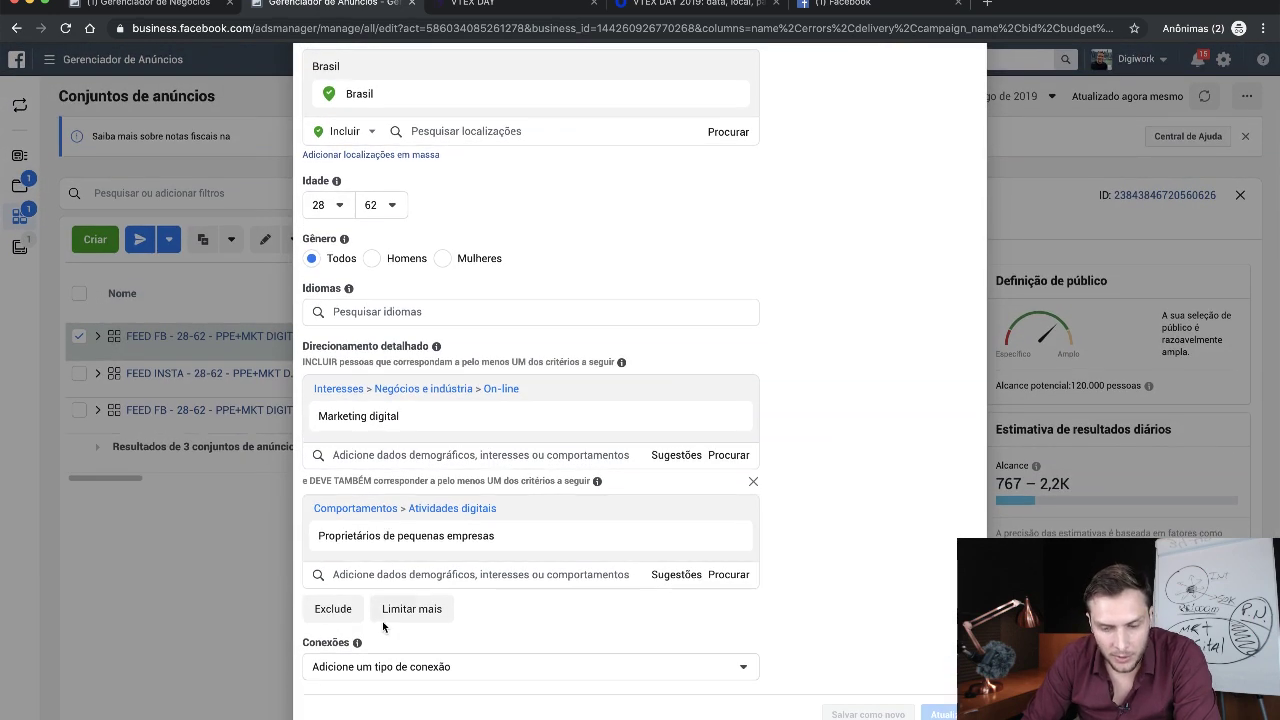
left_click(333, 609)
scroll(557, 618, "down", 2)
left_click(452, 571)
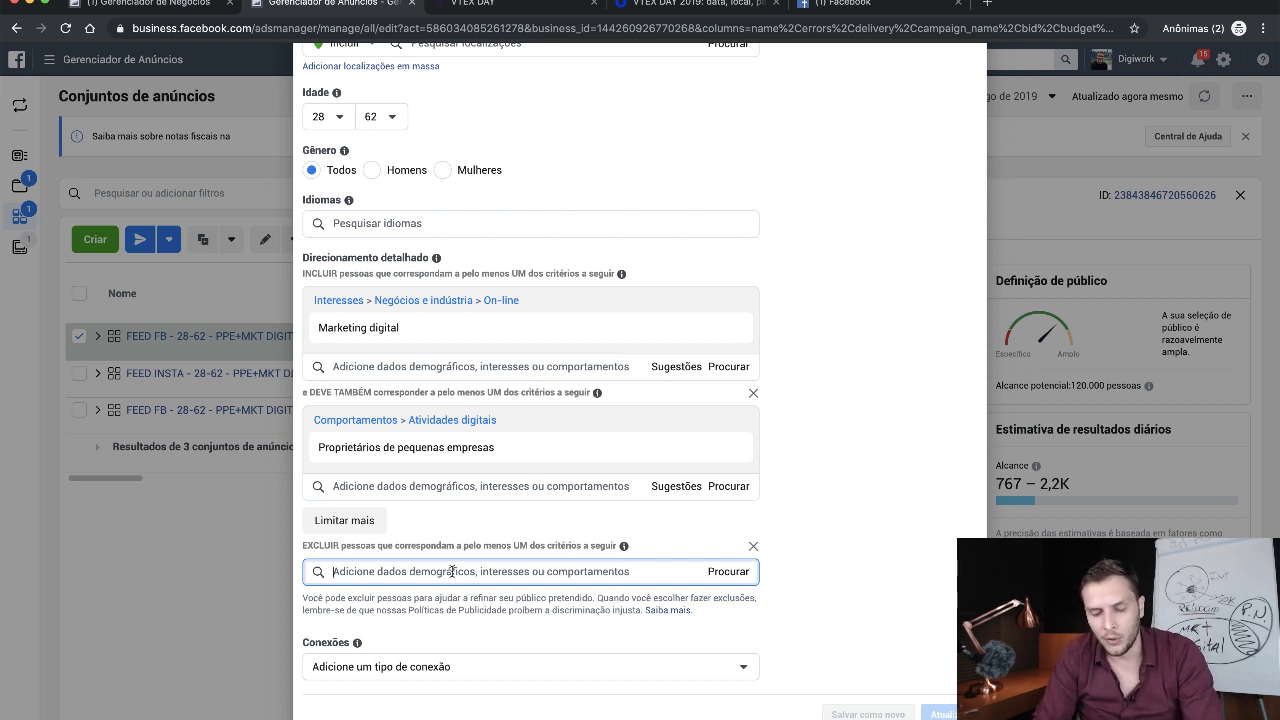
type("Marketing digital")
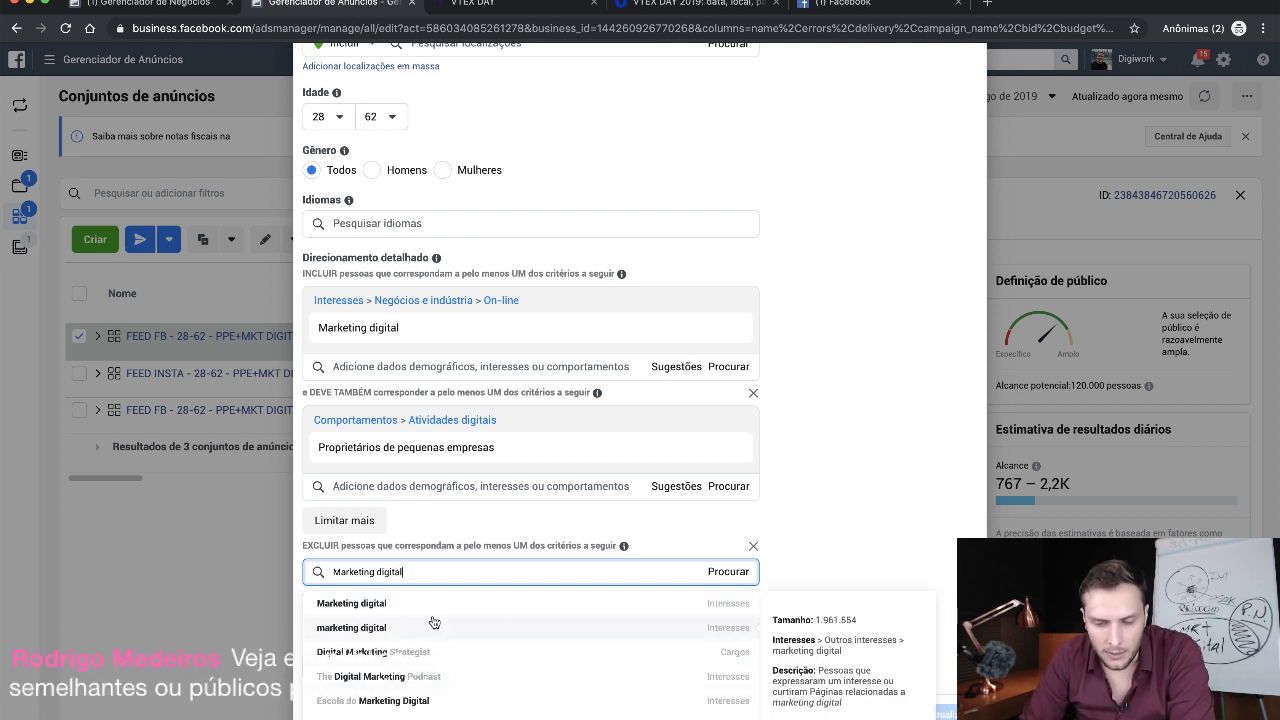
left_click(424, 605)
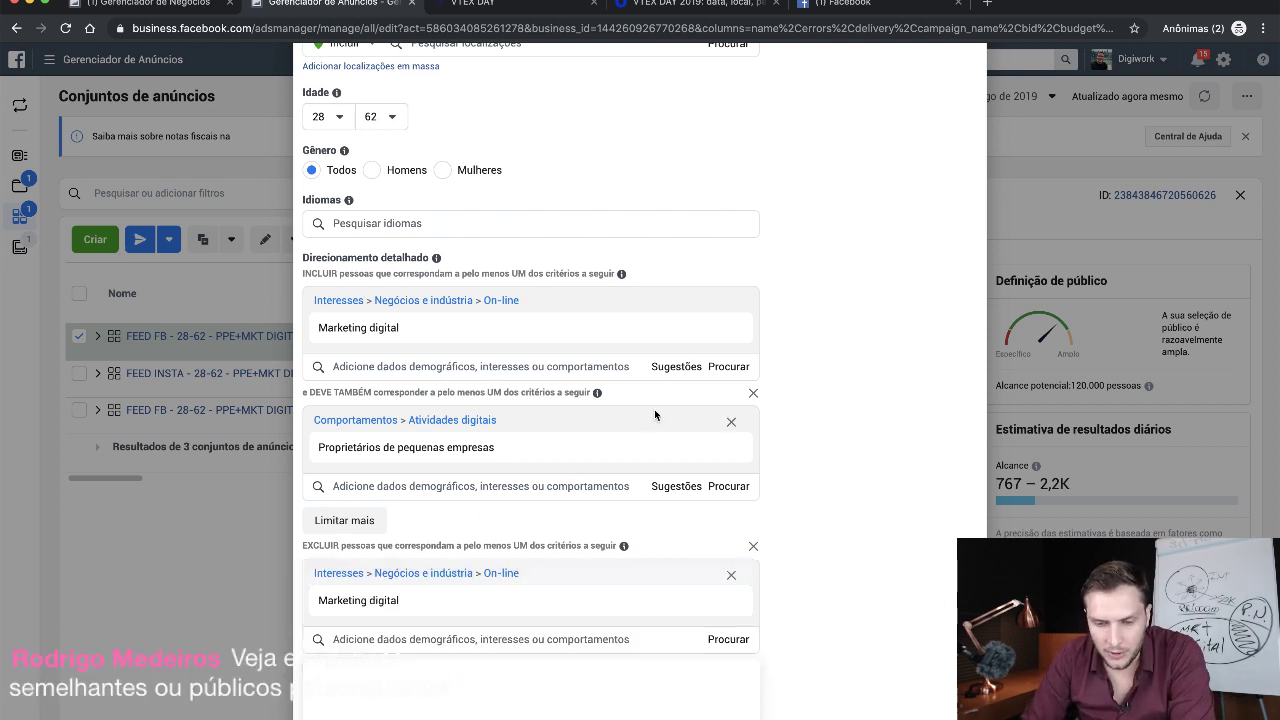
- Replace the included interest Marketing digital with Vendas from Dados demográficos > Ocupação > Setores
left_click(731, 301)
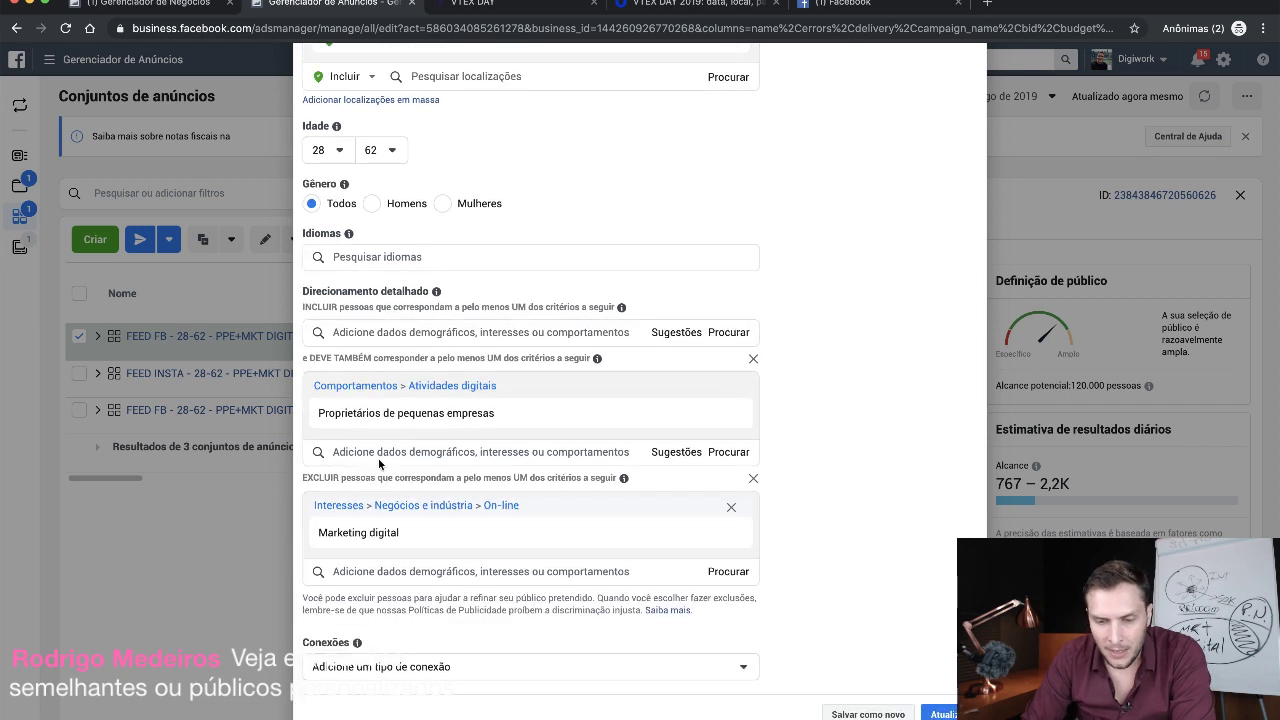
mouse_move(321, 428)
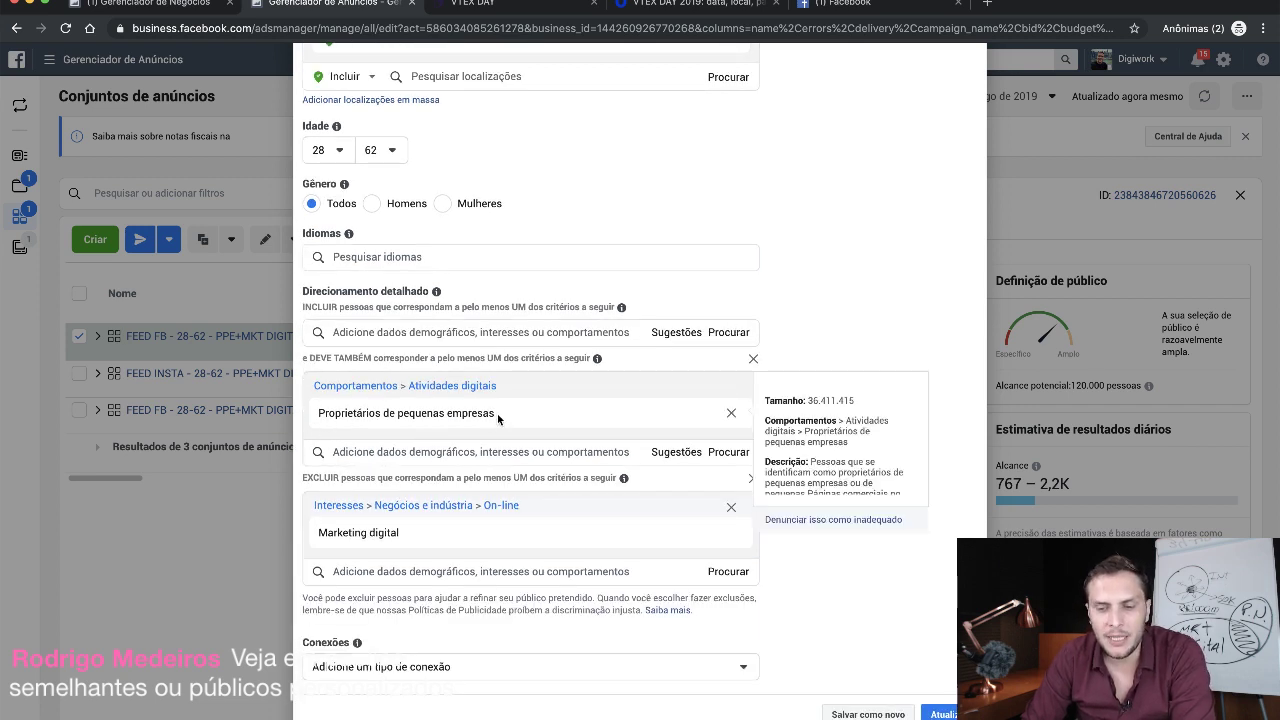
left_click(436, 332)
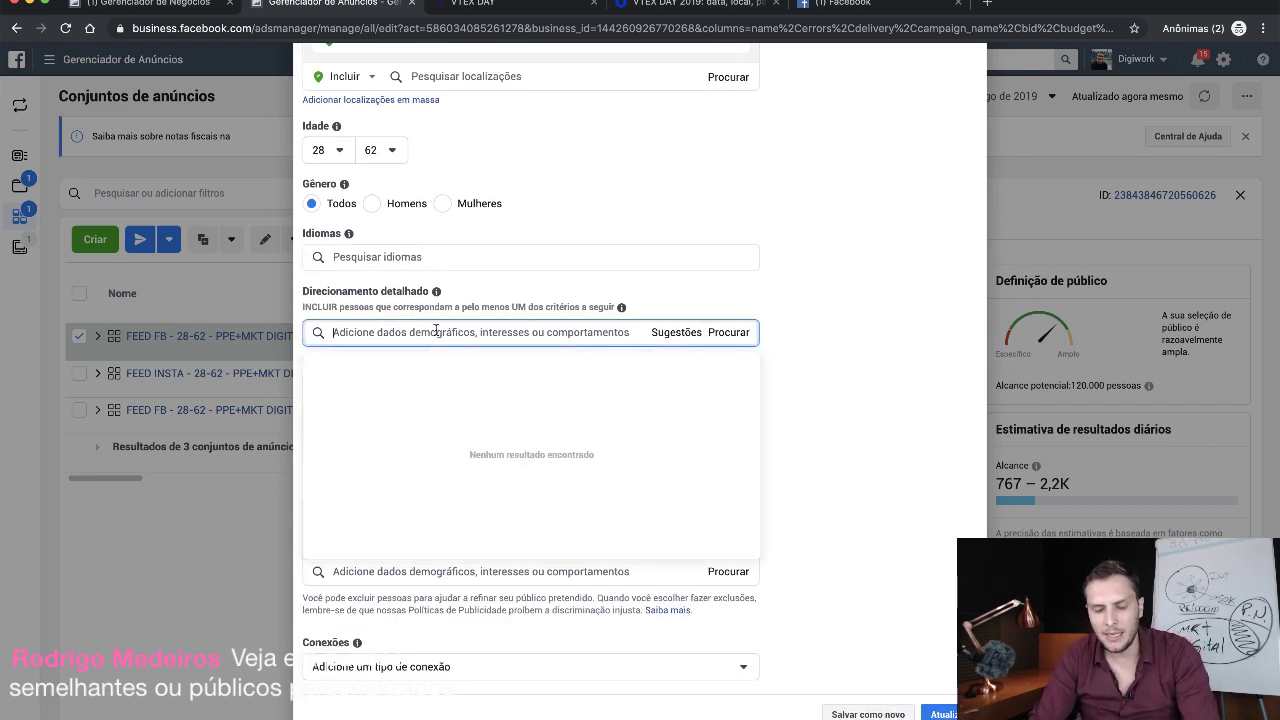
type("Vendas")
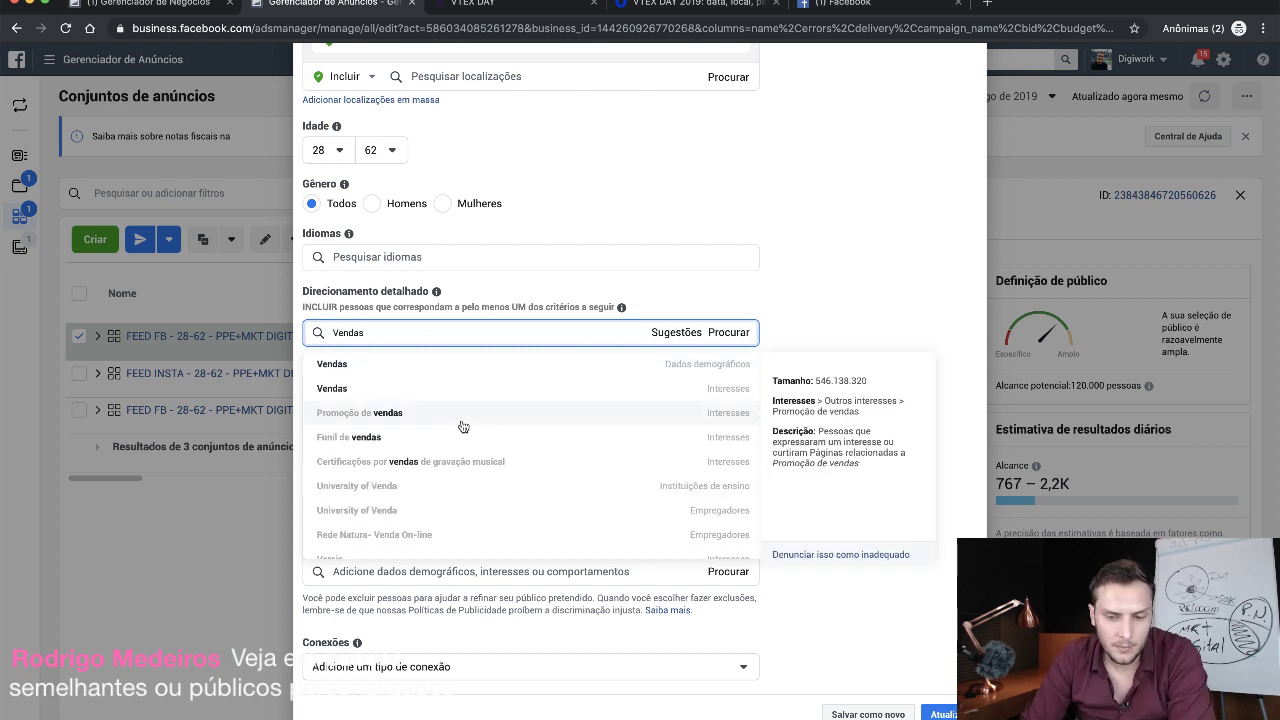
left_click(443, 369)
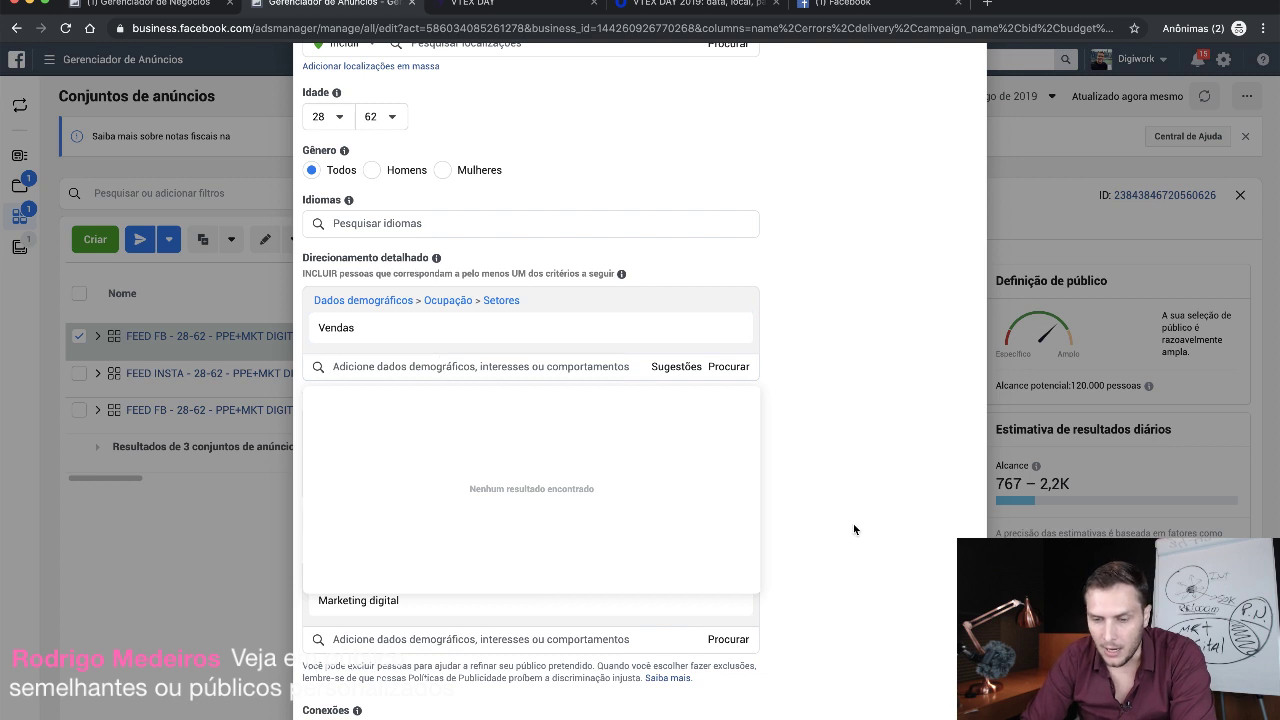
- Review the edited targeting and connection types, update the saved audience PPE+MKTDIGITAL and finish the change verification
left_click(718, 263)
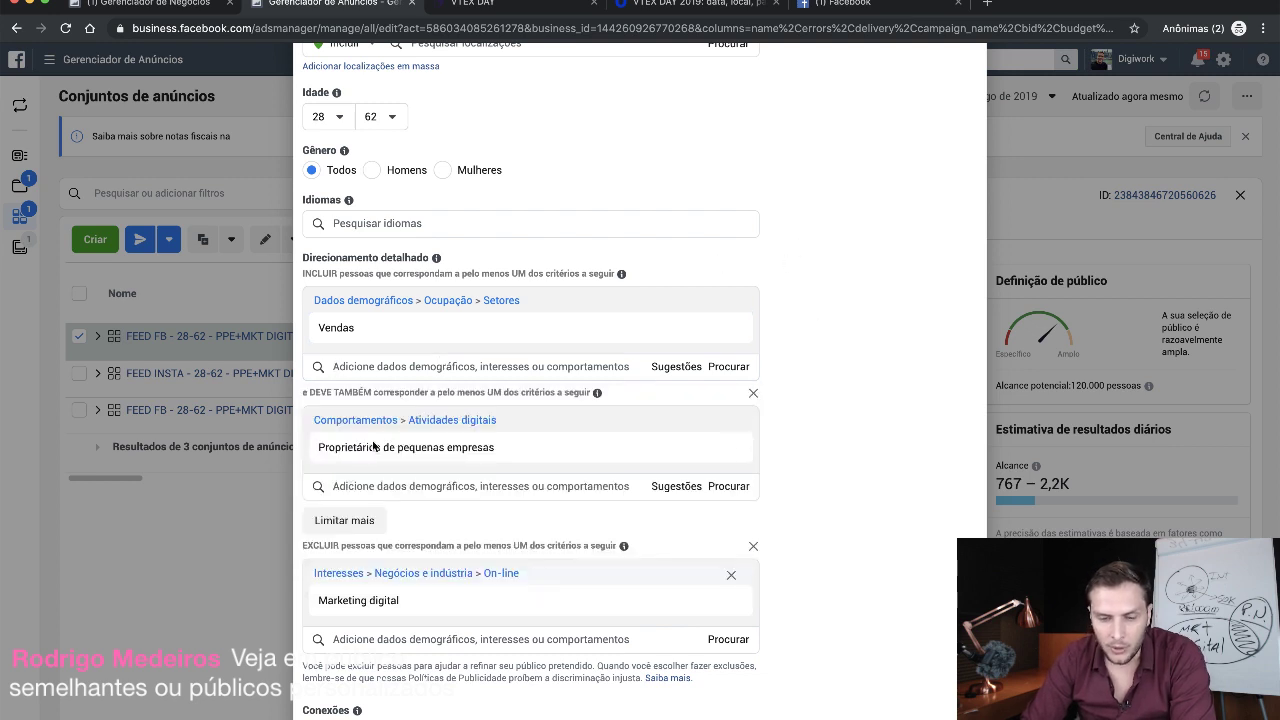
mouse_move(378, 440)
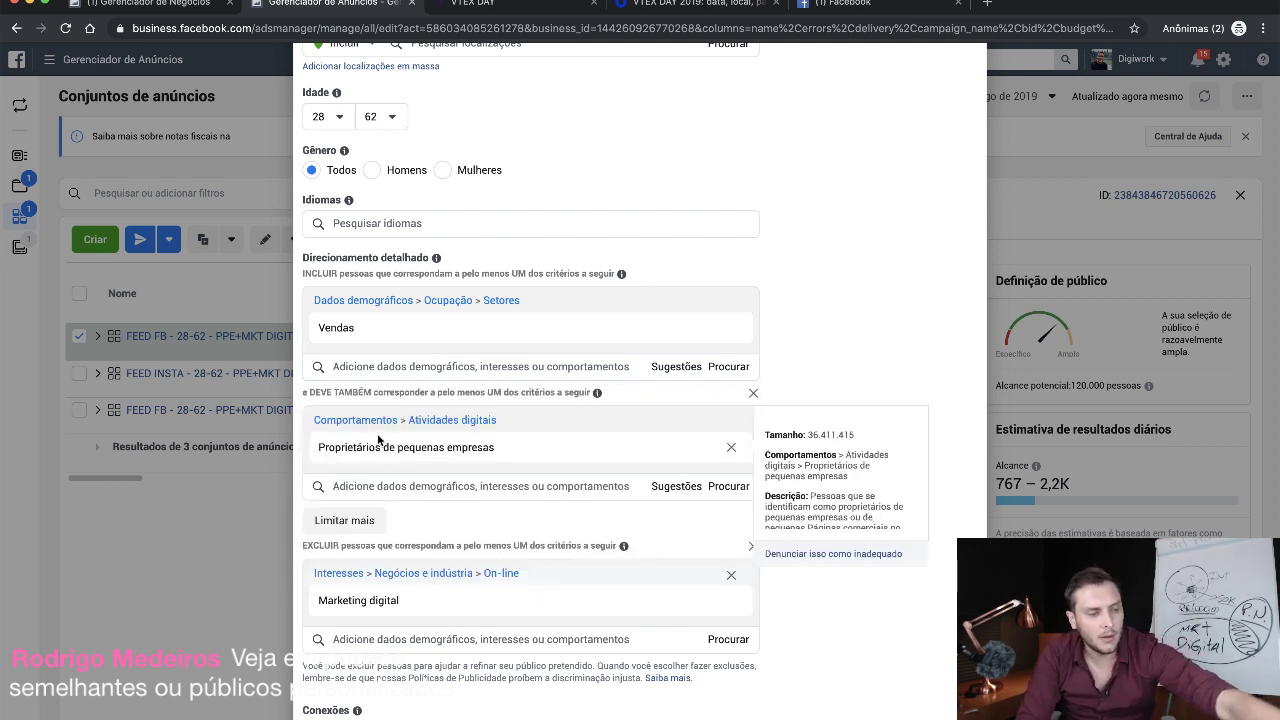
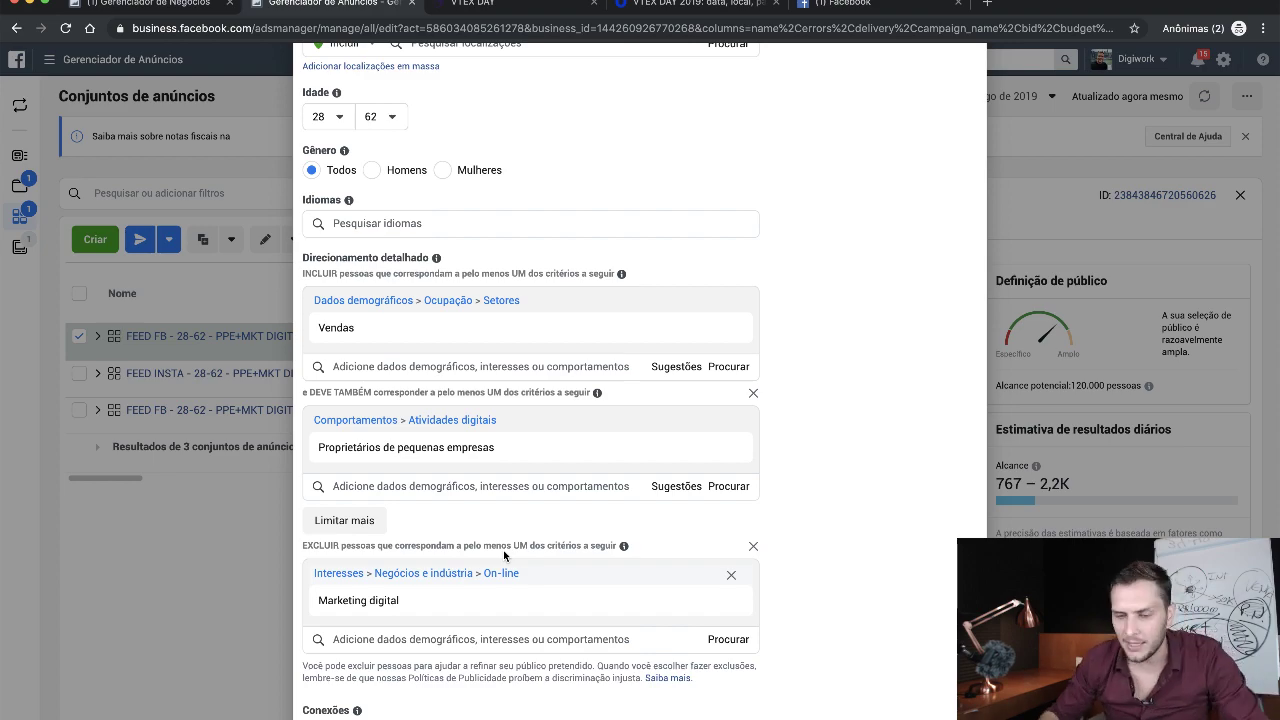
scroll(626, 676, "down", 2)
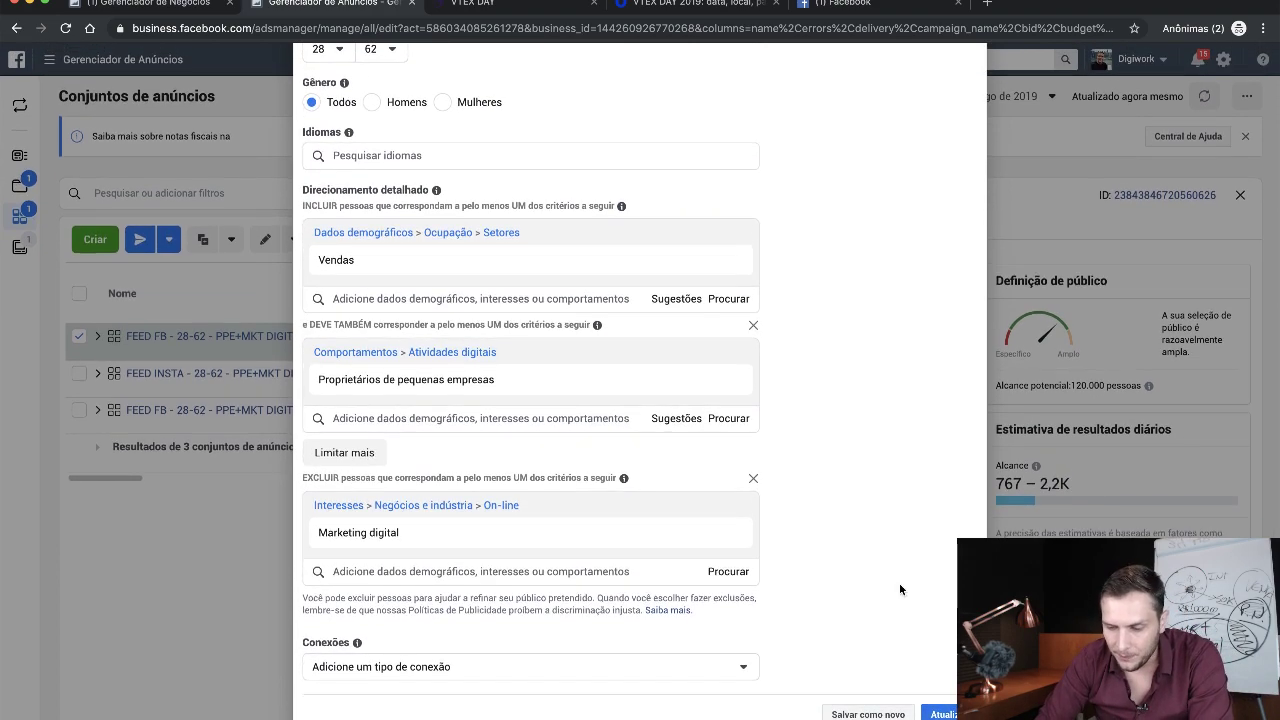
scroll(879, 517, "up", 10)
scroll(879, 517, "down", 10)
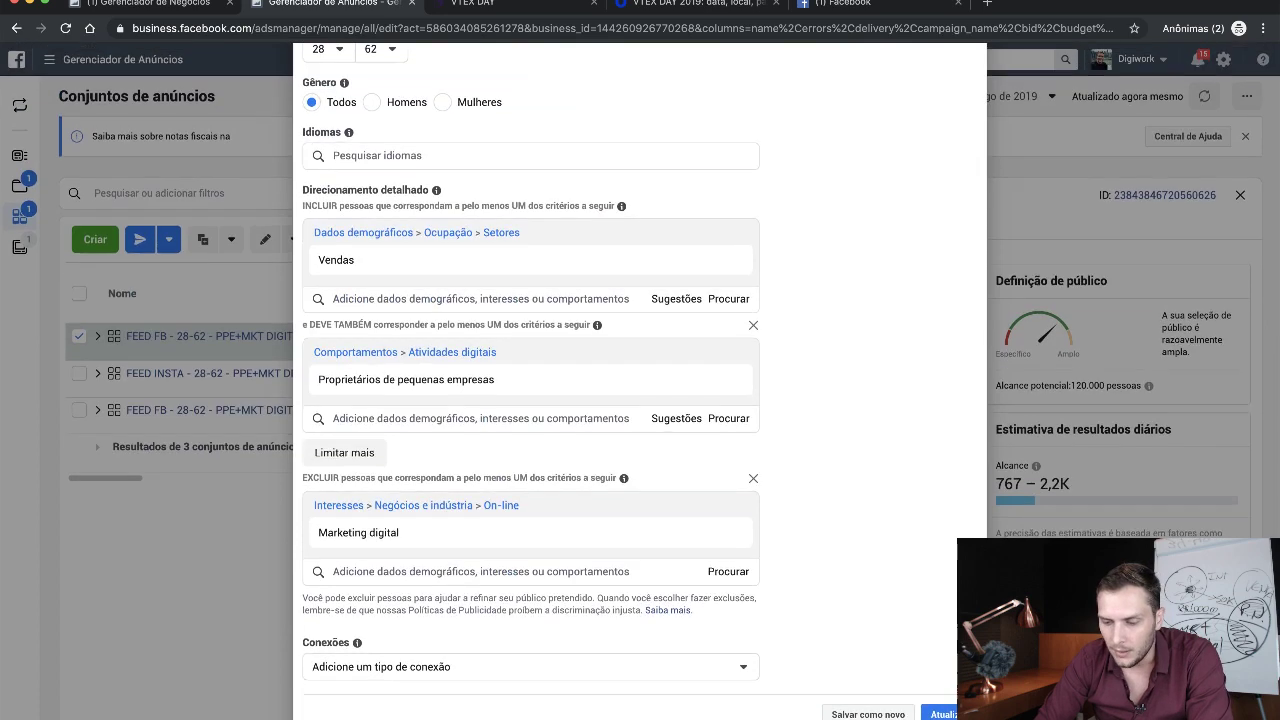
left_click(498, 666)
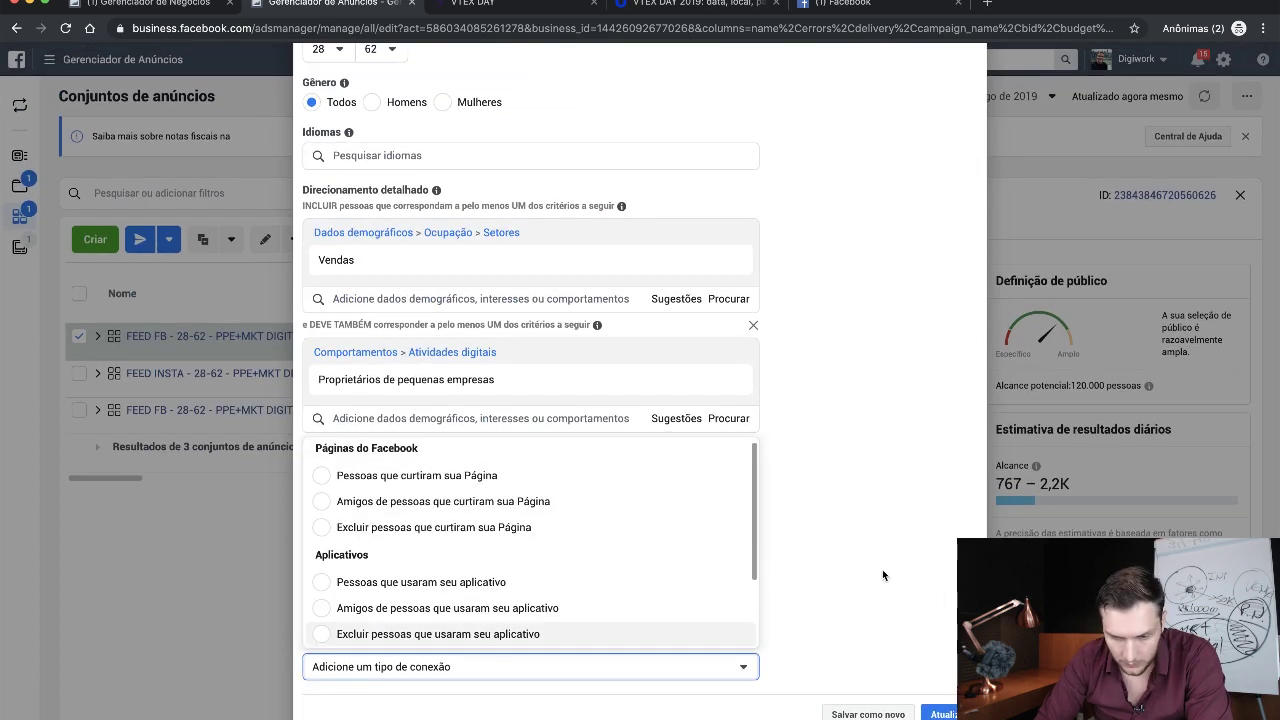
left_click(882, 569)
left_click(940, 714)
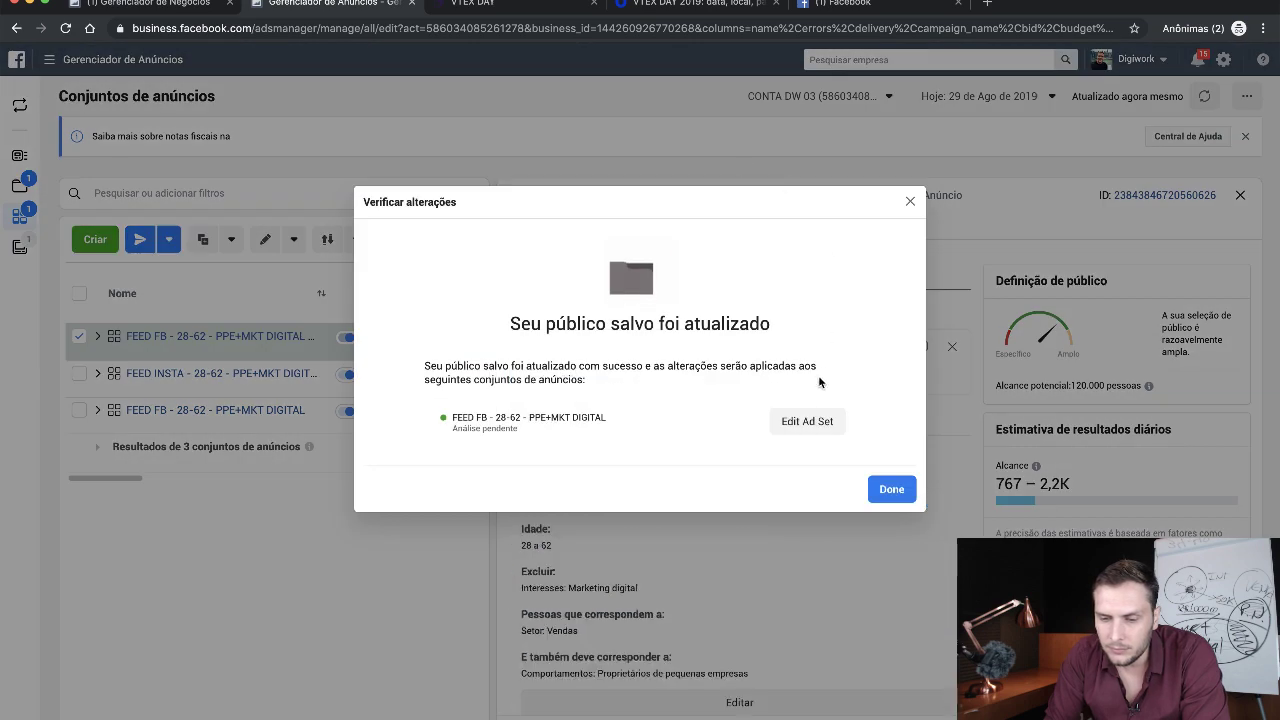
left_click(891, 489)
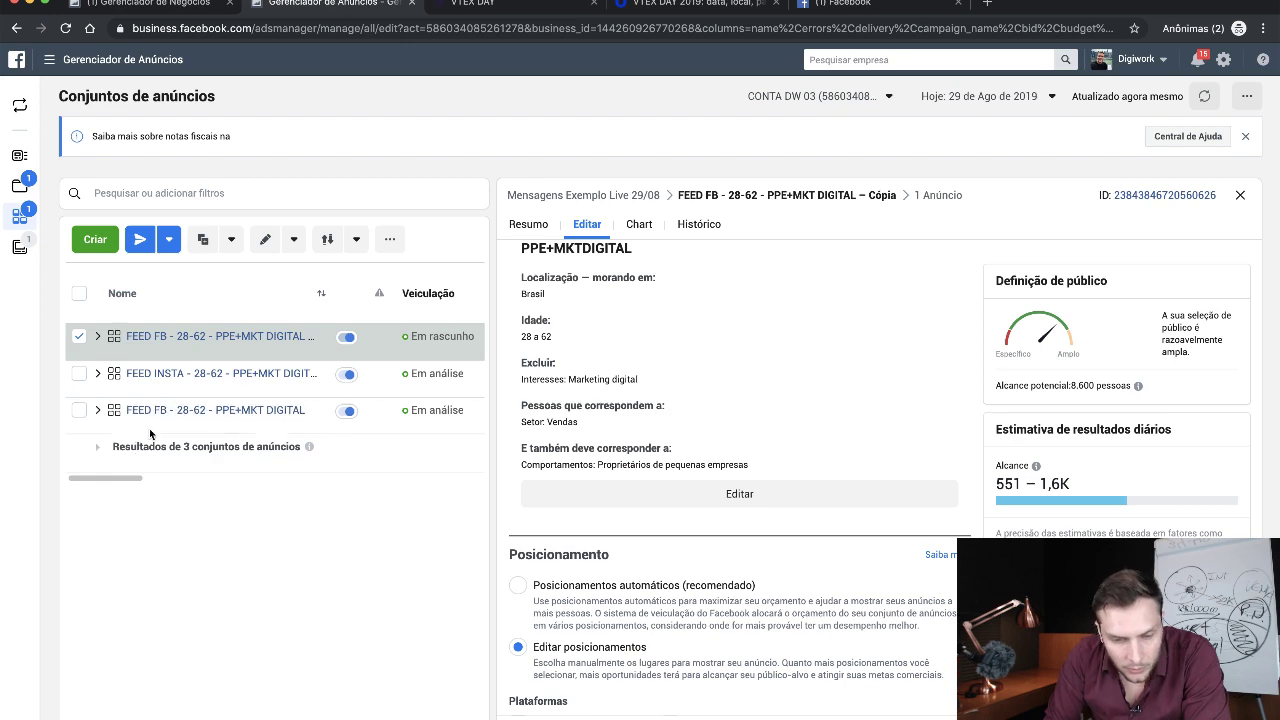
- Publish the draft items of the FEED FB copy ad set and check the daily budget with FEED INSTA also selected
left_click(78, 378)
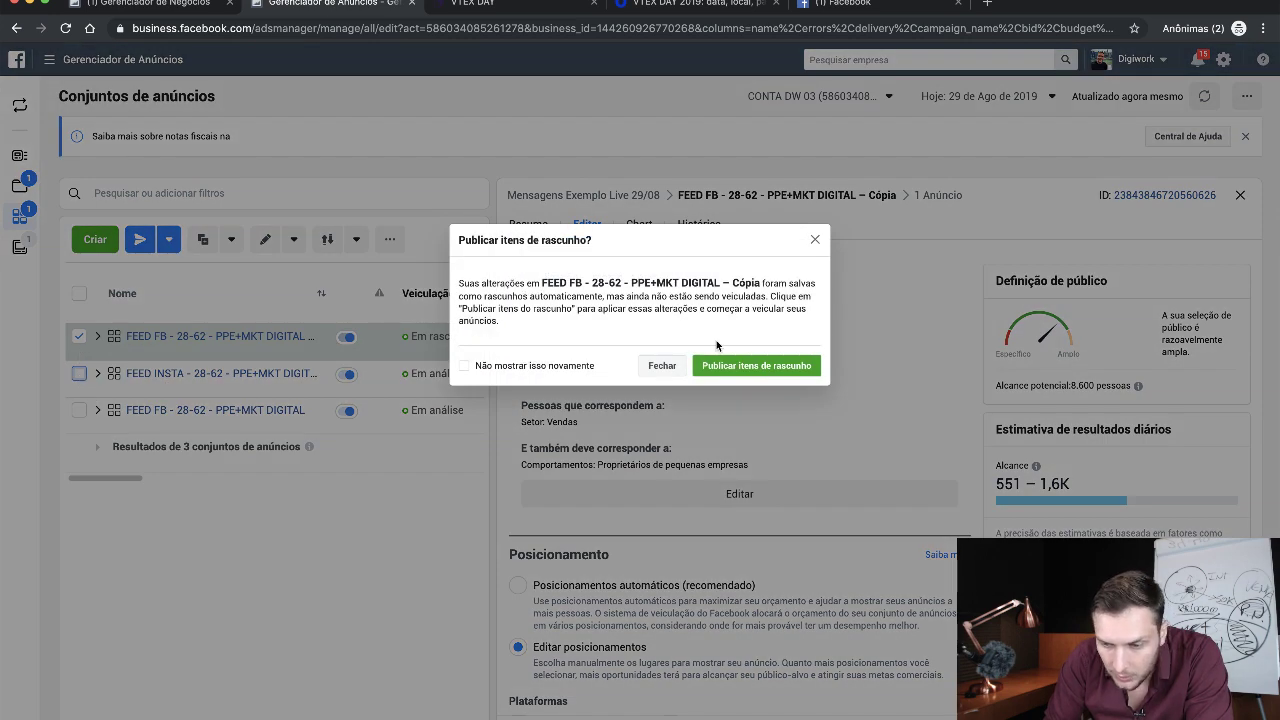
left_click(765, 376)
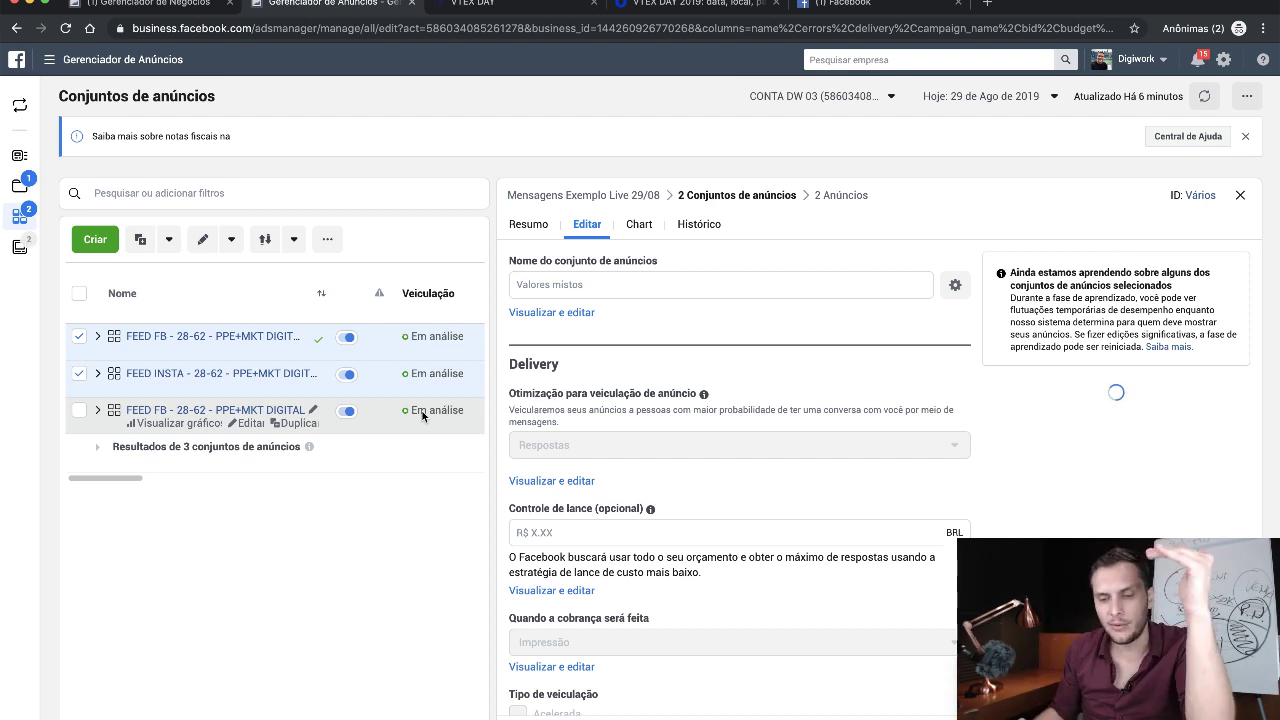
scroll(686, 514, "down", 6)
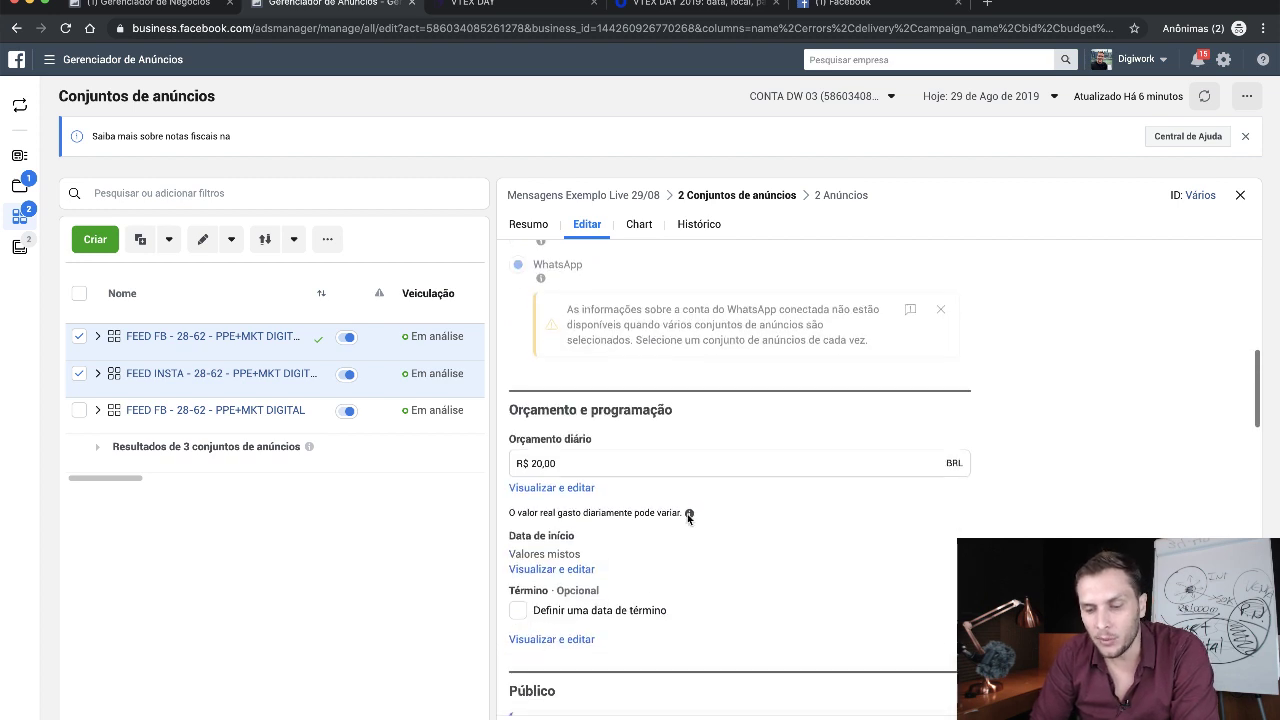
mouse_move(688, 516)
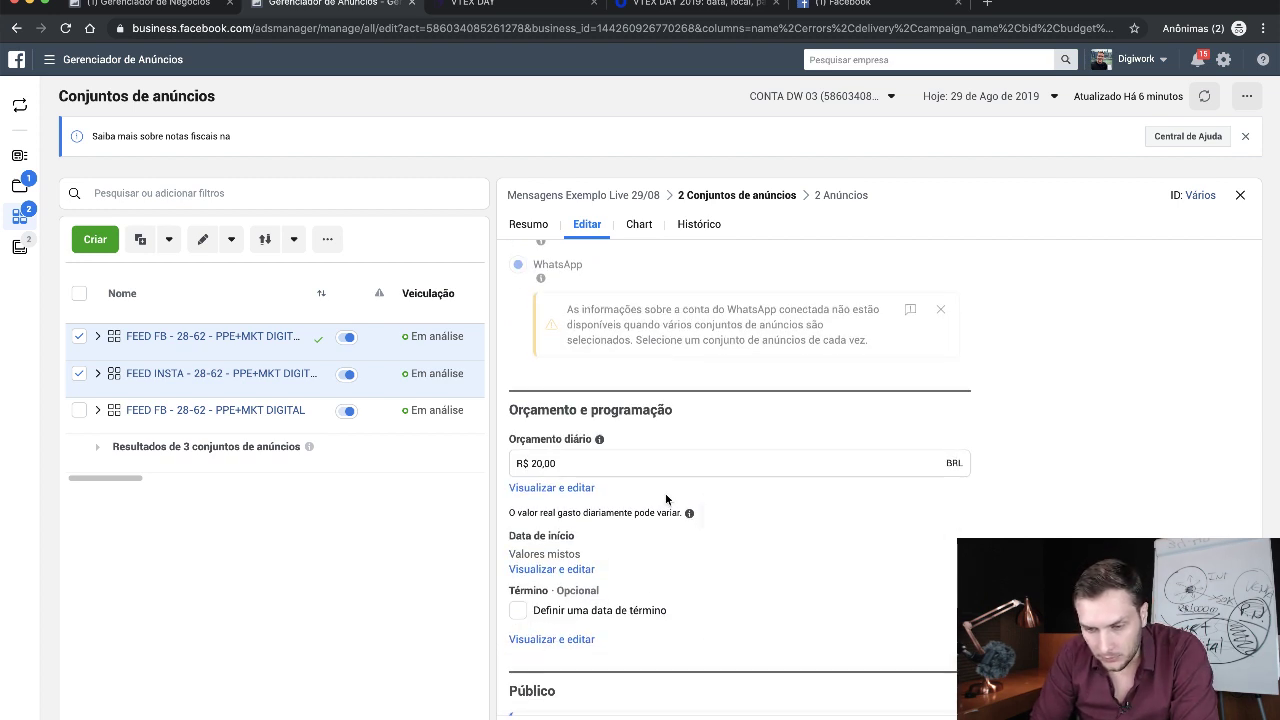
- Open only the original FEED FB ad set for editing and examine its saved audience and placements
left_click(79, 373)
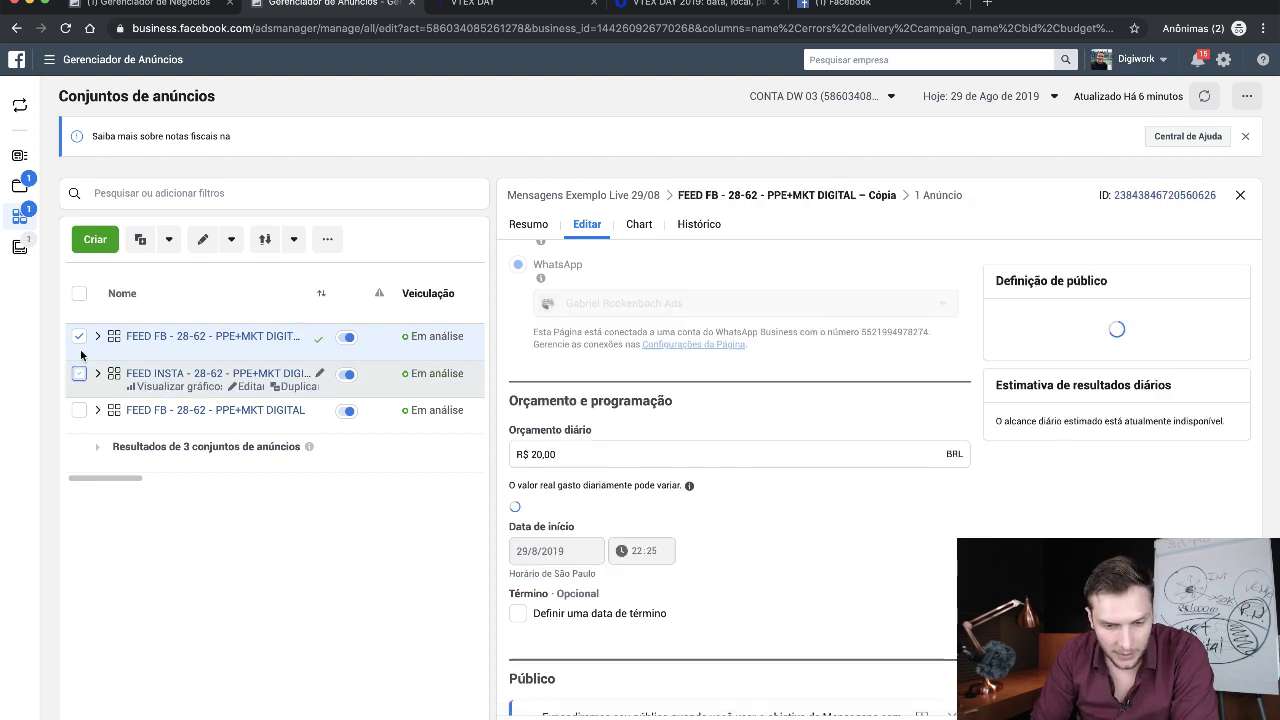
left_click(79, 336)
left_click(79, 410)
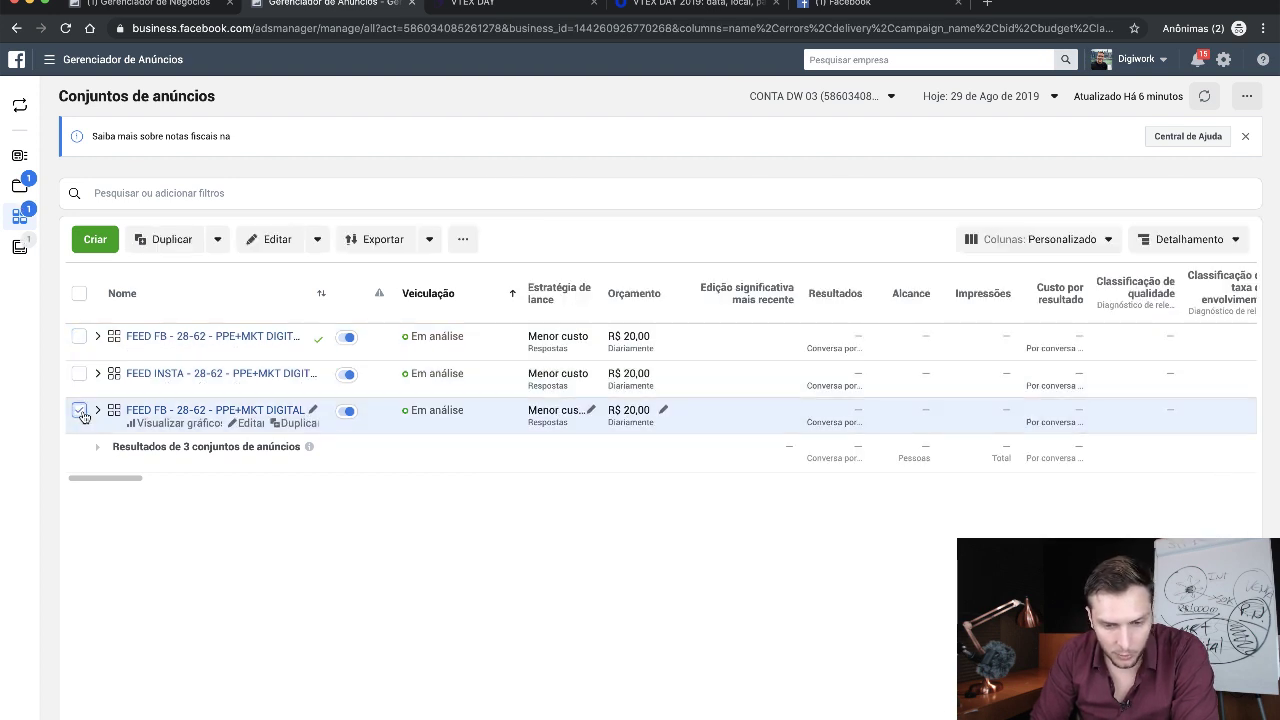
left_click(245, 425)
scroll(914, 563, "down", 10)
scroll(914, 563, "up", 3)
scroll(914, 565, "down", 10)
scroll(914, 565, "up", 6)
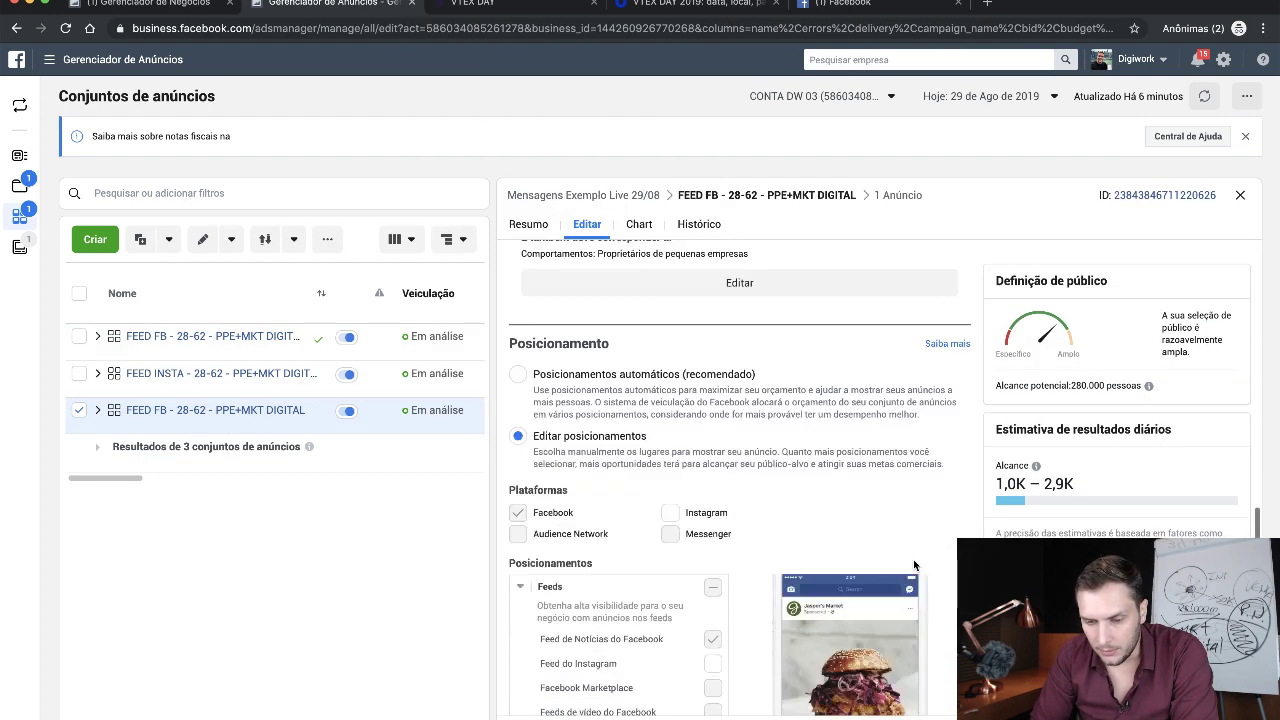
scroll(914, 566, "up", 3)
scroll(914, 566, "down", 1)
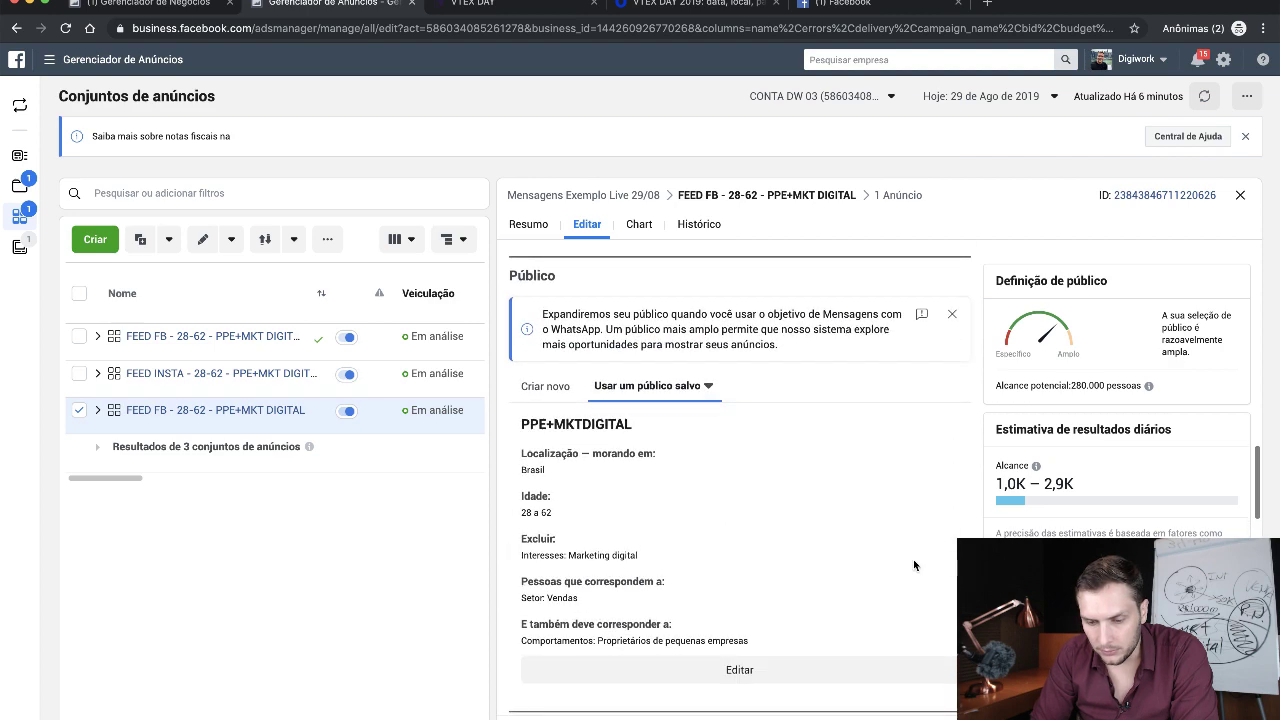
scroll(914, 565, "down", 2)
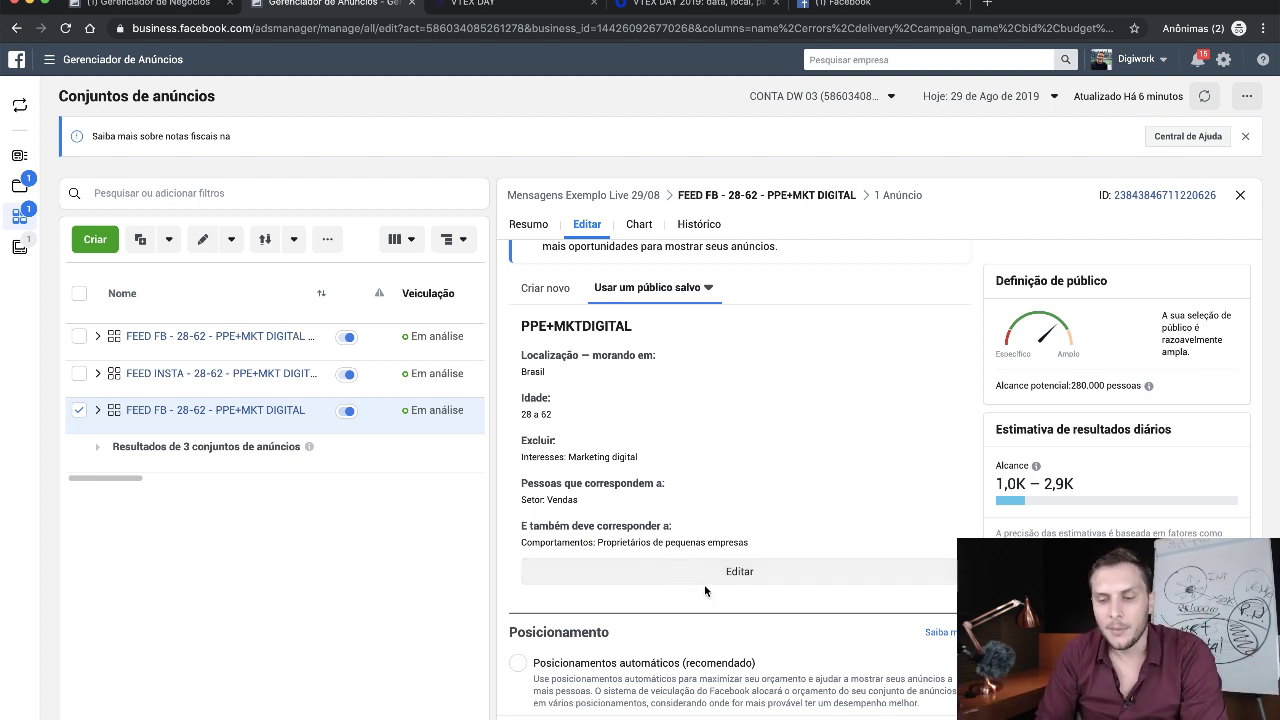
- Switch the original FEED FB ad set from the saved audience to a new one, leave it unpublished, and select FEED INSTA as well
left_click(541, 292)
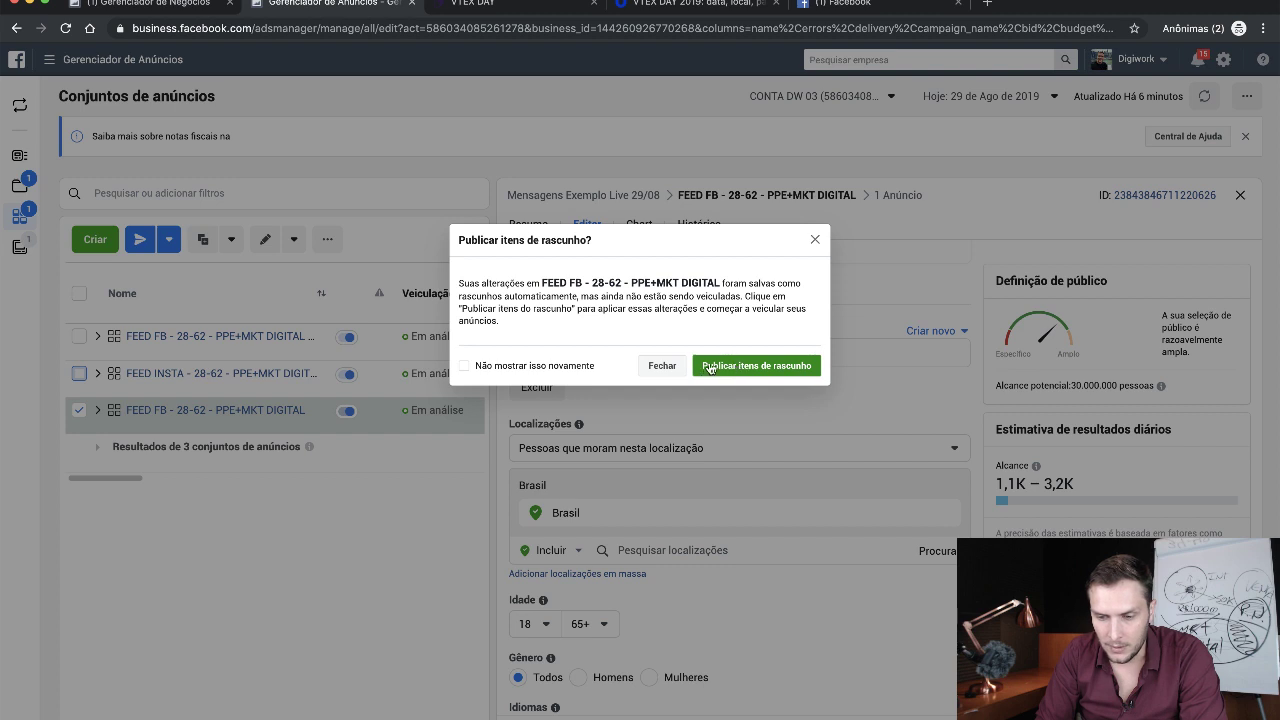
left_click(668, 367)
left_click(217, 368)
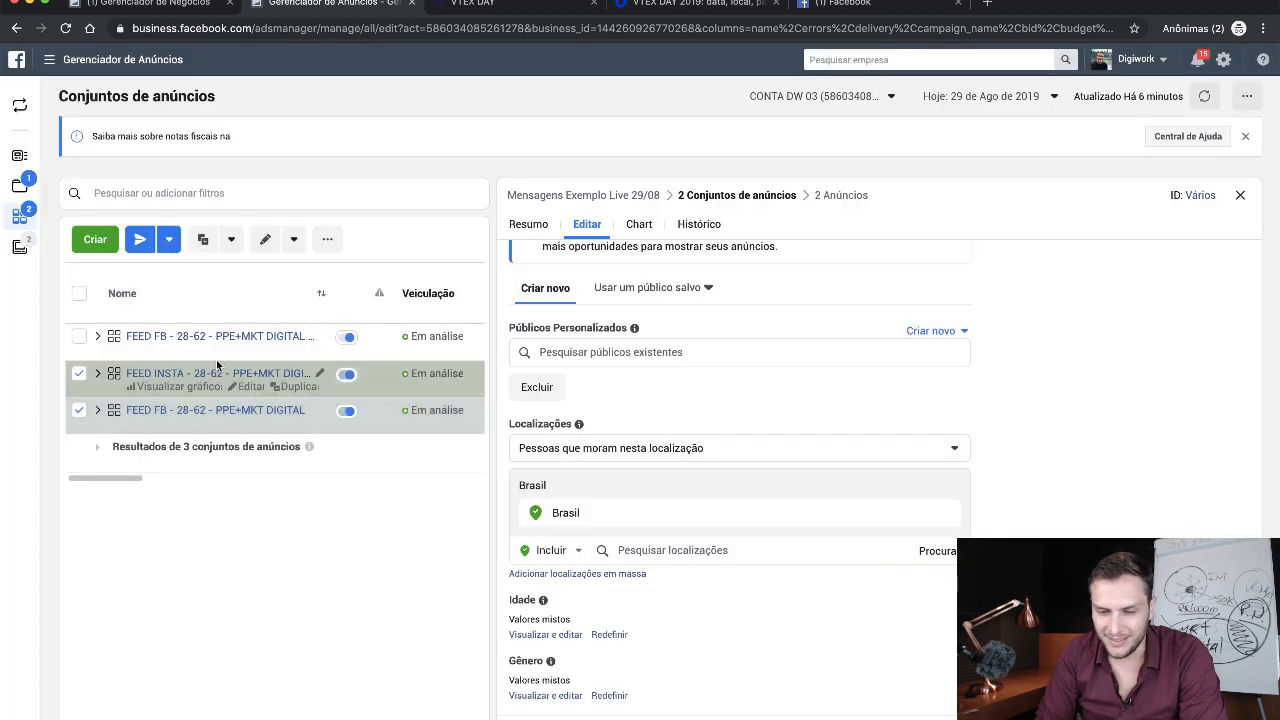
scroll(728, 587, "down", 2)
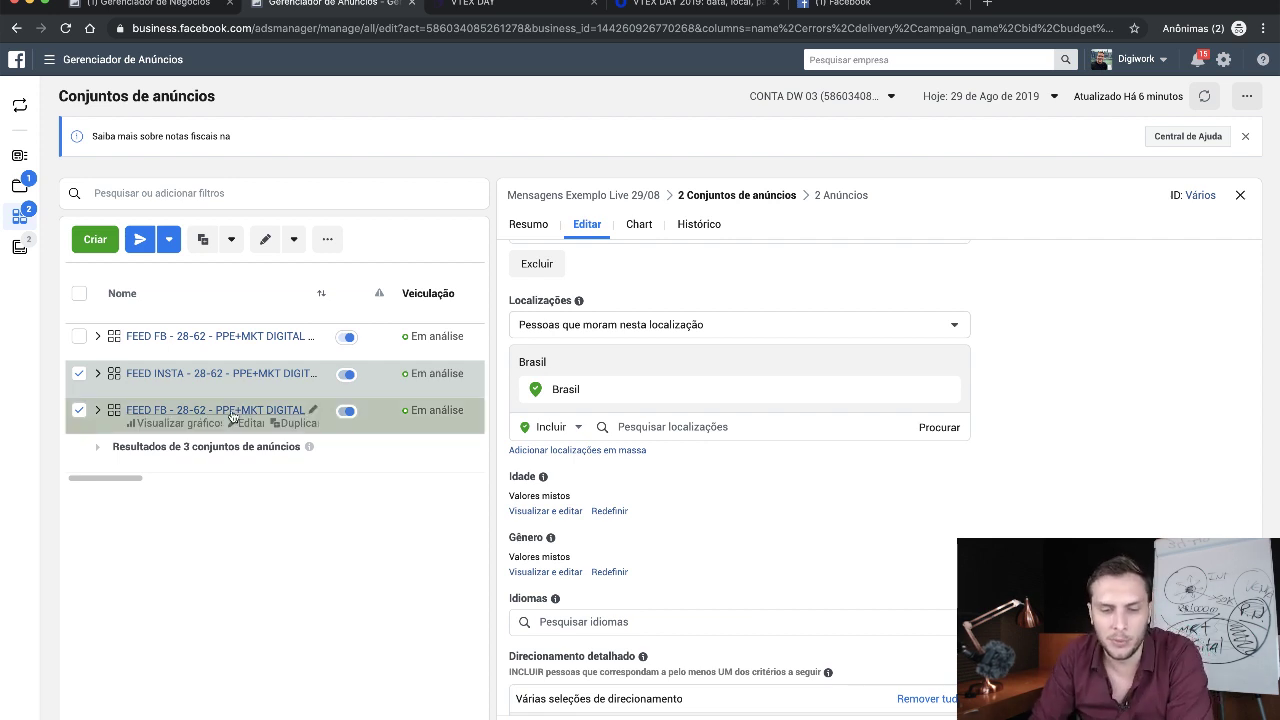
- Leave only the FEED FB copy ad set selected for editing, without publishing the draft changes
left_click(79, 336)
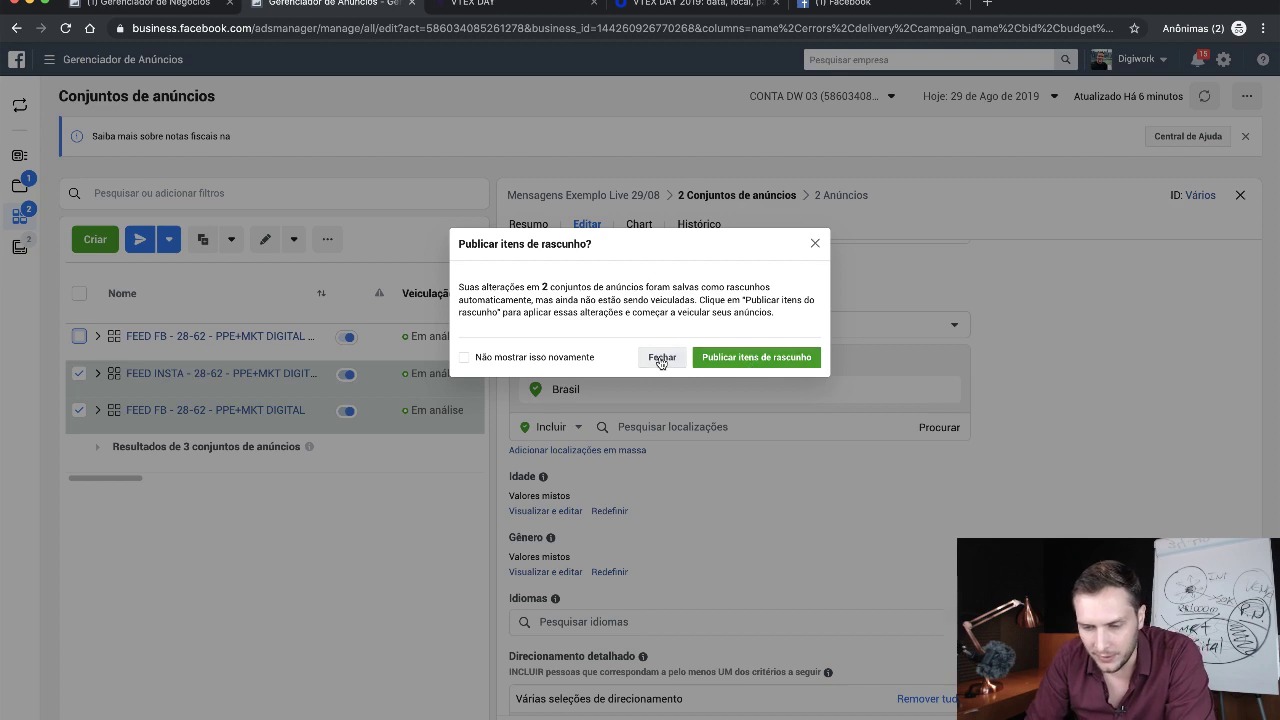
left_click(74, 370)
left_click(80, 374)
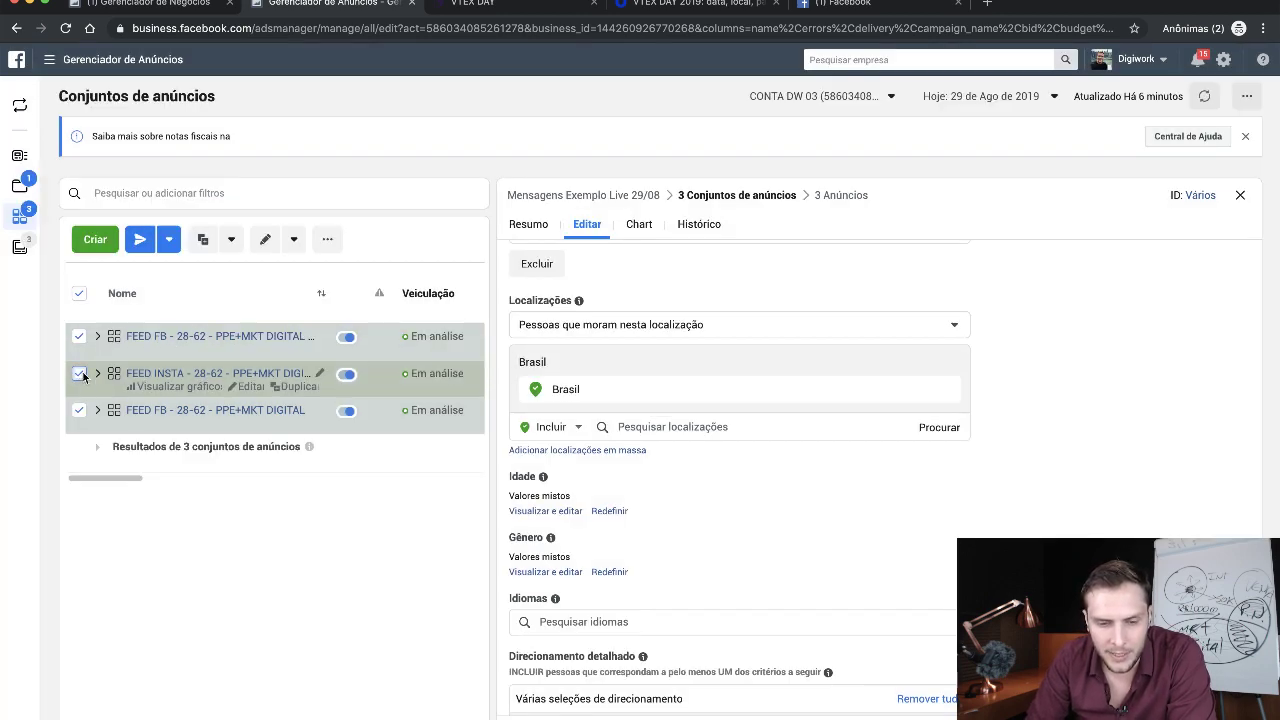
left_click(662, 358)
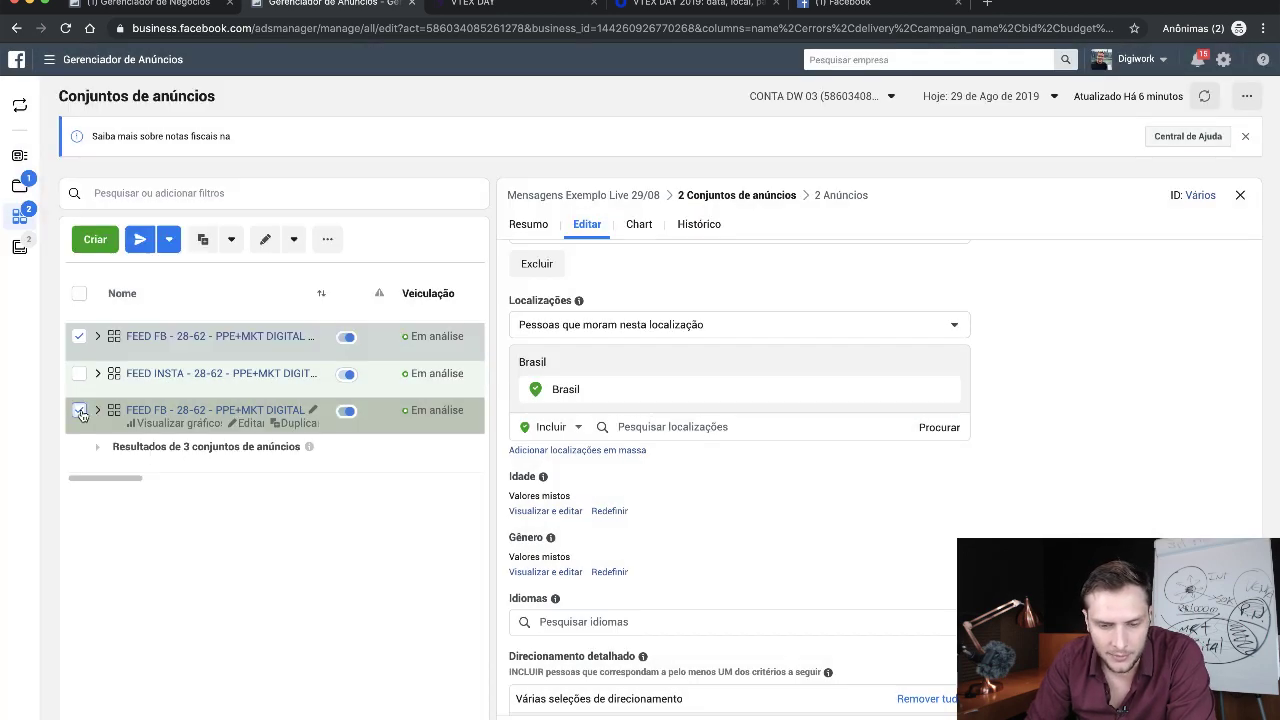
left_click(79, 410)
left_click(662, 358)
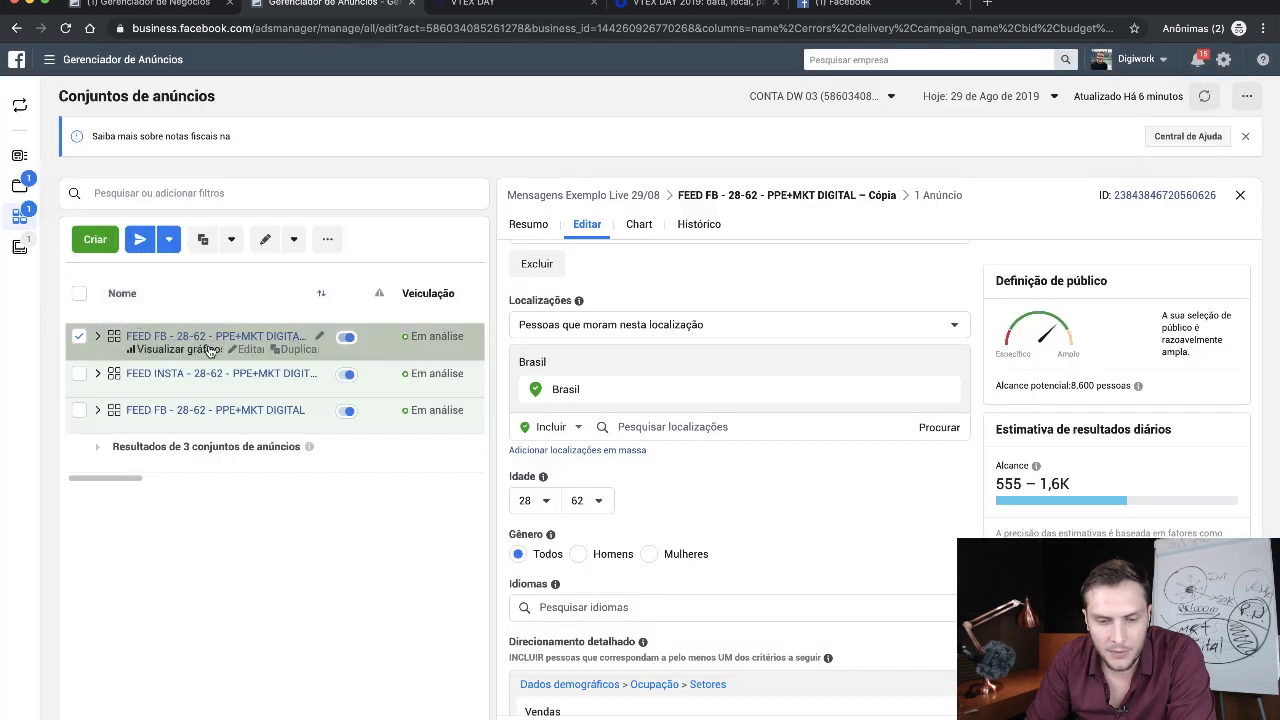
- Replace the included targeting Vendas in the FEED FB copy with the interest Marketing digital under Negócios e indústria > On-line
scroll(731, 413, "down", 6)
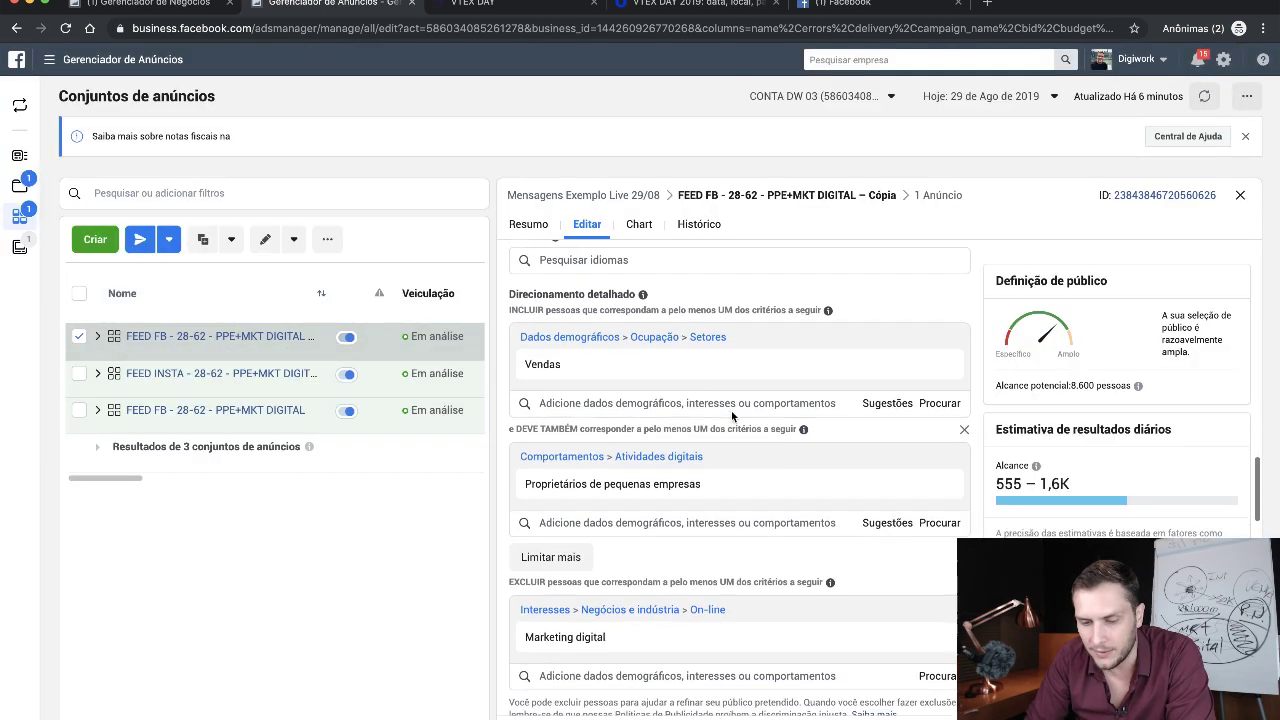
scroll(731, 410, "up", 3)
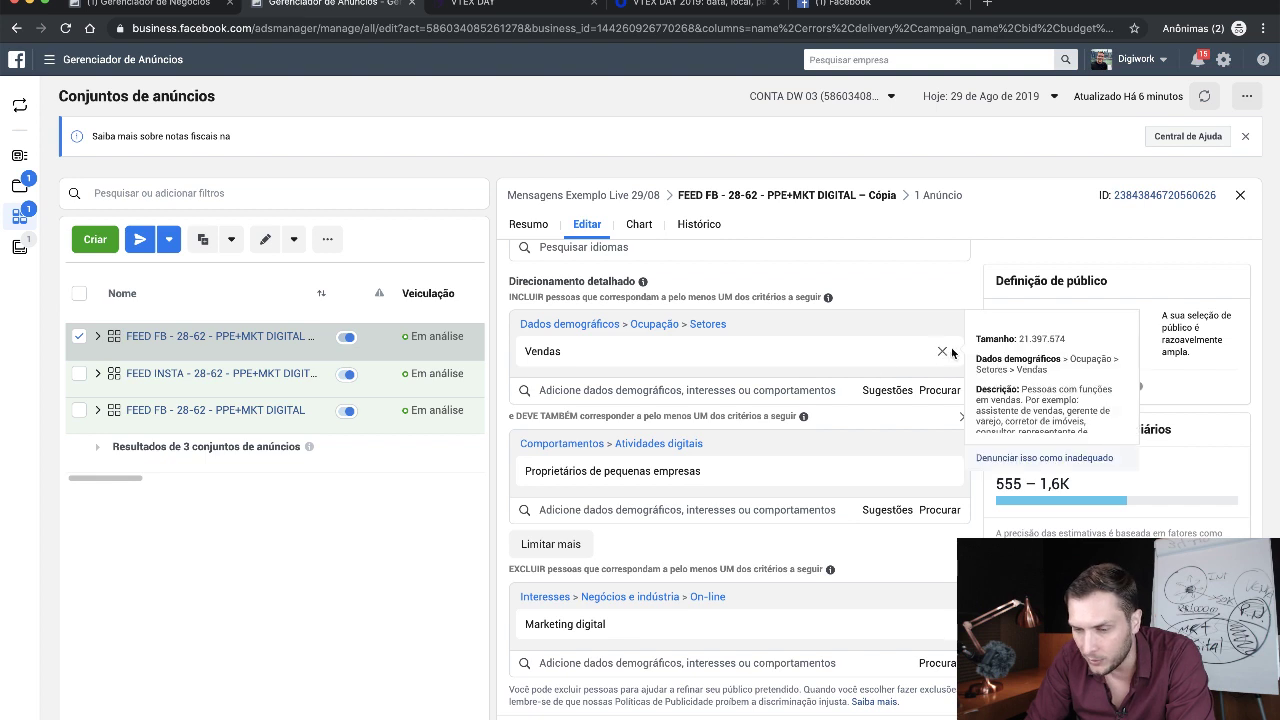
left_click(948, 352)
left_click(630, 328)
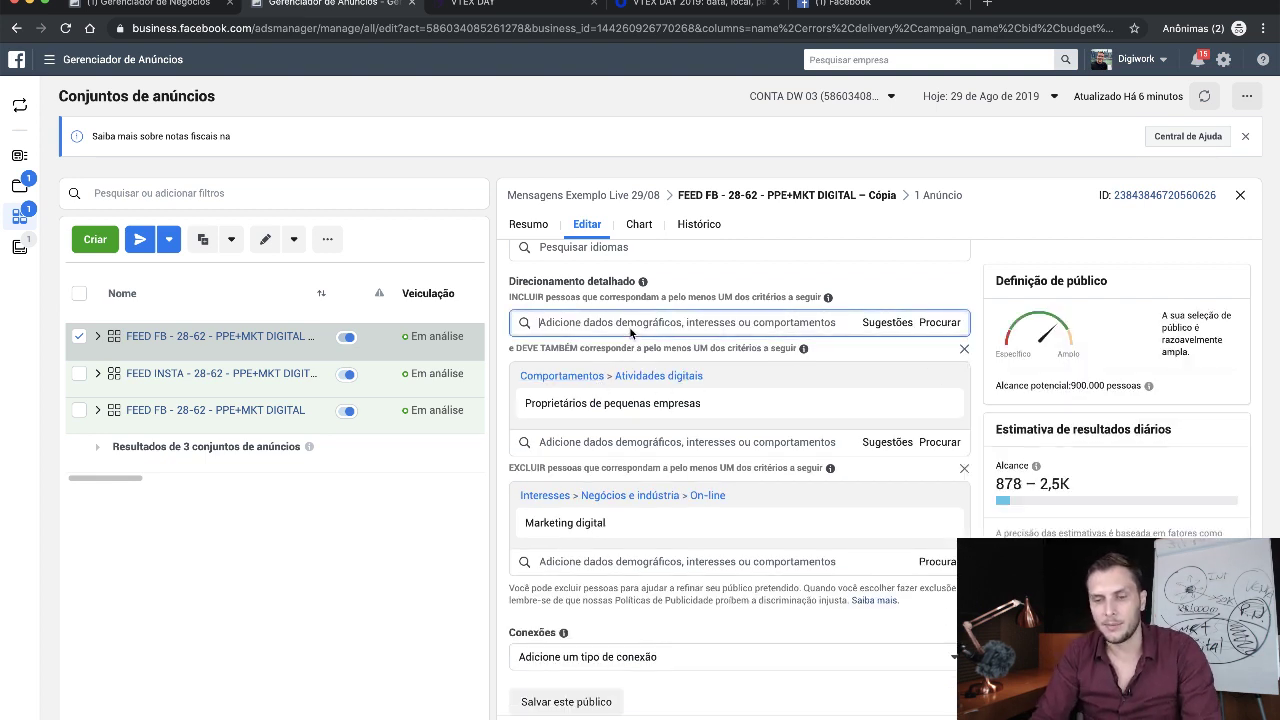
type("M")
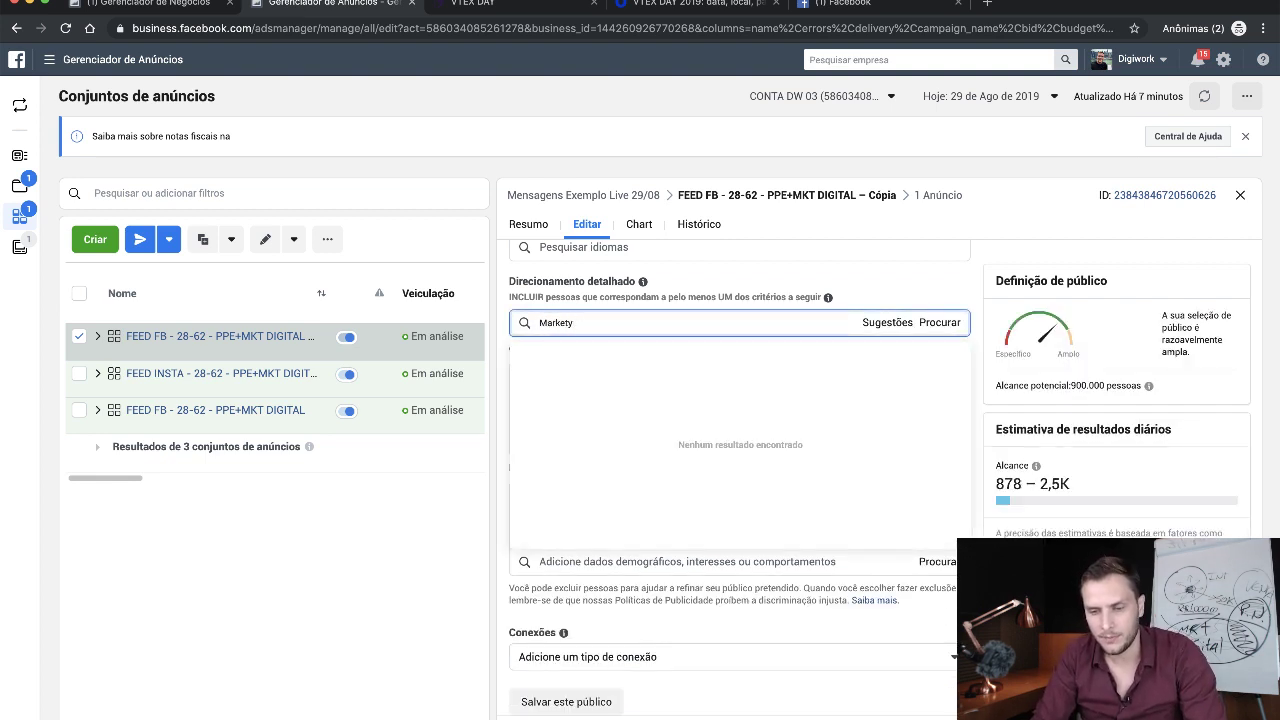
type("arketing Digital")
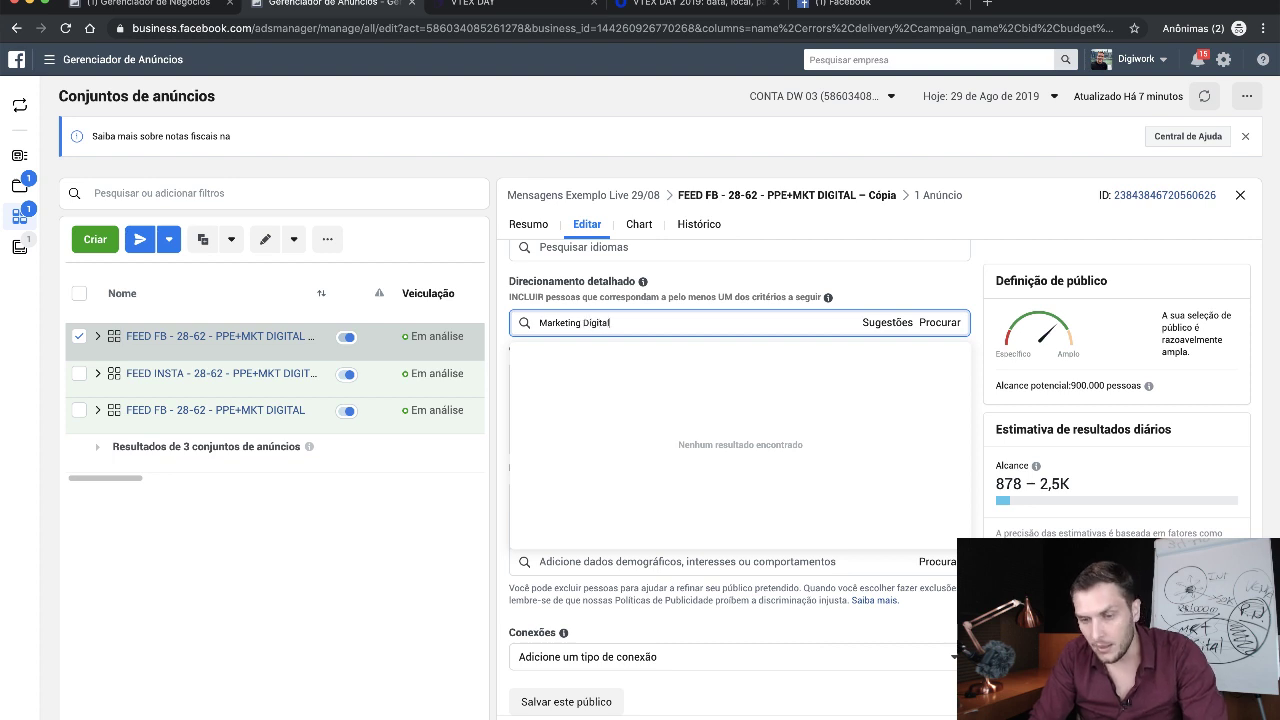
left_click(650, 348)
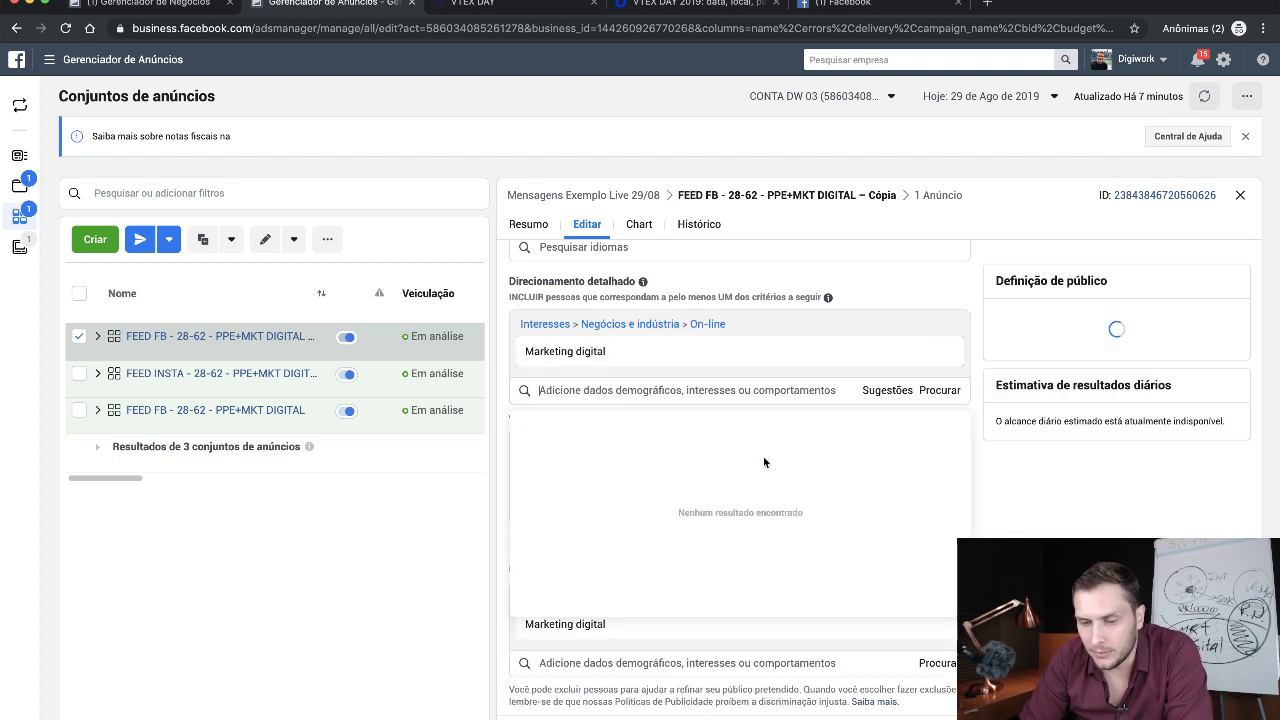
- Remove the Marketing digital exclusion from the FEED FB copy's detailed targeting and cancel saving the result as a new audience
left_click(942, 640)
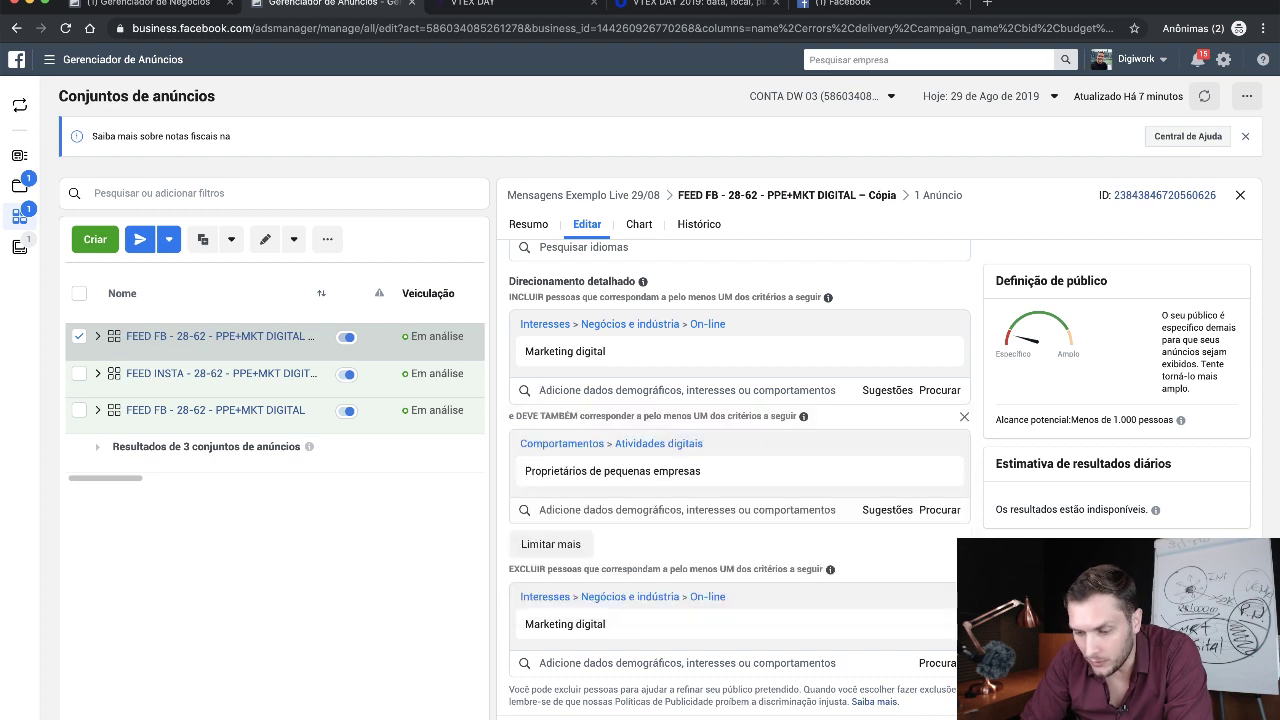
left_click(964, 568)
scroll(881, 582, "down", 1)
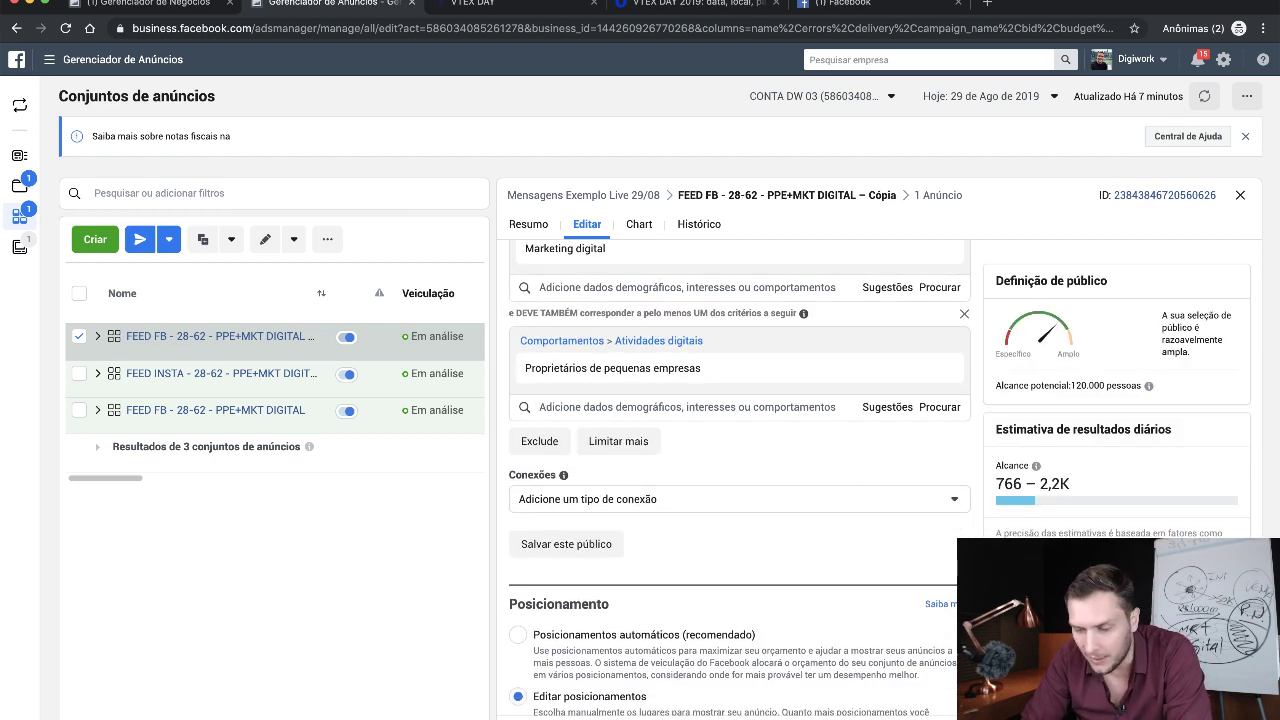
scroll(741, 326, "up", 2)
scroll(741, 326, "down", 4)
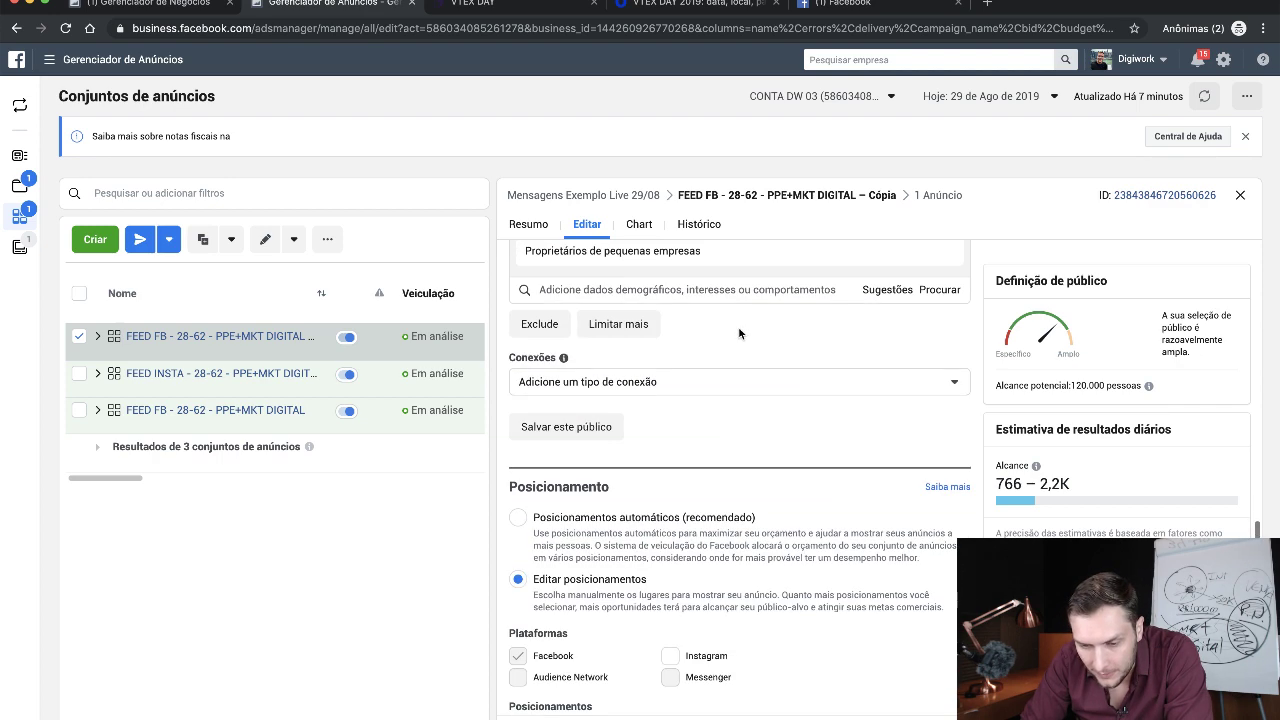
left_click(562, 427)
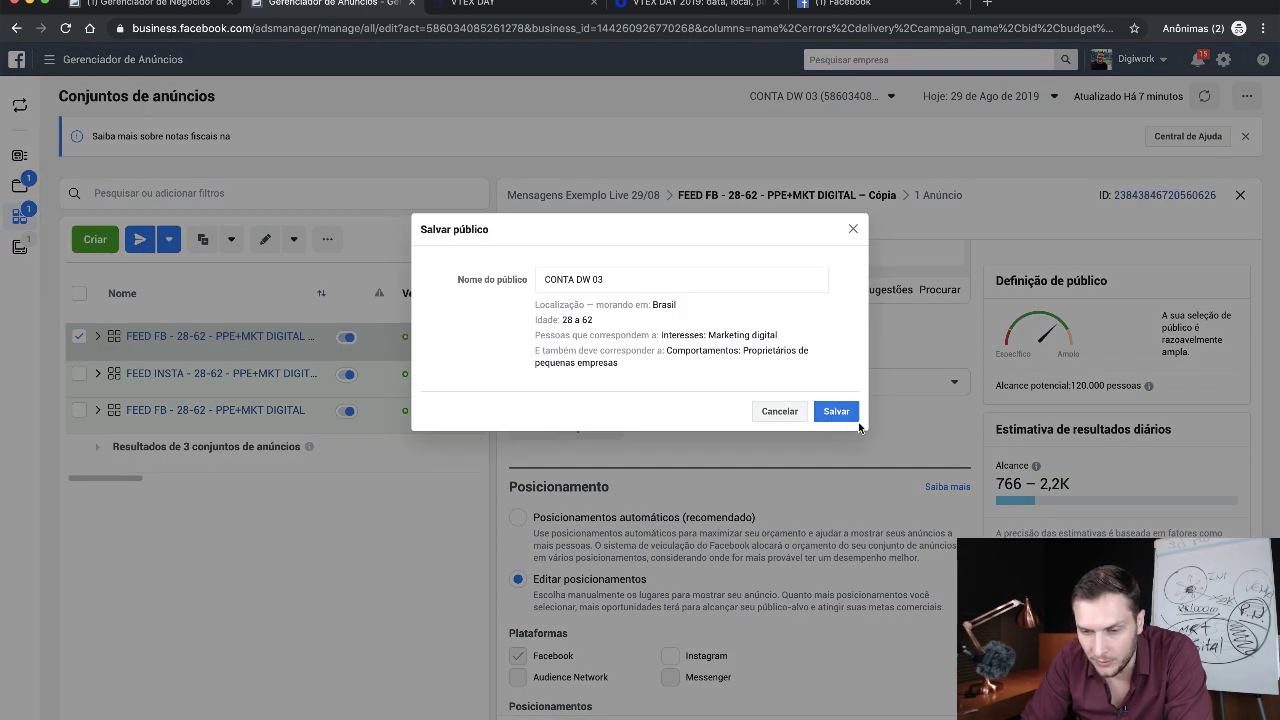
left_click(780, 413)
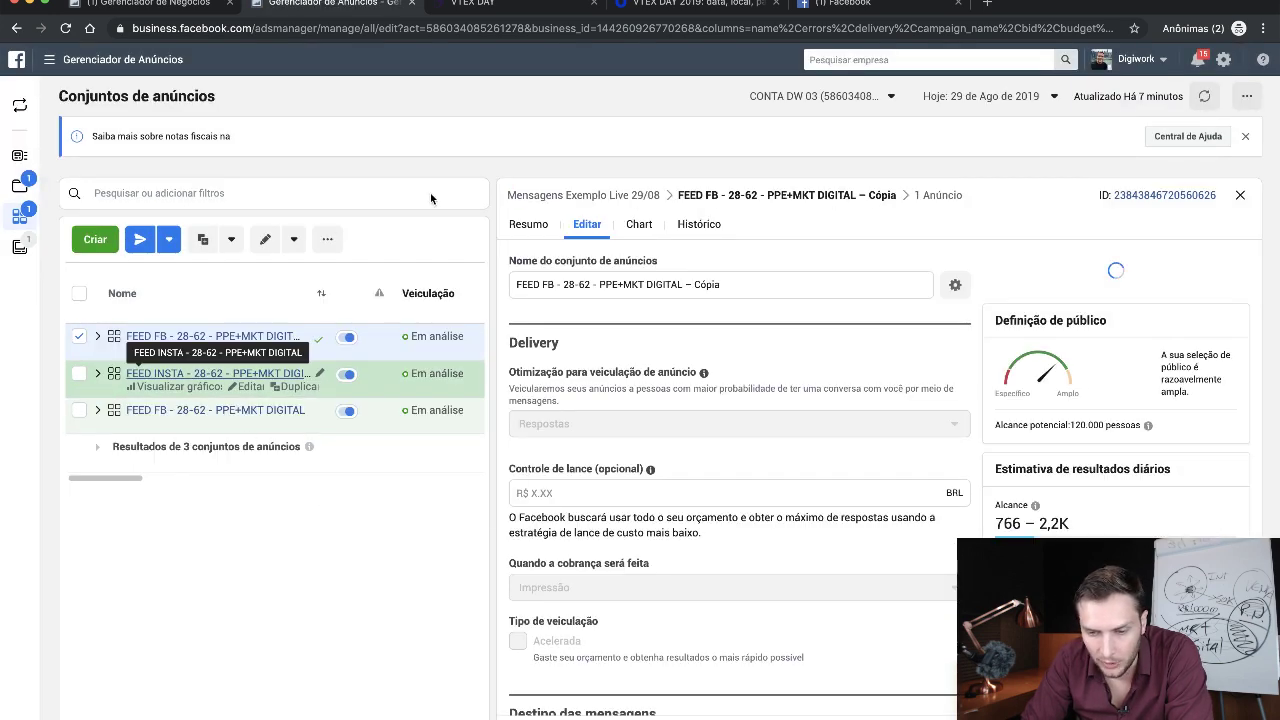
- Examine the FEED FB copy's budget, schedule and audience down to its detailed targeting
scroll(654, 594, "down", 10)
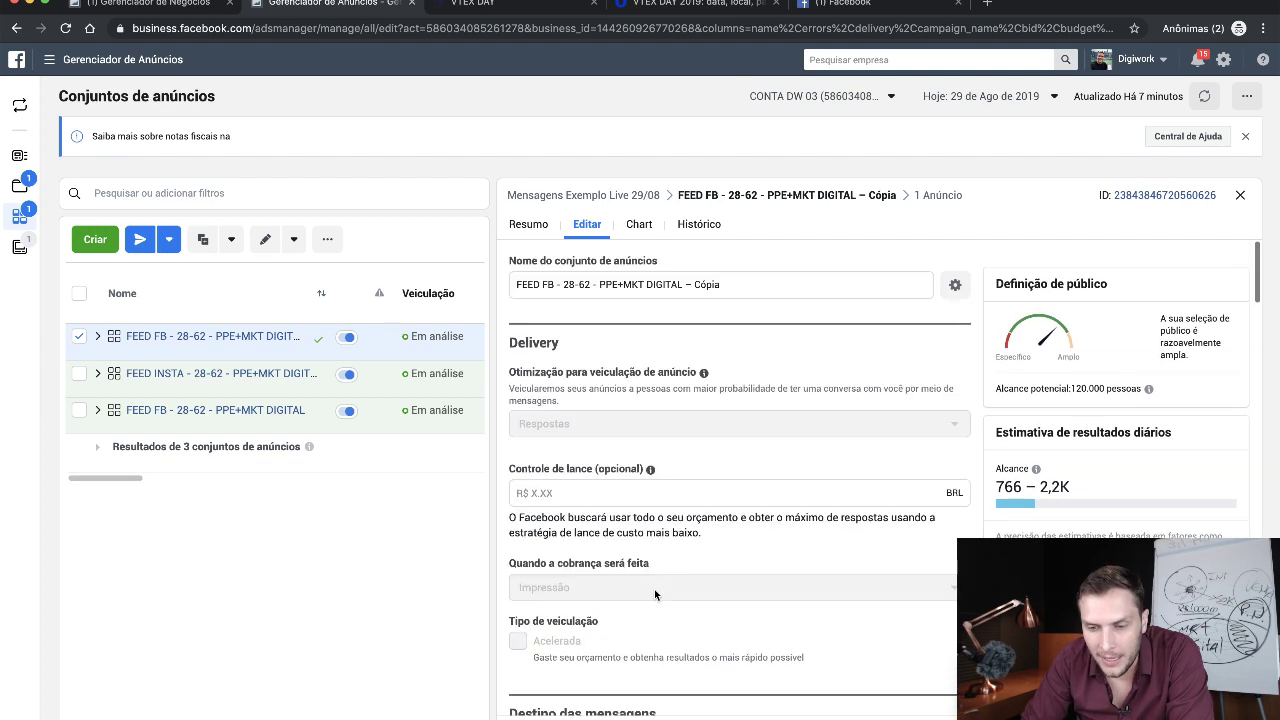
scroll(654, 594, "down", 2)
scroll(654, 594, "down", 5)
scroll(654, 594, "down", 10)
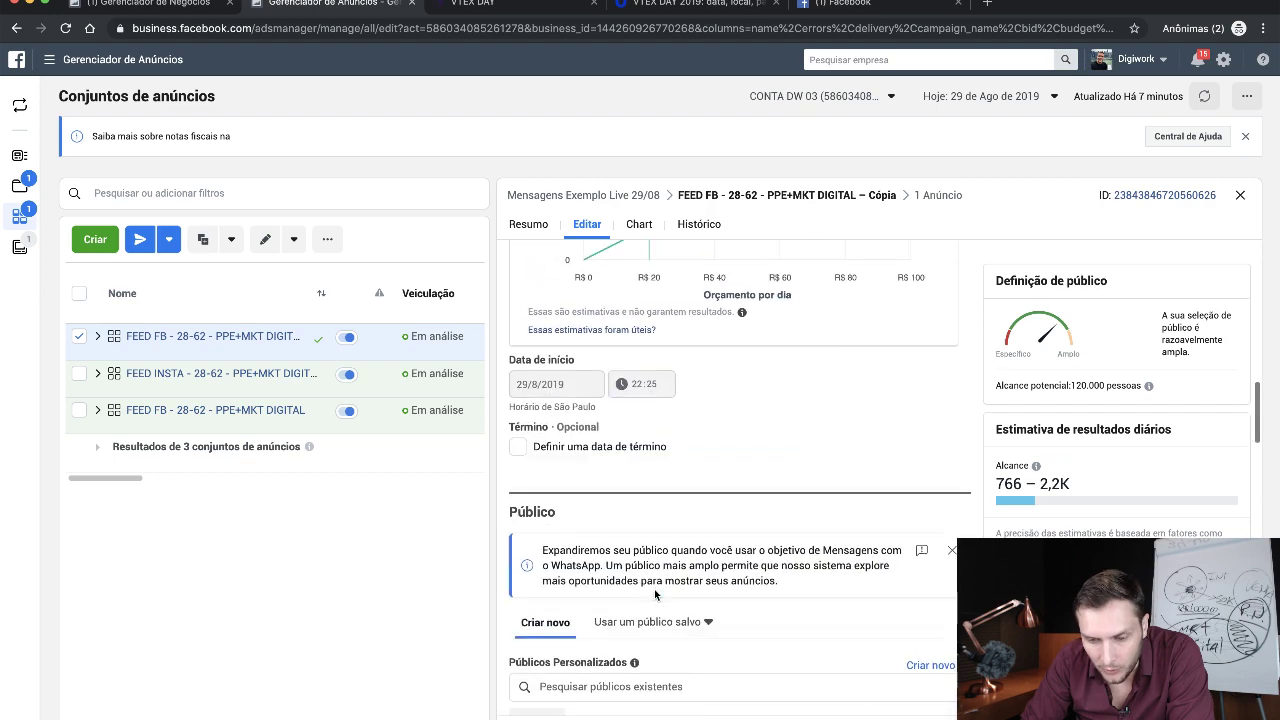
scroll(655, 595, "up", 10)
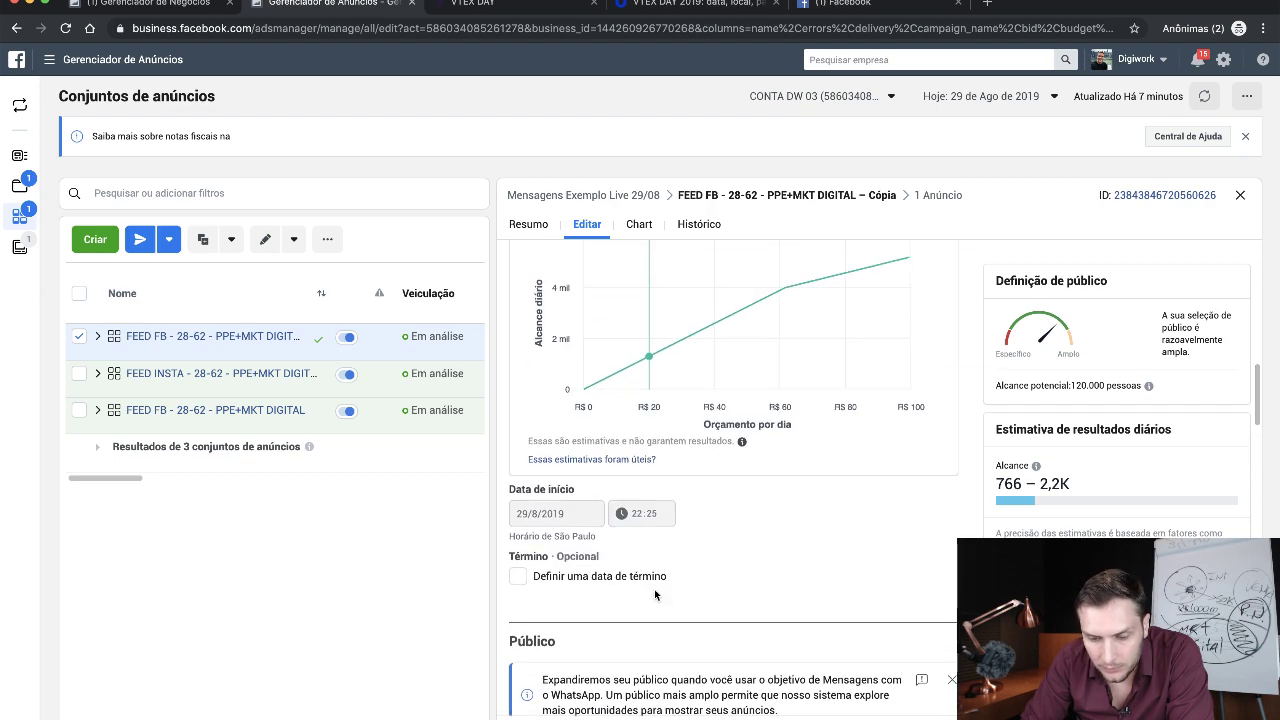
scroll(654, 589, "down", 10)
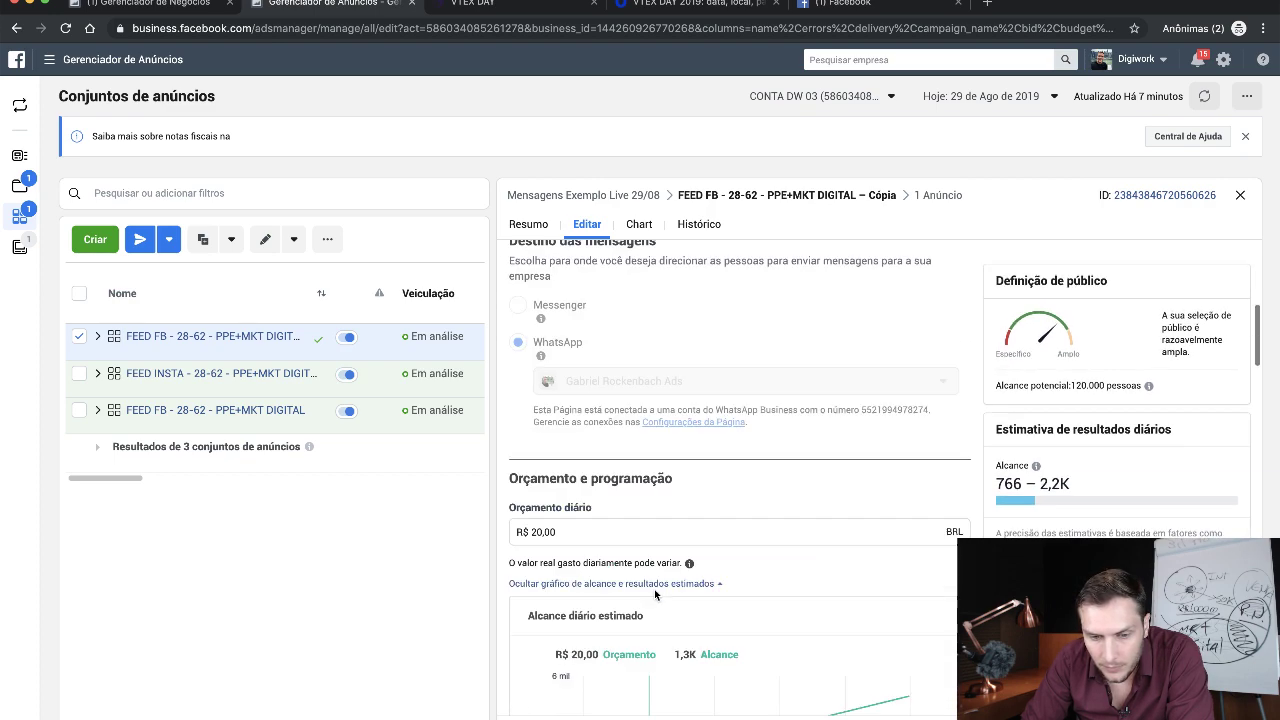
scroll(748, 574, "down", 5)
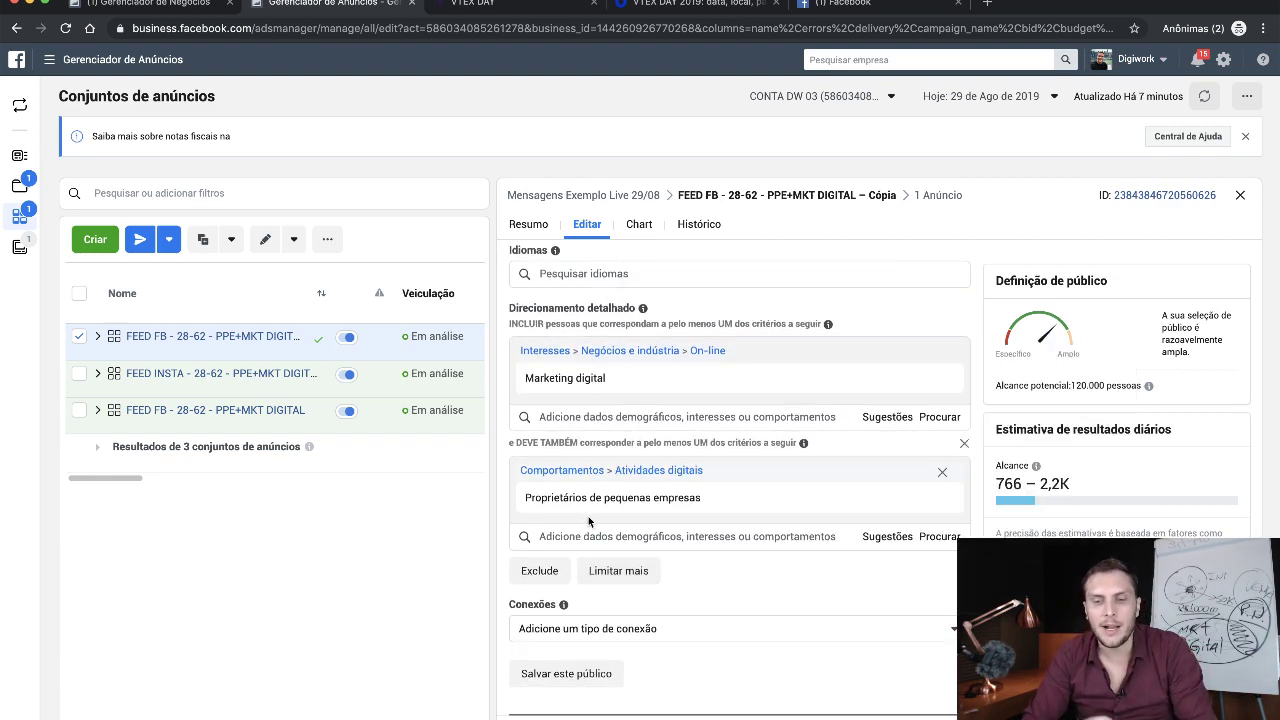
- Show only the FEED INSTA ad set, leaving drafts unpublished, and examine its detailed targeting
left_click(79, 373)
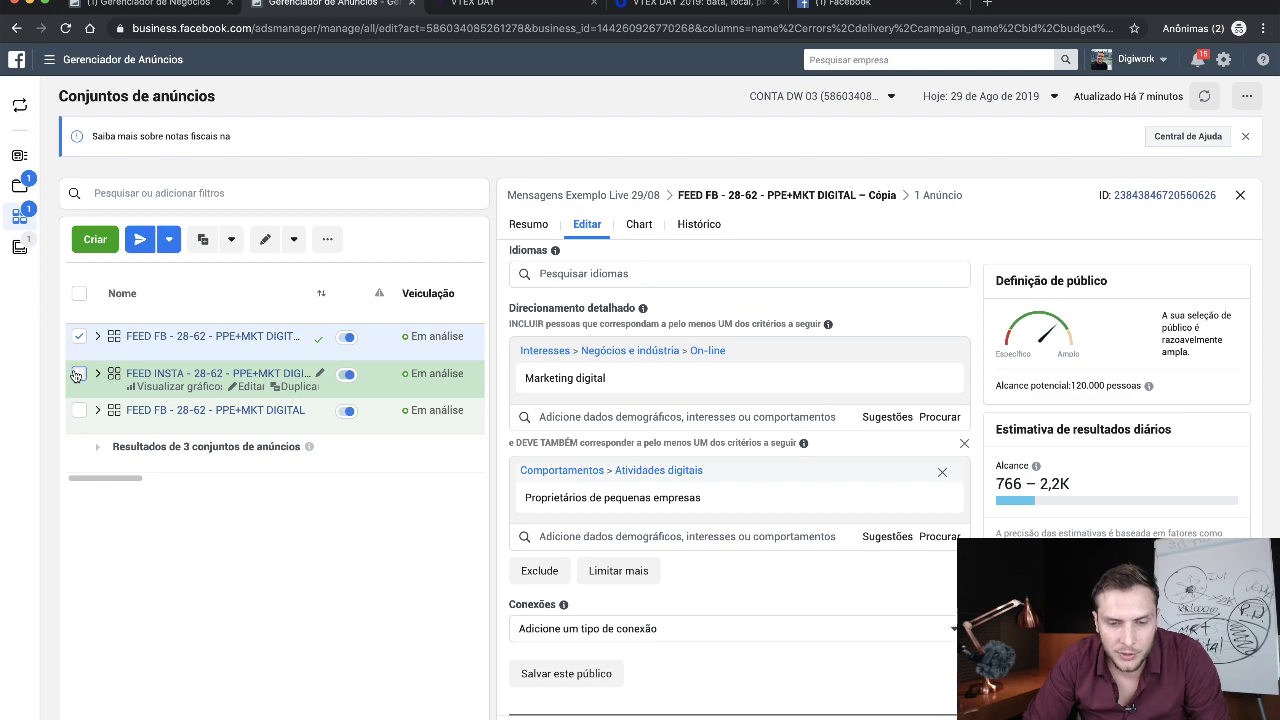
left_click(81, 340)
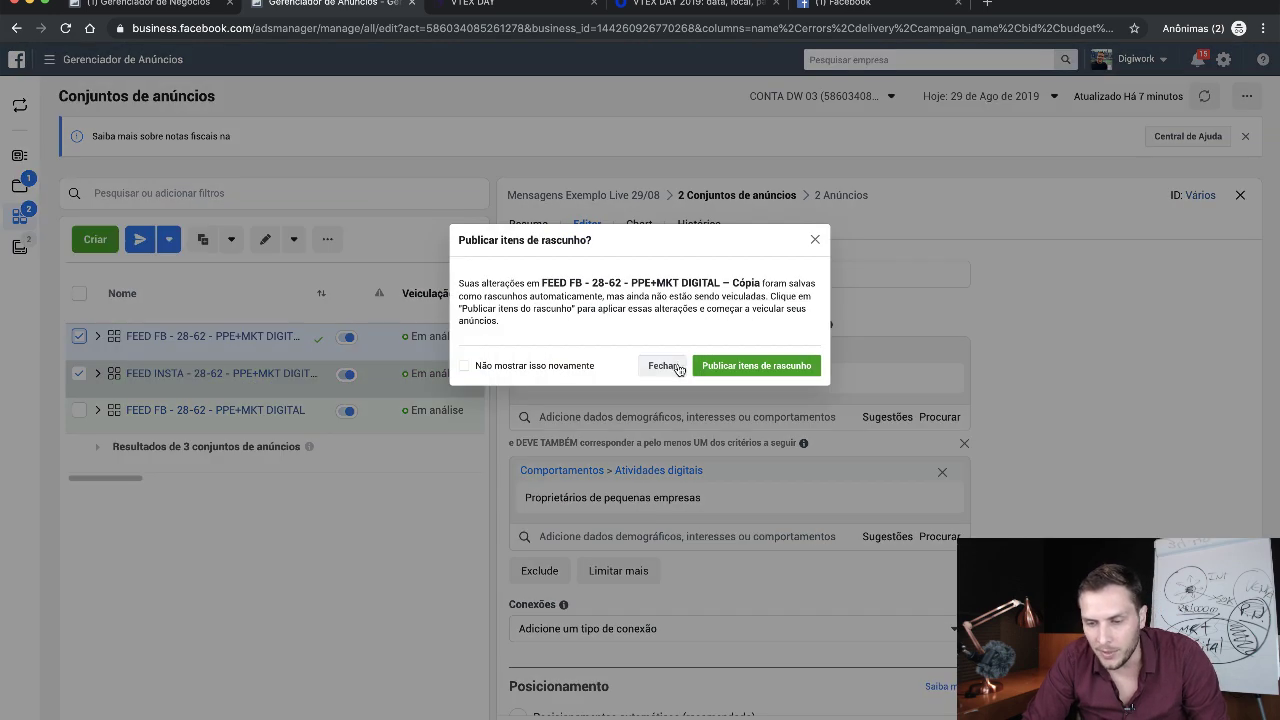
left_click(657, 367)
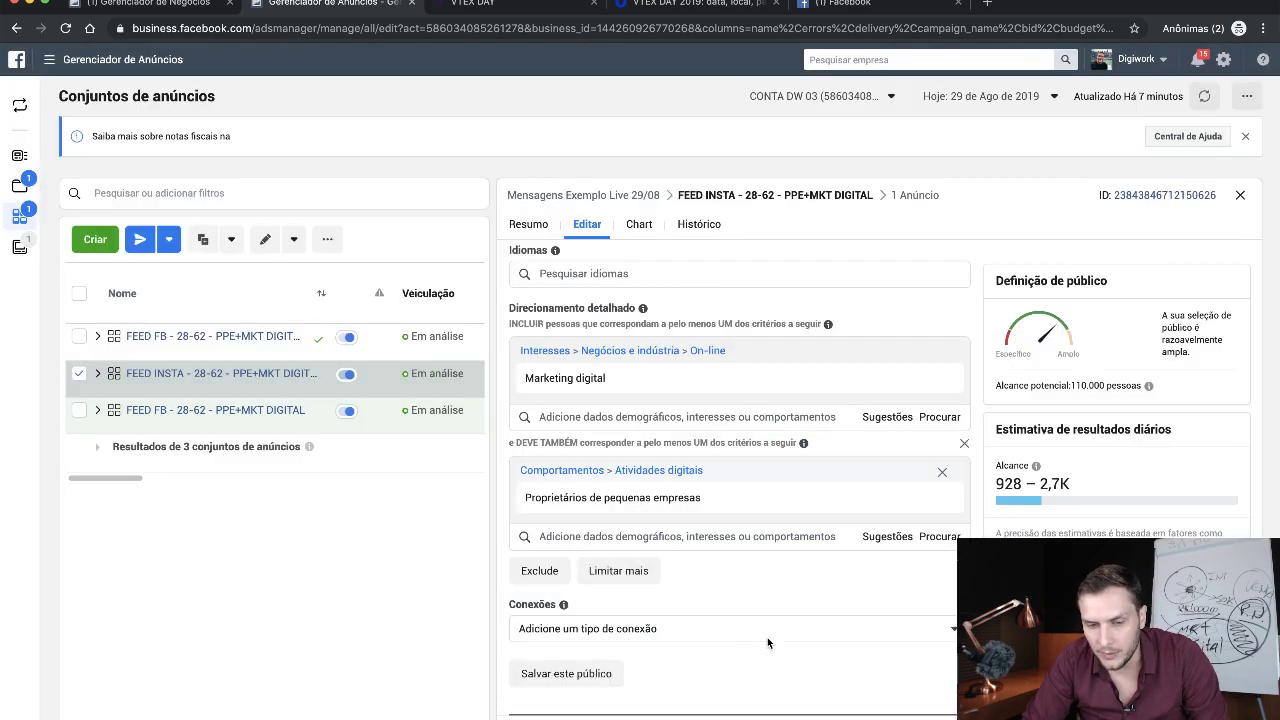
scroll(777, 667, "up", 1)
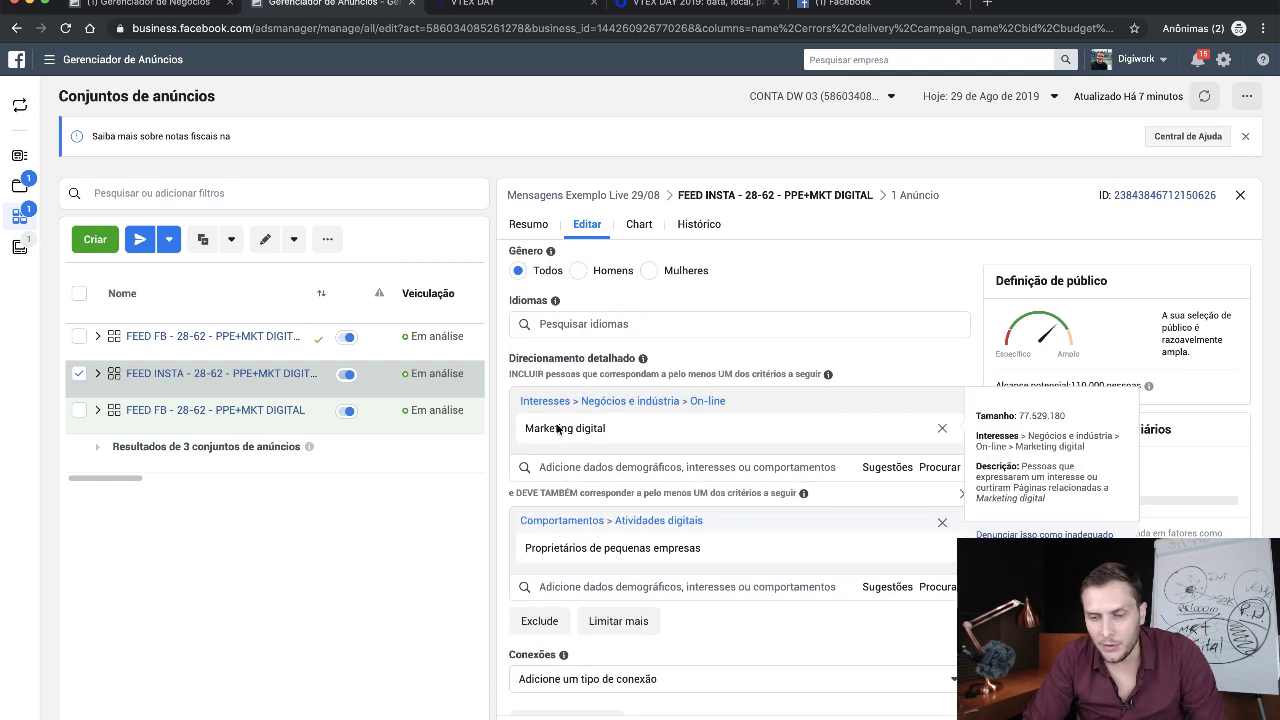
scroll(560, 555, "down", 1)
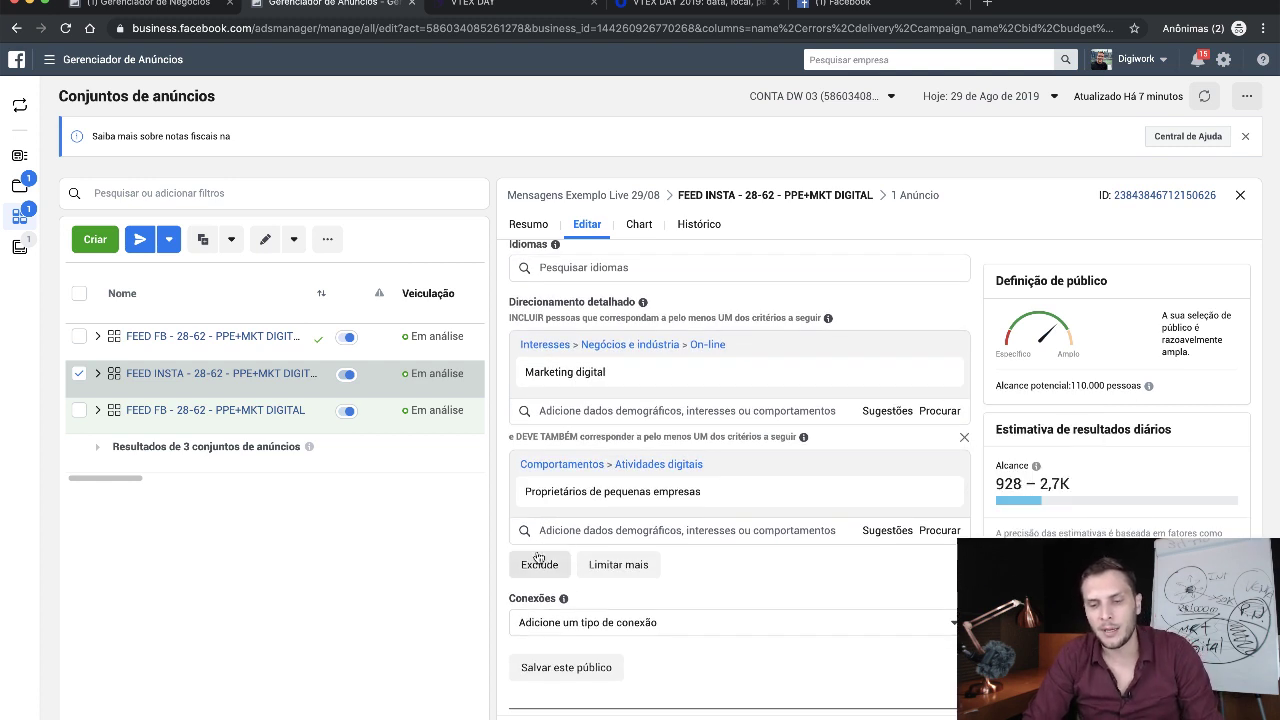
- Switch the editor from FEED INSTA back to only the FEED FB copy ad set, leaving the drafts unpublished
left_click(78, 374)
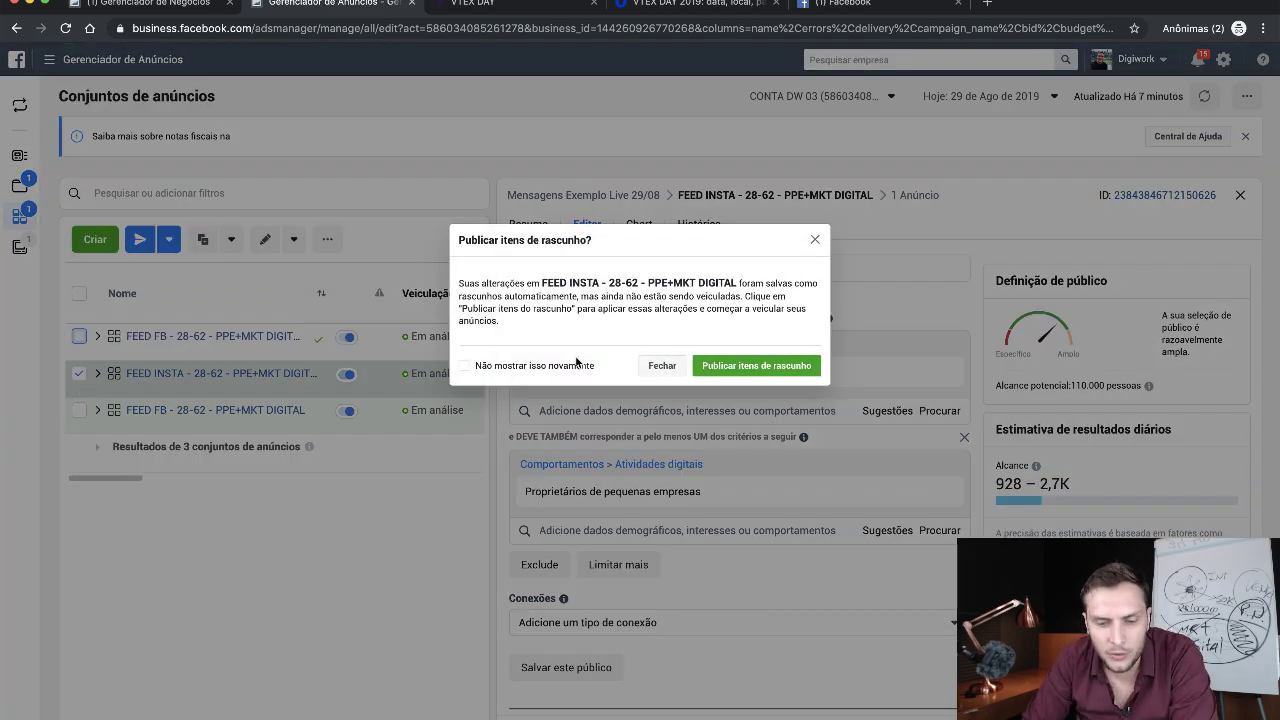
left_click(660, 365)
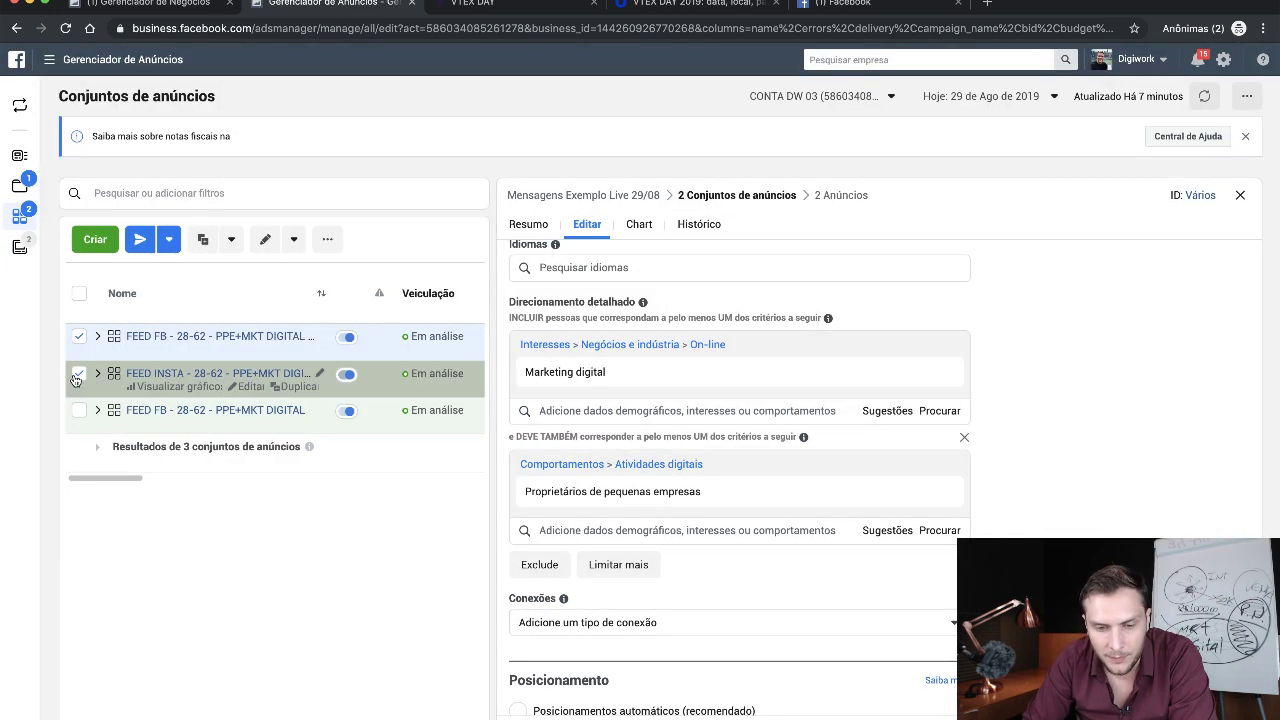
left_click(78, 374)
left_click(660, 365)
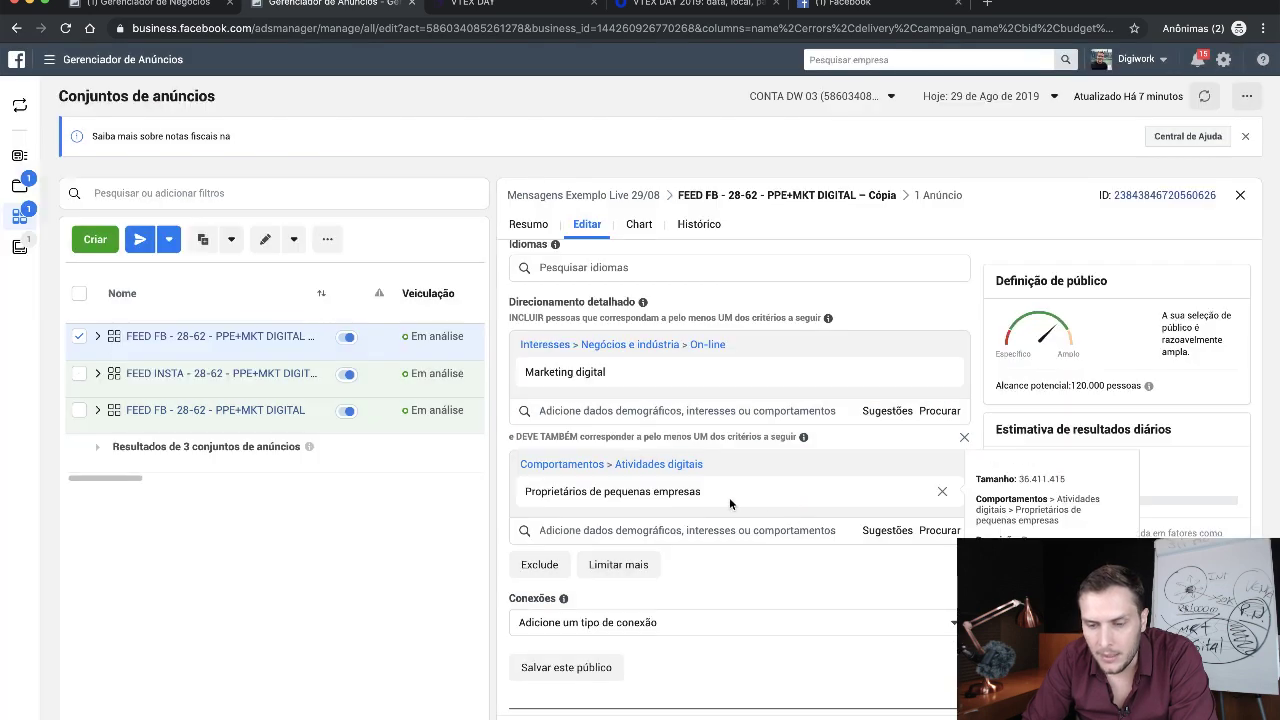
- Exclude the interest Marketing digital in the FEED FB copy's detailed targeting
scroll(729, 497, "up", 2)
scroll(729, 497, "down", 4)
scroll(729, 497, "up", 6)
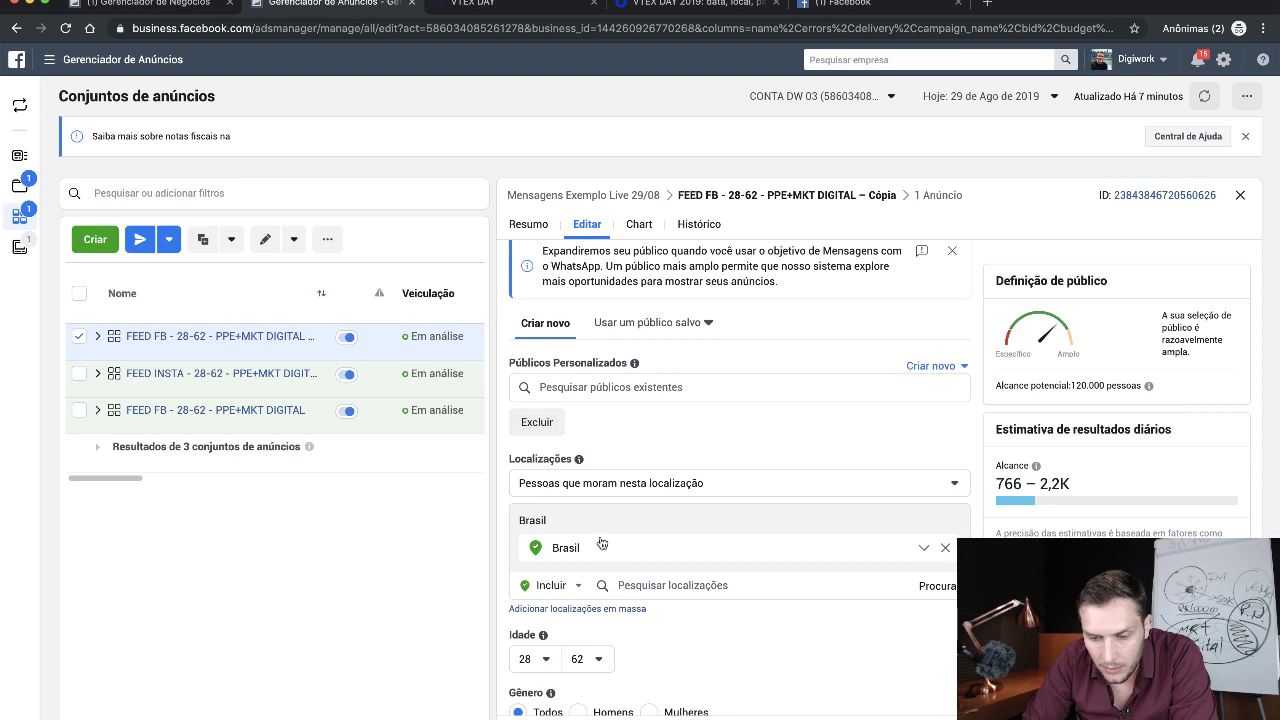
scroll(601, 543, "up", 5)
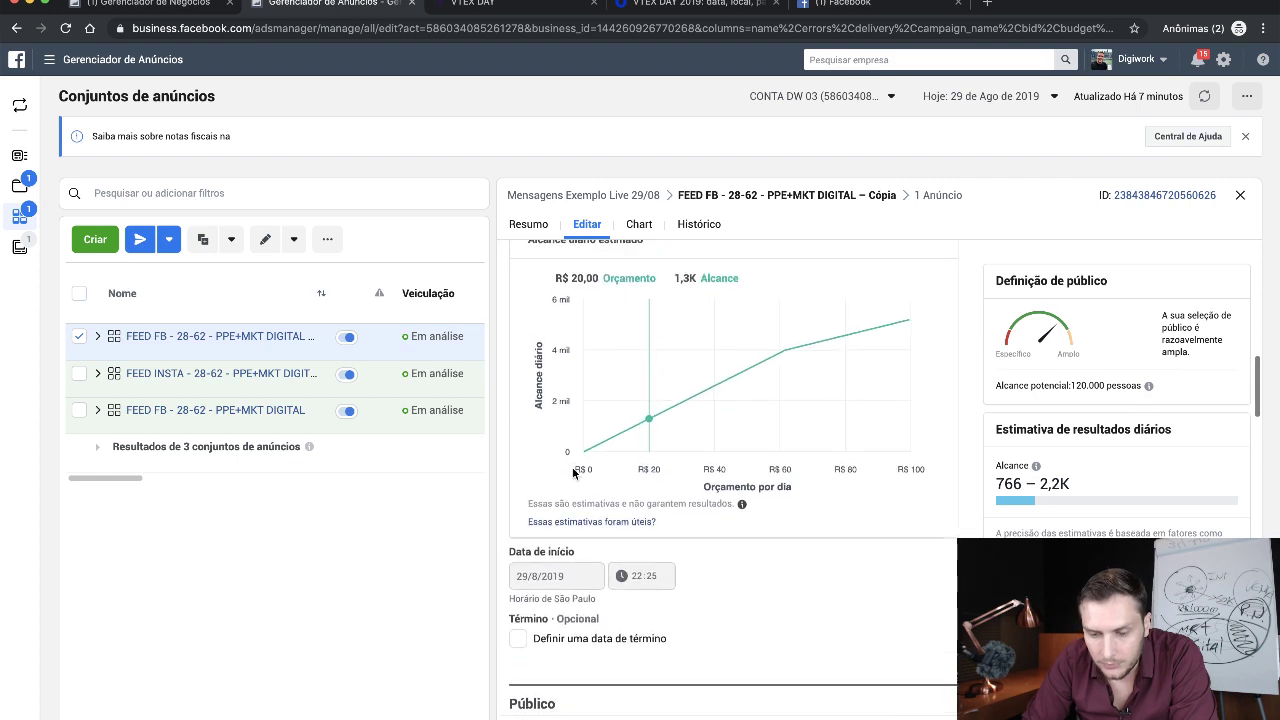
scroll(572, 466, "down", 4)
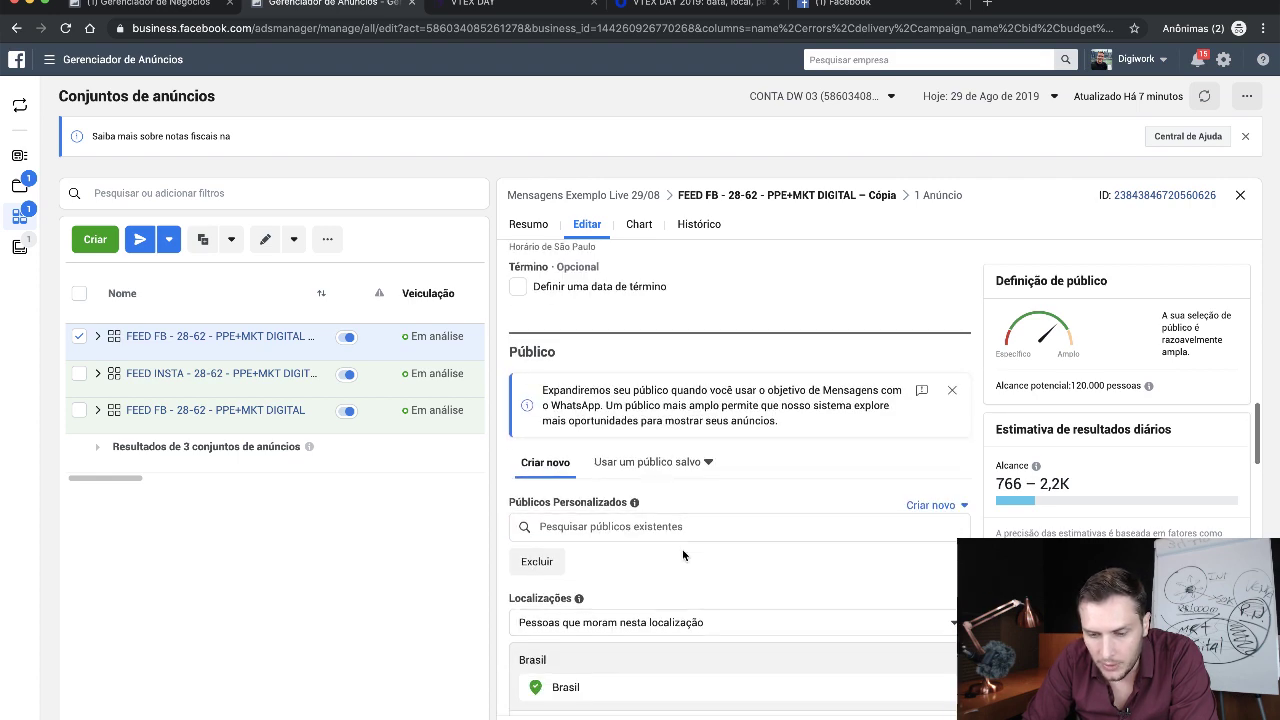
scroll(683, 553, "down", 3)
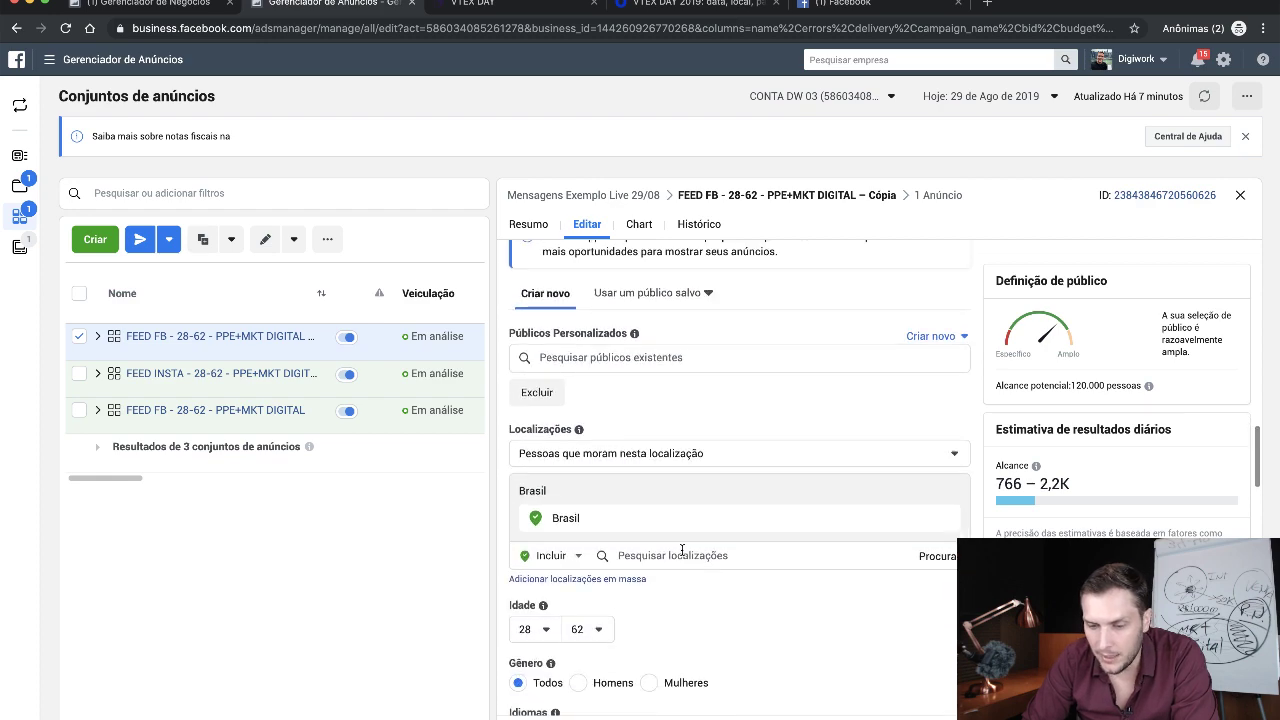
scroll(682, 550, "down", 7)
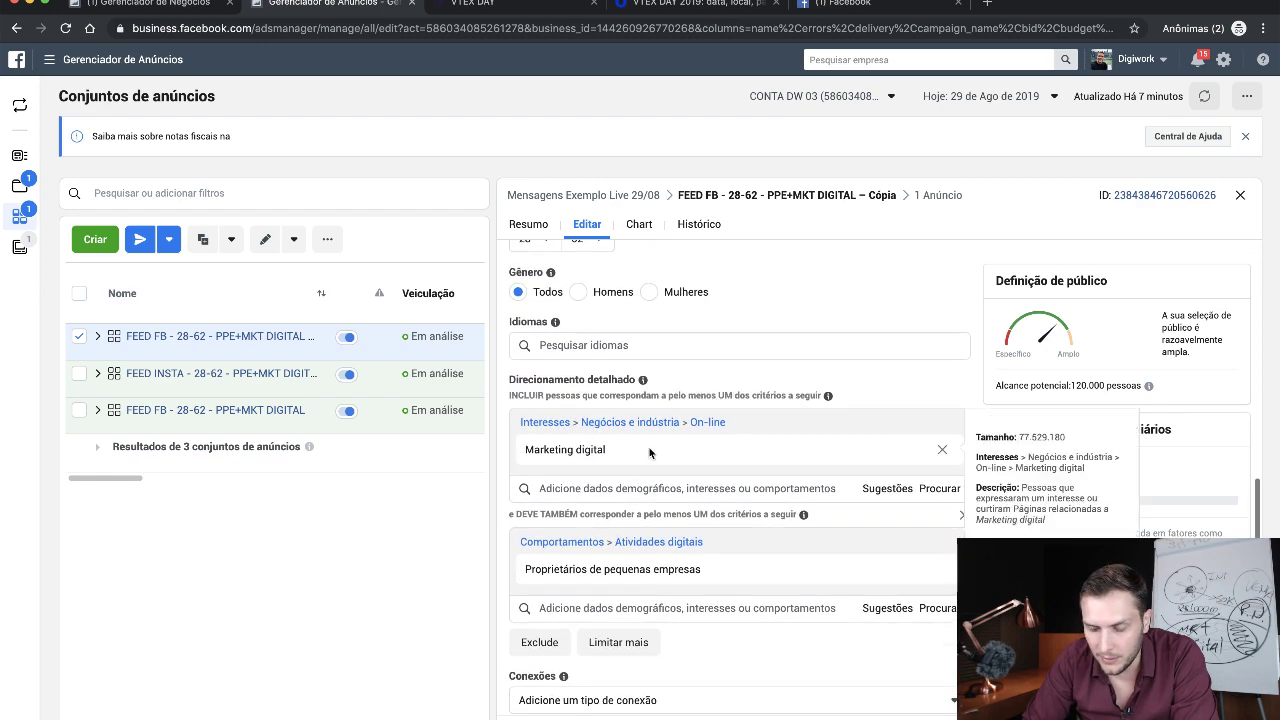
scroll(633, 623, "down", 1)
left_click(548, 612)
type("Ma")
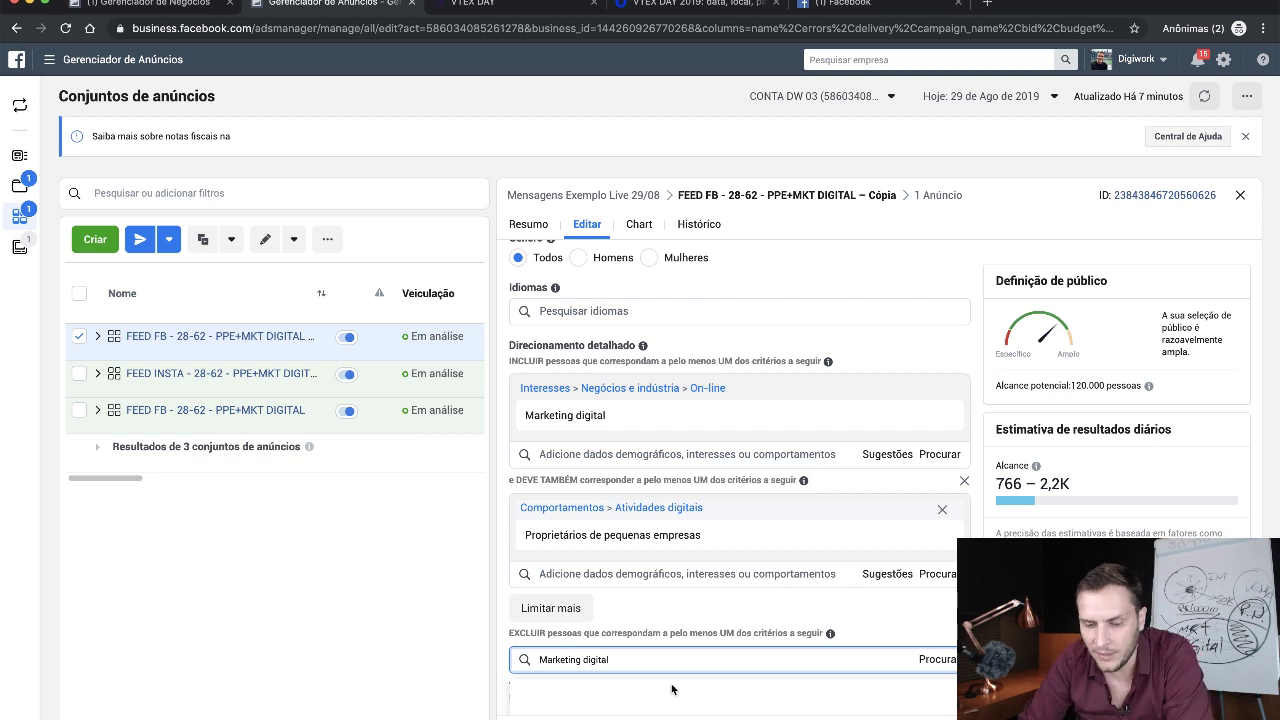
type("rketing digital")
left_click(628, 630)
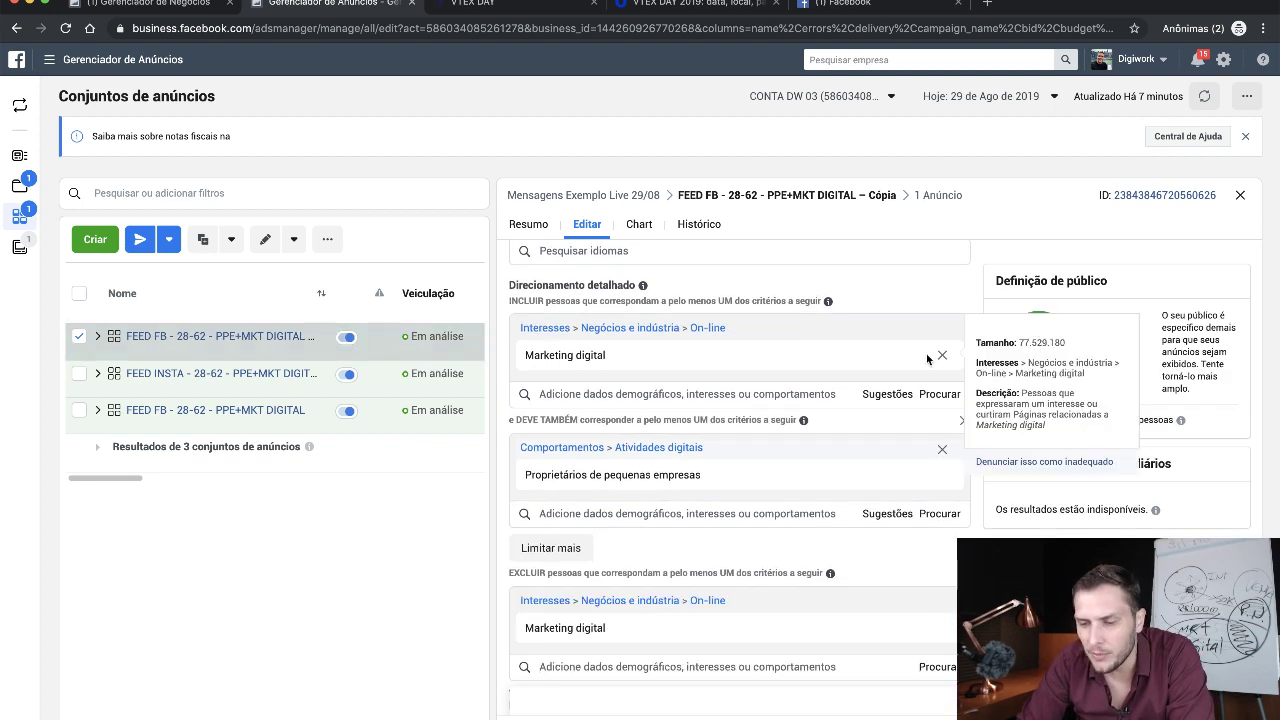
- Replace the included interest Marketing digital in the FEED FB copy with Vendas under Dados demográficos > Ocupação > Setores
left_click(942, 357)
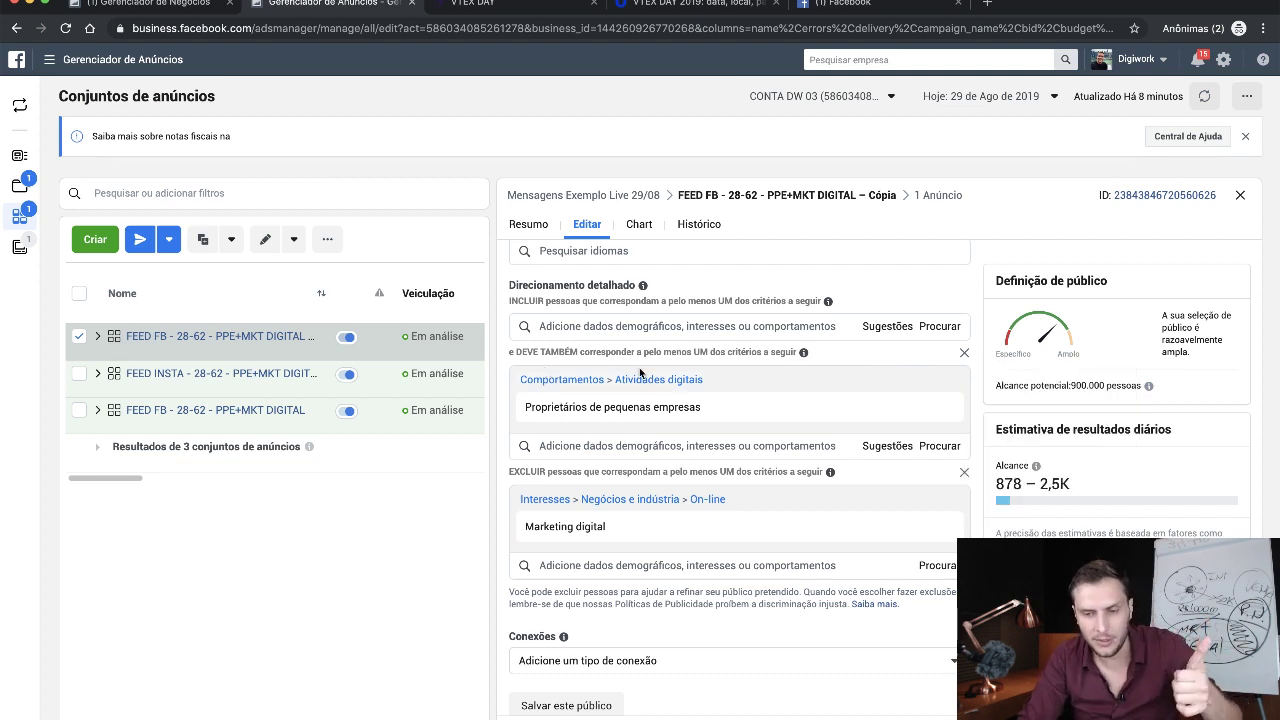
left_click(645, 331)
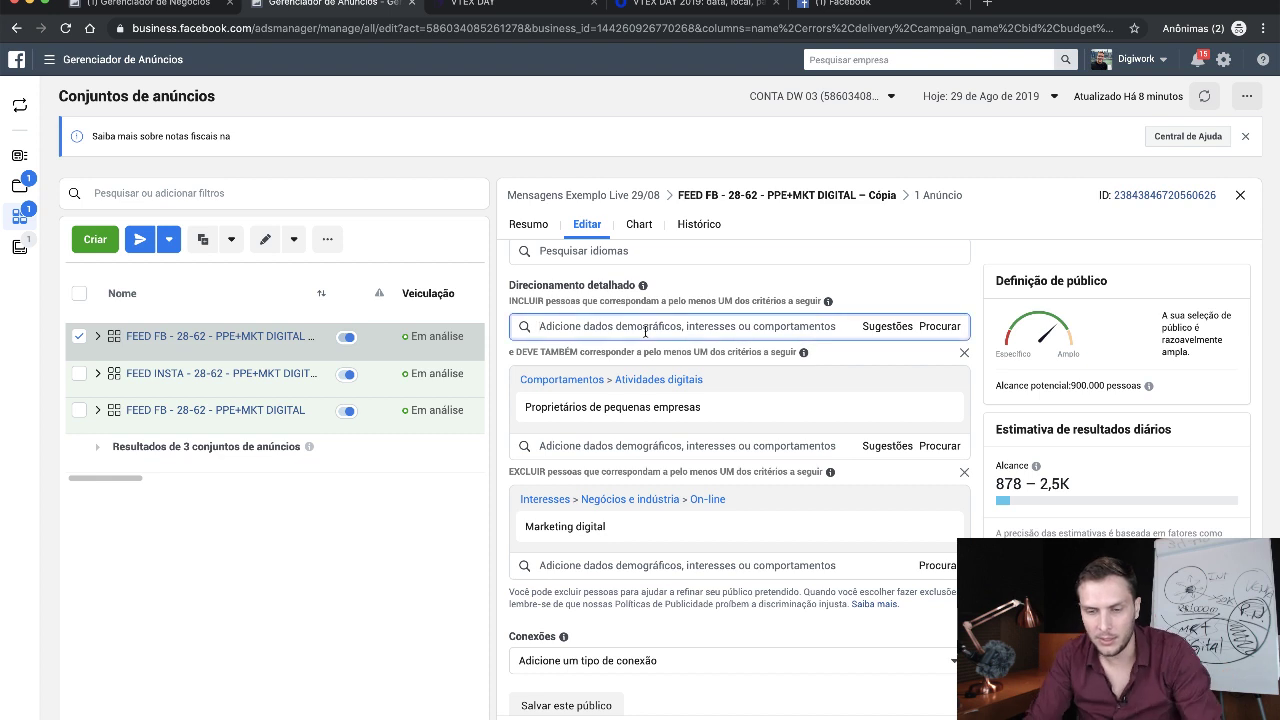
type("Vendas")
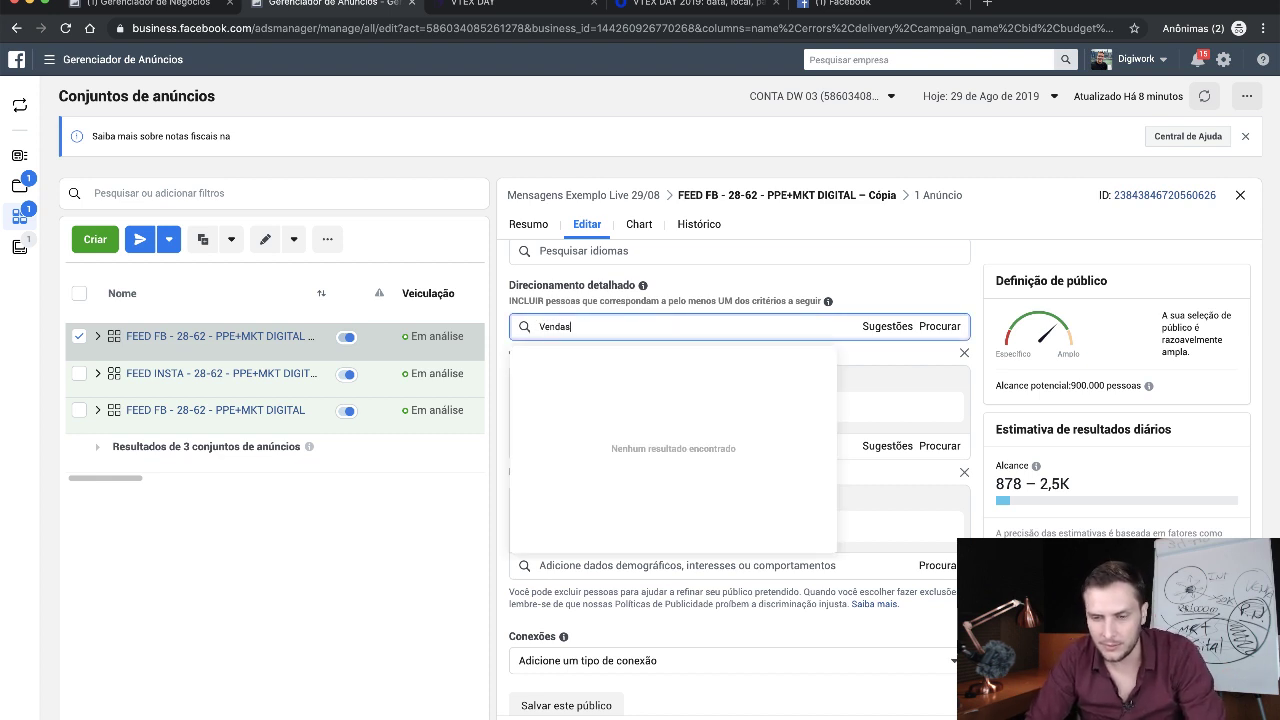
left_click(625, 358)
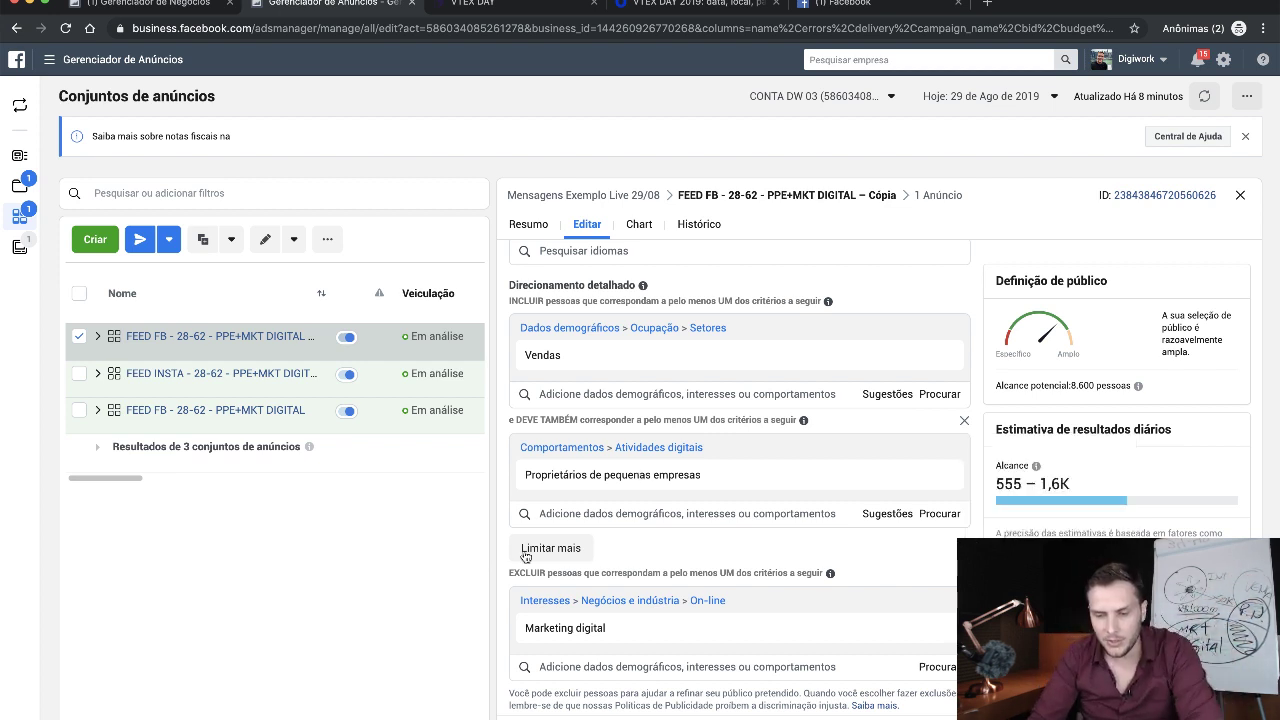
- Review and publish the draft changes to the original FEED FB and FEED INSTA ad sets
mouse_move(732, 481)
scroll(660, 340, "up", 5)
scroll(660, 340, "down", 8)
scroll(645, 480, "down", 5)
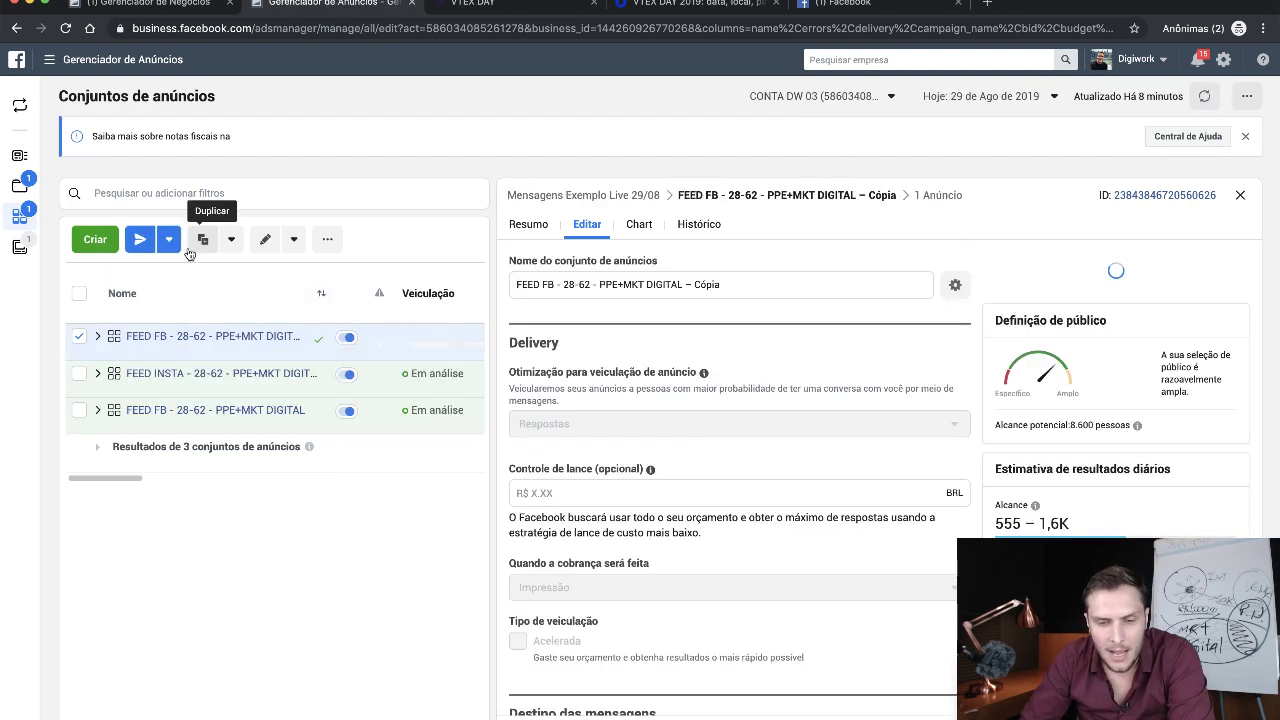
left_click(140, 243)
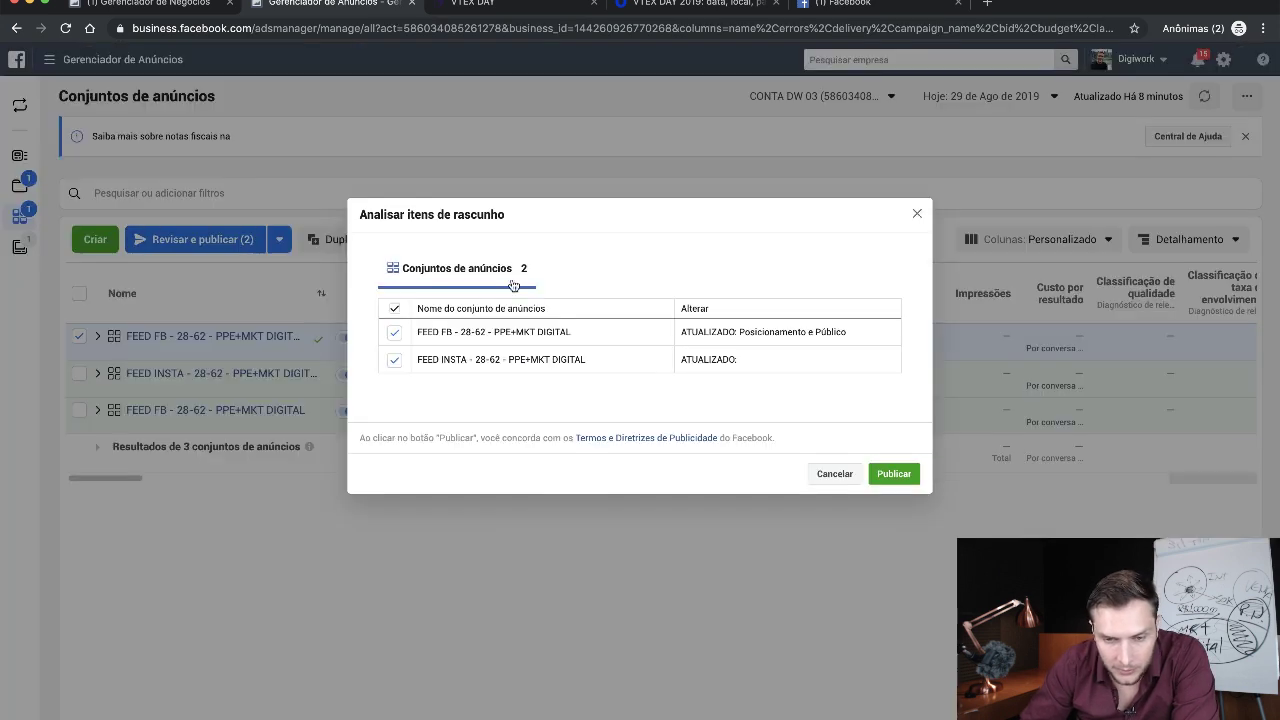
left_click(894, 477)
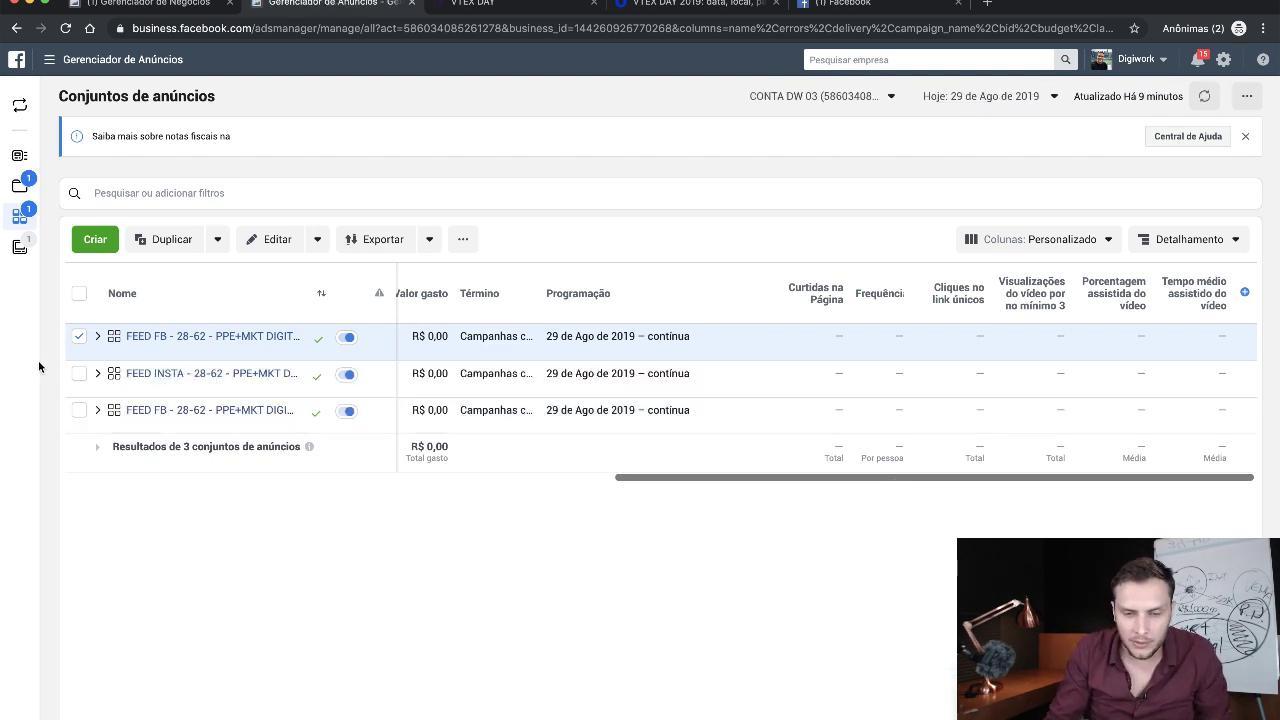
- Open only the FEED INSTA ad set for editing and examine its included interests and behaviours
left_click(75, 377)
left_click(80, 337)
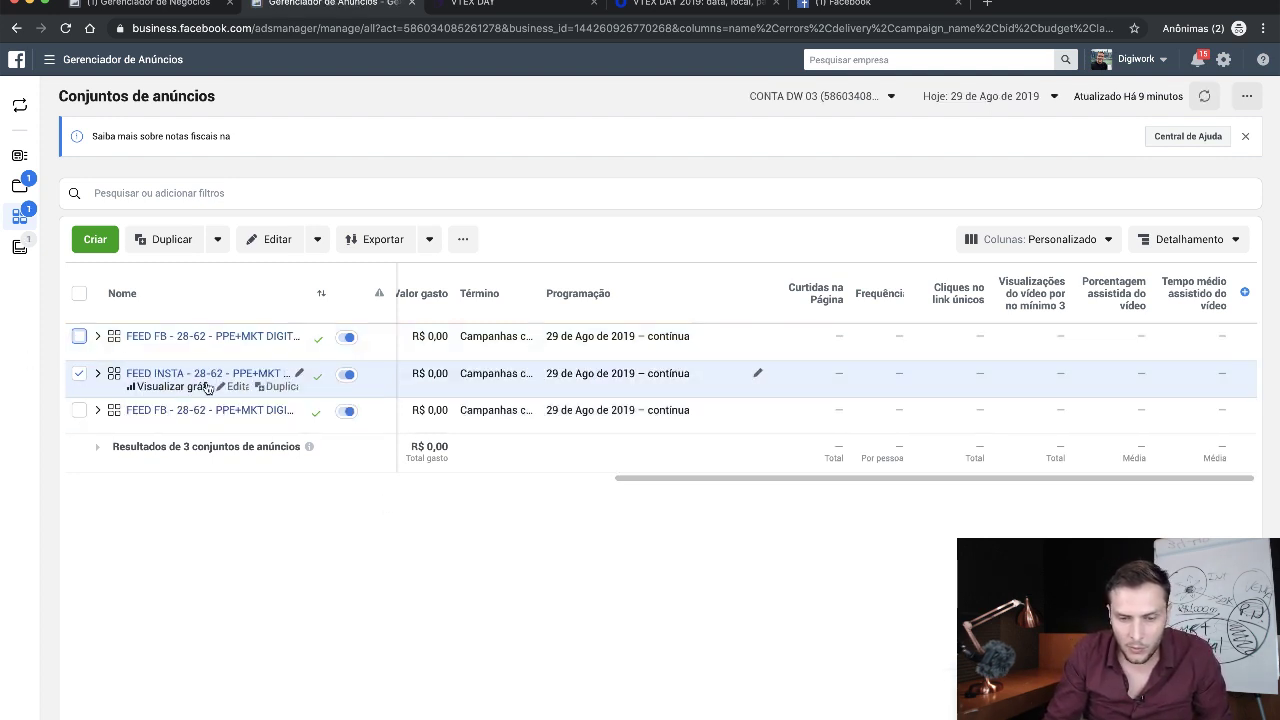
left_click(236, 389)
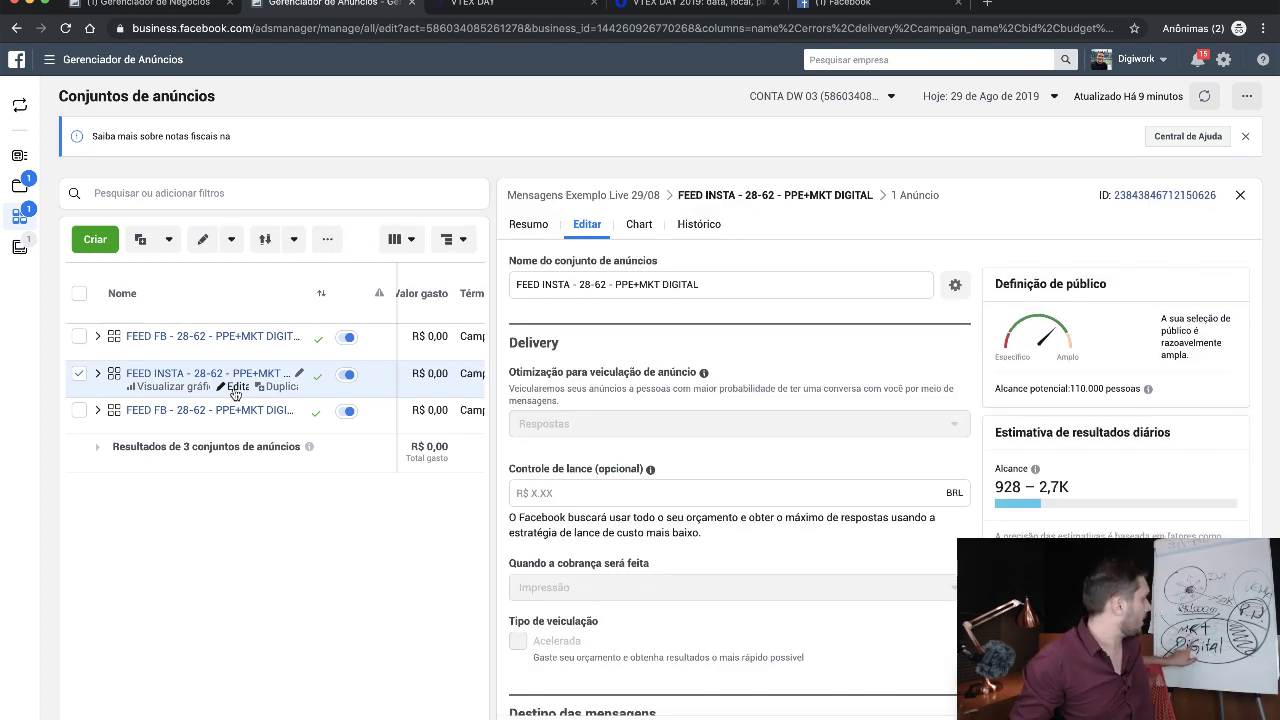
scroll(604, 540, "down", 15)
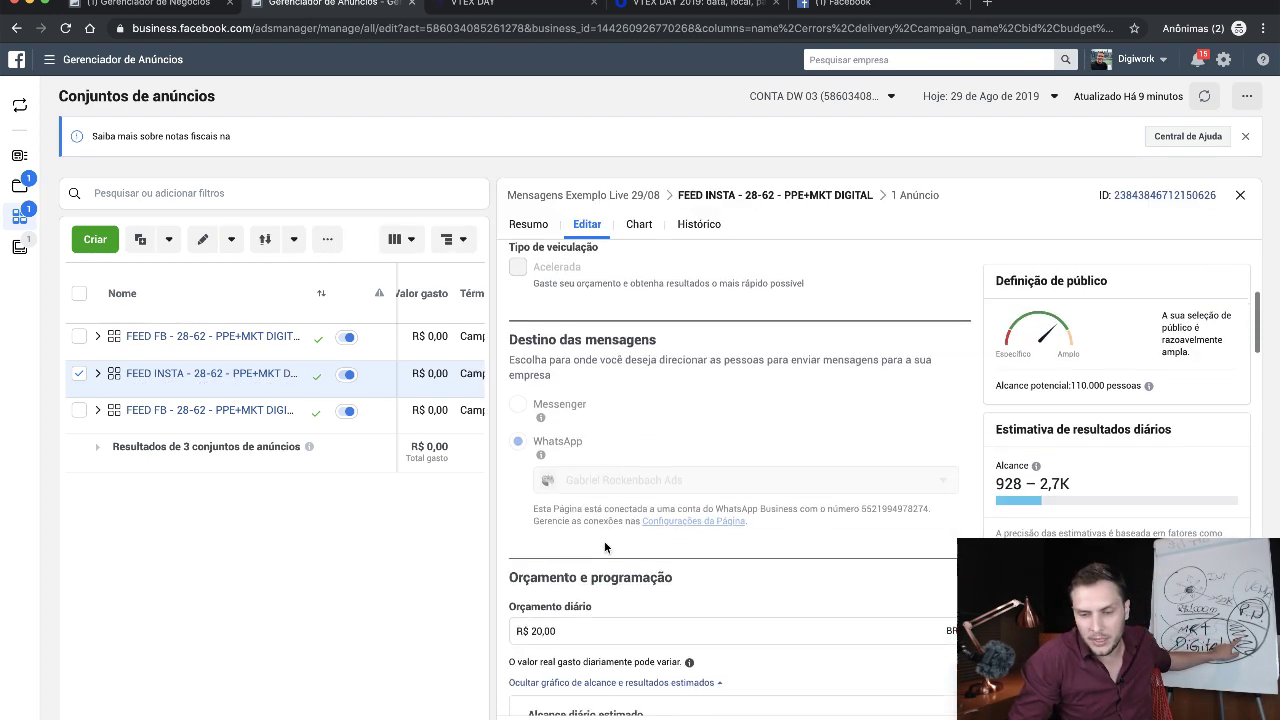
scroll(605, 545, "down", 10)
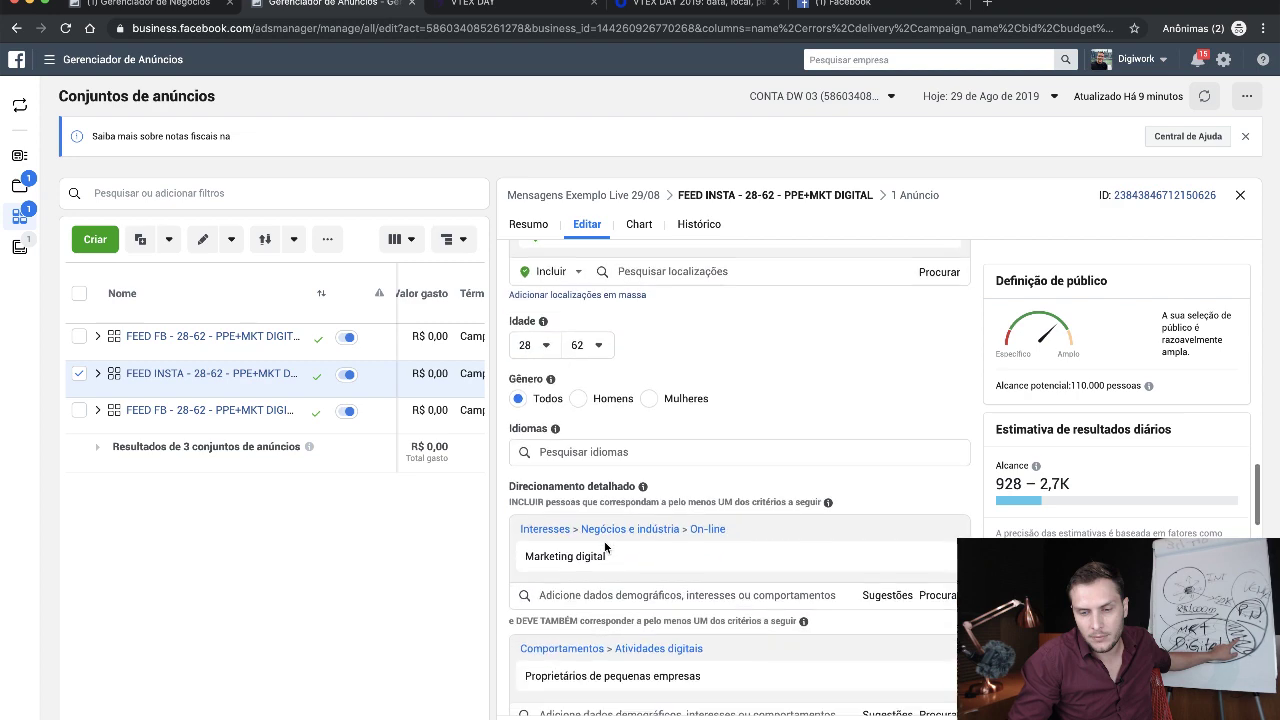
scroll(605, 545, "down", 3)
scroll(605, 545, "up", 2)
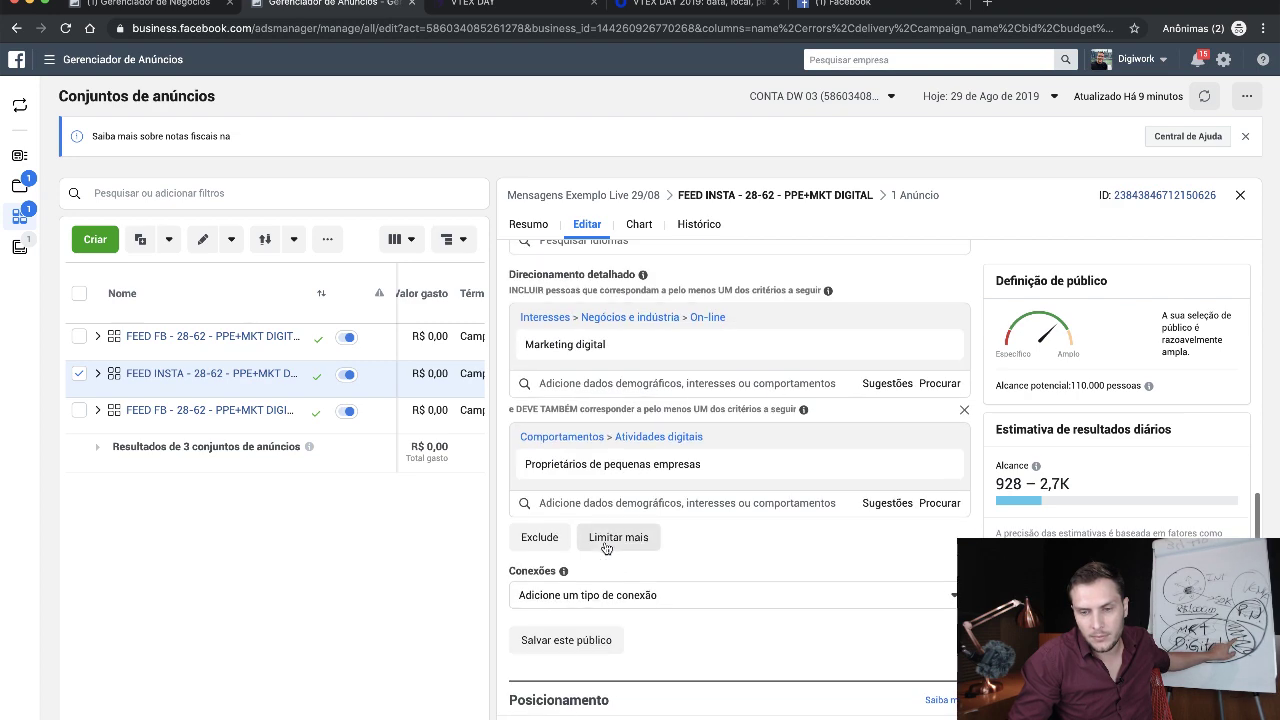
mouse_move(585, 361)
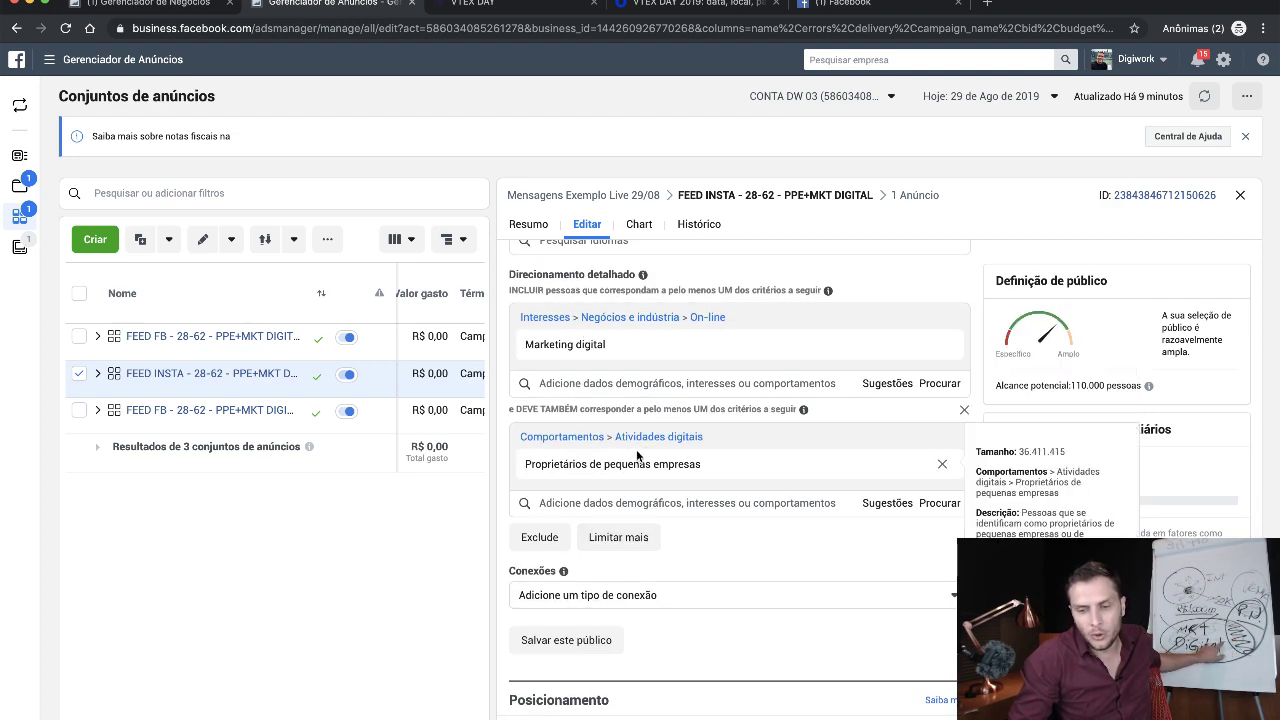
scroll(640, 455, "up", 1)
- Switch the editor to only the original FEED FB ad set and publish the draft changes of both ad sets
left_click(80, 410)
left_click(80, 373)
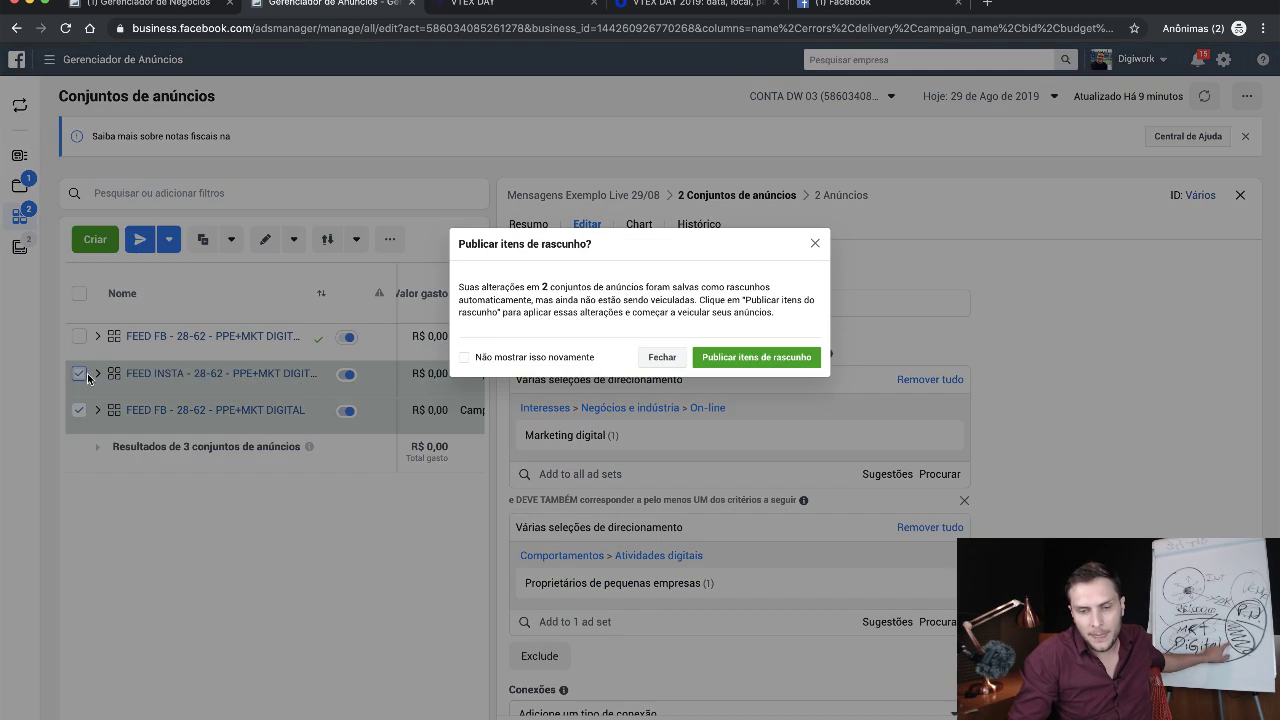
left_click(737, 365)
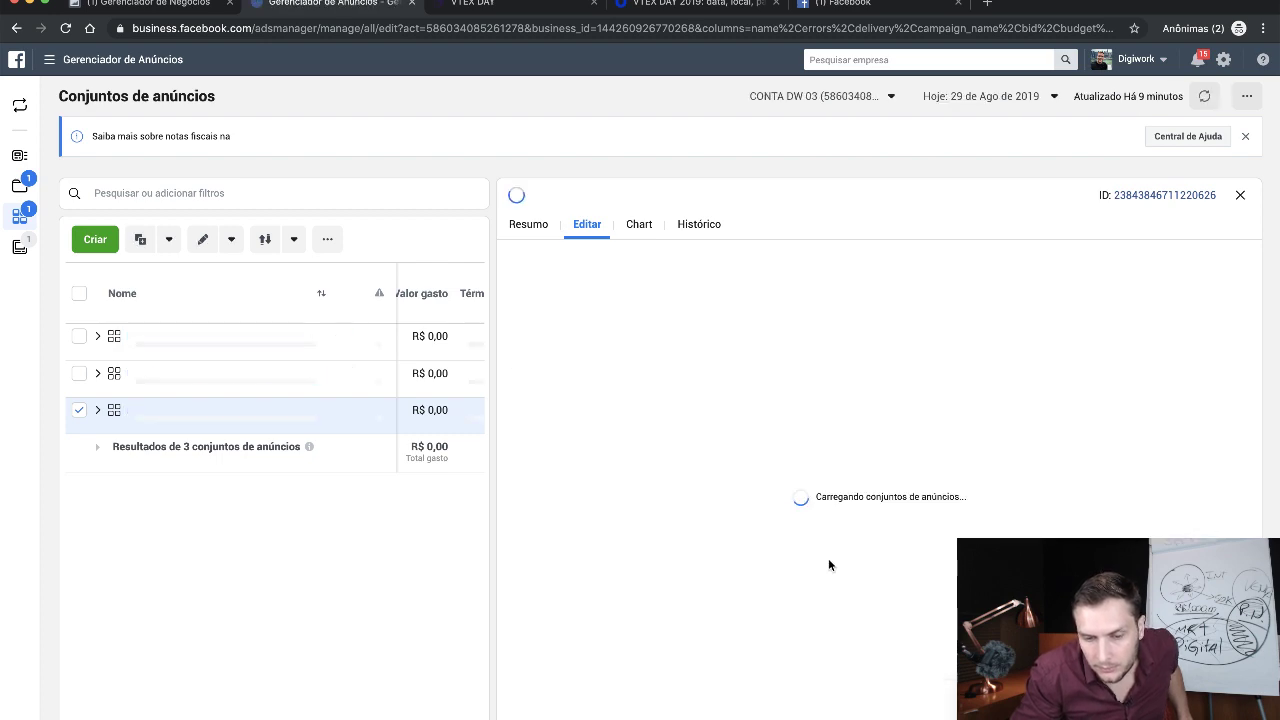
- Examine the audience, detailed targeting and placement settings of the original FEED FB ad set
scroll(758, 590, "down", 5)
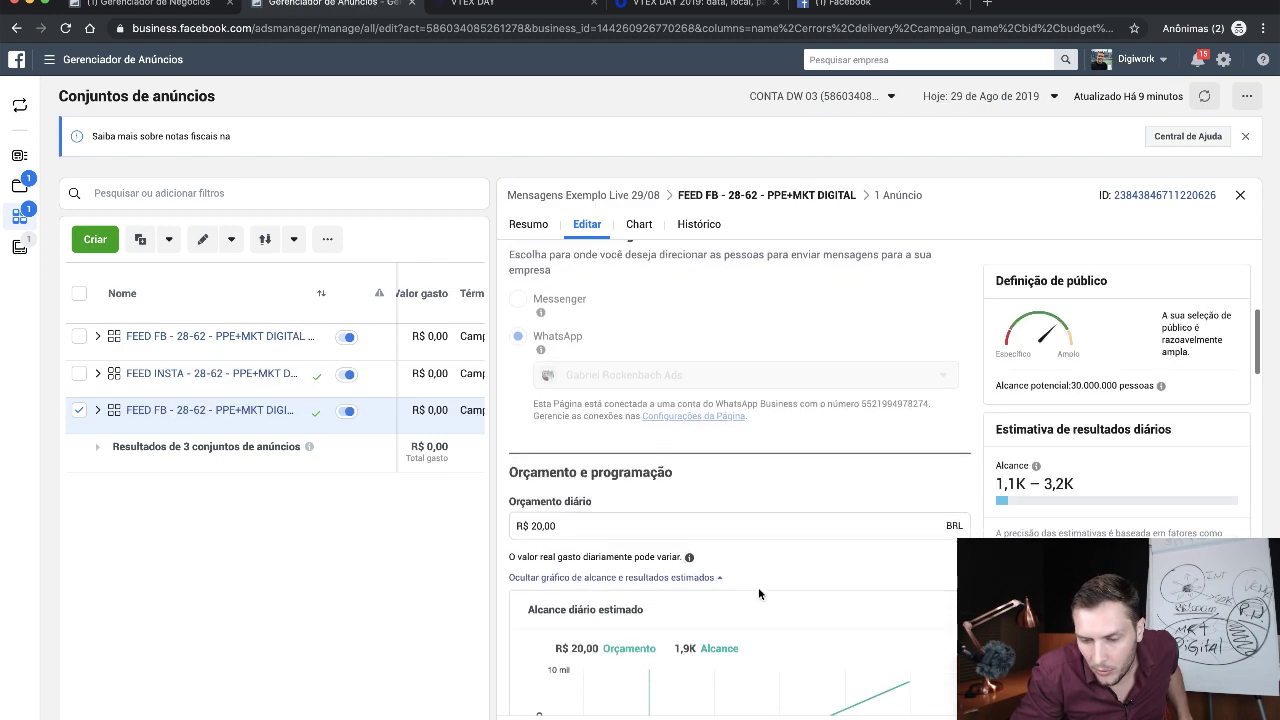
scroll(758, 592, "down", 10)
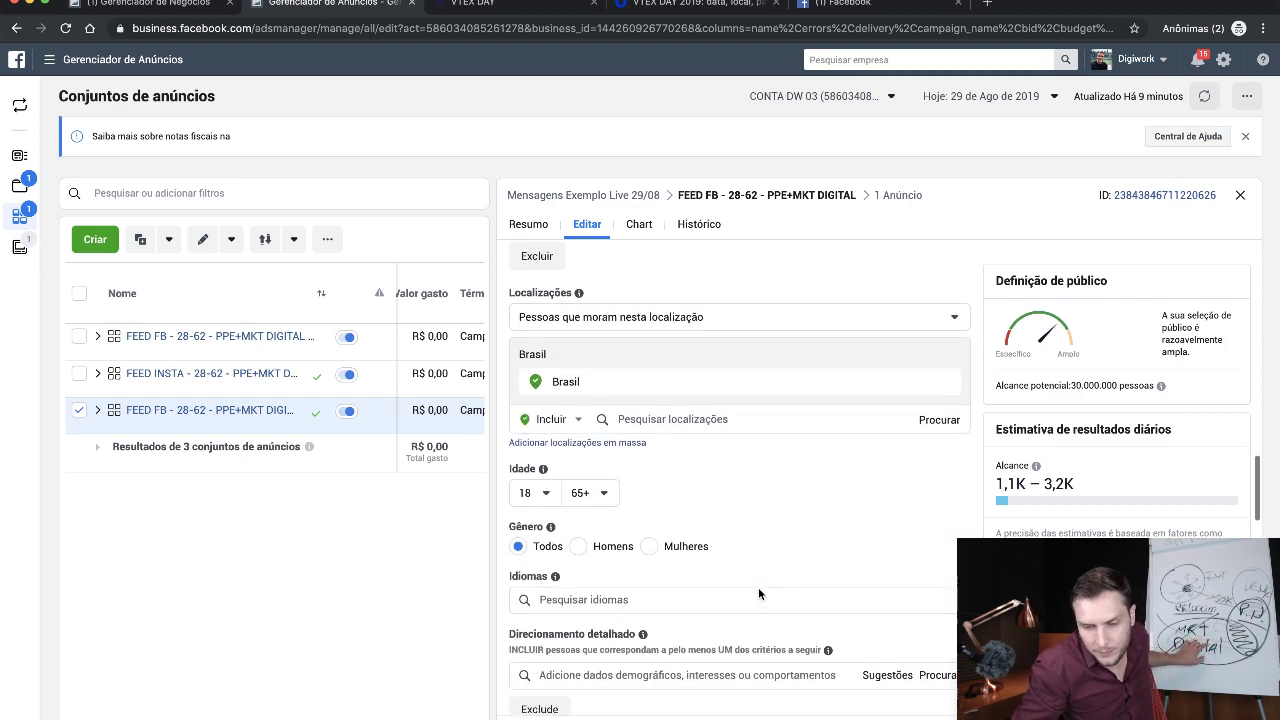
scroll(758, 587, "up", 5)
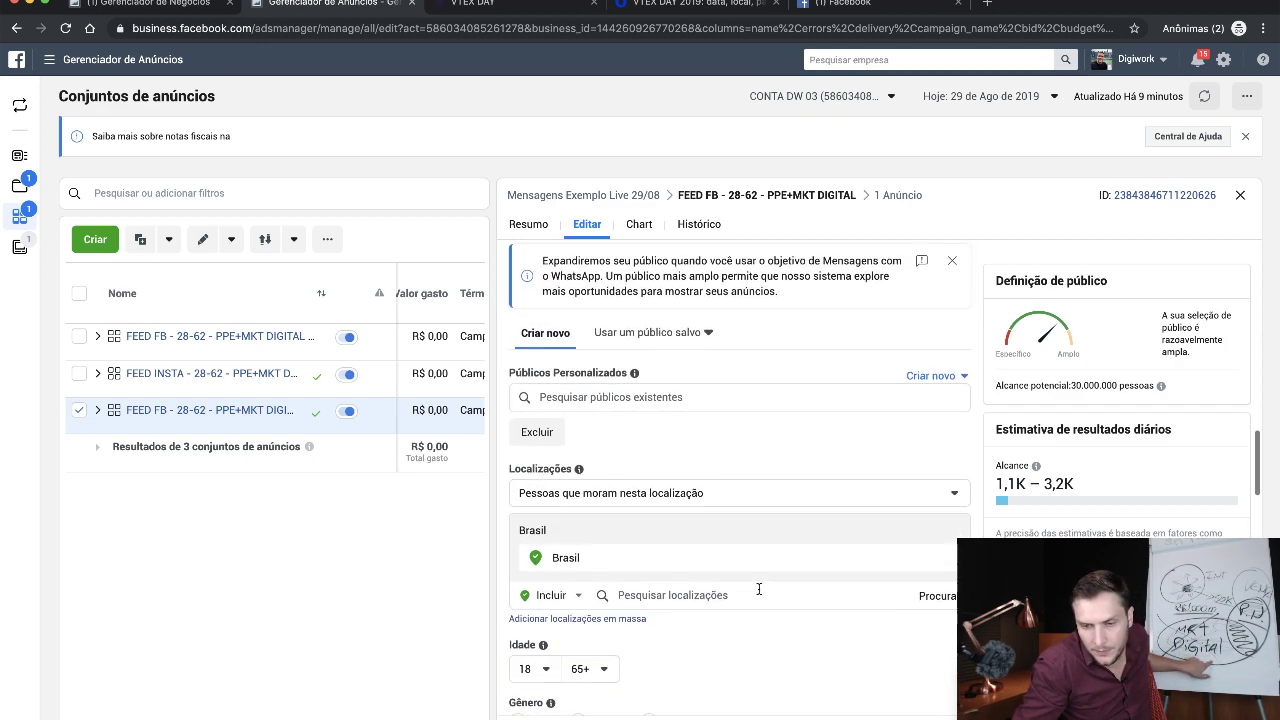
scroll(758, 588, "up", 3)
scroll(758, 588, "down", 3)
scroll(758, 588, "down", 3)
scroll(758, 592, "down", 2)
scroll(758, 590, "down", 5)
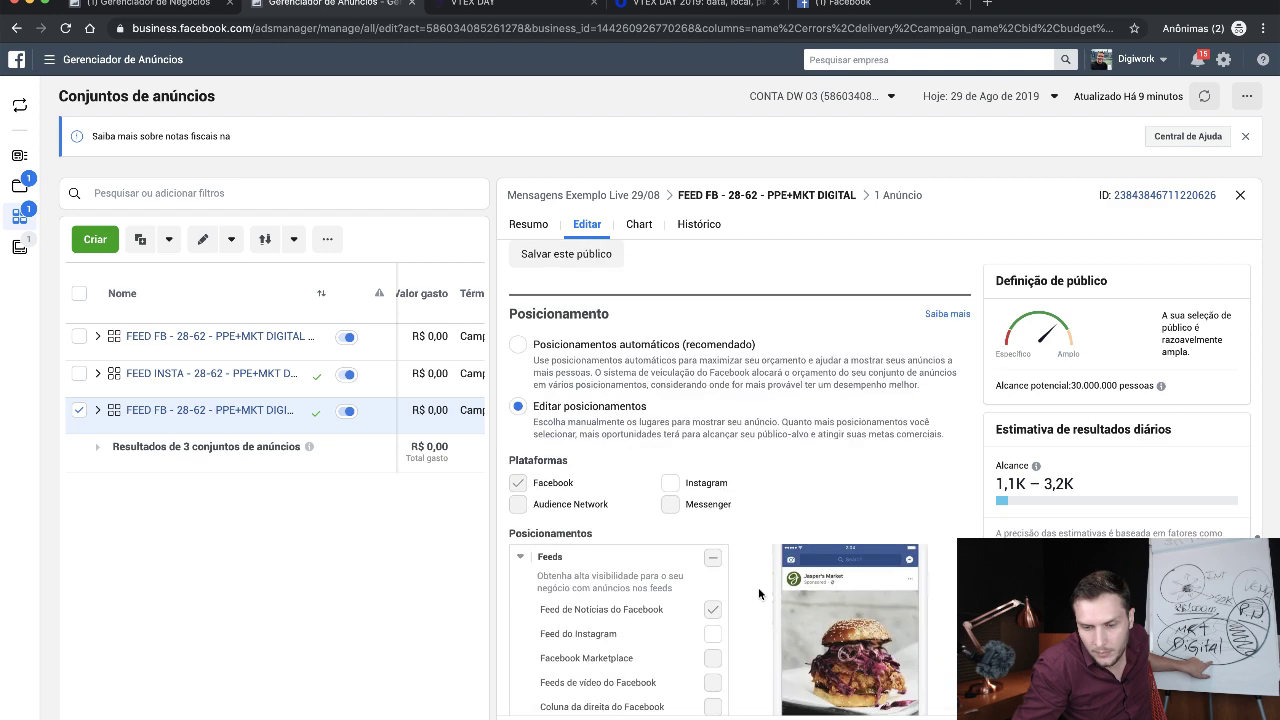
scroll(758, 590, "up", 8)
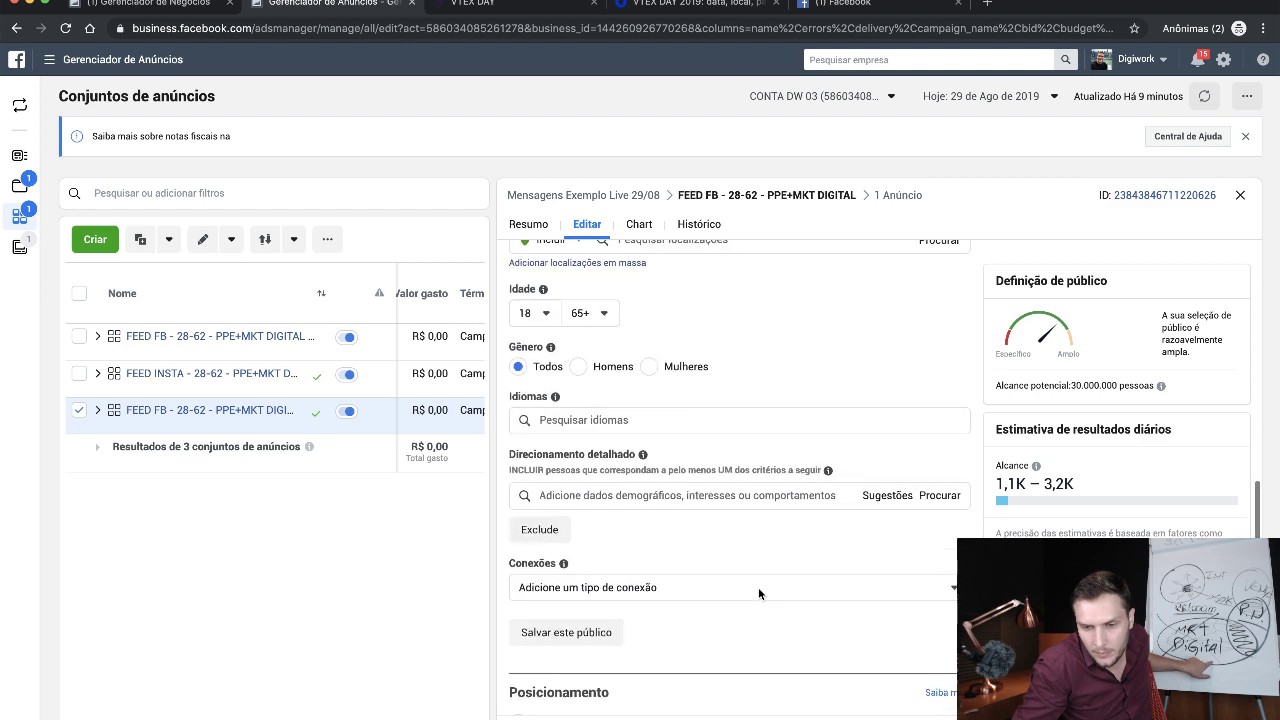
left_click(777, 497)
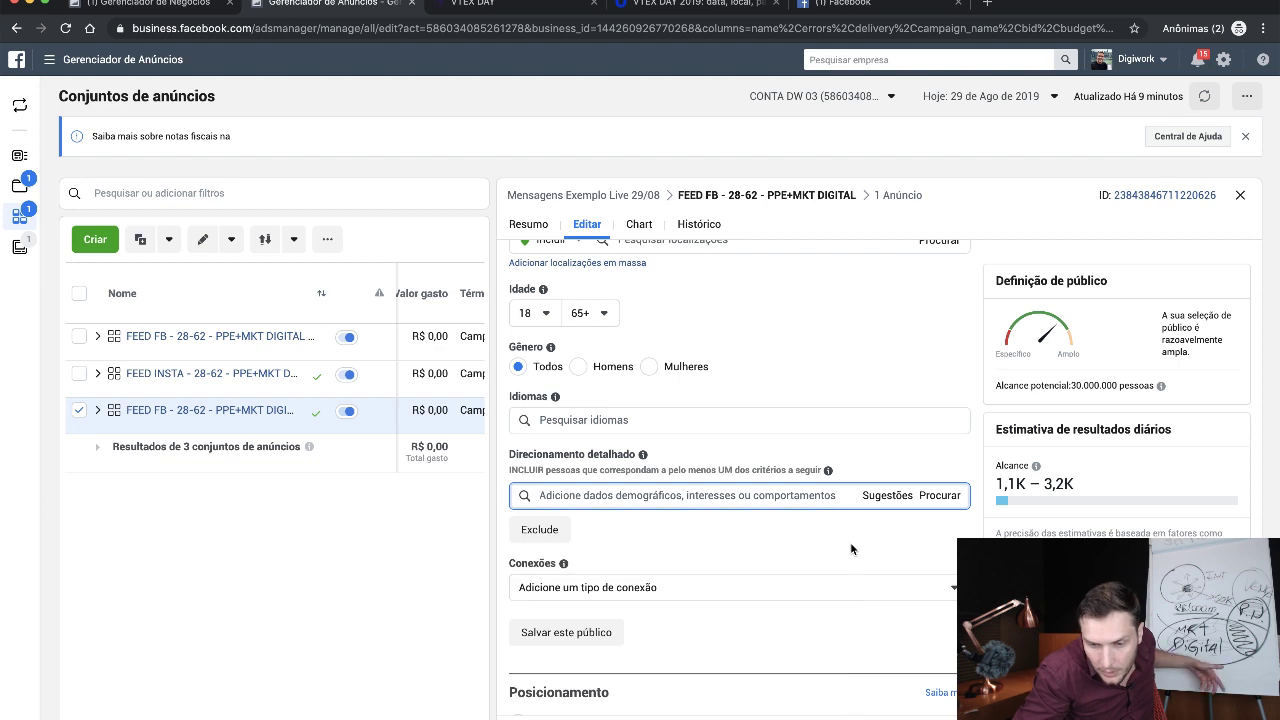
left_click(686, 497)
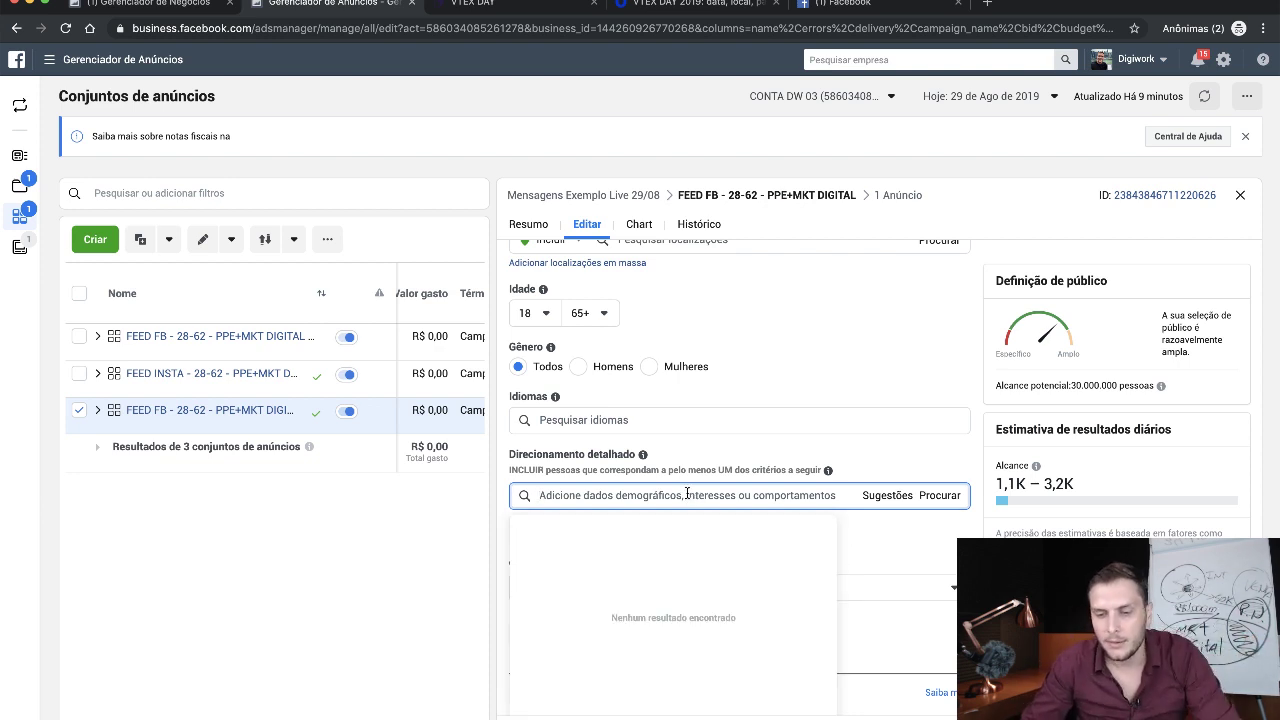
type("Marketing")
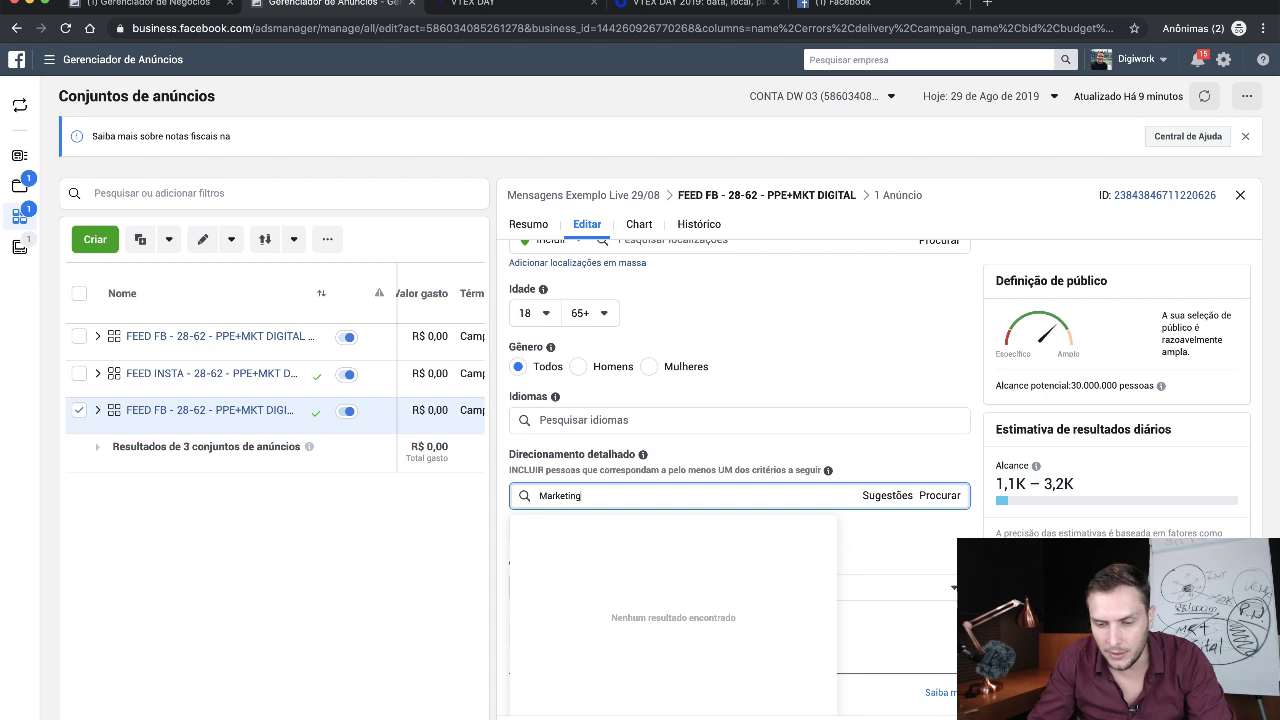
key("ctrl+a")
key("BackSpace")
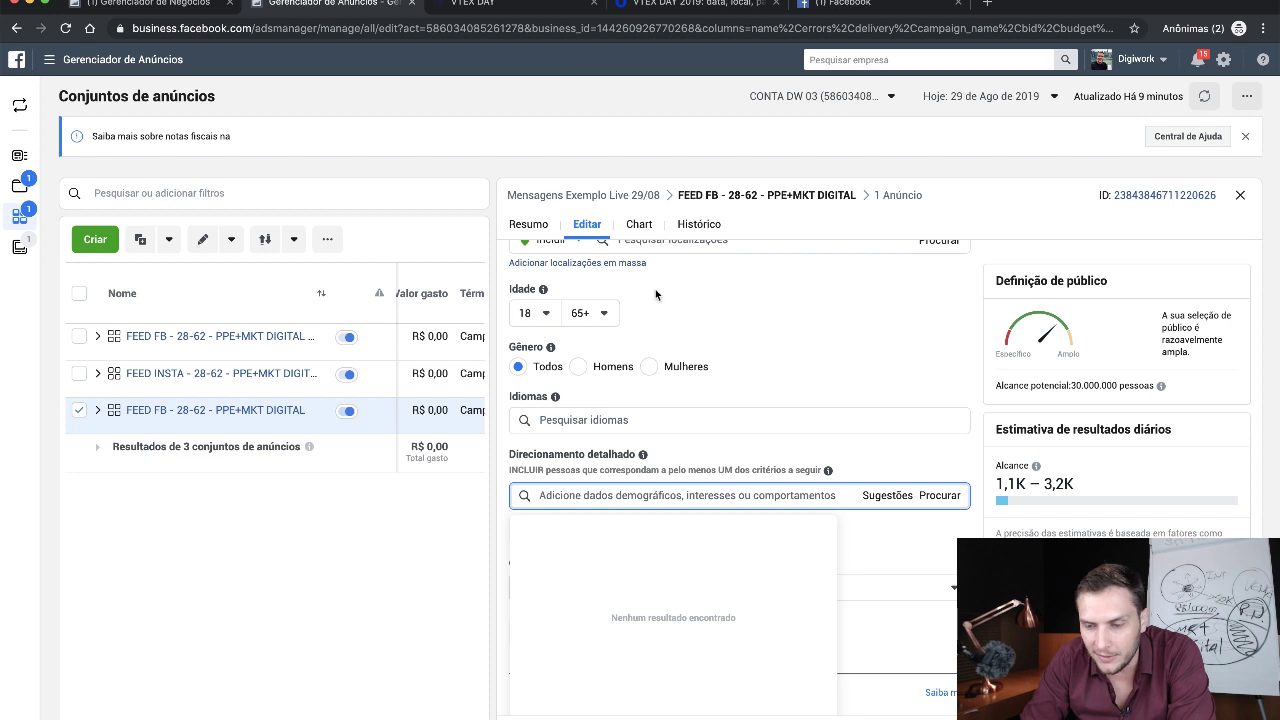
left_click(1240, 195)
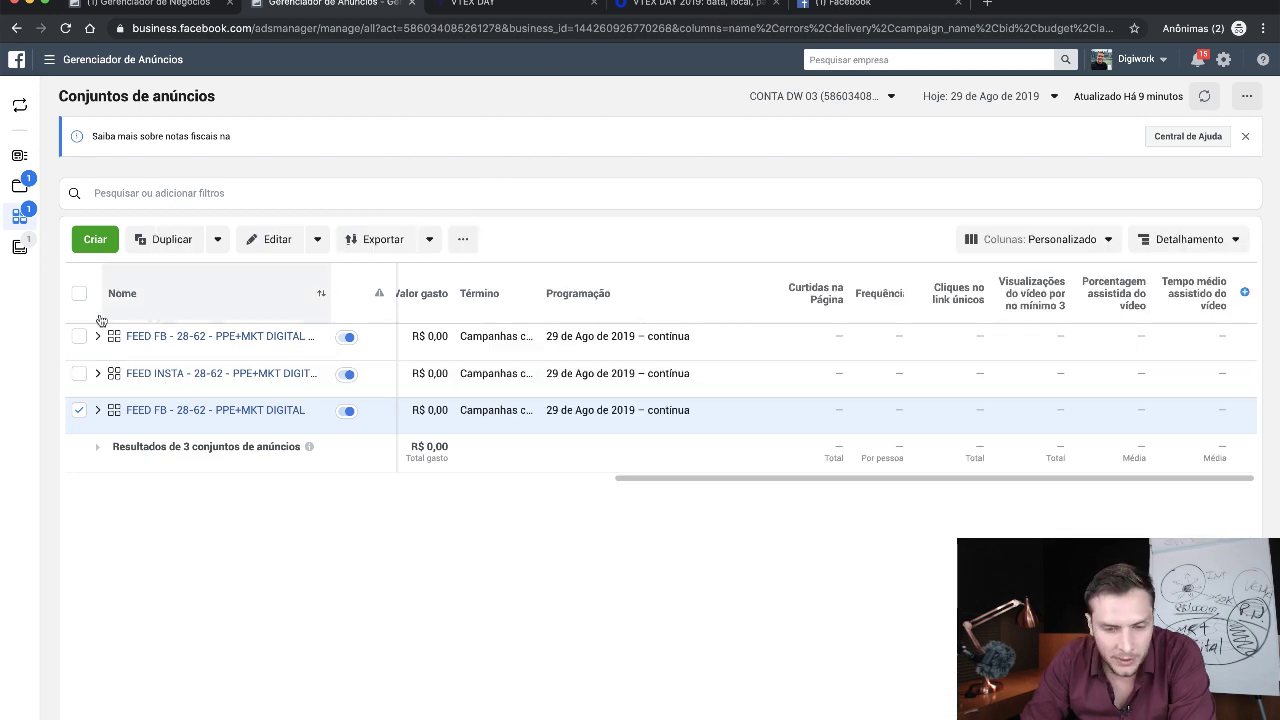
- Delete the duplicated FEED FB ad set, leaving only the original FEED INSTA and FEED FB ad sets
left_click(79, 410)
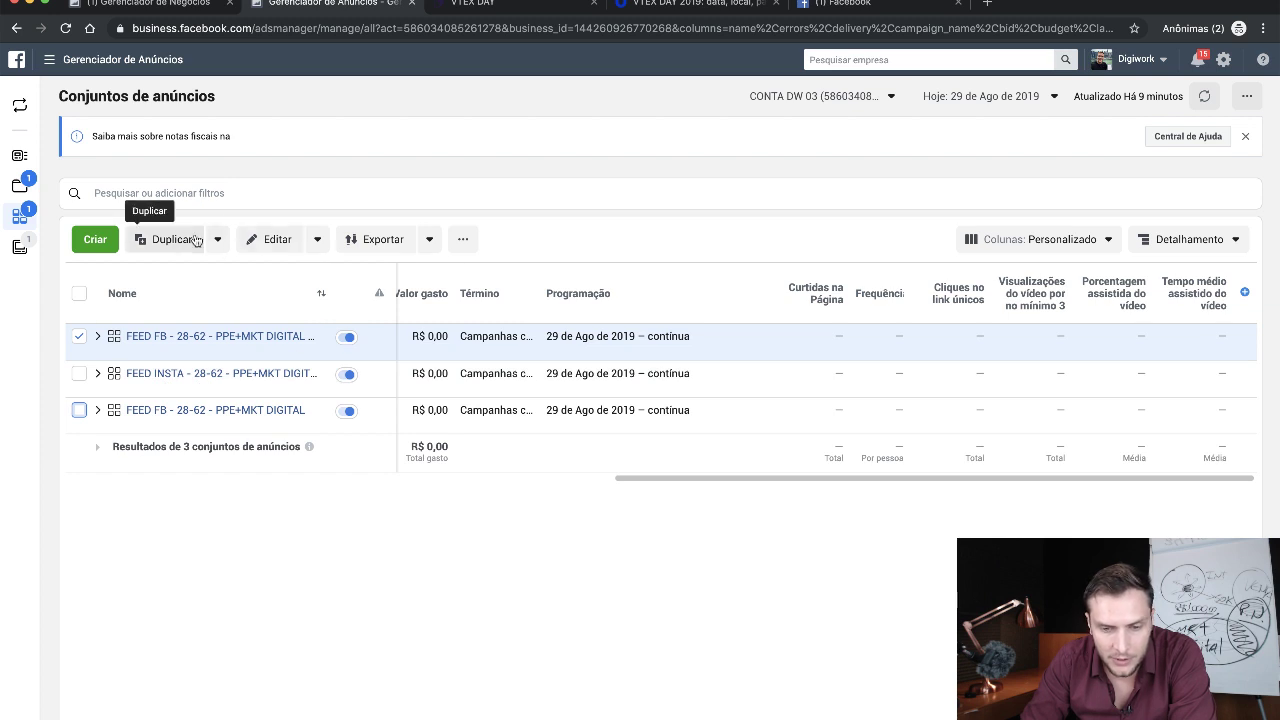
left_click(317, 240)
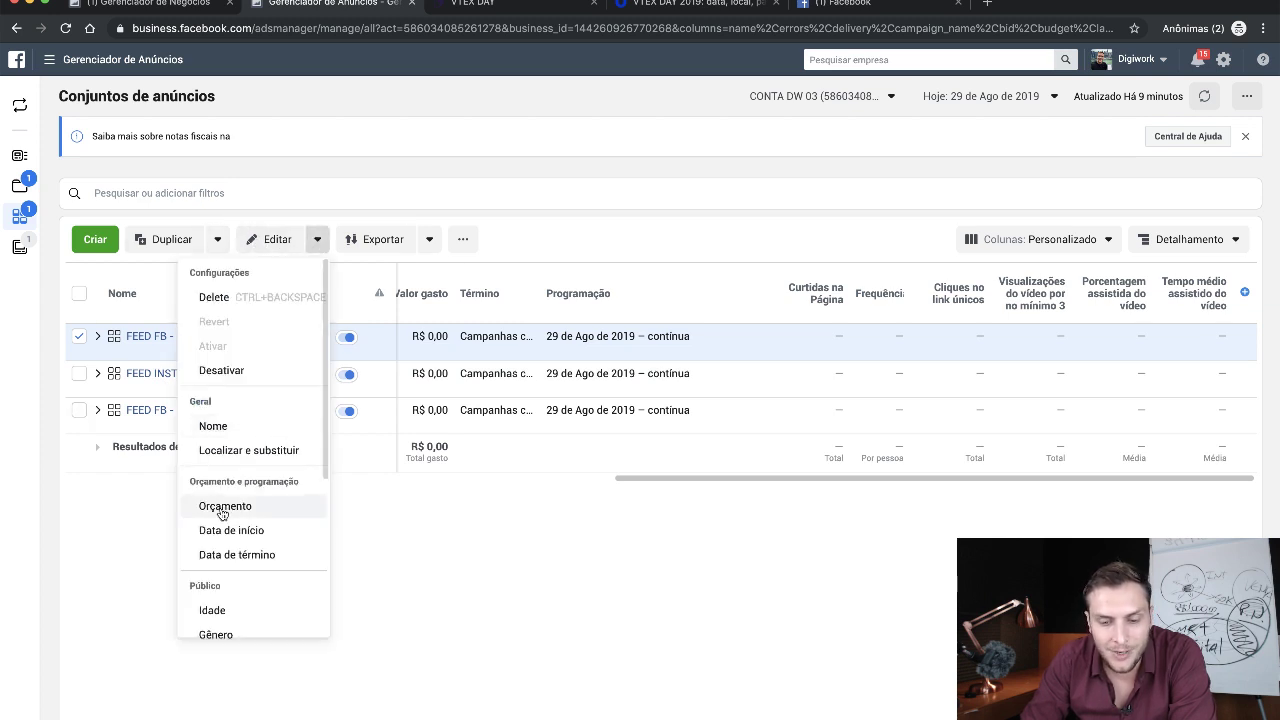
left_click(285, 297)
left_click(758, 338)
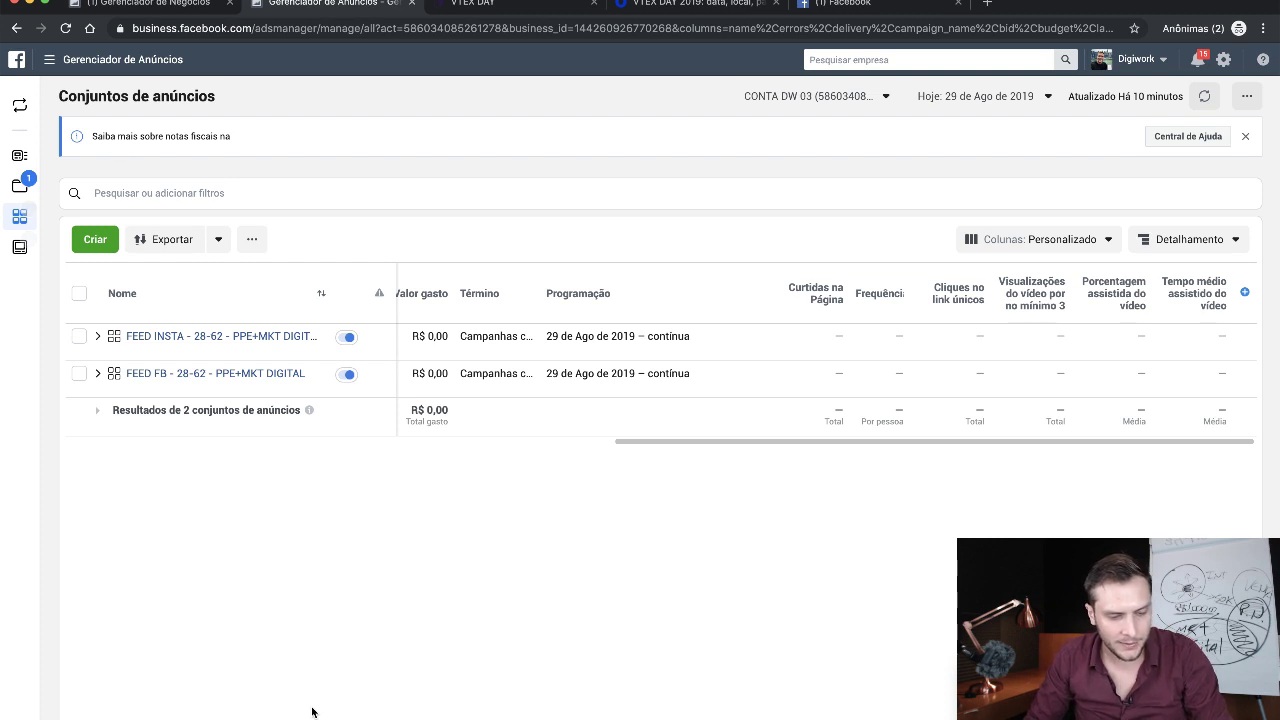
- Open the FEED INSTA and FEED FB ad sets together for editing and examine their detailed targeting and placements
left_click(79, 295)
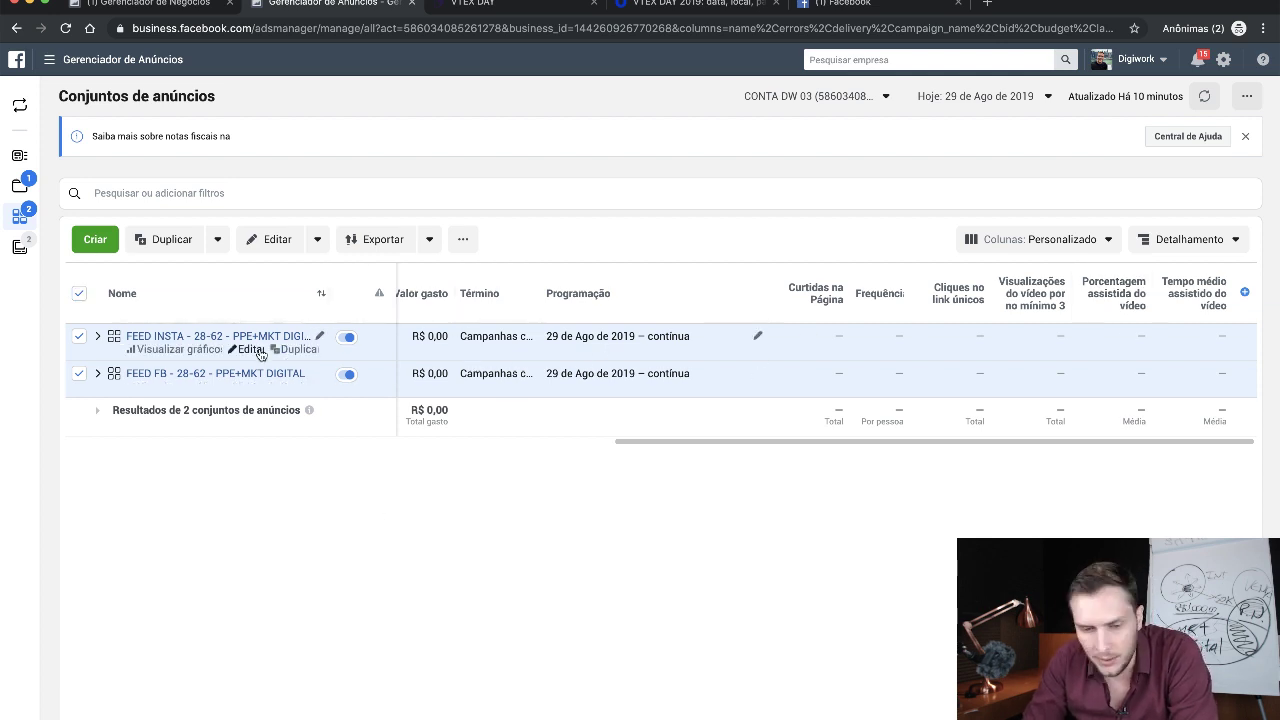
left_click(271, 238)
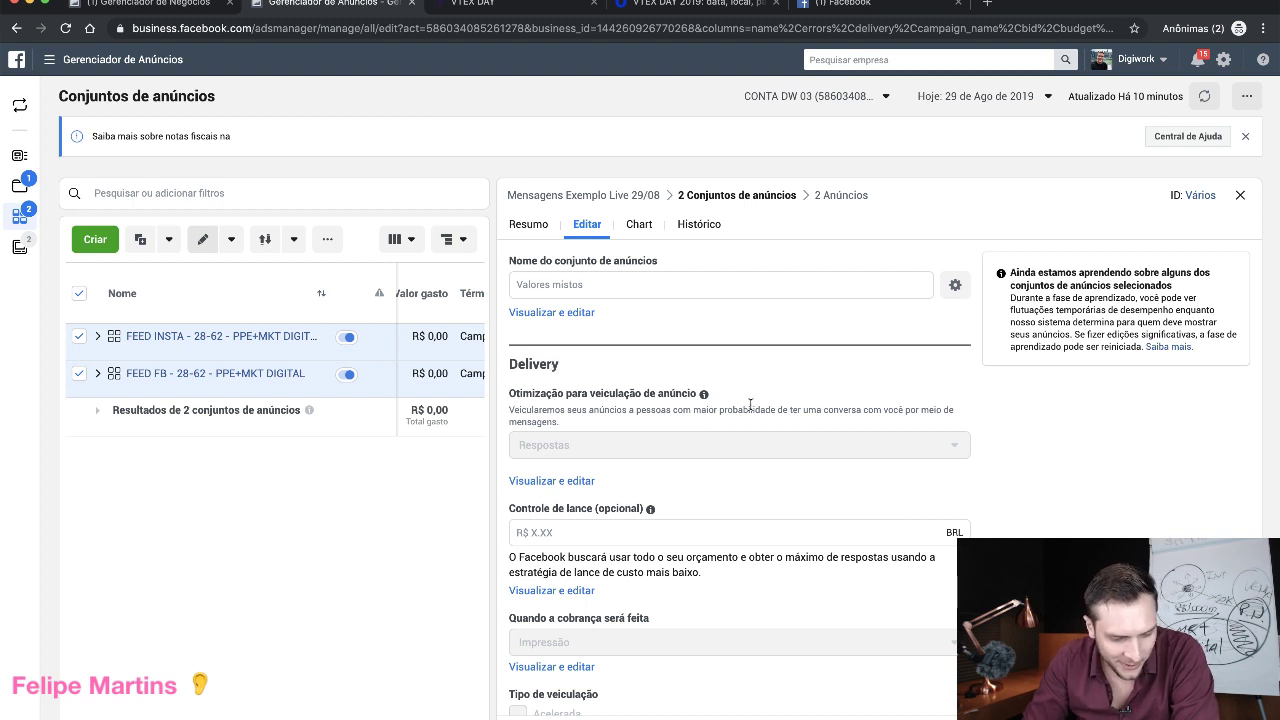
scroll(706, 518, "down", 2)
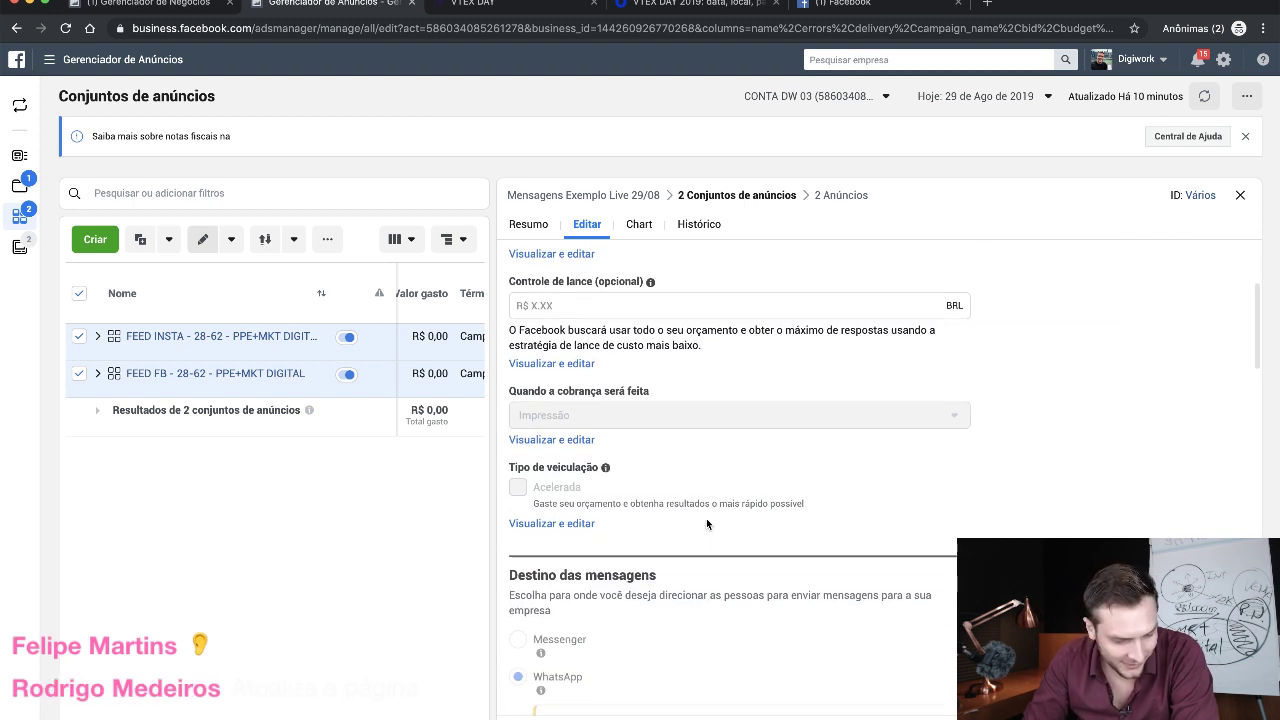
scroll(706, 518, "down", 1)
scroll(706, 518, "up", 3)
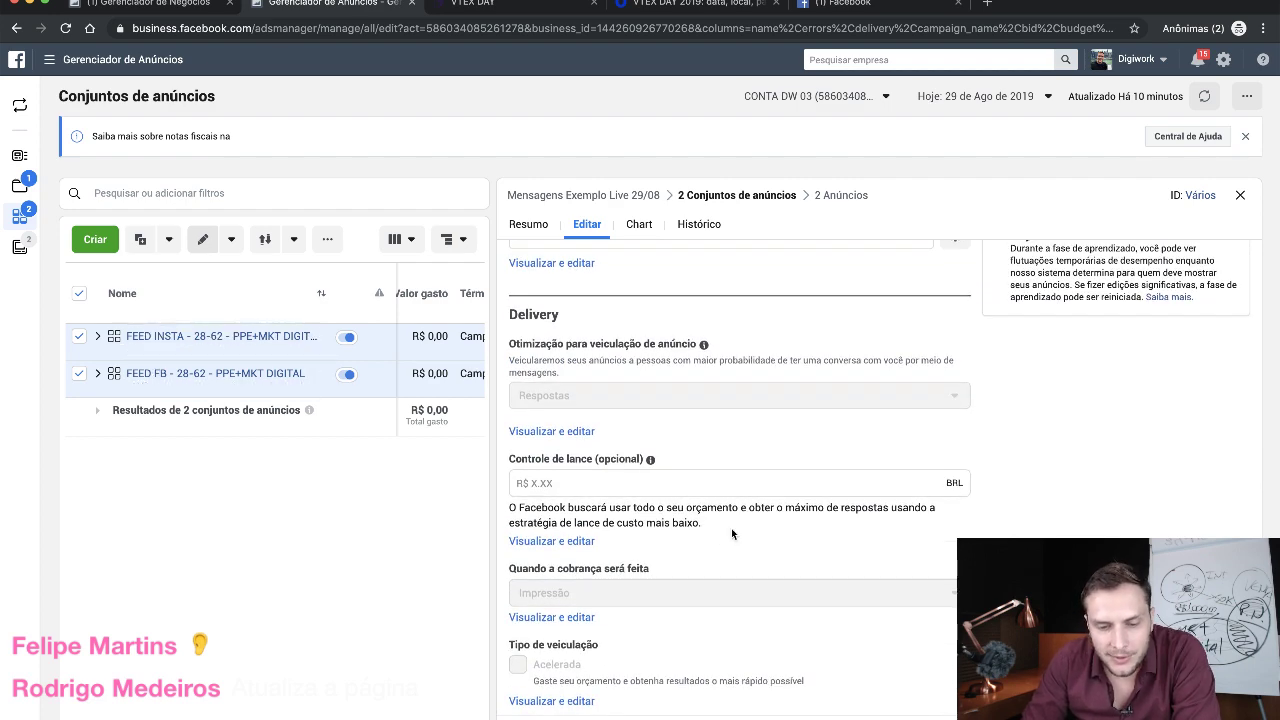
scroll(731, 528, "down", 5)
scroll(731, 528, "down", 15)
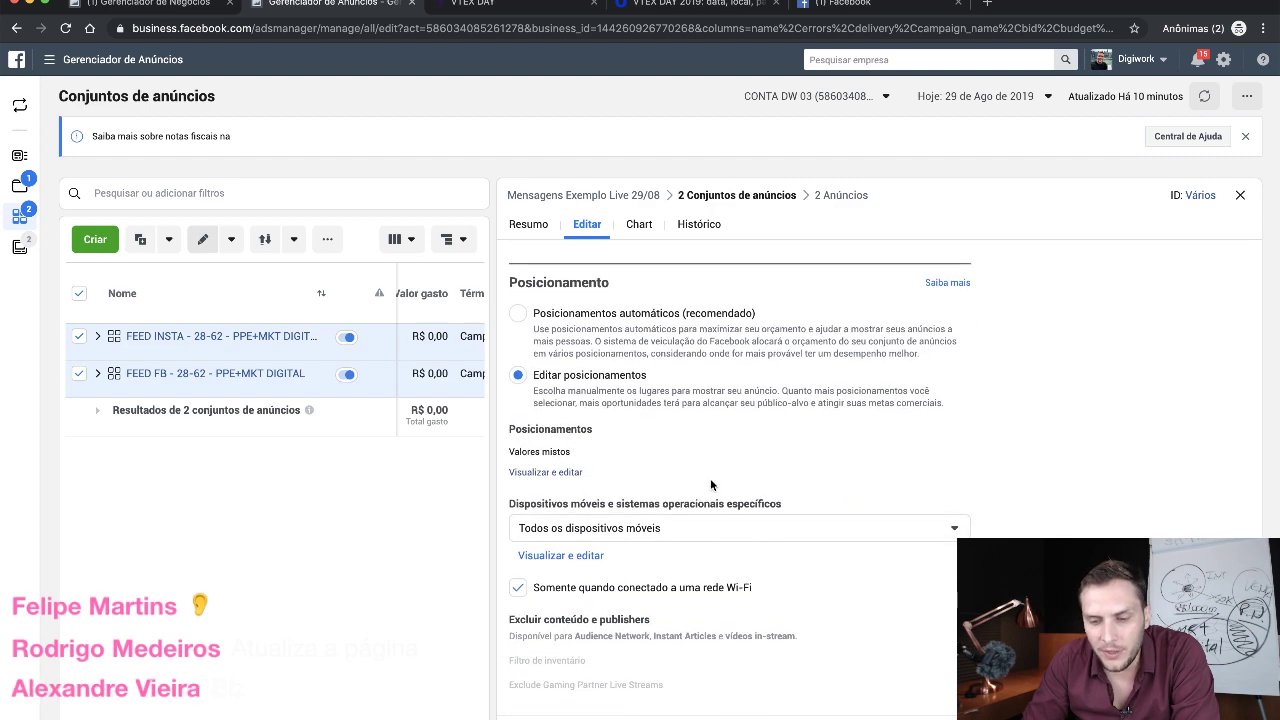
scroll(711, 484, "up", 3)
scroll(702, 489, "down", 3)
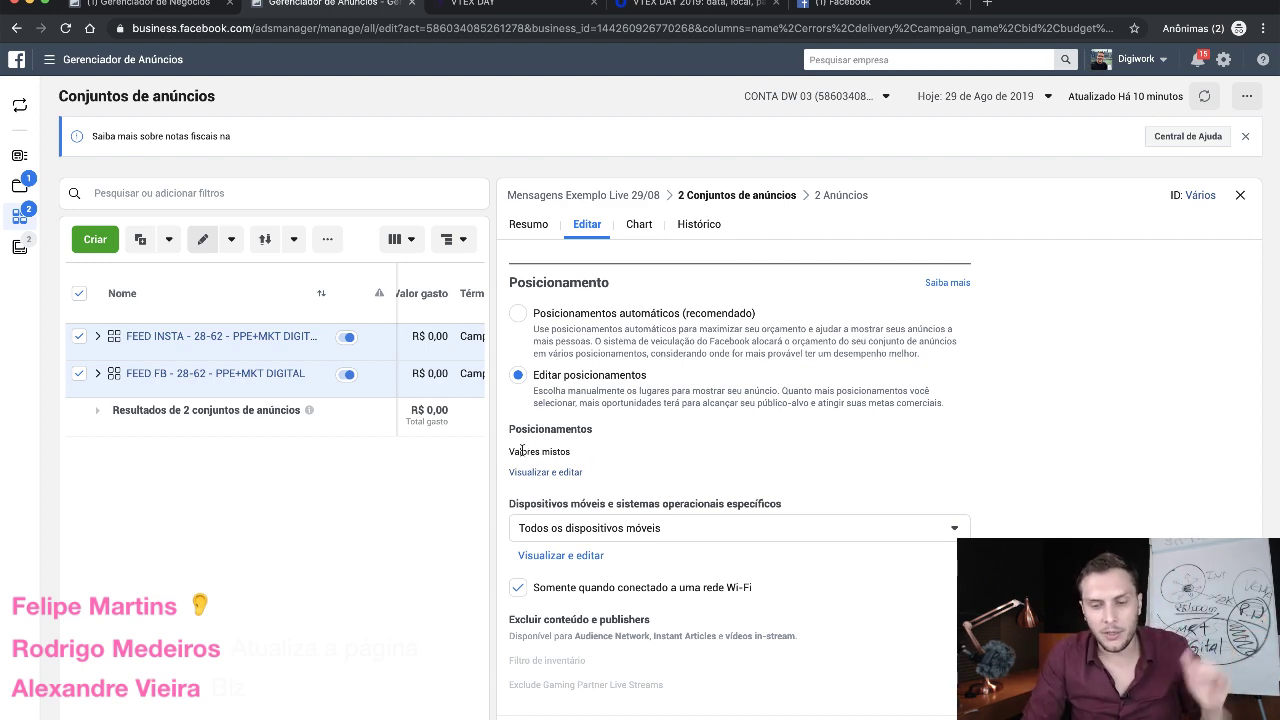
scroll(524, 451, "up", 5)
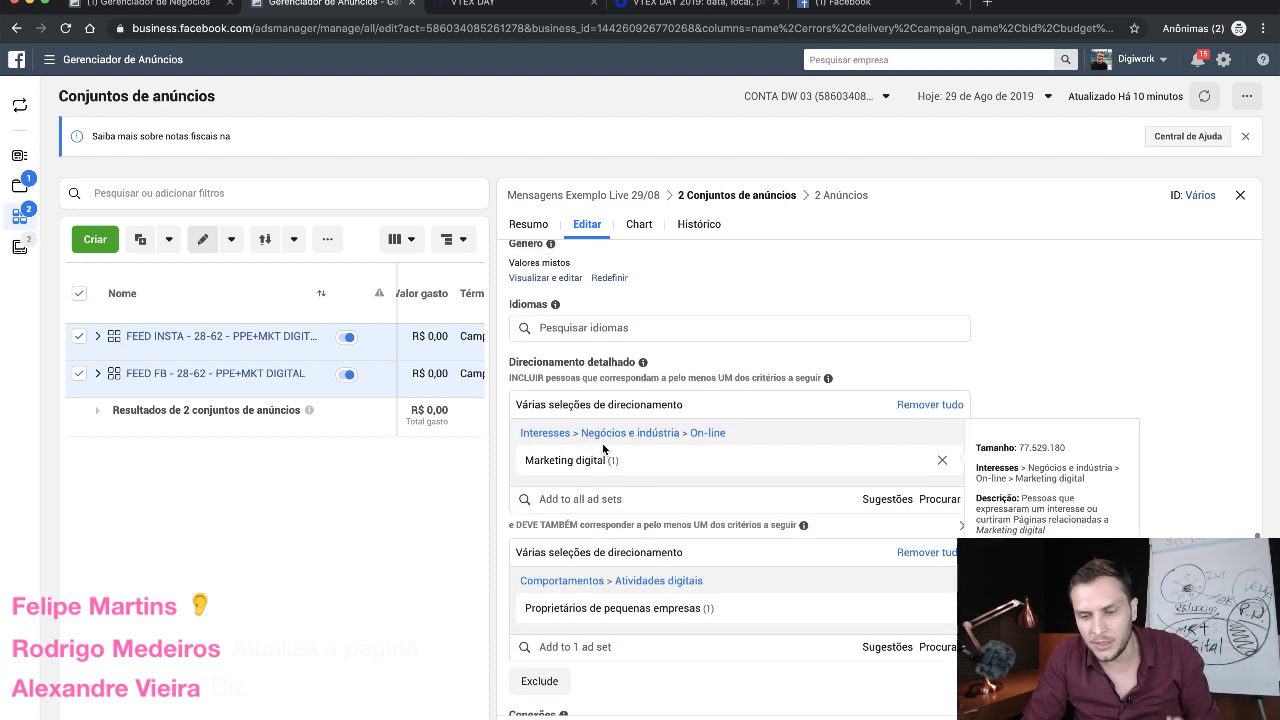
scroll(602, 445, "down", 1)
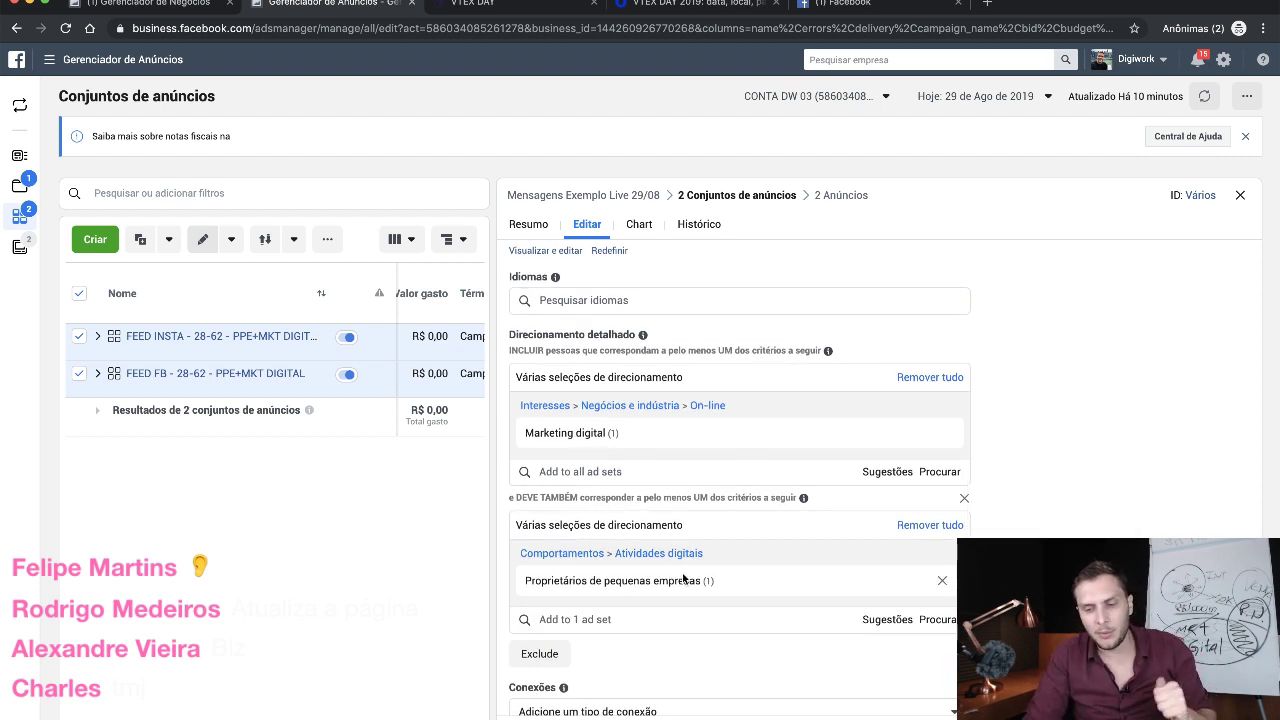
- Reset the mixed age values of both ad sets, set the age range to 28–62, and check each ad set's gender setting
scroll(781, 502, "up", 5)
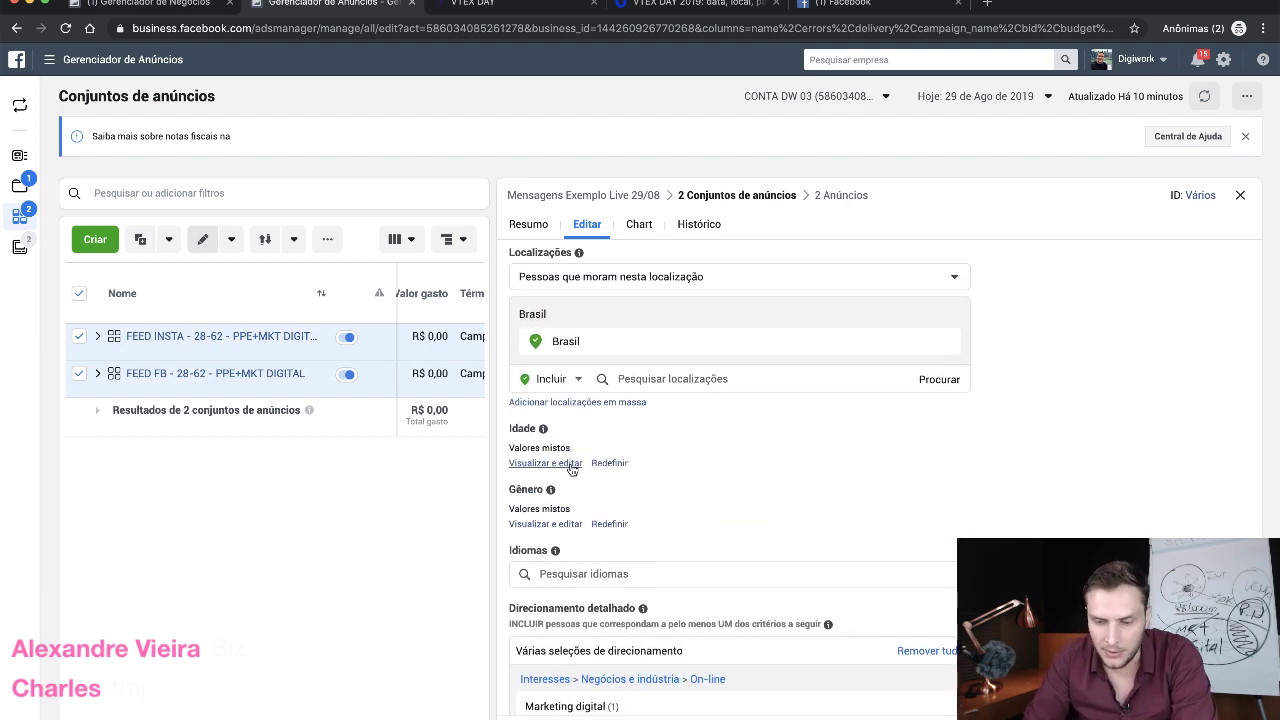
left_click(607, 464)
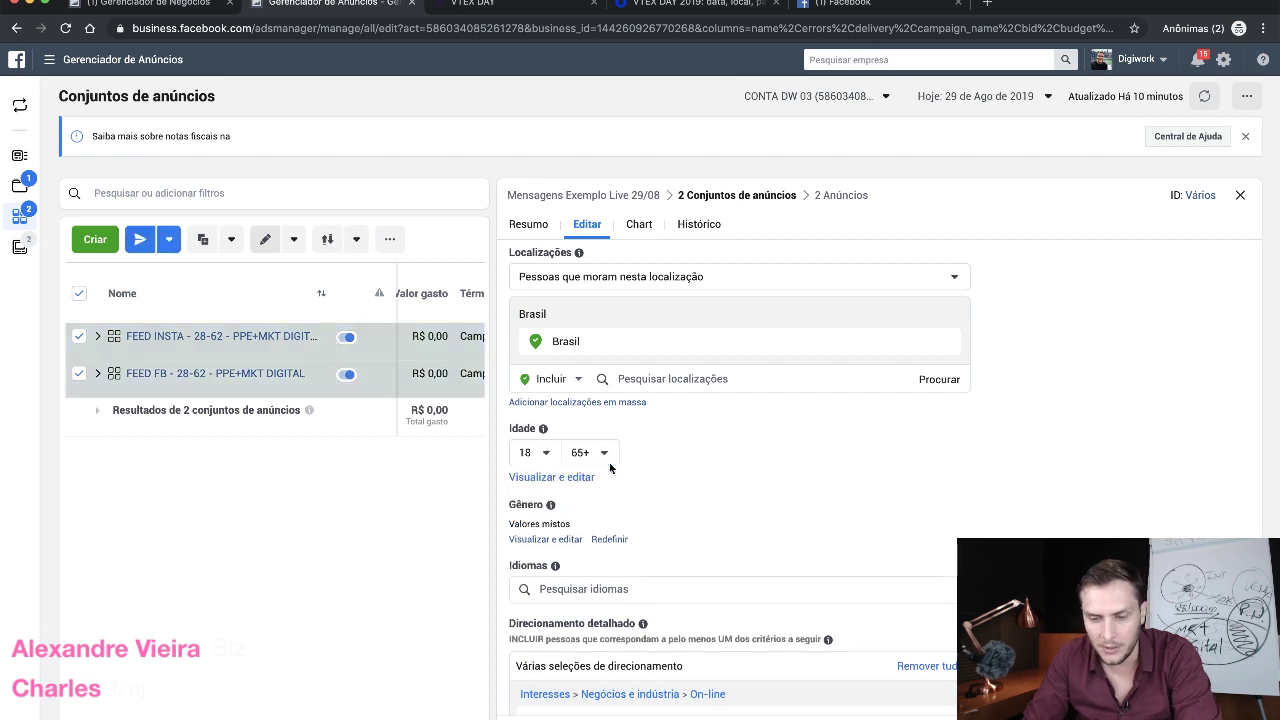
left_click(530, 452)
scroll(577, 648, "down", 2)
scroll(577, 648, "down", 2)
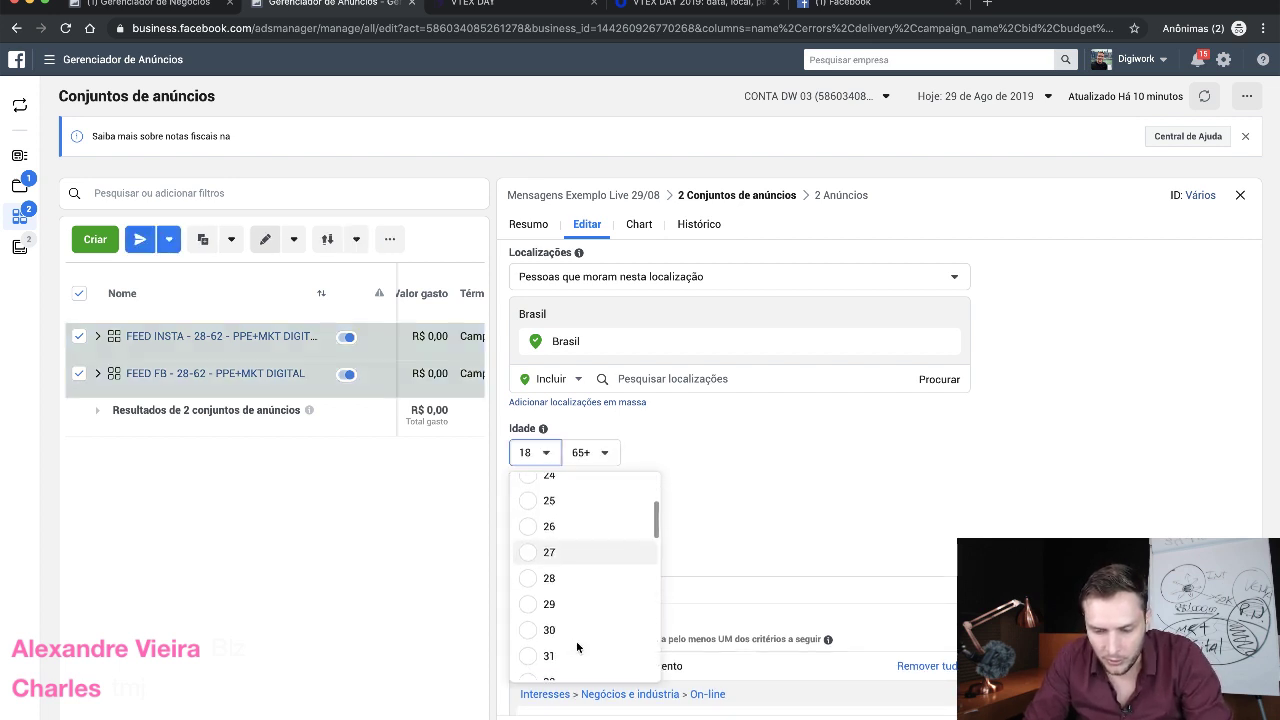
left_click(568, 583)
left_click(586, 452)
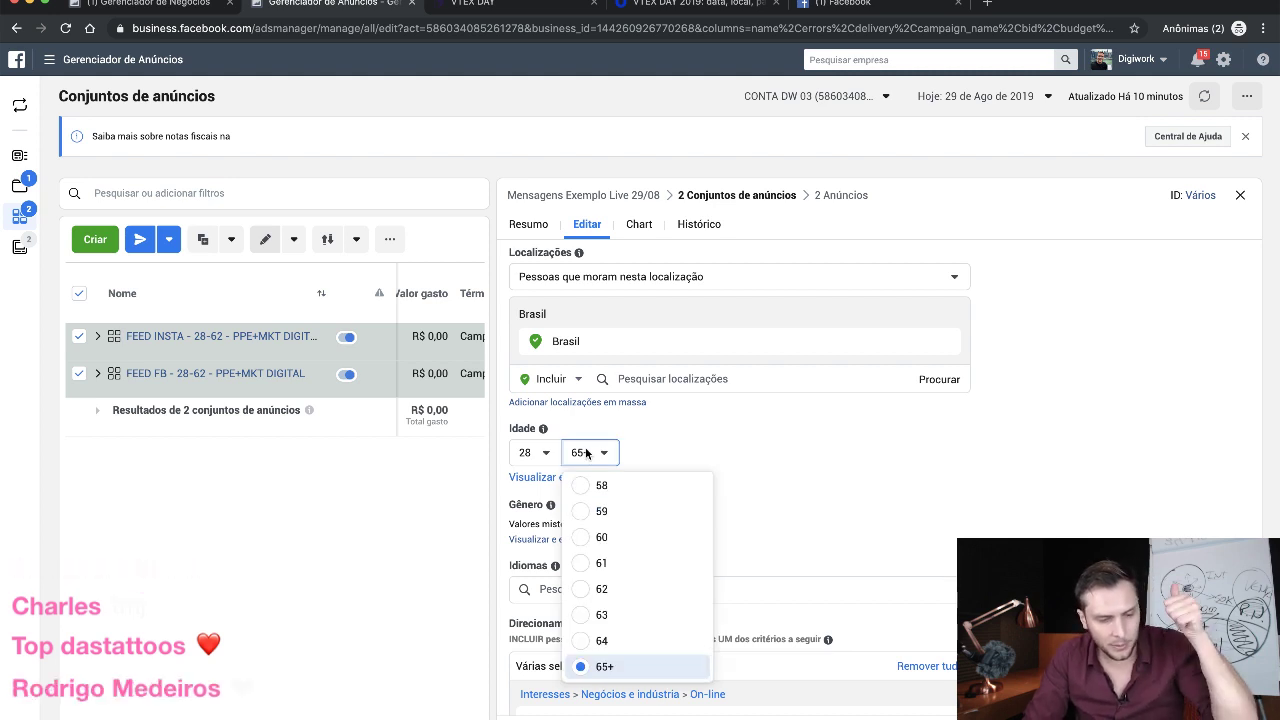
left_click(600, 590)
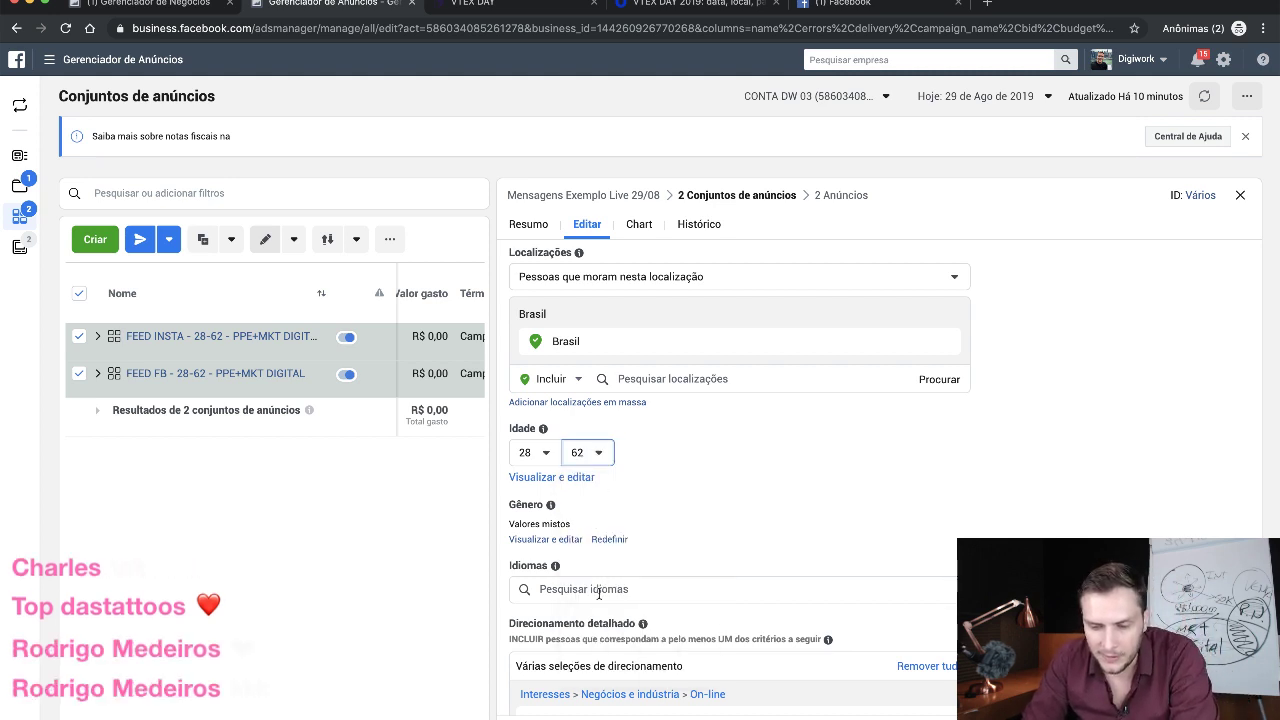
left_click(545, 539)
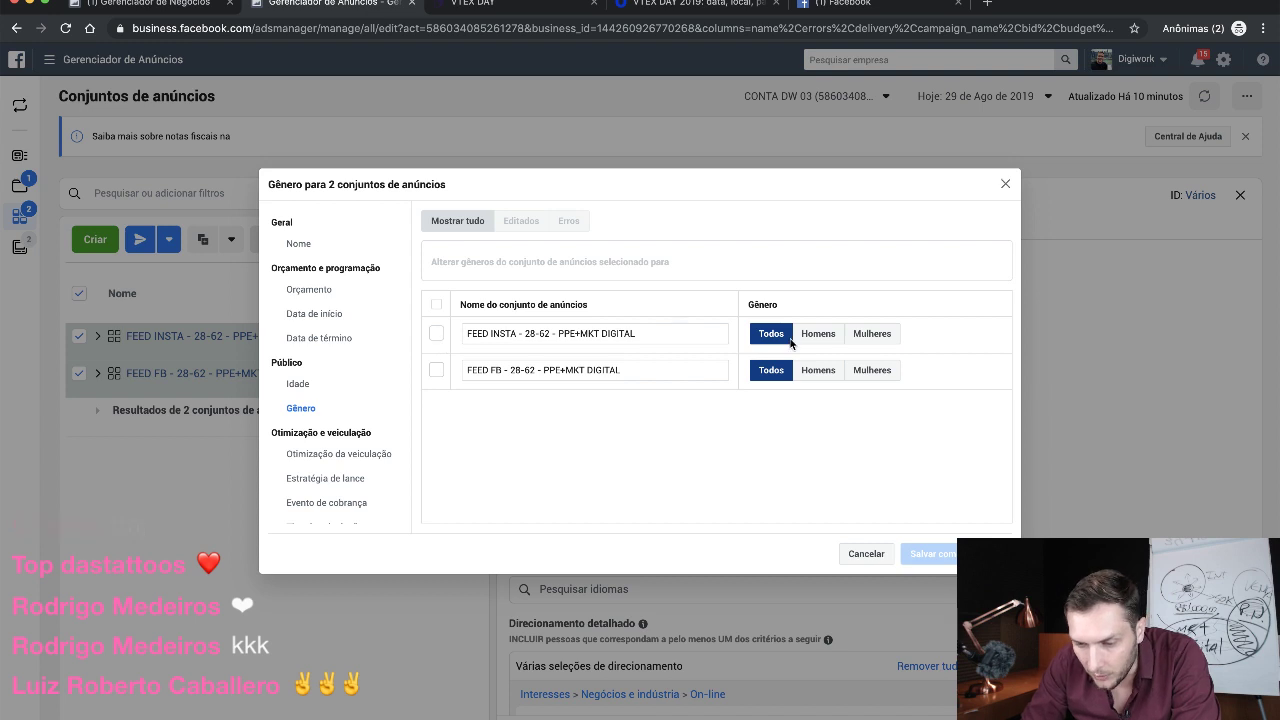
left_click(860, 553)
- Remove the Marketing digital interest and the Proprietários de pequenas empresas behaviour from both ad sets' detailed targeting
scroll(820, 550, "down", 3)
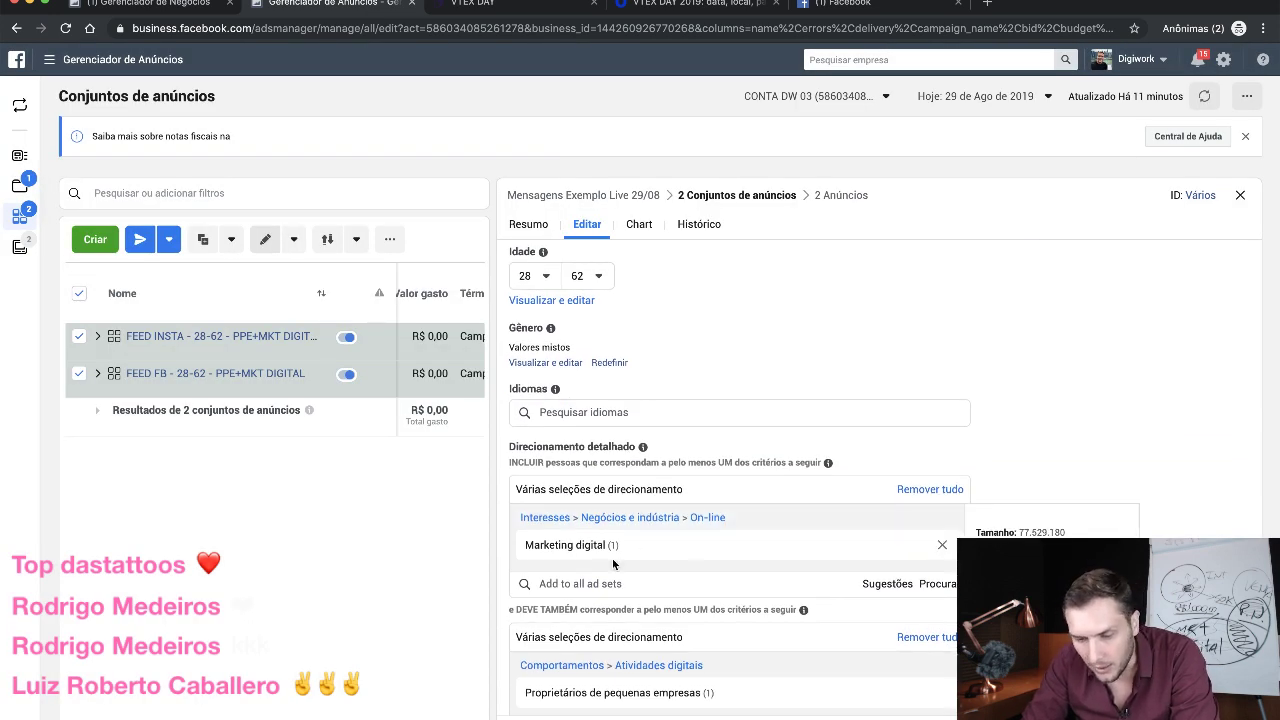
scroll(612, 550, "down", 1)
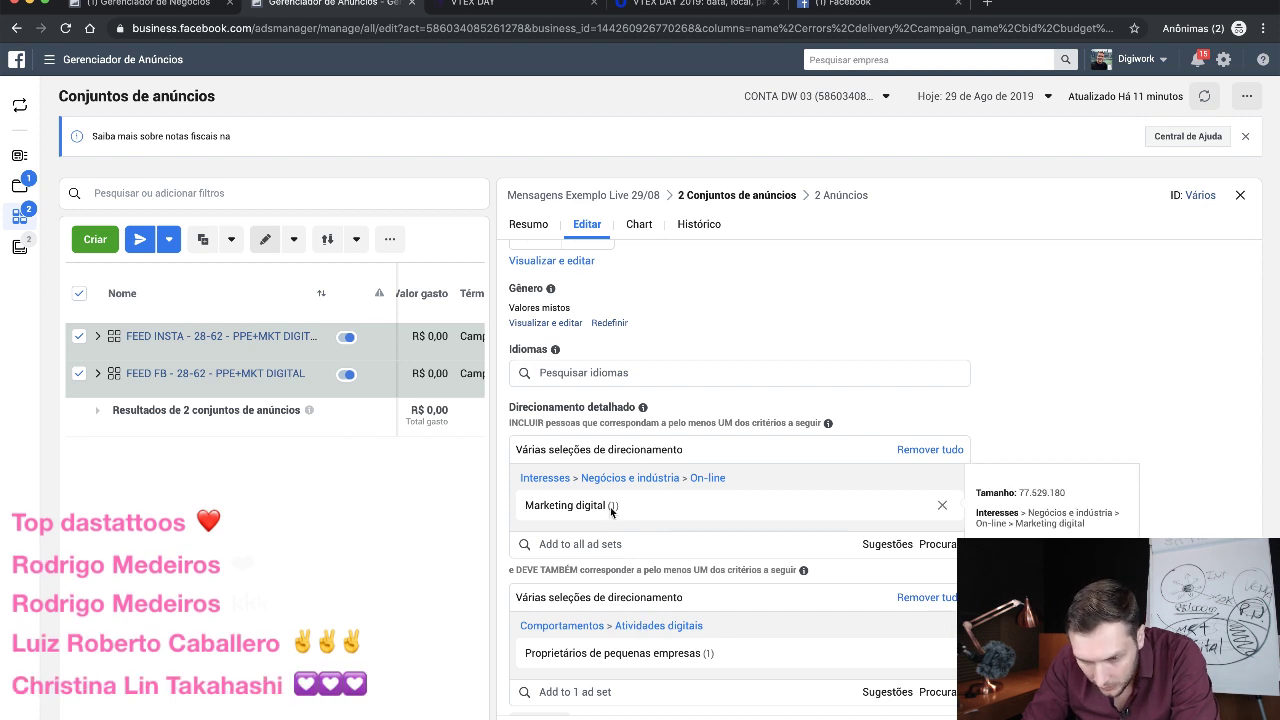
left_click(942, 507)
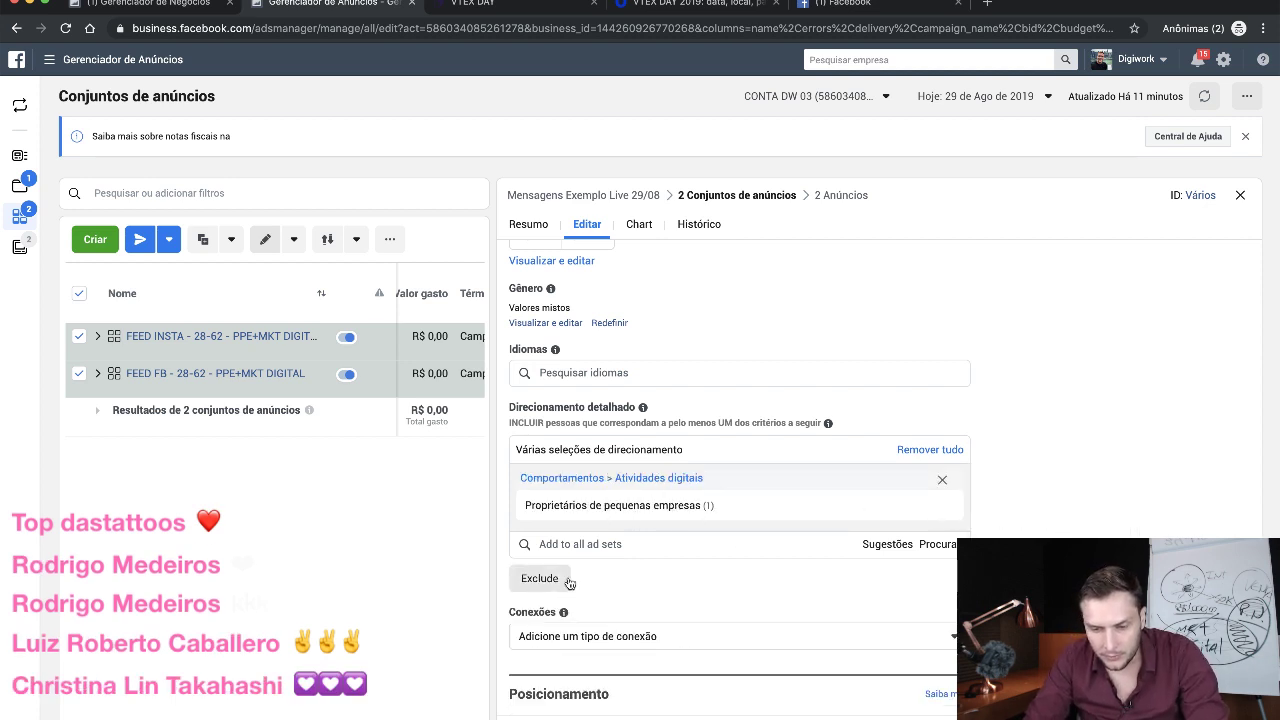
left_click(942, 506)
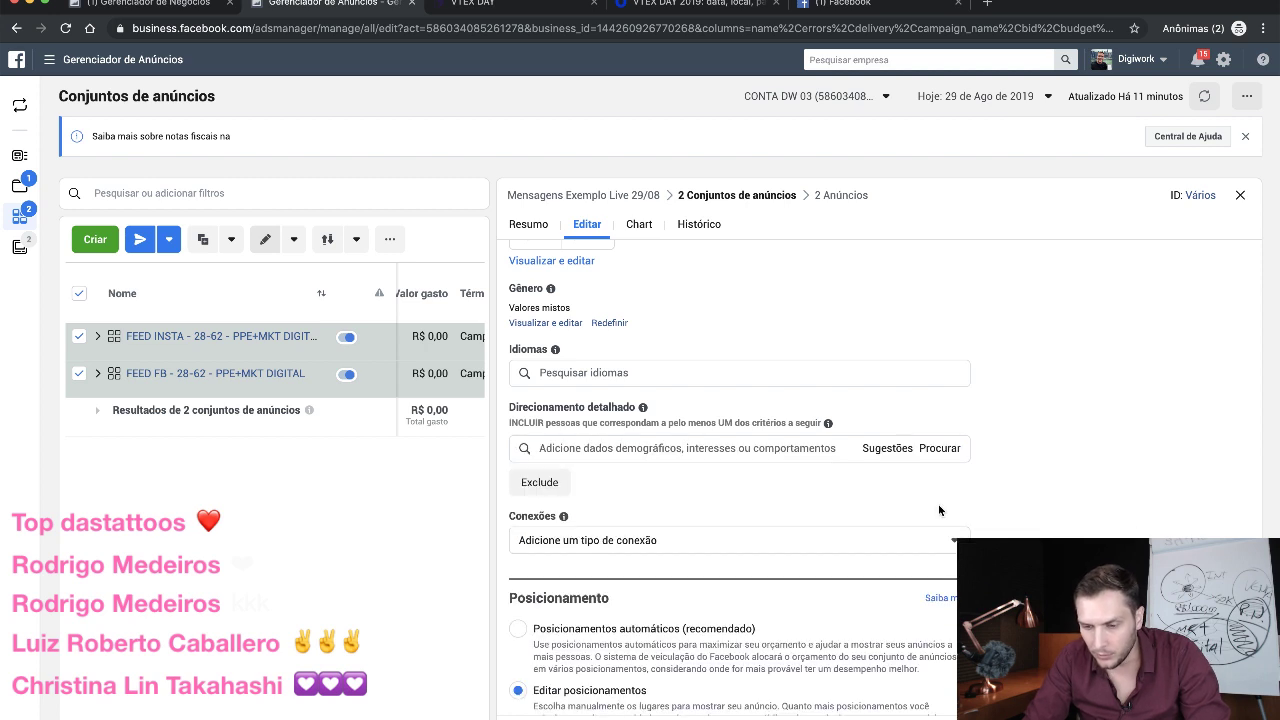
- Include the interest Marketing digital under Interesses > Negócios e indústria > On-line in both ad sets' detailed targeting
left_click(600, 448)
type("markweti")
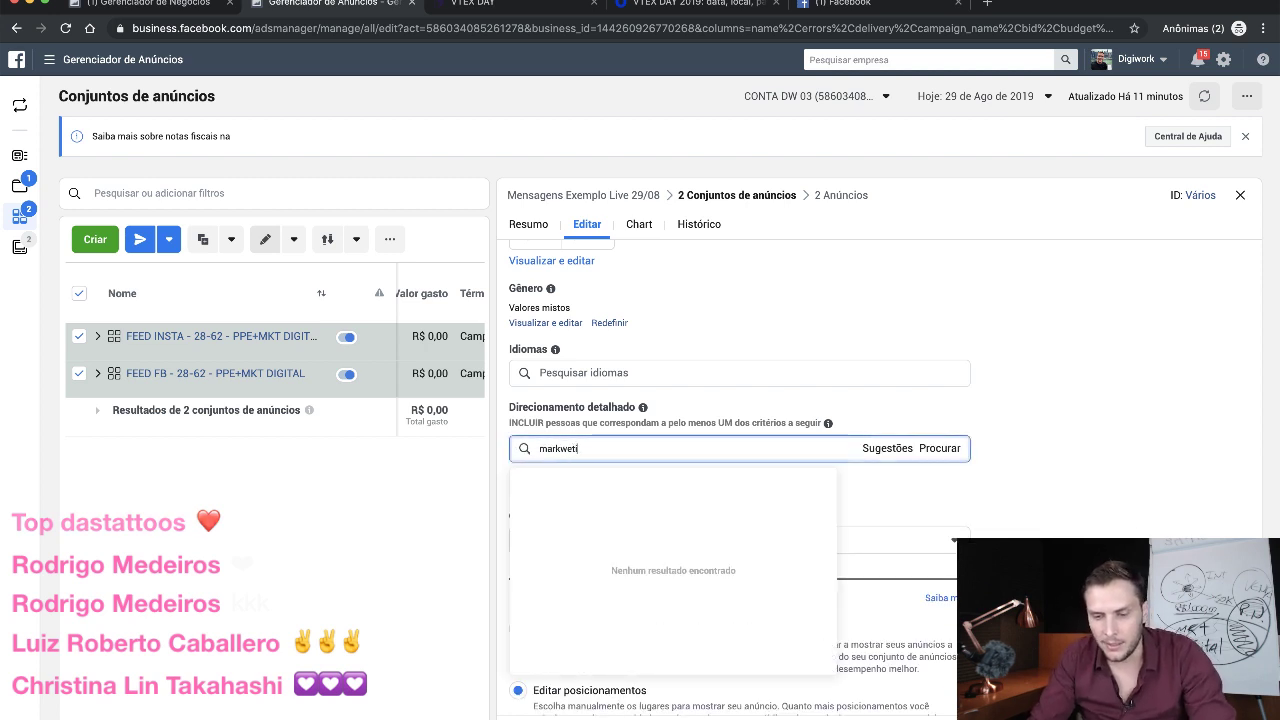
key("BackSpace")
key("BackSpace")
key("BackSpace")
key("BackSpace")
type("eting digfi")
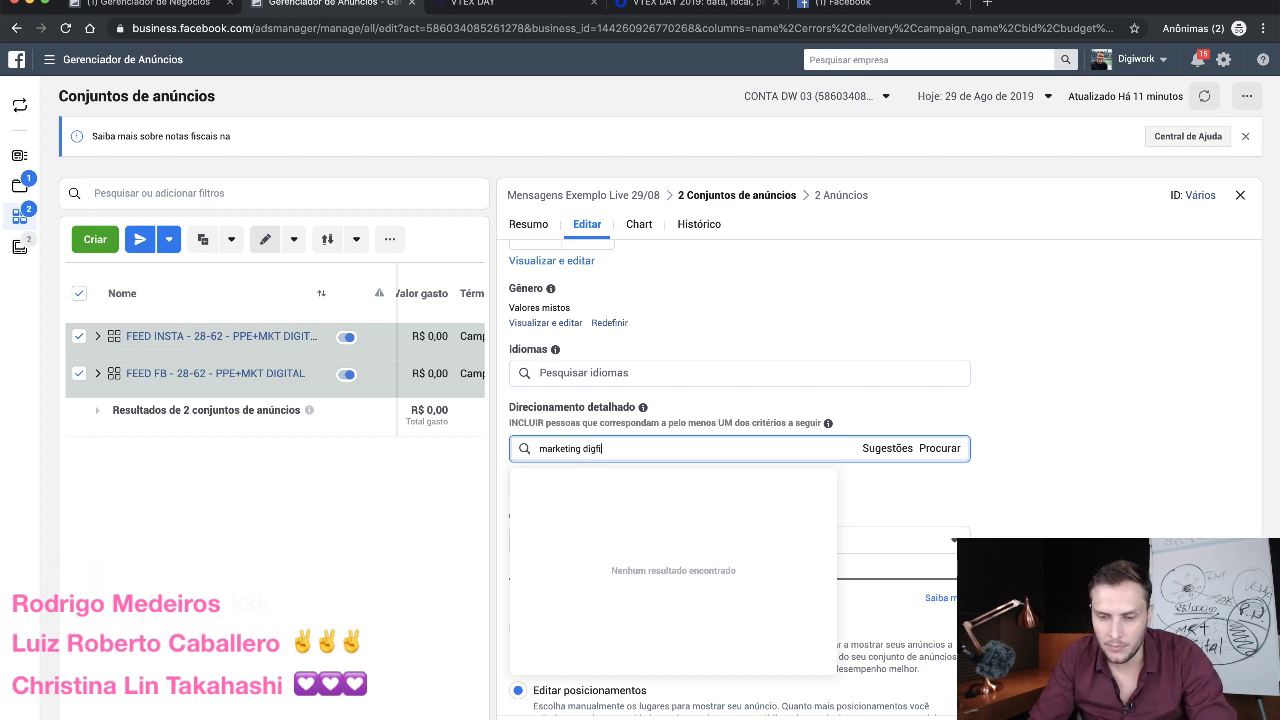
key("BackSpace")
type("ital")
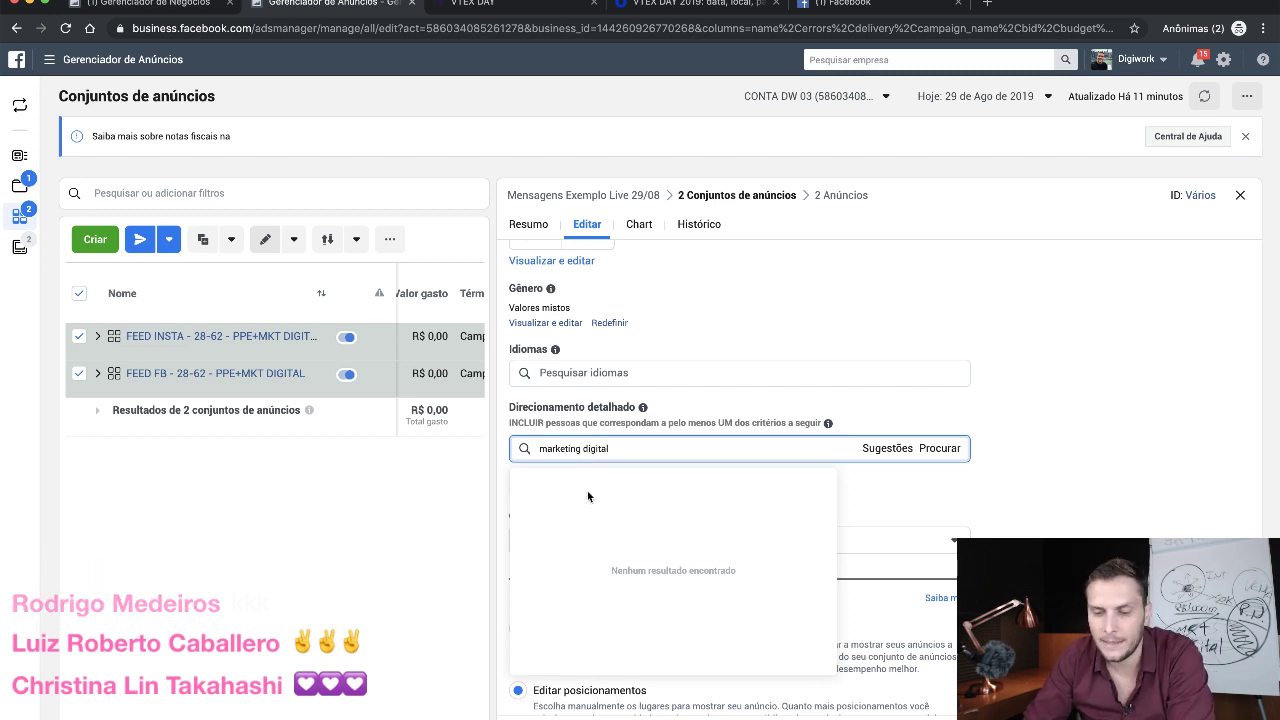
left_click(624, 482)
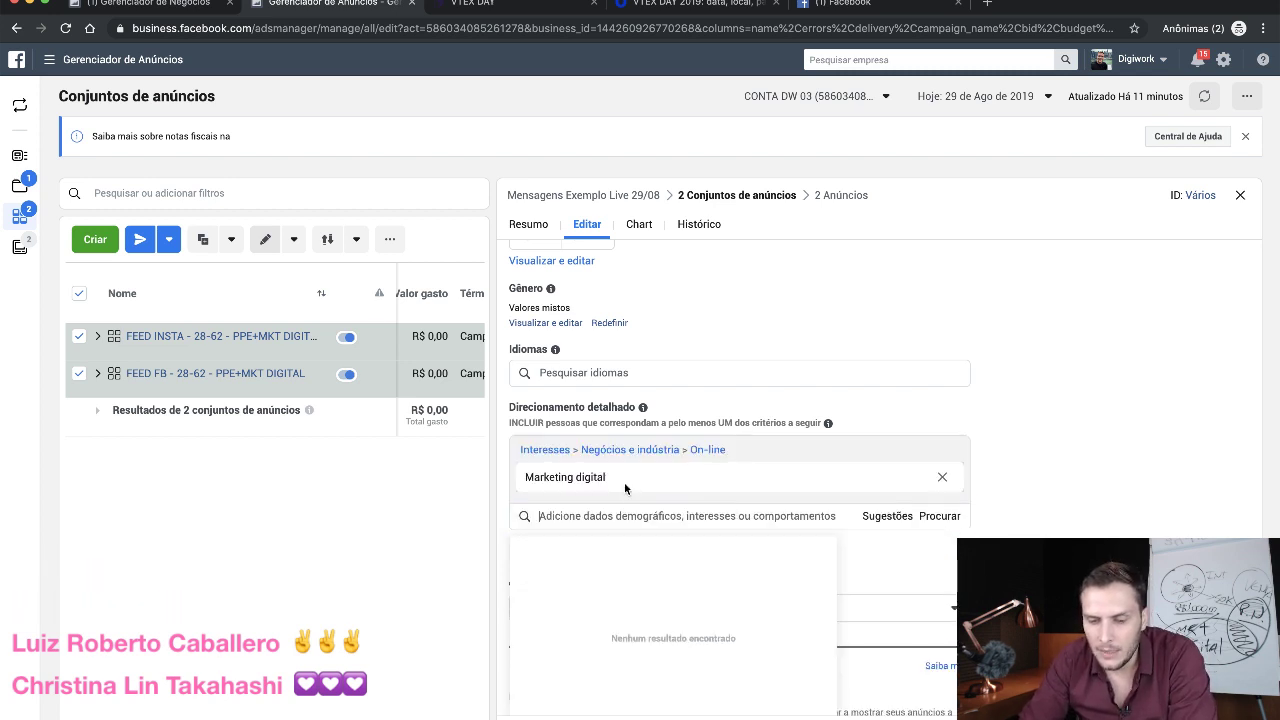
- Narrow both ad sets' detailed targeting to people who must also match the behaviour Proprietários de pequenas empresas
left_click(862, 585)
left_click(539, 550)
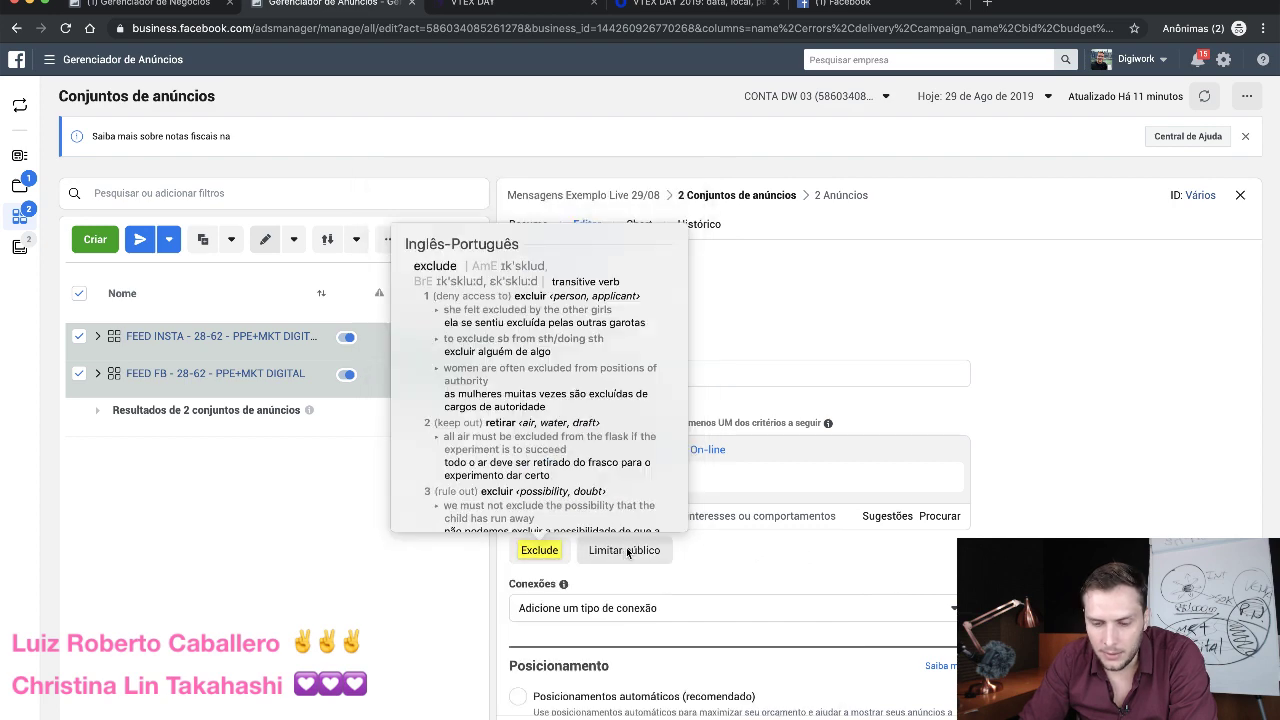
left_click(626, 550)
left_click(615, 572)
type("pr")
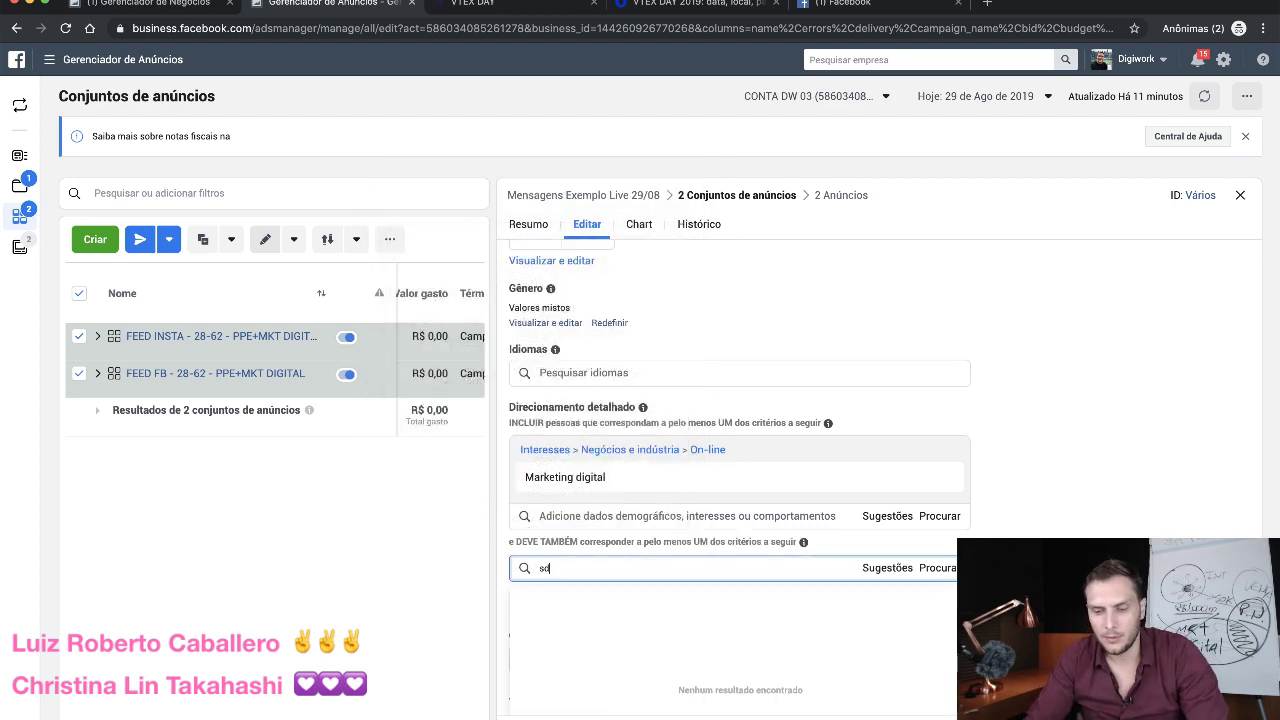
type("oprie")
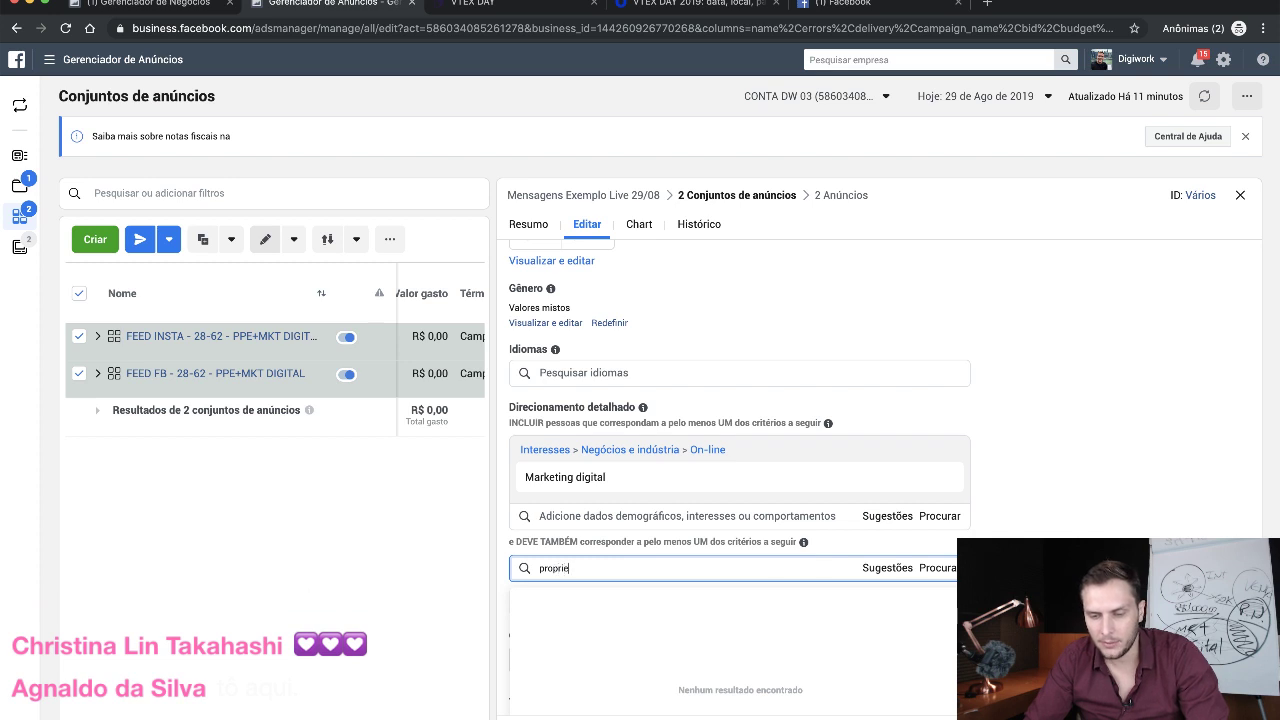
type("tár")
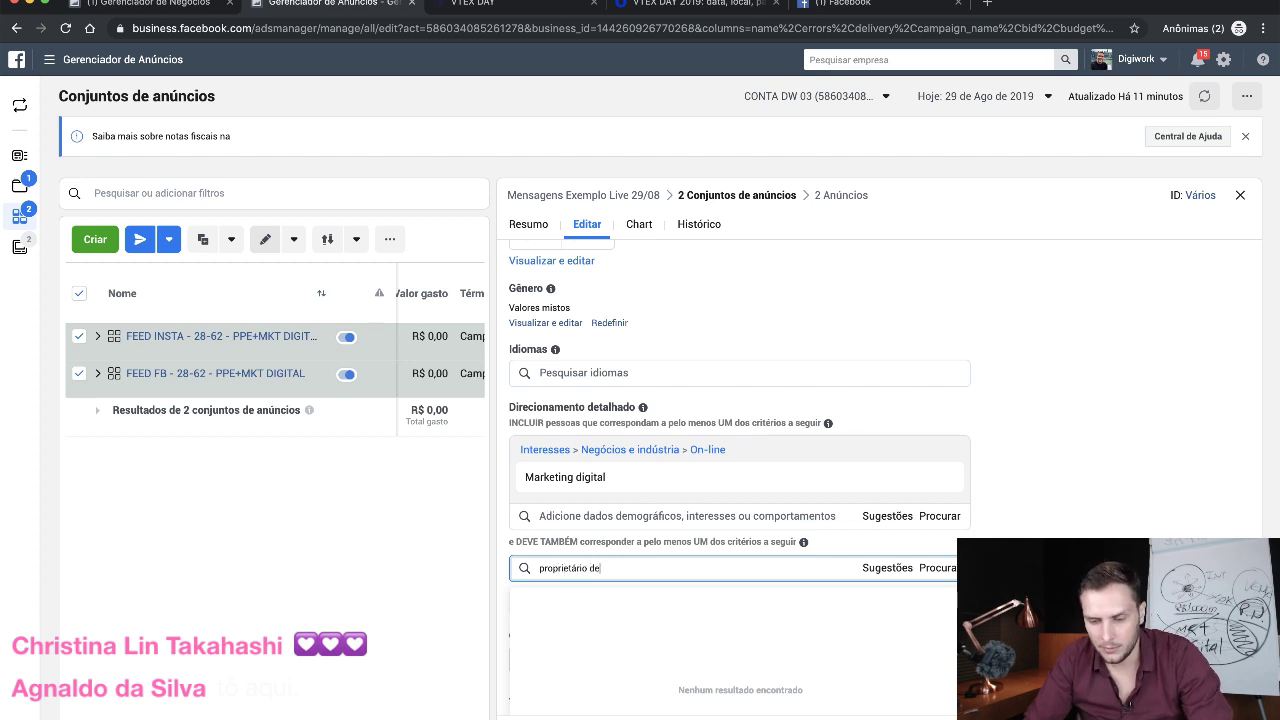
type("ios de pe")
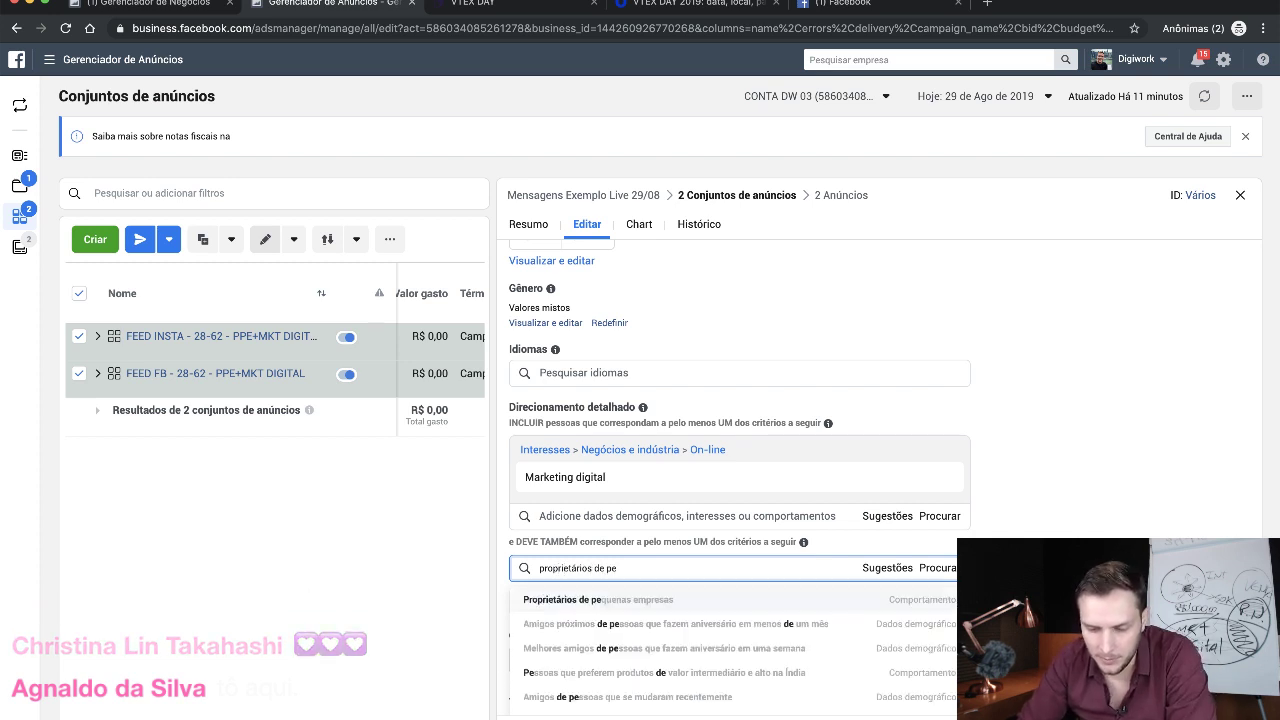
left_click(649, 606)
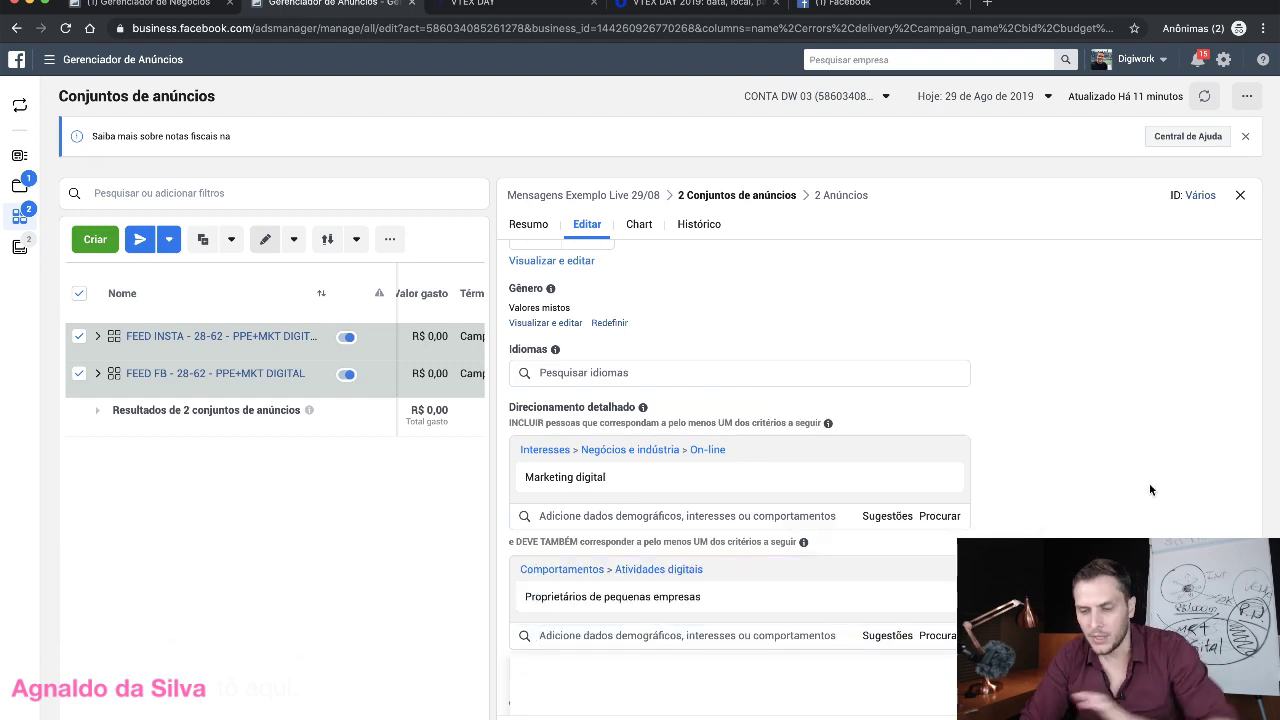
- Check the placements of both ad sets, publish their targeting changes, and close the editor
scroll(1149, 483, "down", 3)
scroll(708, 515, "down", 2)
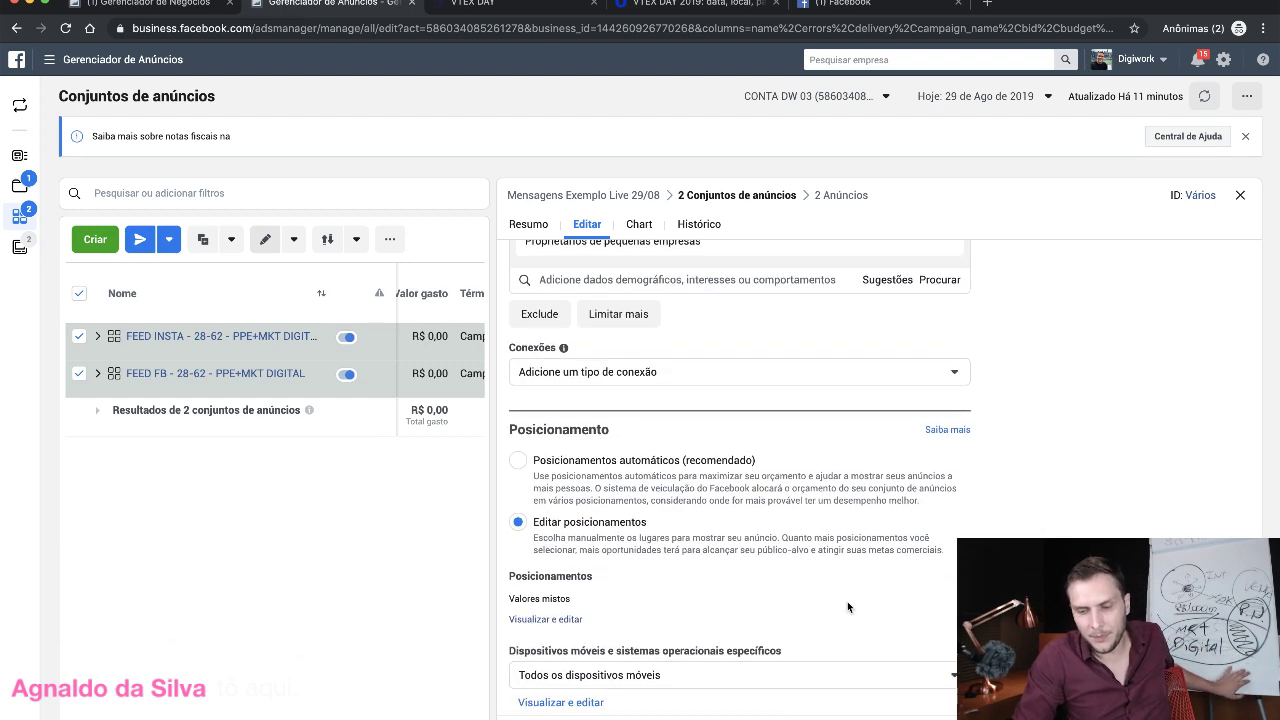
scroll(708, 515, "down", 2)
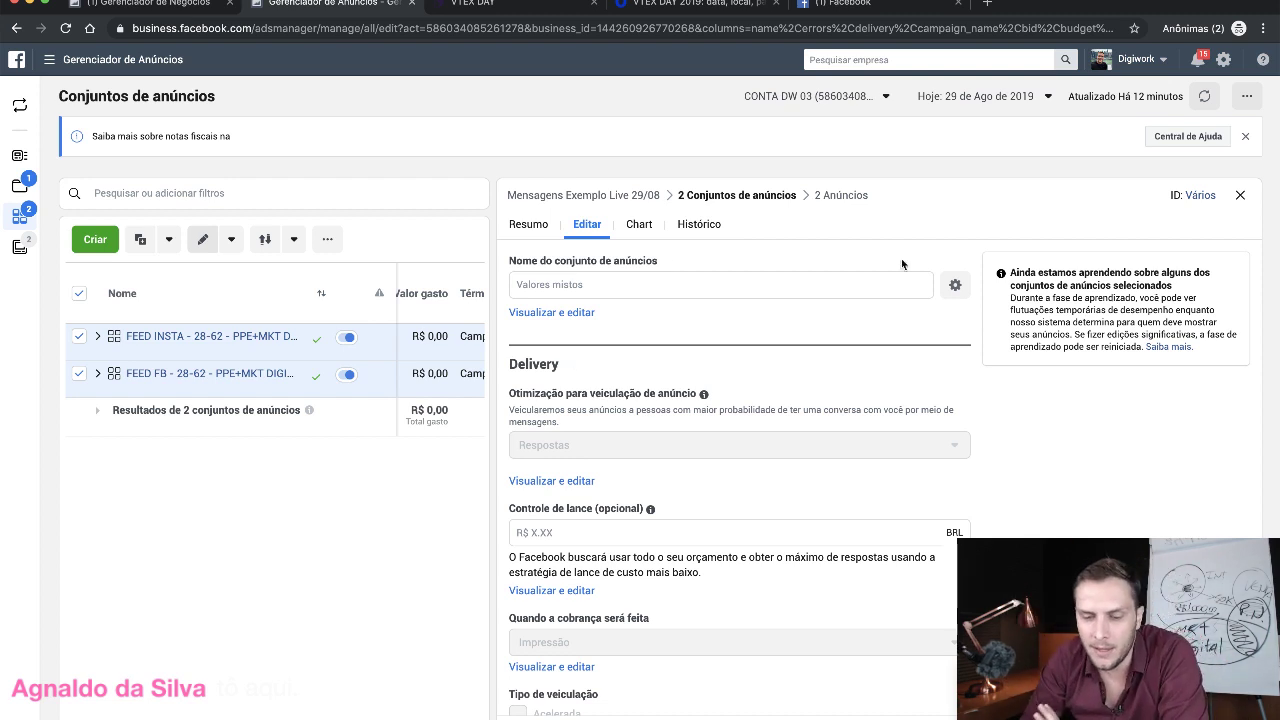
left_click(1240, 196)
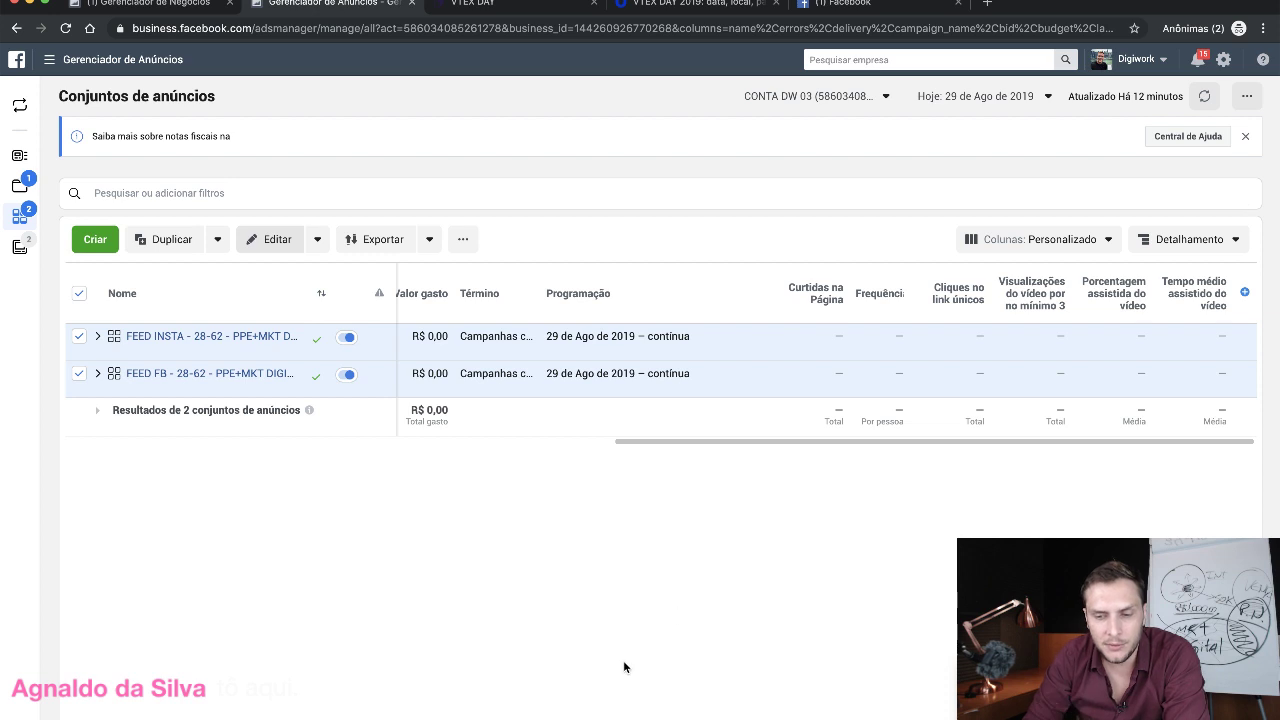
- Duplicate only the FEED FB - 28-62 - PPE+MKT DIGITAL ad set, making 1 copy in the original campaign
scroll(595, 432, "left", 3)
scroll(596, 437, "left", 5)
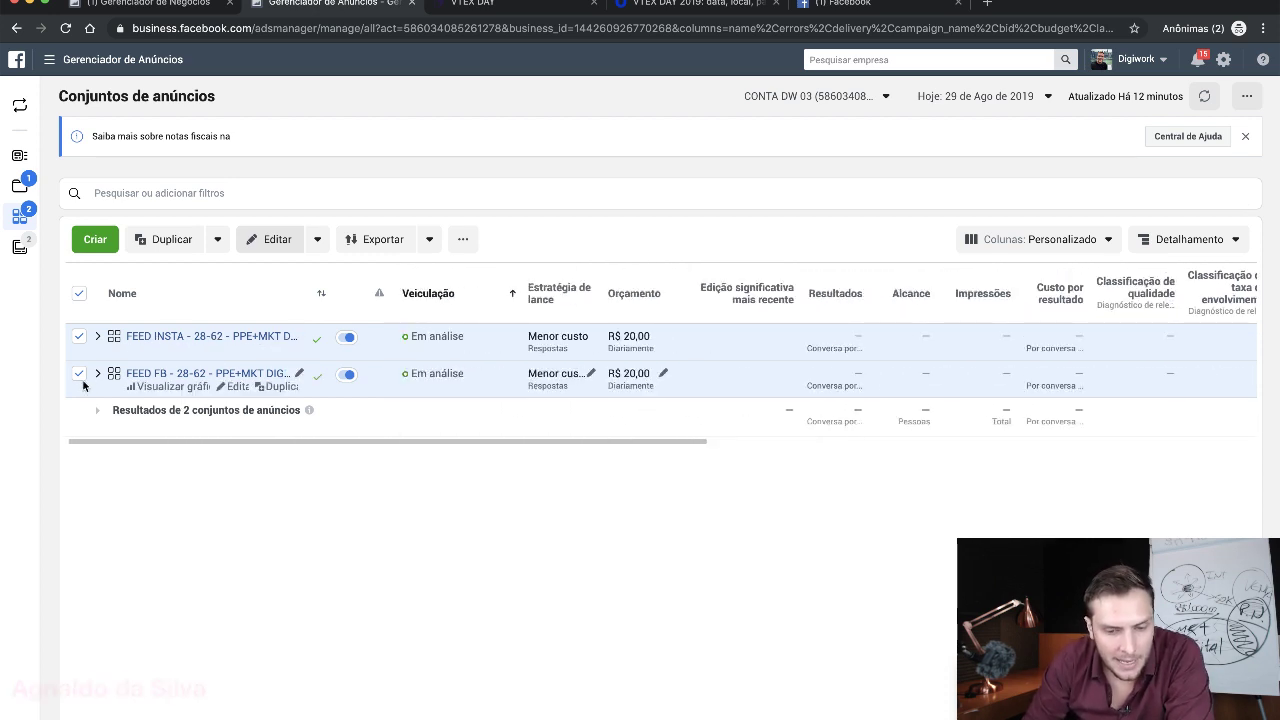
left_click(79, 336)
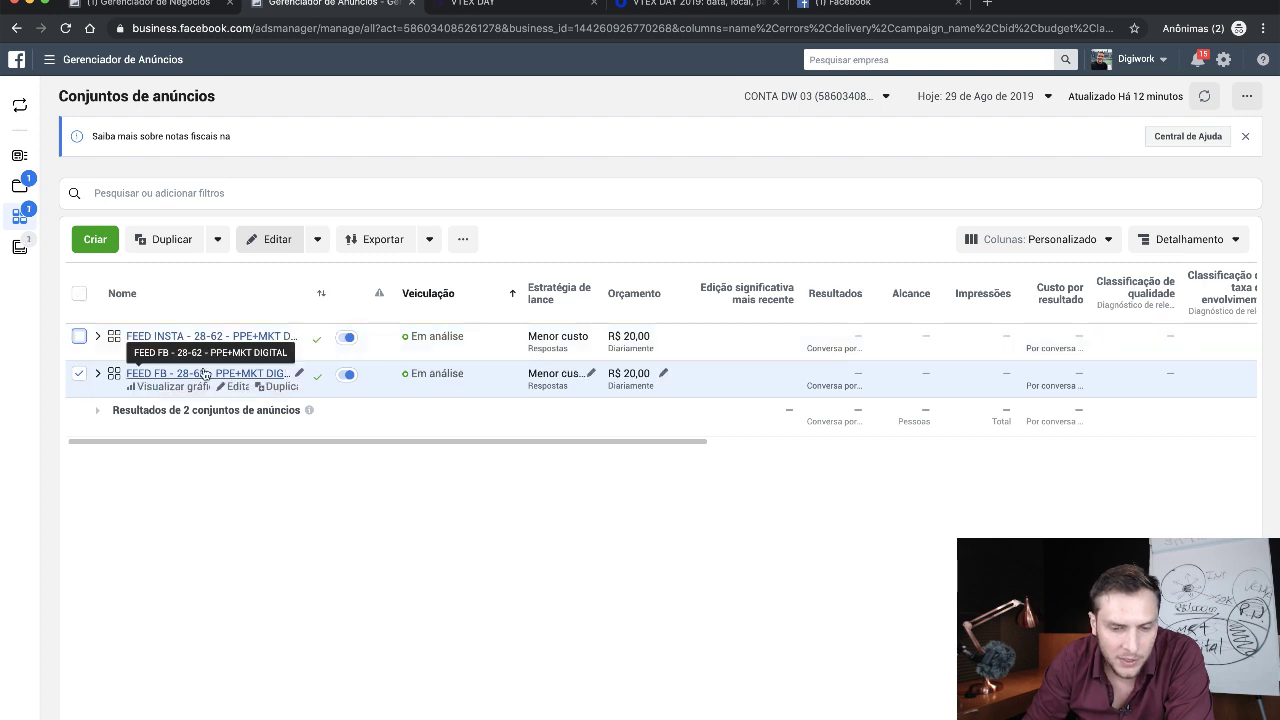
left_click(165, 239)
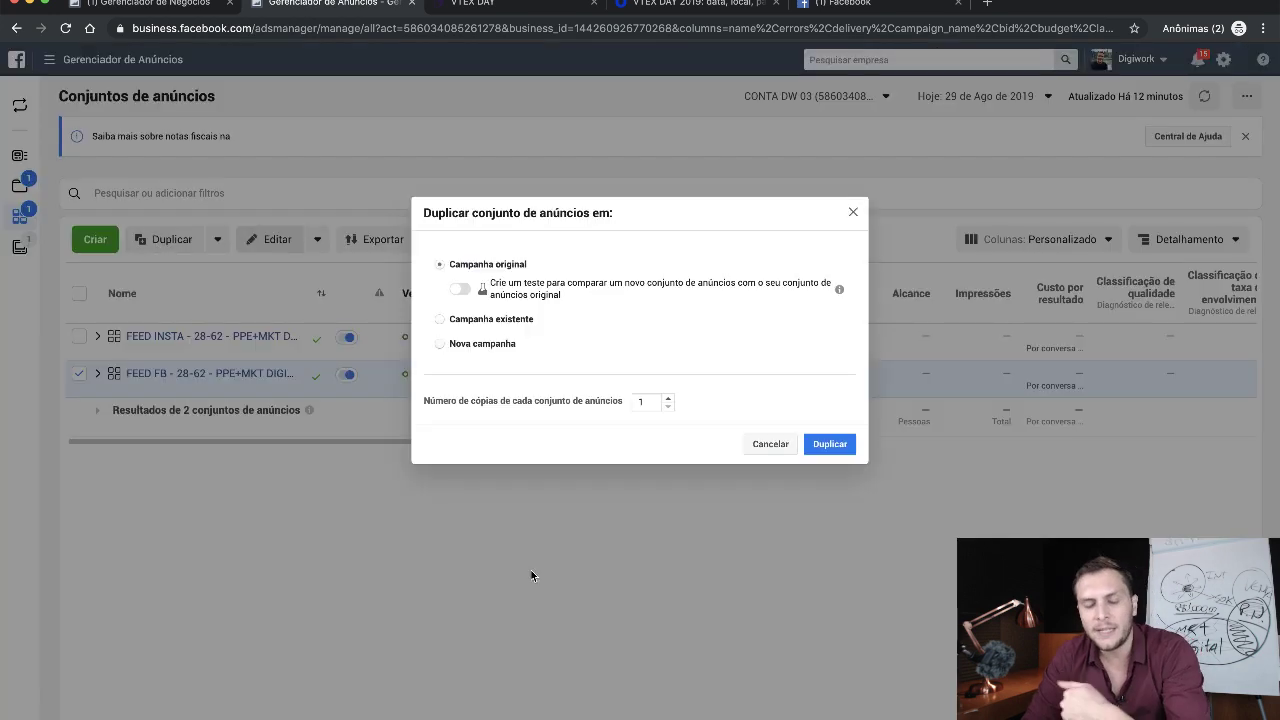
left_click(821, 445)
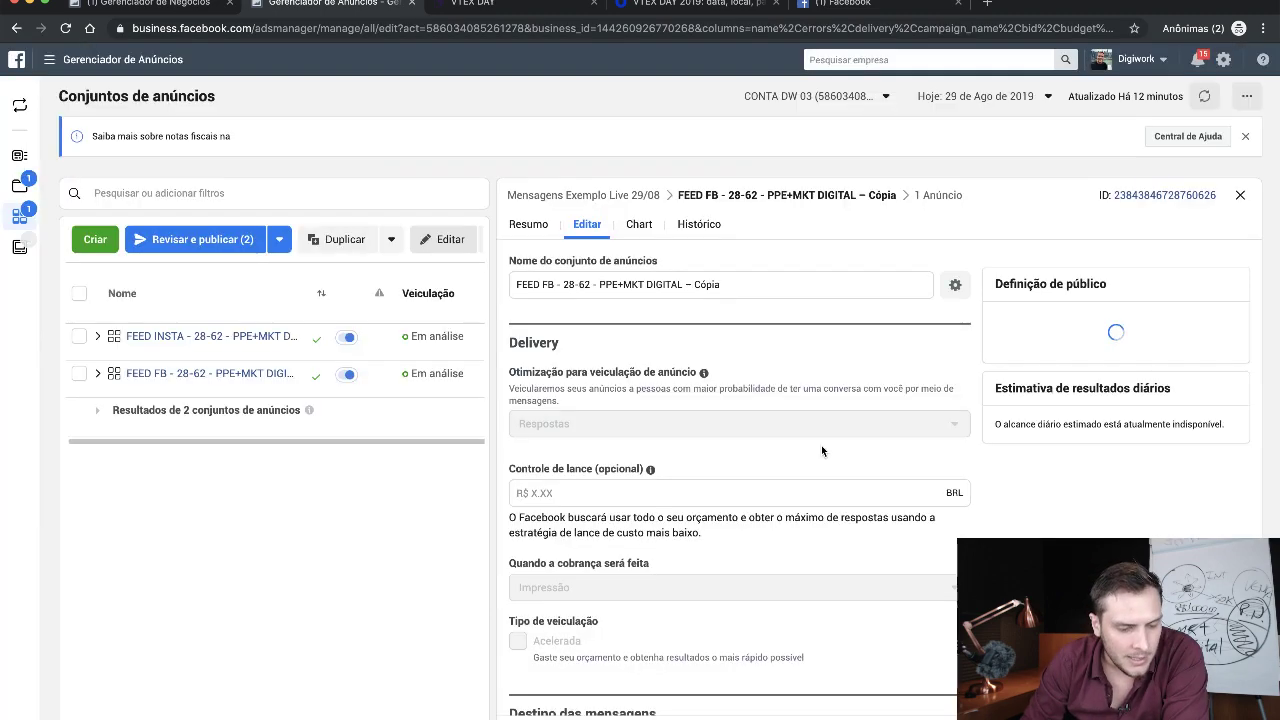
- Rename the copied ad set as FEED FB - 28-62 - PPE+VENDAS-MKT DIGITAL
scroll(820, 430, "down", 3)
scroll(775, 360, "up", 3)
left_click_drag(690, 286, 790, 286)
key("BackSpace")
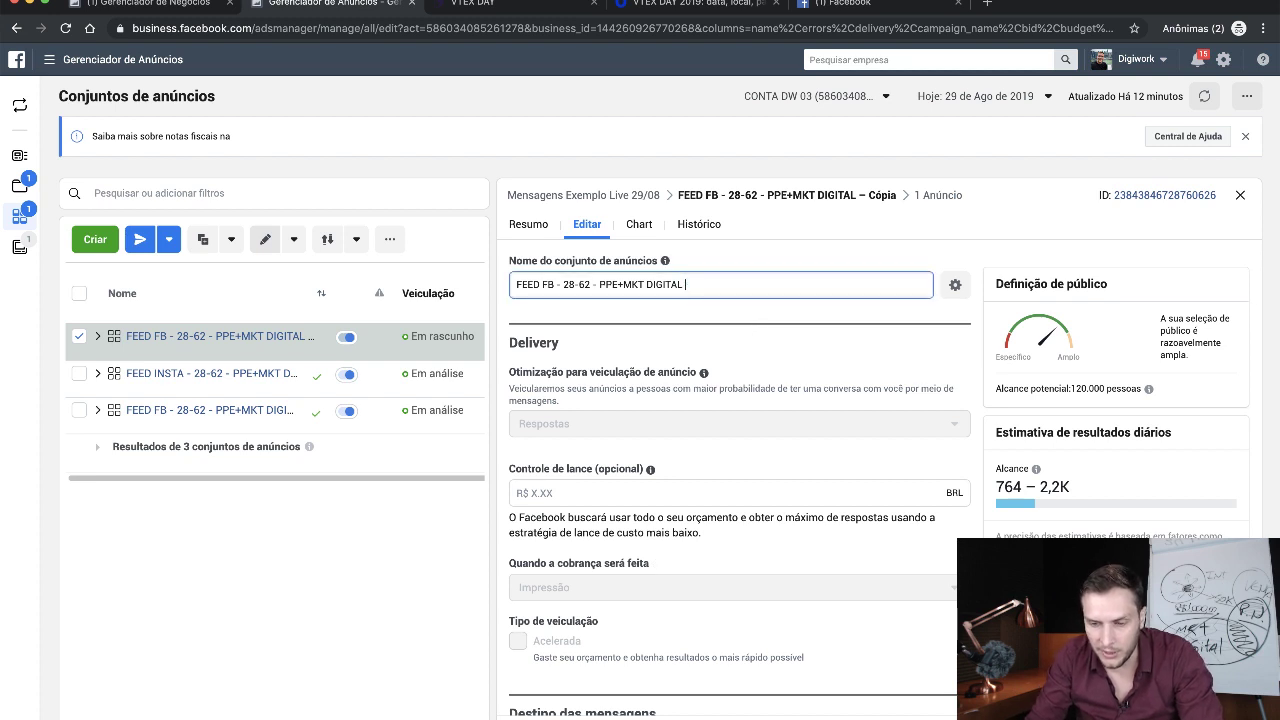
left_click_drag(624, 284, 680, 284)
left_click(624, 284)
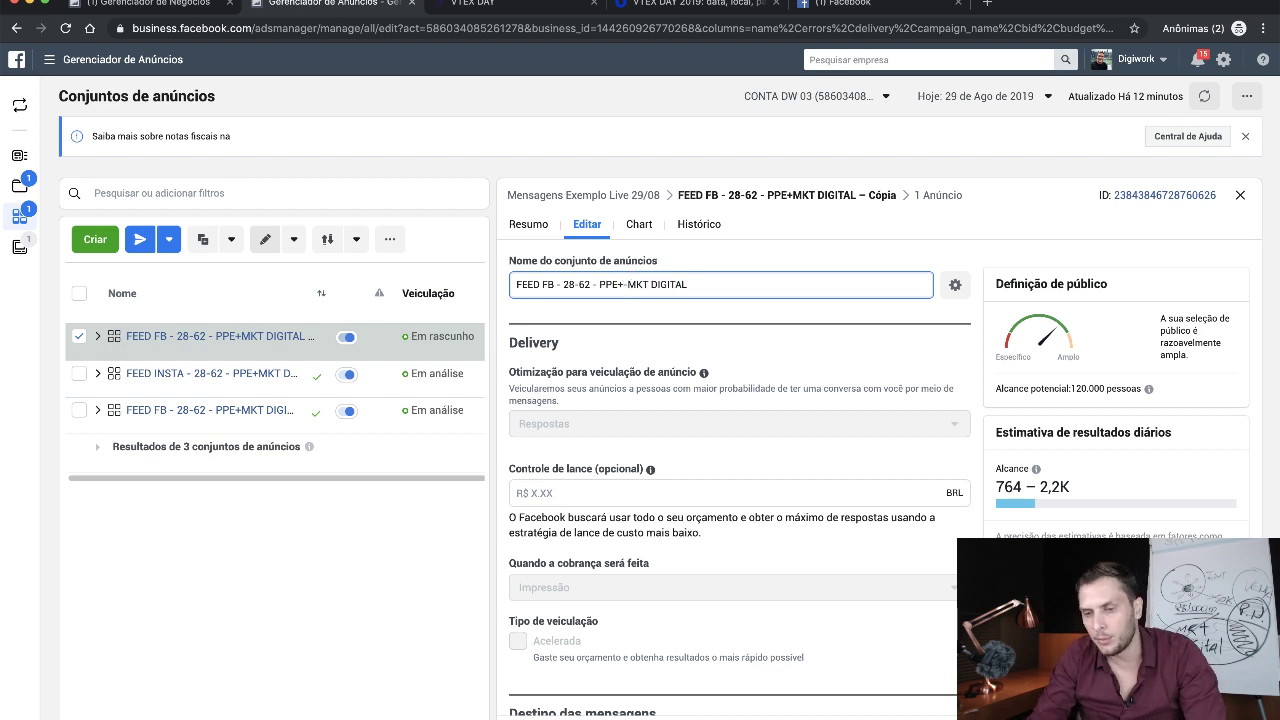
type("- PPE+")
type("VENDAS")
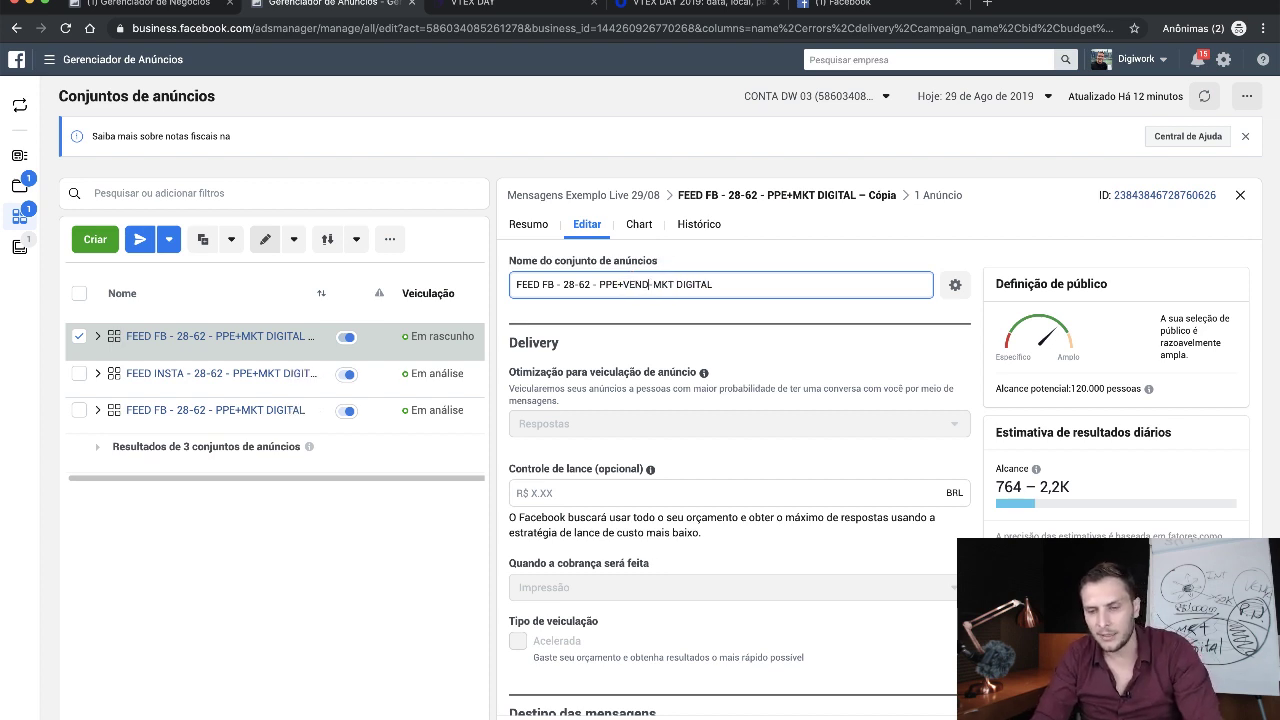
- Exclude the interest Marketing digital from the copied ad set's detailed targeting and remove it from the included criteria
scroll(836, 513, "down", 15)
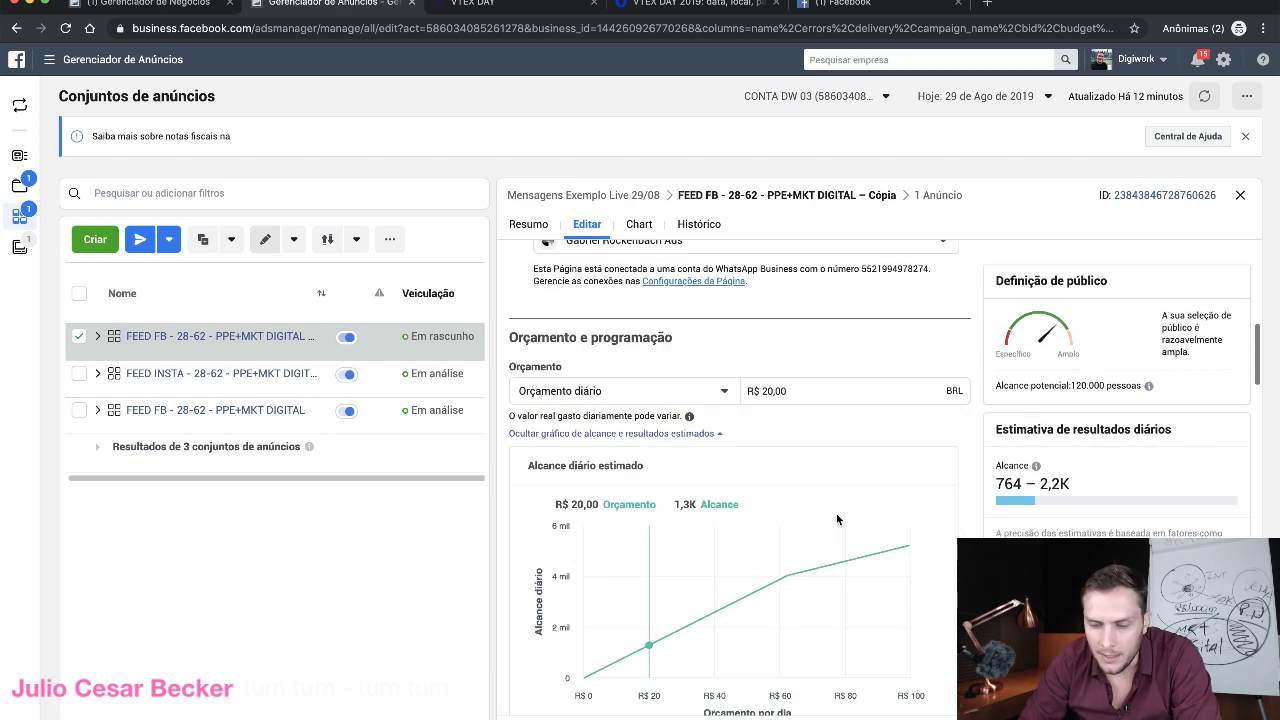
scroll(836, 513, "down", 7)
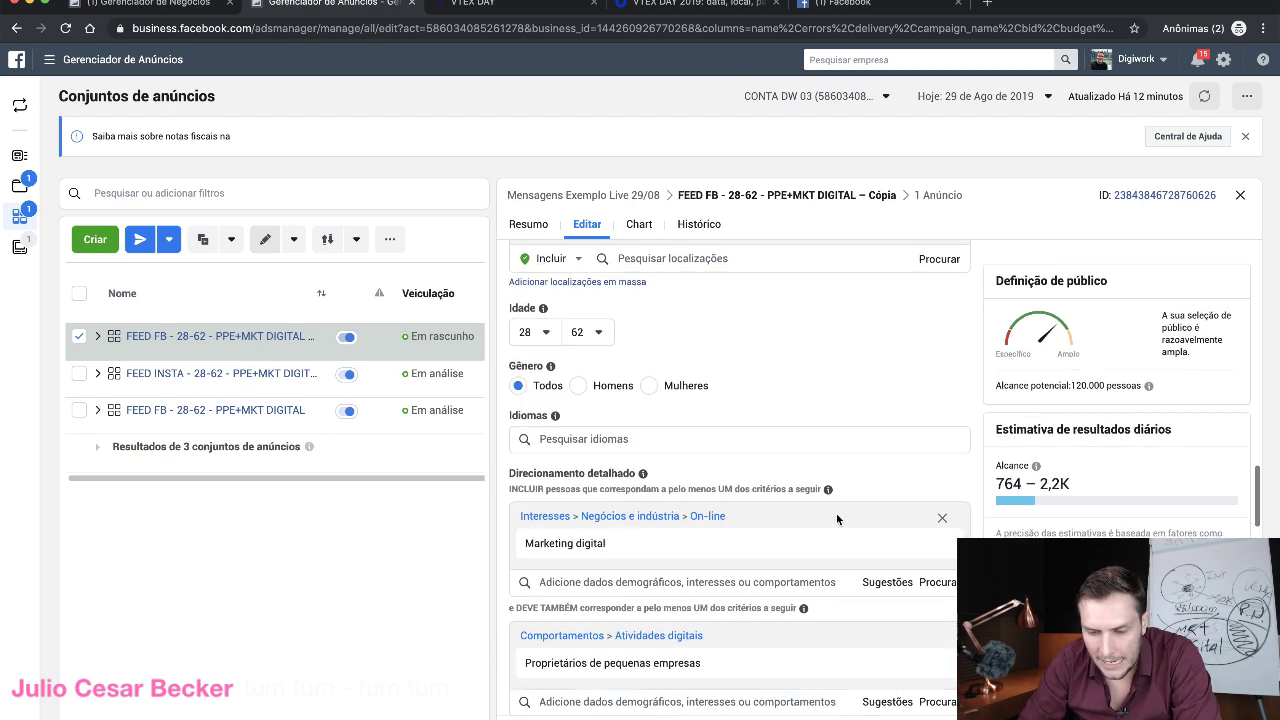
left_click(552, 630)
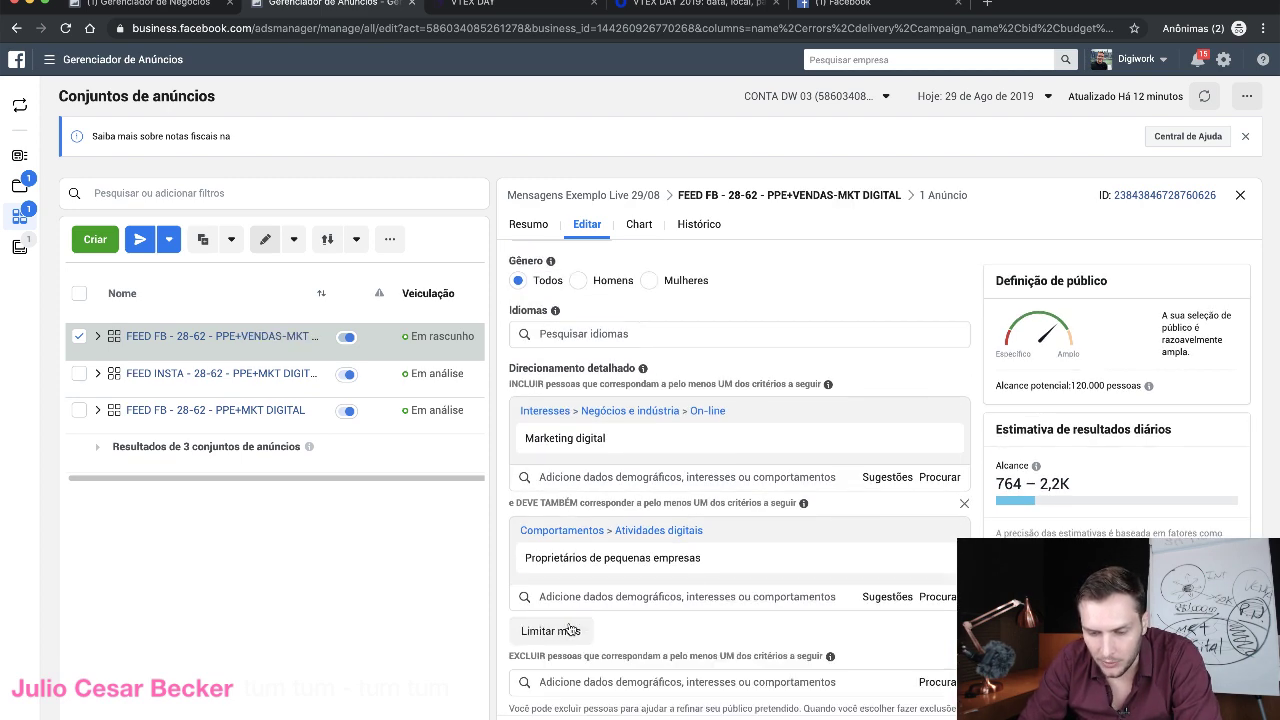
scroll(636, 650, "down", 1)
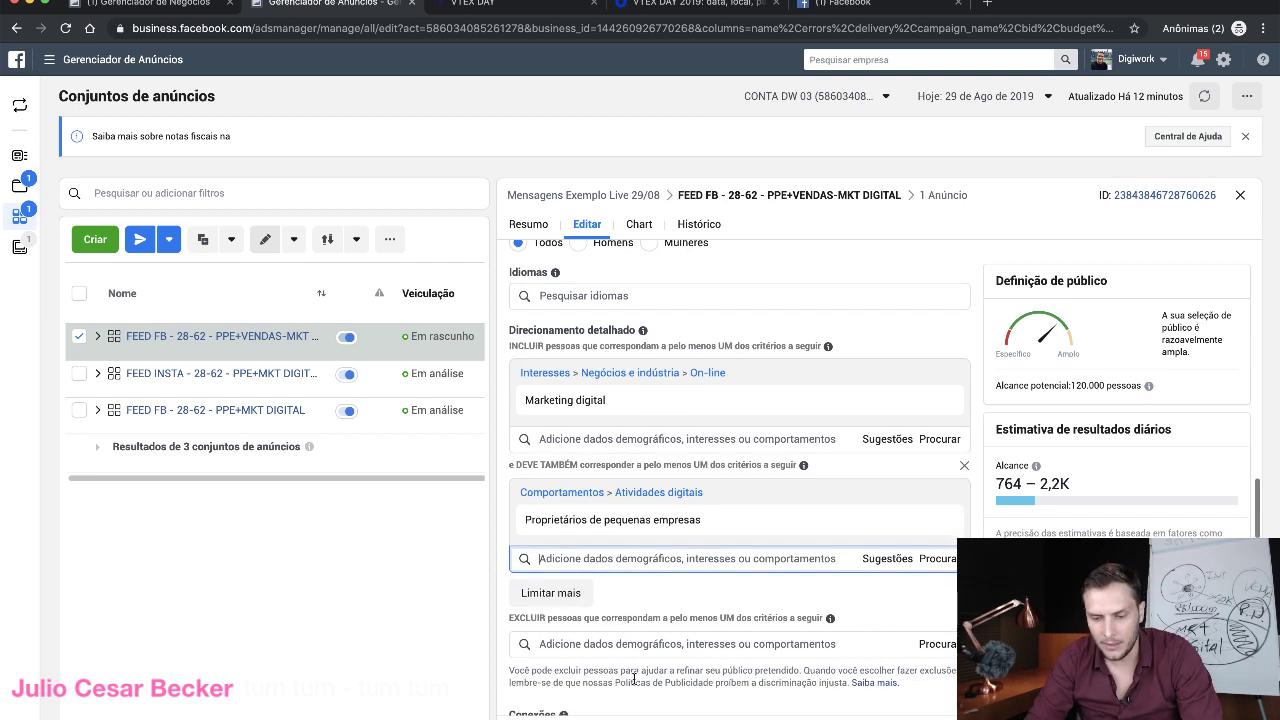
left_click(641, 645)
type("Marketing digit")
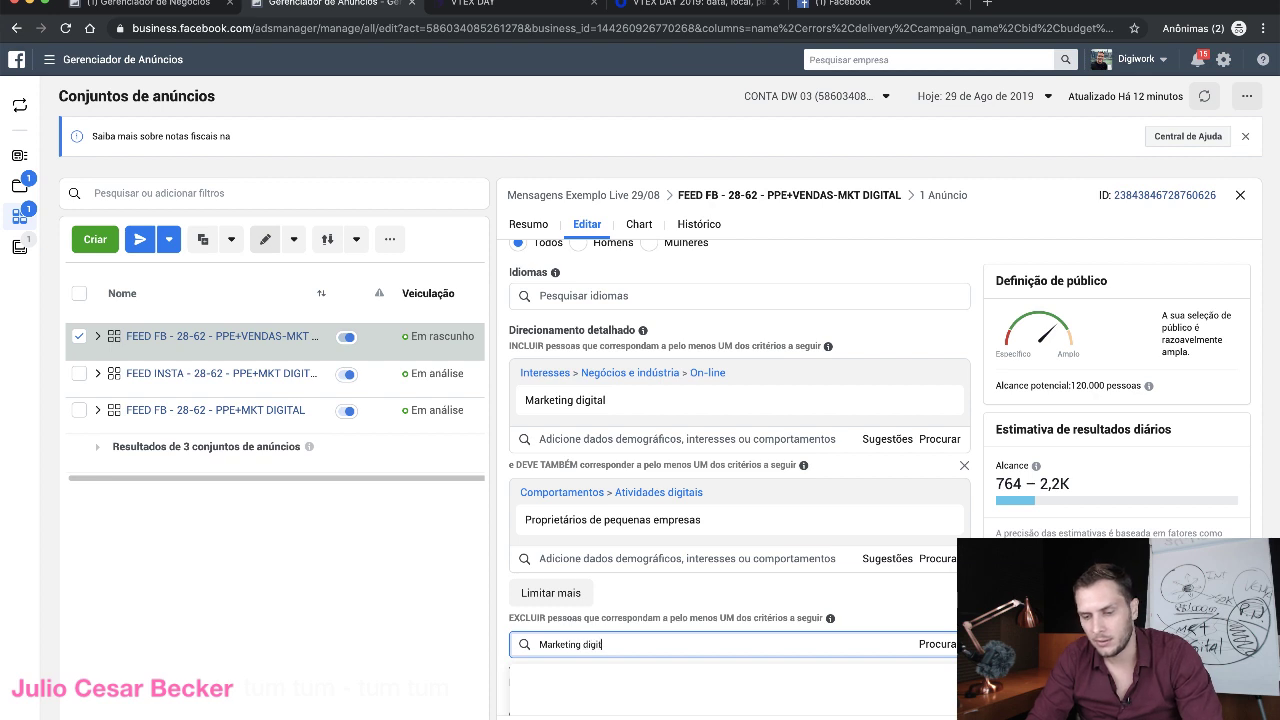
type("al")
scroll(838, 595, "down", 2)
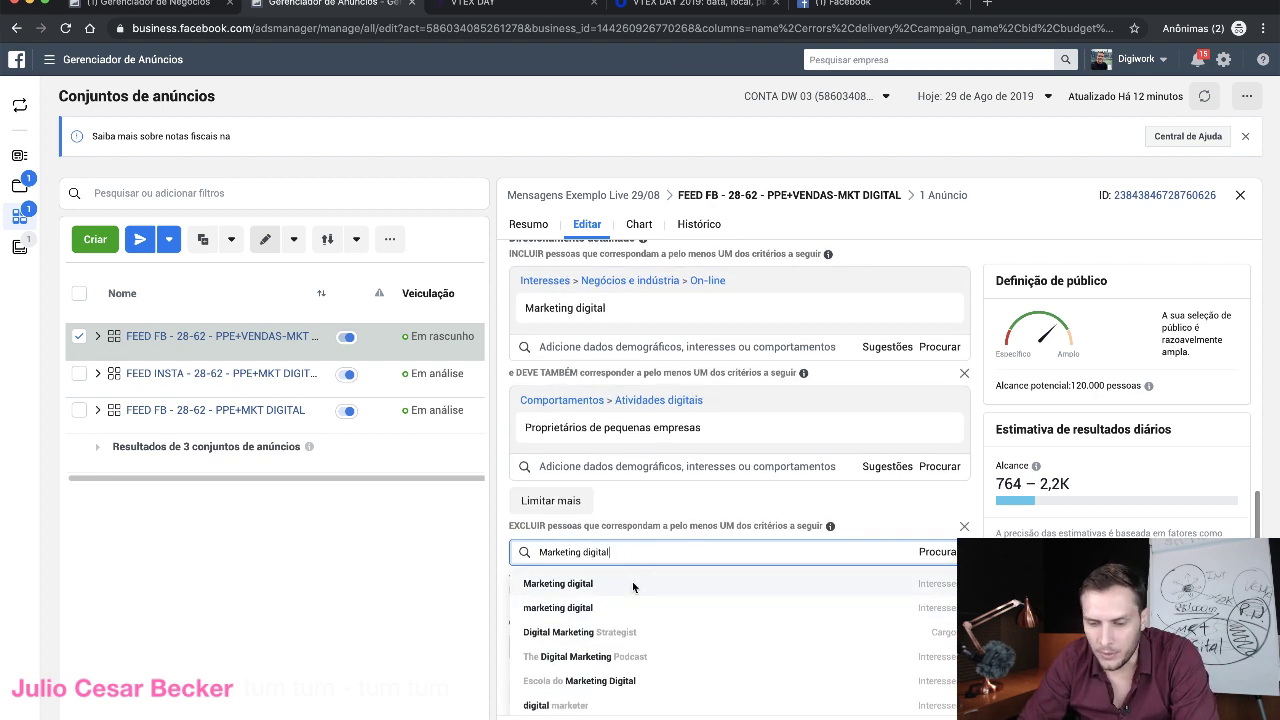
left_click(635, 585)
left_click(942, 307)
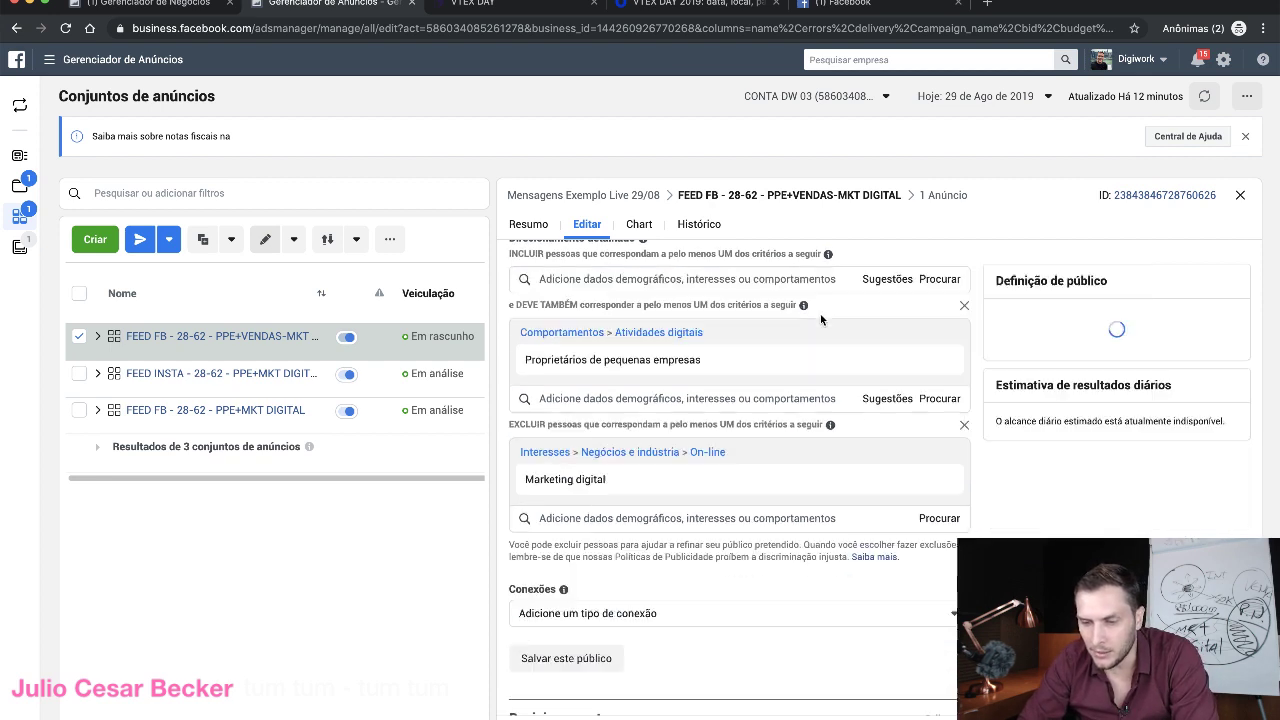
- Try including the demographic Vendas under Dados demográficos > Ocupação > Setores in the copied ad set's targeting
type("Vendas")
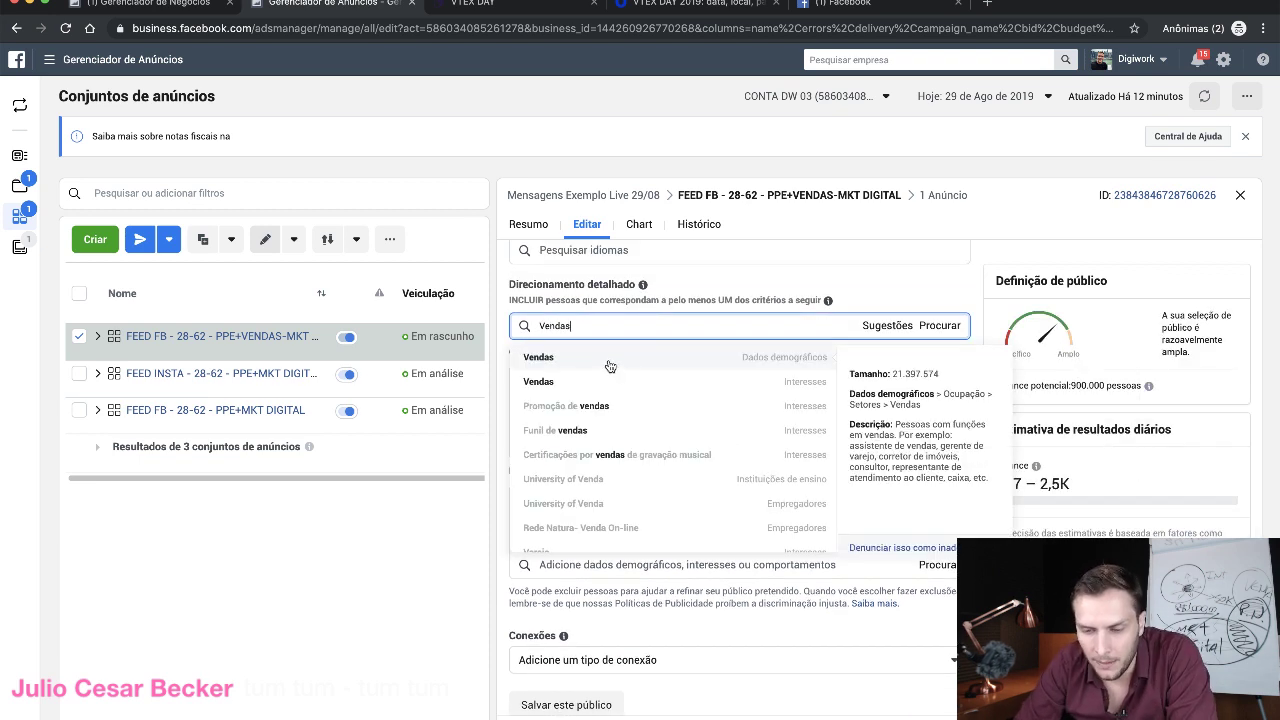
left_click(609, 366)
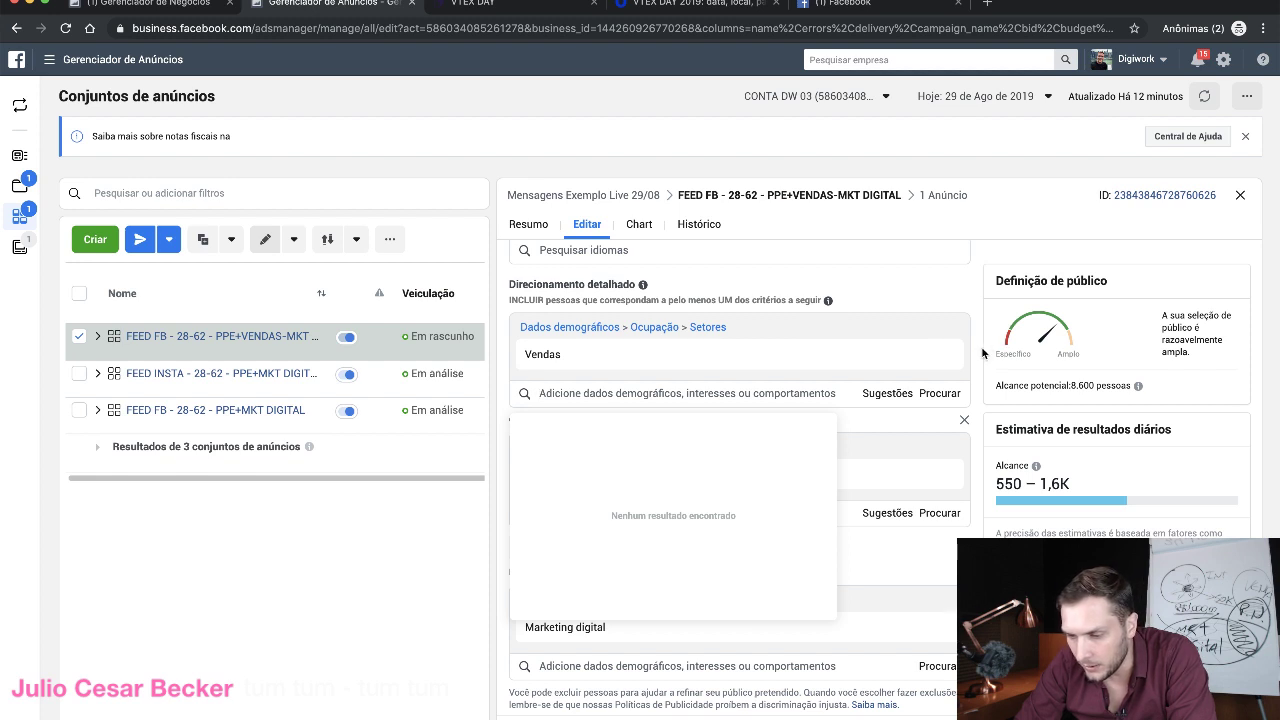
left_click(945, 359)
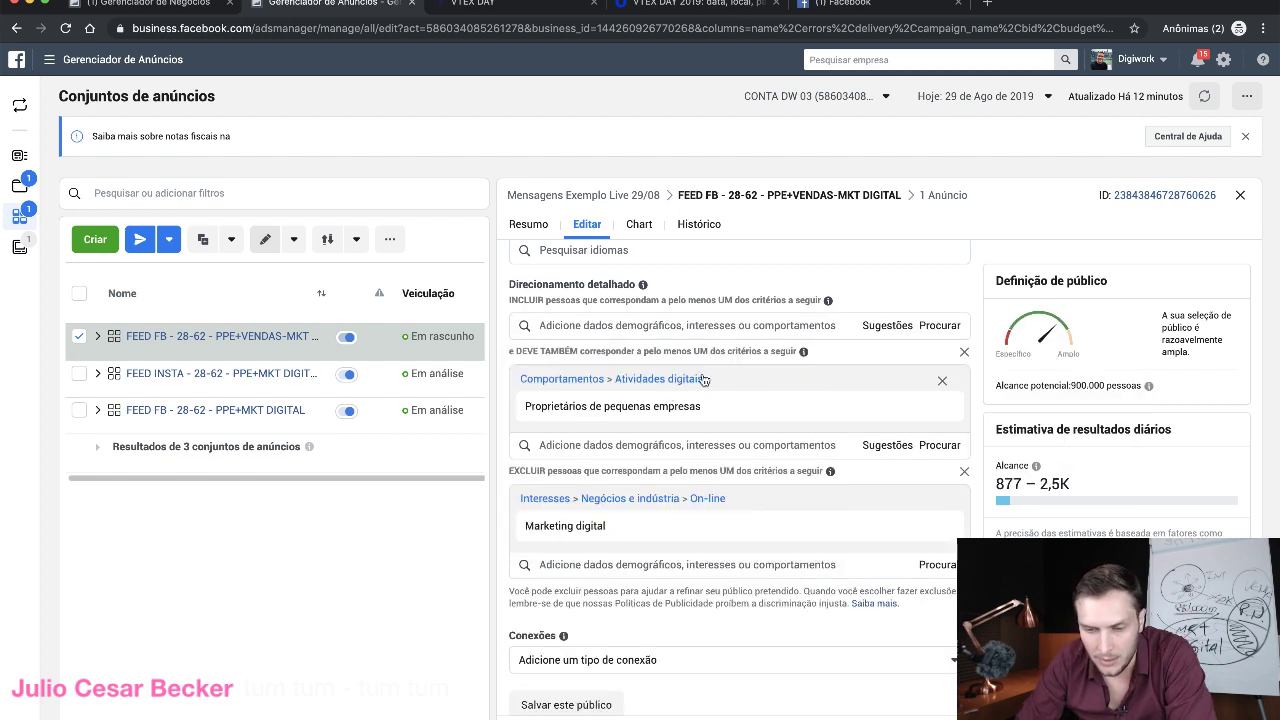
- Include the interest Vendas under Interesses > Negócios e indústria in the copied ad set's detailed targeting
left_click(706, 322)
type("vendas")
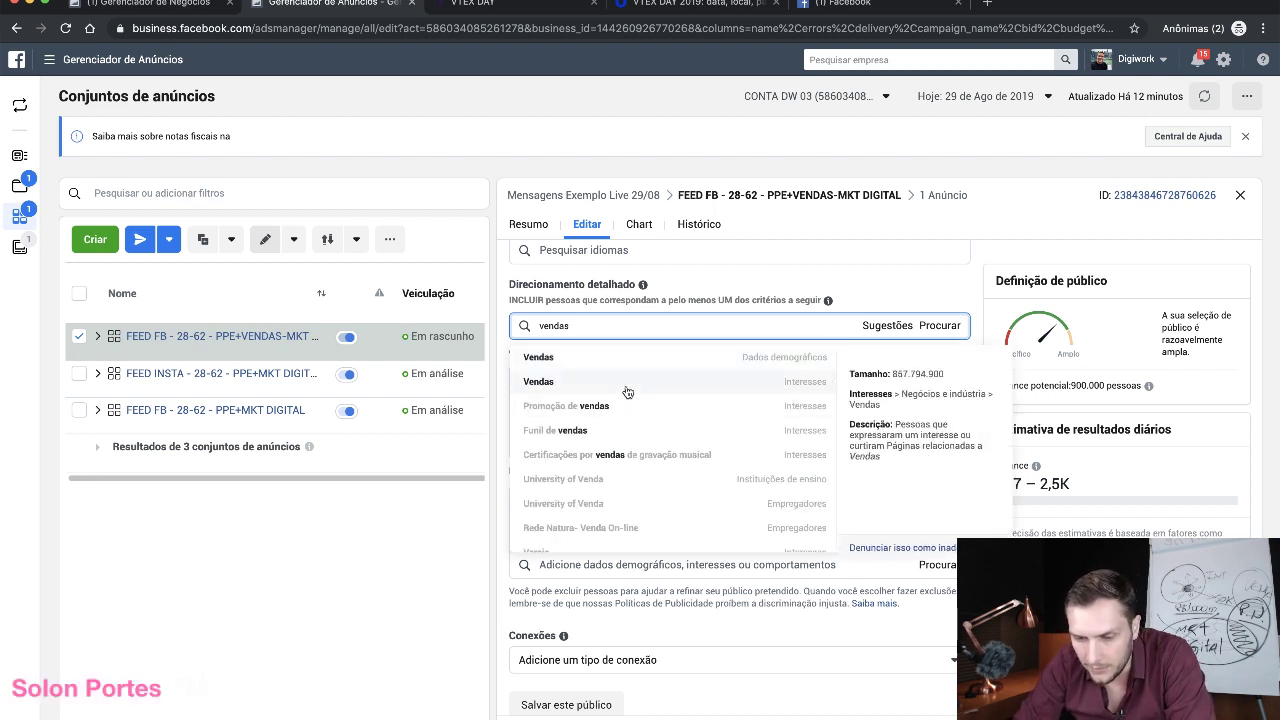
left_click(627, 391)
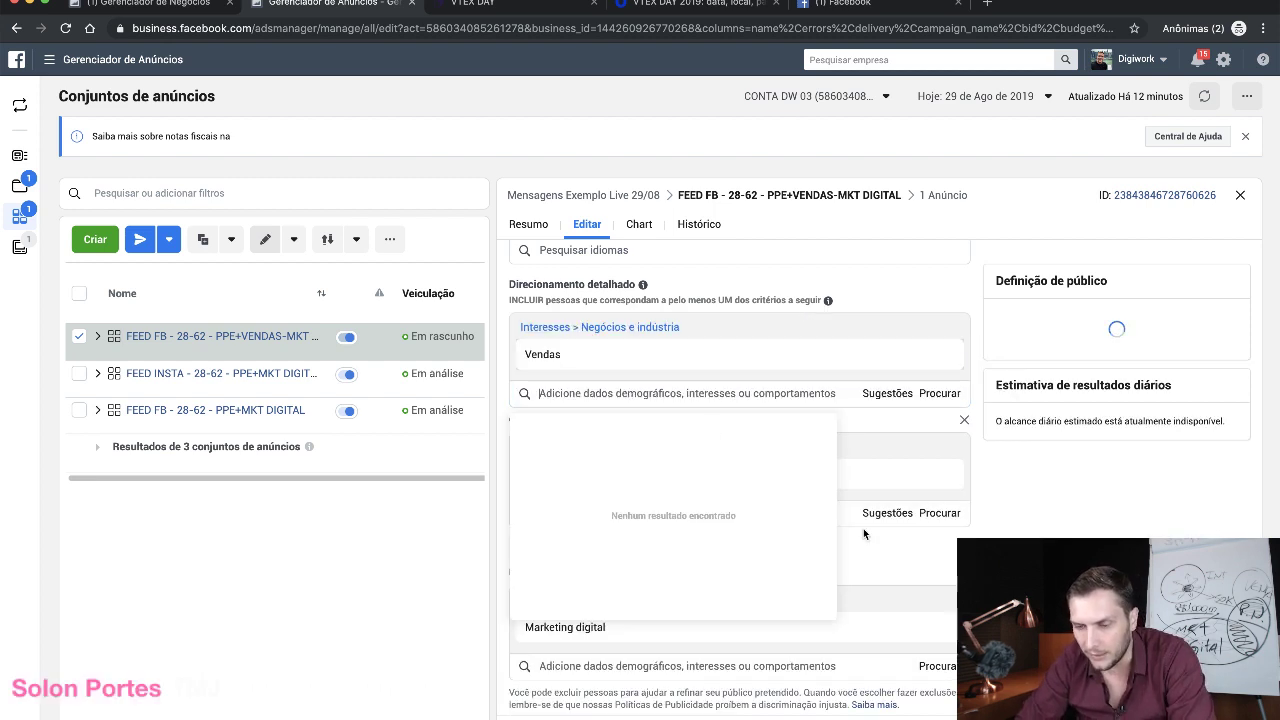
left_click(960, 279)
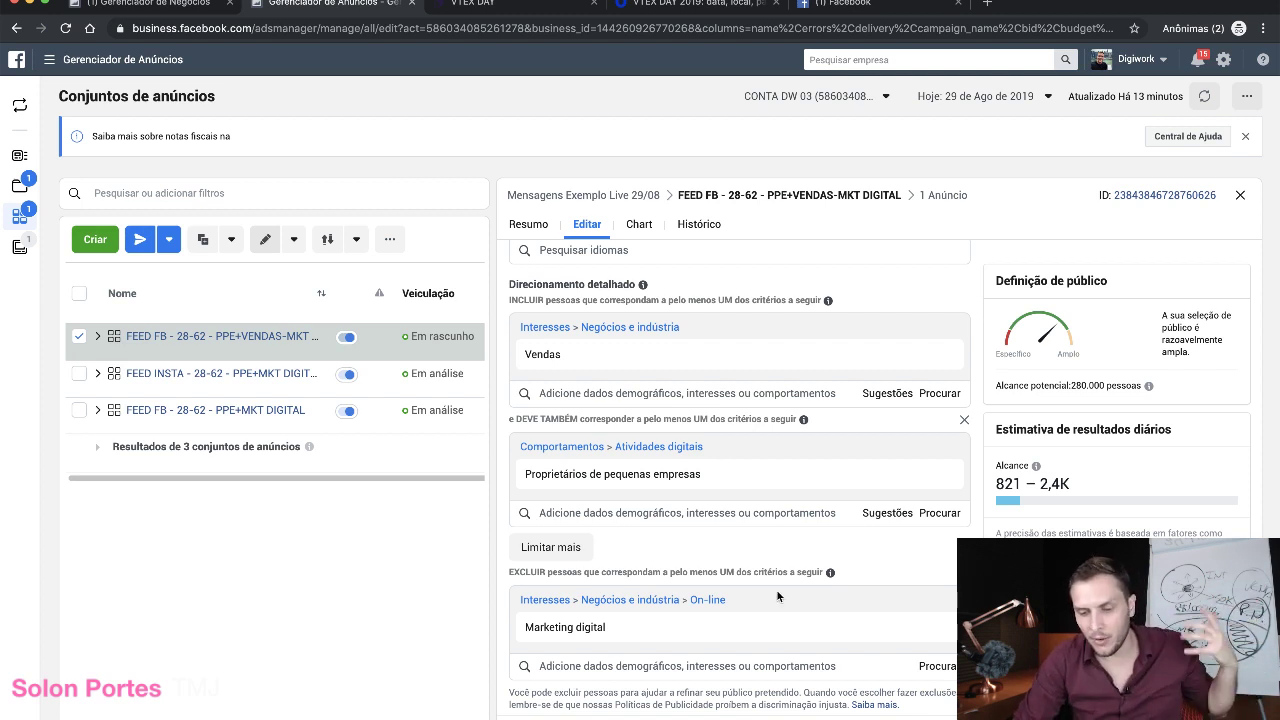
- Check the copied ad set's Facebook news feed placement, publish the ad set, and close the editor
scroll(776, 589, "down", 2)
scroll(685, 641, "down", 5)
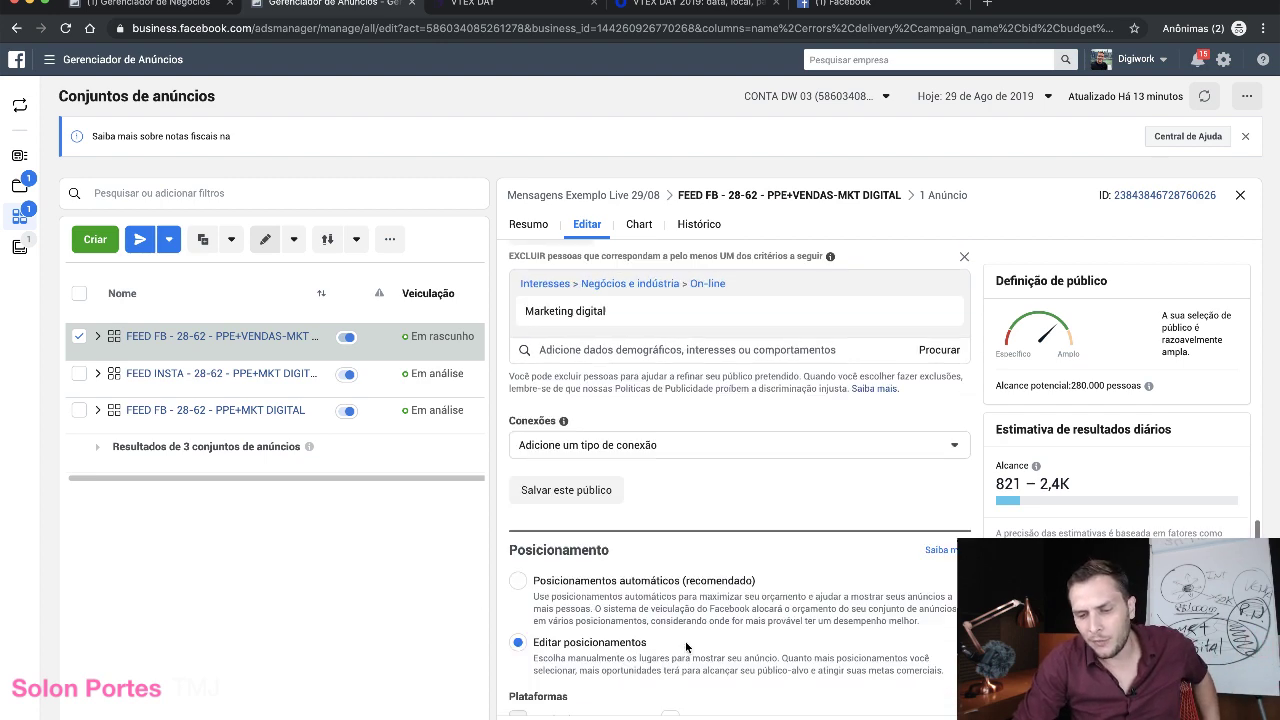
scroll(685, 641, "down", 4)
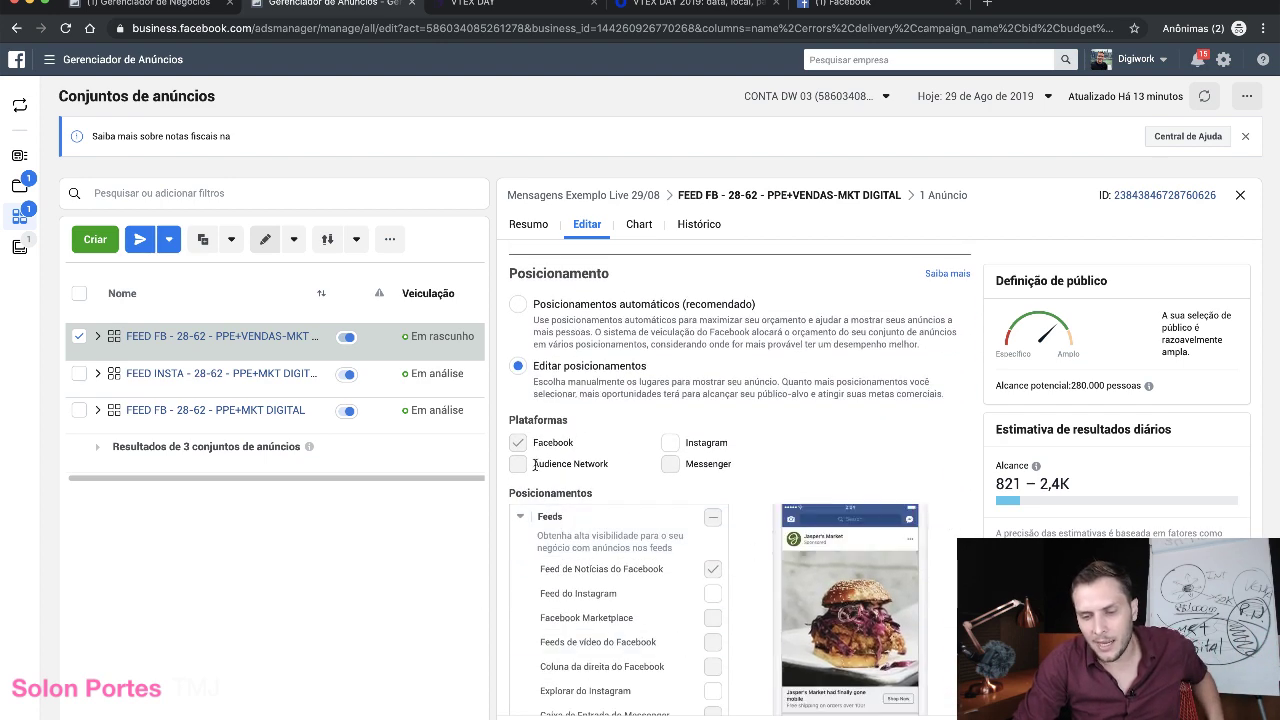
scroll(607, 574, "down", 8)
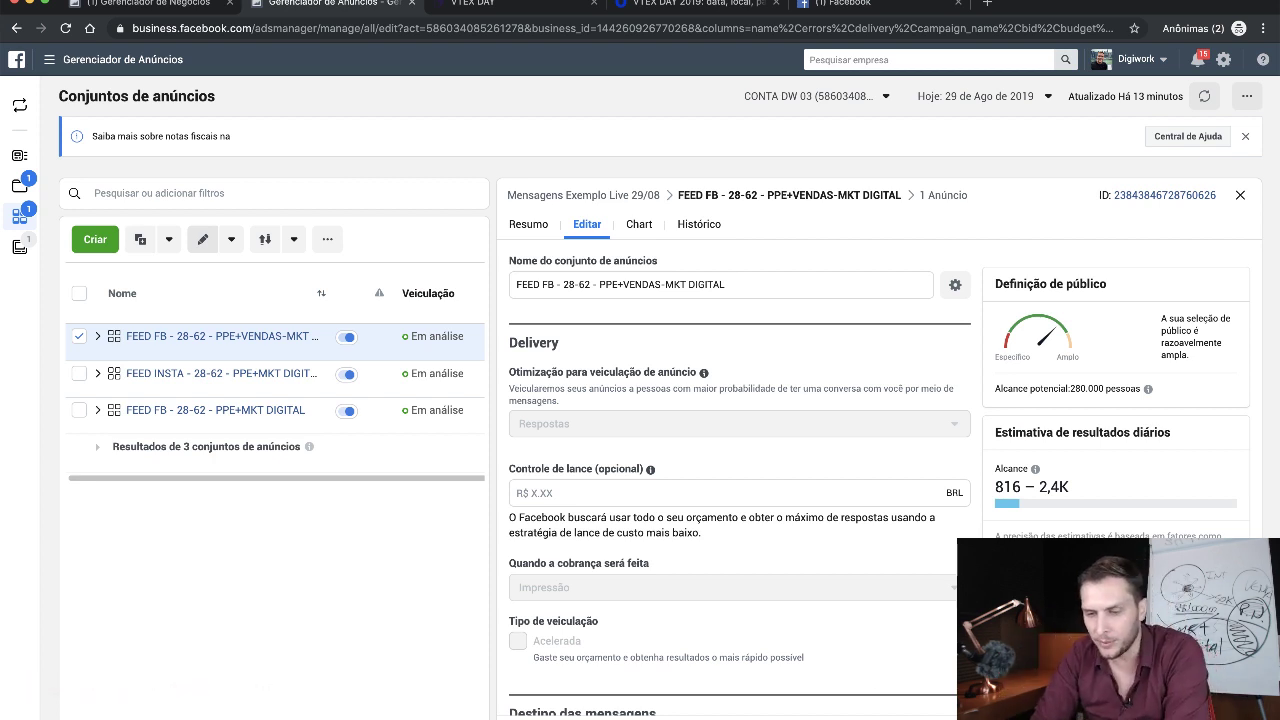
scroll(657, 532, "down", 5)
scroll(657, 532, "up", 5)
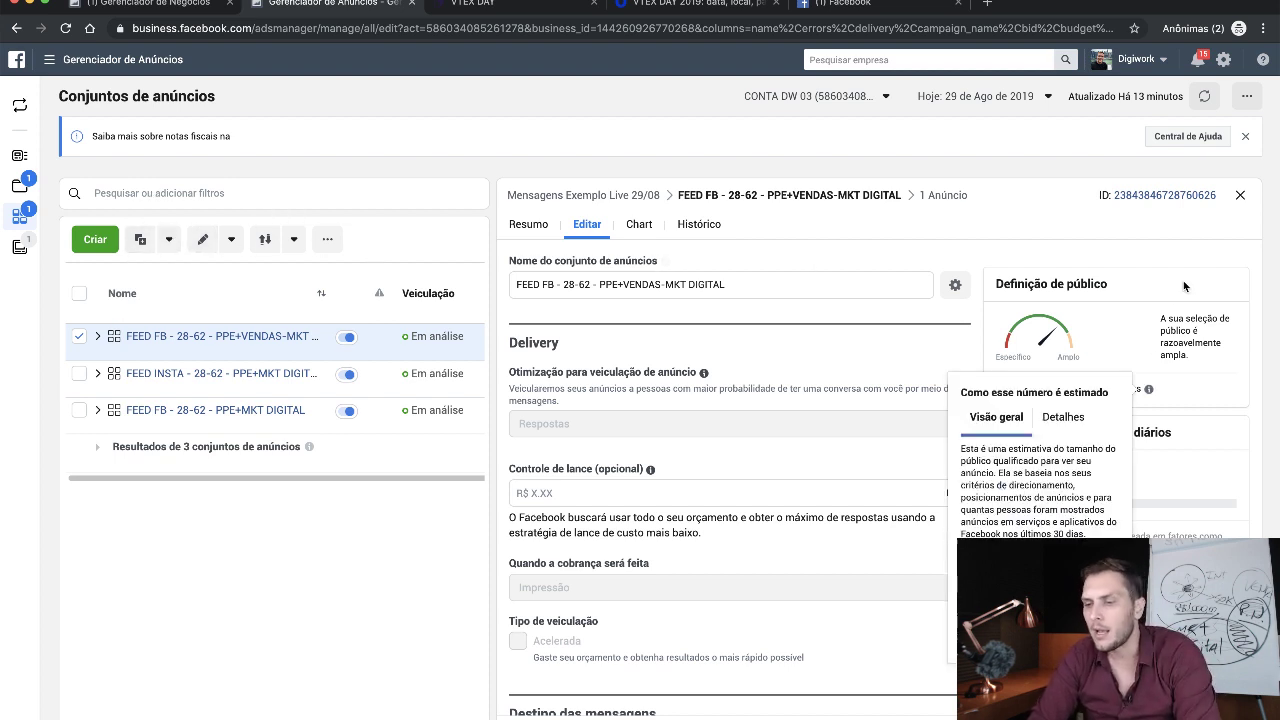
left_click(1240, 195)
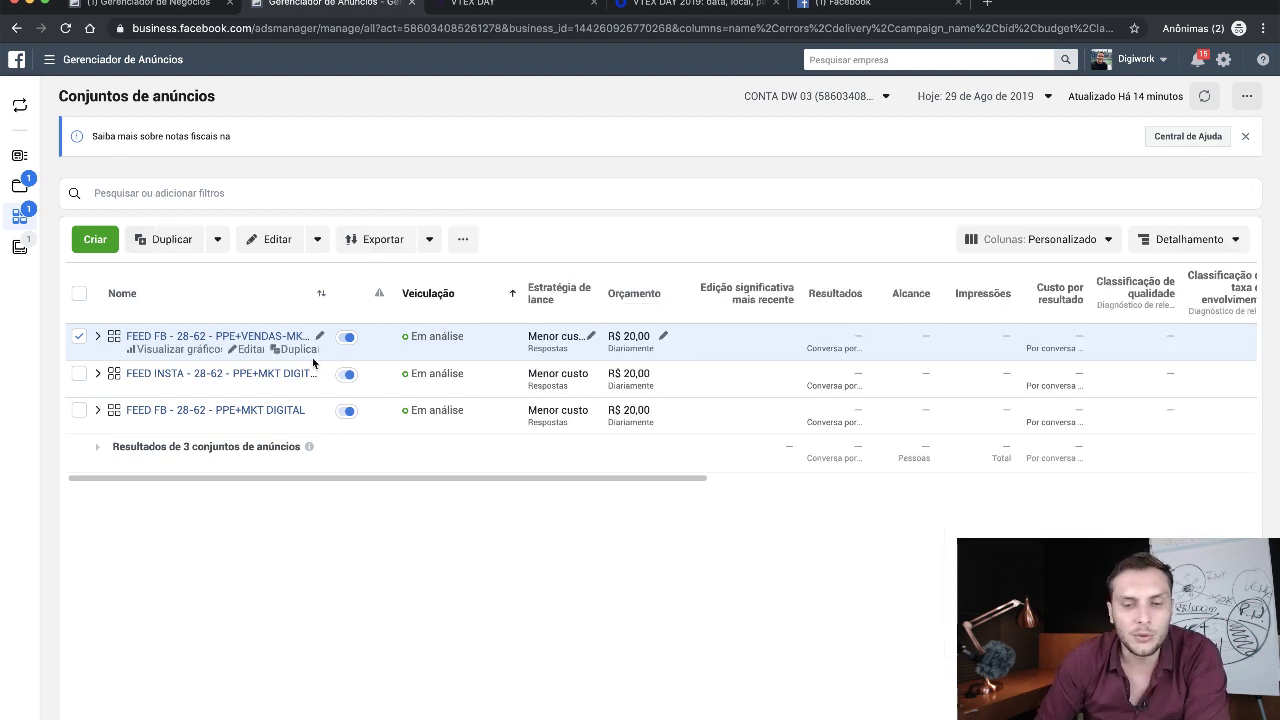
- Duplicate the FEED FB - 28-62 - PPE+VENDAS-MKT DIGITAL ad set once within its original campaign and open the copy's detailed targeting
left_click(166, 240)
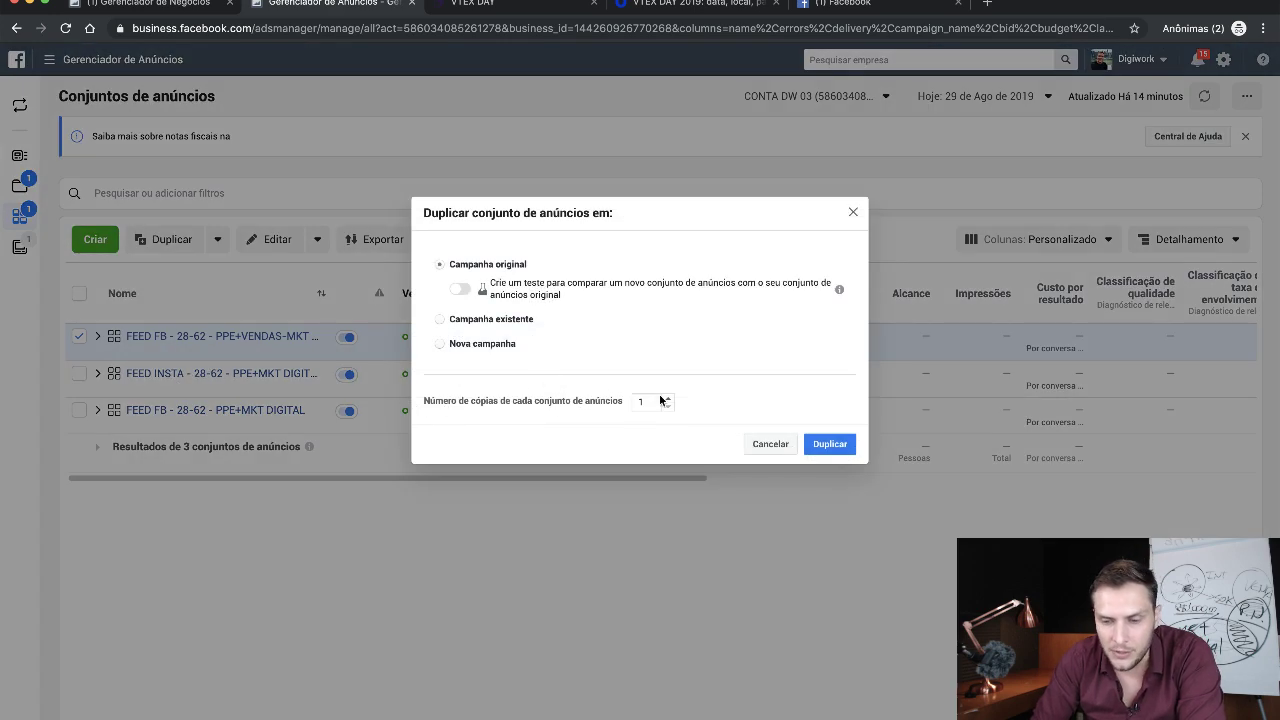
left_click(826, 445)
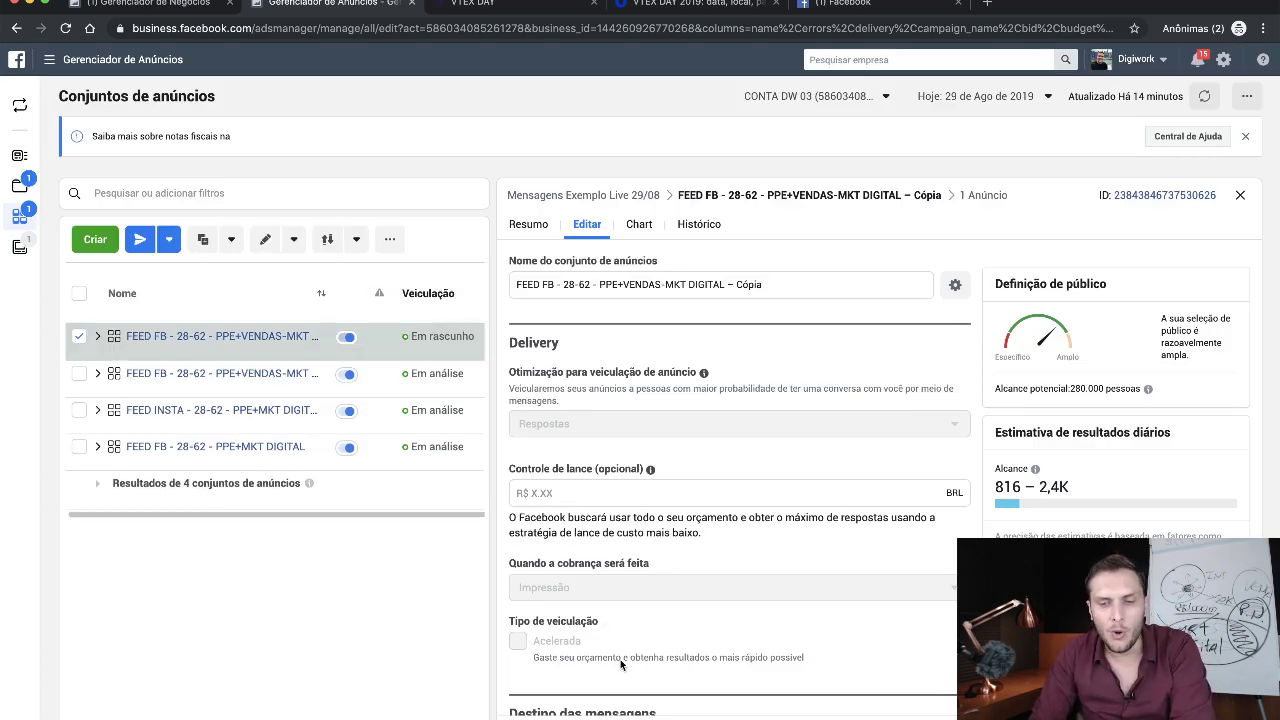
scroll(820, 487, "down", 10)
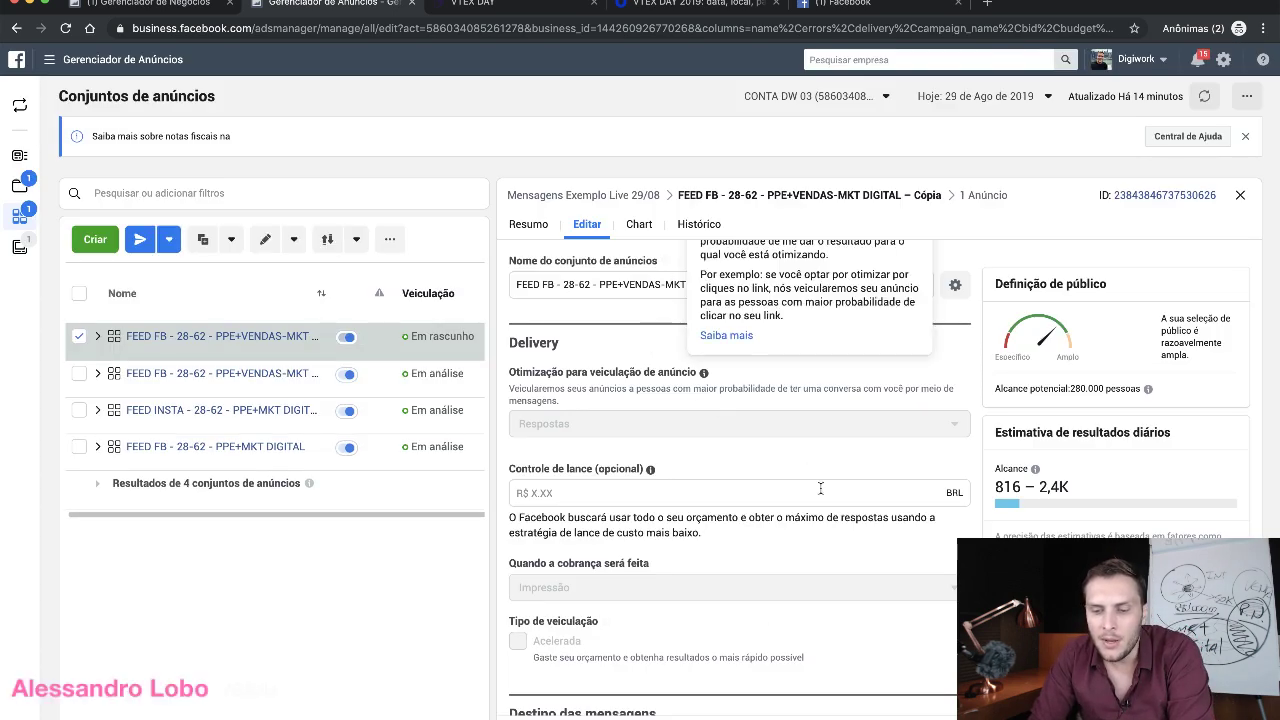
scroll(820, 487, "down", 5)
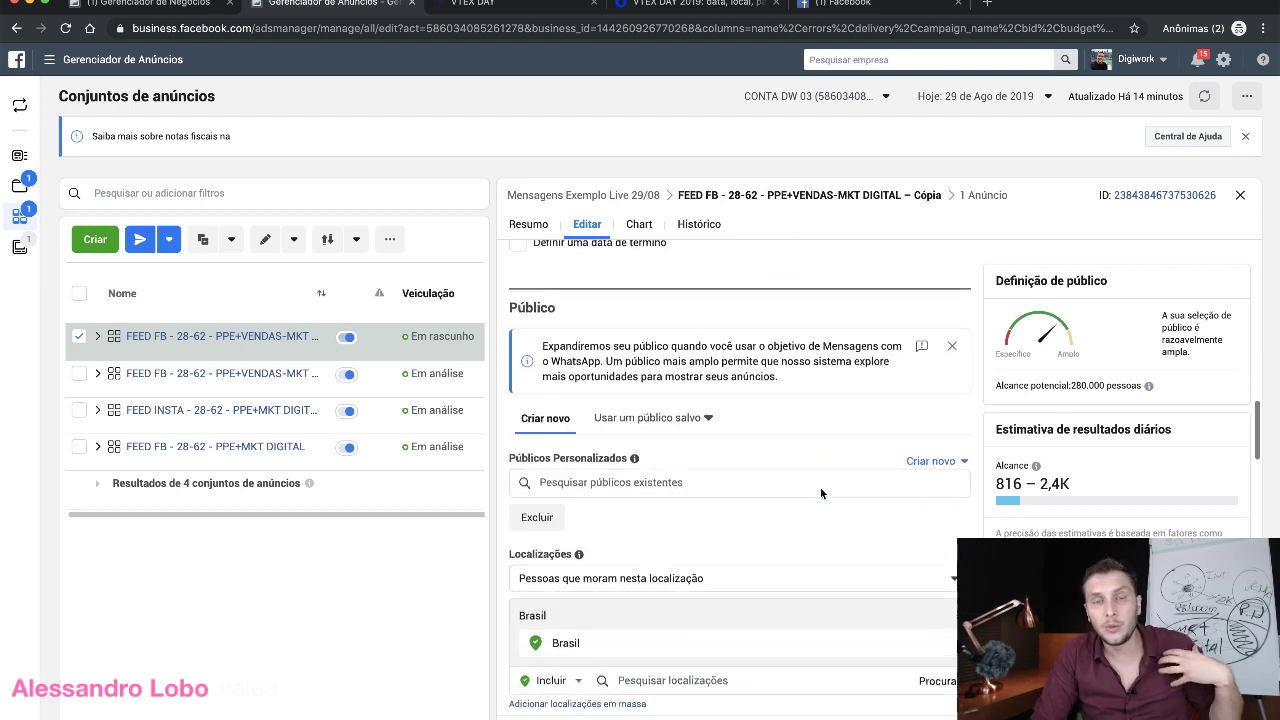
scroll(820, 488, "down", 5)
scroll(820, 487, "down", 3)
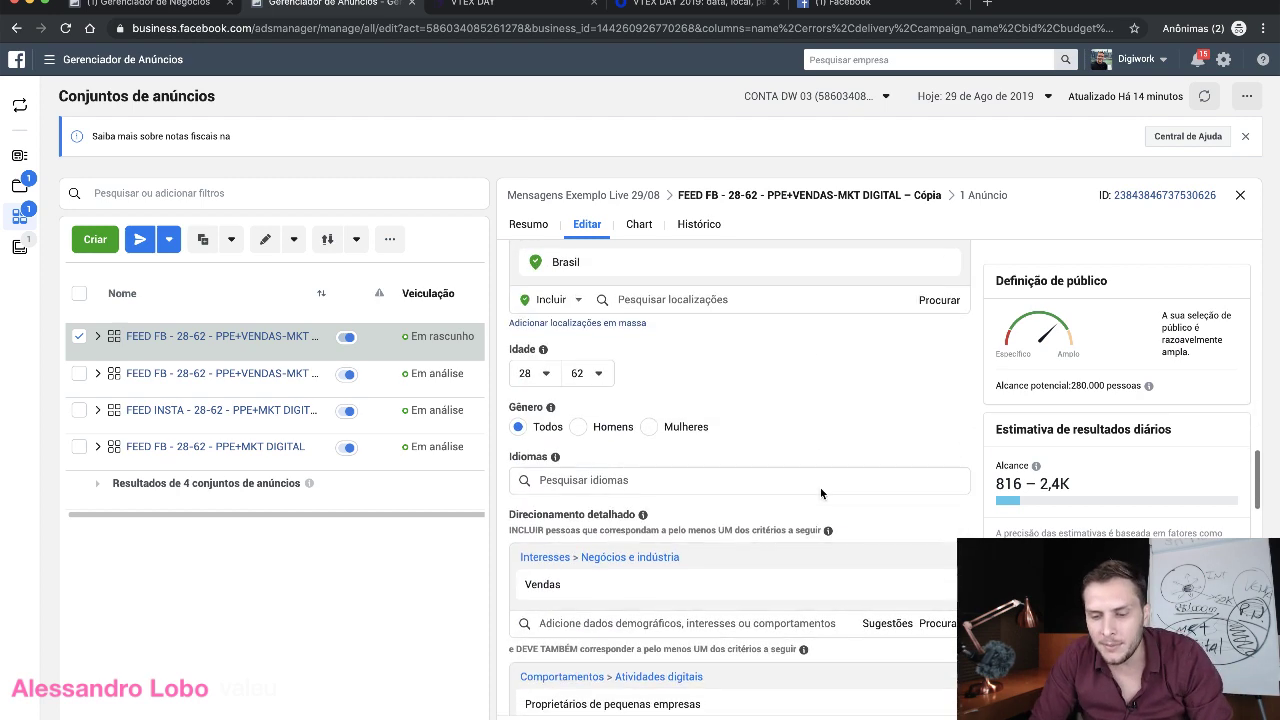
scroll(711, 612, "down", 4)
scroll(660, 540, "down", 3)
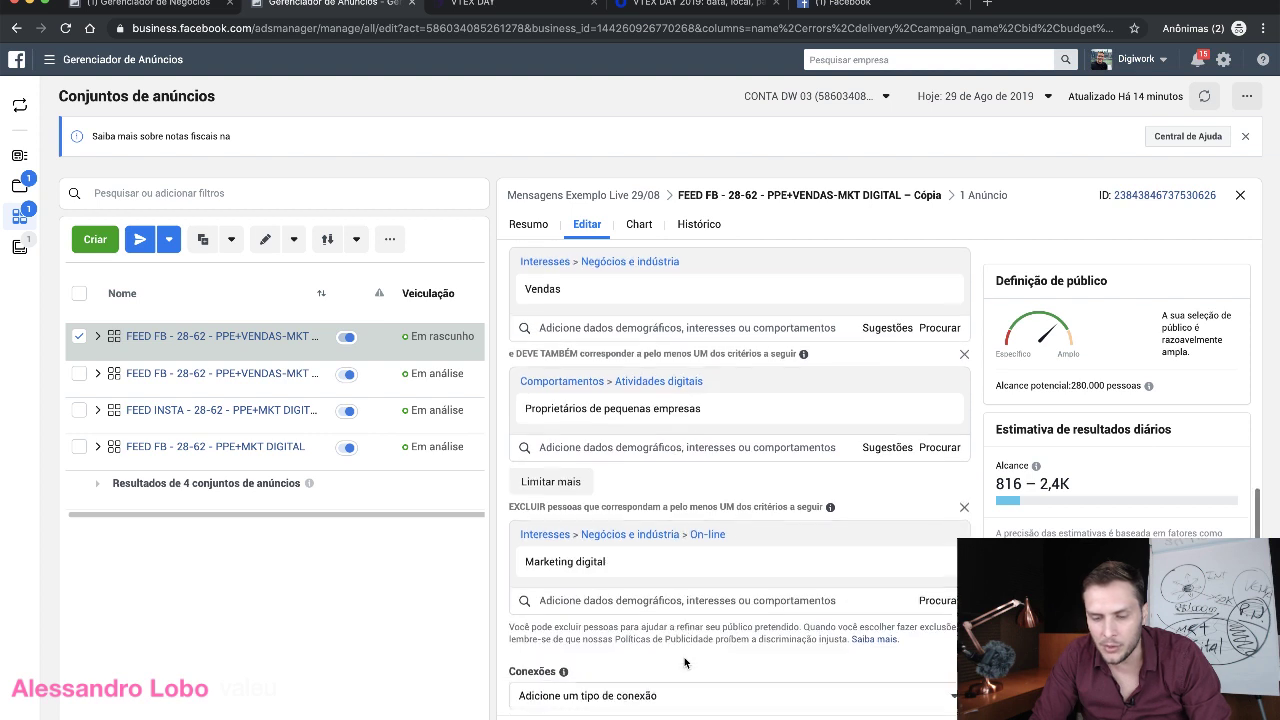
- Try excluding the demographic Vendas under Dados demográficos > Ocupação > Setores in the copied ad set's targeting
left_click(612, 598)
type("Vendas")
left_click(592, 638)
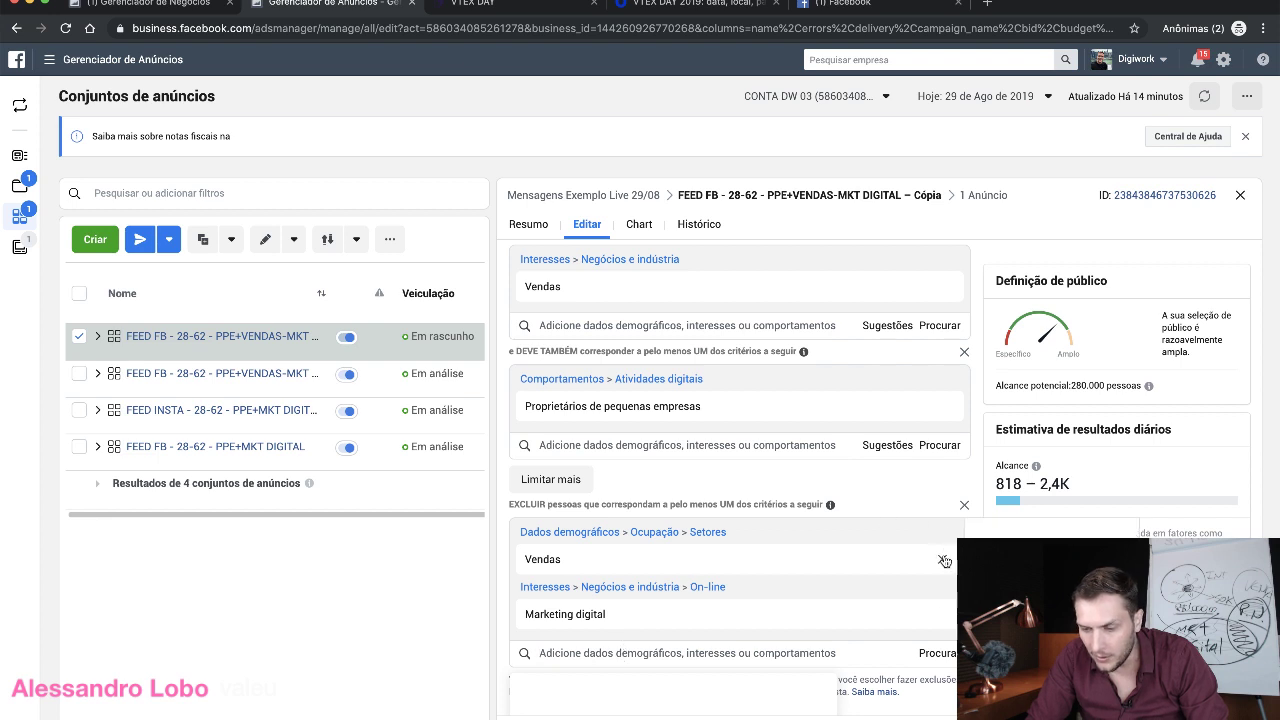
left_click(944, 561)
- Exclude the interest Vendas under Interesses > Negócios e indústria in the copied ad set's detailed targeting
left_click(619, 601)
type("vendas")
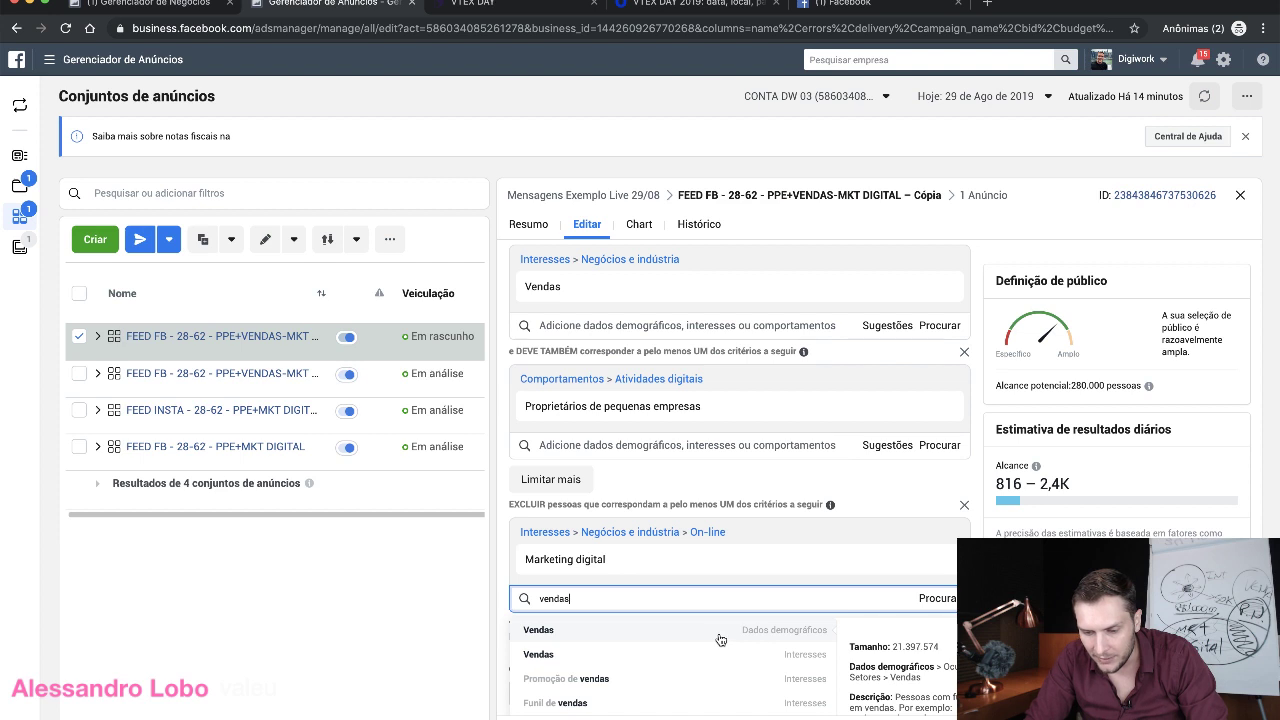
left_click(586, 642)
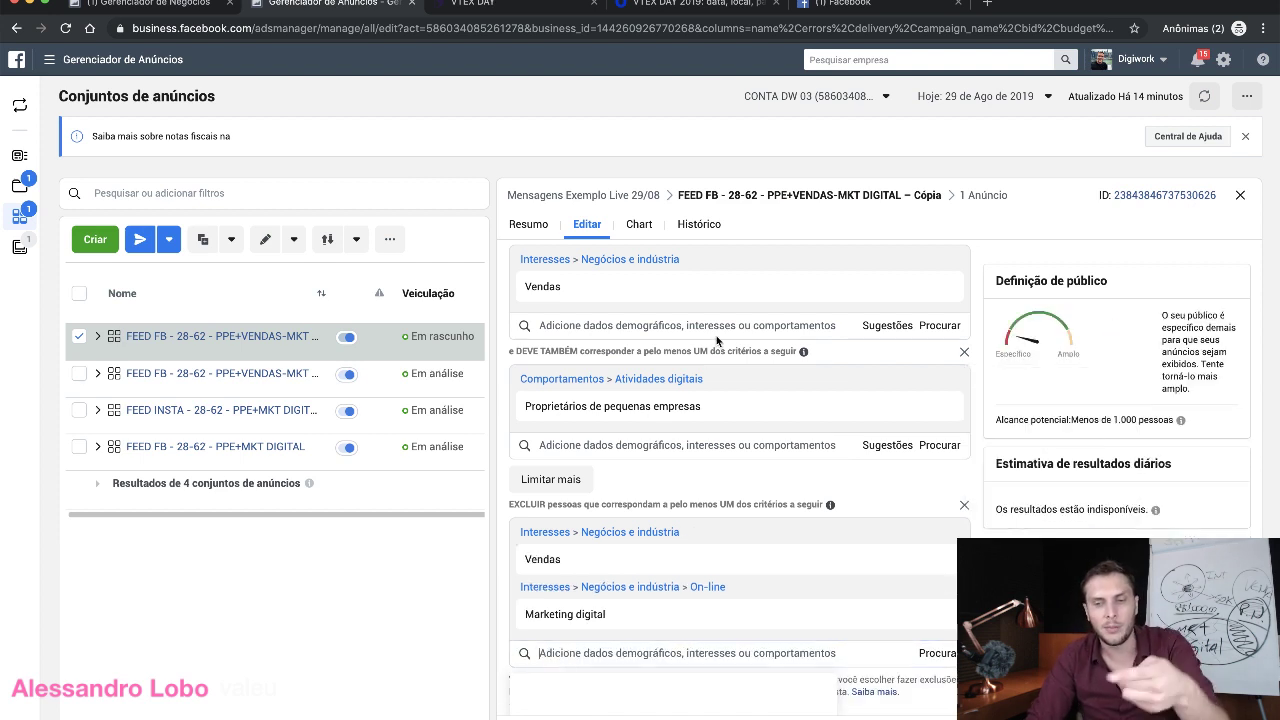
- Replace the included interest Vendas with the interest Camila Porto in the copied ad set's detailed targeting
mouse_move(903, 290)
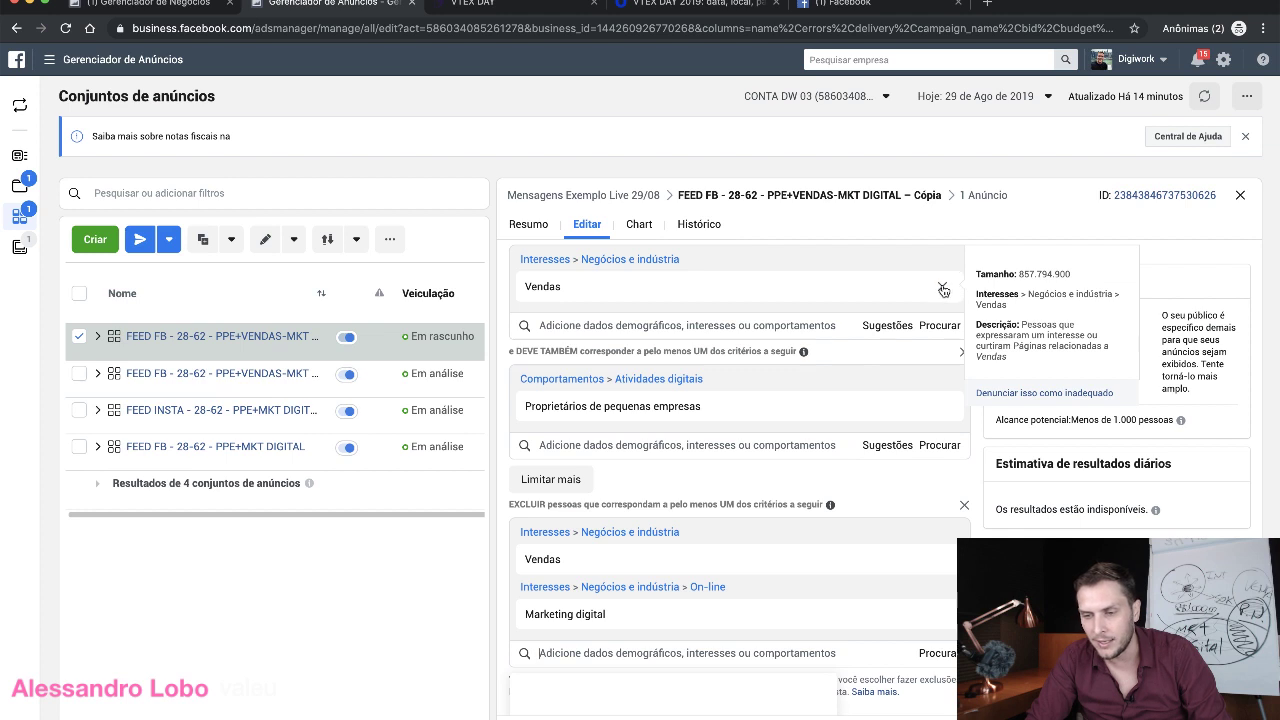
left_click(942, 286)
left_click(648, 262)
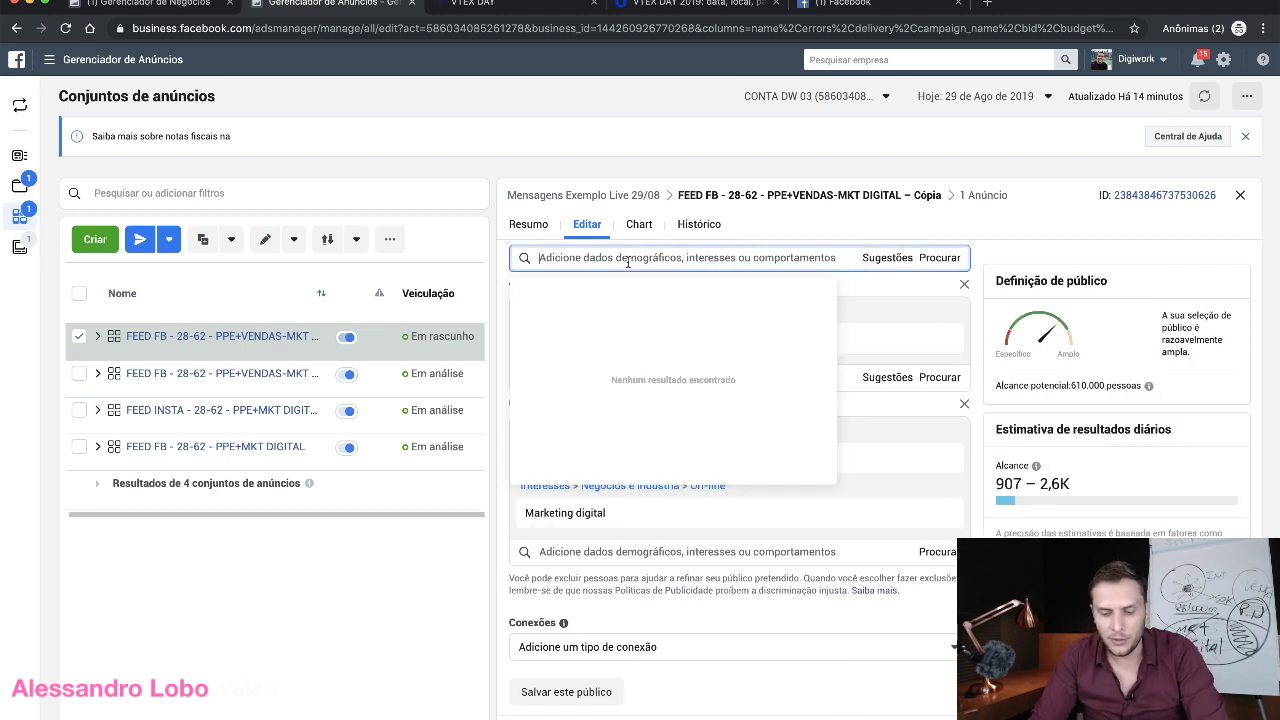
type("camila porto")
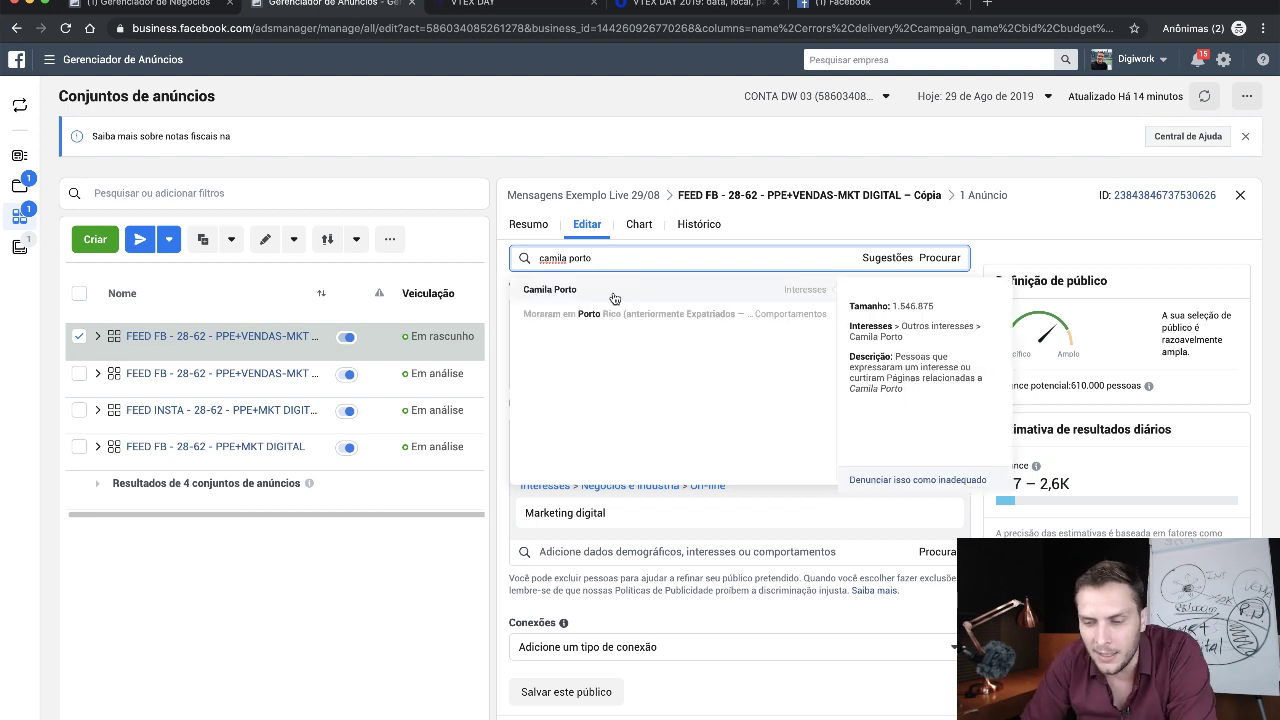
left_click(614, 297)
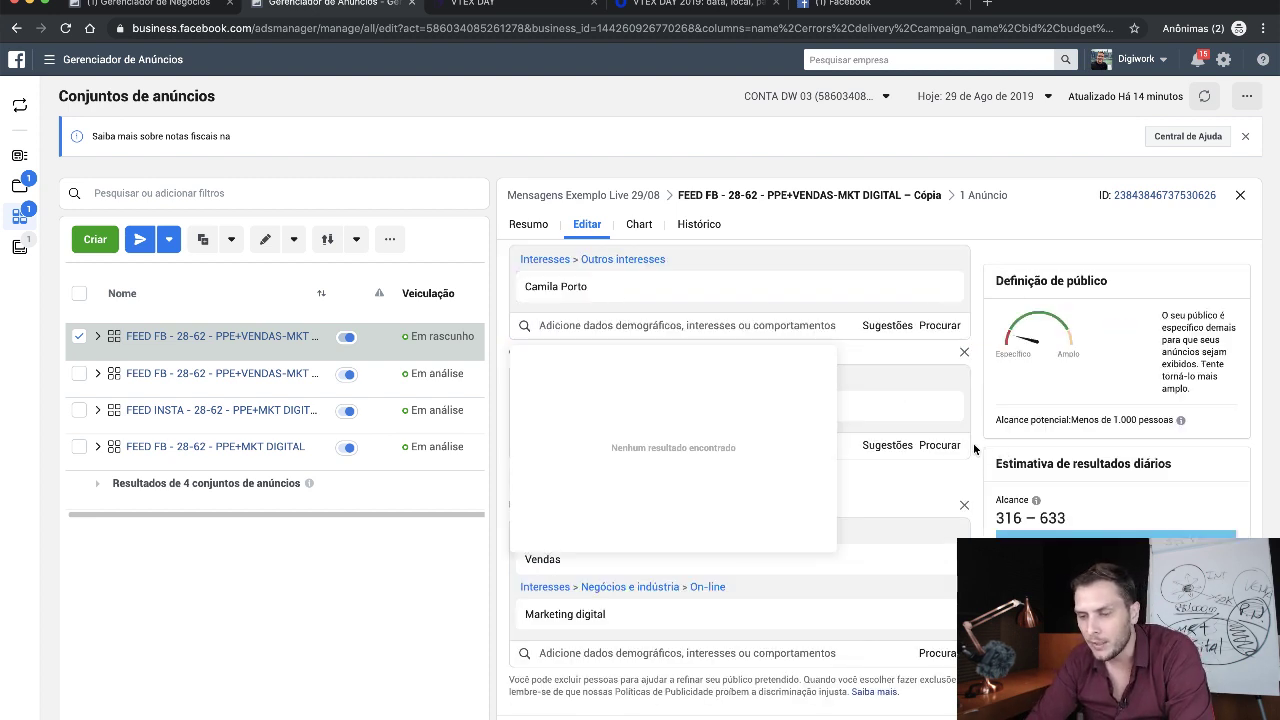
left_click(974, 394)
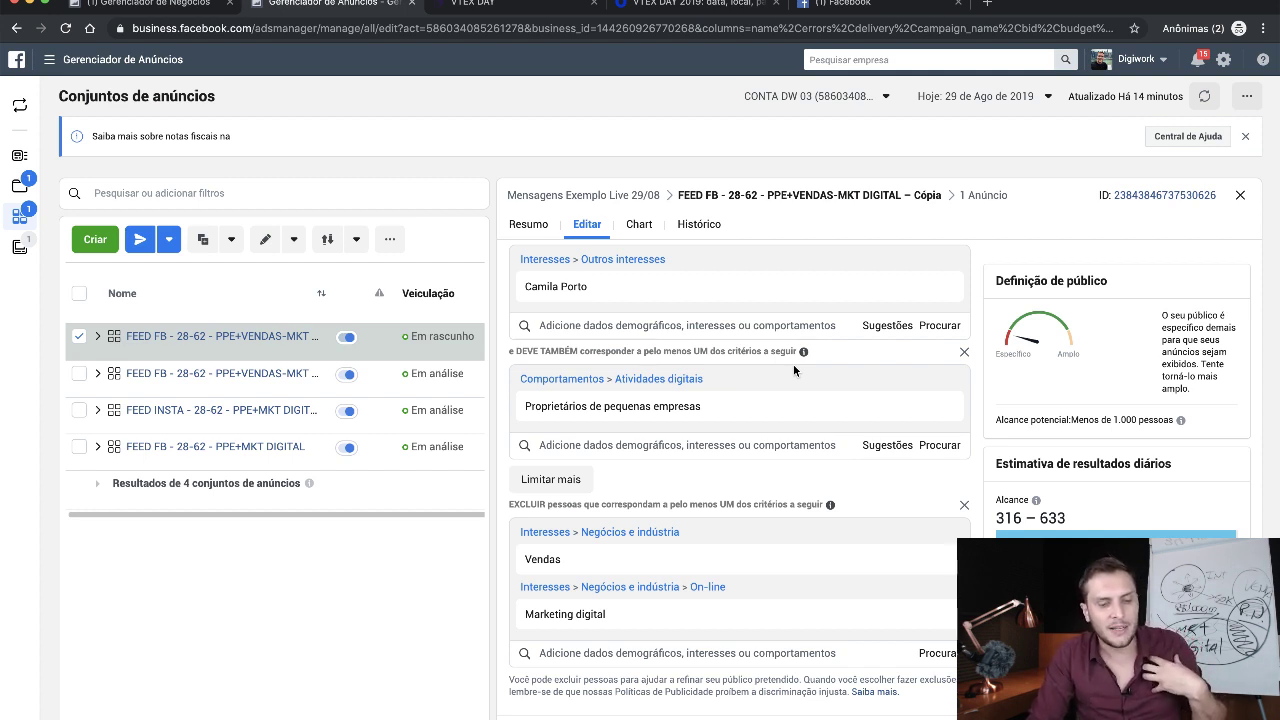
- Remove the Proprietários de pequenas empresas narrowing group and the whole exclusion group from the targeting, and check the ad set's placements
left_click(961, 353)
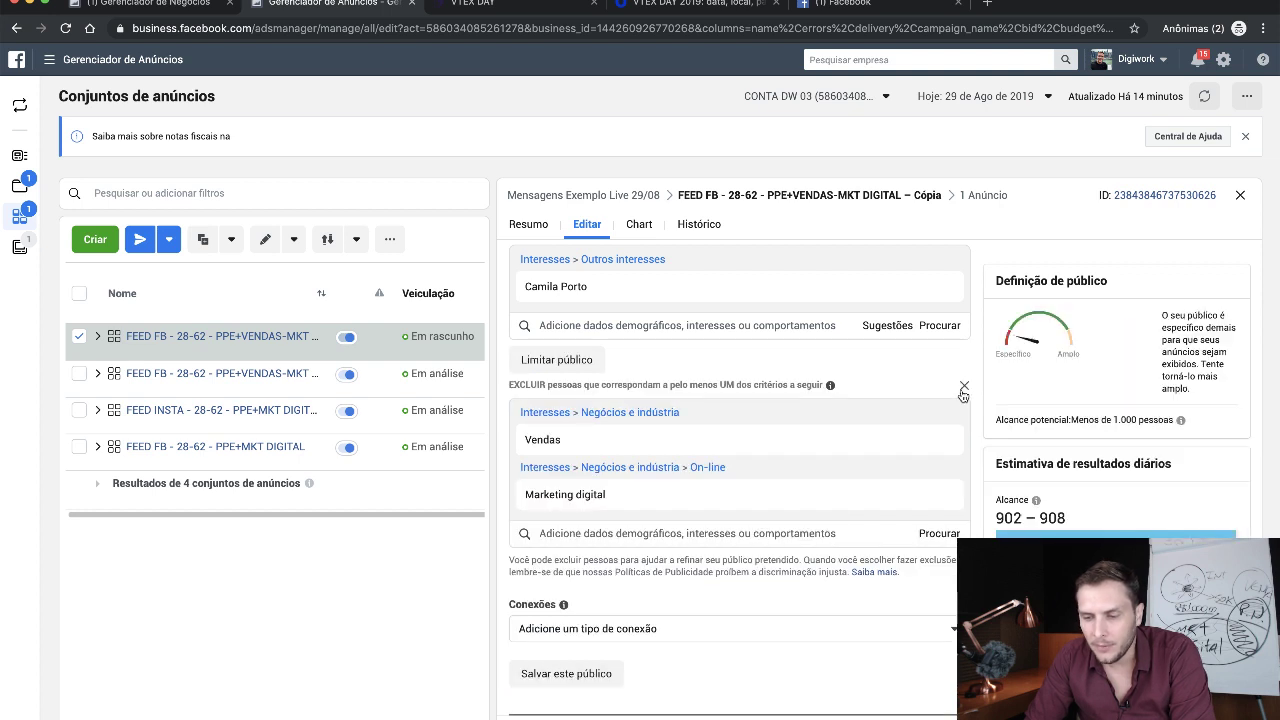
left_click(964, 385)
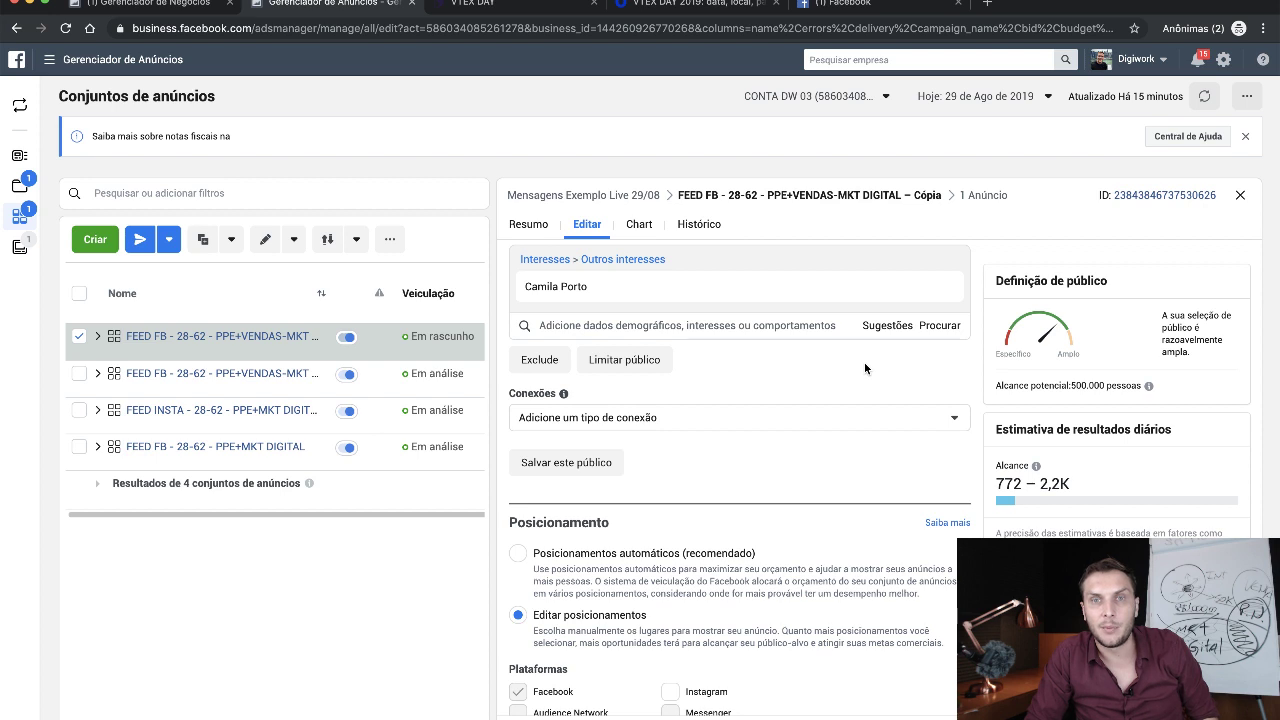
scroll(763, 424, "down", 1)
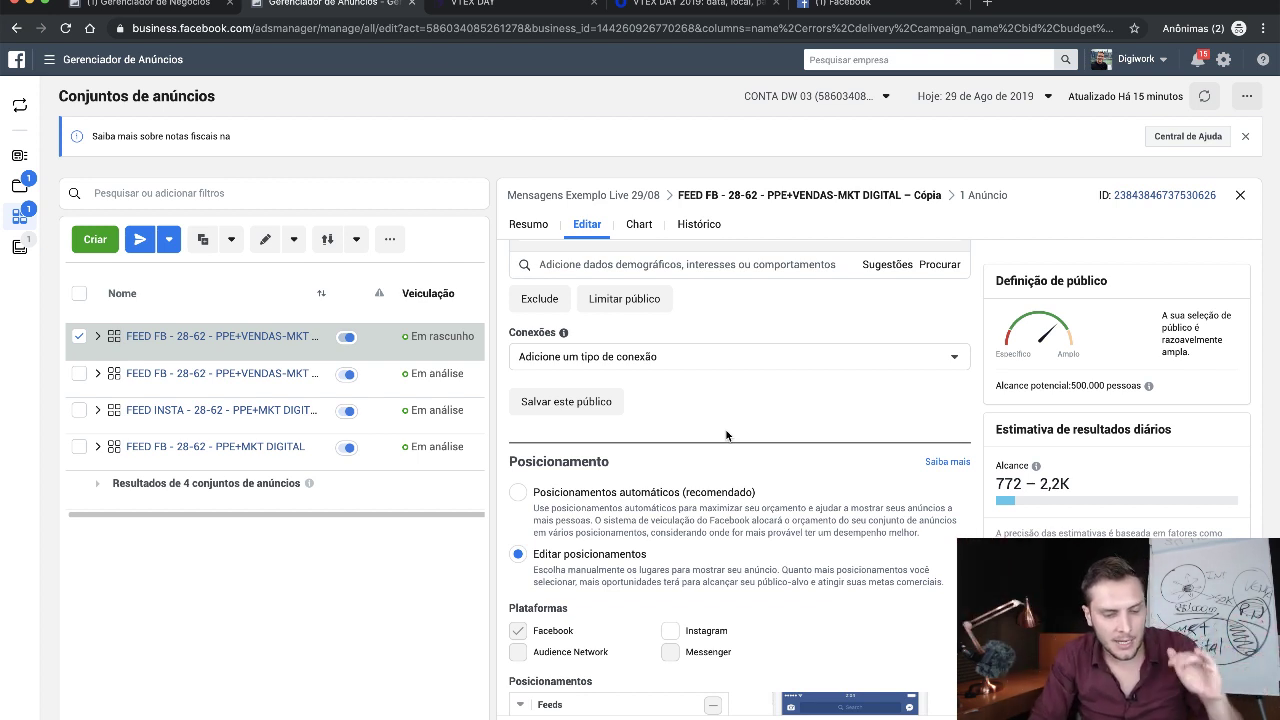
scroll(750, 500, "down", 2)
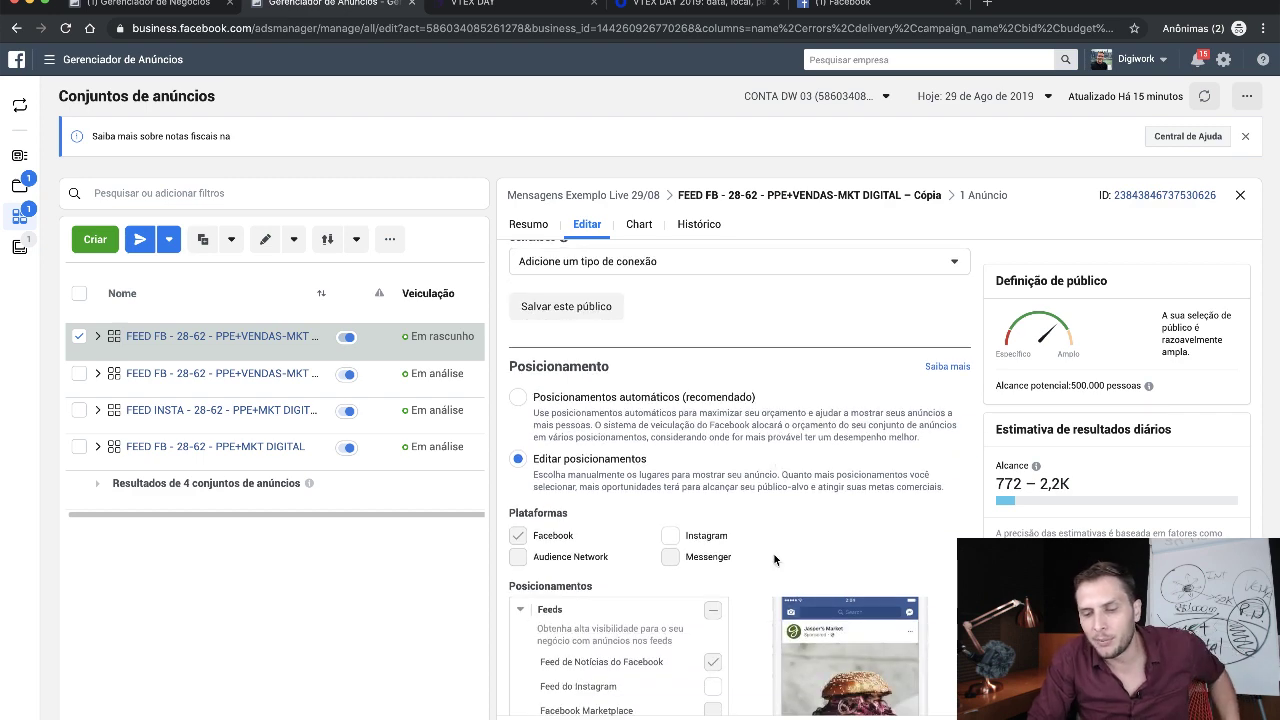
scroll(774, 560, "down", 8)
scroll(787, 500, "up", 4)
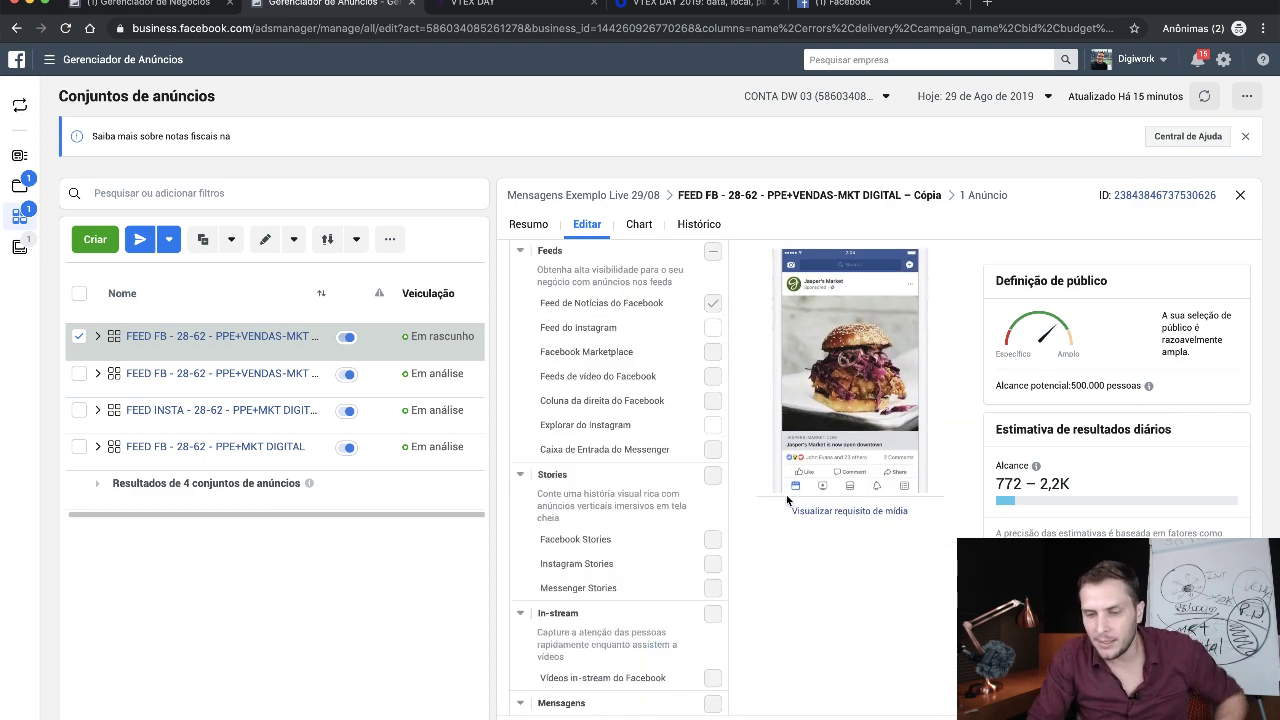
scroll(787, 500, "up", 10)
left_click_drag(598, 285, 854, 298)
type("Camila PO")
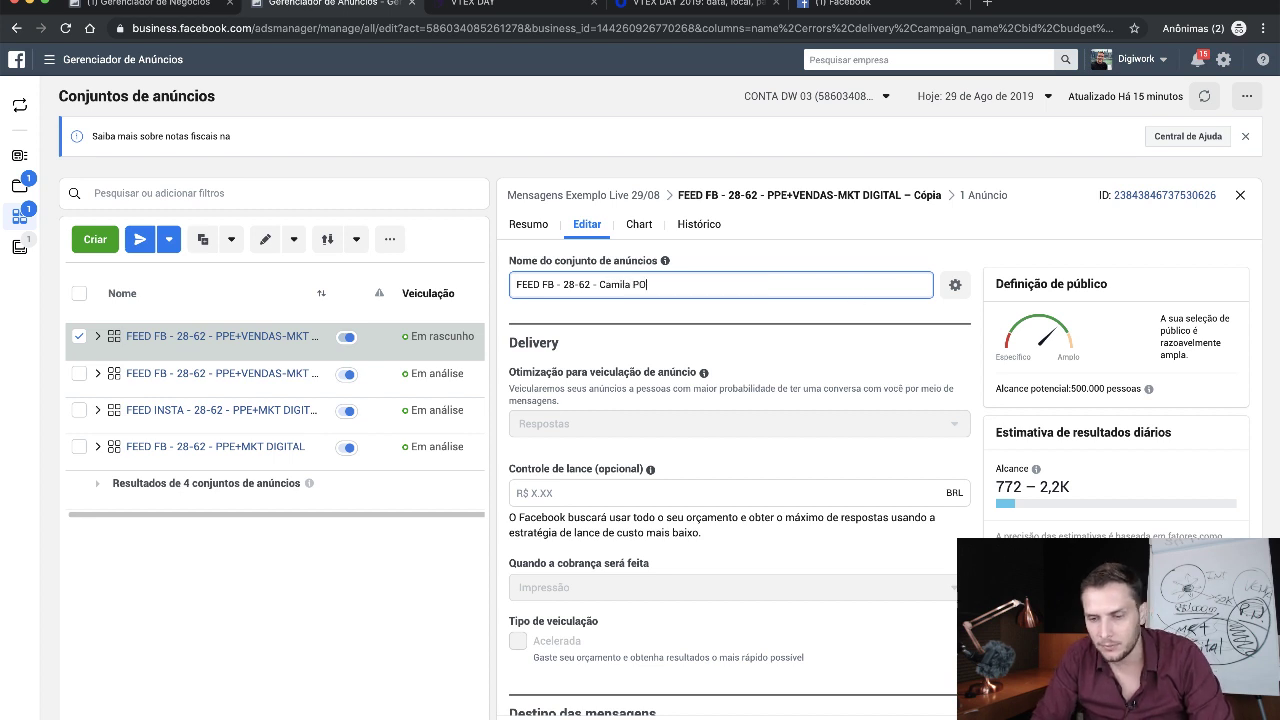
type("rto")
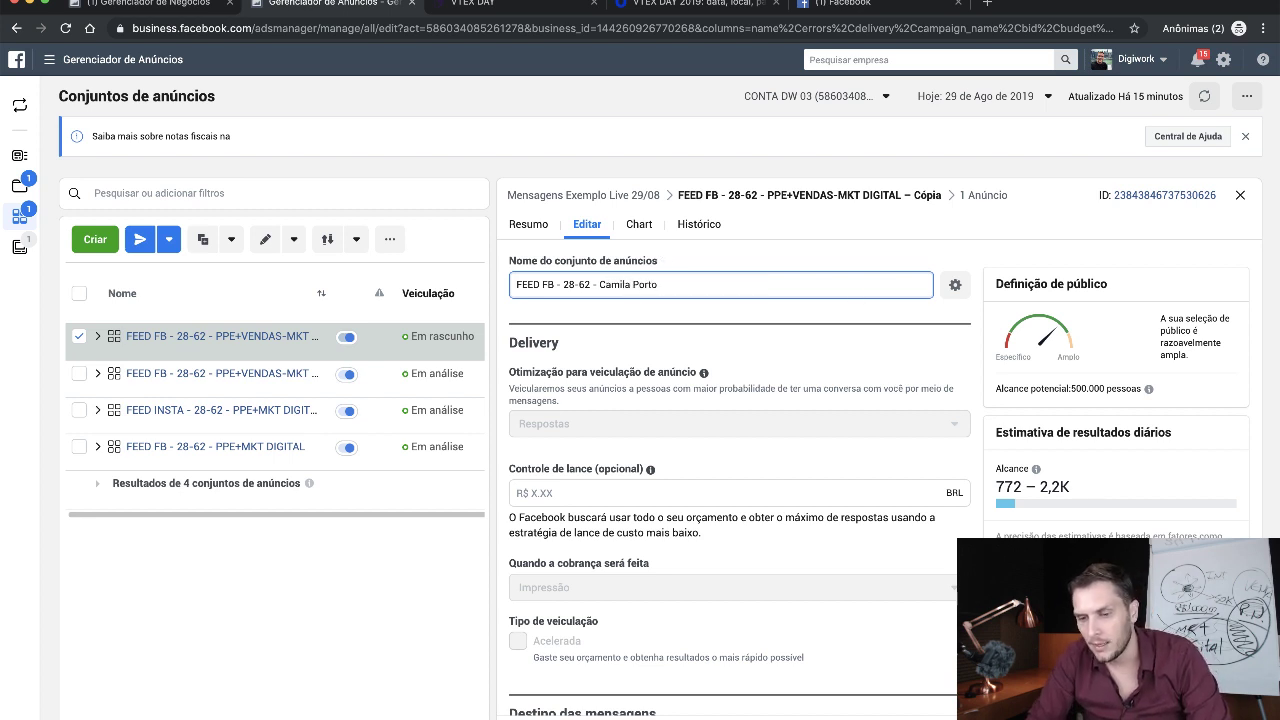
left_click(316, 342)
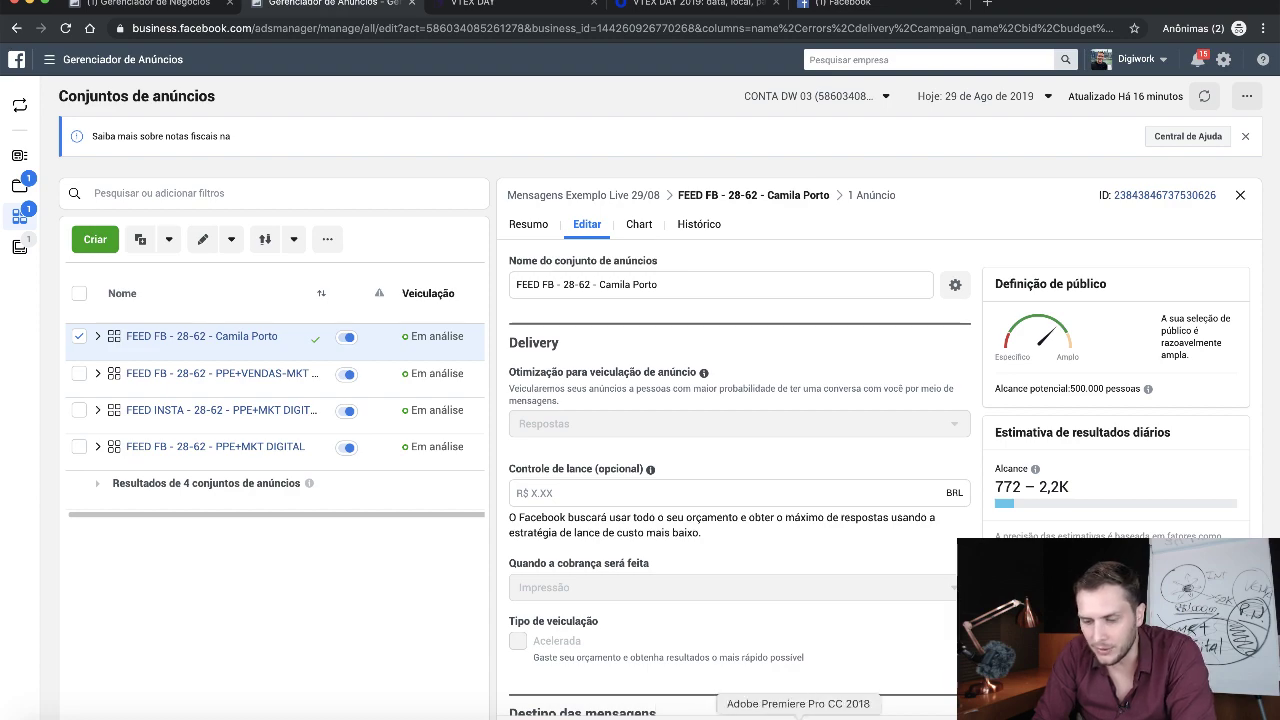
- Switch to the OBS window that runs the live broadcast
key("ctrl+Down")
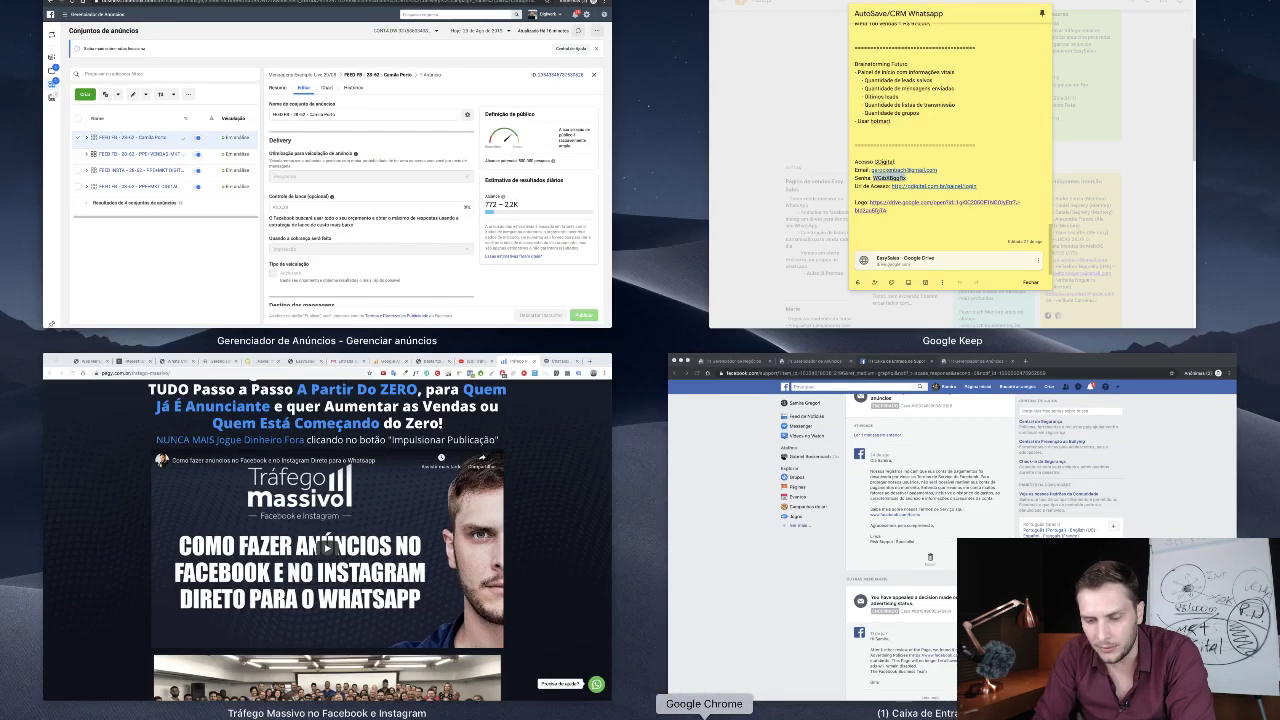
key("Escape")
left_click(820, 706)
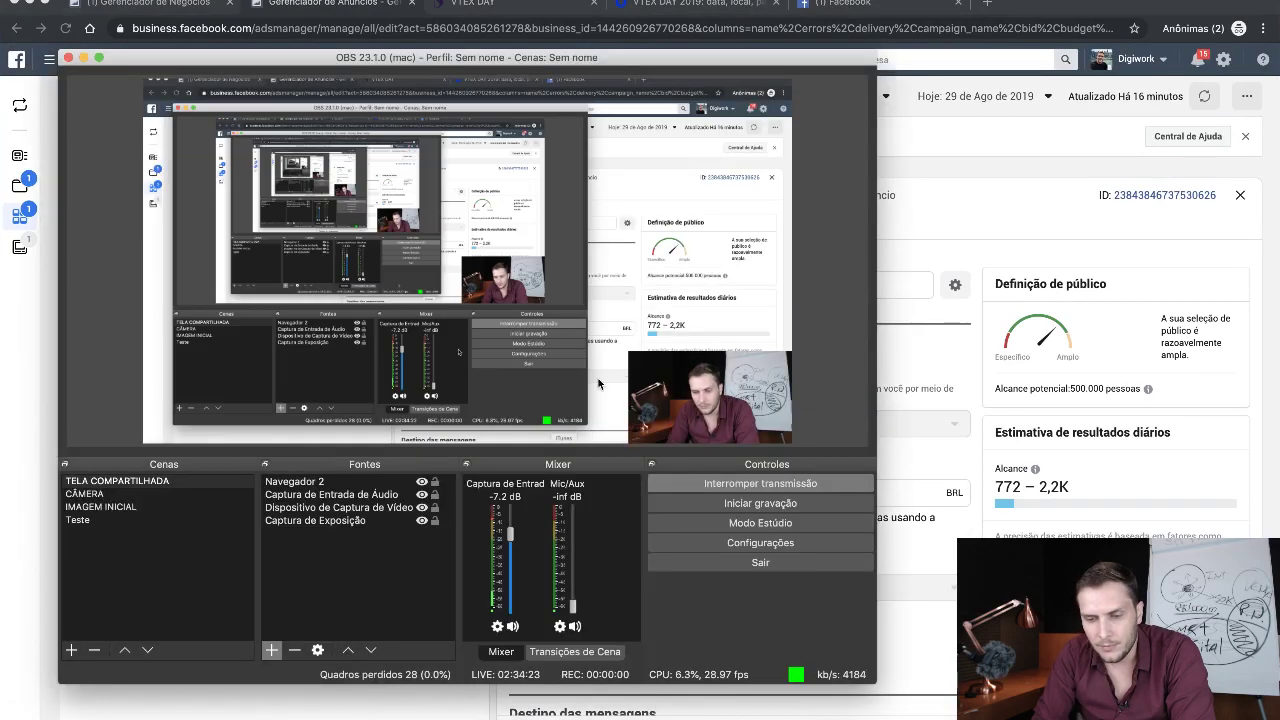